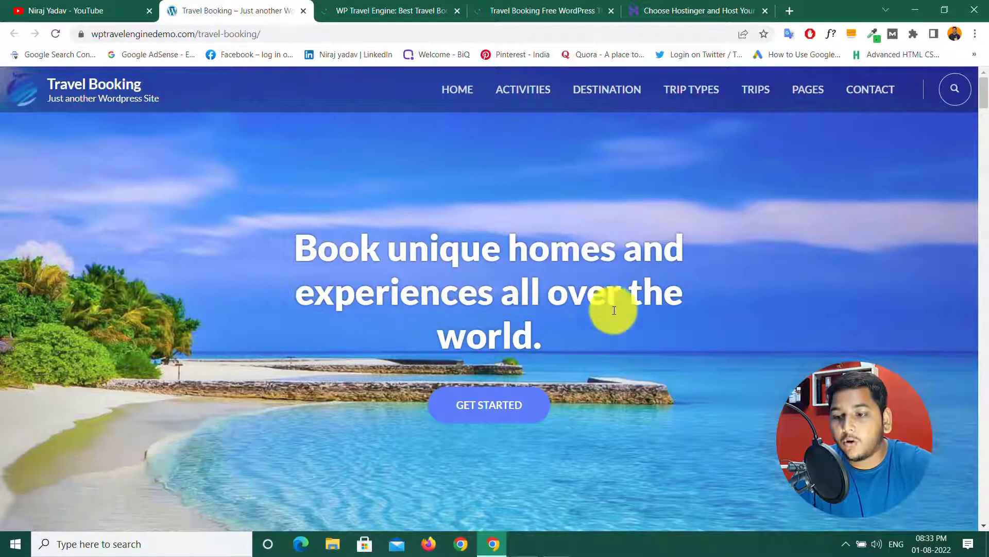
Step: Browse the Travel Booking demo site's pages to look over the available trips
scroll(646, 314, down, 5)
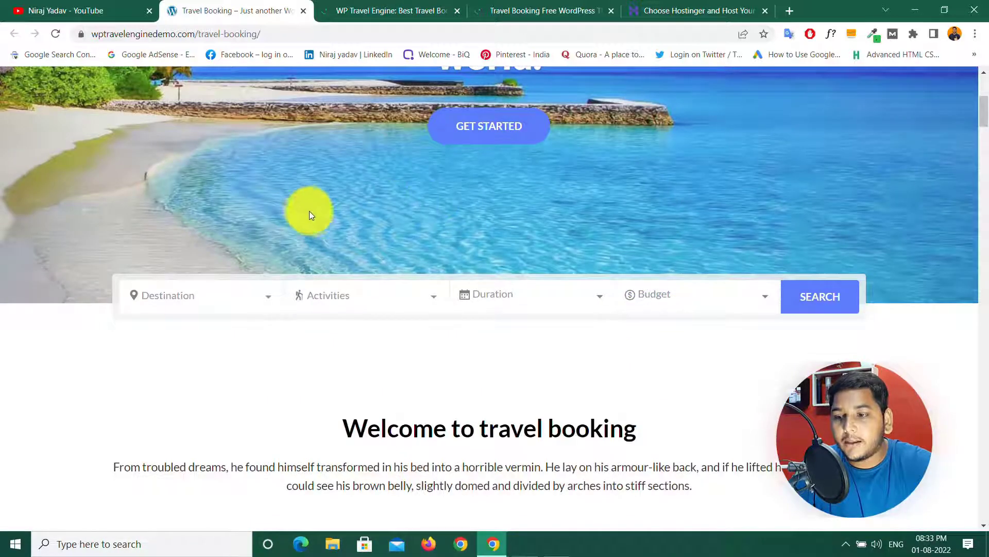
scroll(534, 243, down, 16)
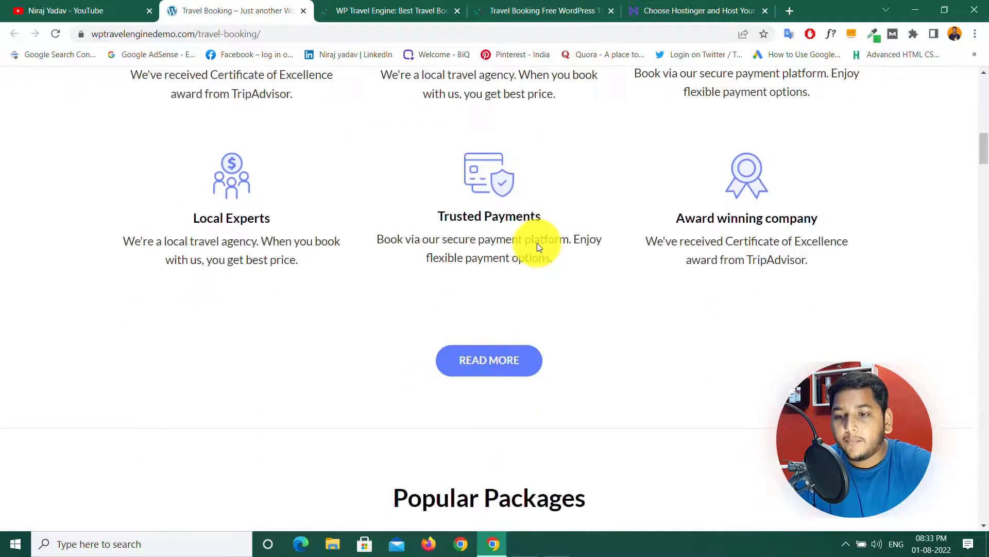
scroll(538, 243, down, 15)
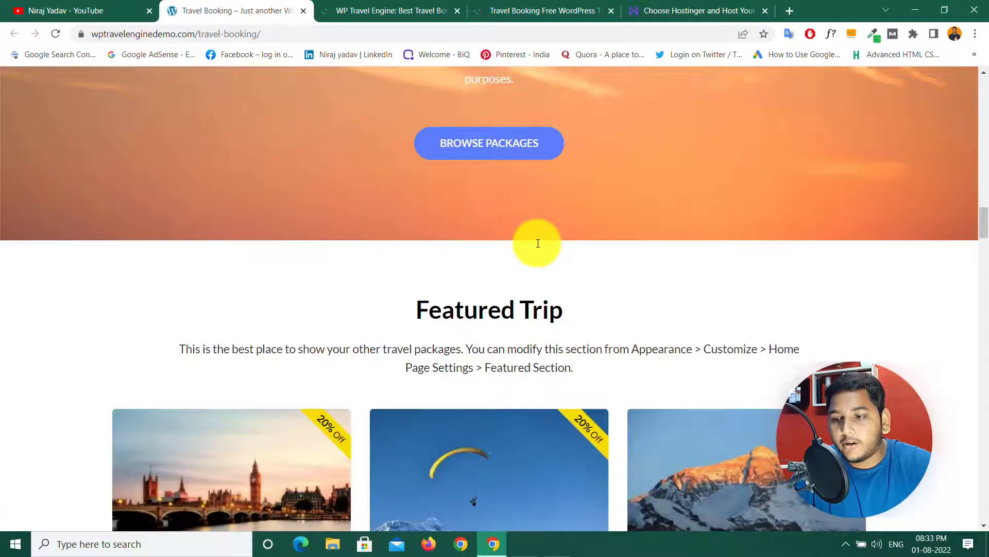
scroll(537, 242, down, 20)
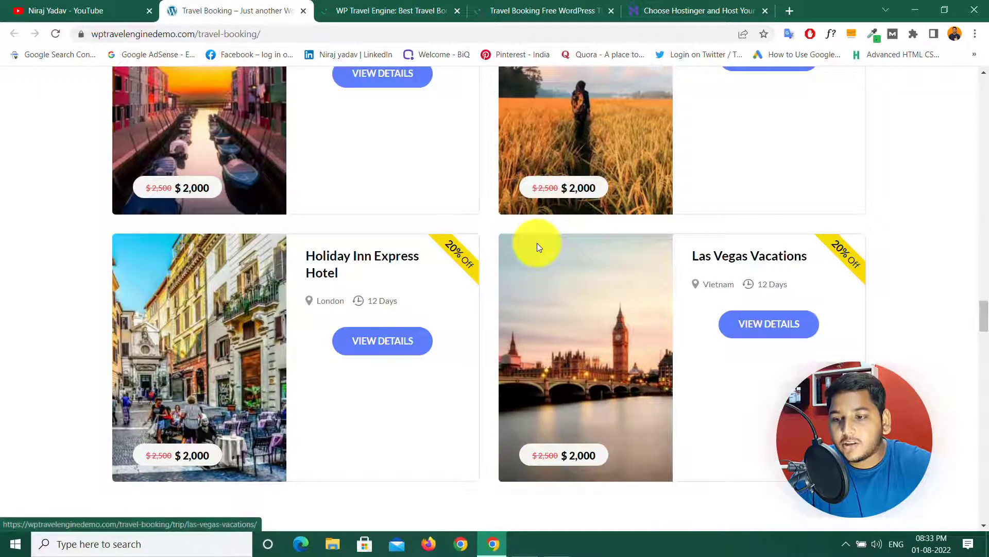
scroll(537, 246, down, 8)
scroll(514, 265, down, 10)
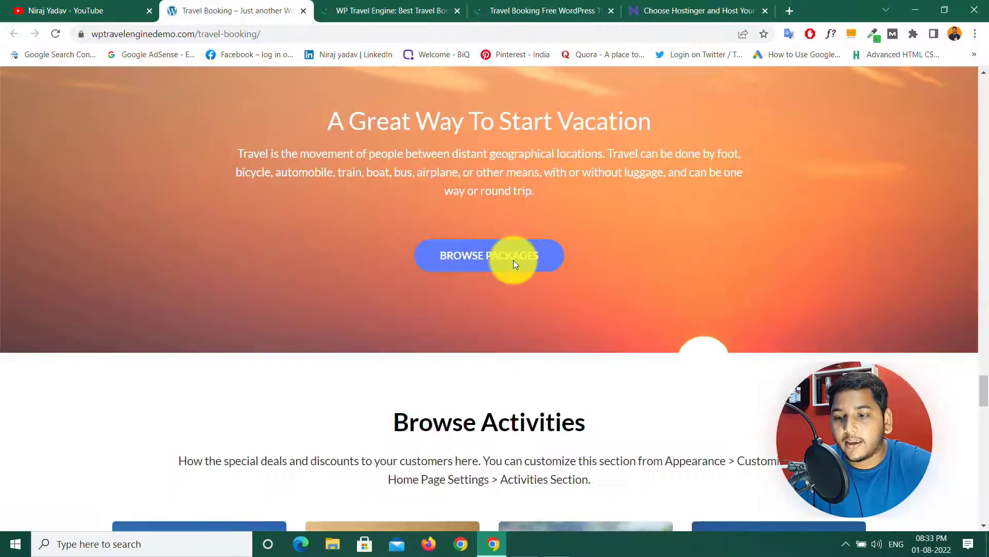
scroll(514, 264, down, 5)
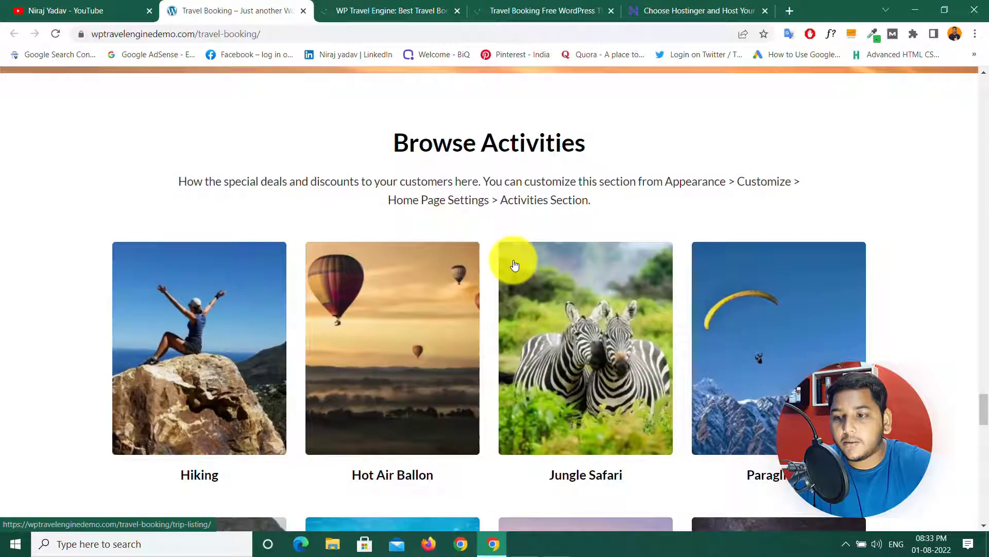
scroll(514, 265, down, 10)
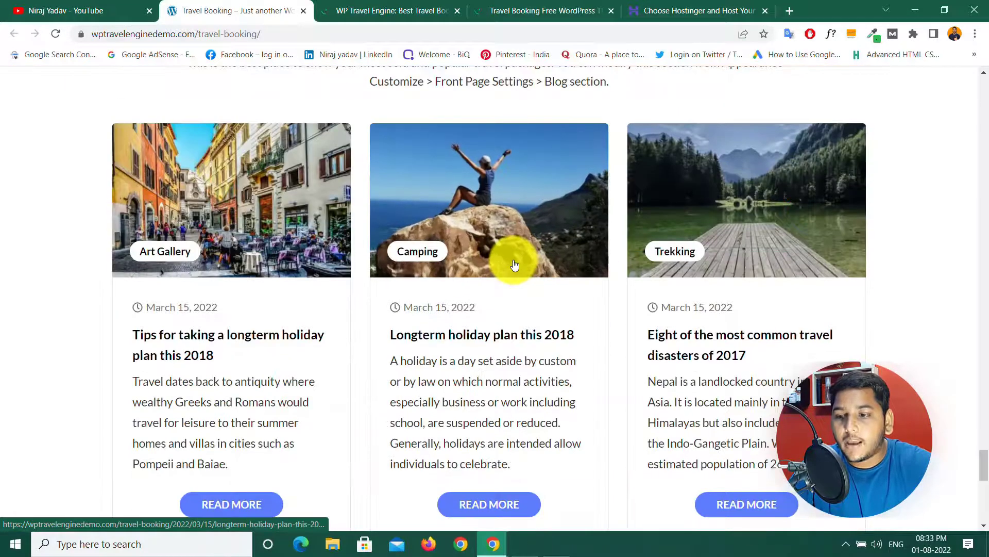
scroll(515, 265, down, 10)
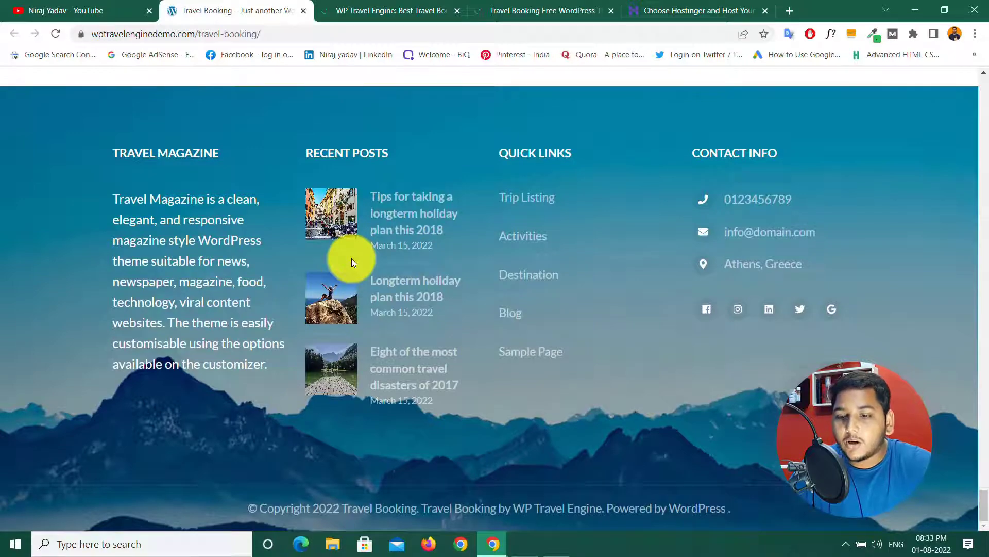
scroll(352, 259, up, 10)
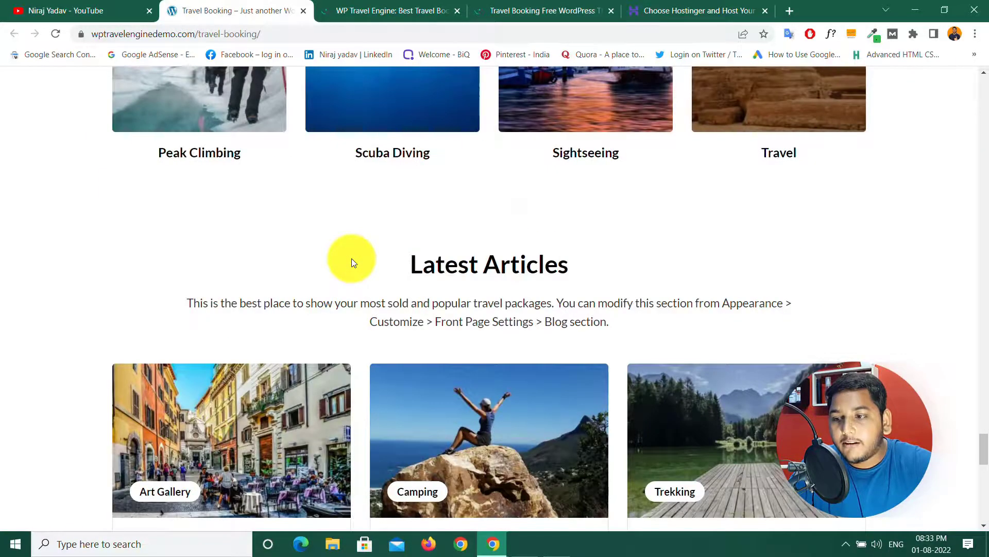
scroll(351, 259, up, 5)
scroll(352, 263, up, 5)
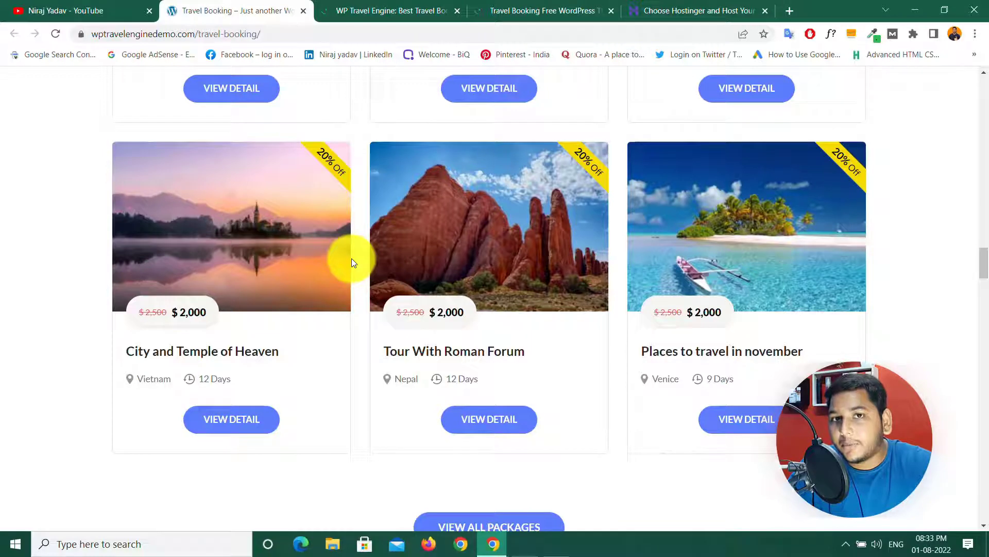
scroll(352, 258, up, 8)
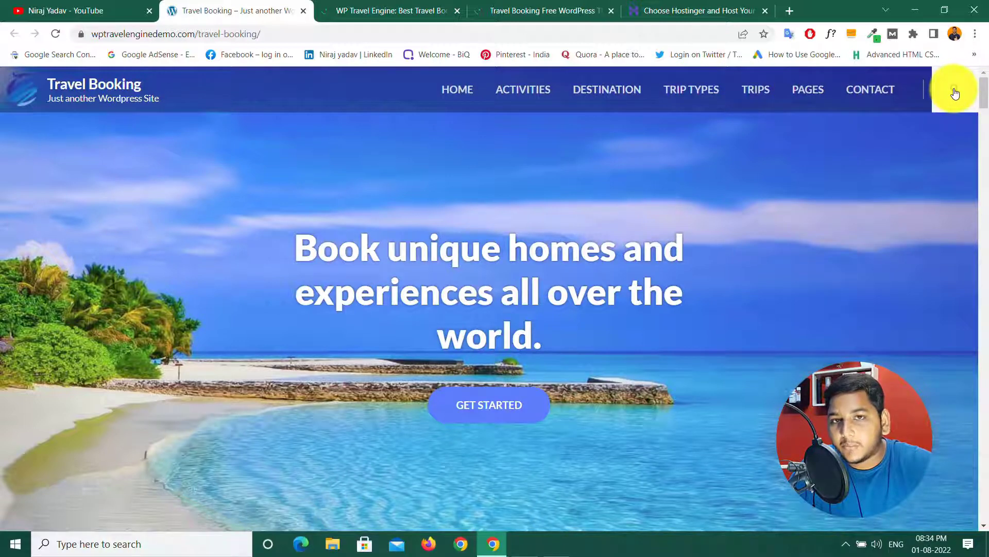
scroll(986, 89, down, 3)
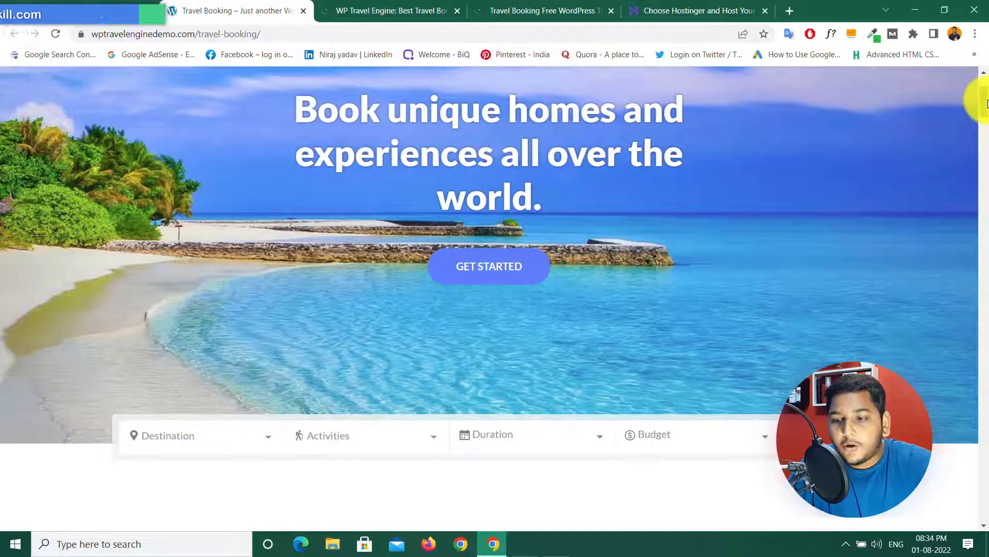
drag(985, 101, 988, 123)
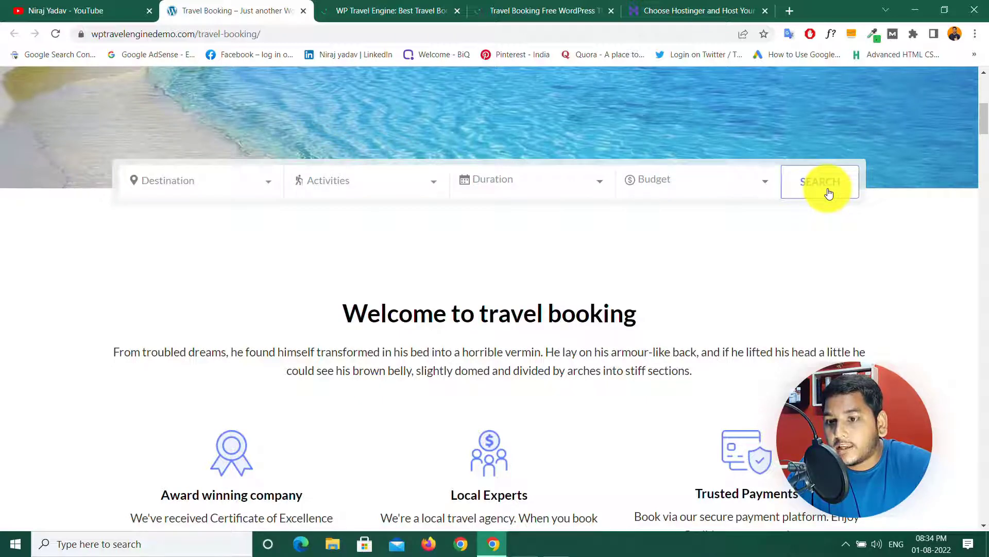
scroll(985, 116, down, 4)
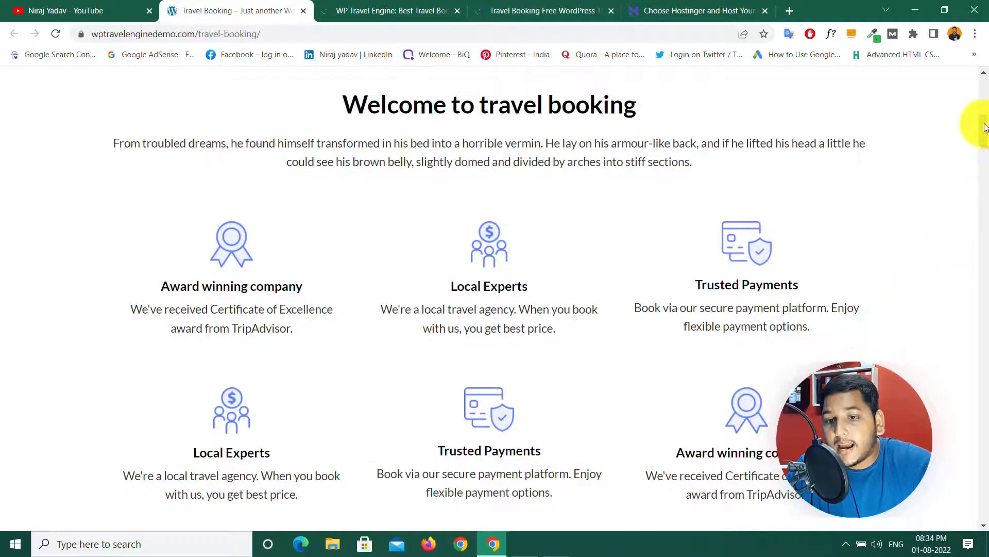
drag(985, 128, 985, 166)
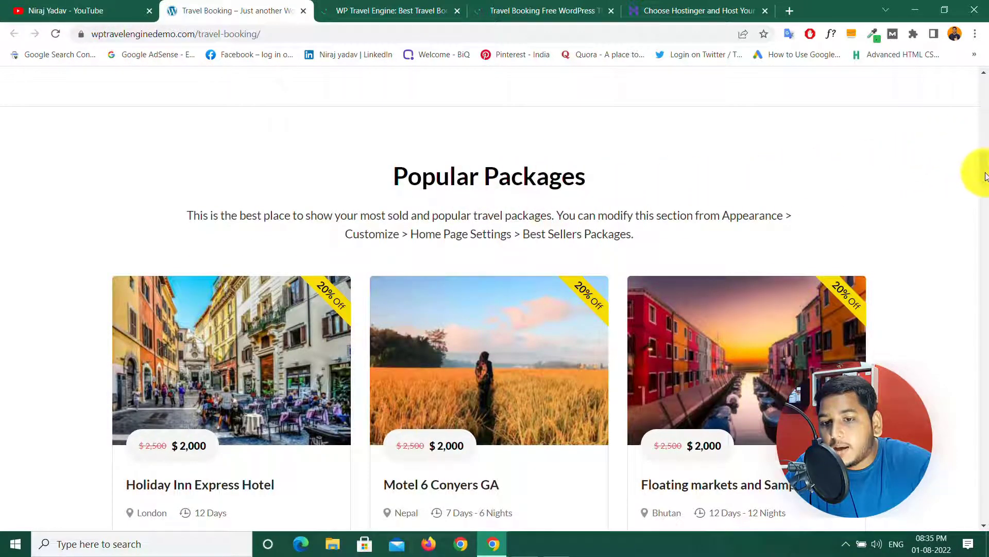
drag(986, 177, 988, 182)
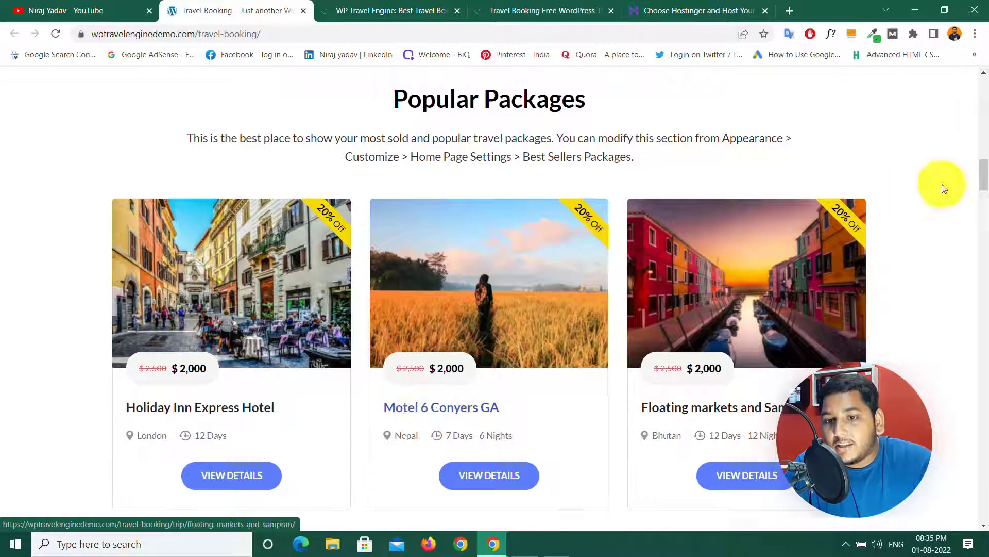
drag(985, 170, 979, 206)
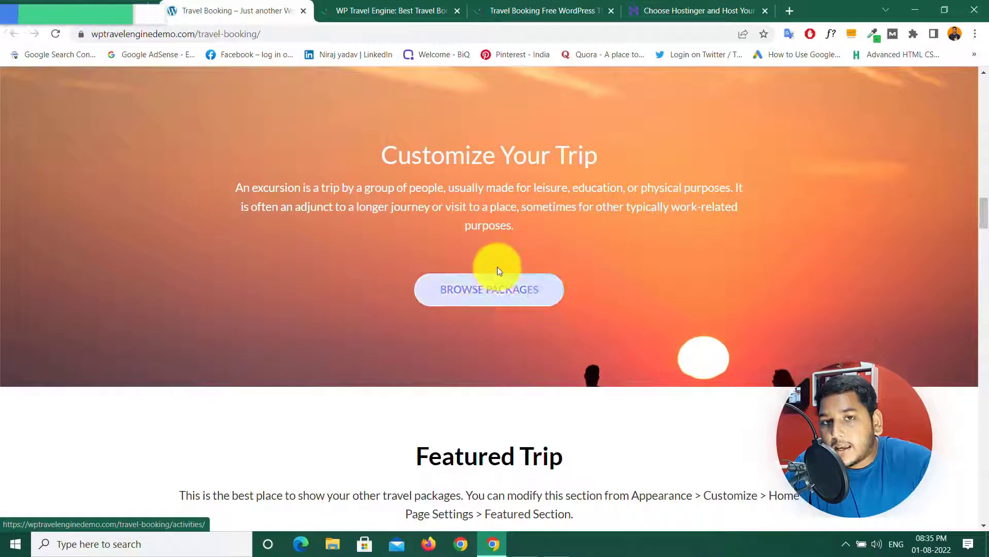
drag(987, 219, 986, 239)
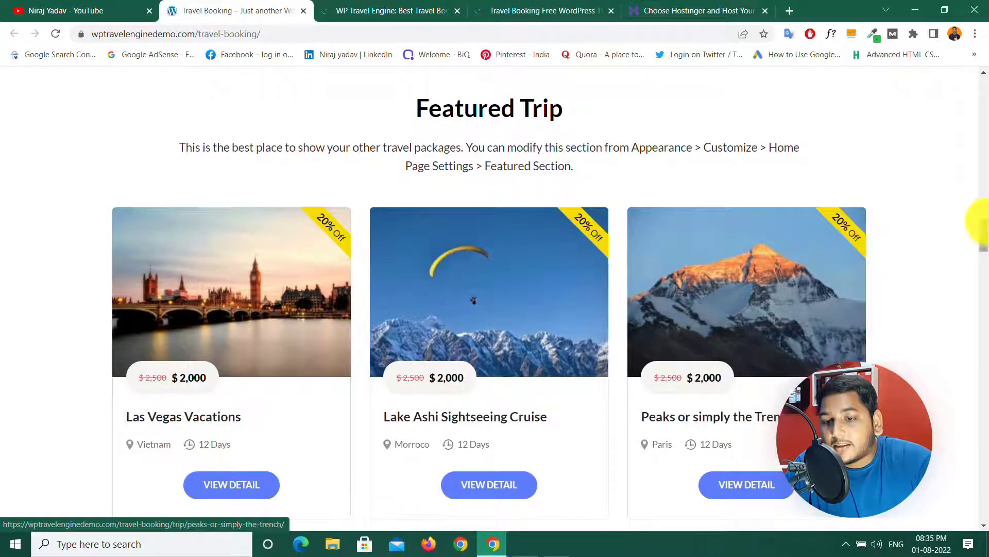
drag(985, 230, 986, 295)
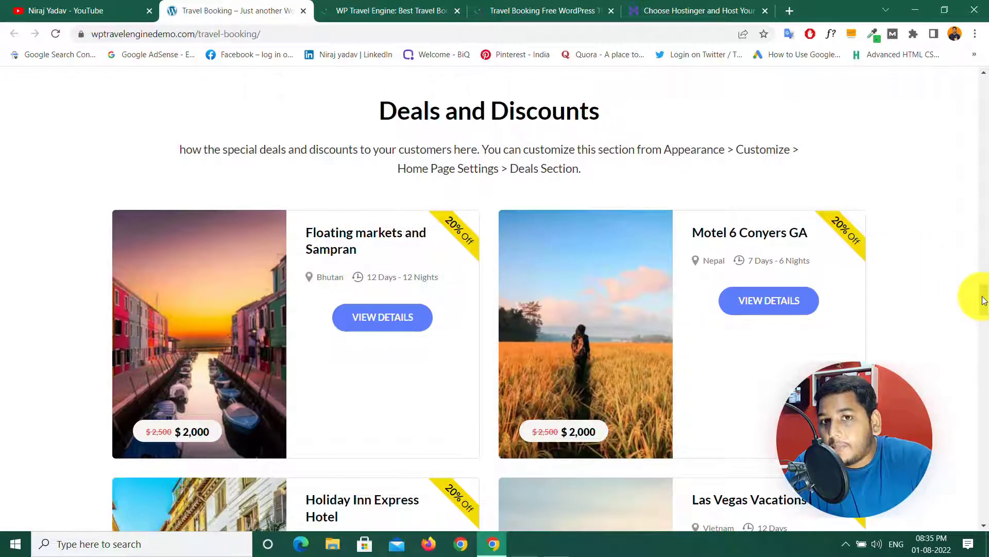
drag(984, 300, 985, 315)
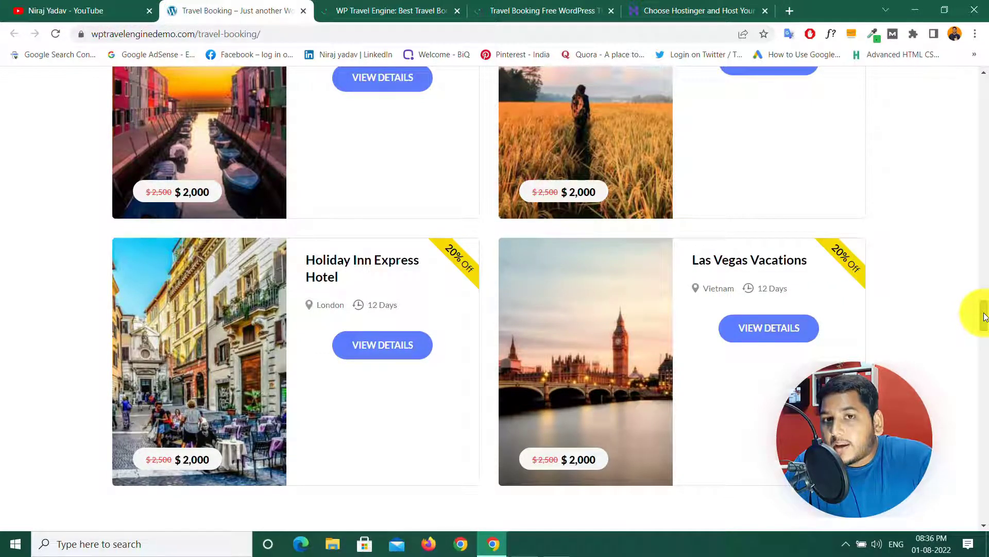
drag(985, 316, 986, 343)
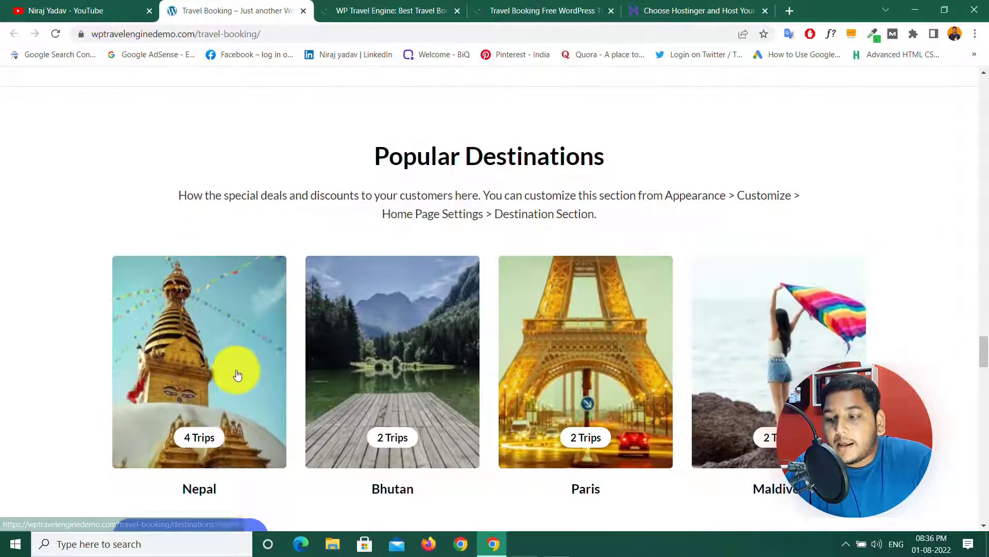
drag(985, 347, 986, 356)
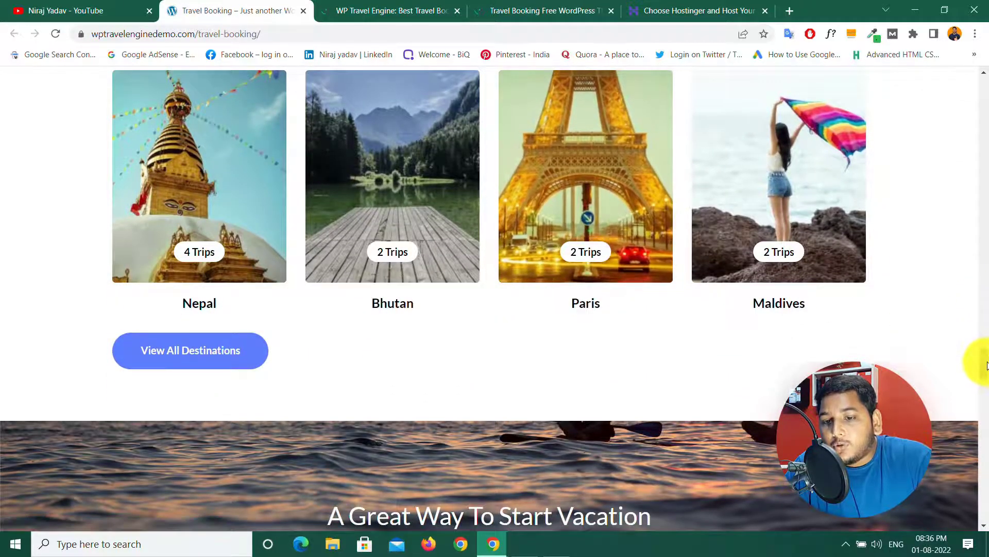
drag(985, 360, 987, 421)
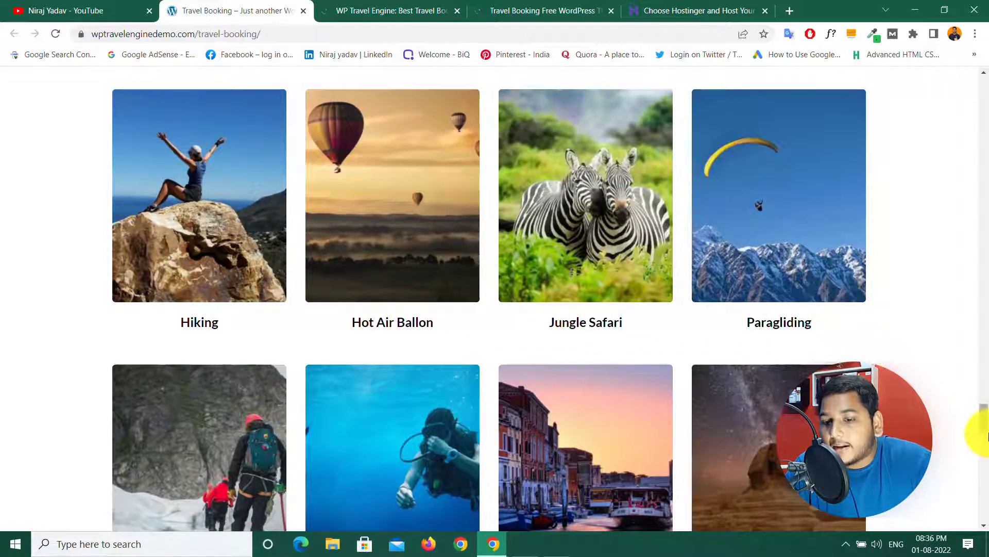
drag(985, 422, 985, 459)
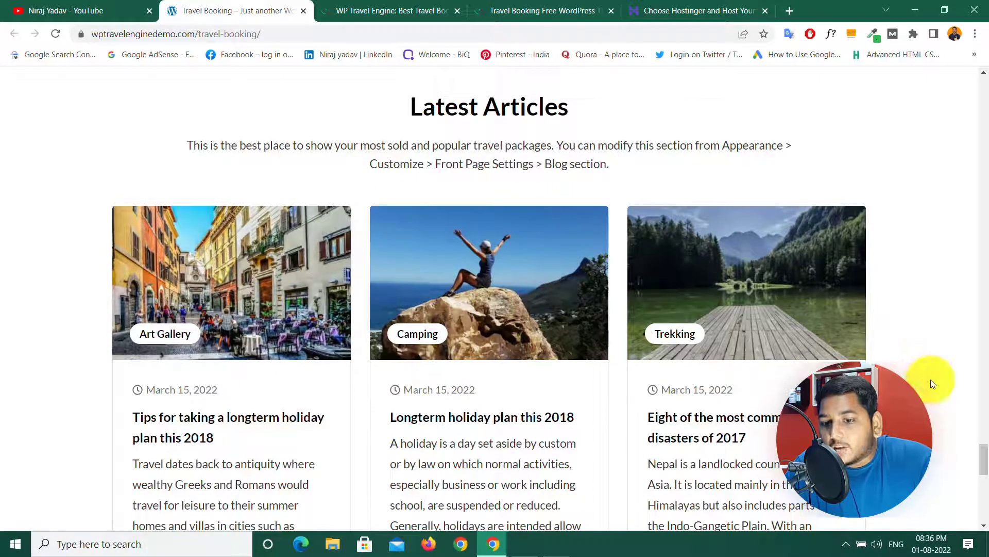
scroll(982, 463, down, 7)
scroll(987, 486, down, 6)
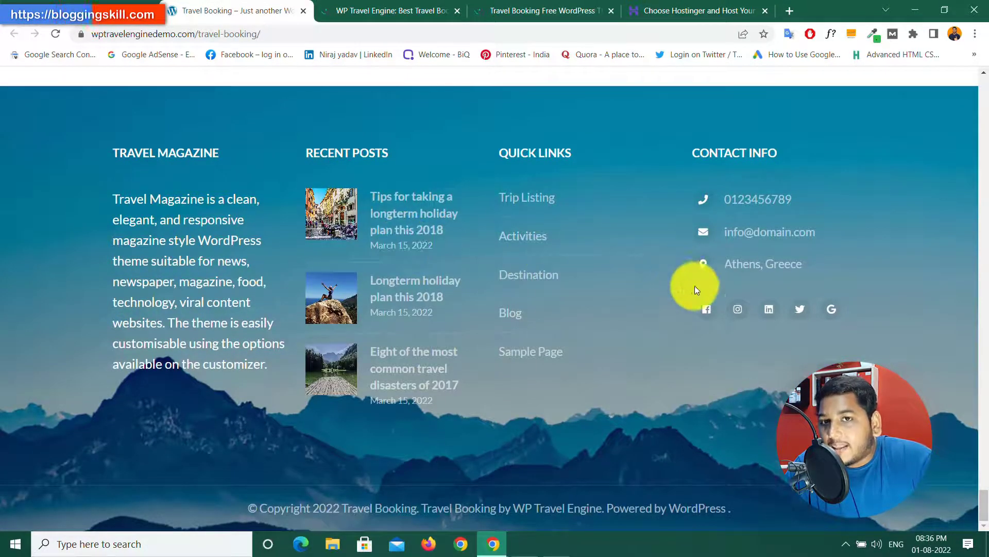
scroll(683, 322, up, 15)
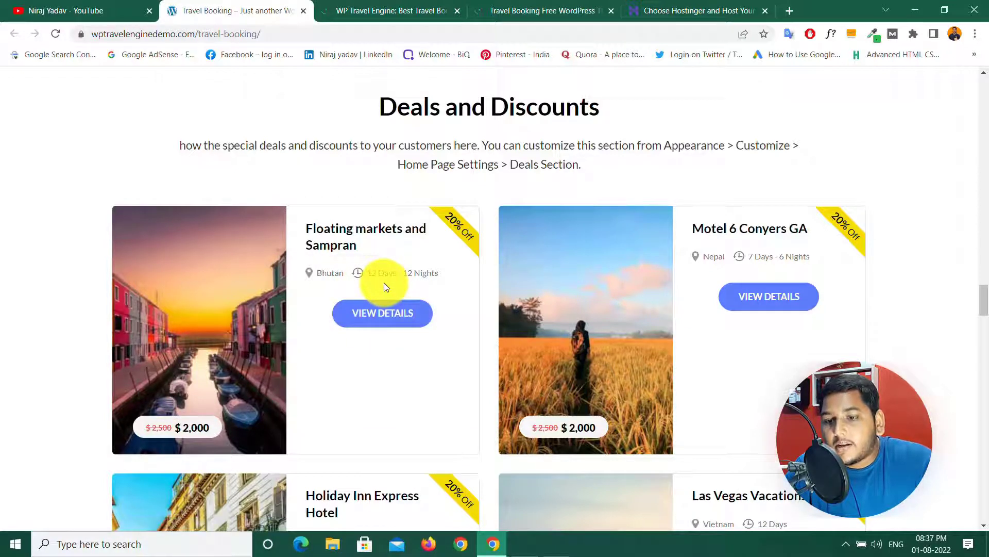
Step: Open the Floating markets and Sampran trip page and read down its details
click(382, 315)
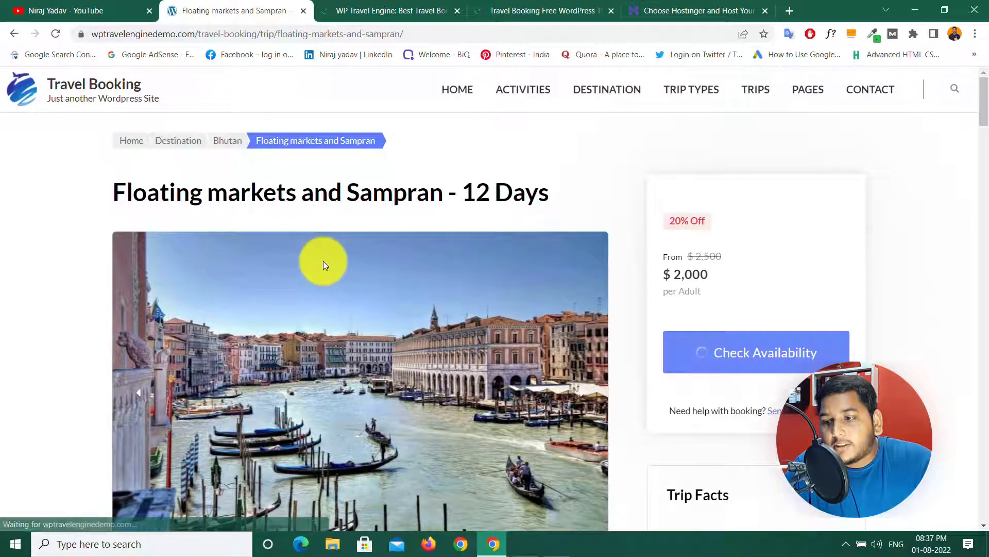
scroll(323, 261, down, 5)
scroll(323, 261, down, 5)
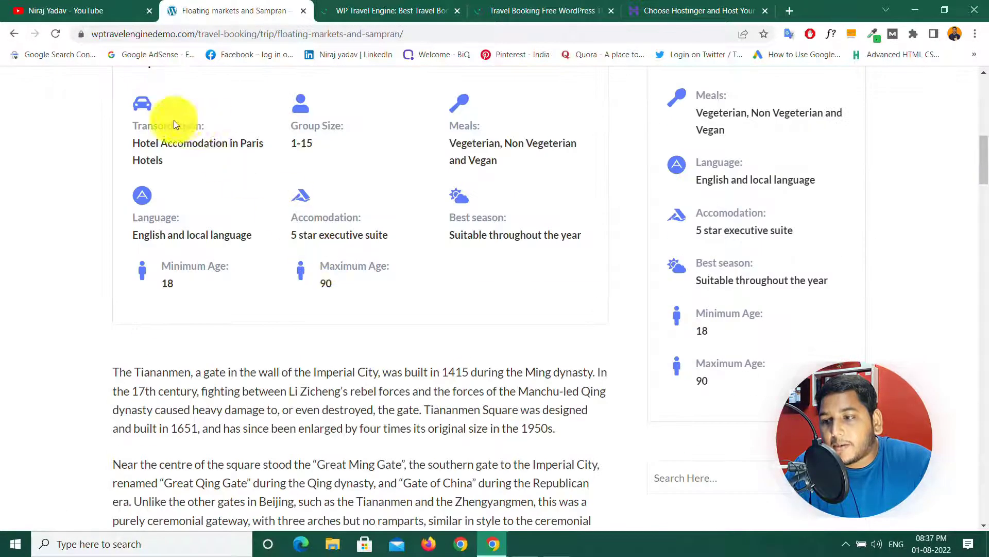
scroll(221, 358, down, 5)
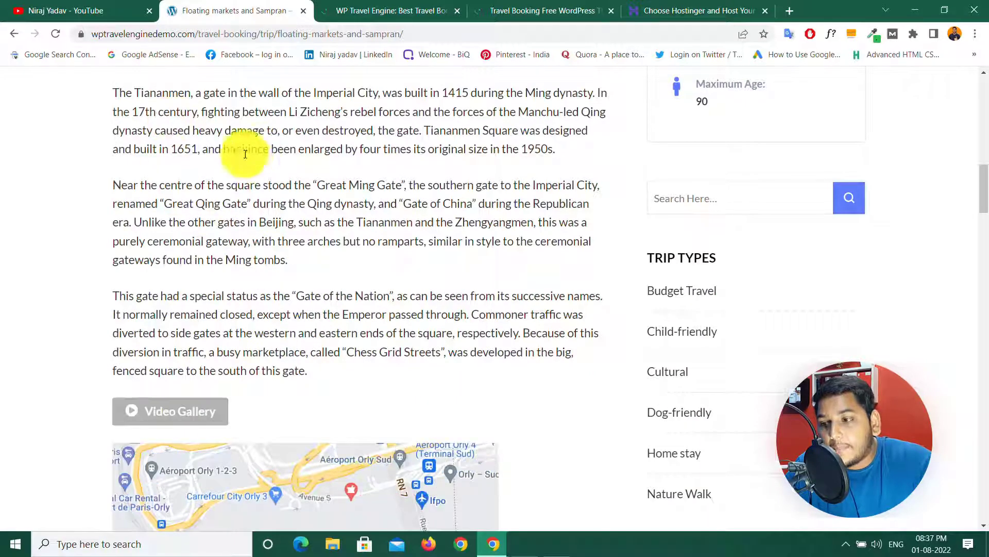
scroll(317, 288, down, 5)
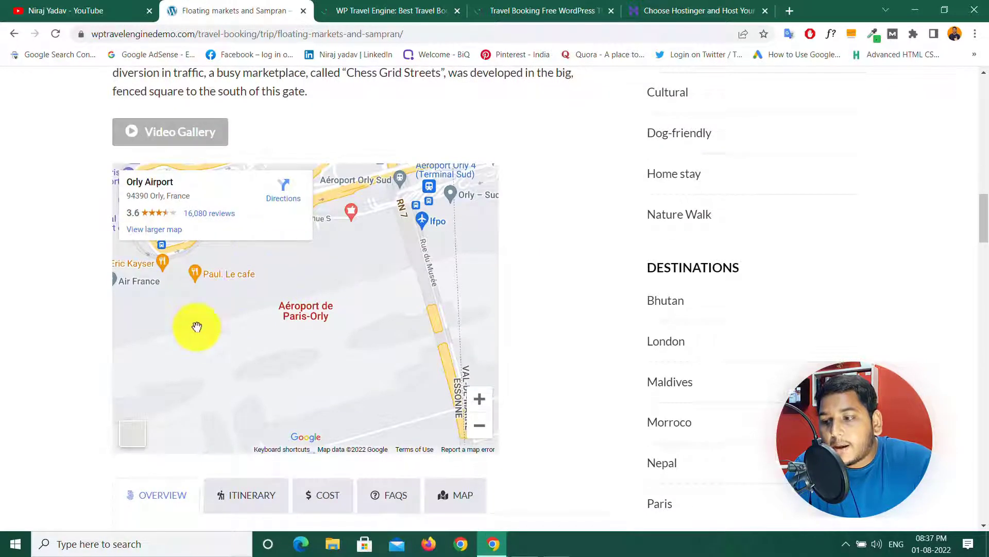
scroll(303, 353, down, 5)
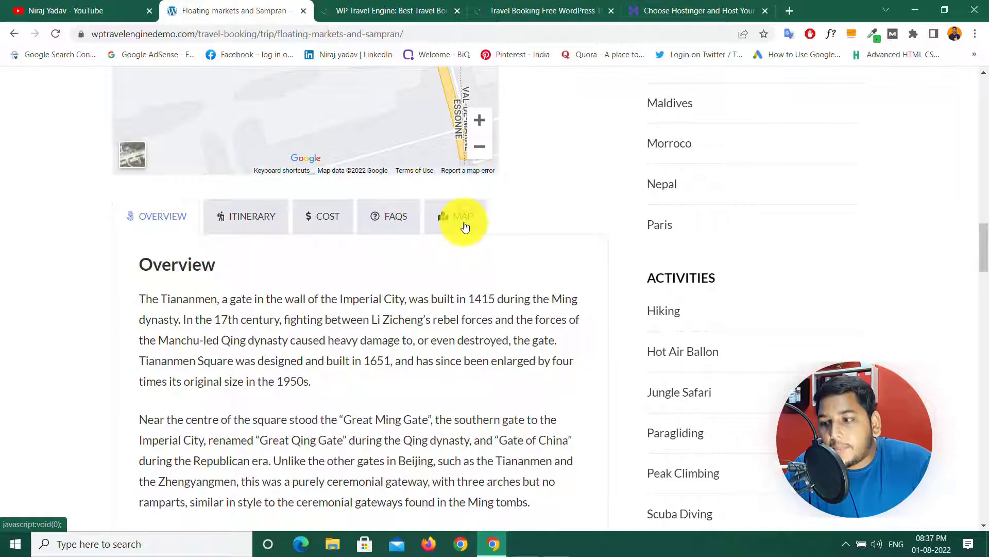
Step: View the trip's day-by-day itinerary and its cost includes sections
click(260, 225)
click(322, 224)
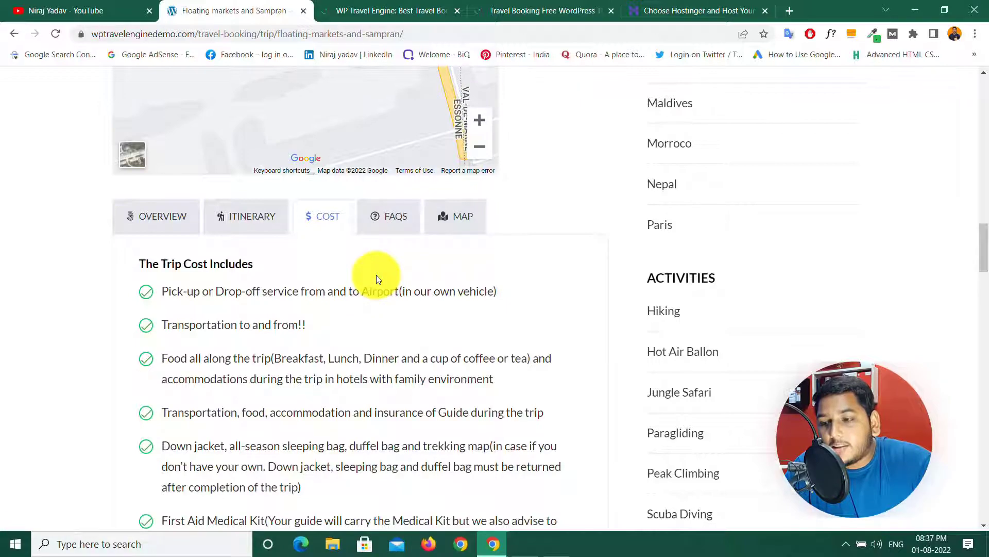
scroll(333, 325, down, 5)
scroll(302, 245, up, 10)
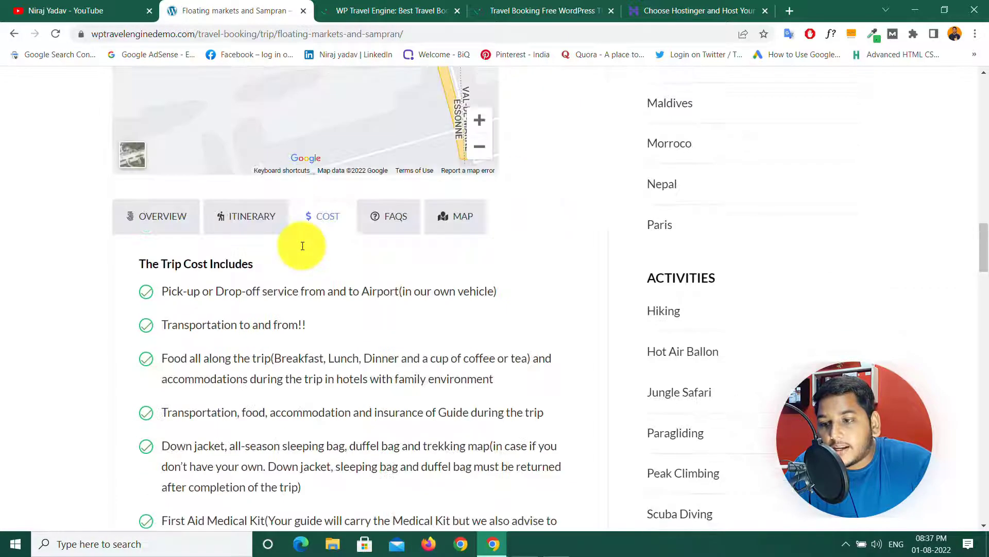
scroll(302, 245, up, 10)
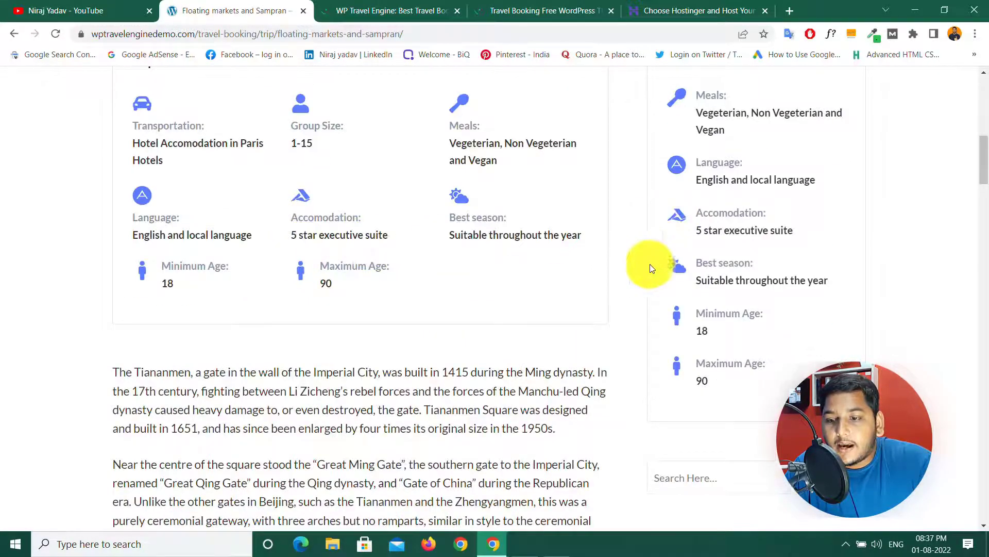
scroll(488, 292, up, 10)
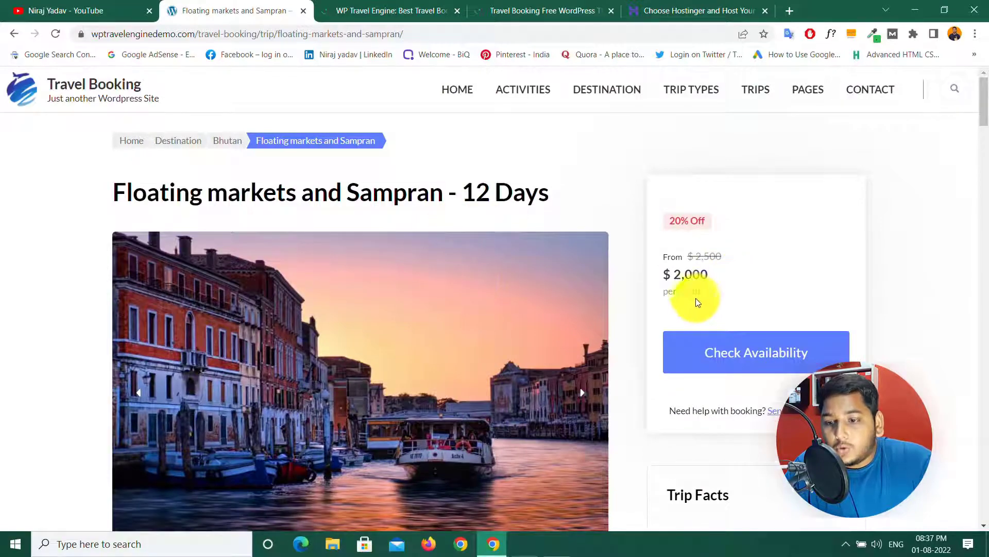
scroll(381, 359, down, 10)
scroll(381, 359, down, 15)
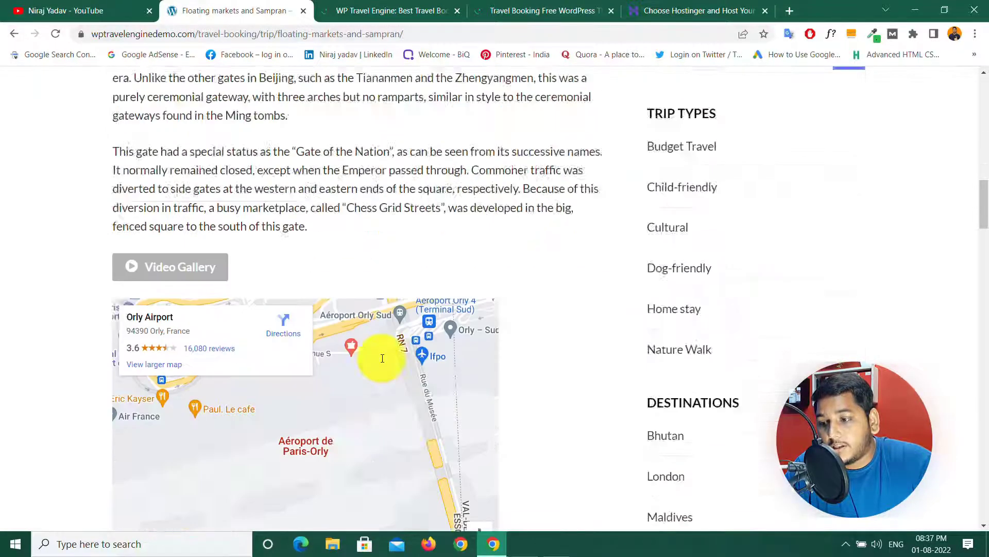
scroll(382, 358, down, 4)
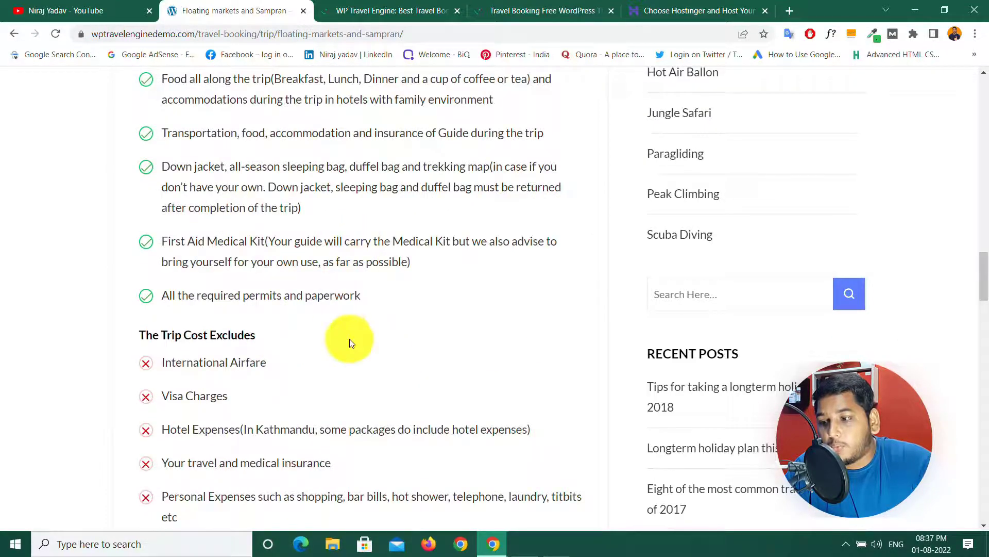
scroll(351, 353, up, 7)
scroll(351, 353, up, 20)
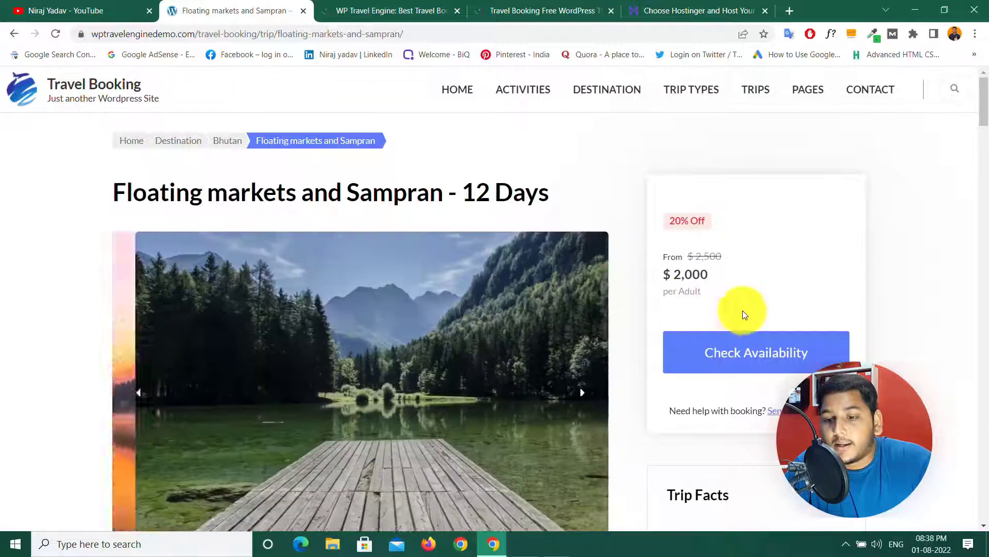
Step: Book the trip for August 24, 2022 with 2 adults, totalling $4,000
click(762, 359)
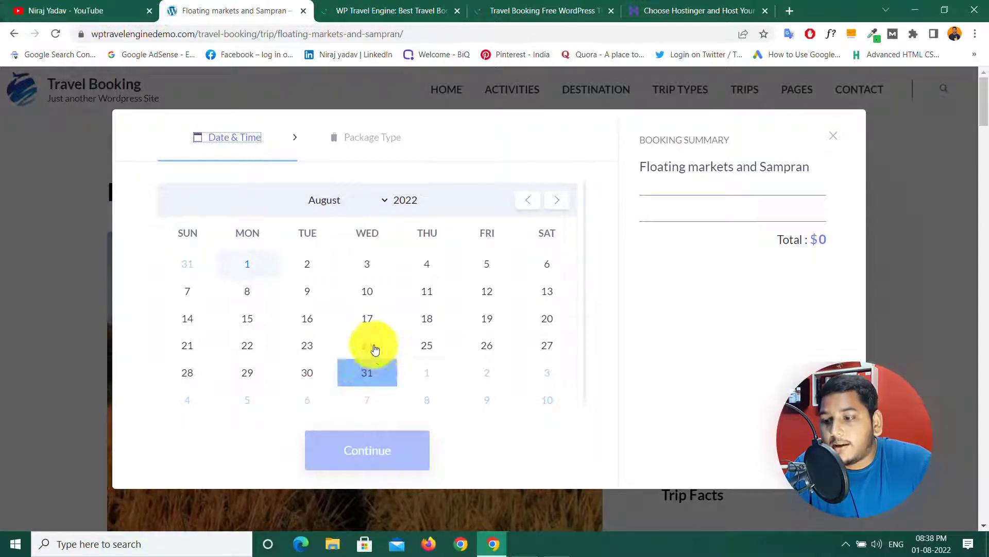
click(364, 344)
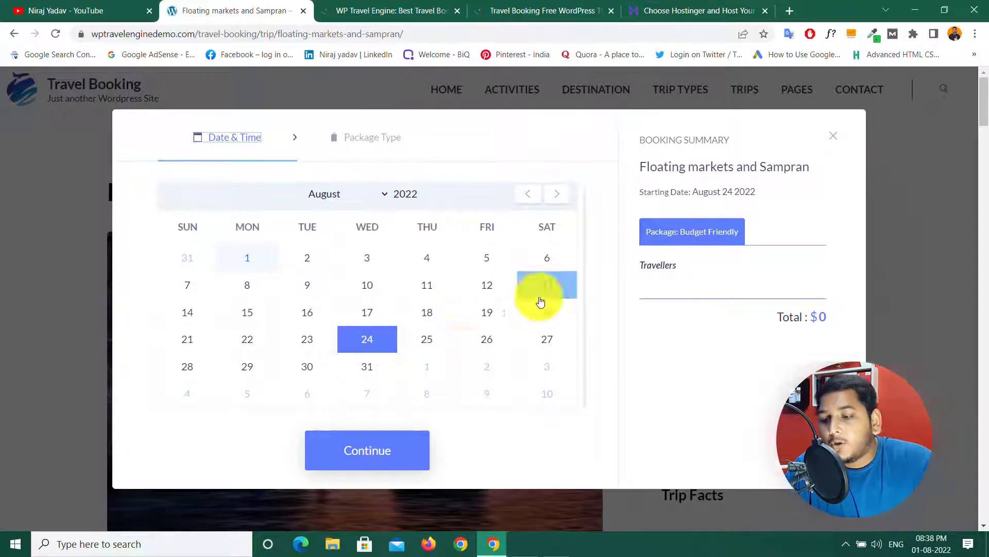
click(363, 449)
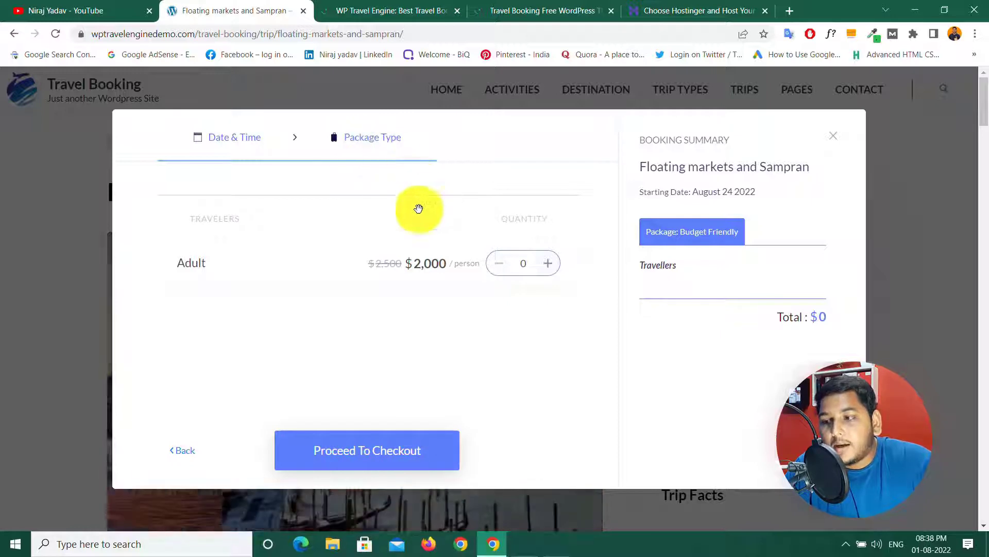
click(548, 267)
click(548, 267)
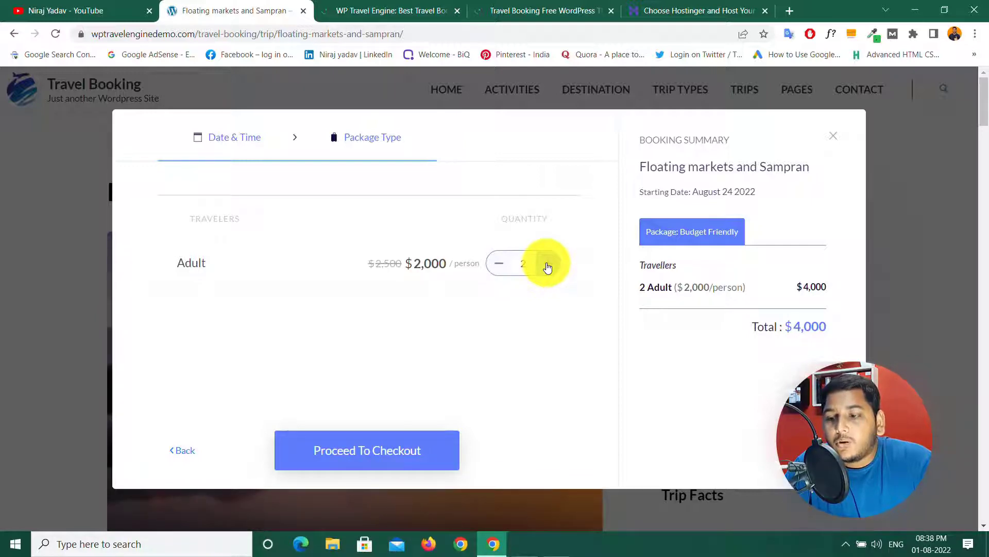
Step: Proceed to checkout, open coupon entry, review billing details, then switch to the YouTube tab
click(374, 450)
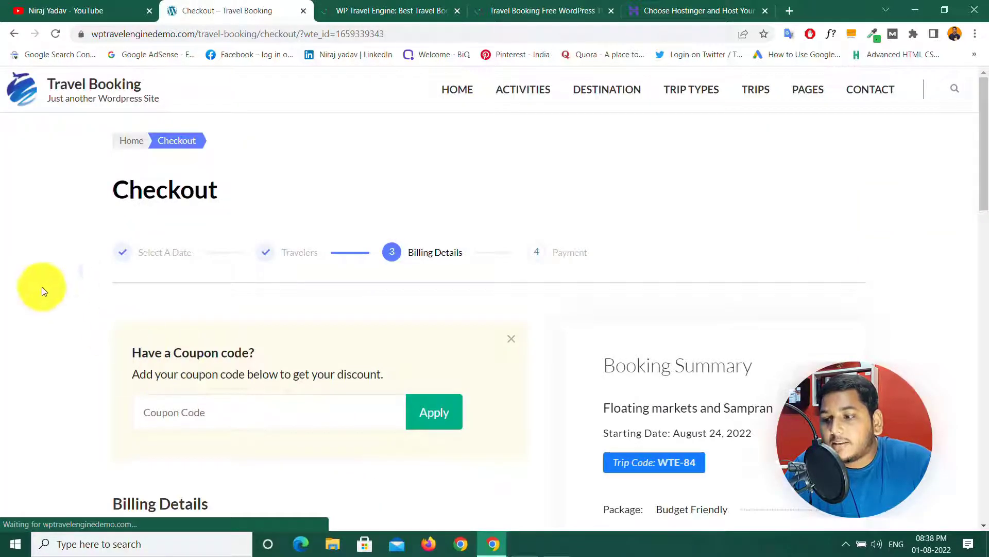
click(211, 411)
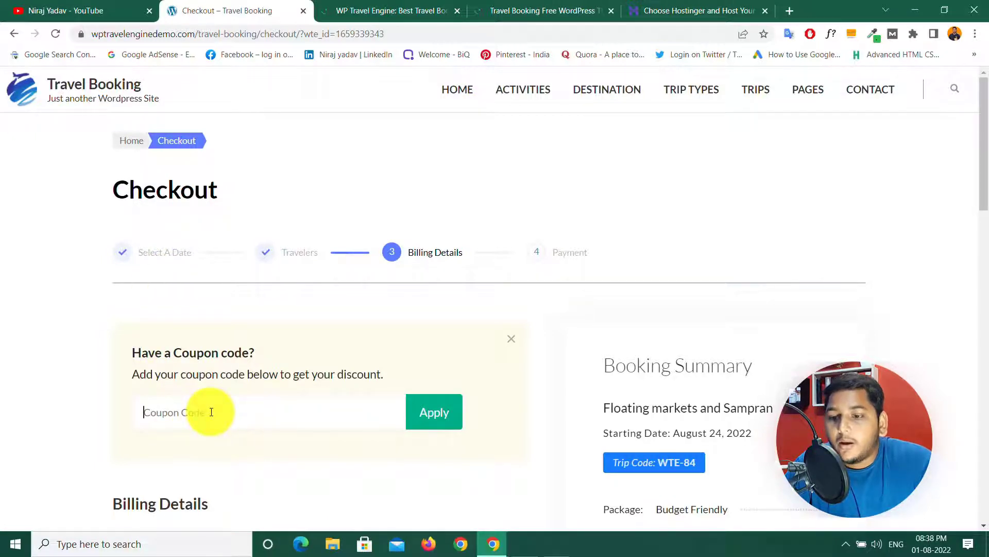
scroll(211, 411, down, 5)
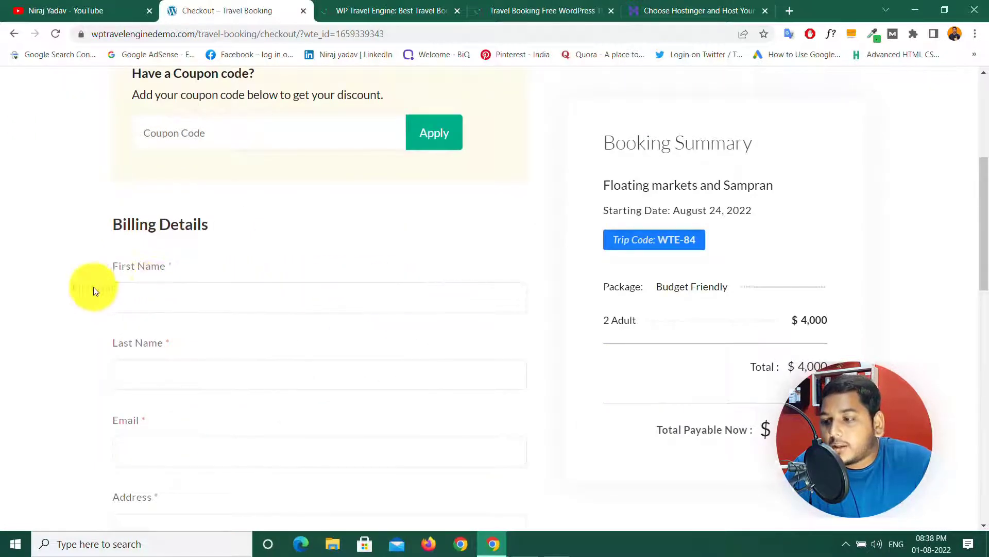
scroll(201, 290, down, 5)
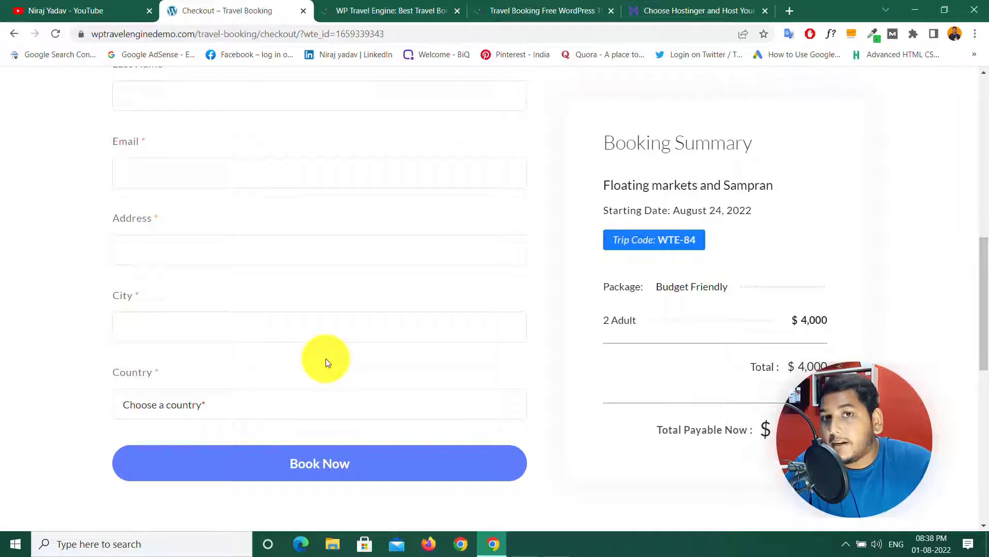
key(ctrl+shift+Tab)
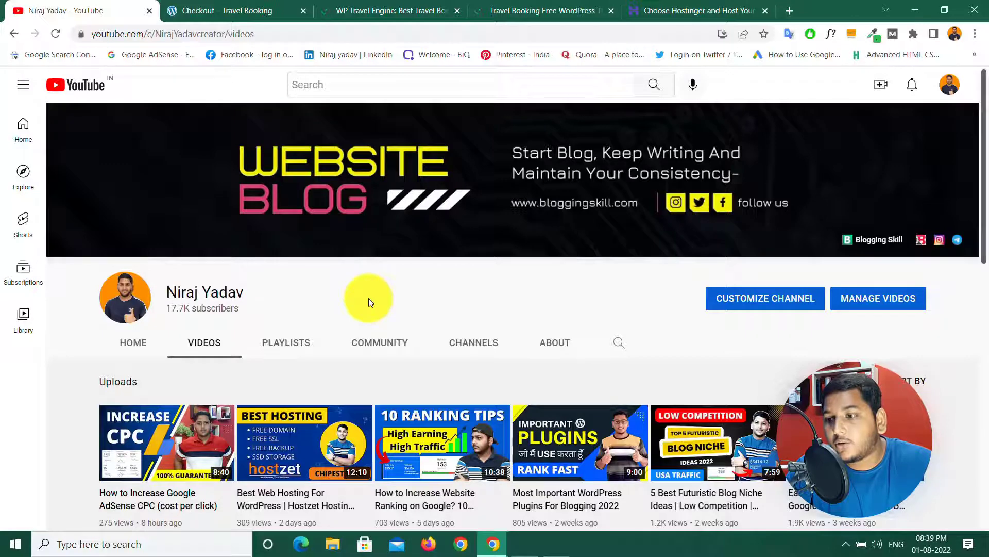
Step: Switch to the Hostinger page offering Hosting + Free Domain at ₹149.00/mo
click(665, 7)
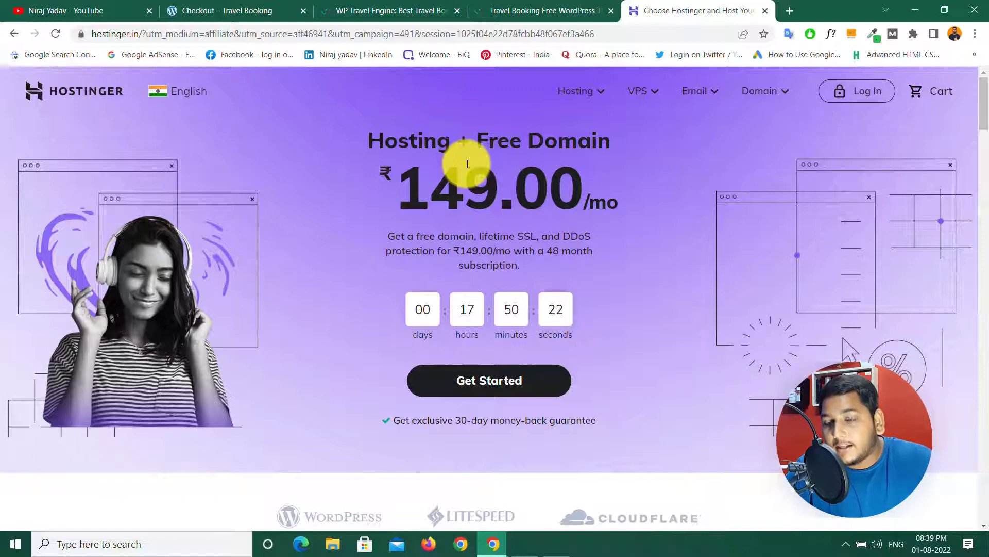
Step: Select the ₹149.00/mo Best Web Hosting card to open the Premium Web Hosting cart
scroll(406, 227, down, 5)
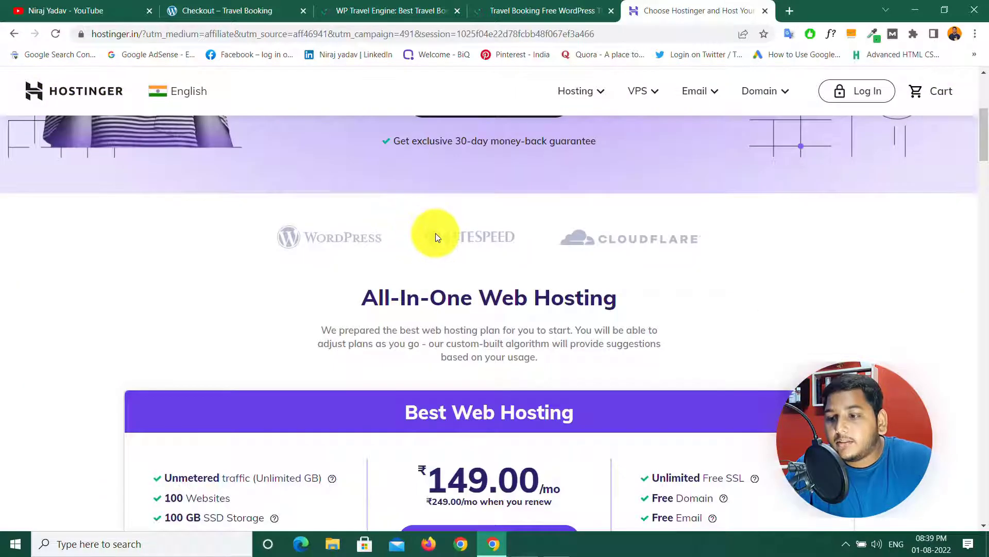
scroll(450, 262, down, 5)
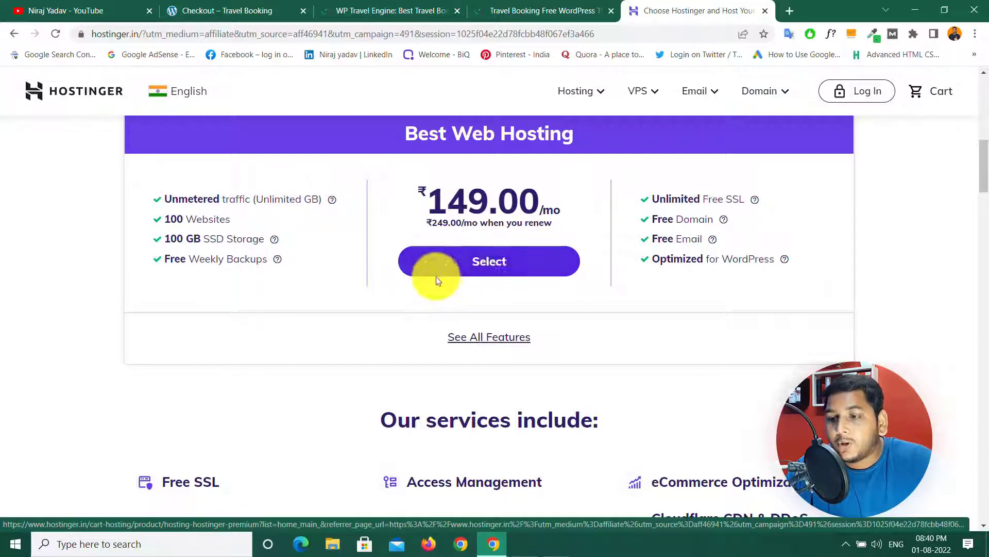
click(489, 265)
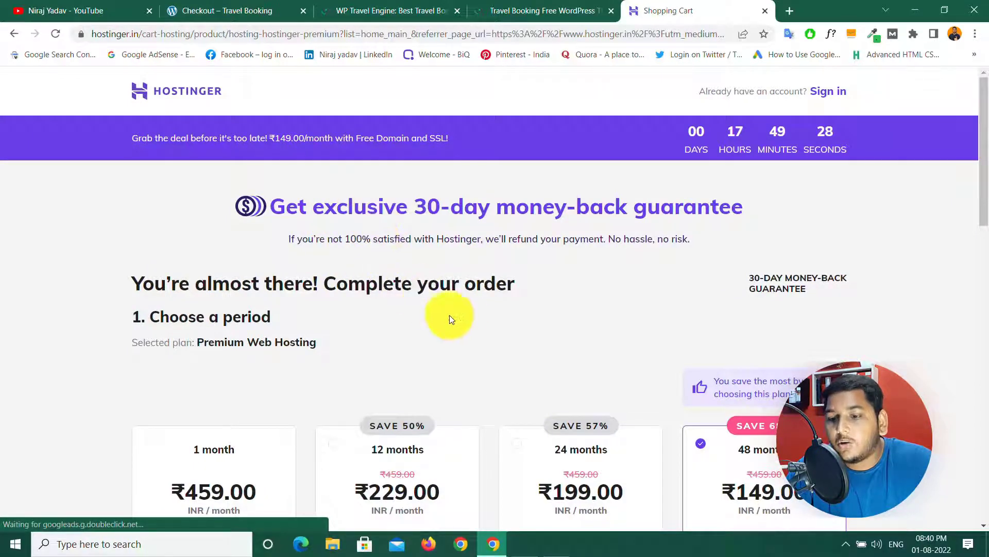
Step: Switch the order to the 12-month billing period and reveal the coupon code field
scroll(444, 314, down, 5)
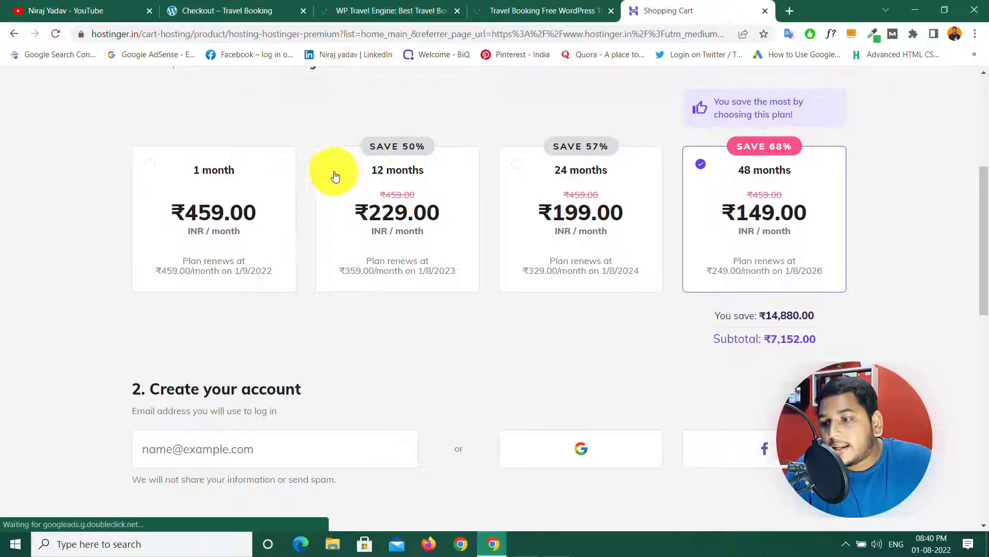
click(333, 166)
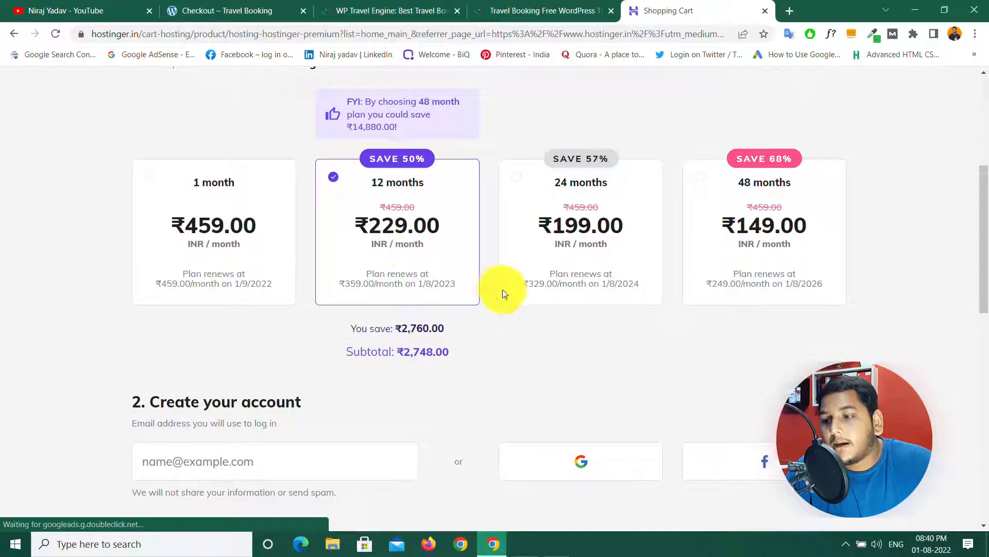
scroll(505, 280, down, 5)
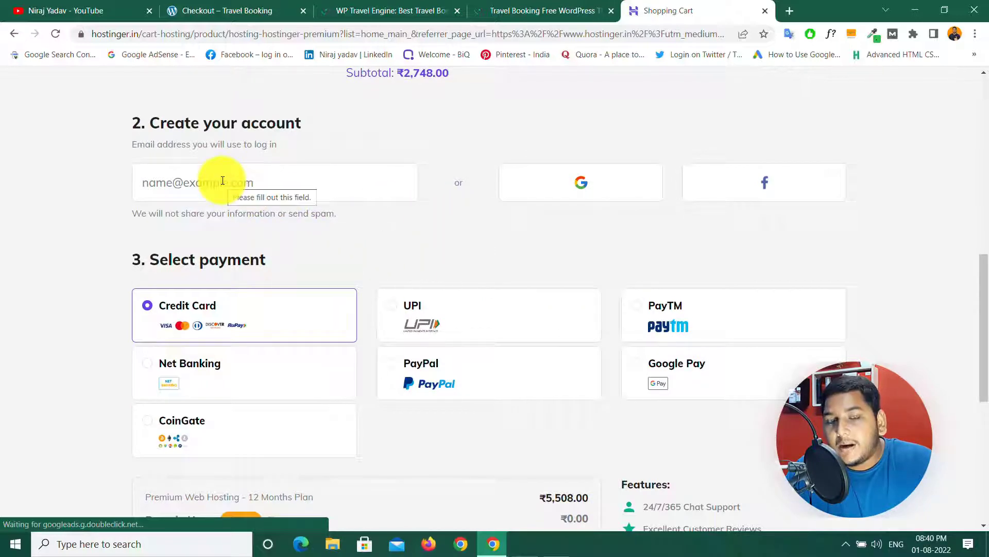
scroll(339, 274, down, 5)
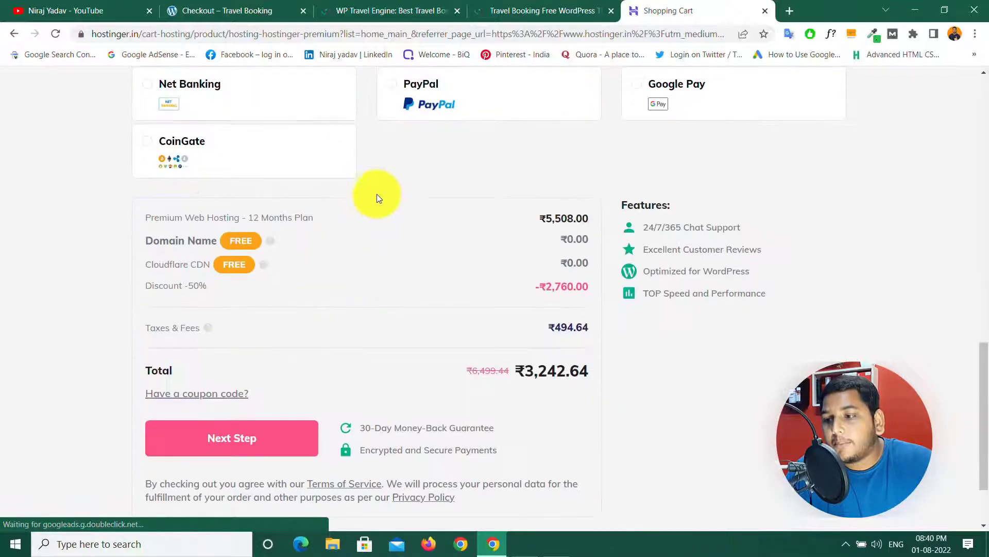
scroll(402, 159, up, 5)
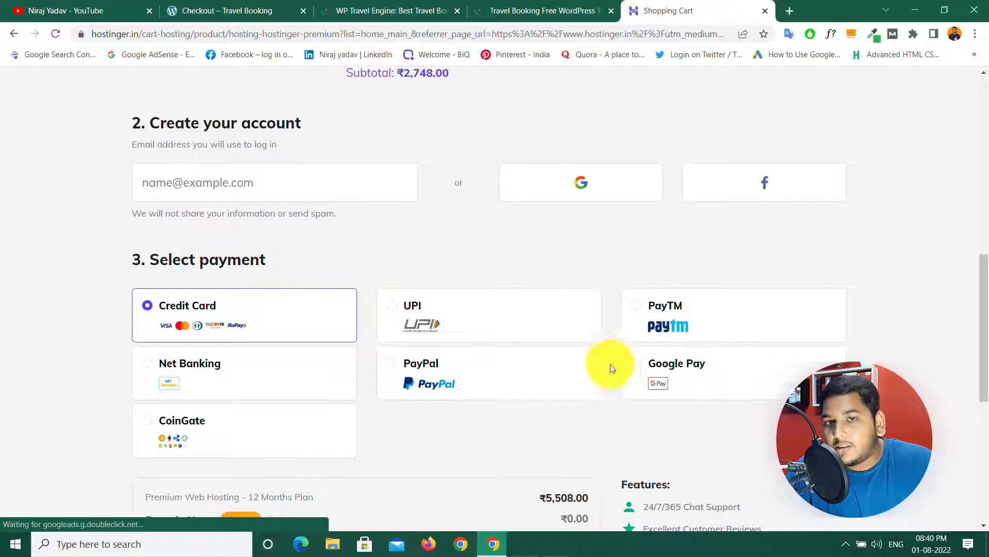
scroll(528, 363, down, 7)
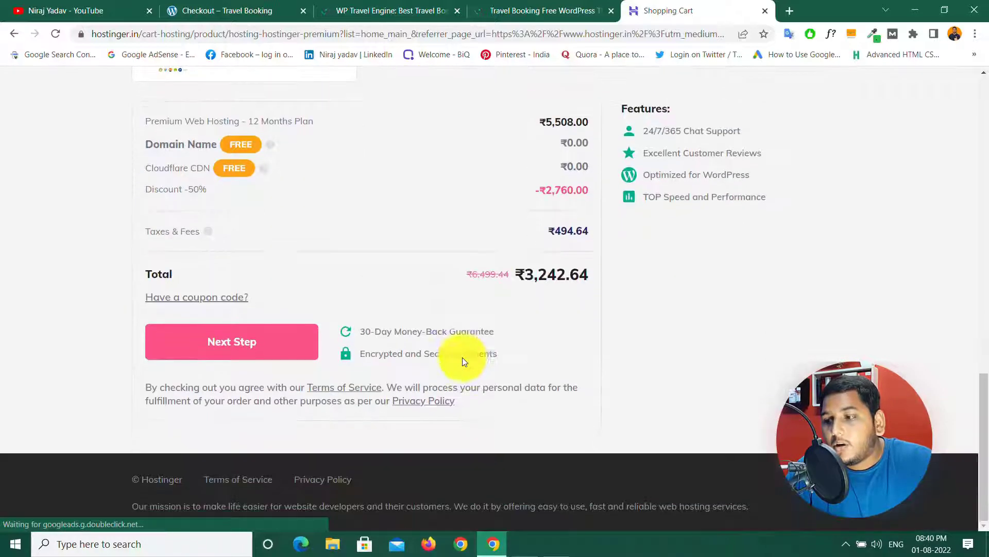
click(202, 302)
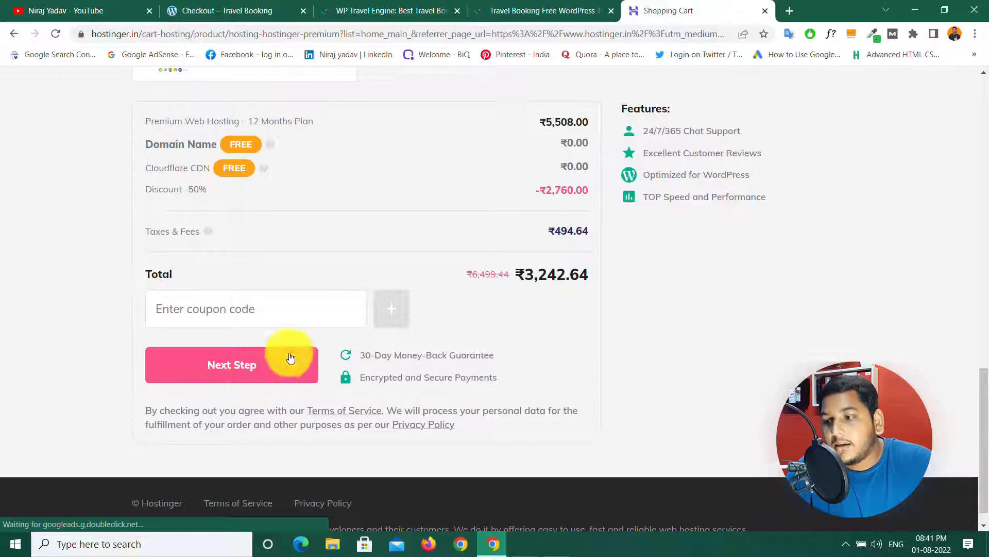
scroll(345, 324, up, 15)
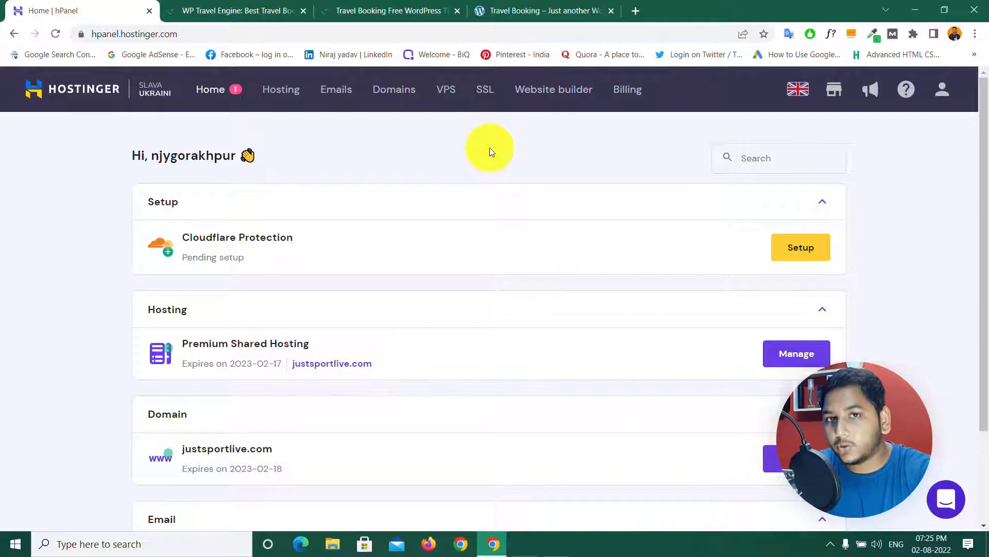
Step: Go to the WP Travel Engine homepage, then its Travel Booking free theme page
click(205, 7)
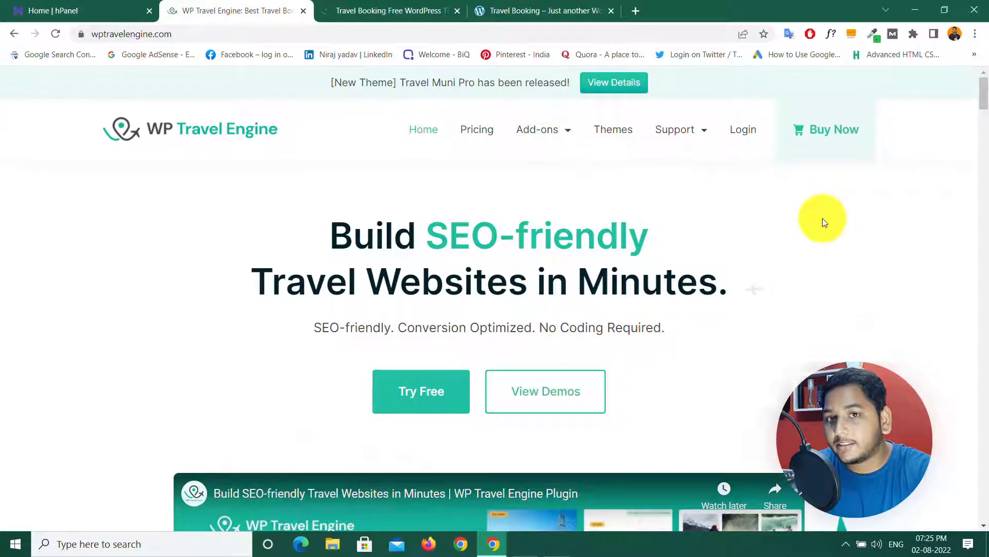
click(388, 5)
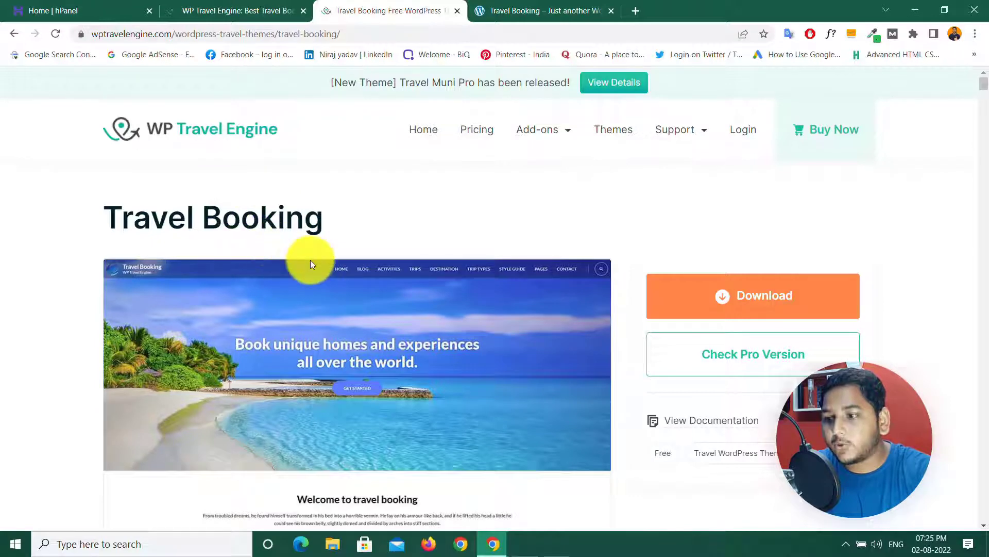
Step: Open WP Travel Engine pricing showing plans at $299.50, $199.50 and $99.50 per year
scroll(310, 260, down, 5)
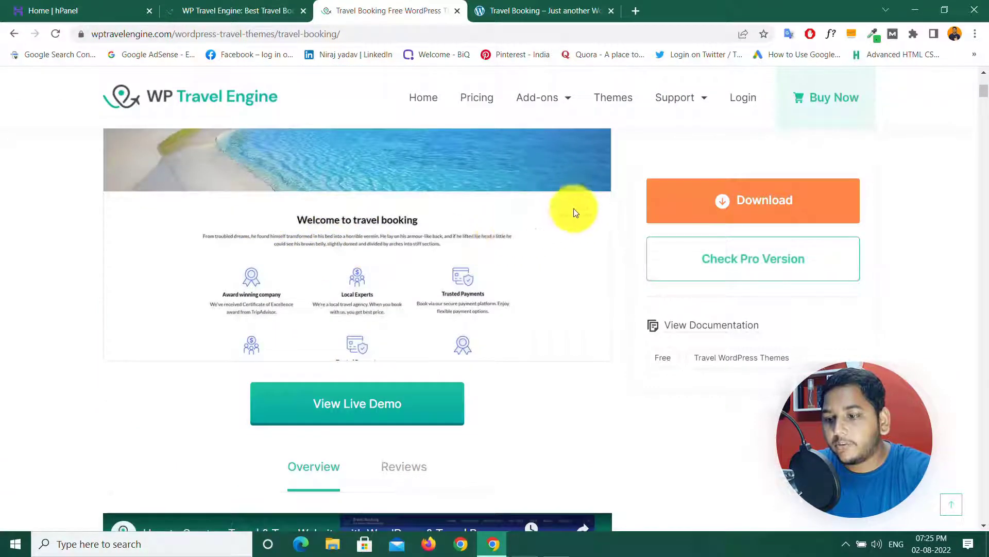
scroll(423, 297, up, 5)
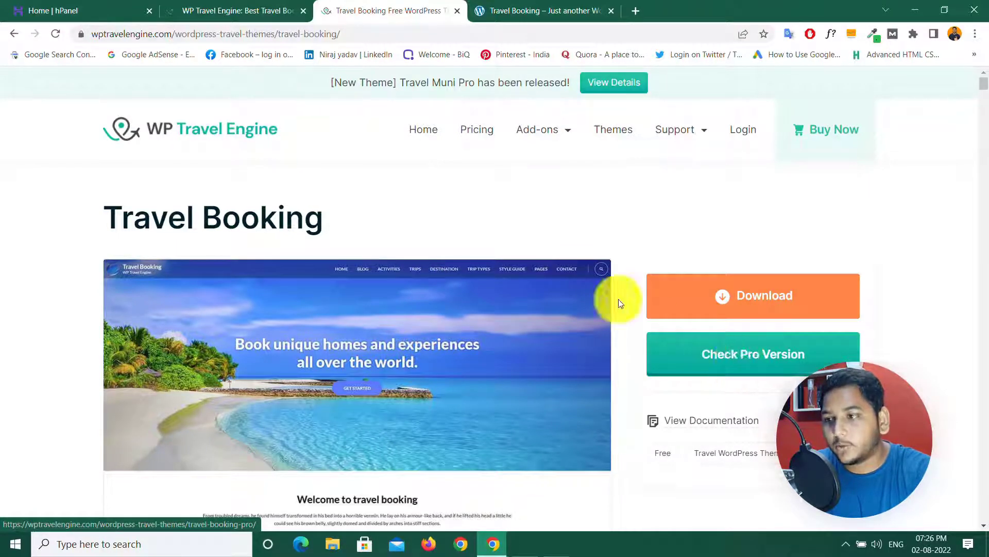
click(52, 10)
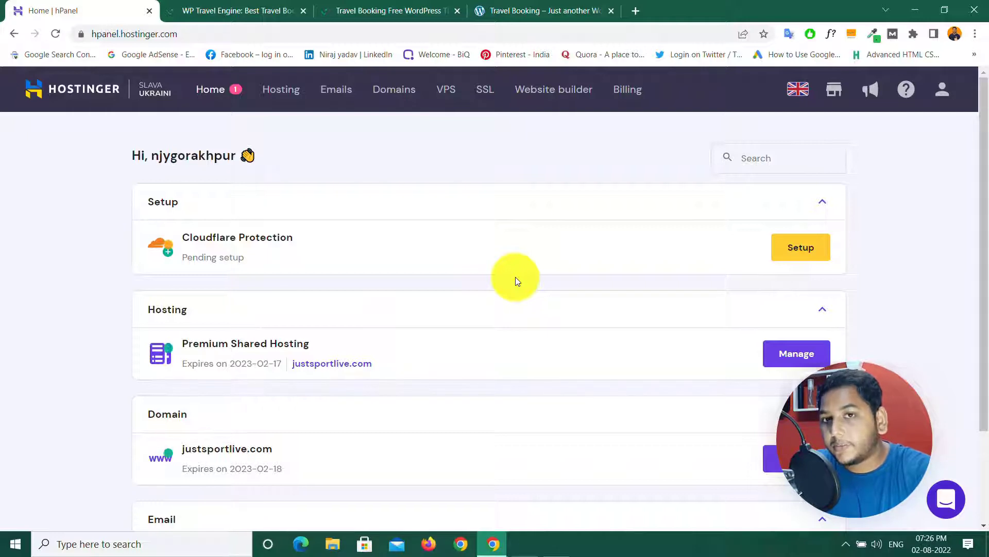
click(211, 10)
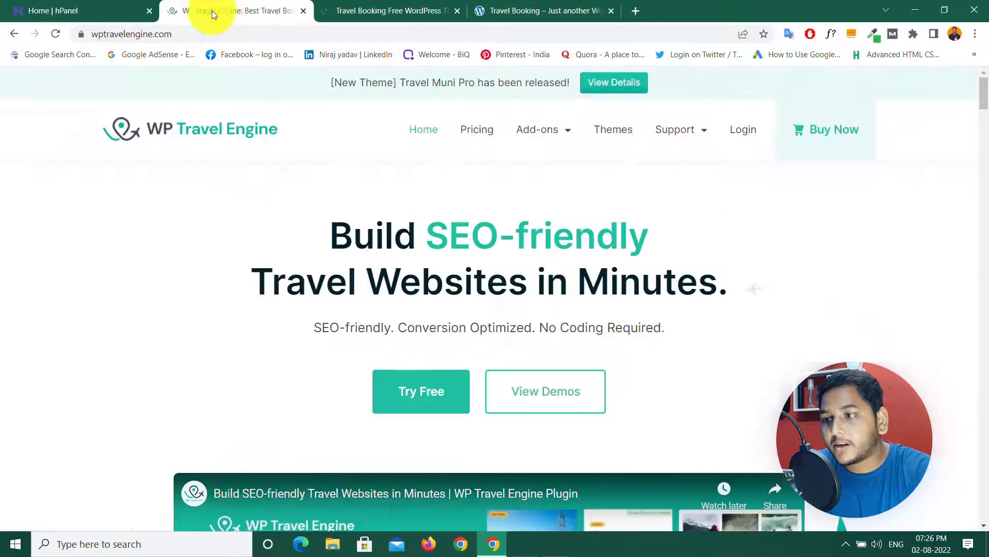
click(373, 5)
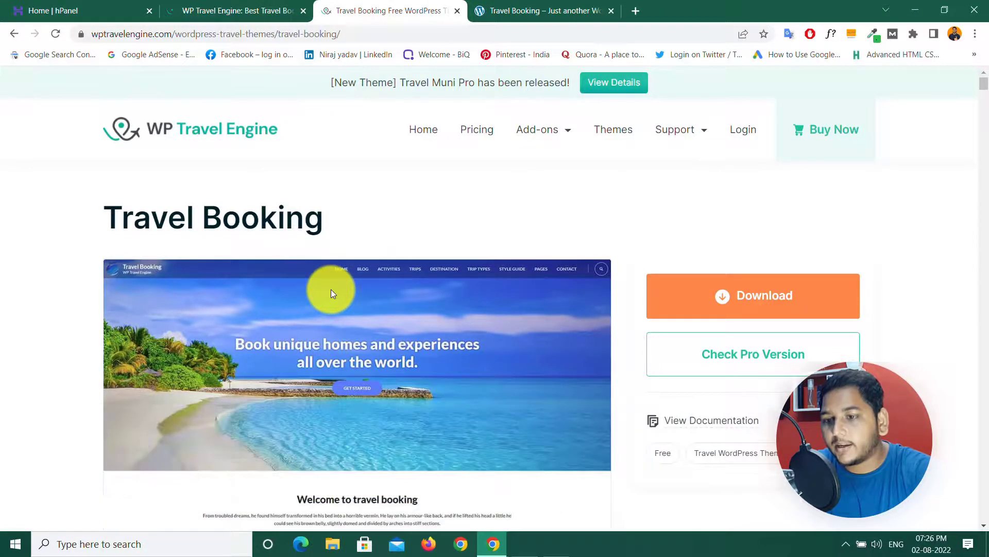
click(233, 8)
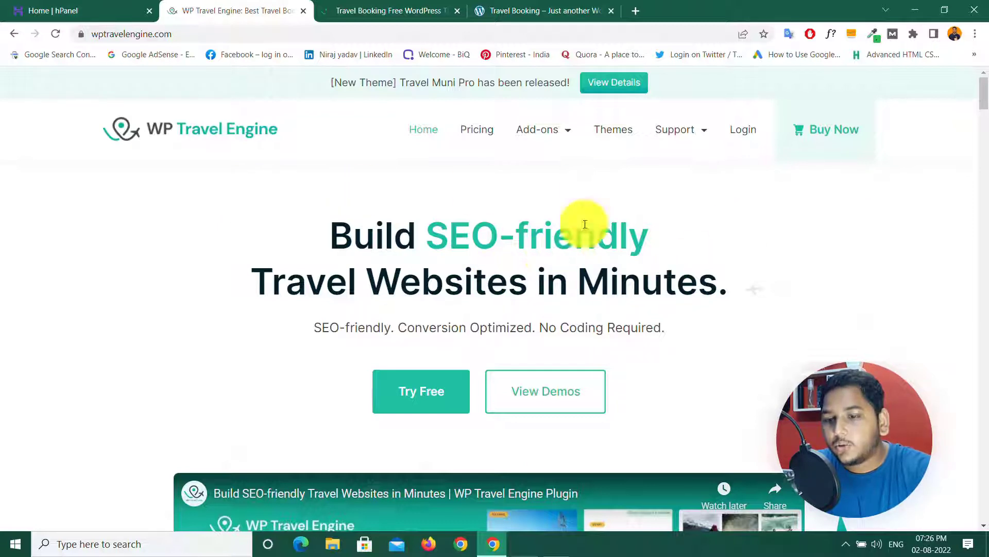
click(827, 138)
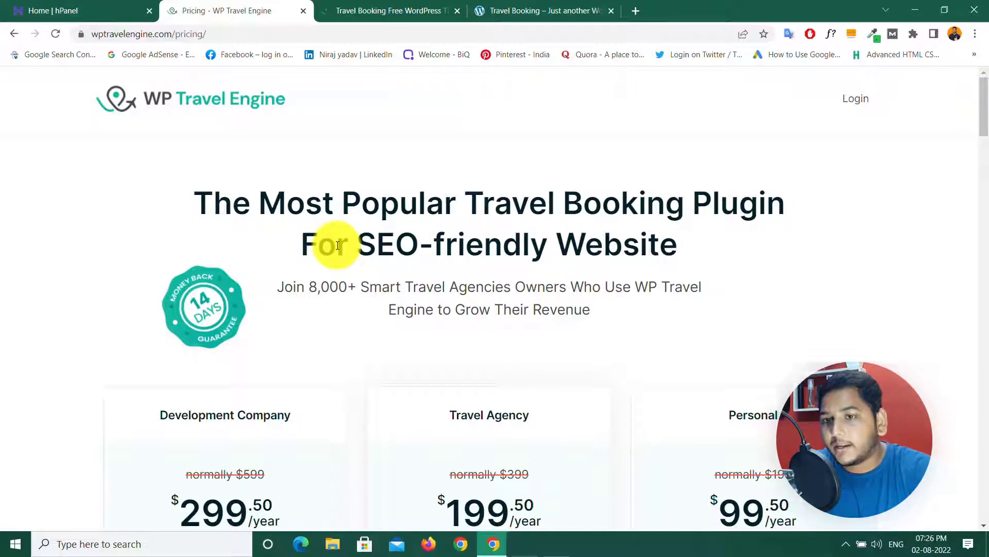
Step: Compare the three plans' feature lists, then return to the homepage via the logo
drag(984, 100, 985, 122)
scroll(979, 118, down, 2)
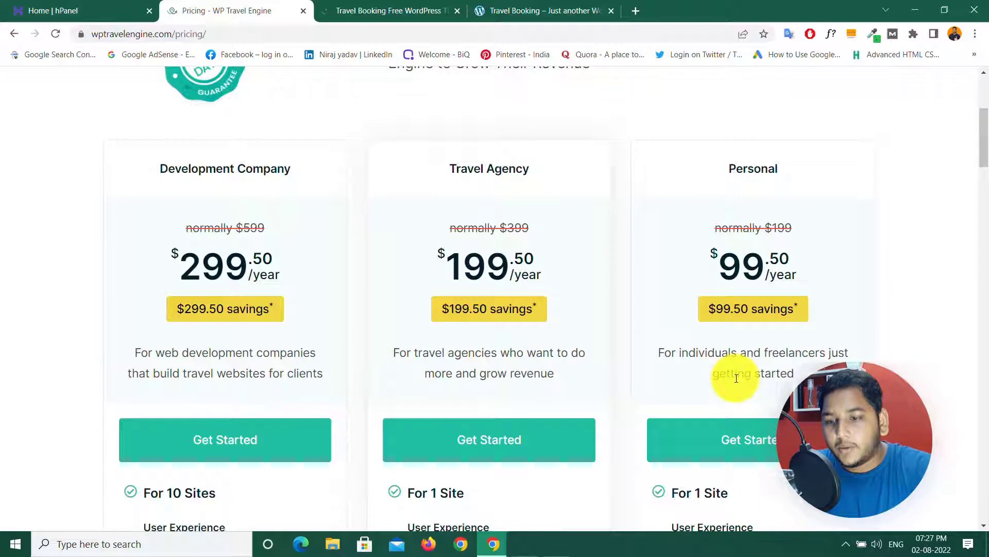
scroll(749, 350, down, 5)
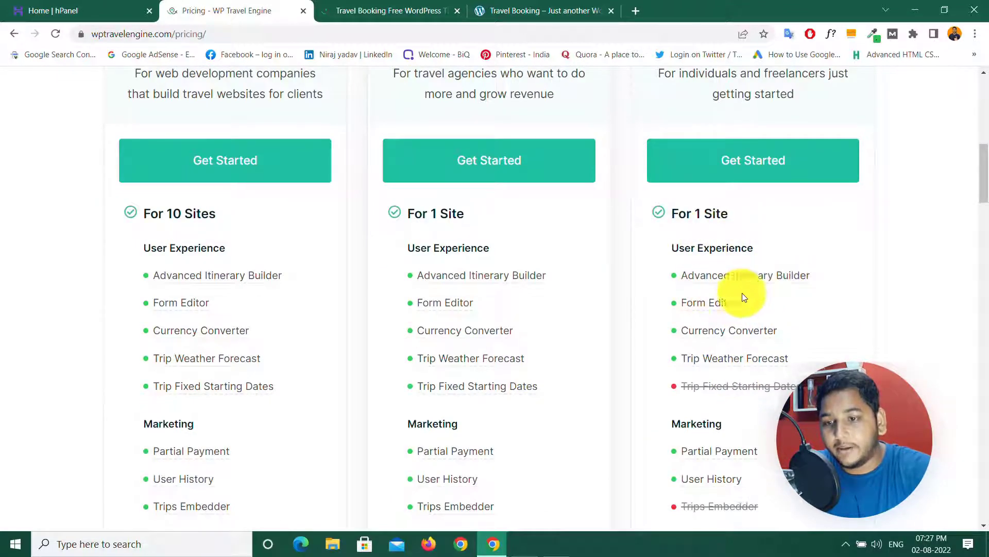
mouse_move(690, 360)
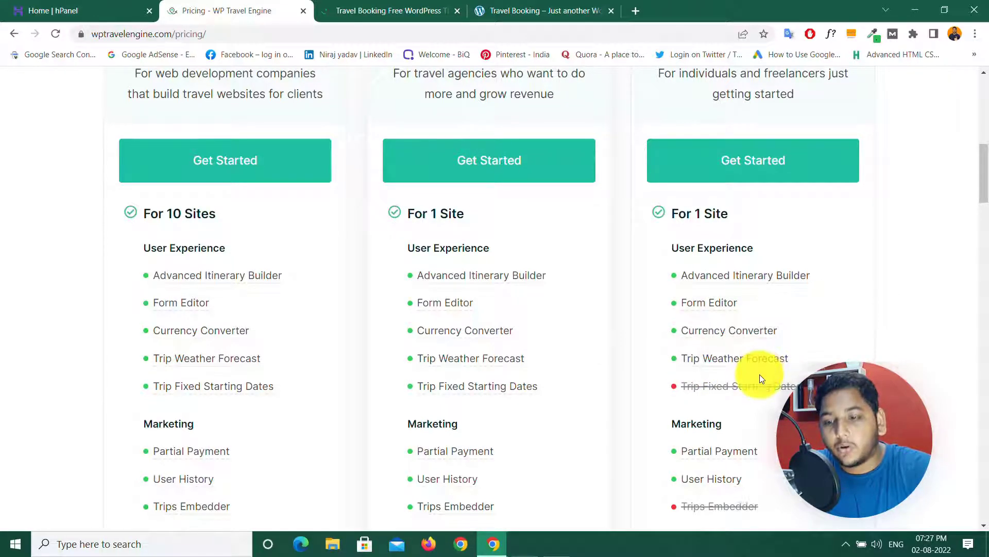
scroll(760, 376, down, 5)
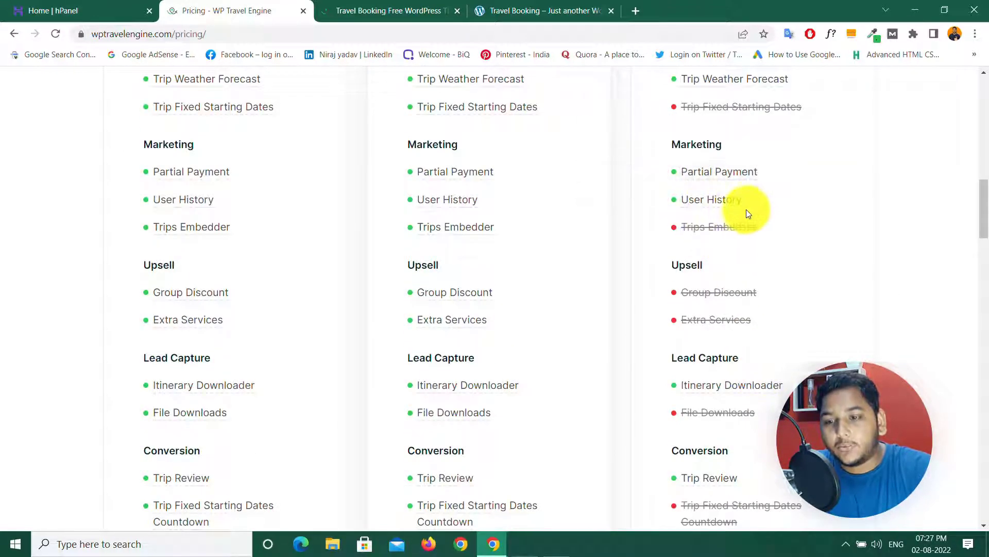
mouse_move(699, 392)
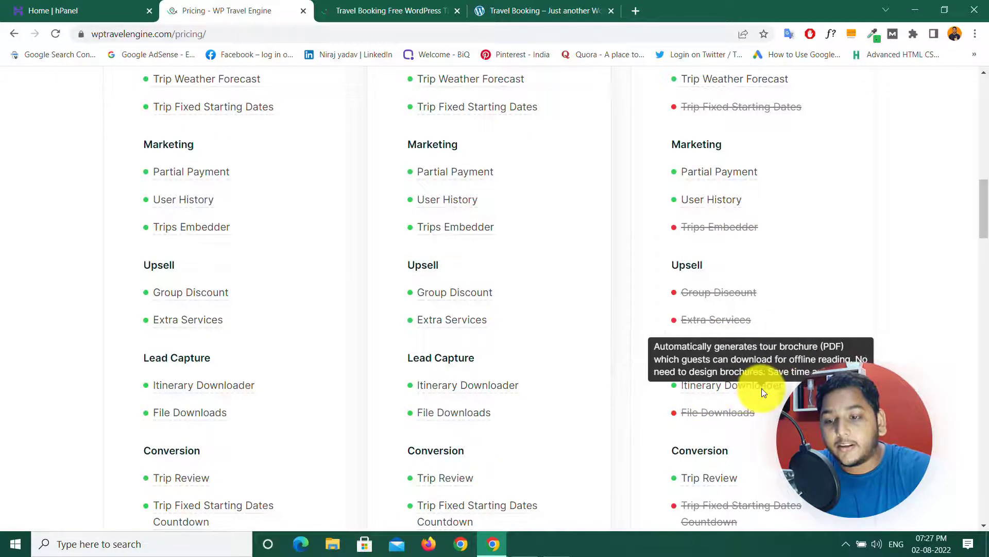
scroll(757, 404, down, 5)
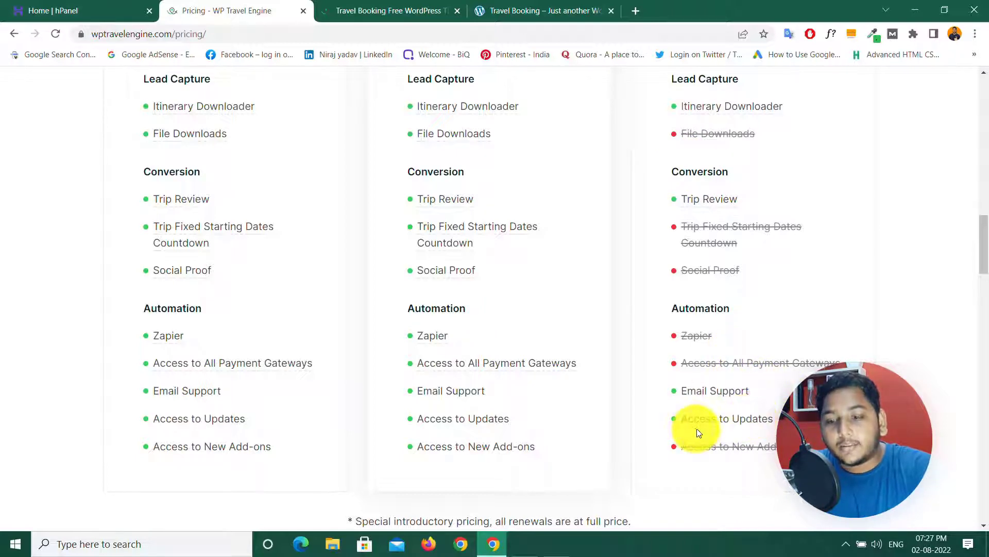
scroll(665, 278, up, 9)
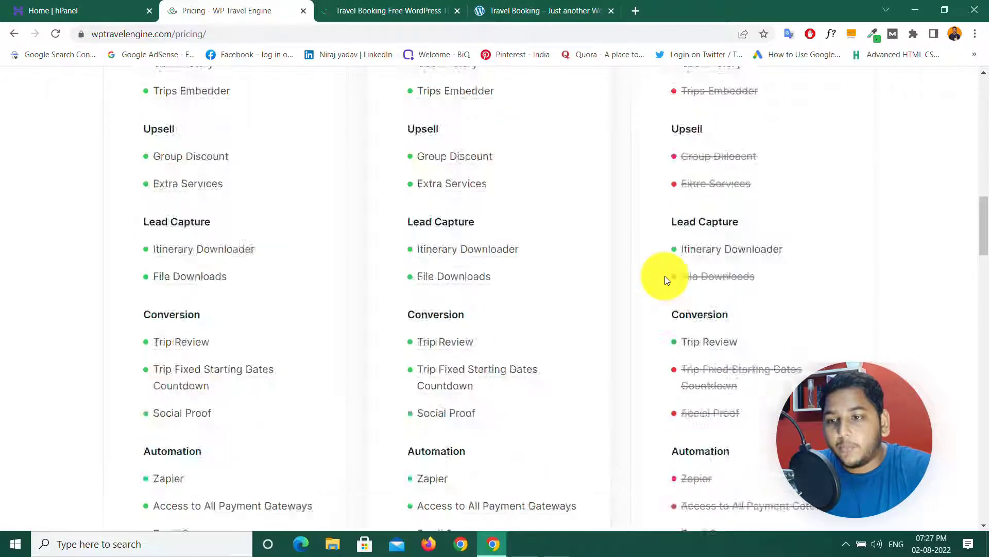
scroll(665, 276, up, 5)
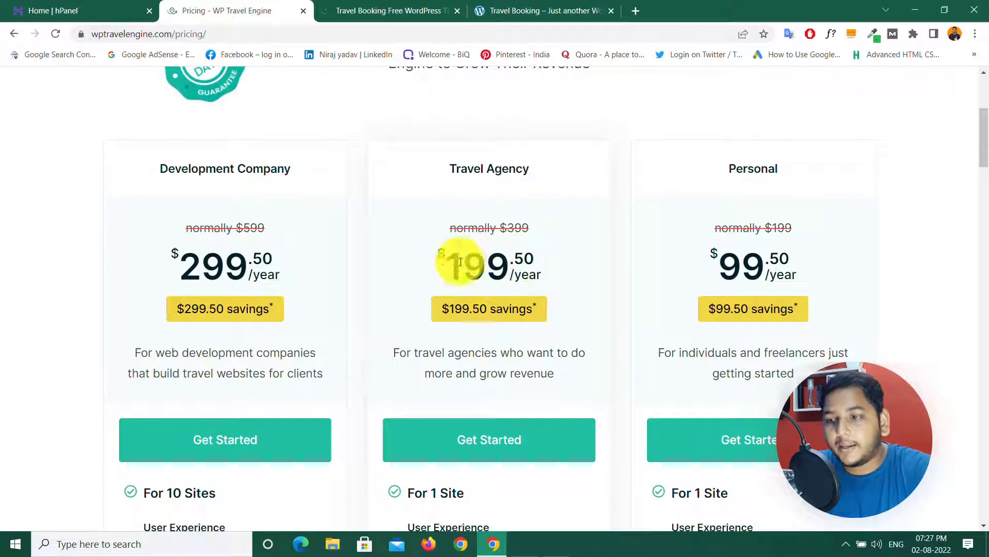
scroll(485, 270, down, 5)
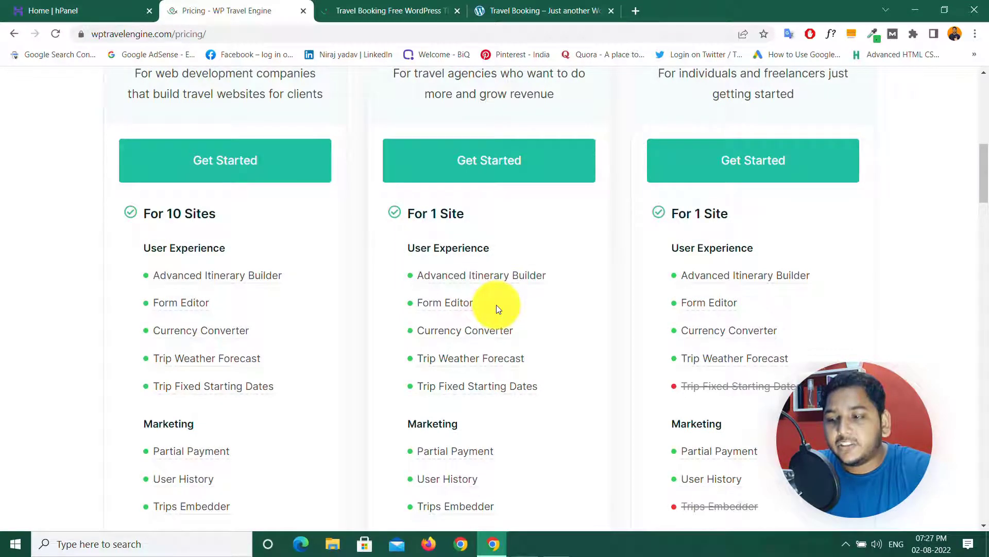
scroll(496, 304, down, 5)
mouse_move(425, 231)
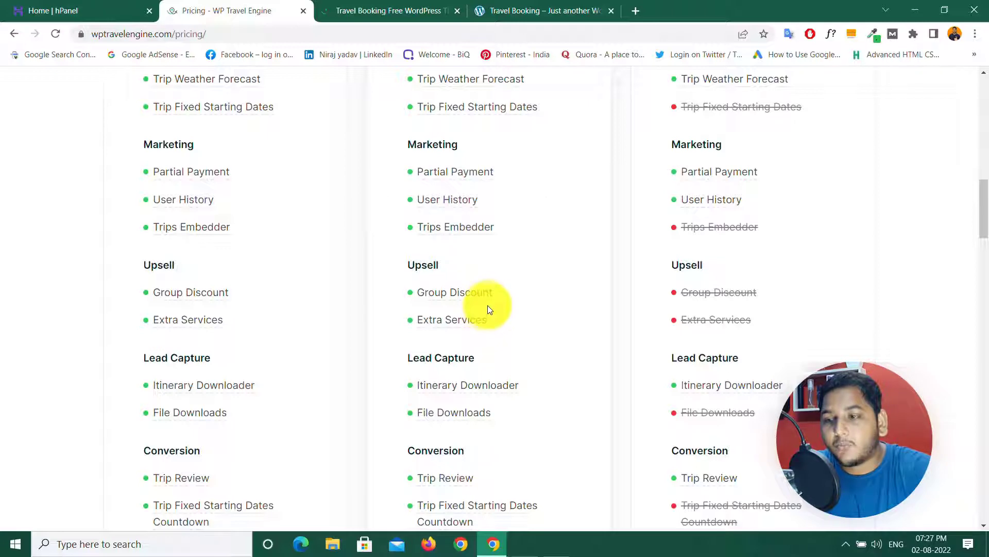
scroll(488, 304, down, 8)
scroll(487, 304, up, 13)
scroll(487, 304, up, 8)
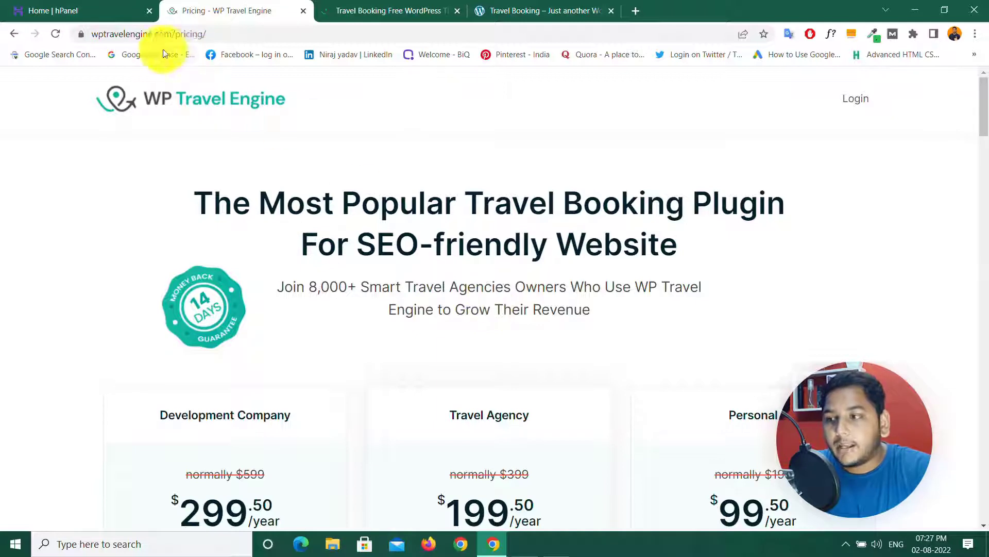
click(179, 101)
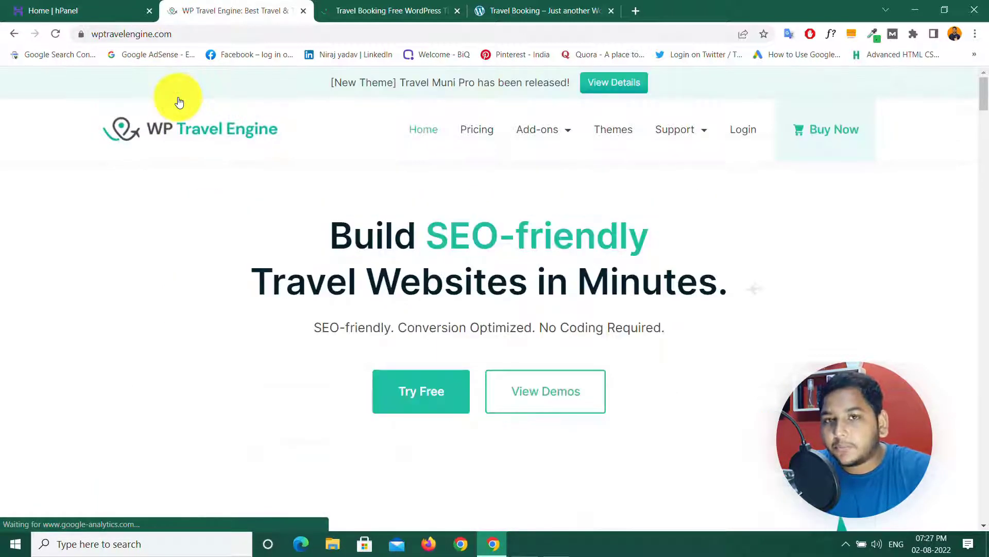
Step: Open the Auto Installer from the justsportlive.com hosting plan's management page
click(54, 11)
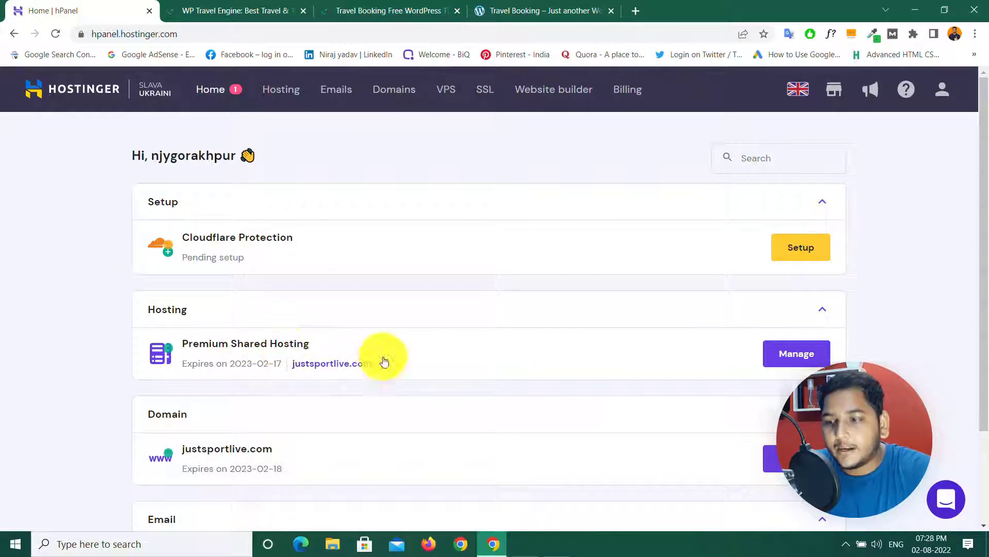
click(797, 355)
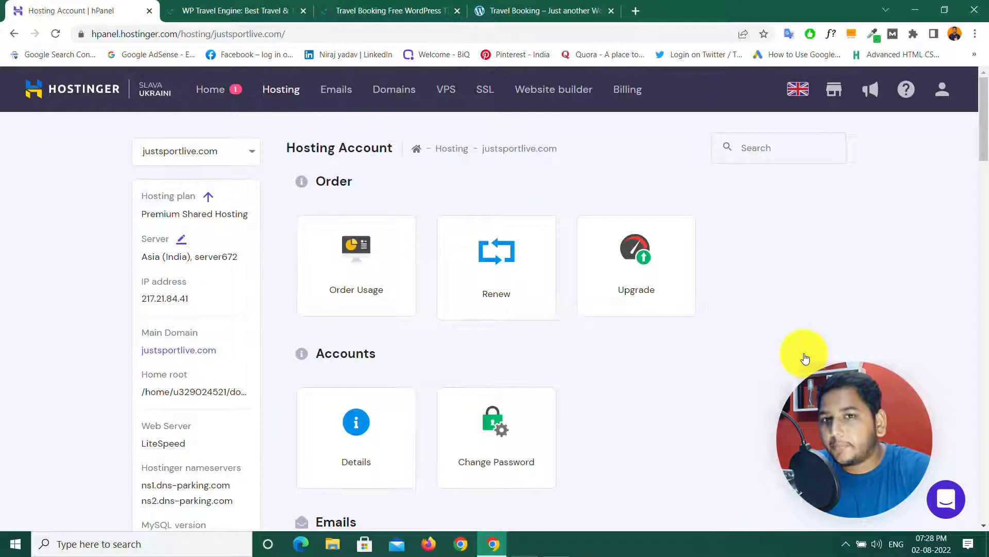
drag(985, 112, 984, 245)
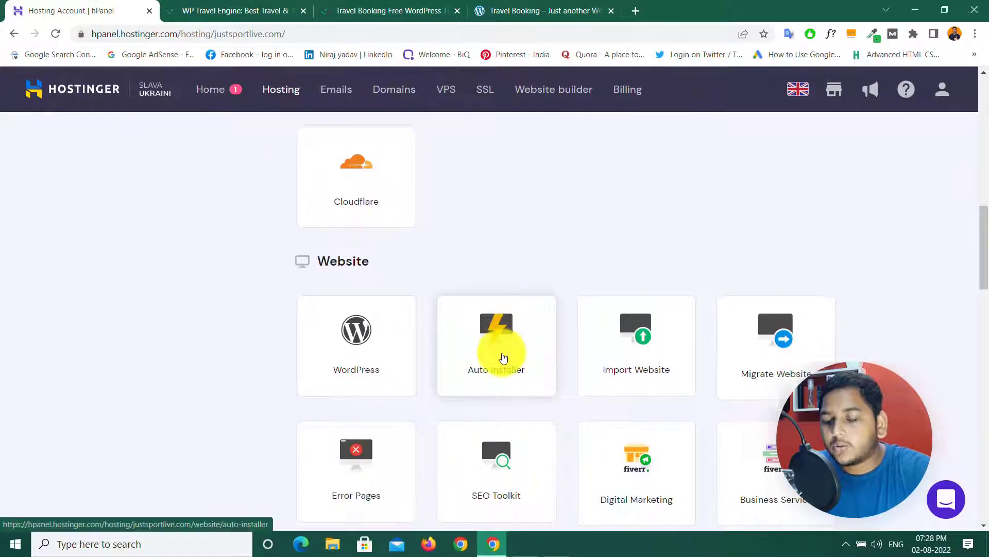
click(499, 351)
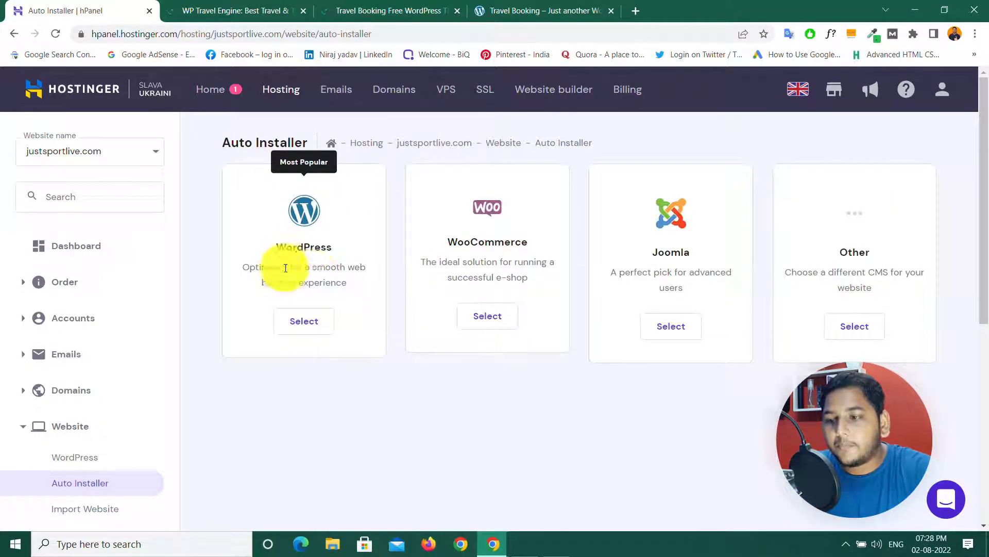
Step: Install WordPress 6.0.1 titled Tour And Travels, pasting the admin password and declining browser save
click(303, 321)
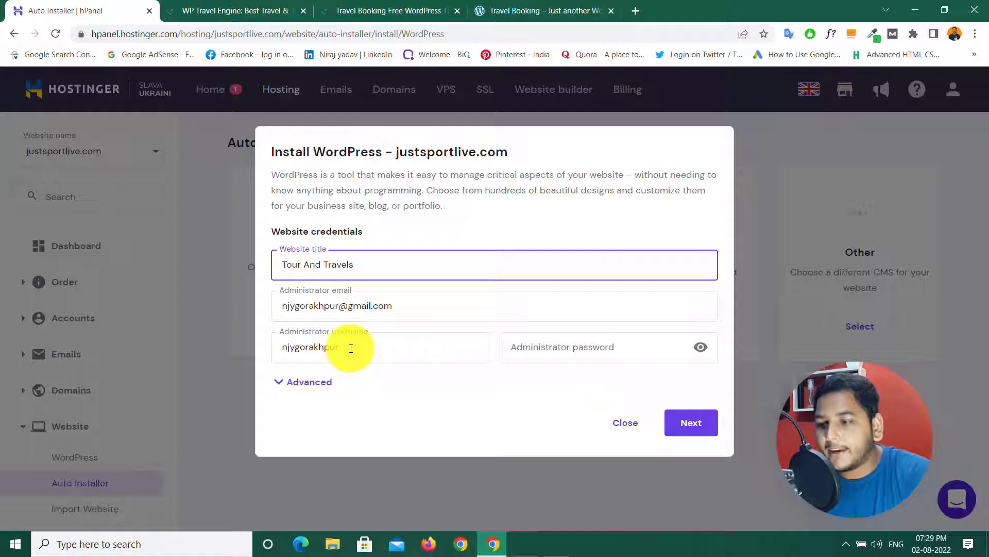
click(558, 347)
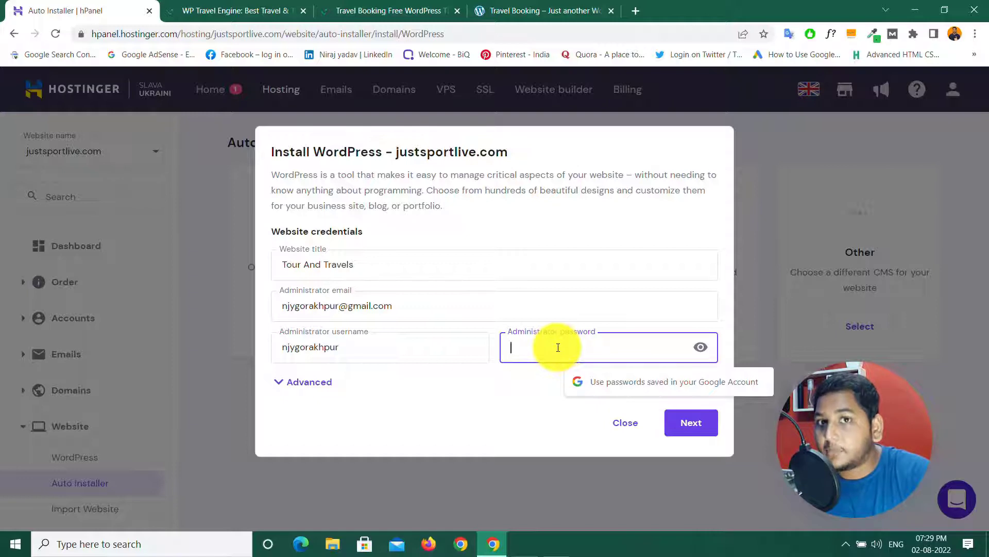
key(ctrl+v)
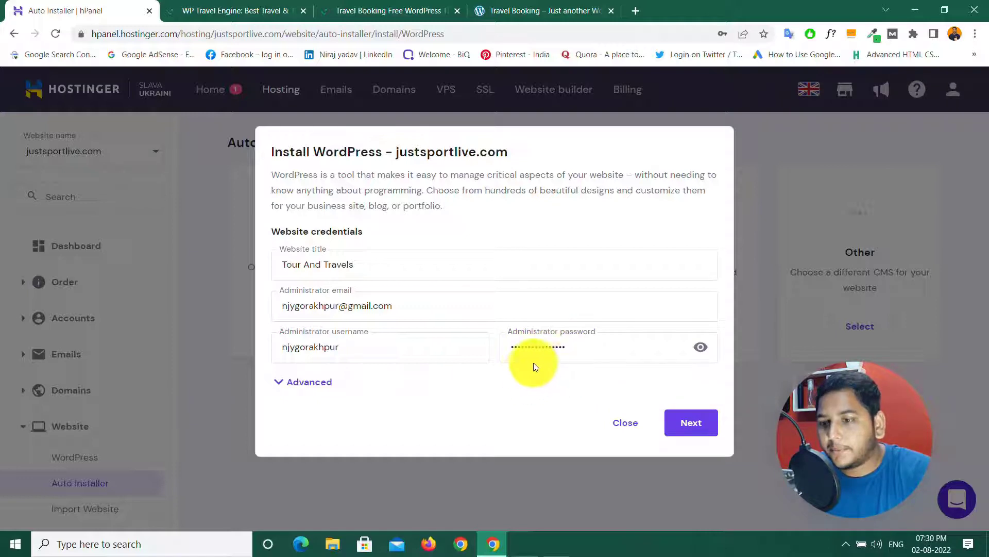
click(693, 430)
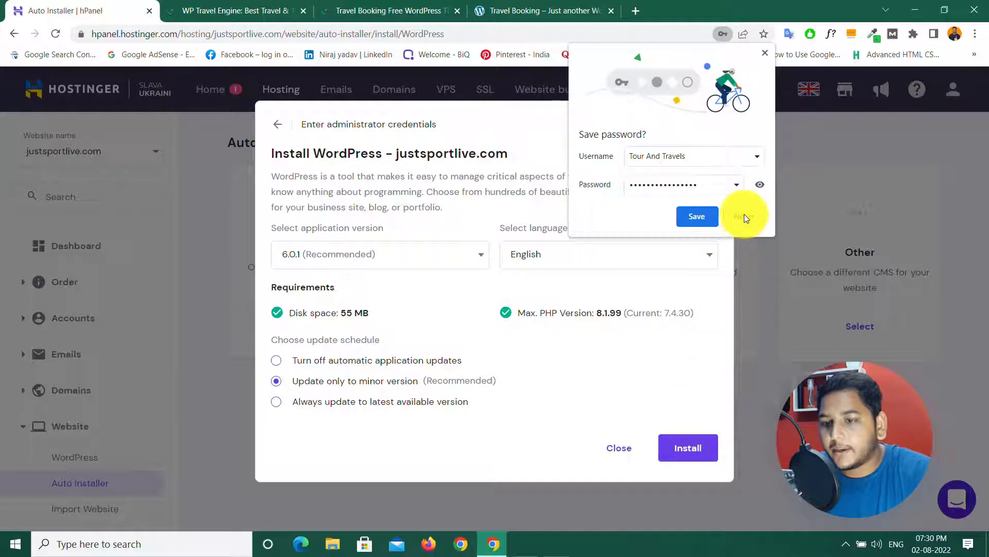
click(744, 214)
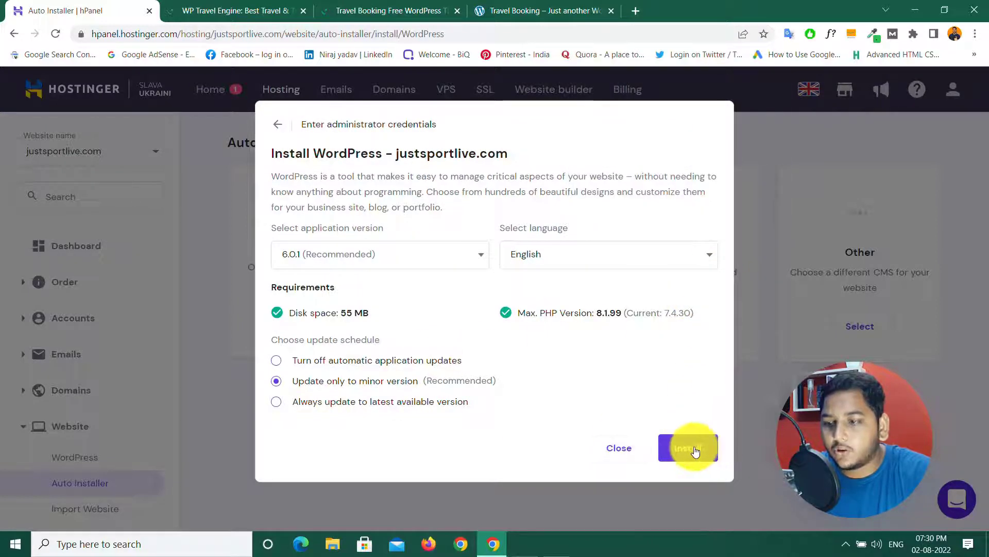
click(694, 449)
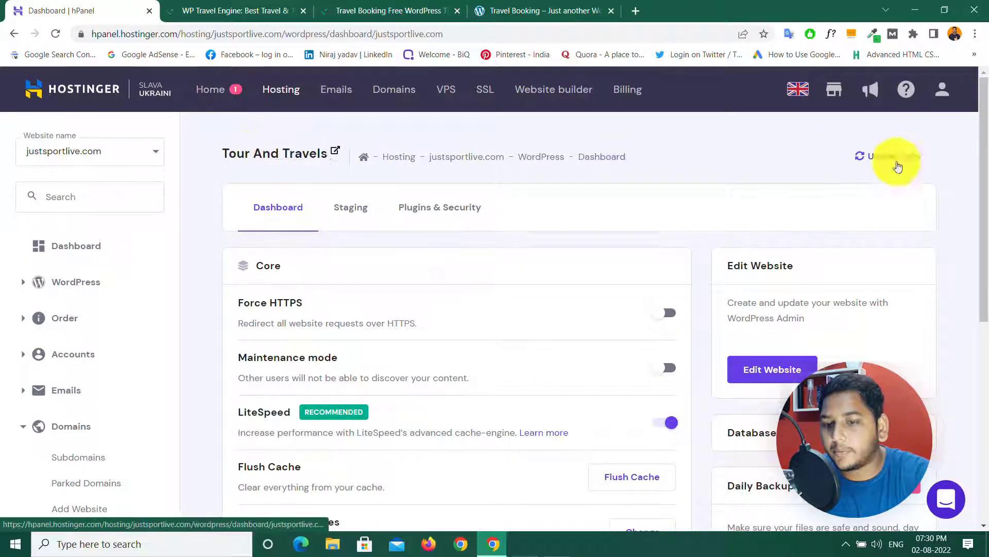
Step: Install an SSL certificate for justsportlive.com from the Speed & Security section
drag(983, 145, 979, 290)
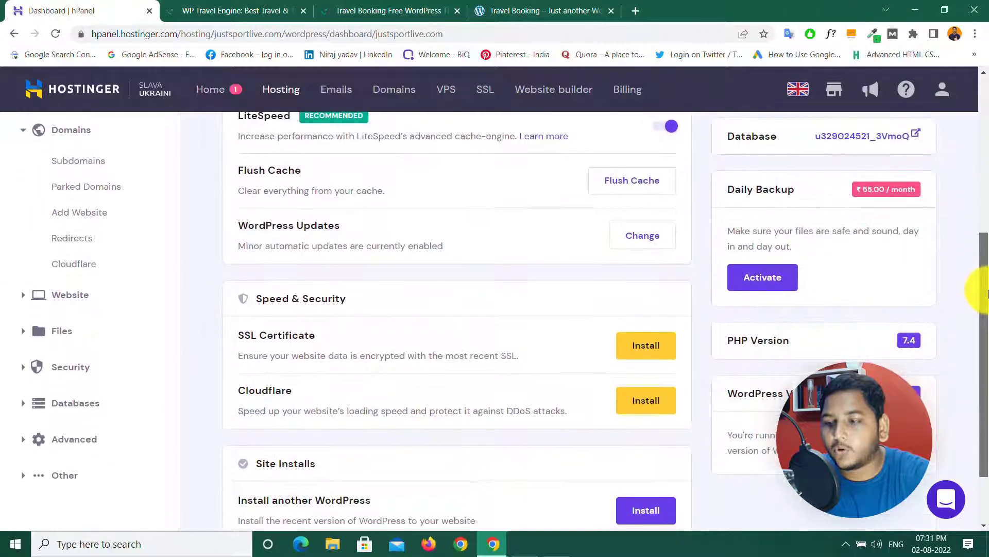
click(647, 347)
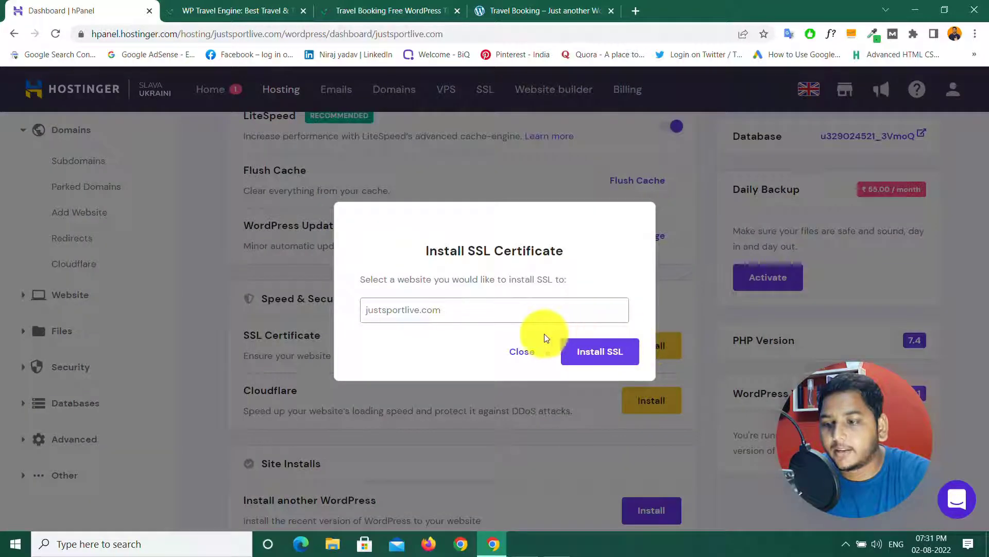
click(596, 359)
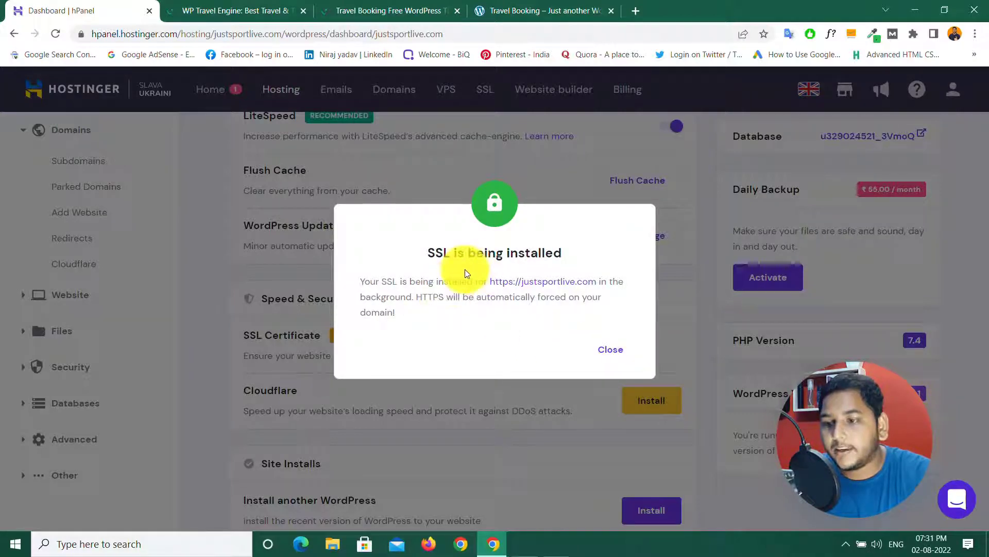
click(613, 350)
Step: Turn on Force HTTPS and go to the site's WordPress admin dashboard
scroll(577, 320, up, 10)
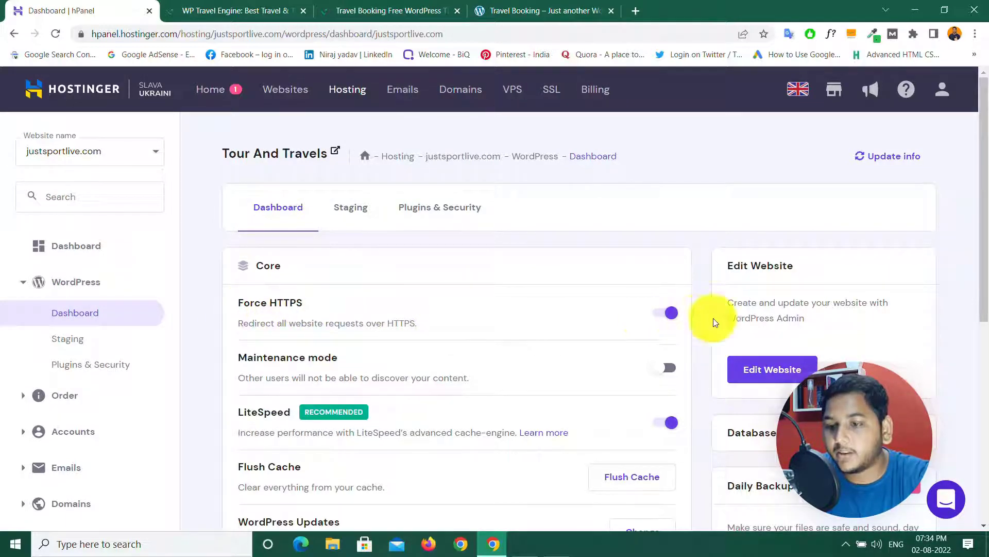
click(668, 314)
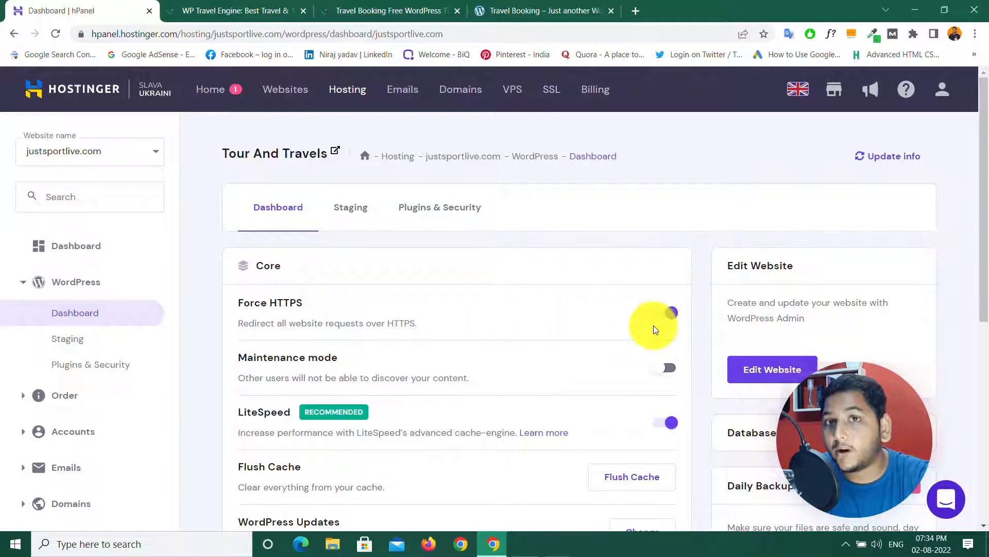
click(767, 371)
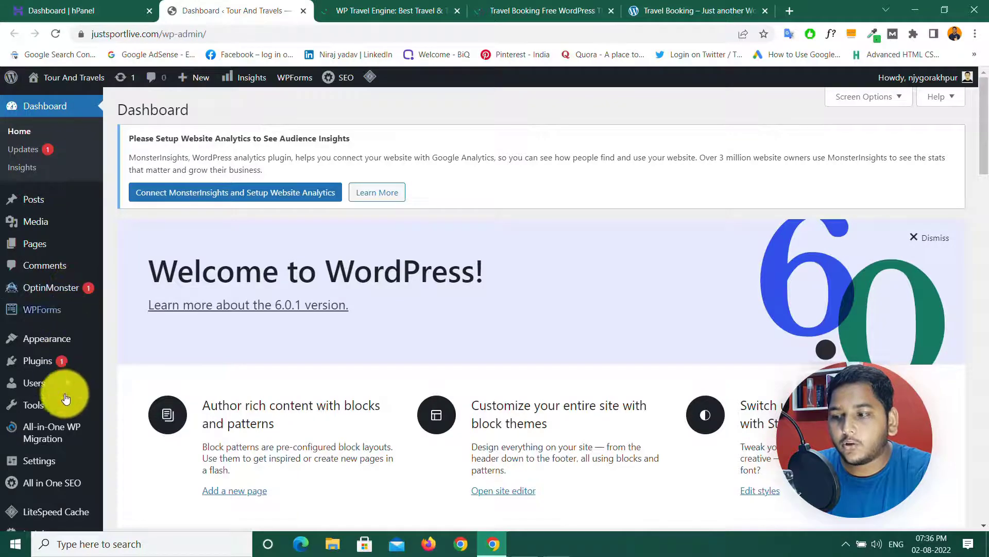
Step: Save the permalink structure as Post name, then return to the WP Travel Engine site
scroll(56, 428, down, 5)
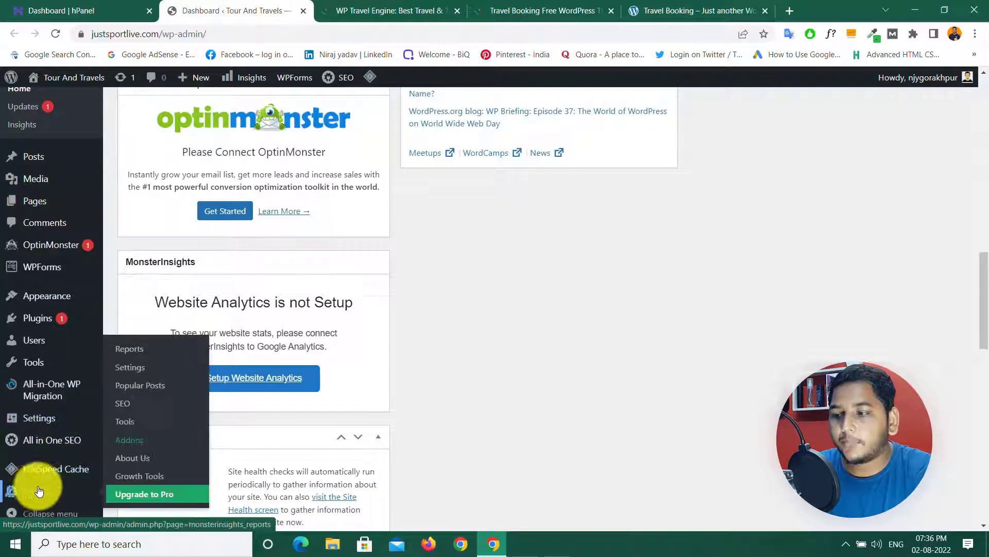
mouse_move(45, 427)
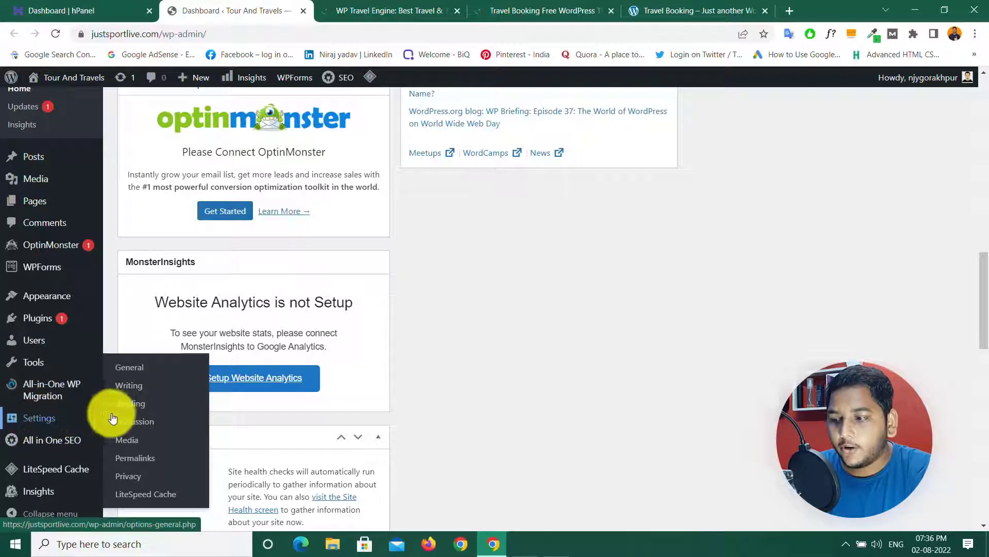
click(137, 460)
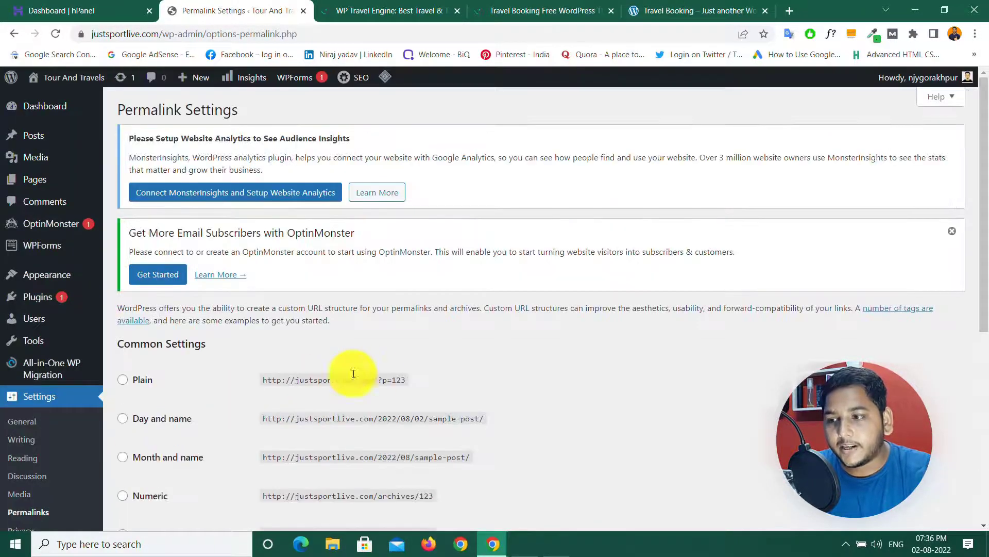
scroll(374, 370, down, 7)
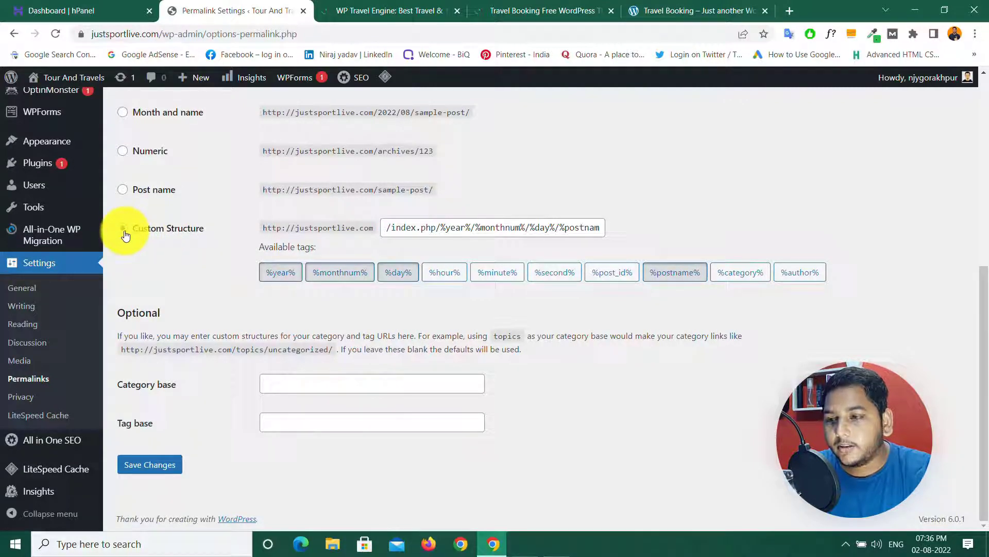
click(123, 190)
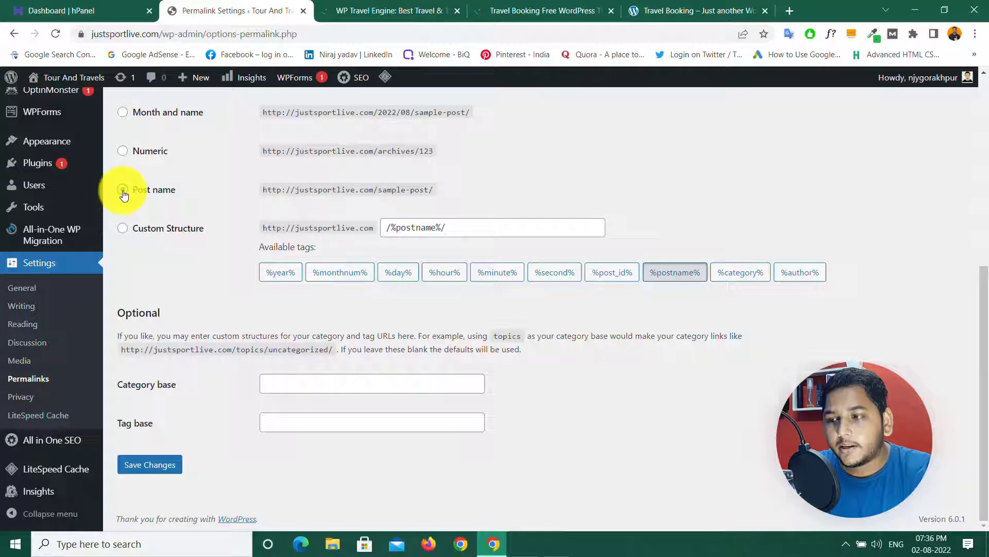
click(149, 465)
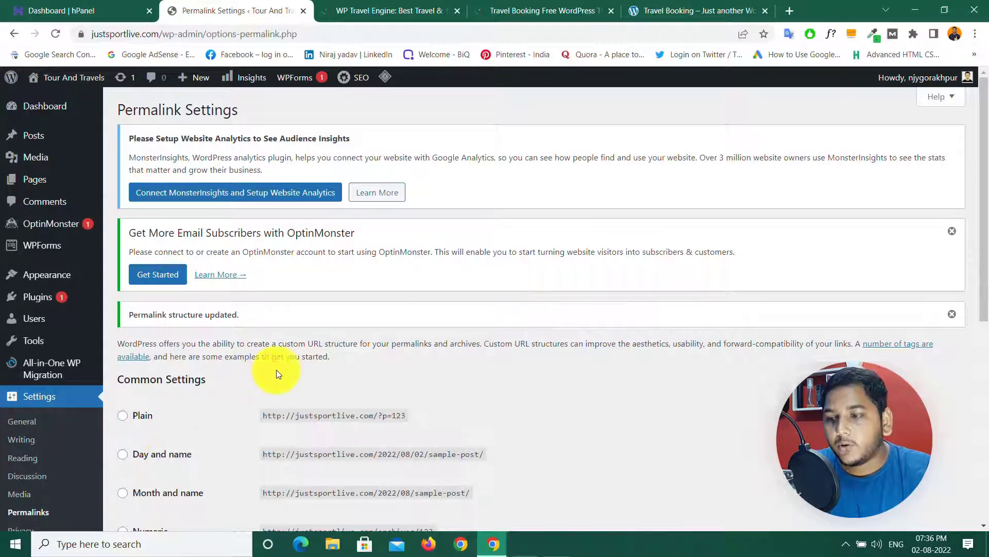
click(372, 11)
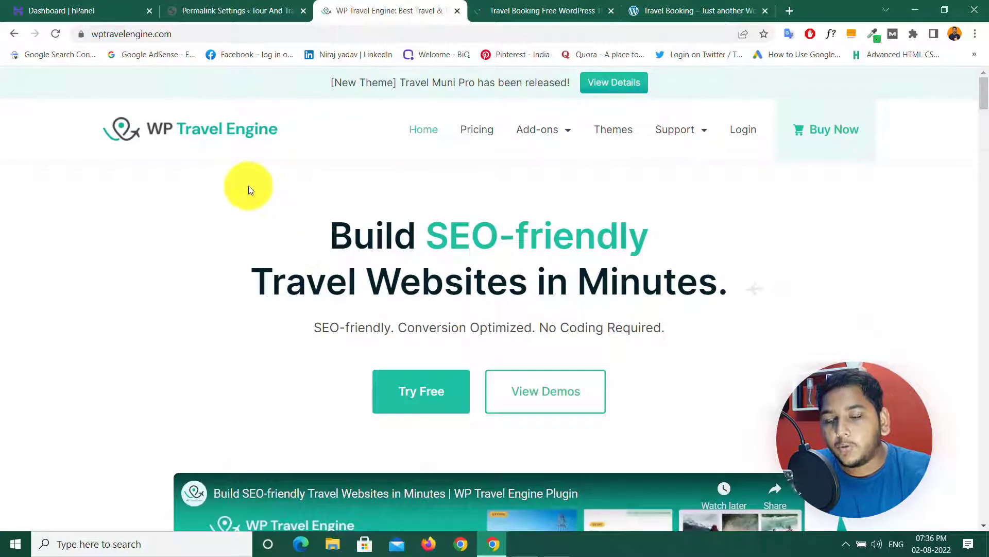
Step: Order the free WP Travel Engine plugin and download wp-travel-engine.zip
click(419, 393)
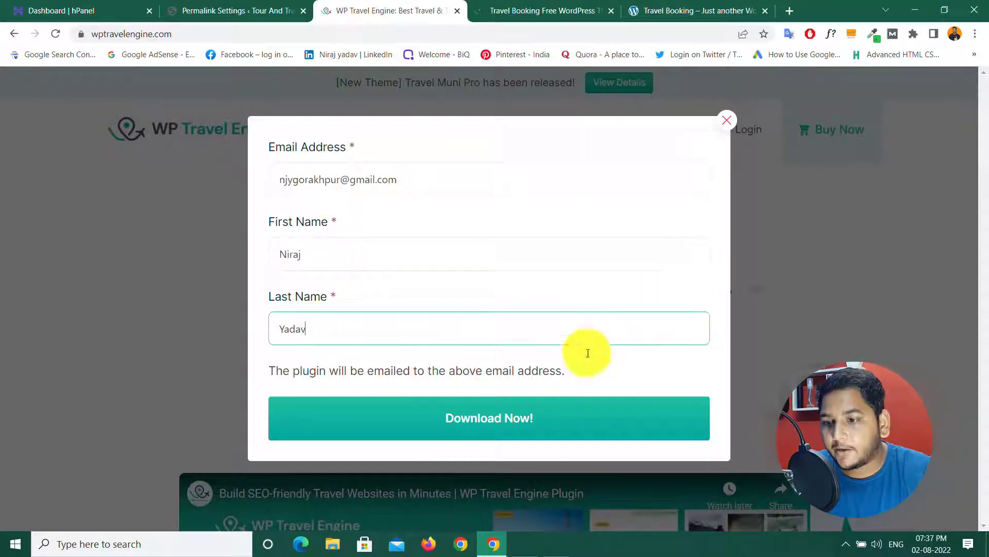
click(491, 418)
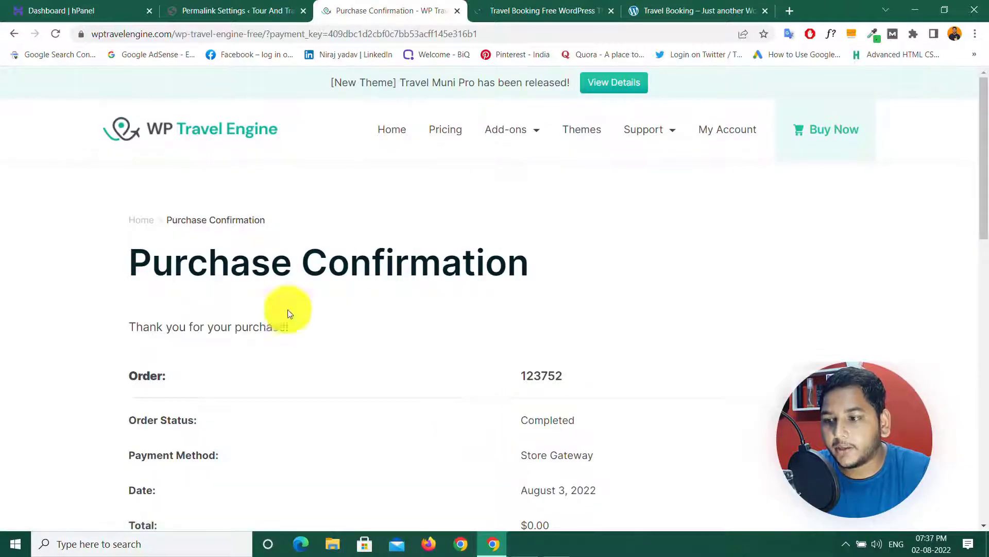
scroll(379, 293, down, 1)
scroll(379, 293, down, 5)
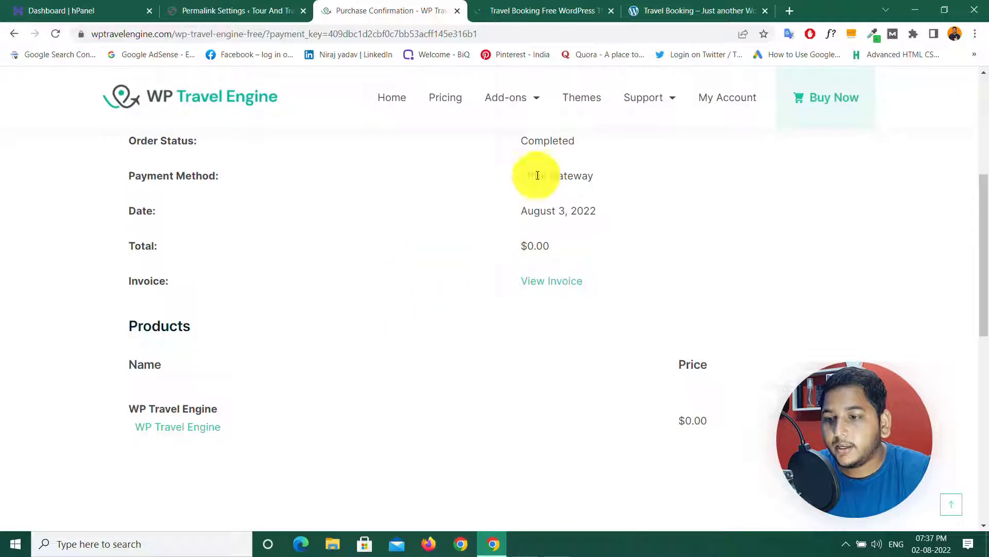
scroll(401, 305, down, 5)
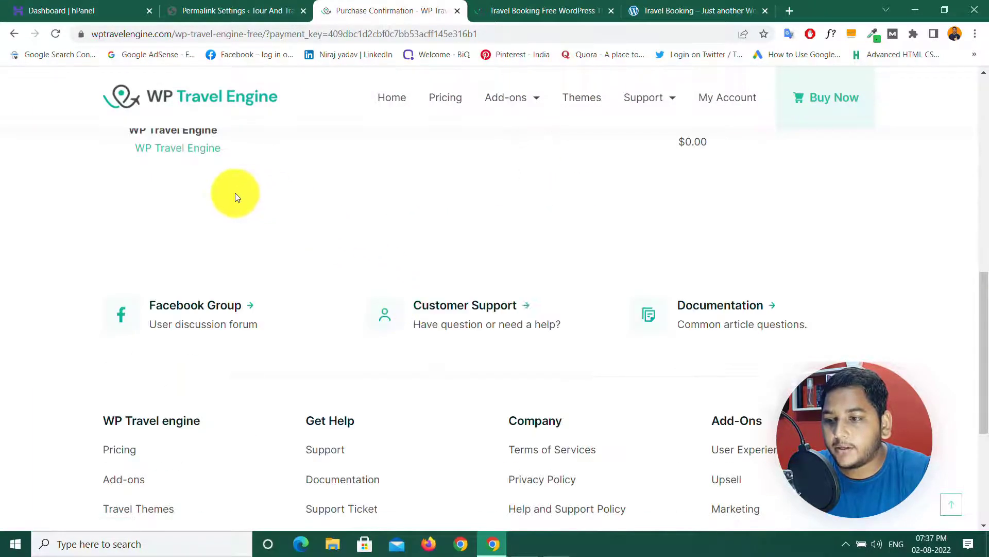
scroll(234, 206, up, 5)
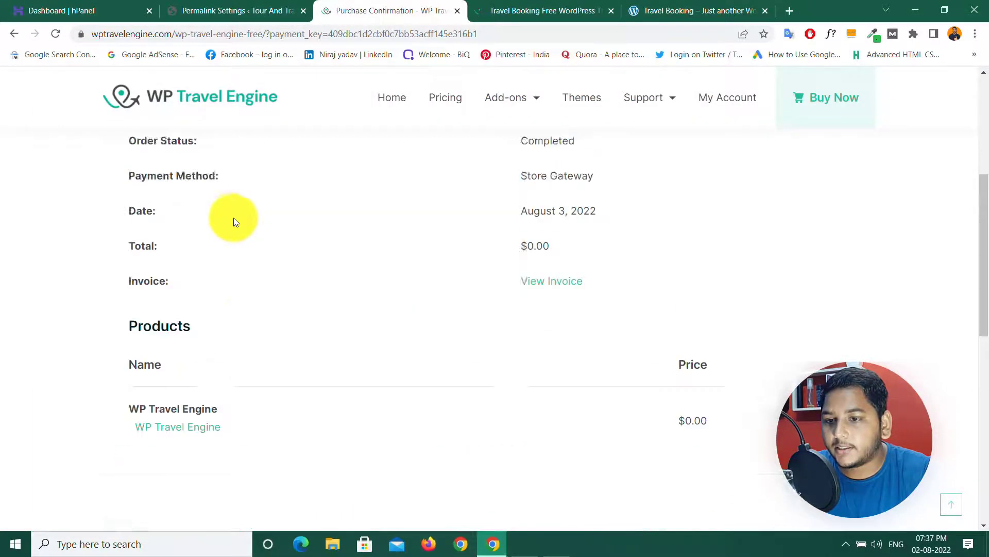
click(181, 427)
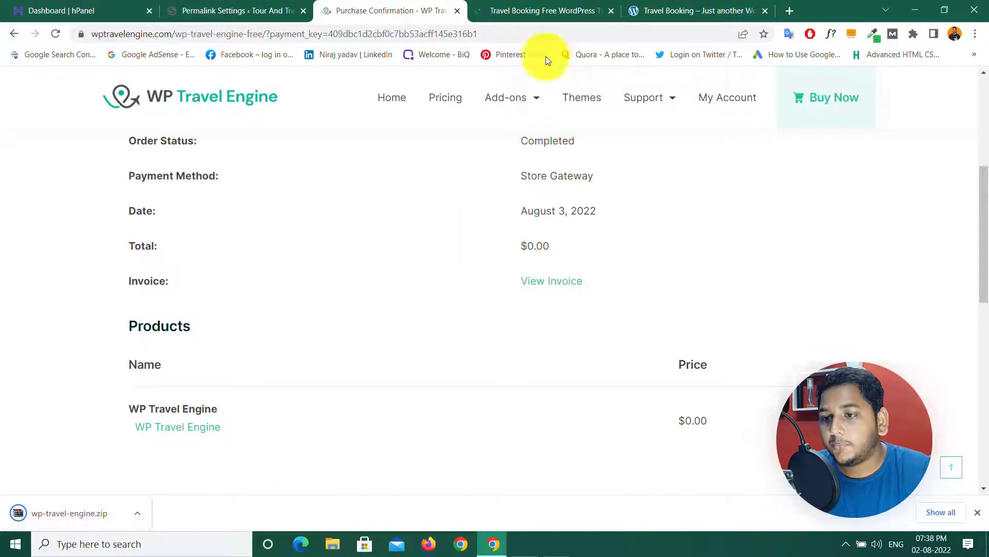
click(537, 8)
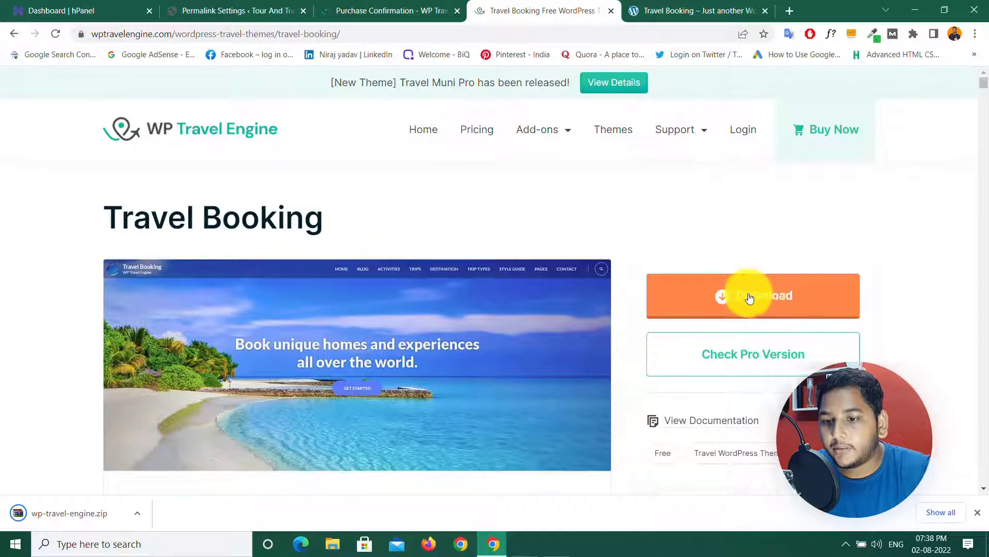
Step: Get the free Travel Booking theme and download travel-booking_1.1.5.zip
click(766, 296)
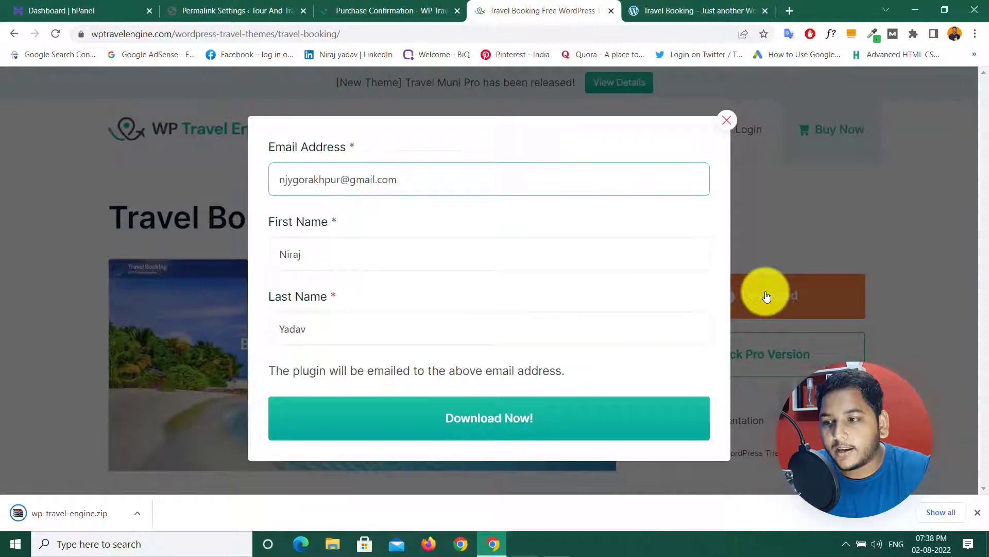
click(487, 419)
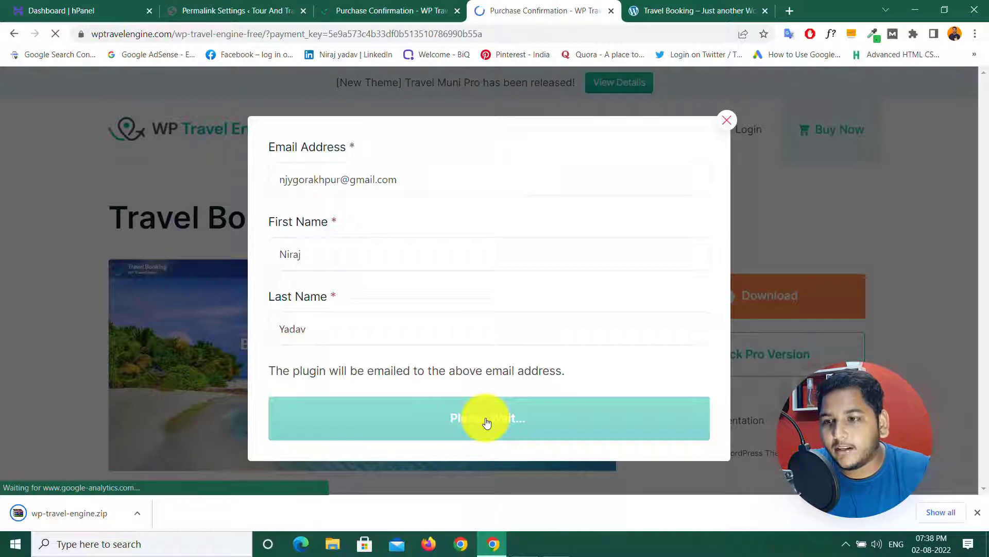
scroll(485, 420, down, 5)
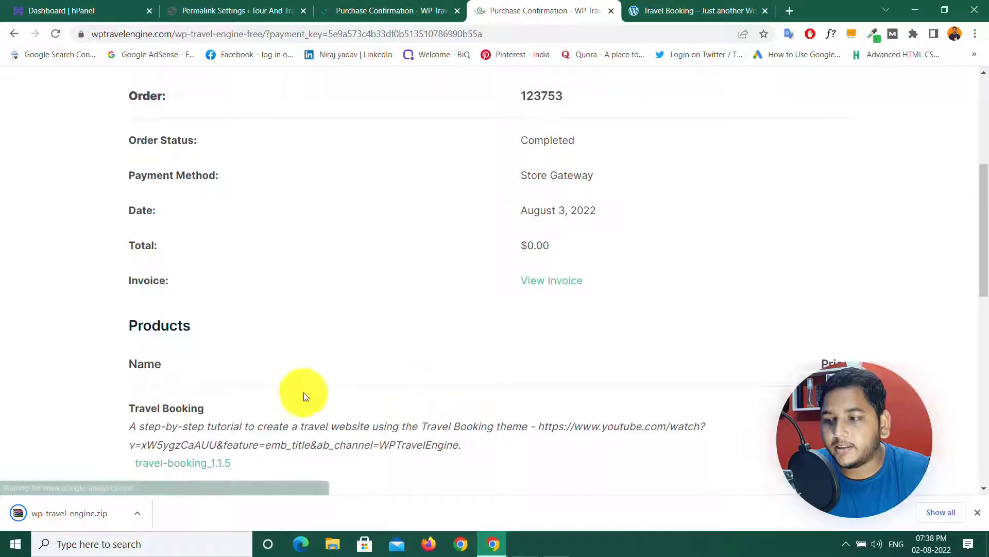
scroll(287, 394, down, 5)
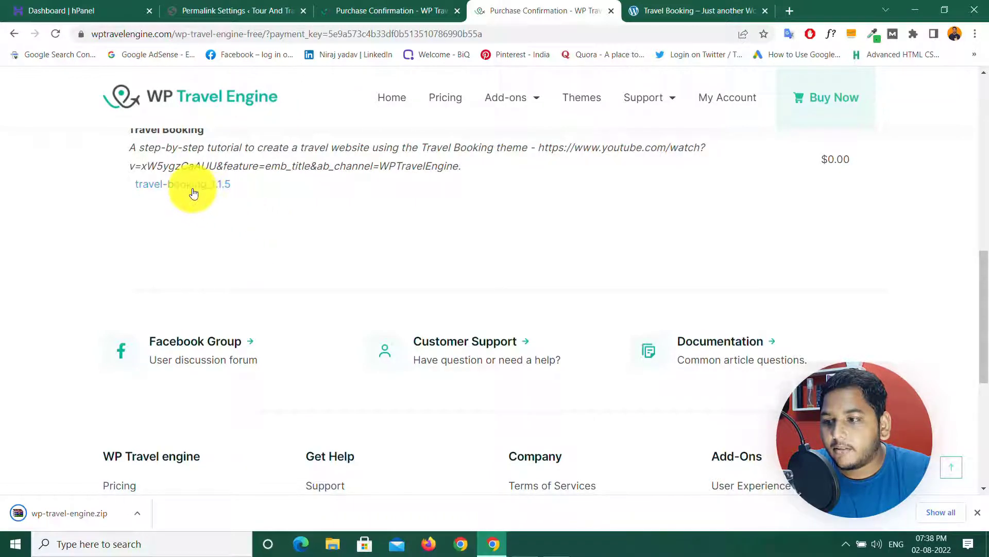
click(194, 191)
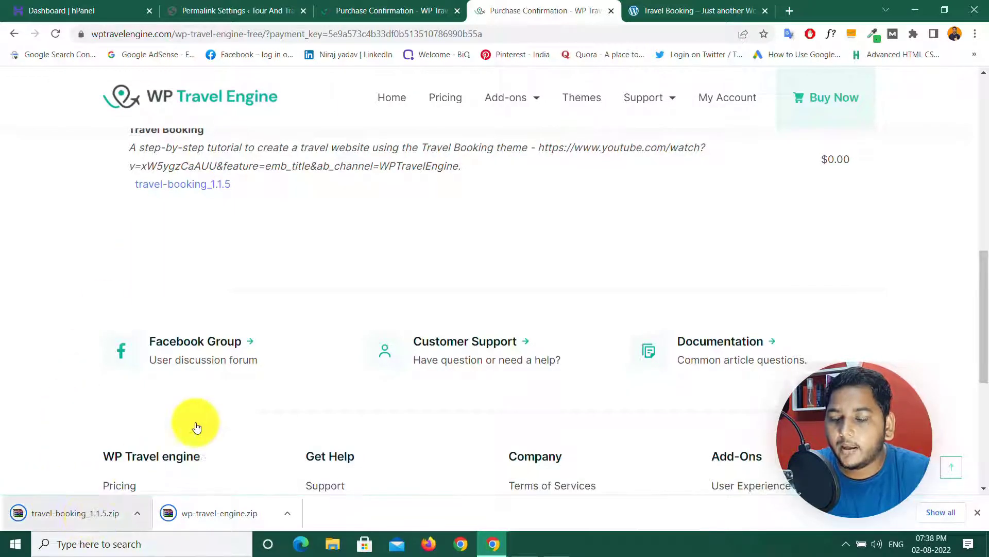
scroll(444, 404, up, 10)
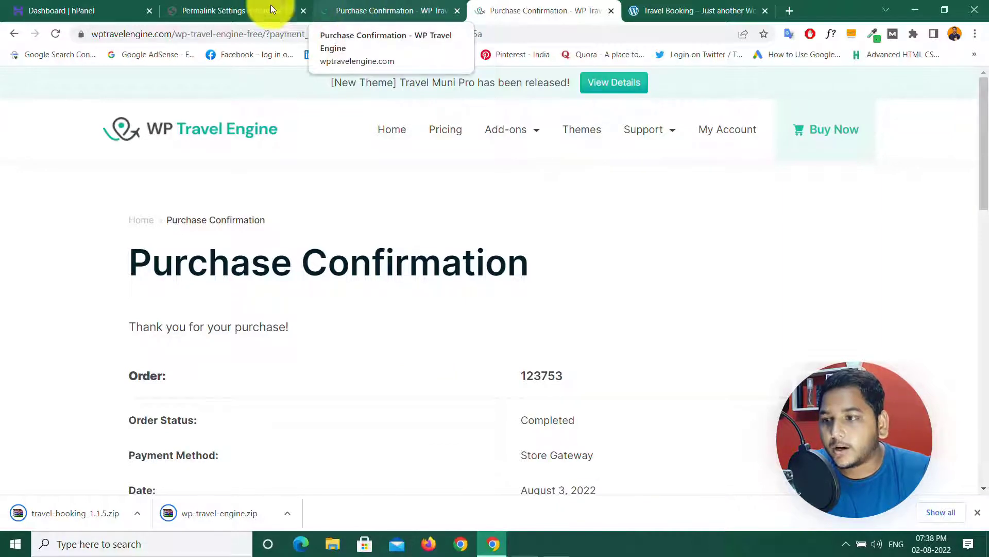
click(203, 5)
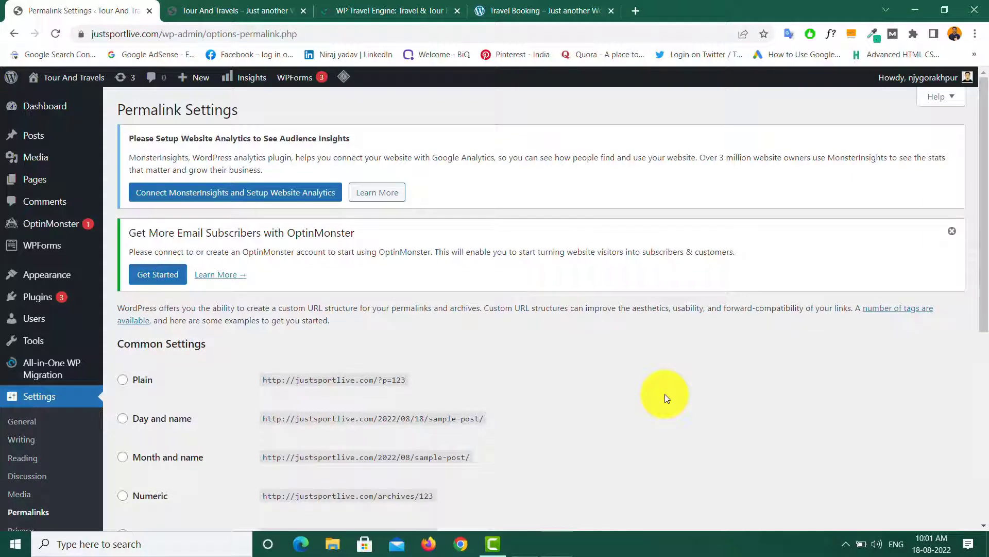
Step: Upload the travel-booking theme zip under Appearance > Themes and install it
mouse_move(44, 277)
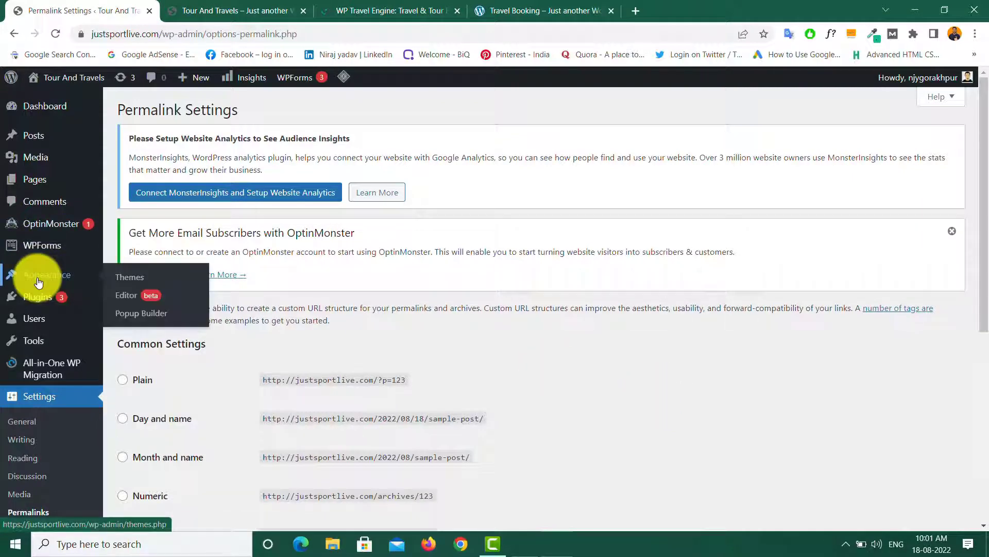
click(133, 278)
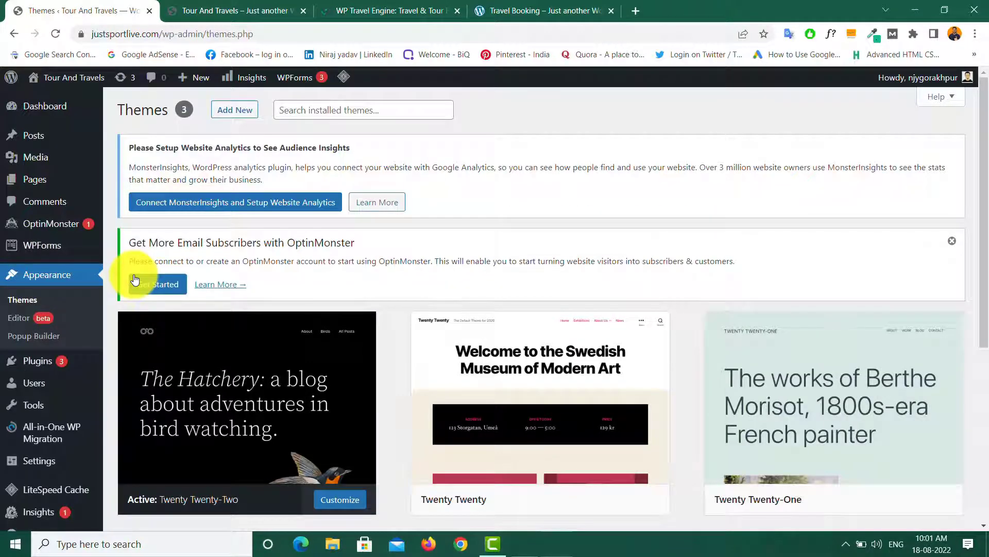
click(237, 114)
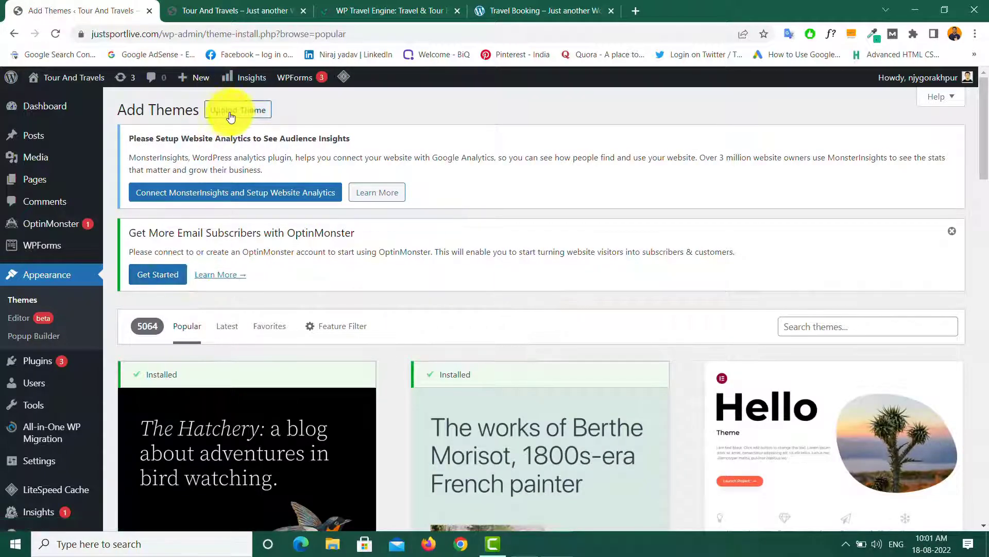
click(953, 234)
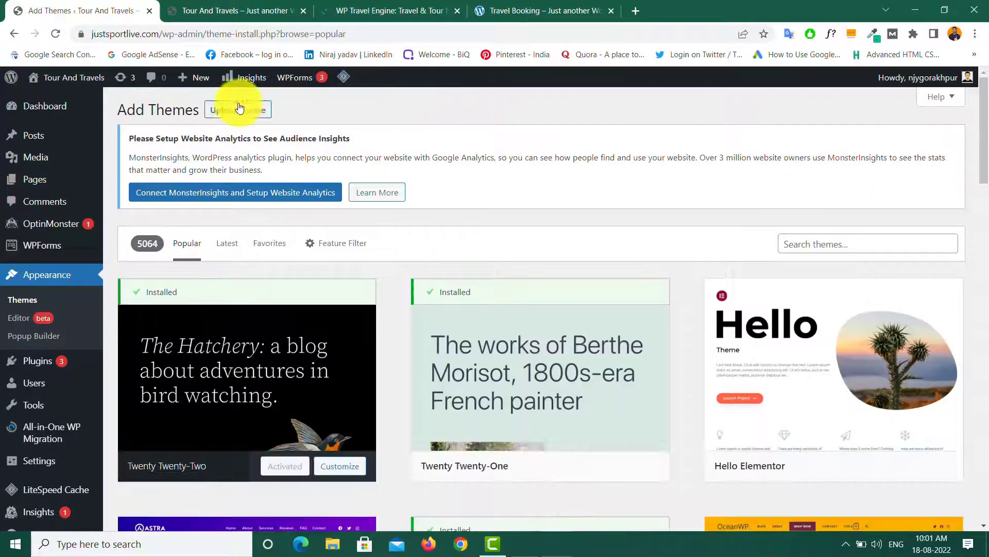
click(241, 114)
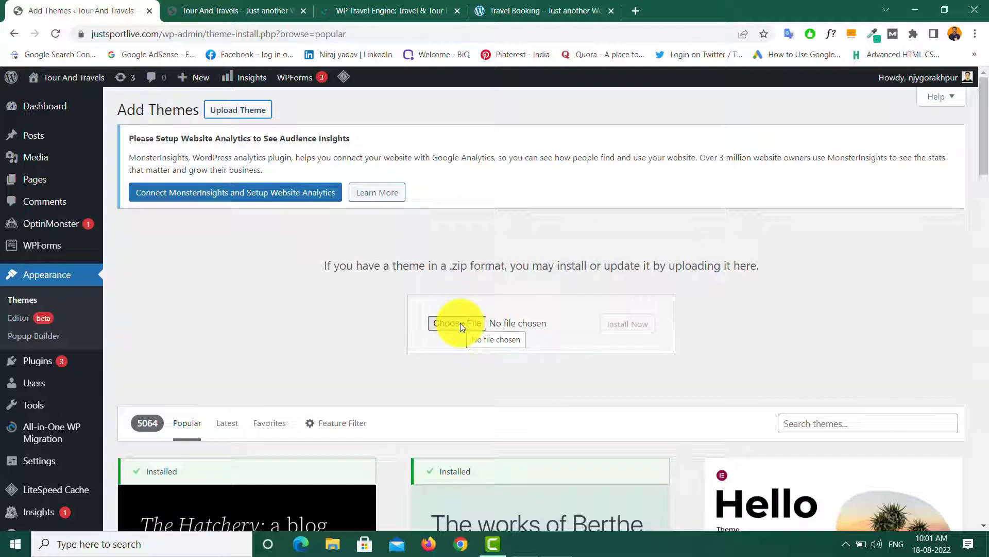
click(452, 322)
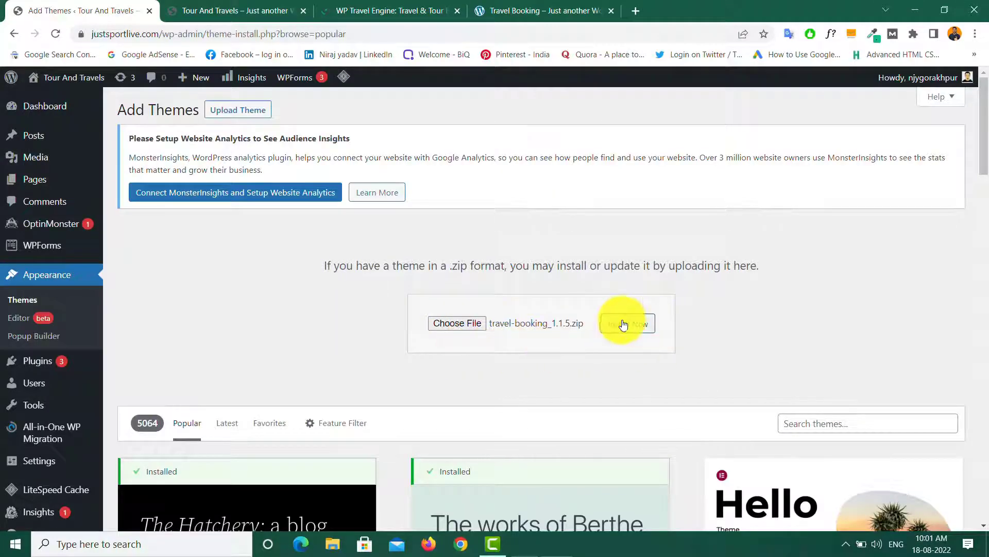
click(627, 327)
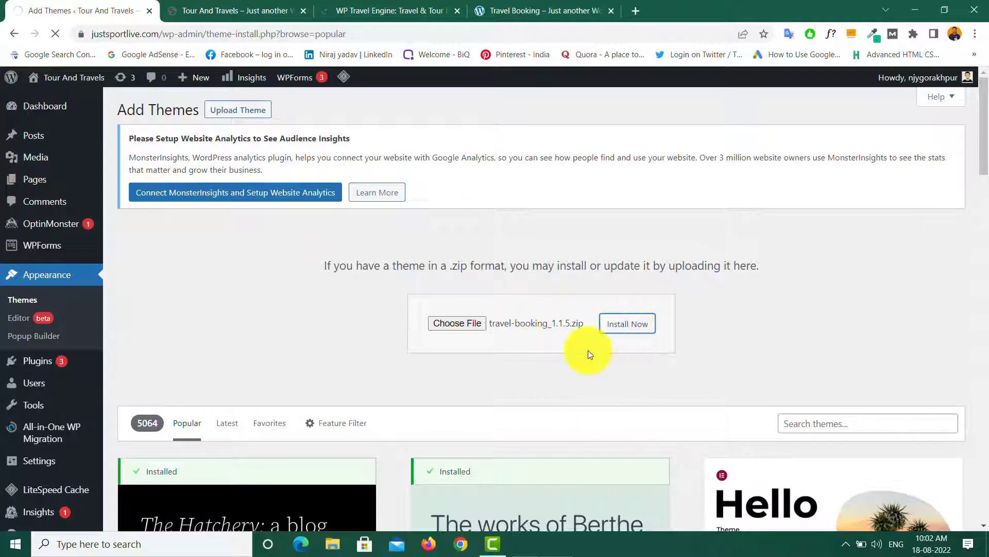
Step: Check the current front page, then activate the Travel Booking theme
click(227, 10)
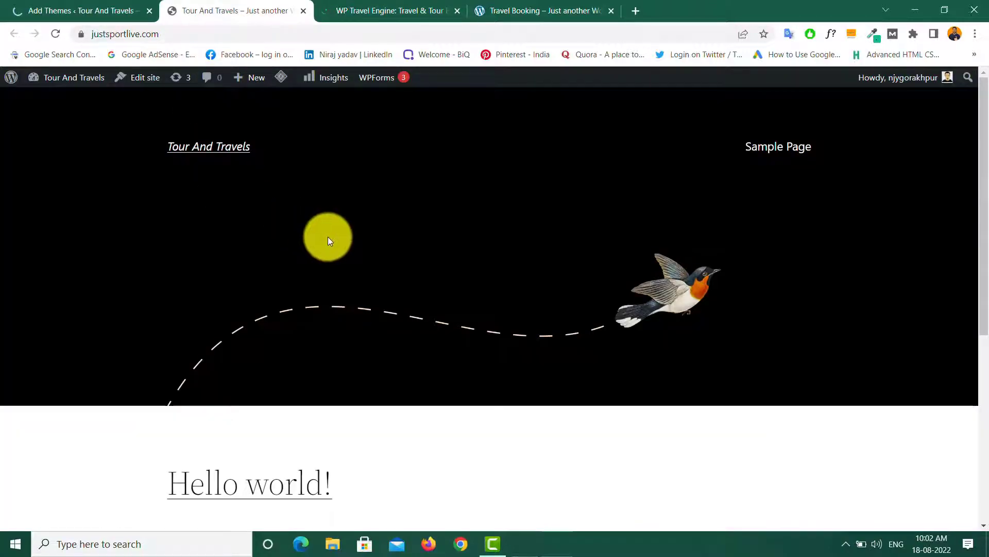
scroll(371, 255, down, 6)
scroll(416, 275, up, 6)
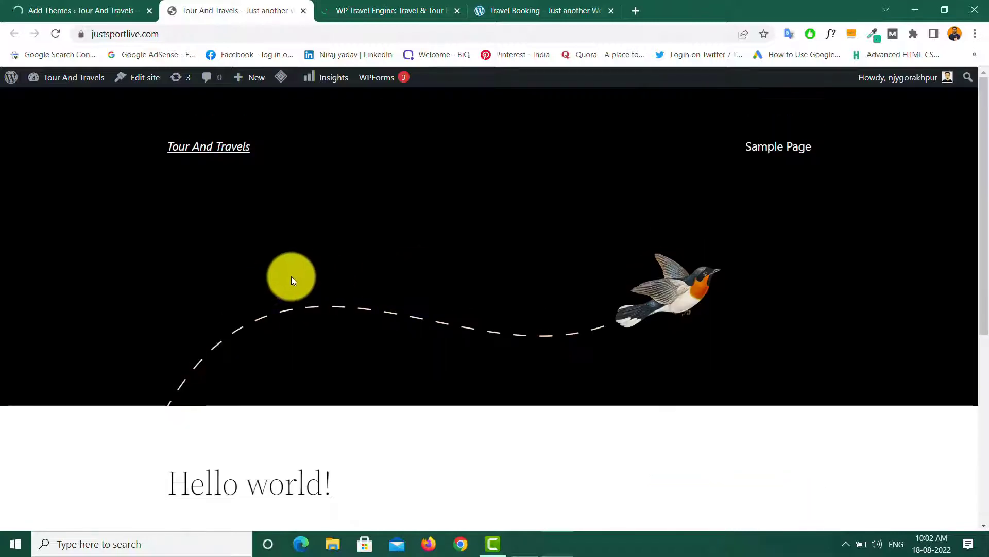
scroll(393, 287, down, 6)
scroll(473, 381, up, 6)
scroll(473, 381, down, 6)
scroll(473, 380, up, 6)
click(70, 8)
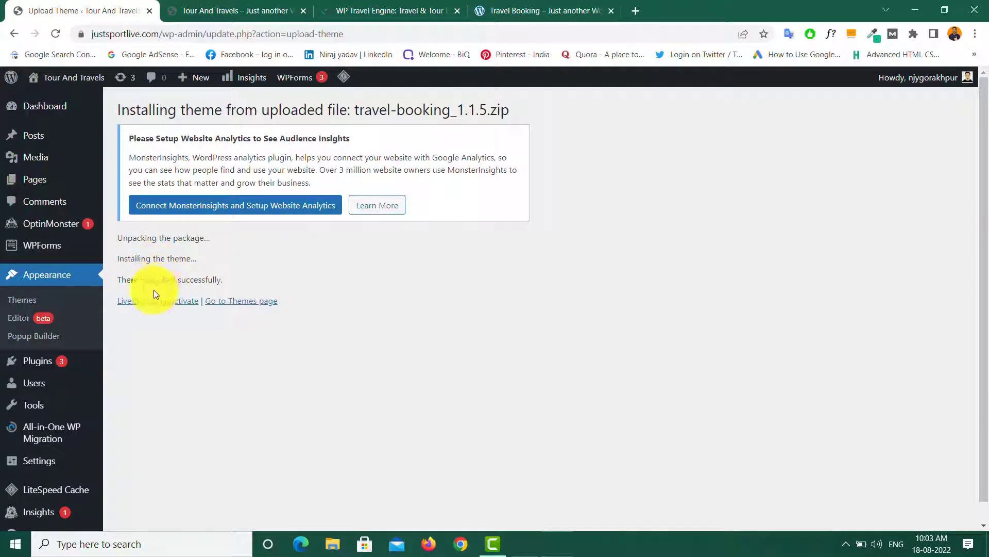
click(184, 301)
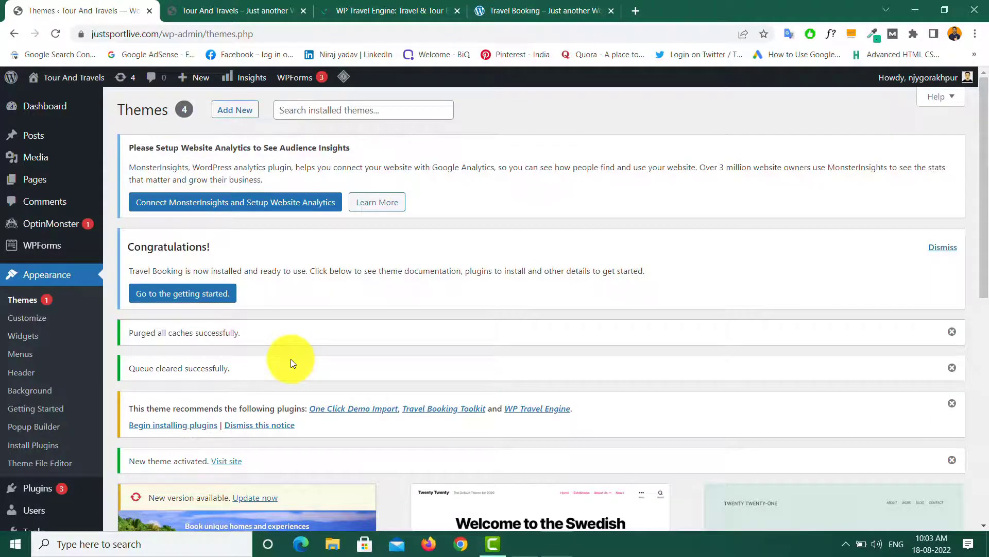
scroll(291, 363, down, 5)
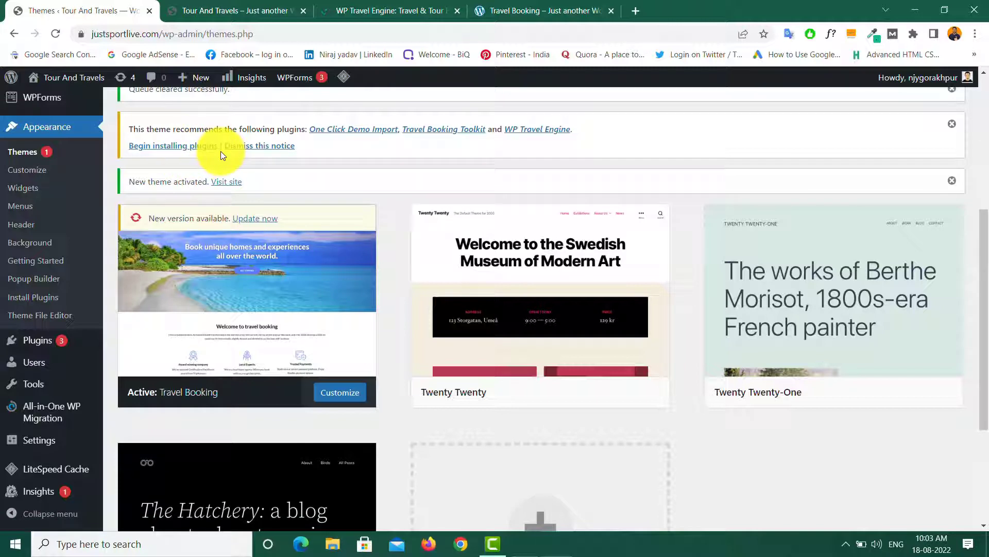
Step: Install the recommended One Click Demo Import plugin
click(349, 136)
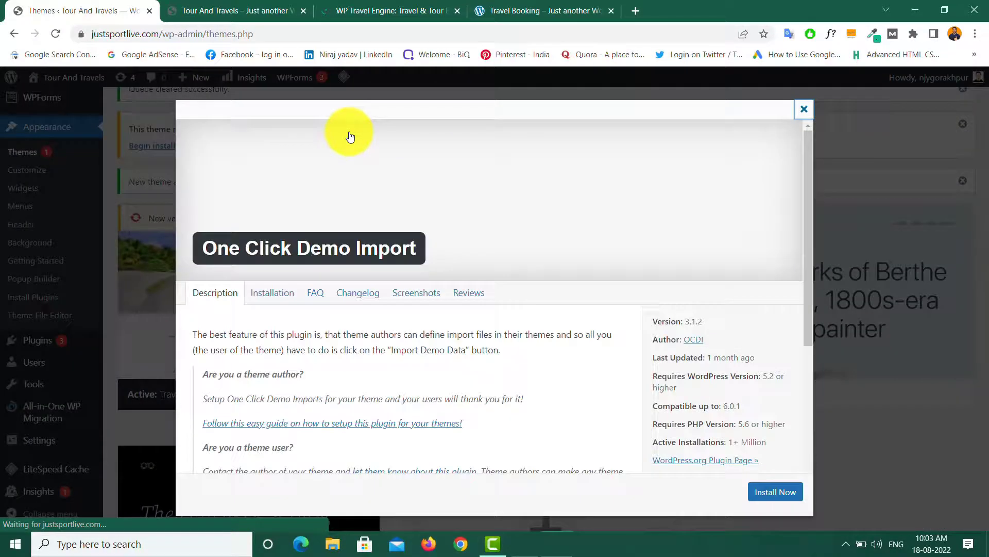
scroll(503, 327, down, 5)
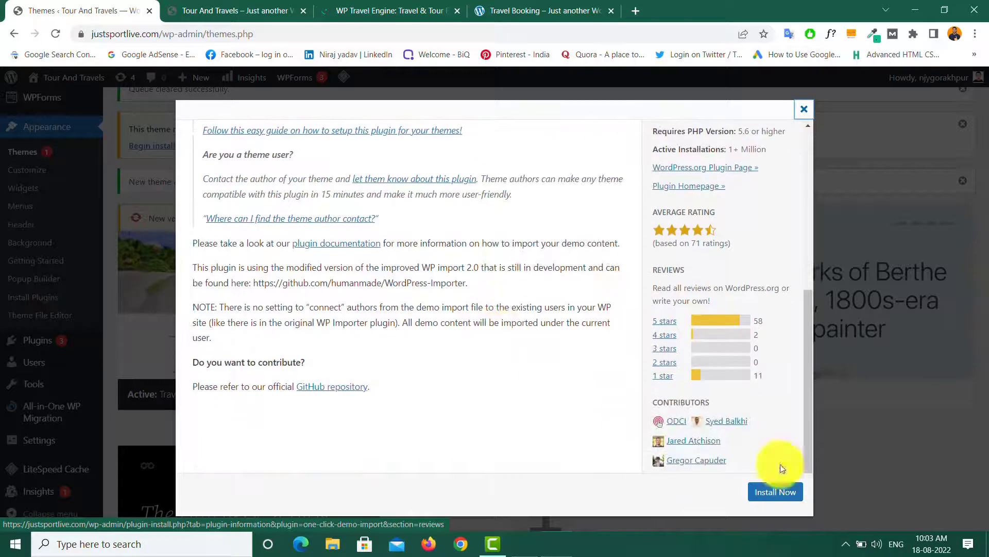
click(784, 492)
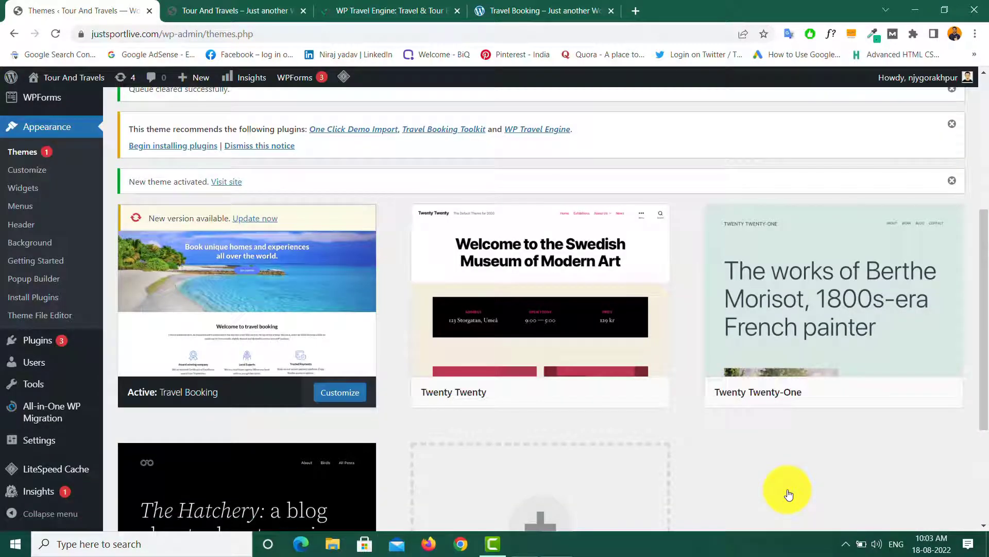
scroll(382, 412, up, 5)
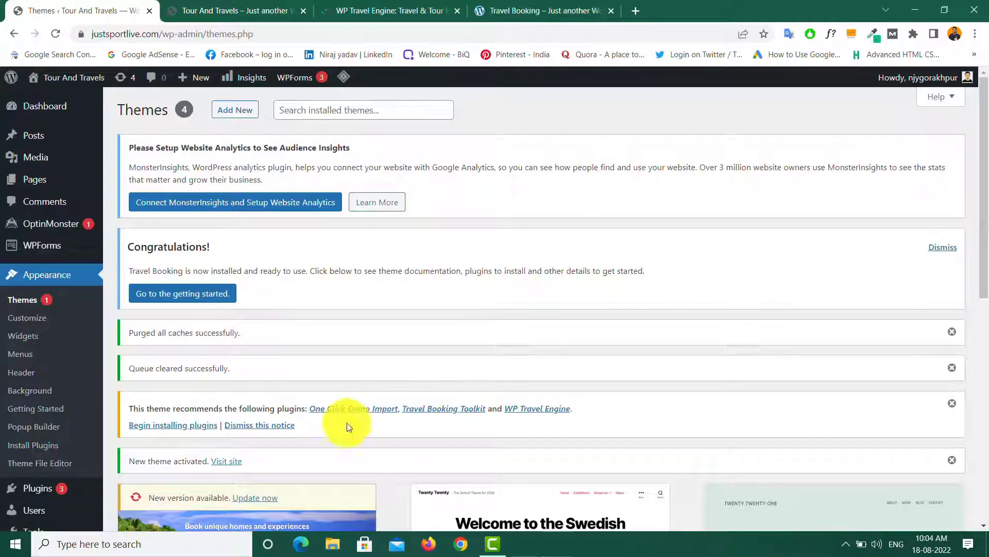
Step: Install the Travel Booking Toolkit plugin and dismiss the recommended-plugins notice
click(434, 412)
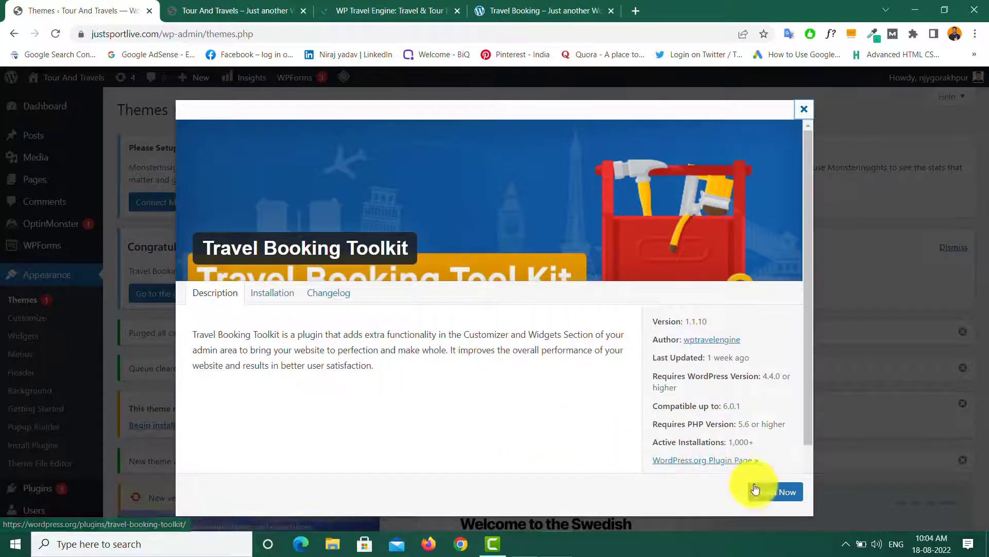
click(764, 491)
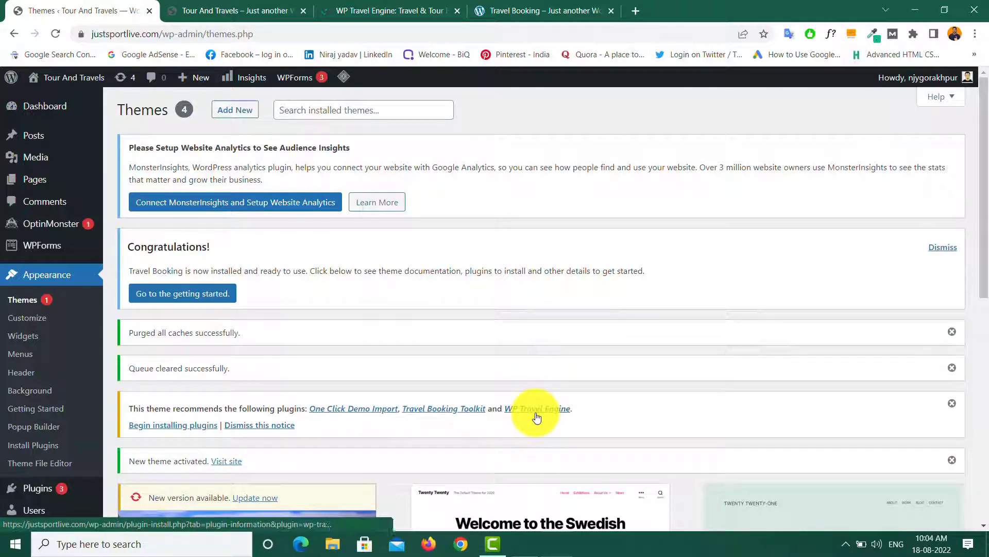
click(267, 431)
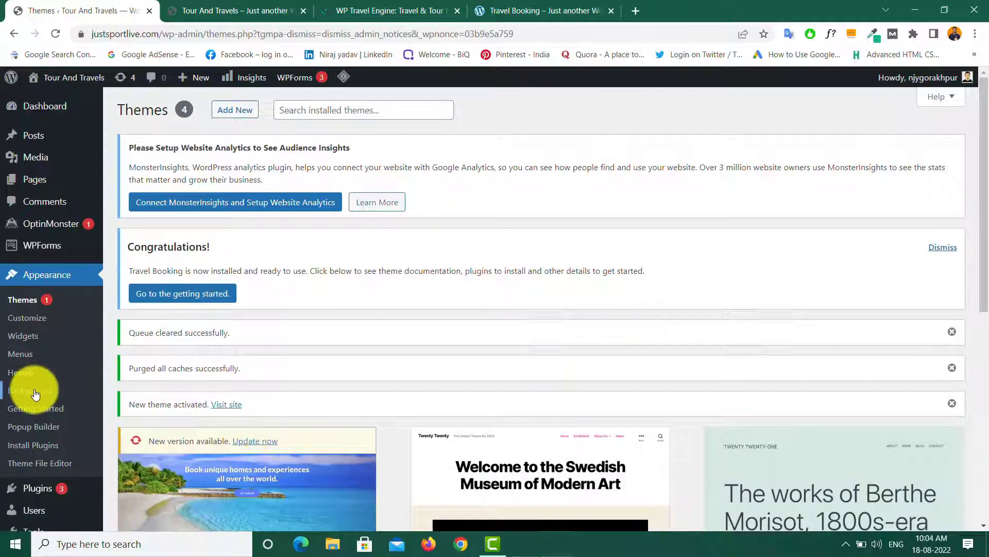
Step: Deactivate and delete the All-in-One WP Migration plugin
scroll(26, 391, down, 5)
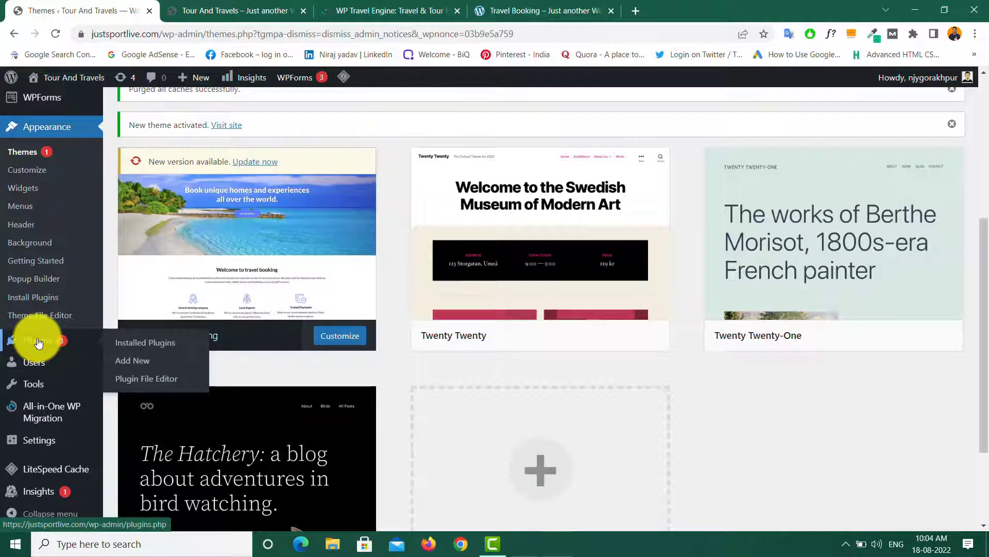
click(37, 343)
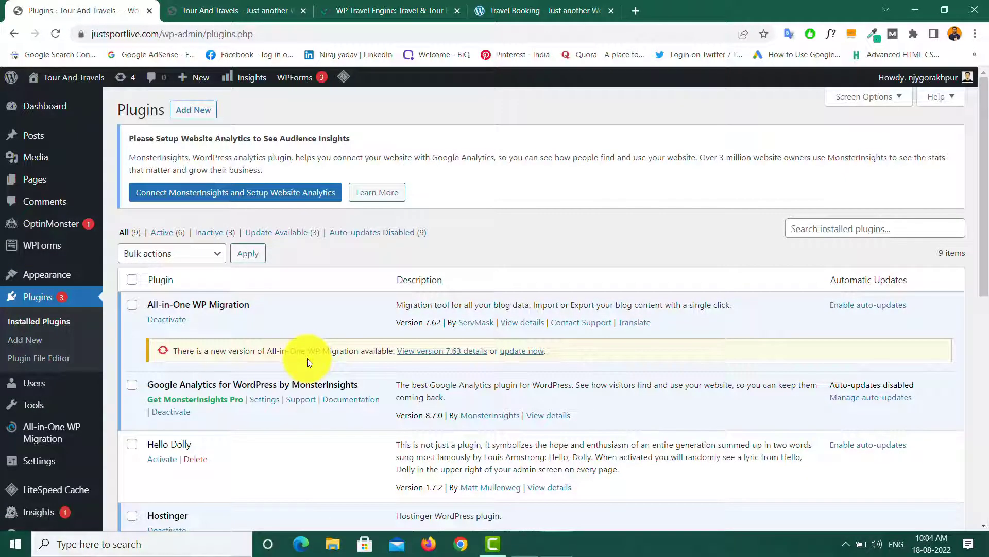
scroll(308, 362, down, 10)
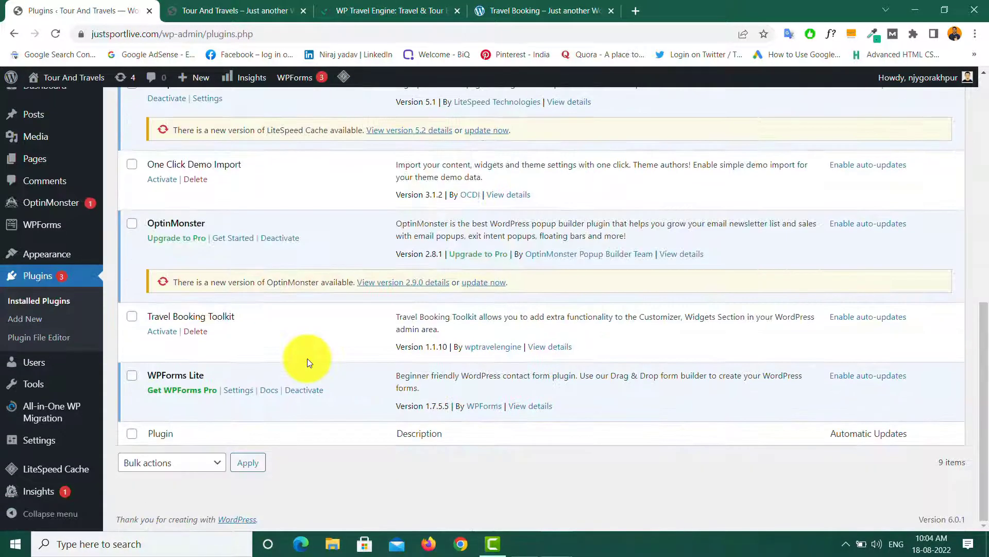
scroll(308, 362, up, 10)
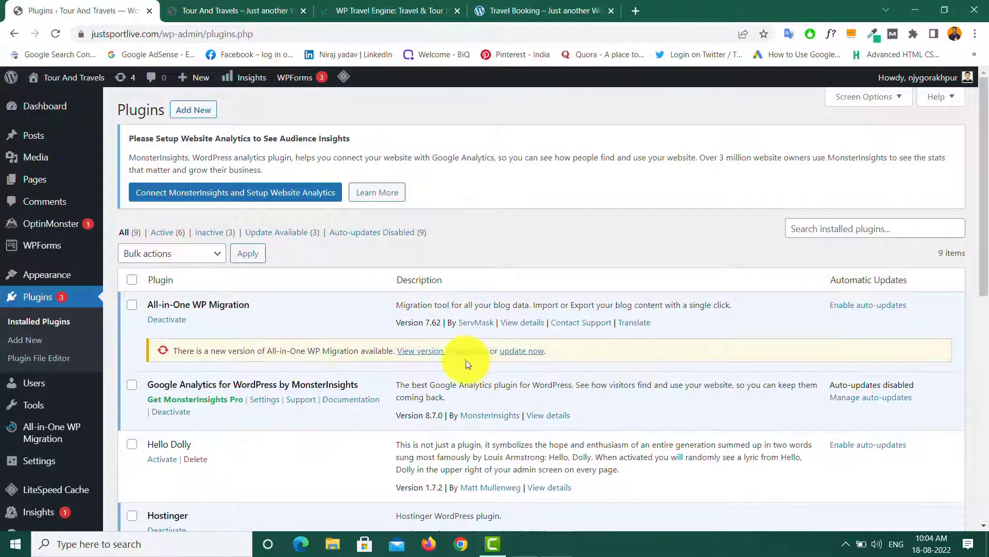
click(171, 323)
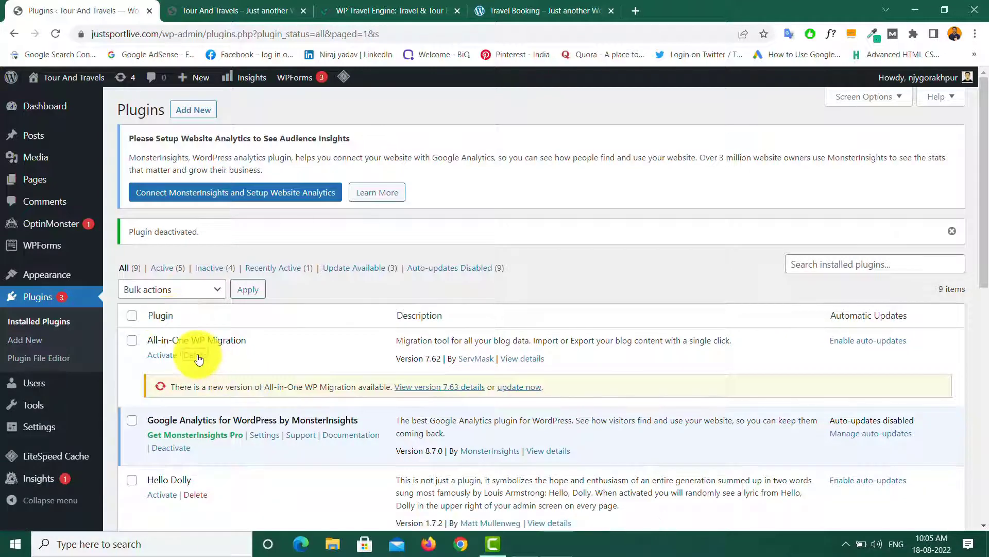
click(196, 355)
click(548, 120)
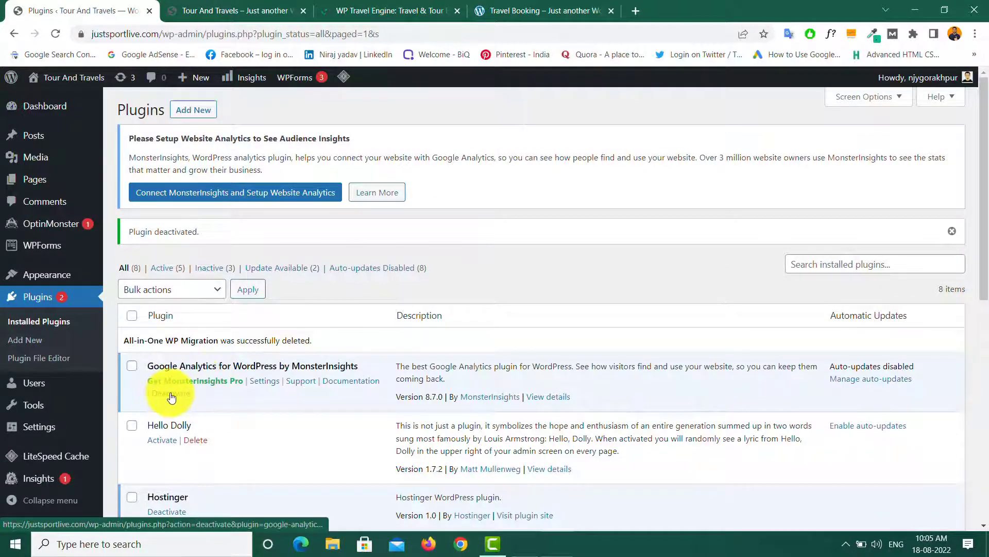
Step: Remove the MonsterInsights Google Analytics, Hello Dolly and Hostinger plugins
click(172, 394)
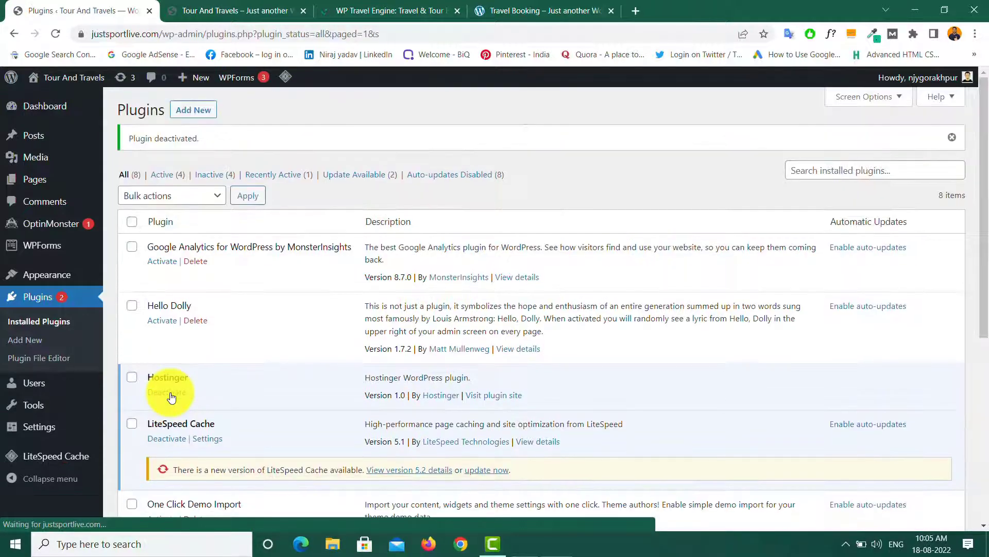
click(200, 265)
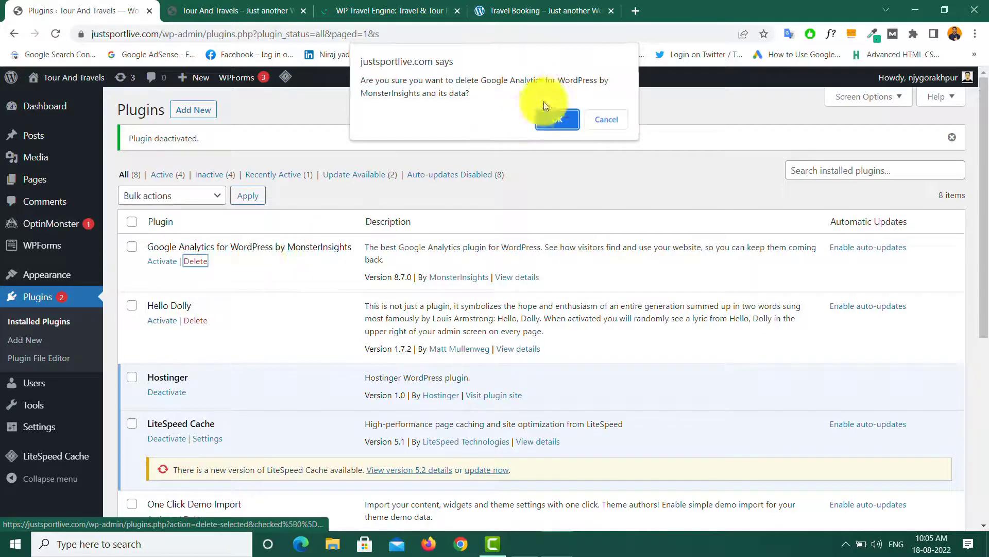
click(558, 123)
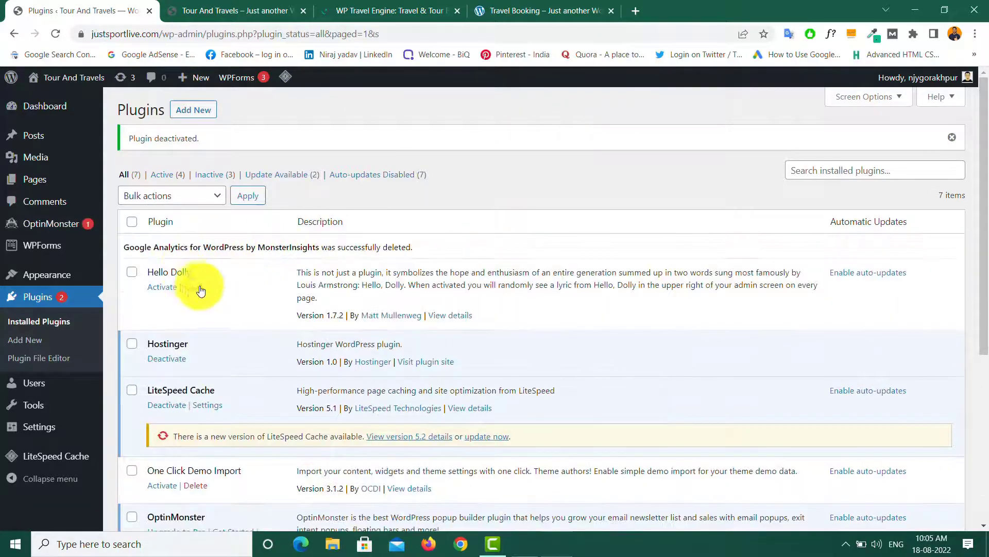
click(196, 286)
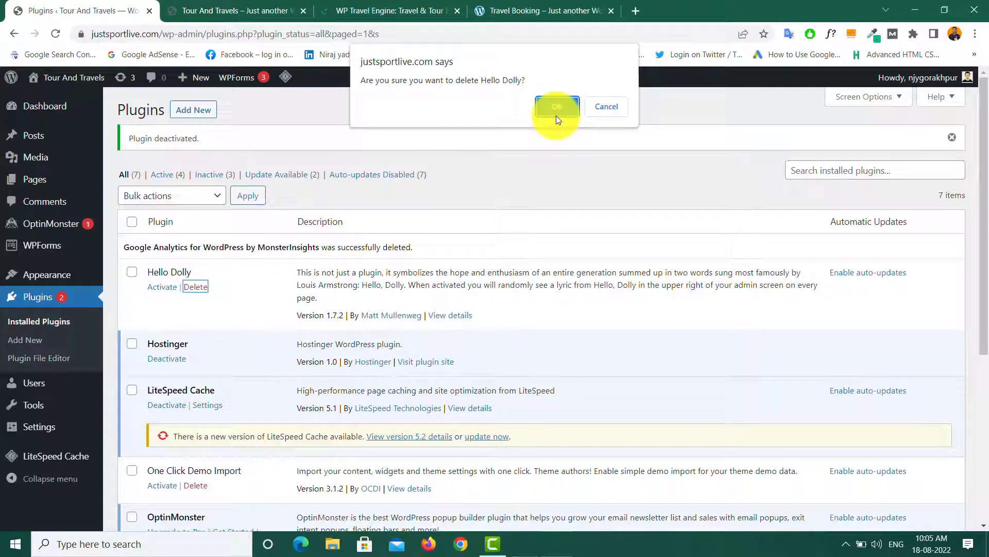
click(556, 108)
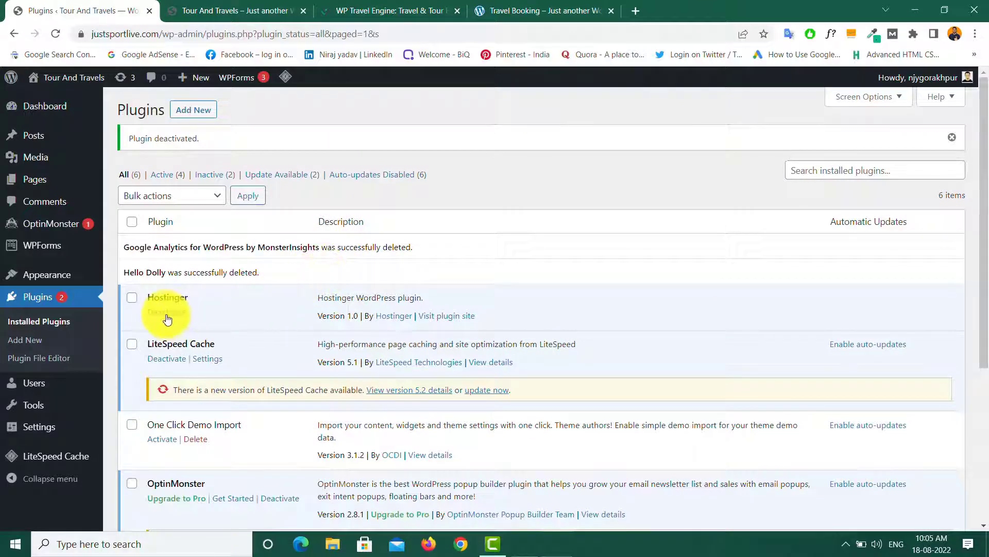
click(167, 314)
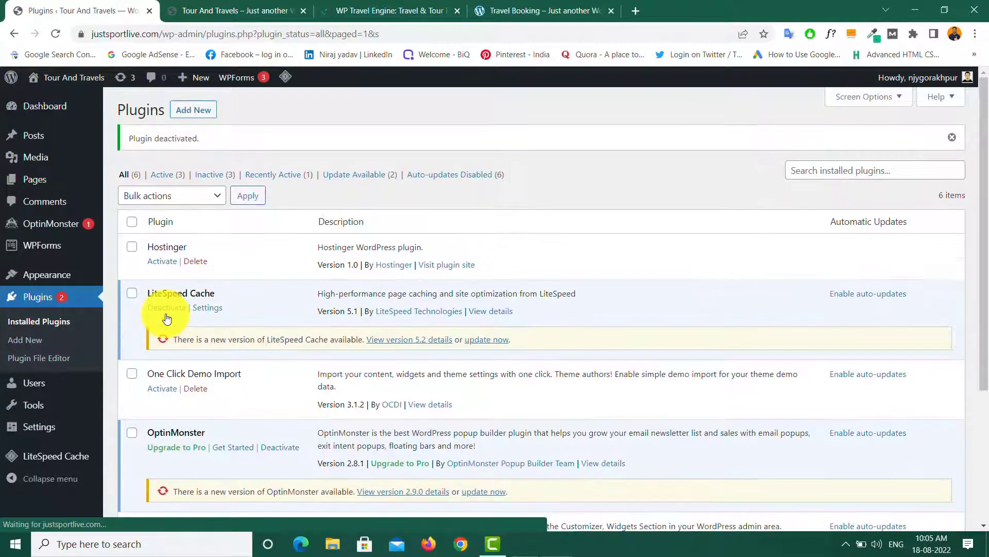
click(203, 262)
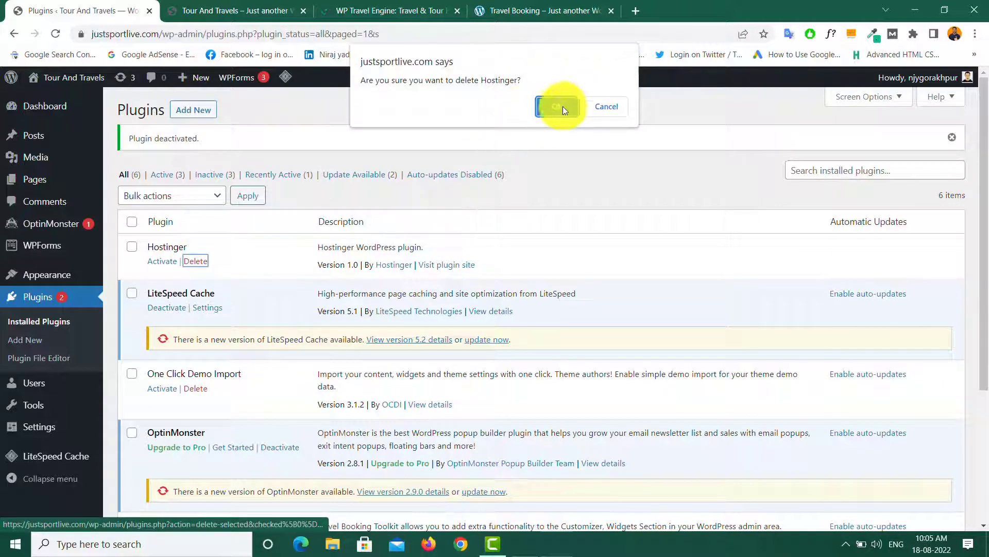
click(564, 105)
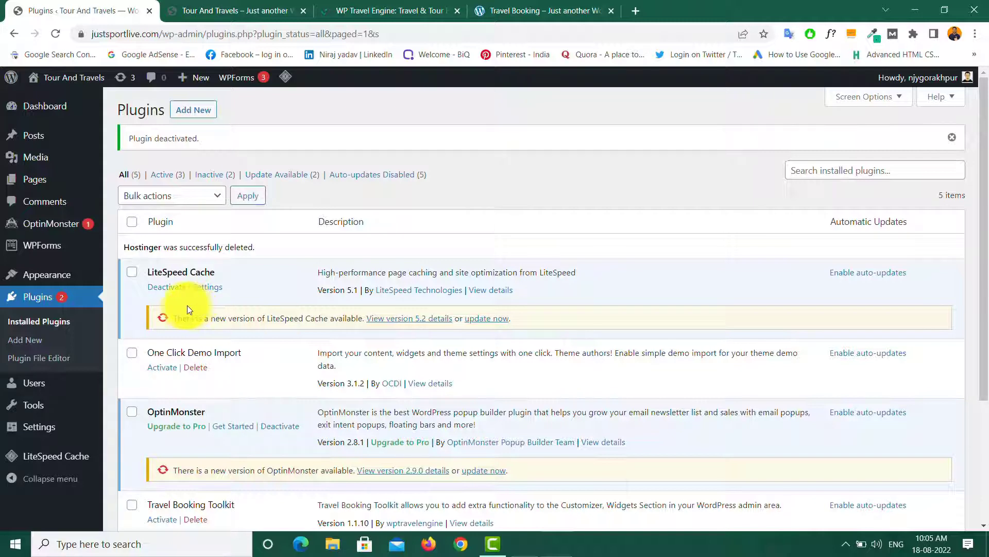
Step: Update LiteSpeed Cache to 5.2, then deactivate and delete OptinMonster
click(486, 320)
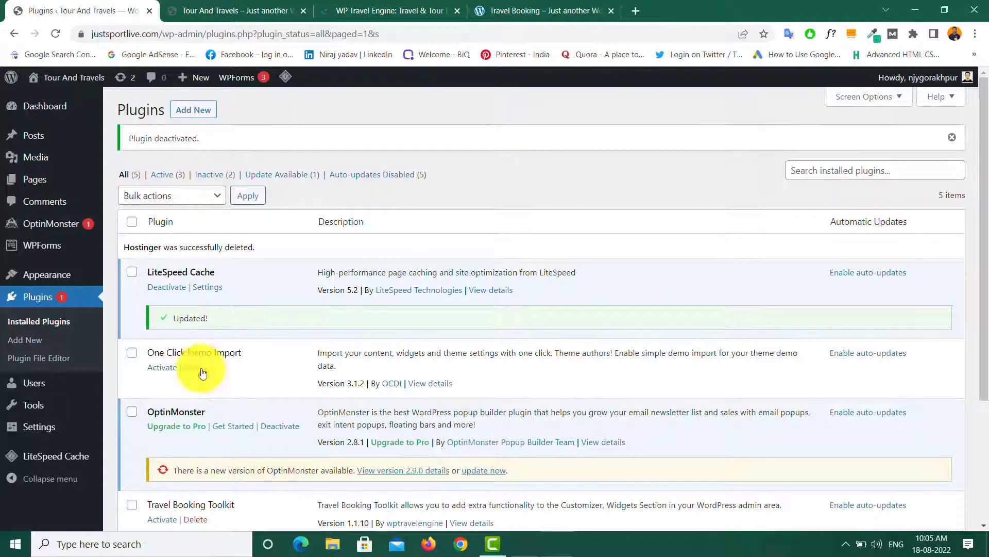
scroll(208, 389, down, 3)
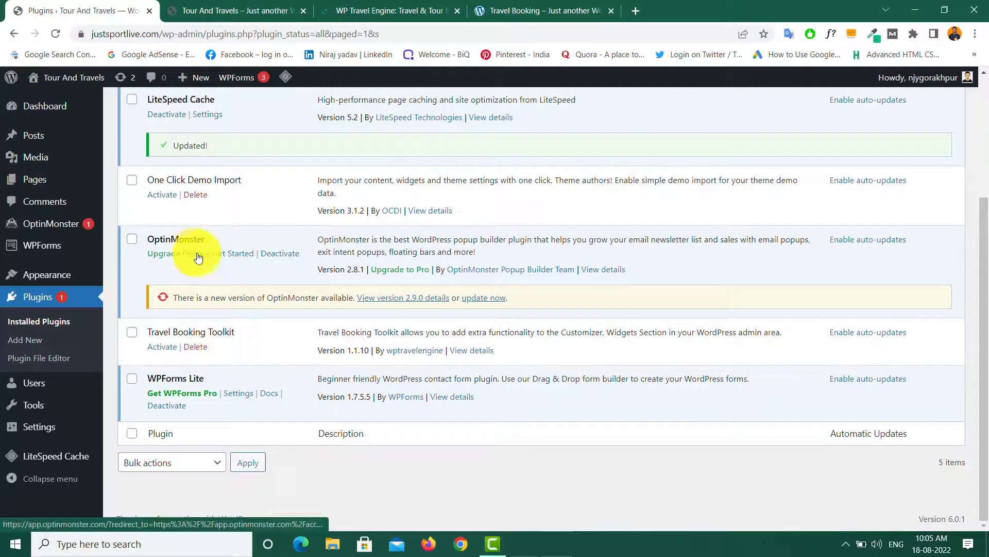
click(277, 253)
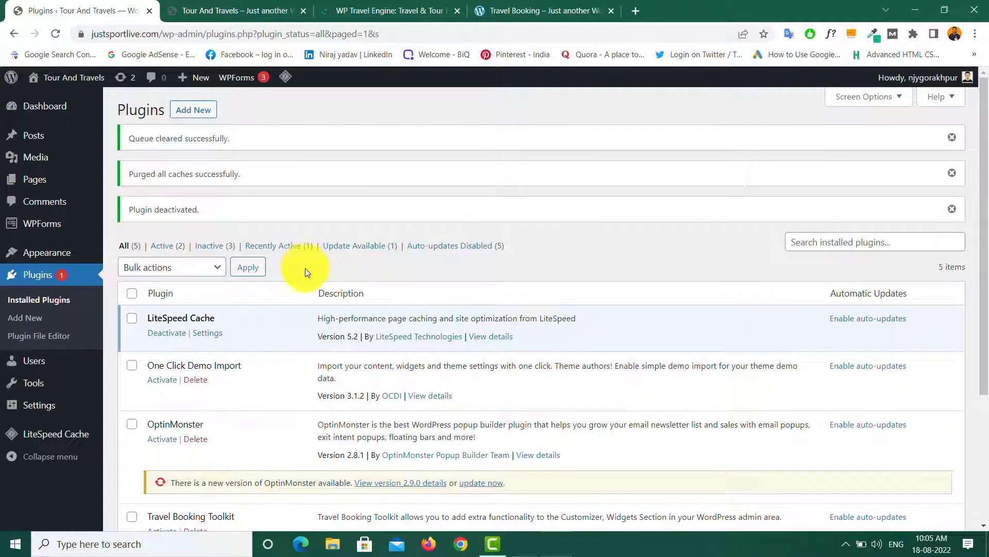
scroll(299, 335, down, 3)
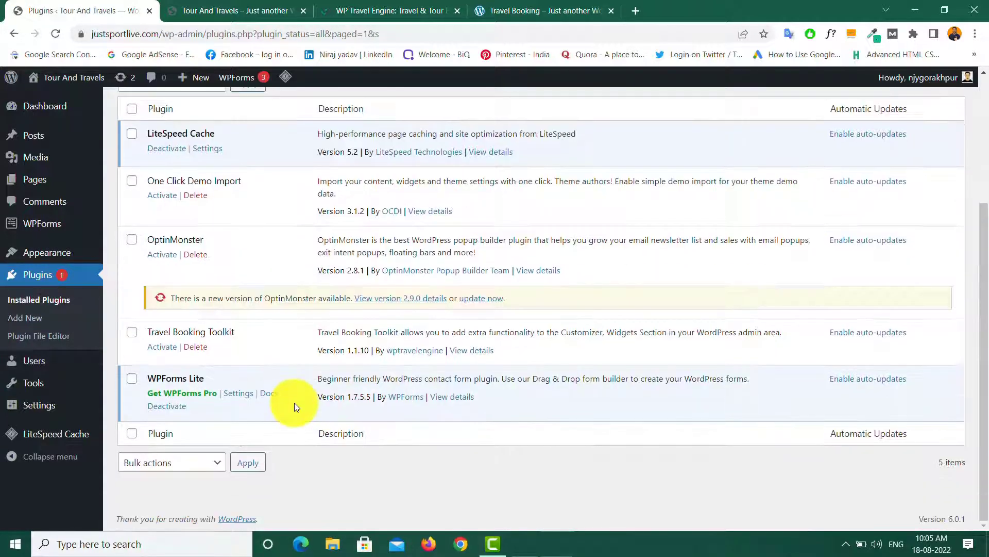
click(197, 254)
click(557, 107)
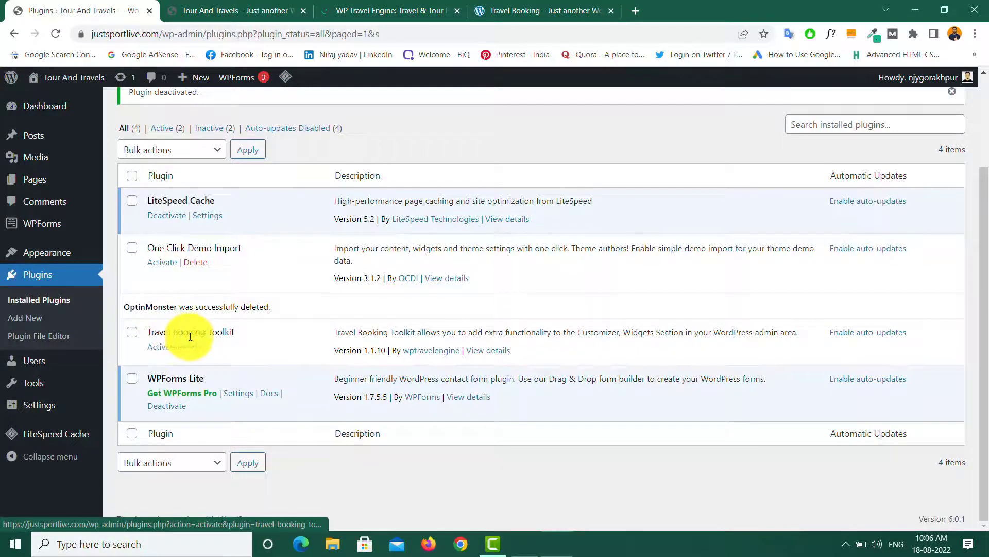
Step: Activate One Click Demo Import and Travel Booking Toolkit, then upload and install wp-travel-engine.zip
click(162, 264)
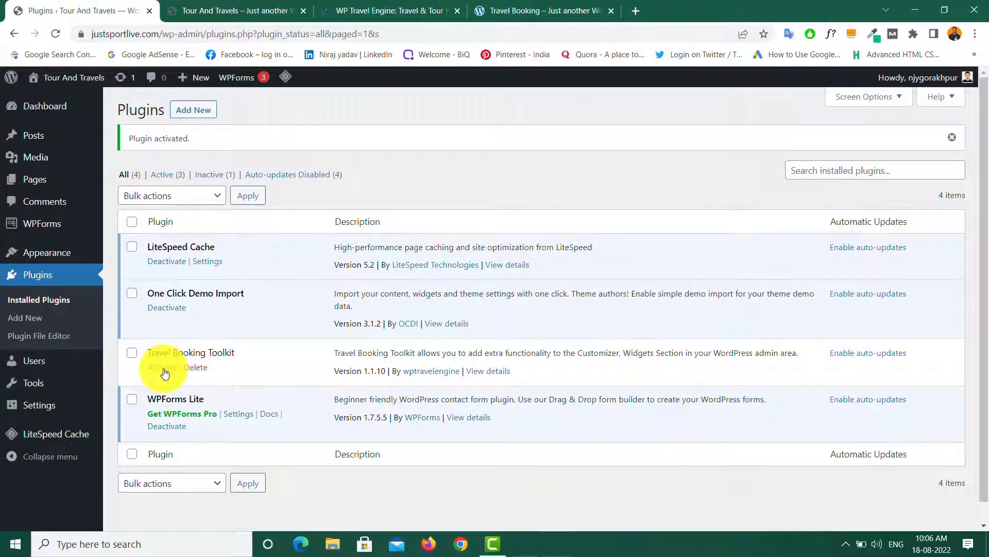
click(163, 367)
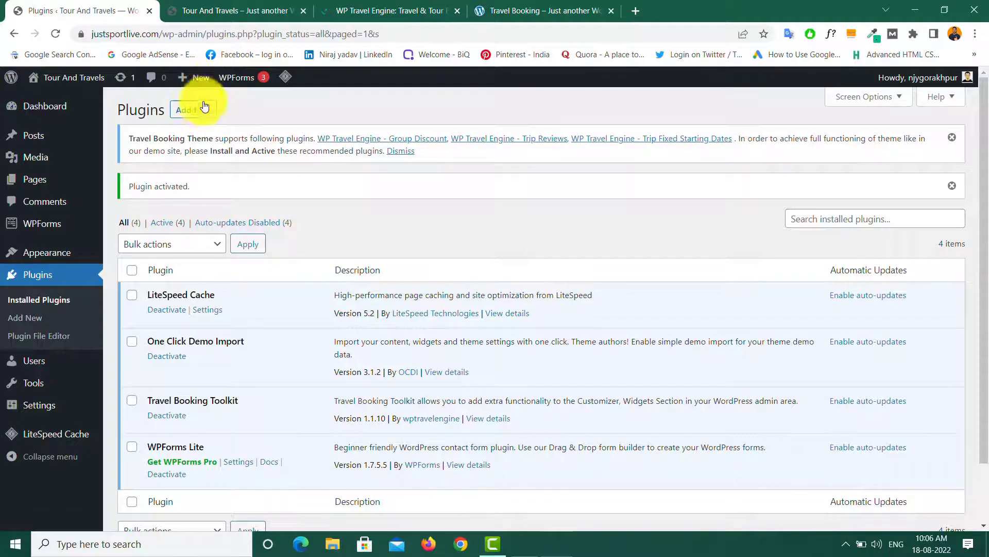
click(194, 114)
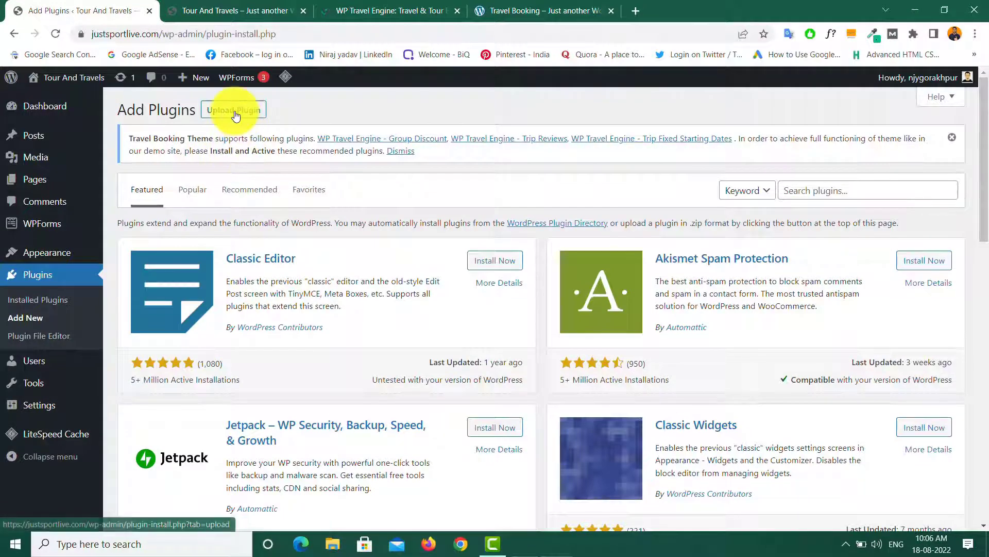
click(235, 114)
click(451, 278)
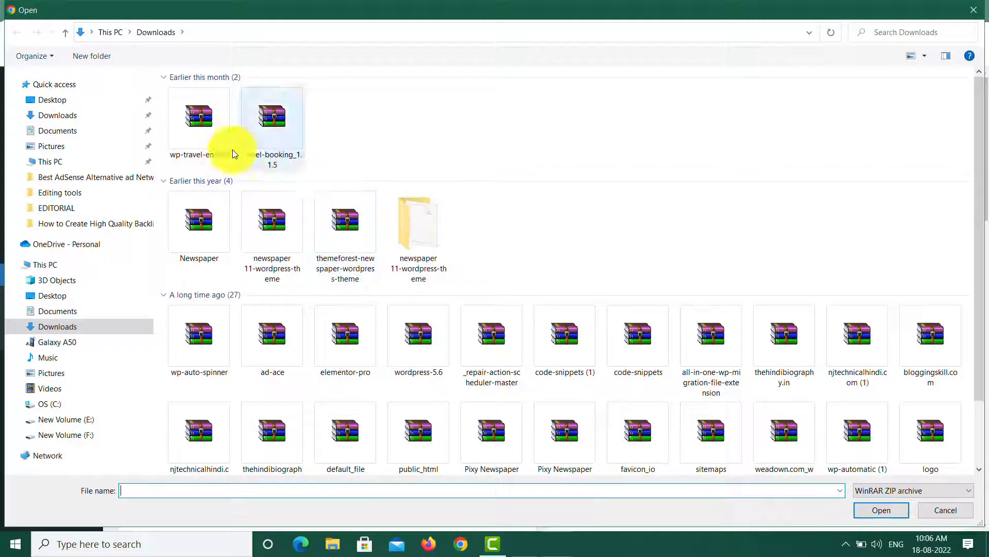
double_click(204, 112)
click(625, 287)
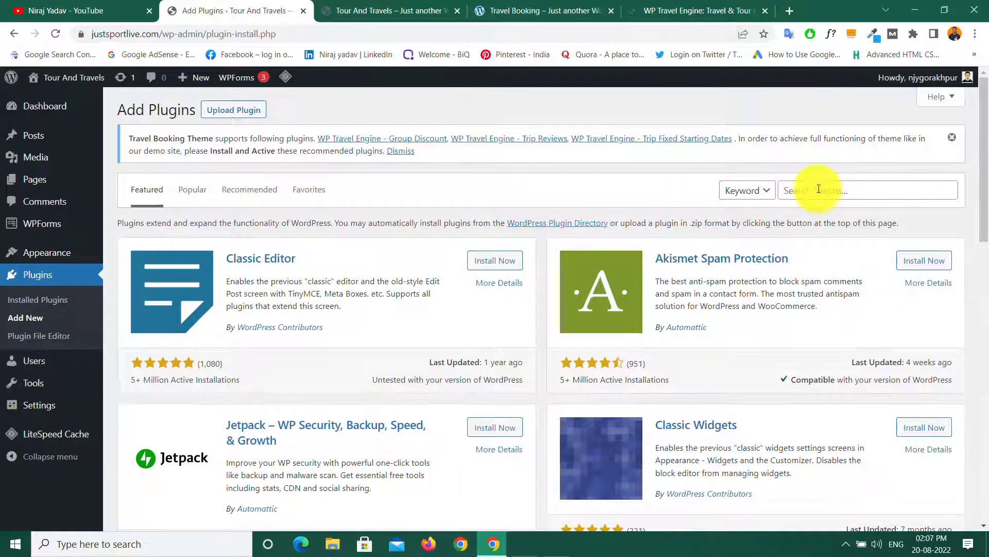
Step: Search the plugin directory for 'wp travel' and install WP Travel Engine
click(815, 191)
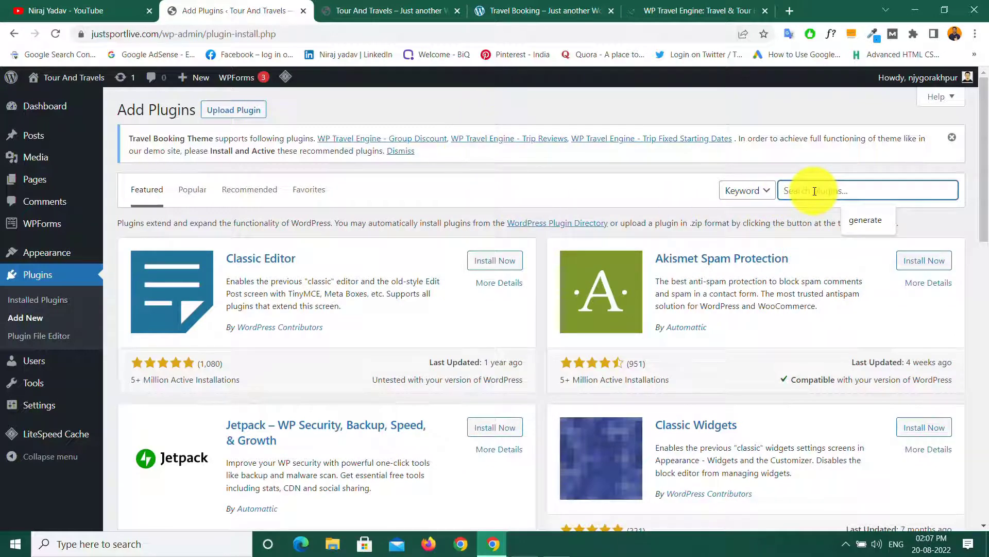
text(w)
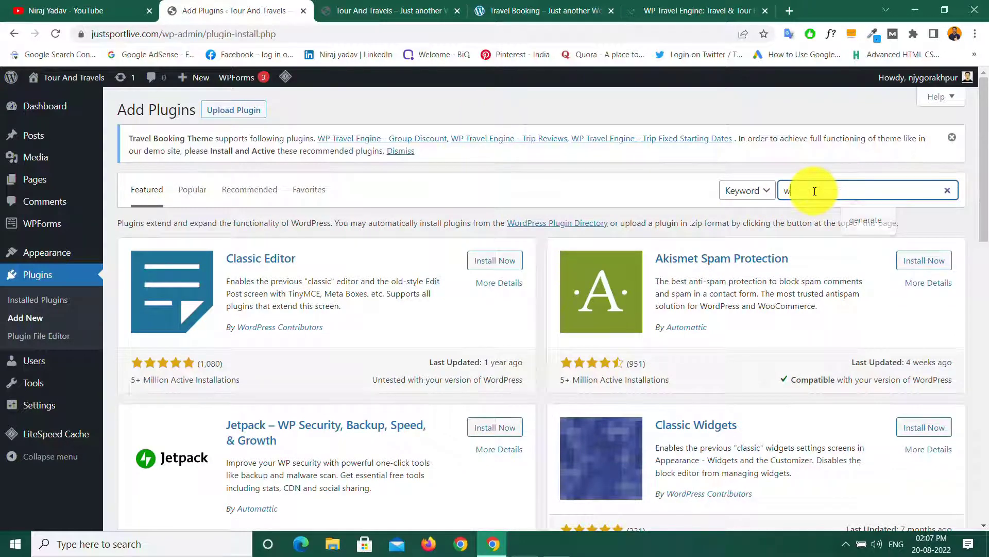
text(p tra)
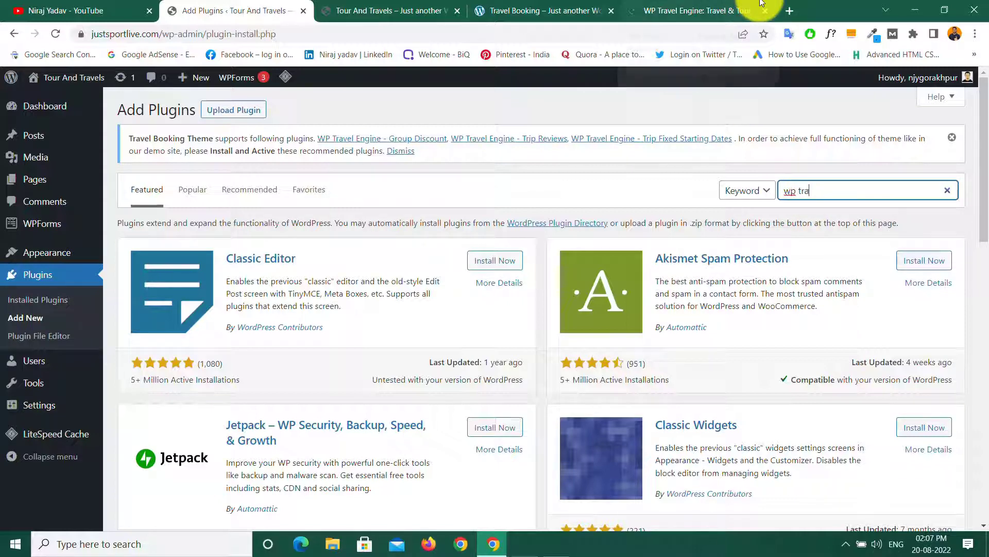
text(vel)
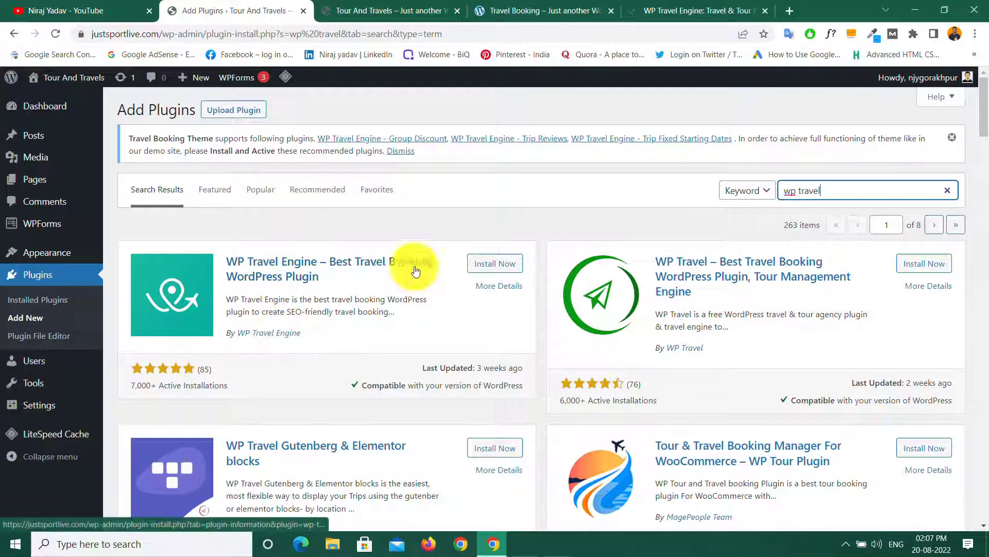
click(495, 264)
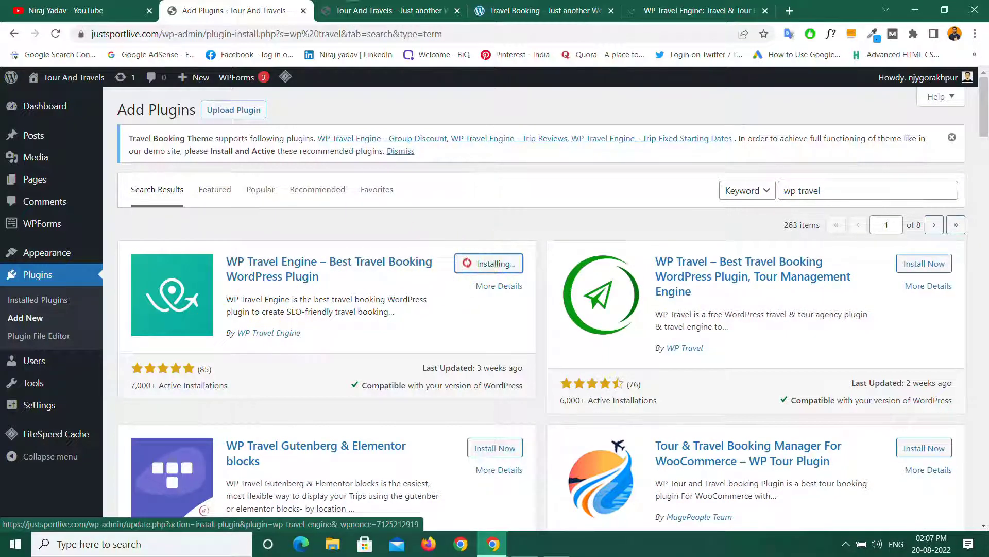
click(673, 10)
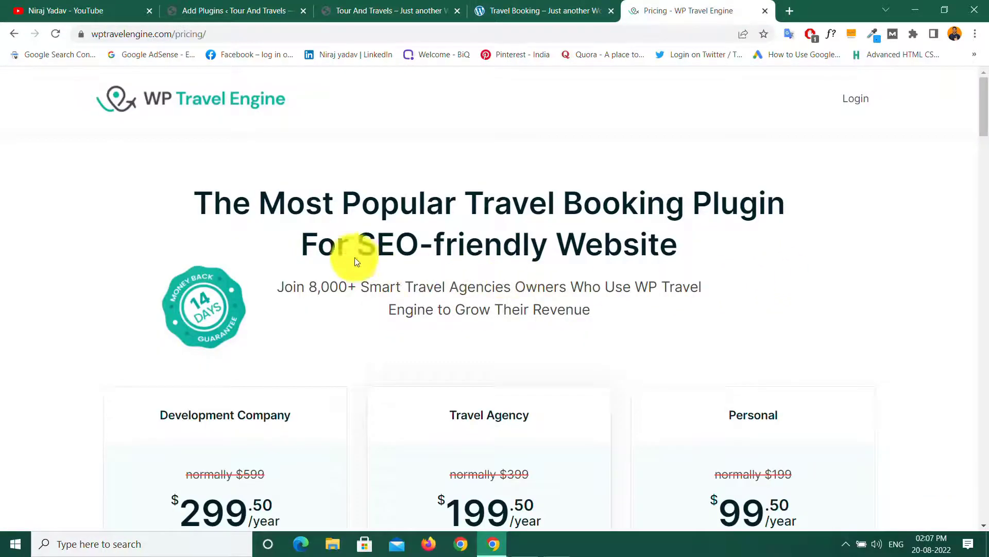
Step: Look over the WP Travel Engine pricing plans, then return to the 'wp travel' plugin results
scroll(362, 272, down, 5)
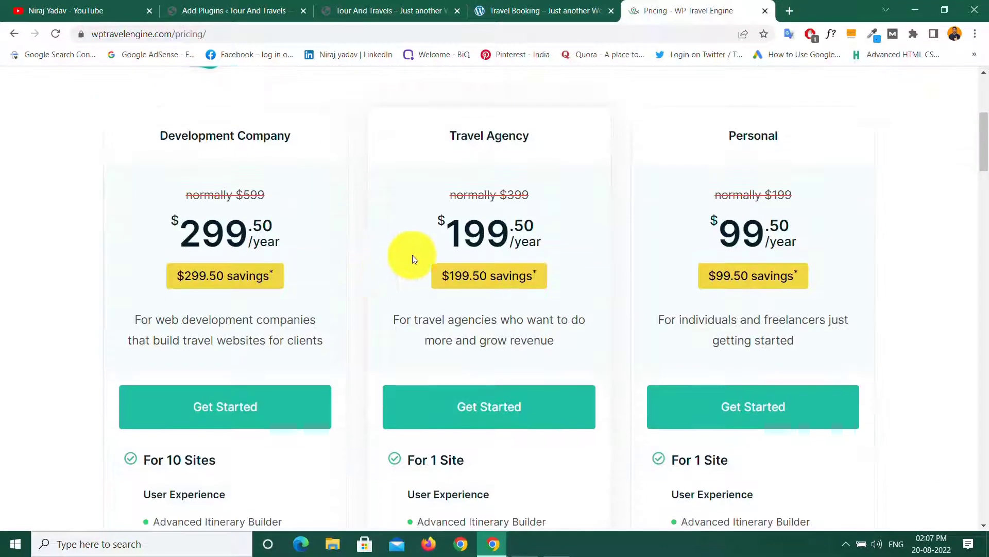
scroll(420, 316, down, 5)
scroll(454, 324, up, 10)
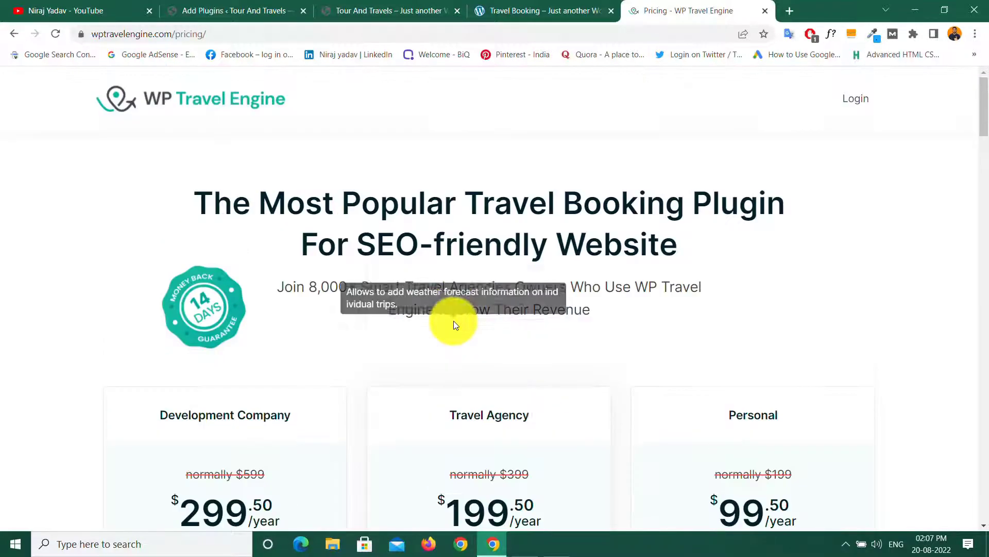
click(221, 7)
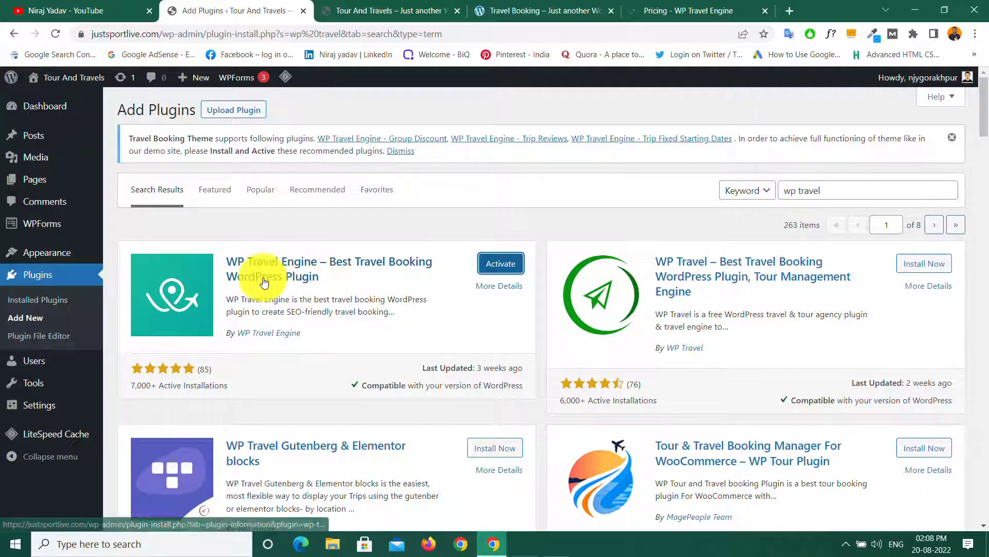
Step: Activate WP Travel Engine and start its setup wizard, keeping the default currency settings
click(502, 268)
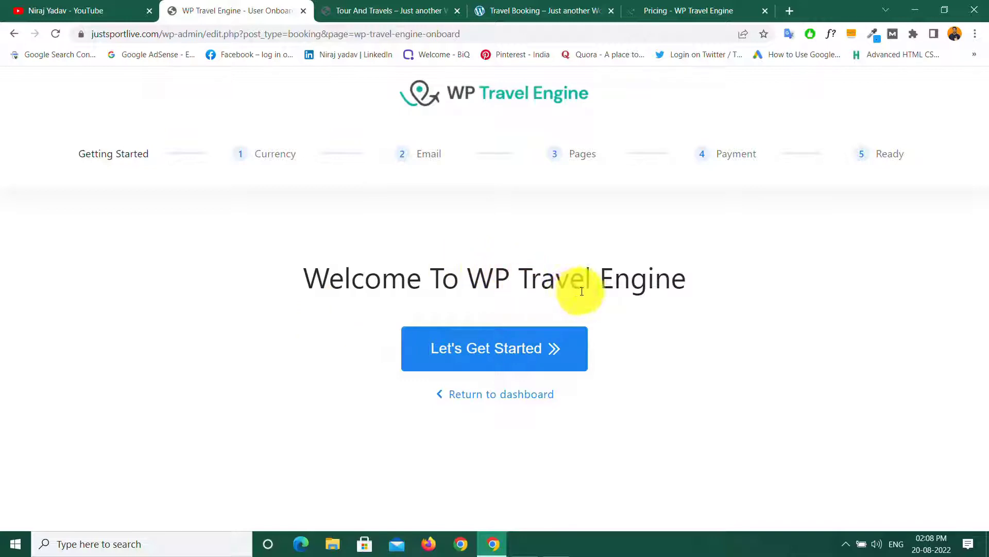
click(507, 353)
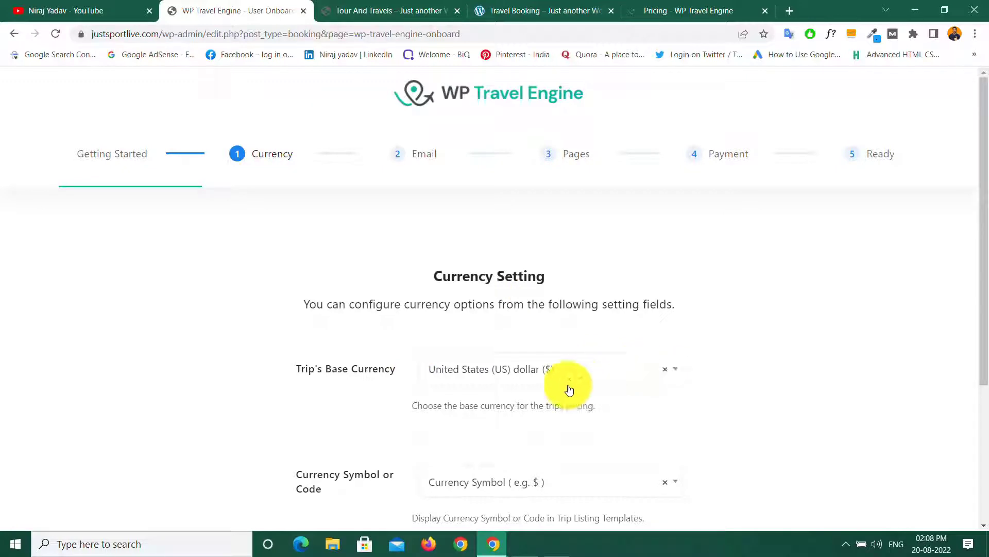
scroll(549, 382, down, 4)
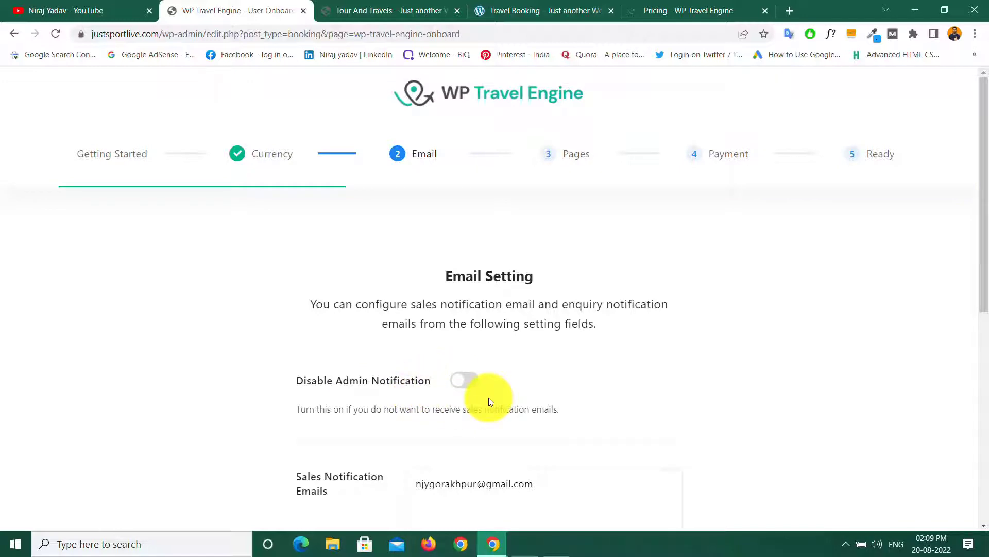
scroll(489, 397, down, 5)
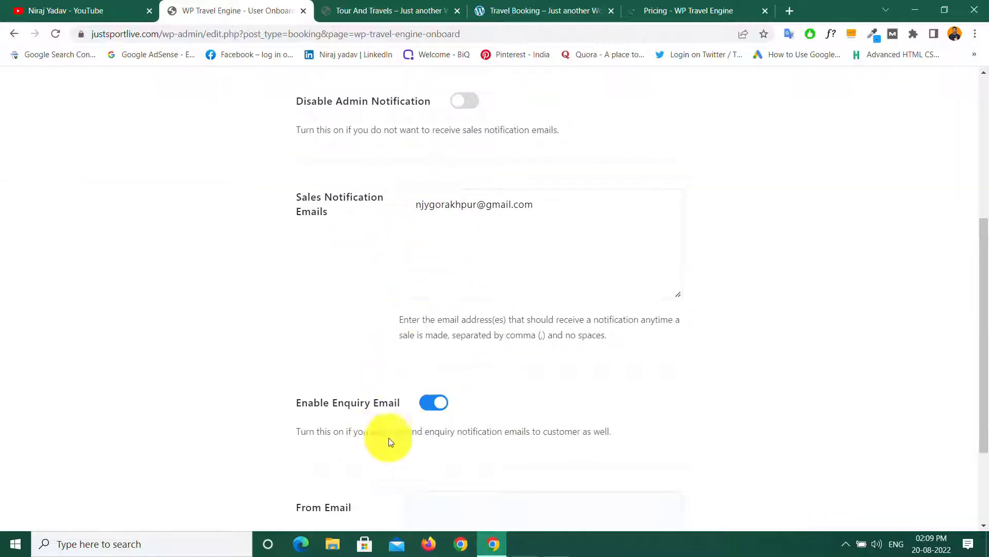
scroll(428, 450, down, 3)
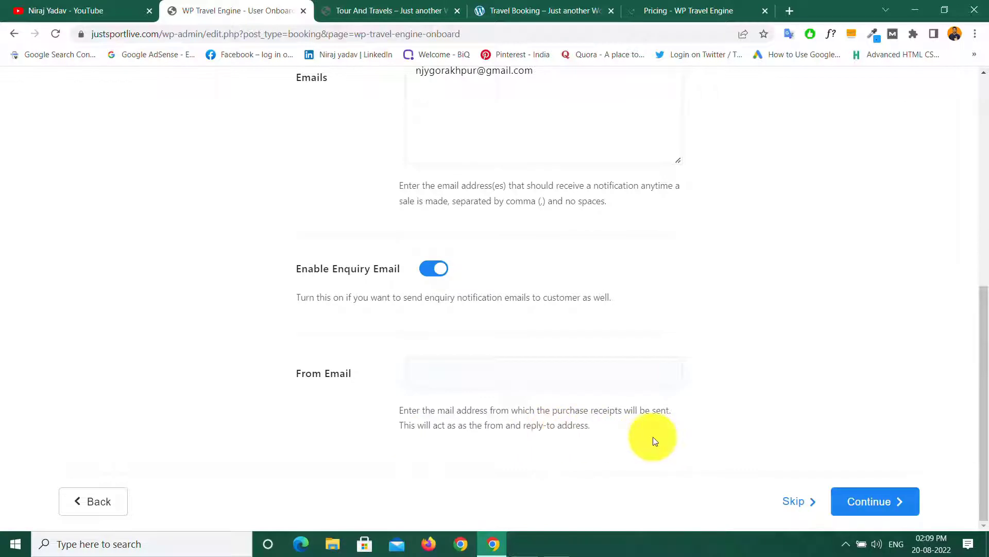
Step: Save the email settings and review the Pages step with its default page assignments
click(885, 504)
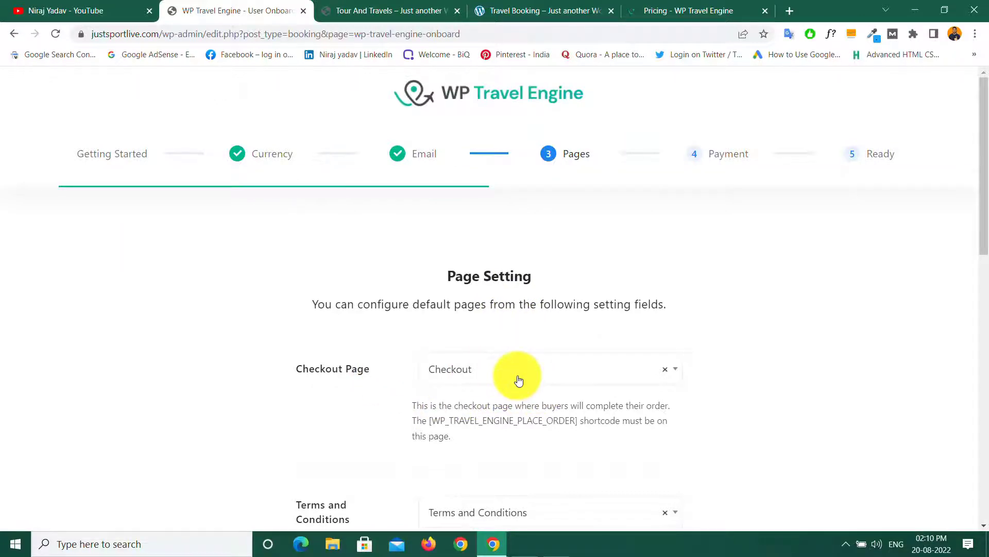
scroll(497, 351, down, 5)
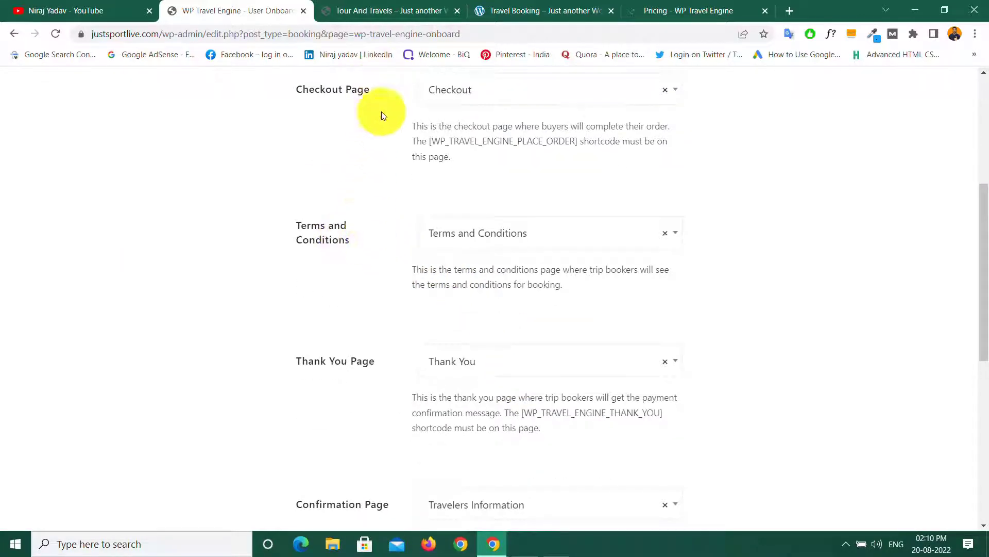
scroll(427, 340, down, 5)
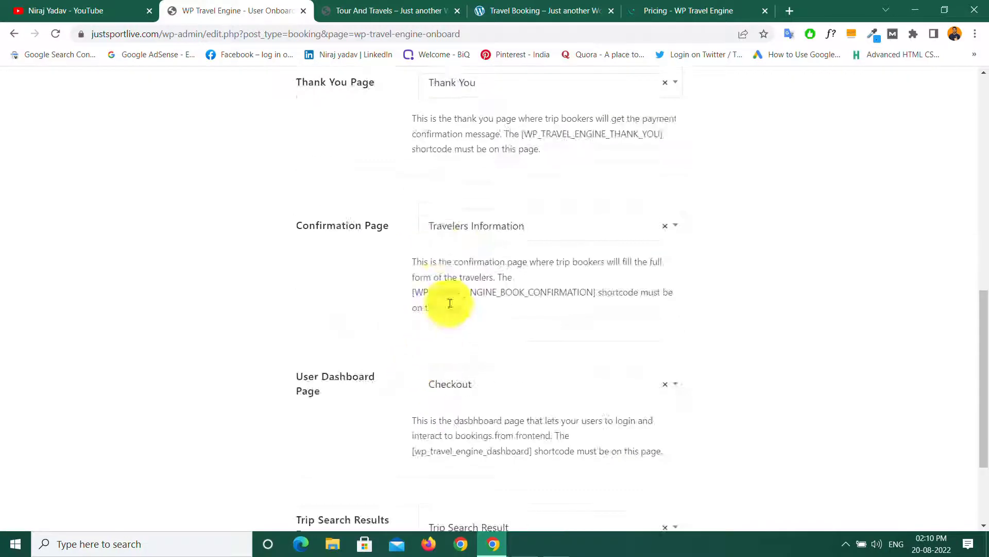
scroll(466, 360, down, 3)
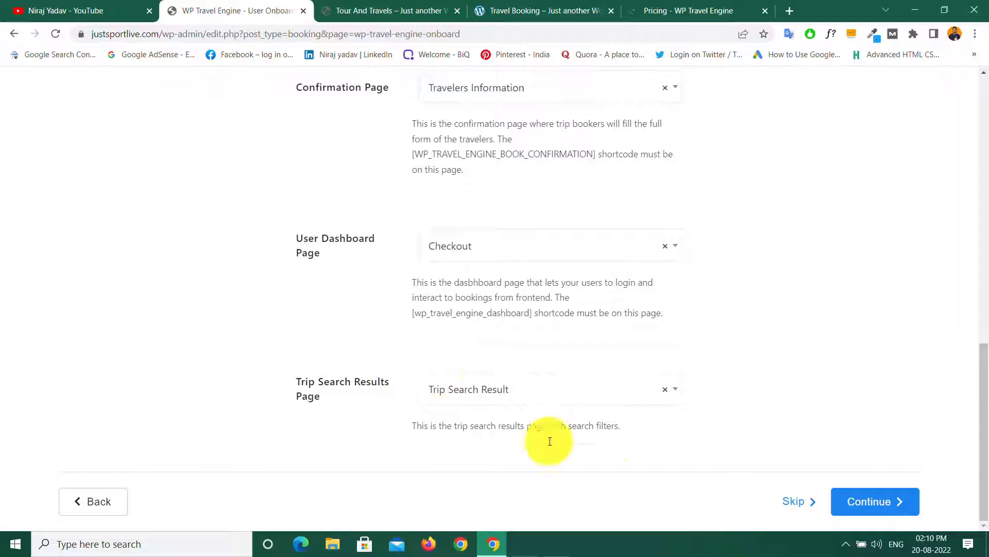
Step: Save the Pages step and switch on PayPal and Book Now Pay Later payments
click(857, 503)
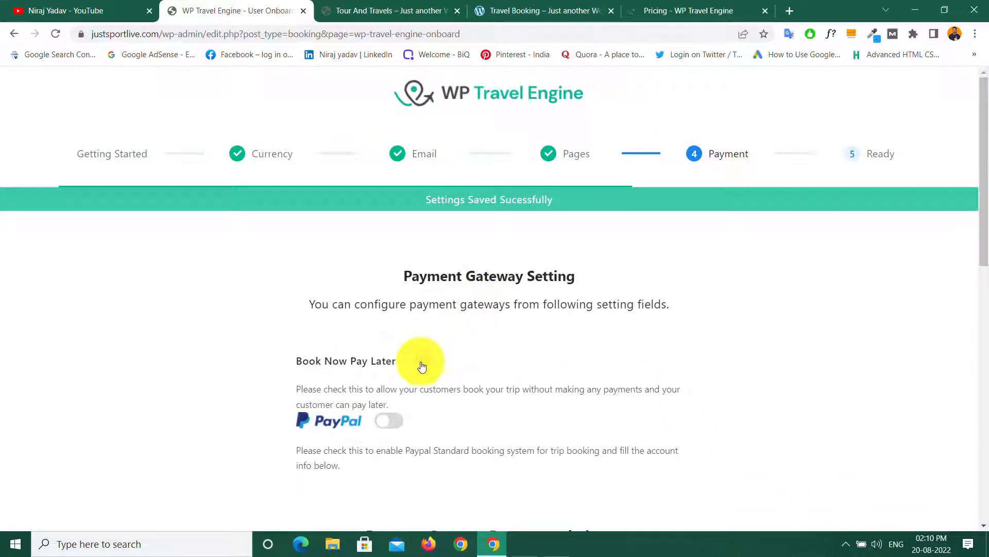
click(388, 421)
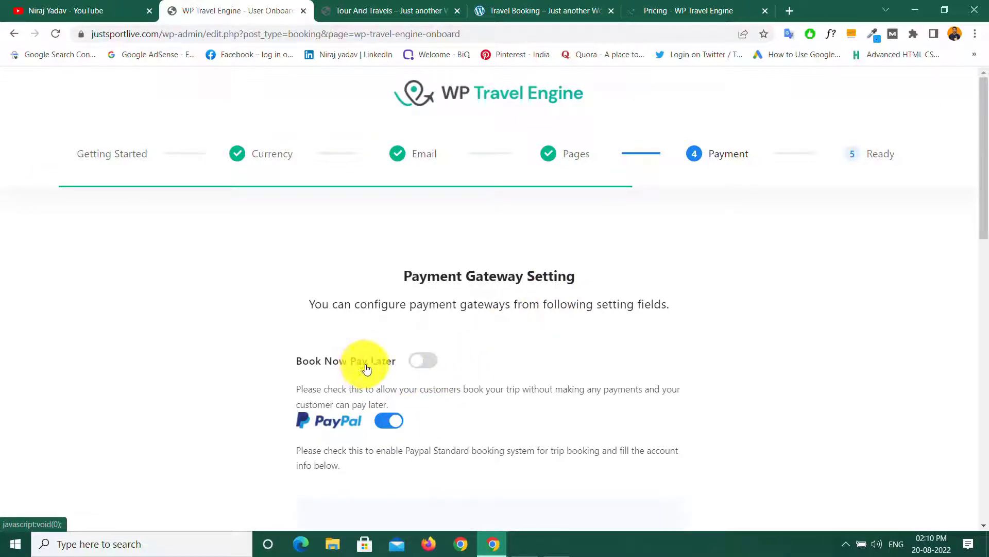
click(423, 362)
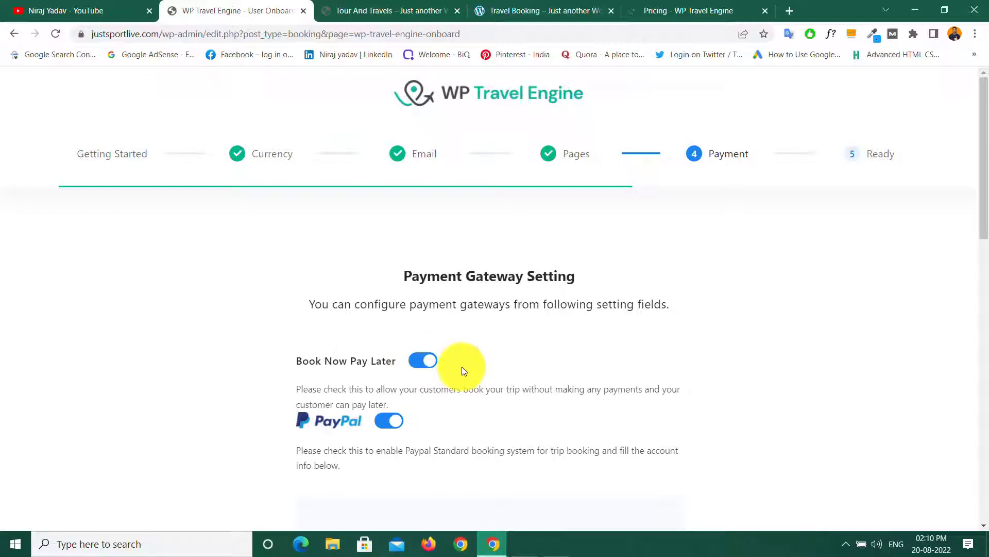
scroll(462, 366, down, 5)
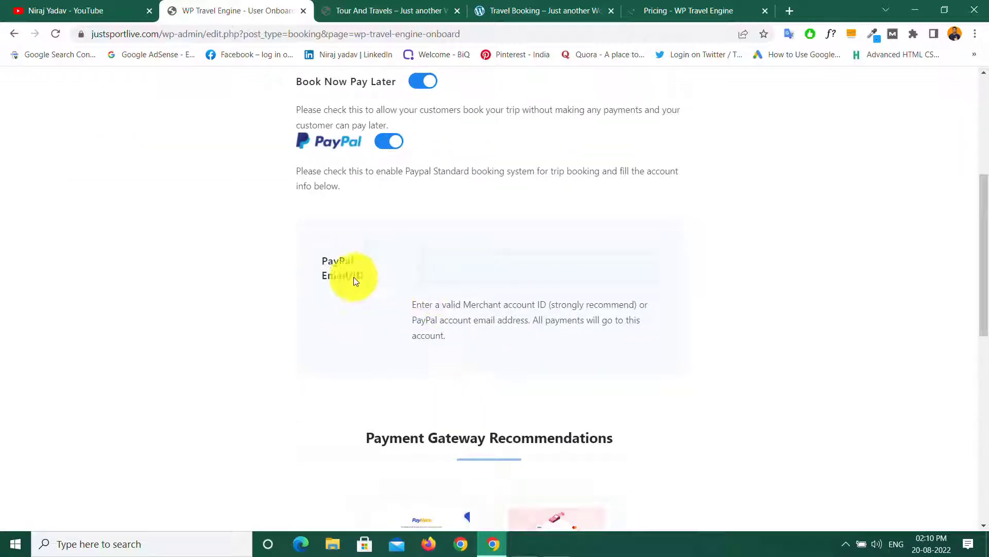
Step: Fill in the PayPal account email and open the PayPal Express gateway details separately
click(445, 269)
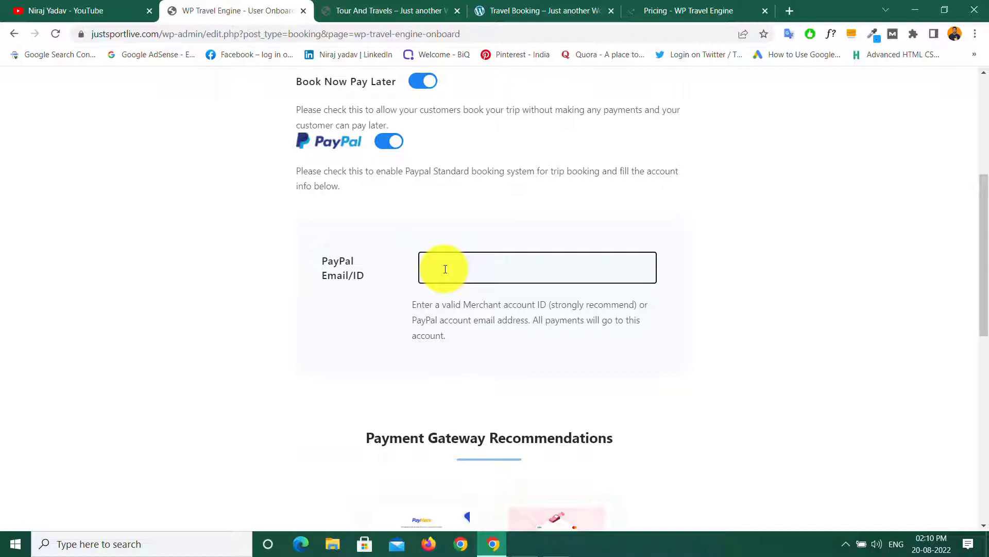
click(470, 344)
scroll(545, 379, down, 5)
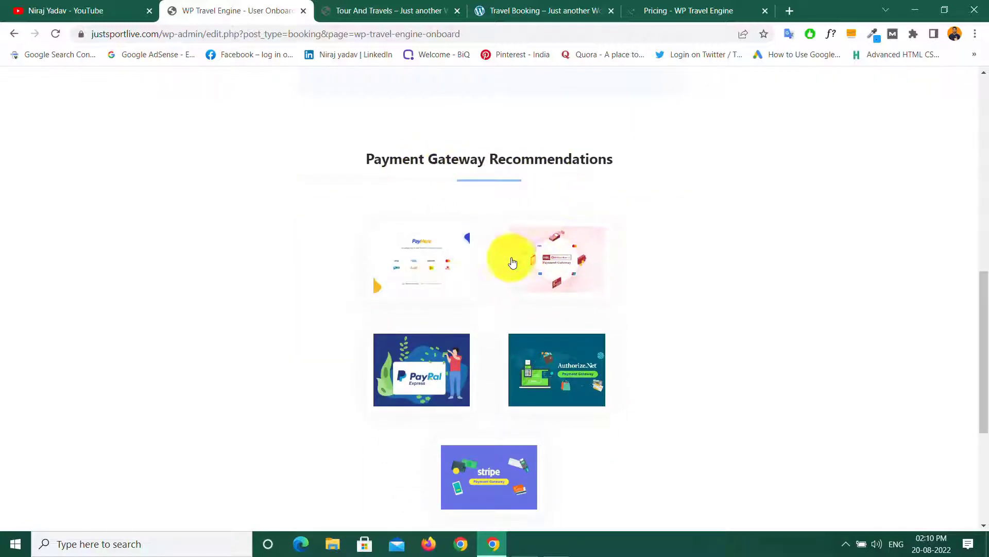
middle_click(433, 401)
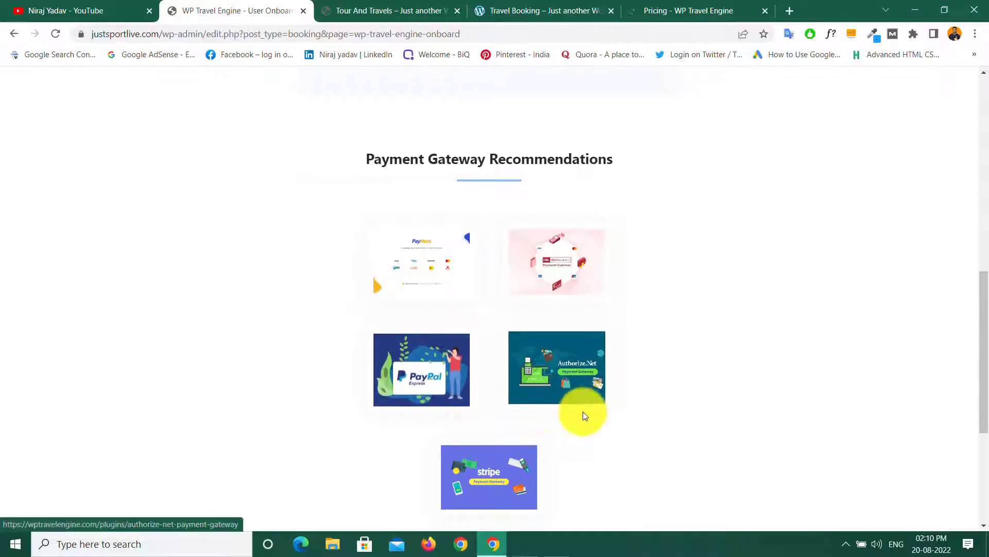
scroll(585, 412, down, 5)
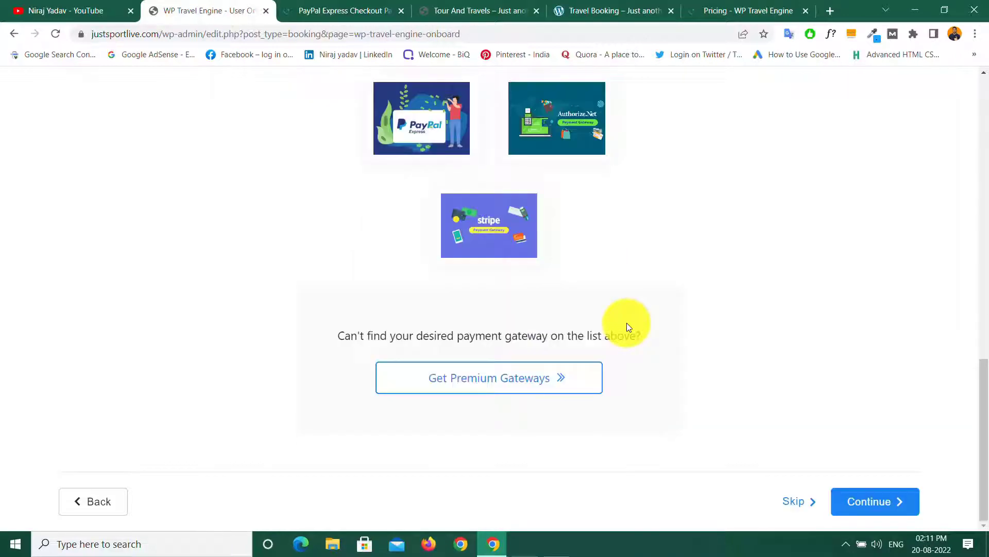
Step: Save the payment settings to complete the wizard at 'Your Site Is Ready!'
click(889, 508)
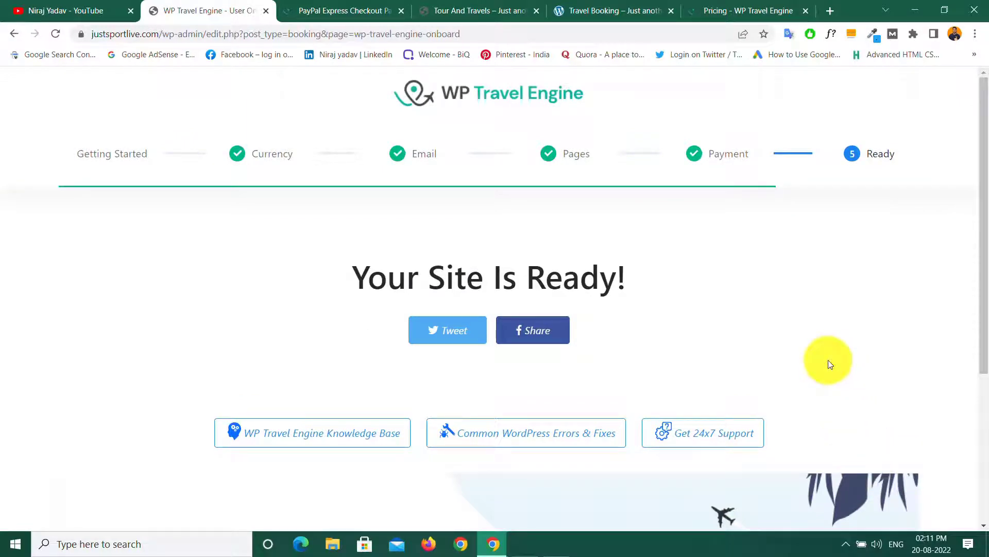
scroll(709, 356, down, 5)
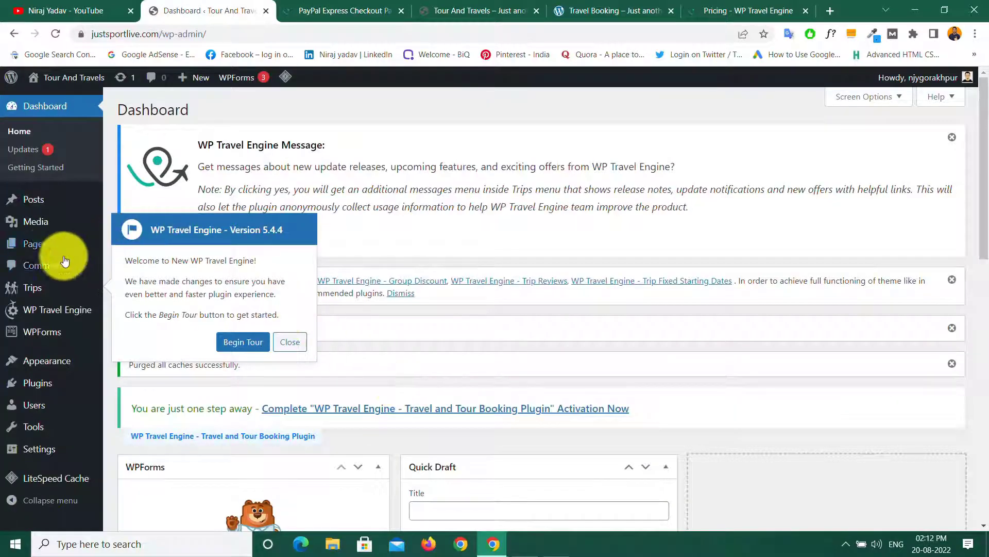
Step: Open Pages and scroll through the 14 published pages, including Cart, Checkout and Trip Types
click(34, 247)
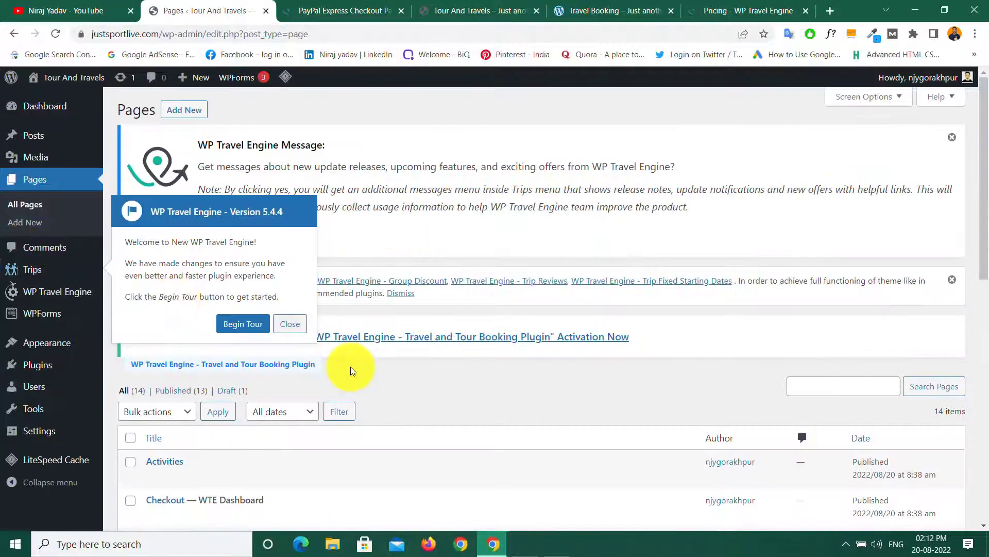
scroll(347, 363, down, 5)
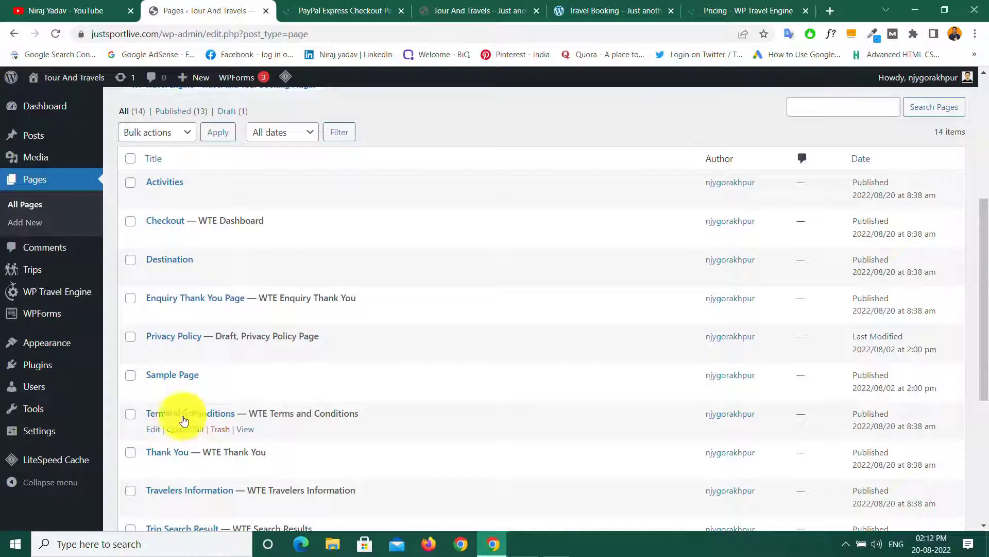
scroll(206, 461, down, 5)
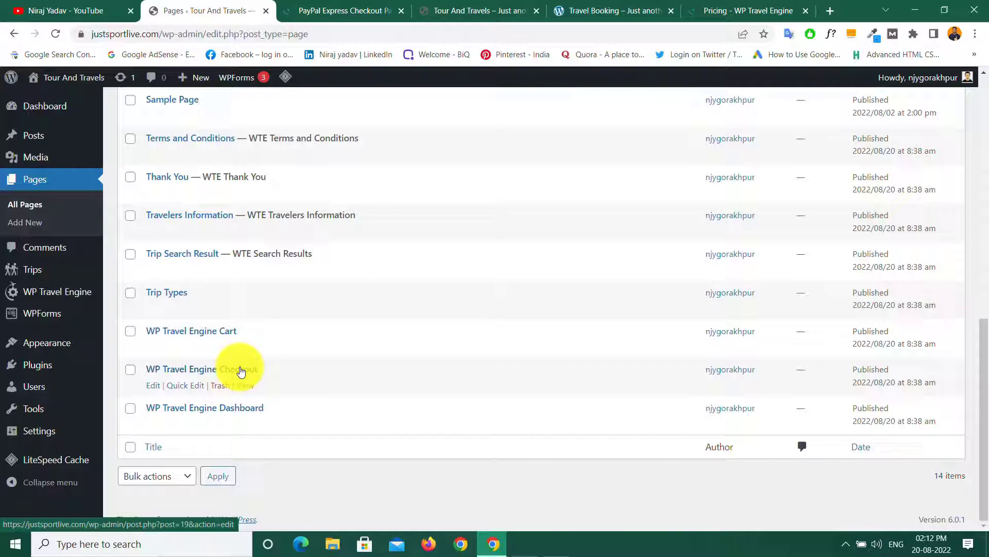
Step: Open Settings > Permalinks and look through the permalink options
mouse_move(40, 431)
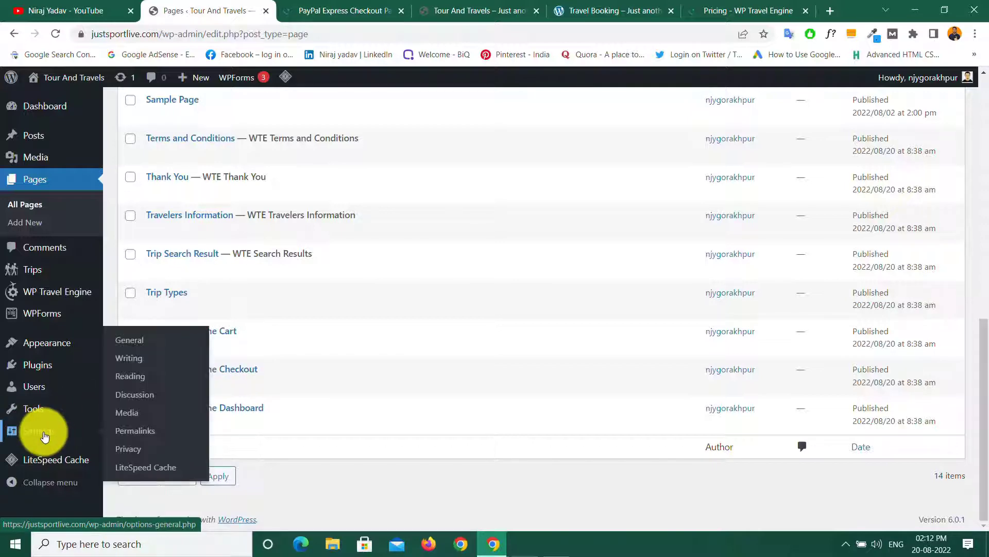
click(136, 432)
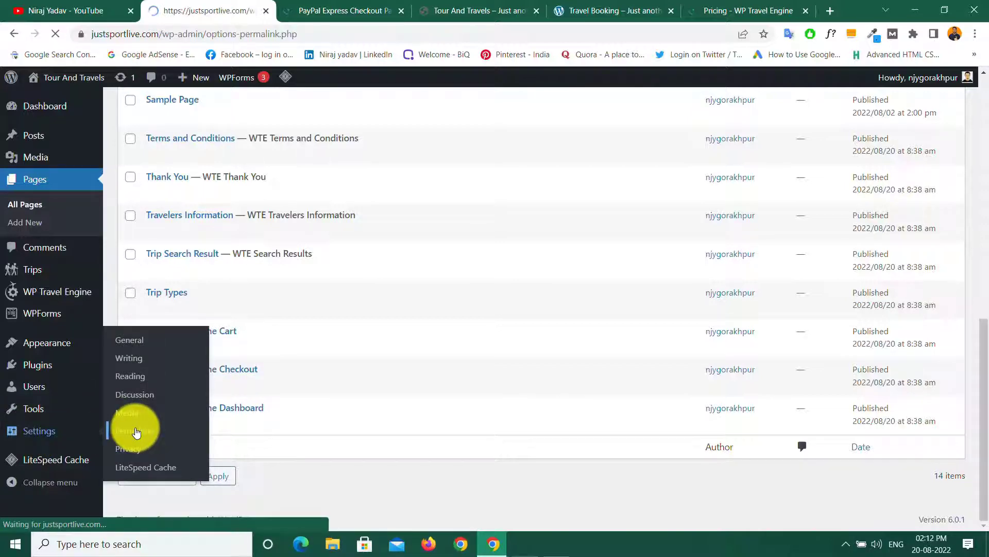
scroll(234, 384, down, 9)
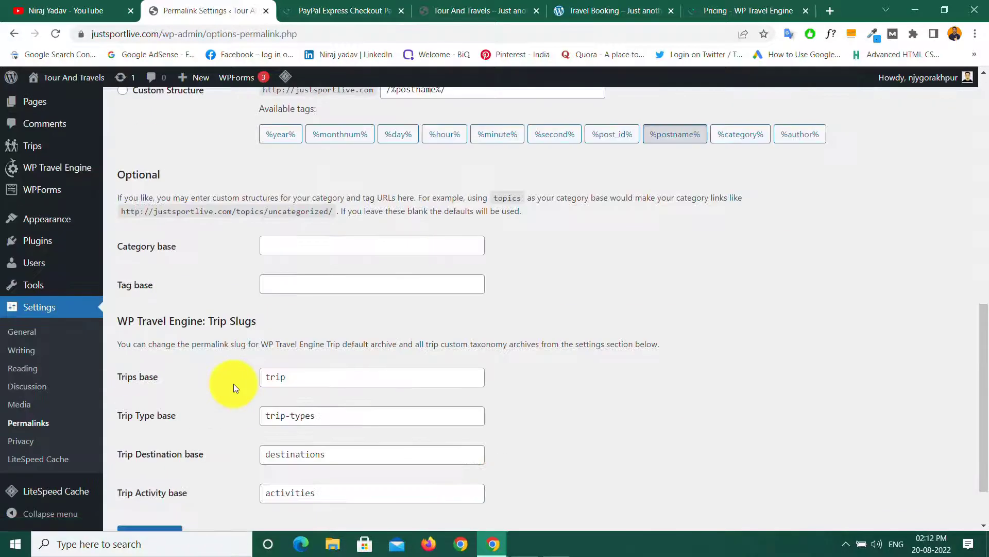
scroll(187, 338, up, 5)
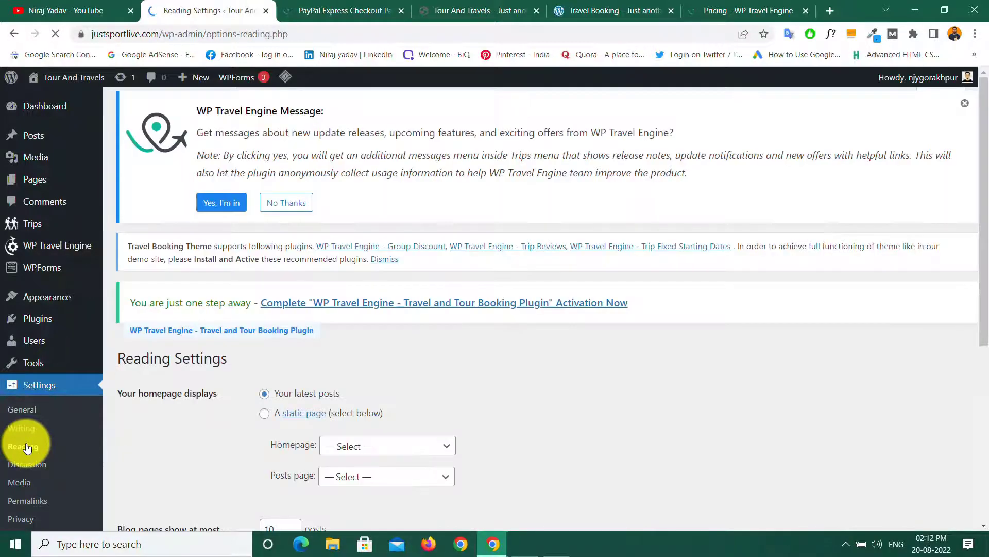
scroll(301, 355, down, 5)
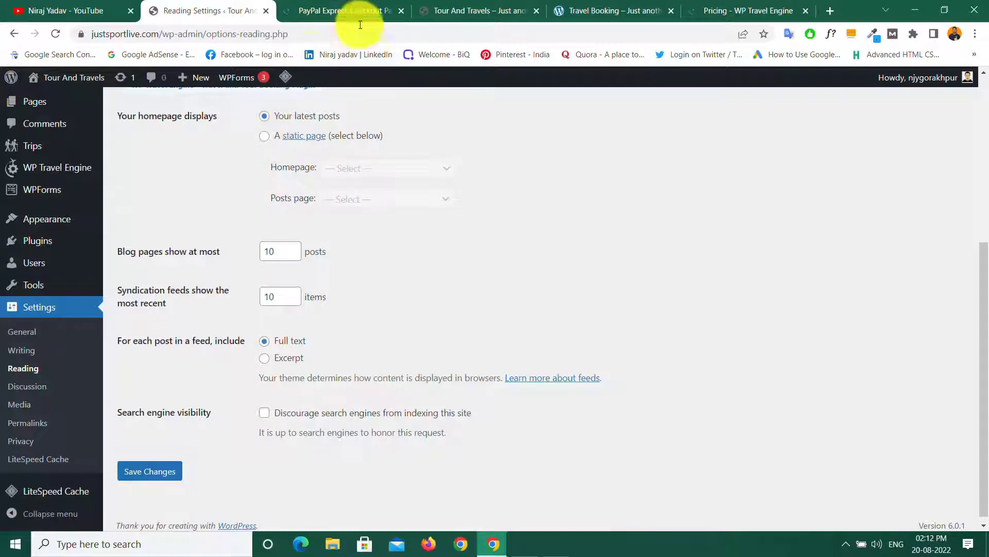
Step: Confirm the live homepage still lists the latest posts, then return to Reading Settings
click(454, 9)
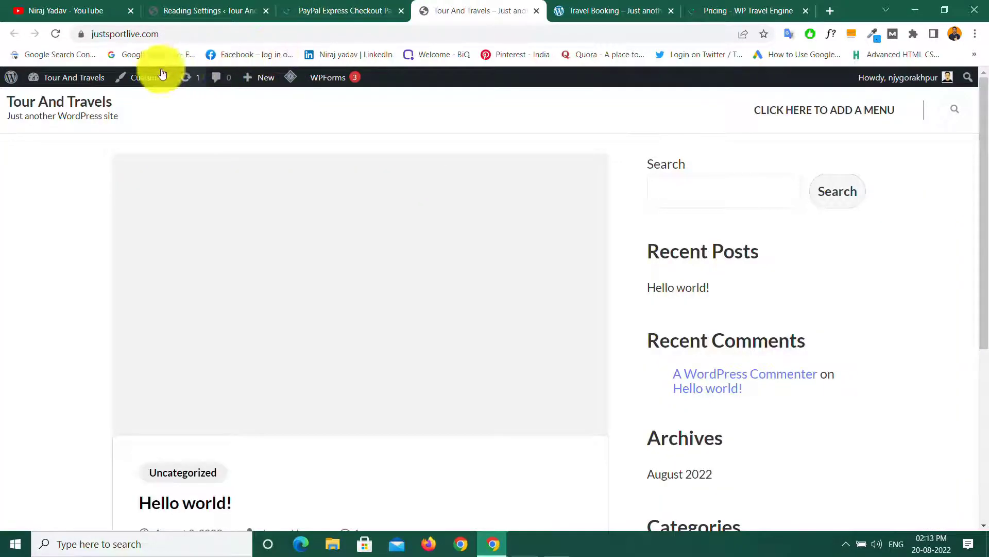
scroll(305, 260, down, 5)
scroll(305, 261, up, 5)
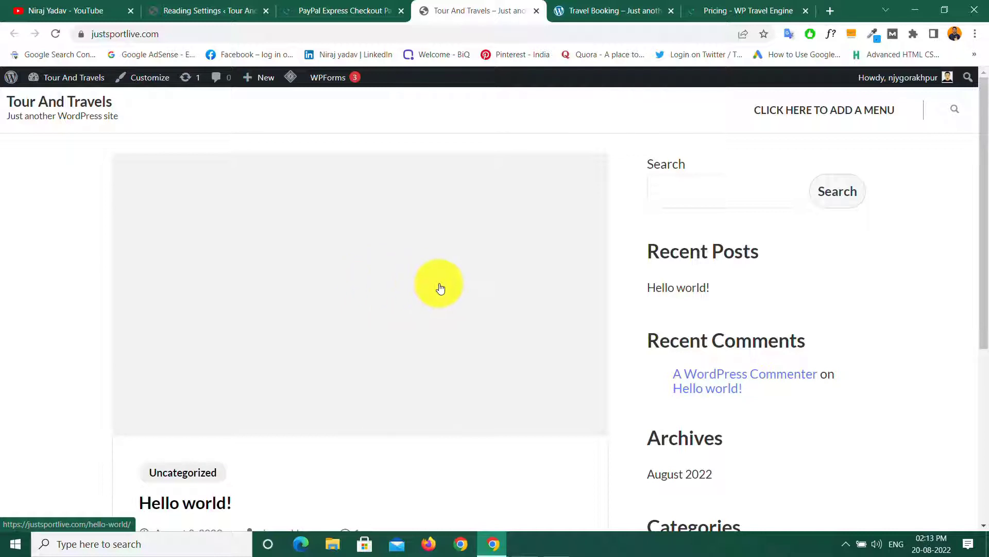
click(196, 6)
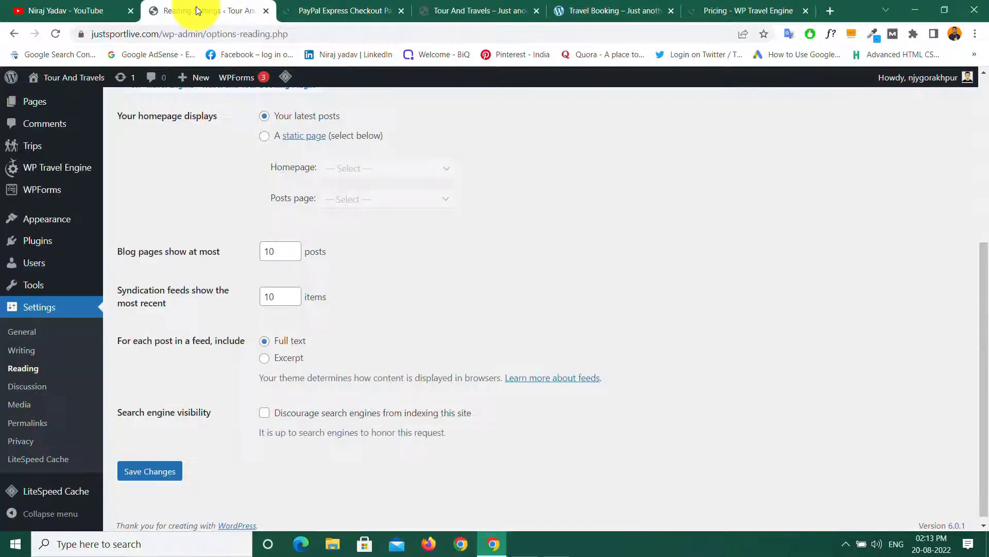
scroll(49, 221, up, 5)
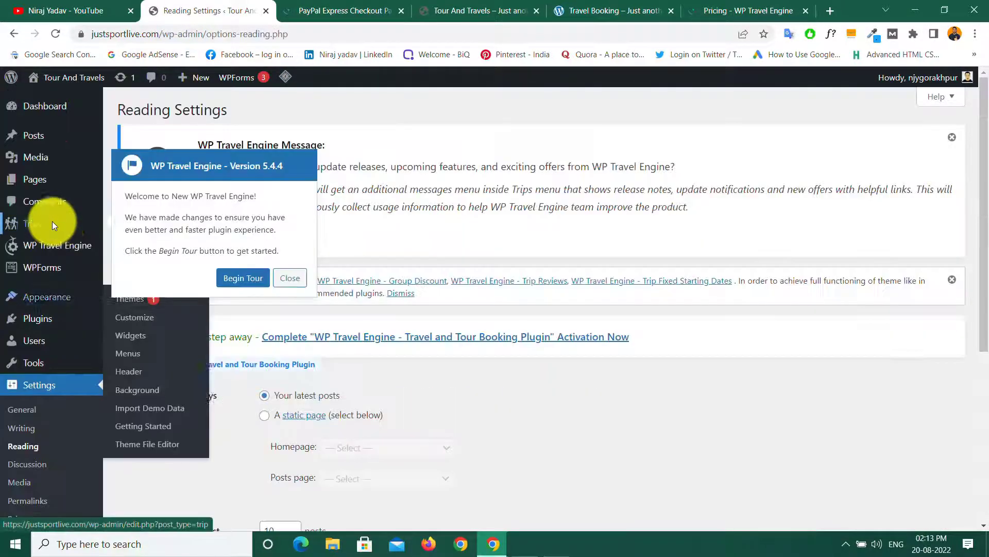
Step: In Pages, close the WP Travel Engine tour, decline update messages, and add a new page
click(38, 185)
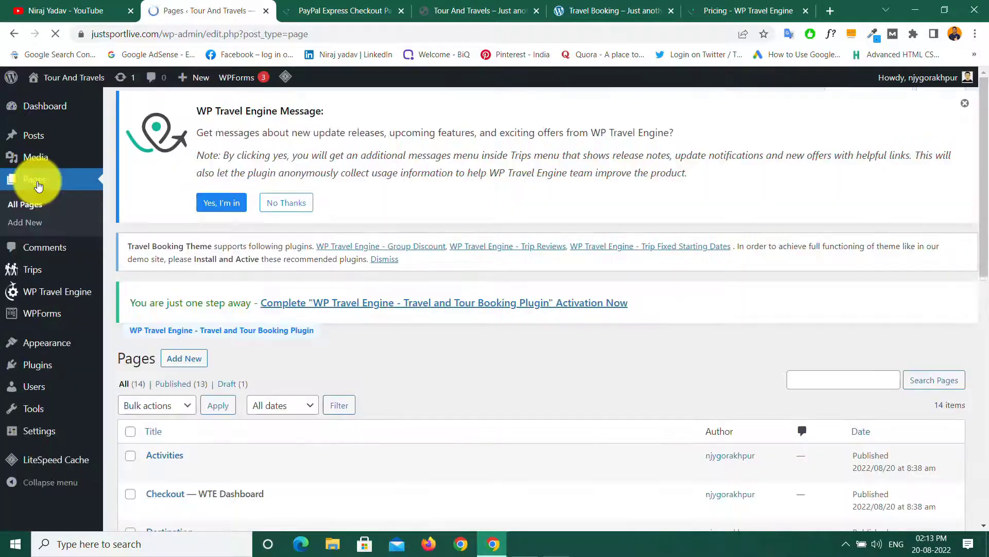
scroll(172, 369, down, 5)
scroll(172, 342, up, 5)
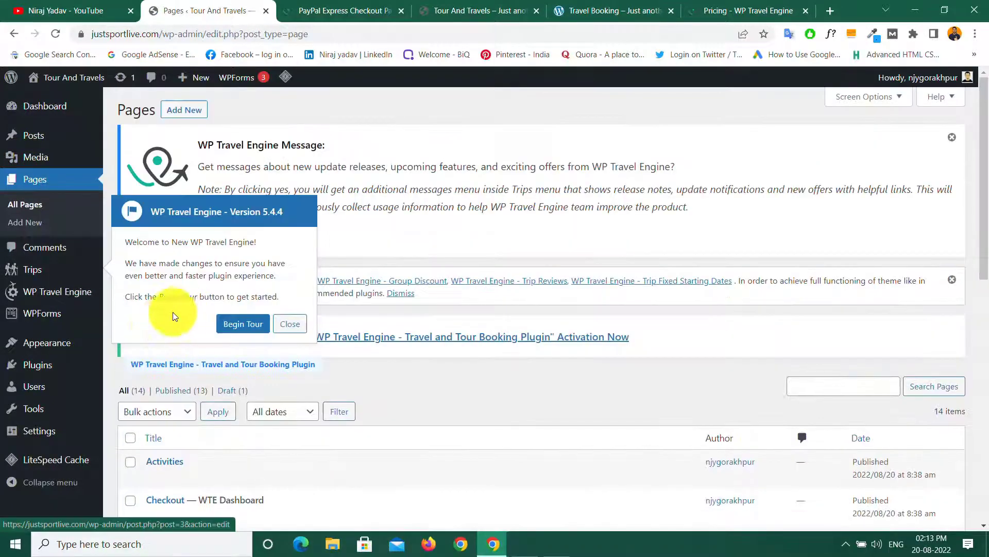
click(289, 325)
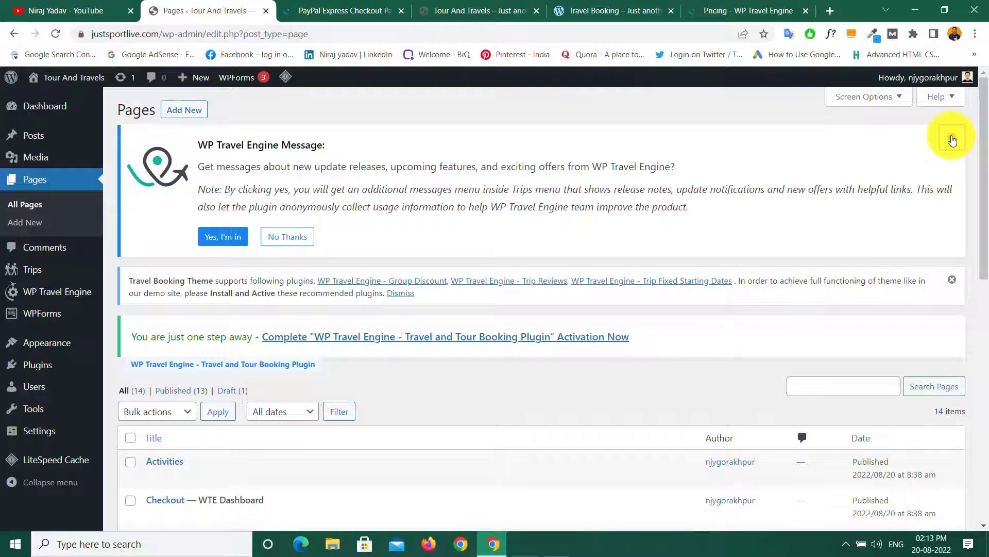
click(285, 243)
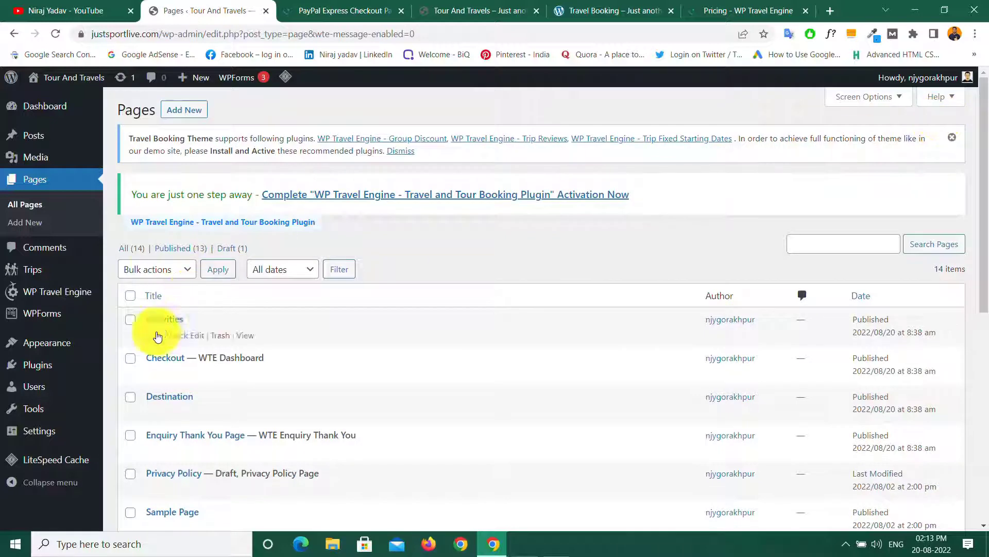
click(180, 111)
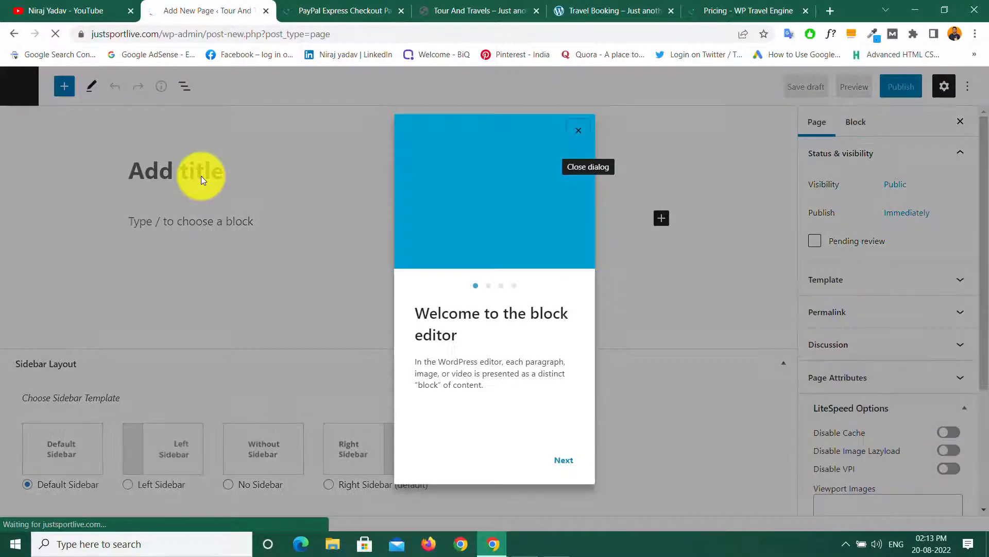
Step: Skip through and dismiss the block editor welcome guide
click(571, 460)
click(569, 460)
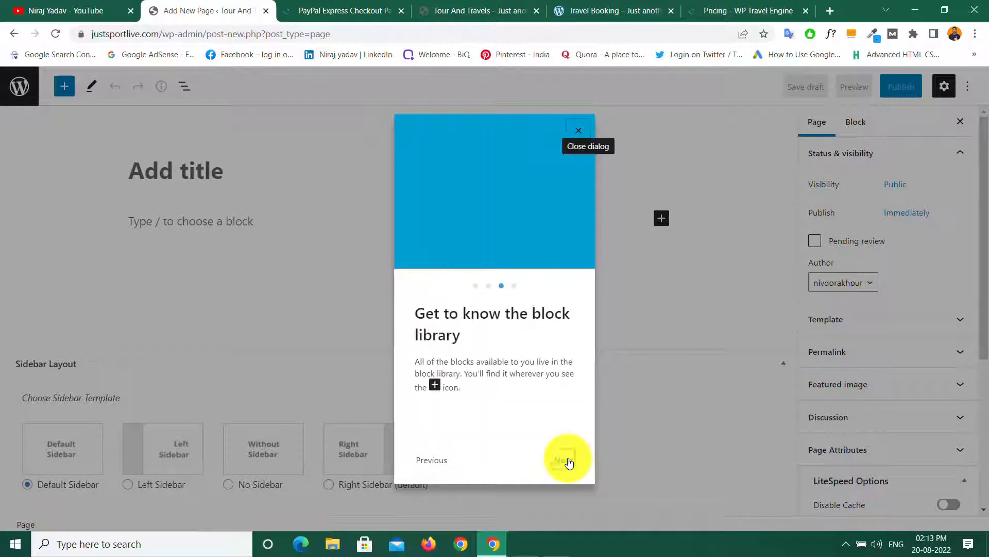
click(566, 462)
click(565, 460)
Step: Title the new page 'Home' and publish it
click(167, 169)
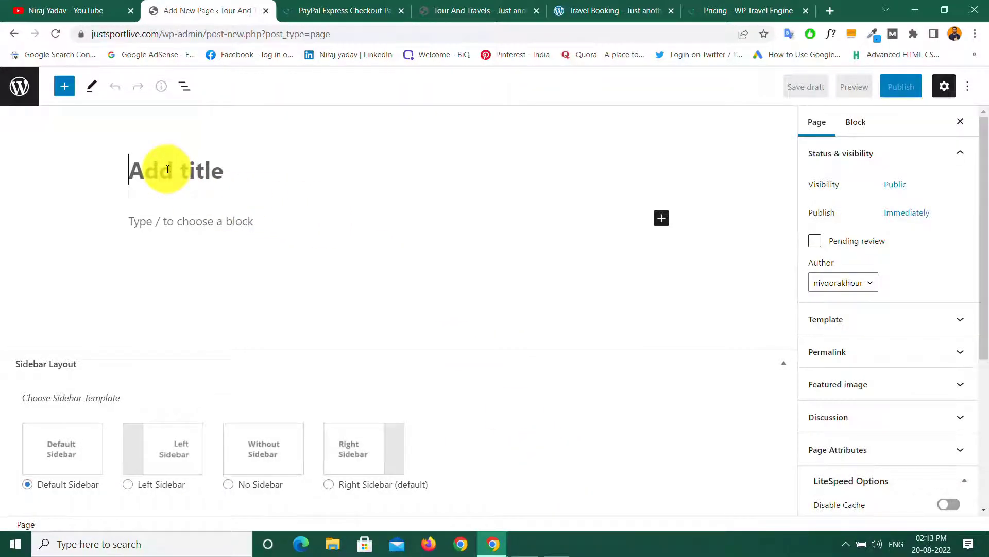
text(Home)
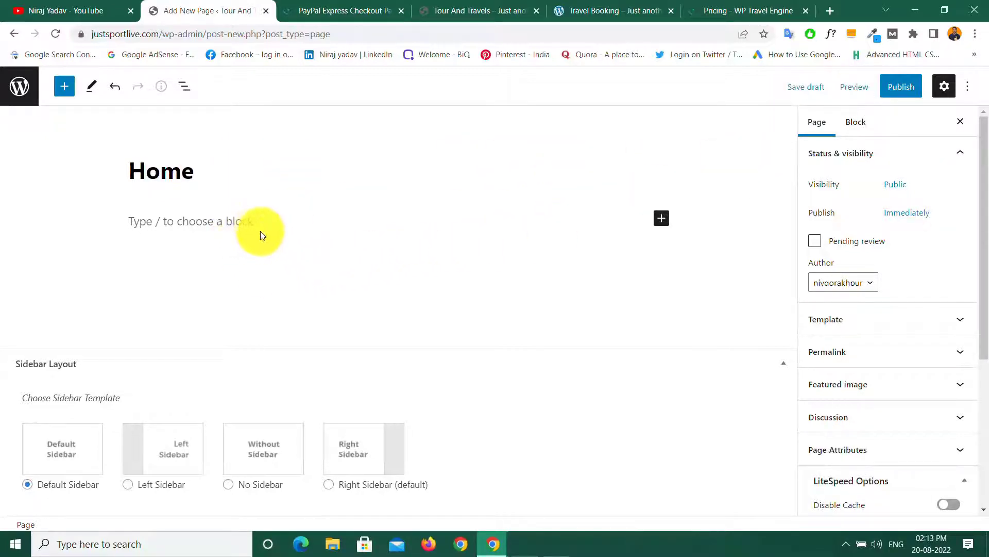
click(902, 86)
click(859, 87)
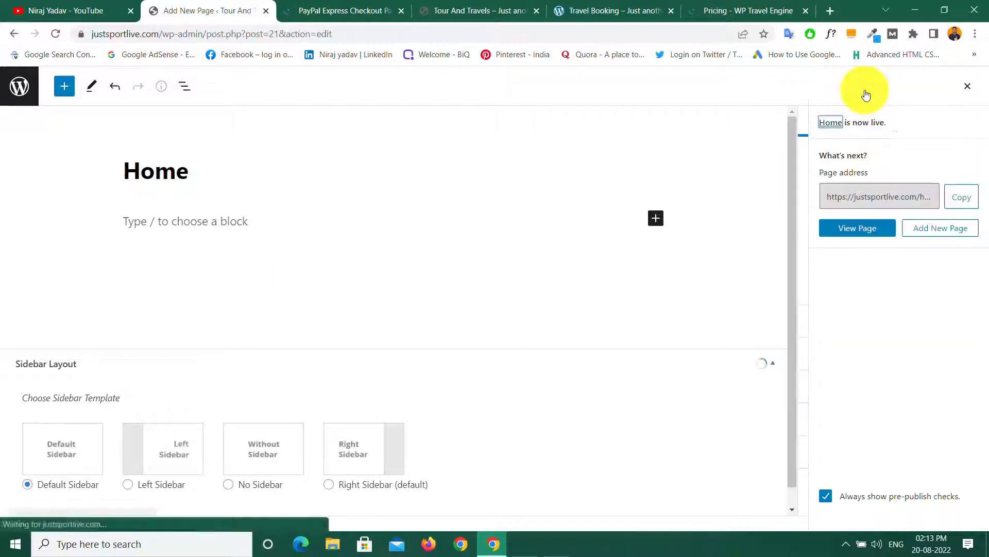
Step: In Settings > Reading, choose A static page with Home as the homepage and save
click(11, 90)
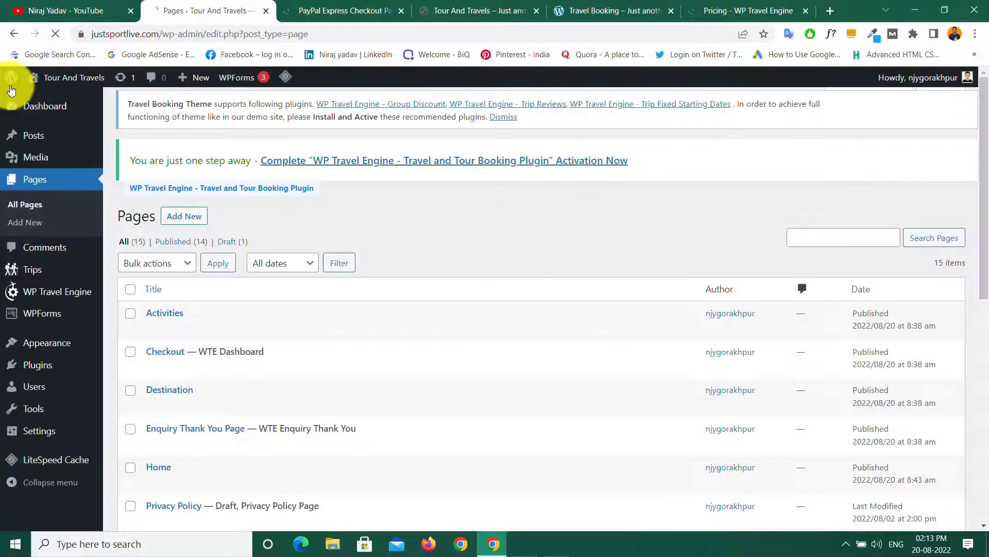
mouse_move(32, 432)
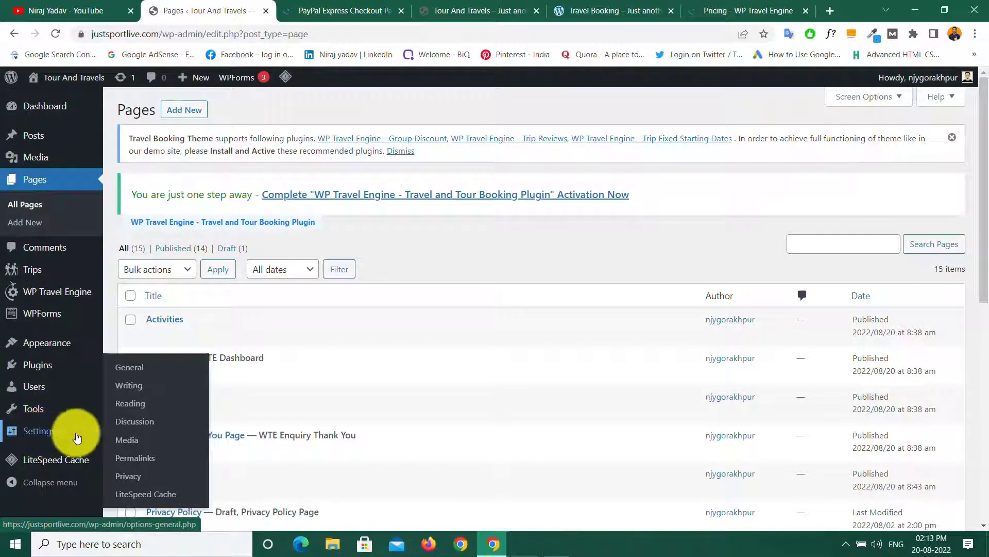
click(136, 409)
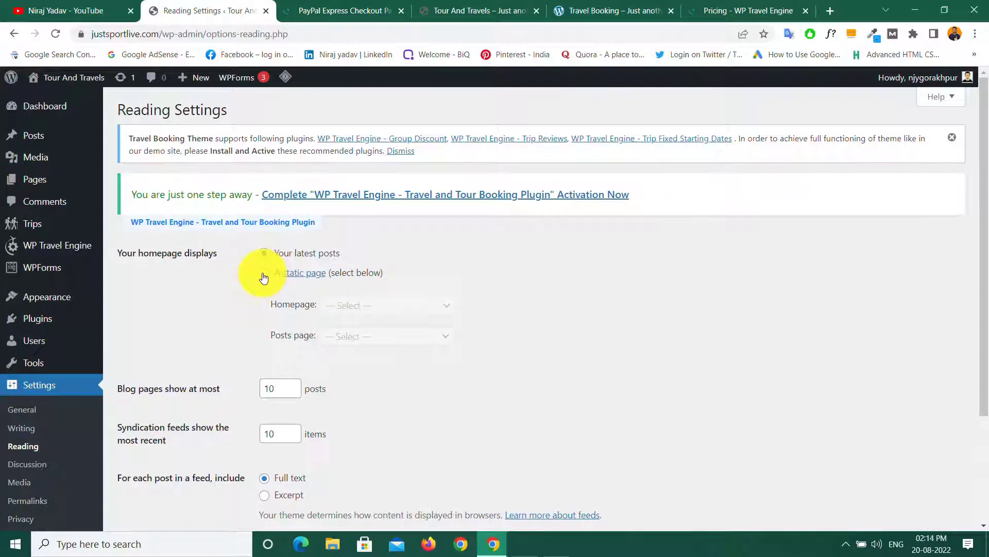
click(264, 274)
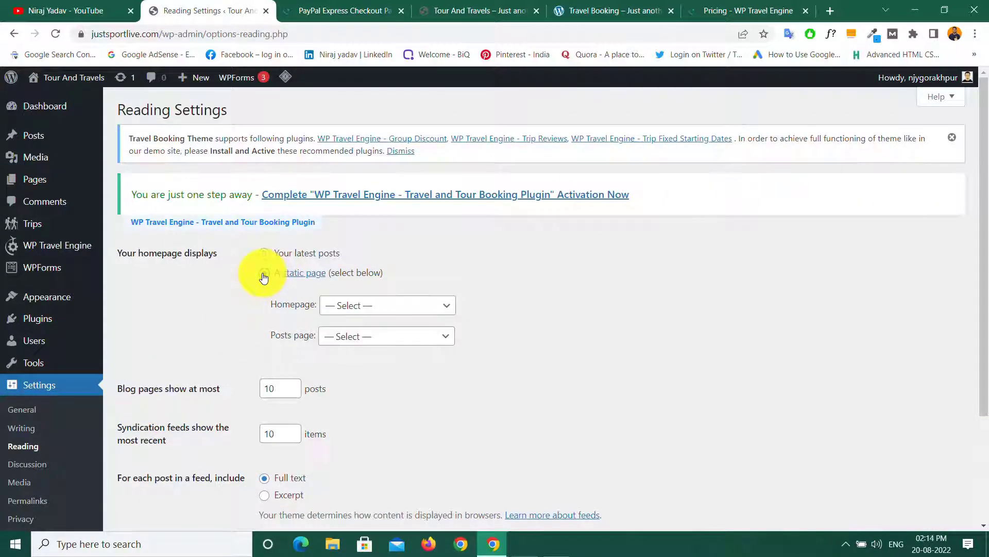
click(387, 307)
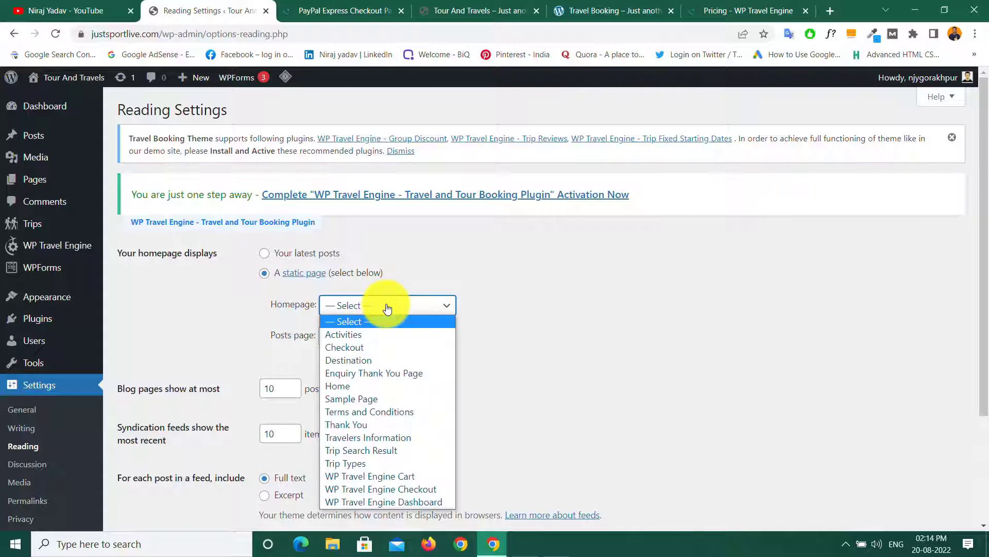
click(341, 385)
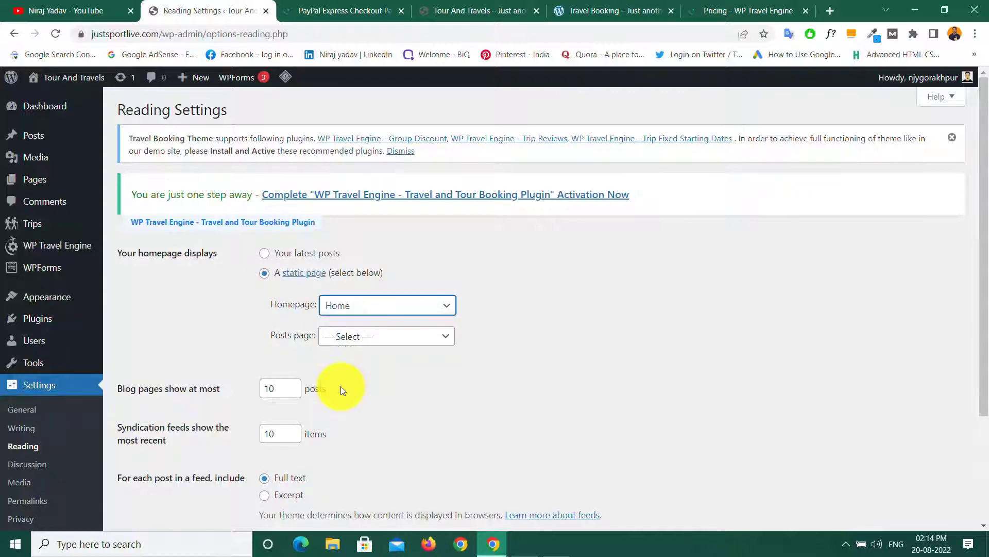
scroll(309, 407, down, 3)
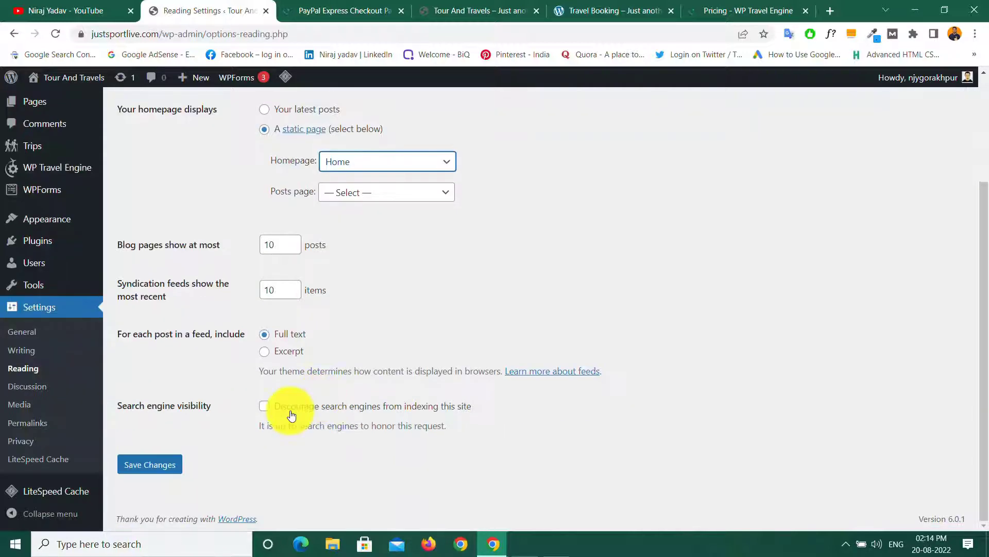
click(154, 466)
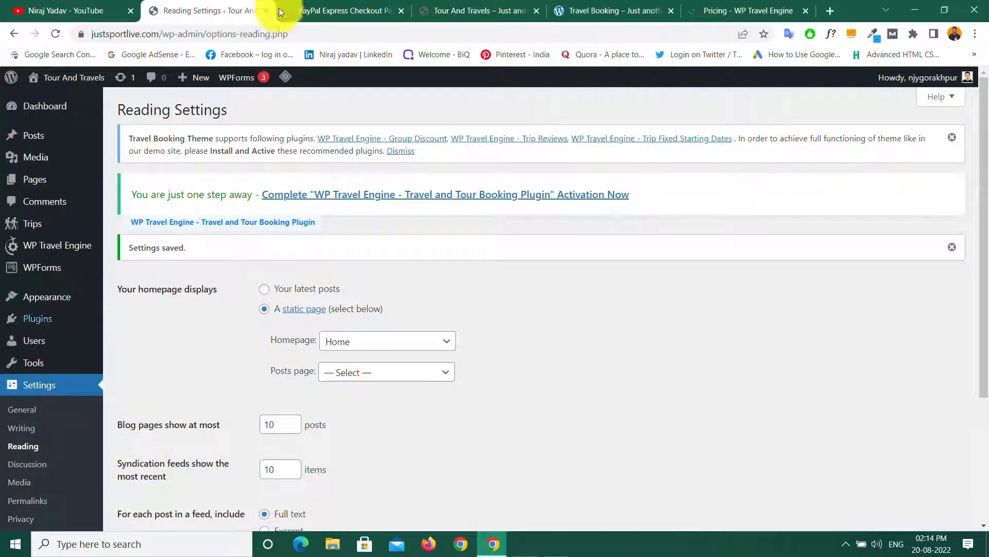
Step: View the live site, clear the cache, and scroll through the new Travel Booking homepage
click(441, 9)
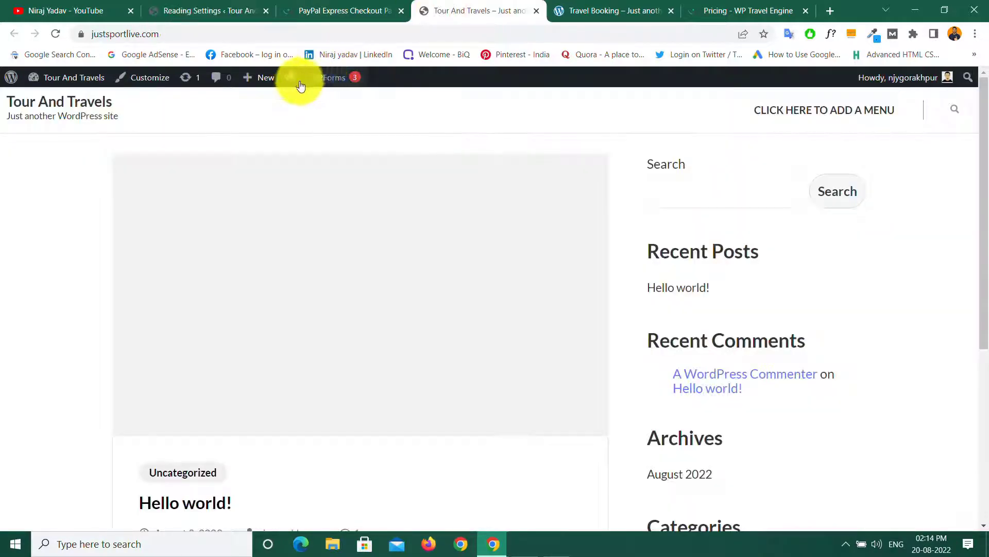
mouse_move(288, 78)
click(294, 136)
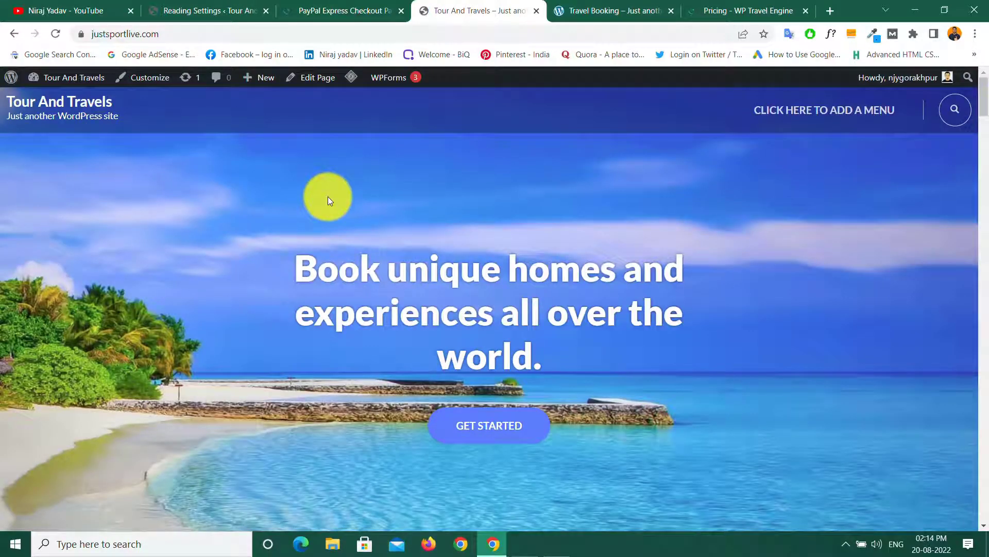
scroll(330, 200, down, 15)
scroll(328, 201, down, 20)
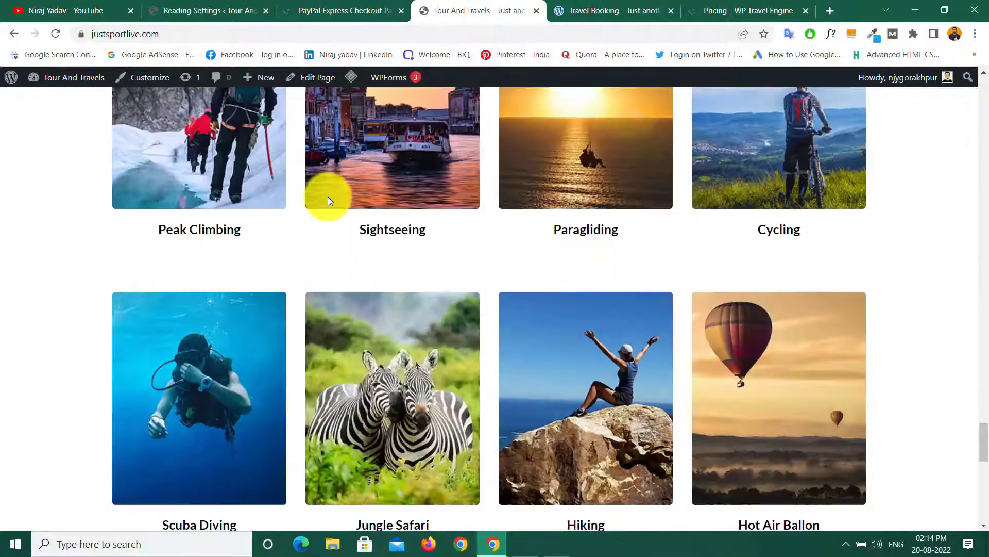
scroll(327, 201, down, 15)
scroll(328, 200, up, 20)
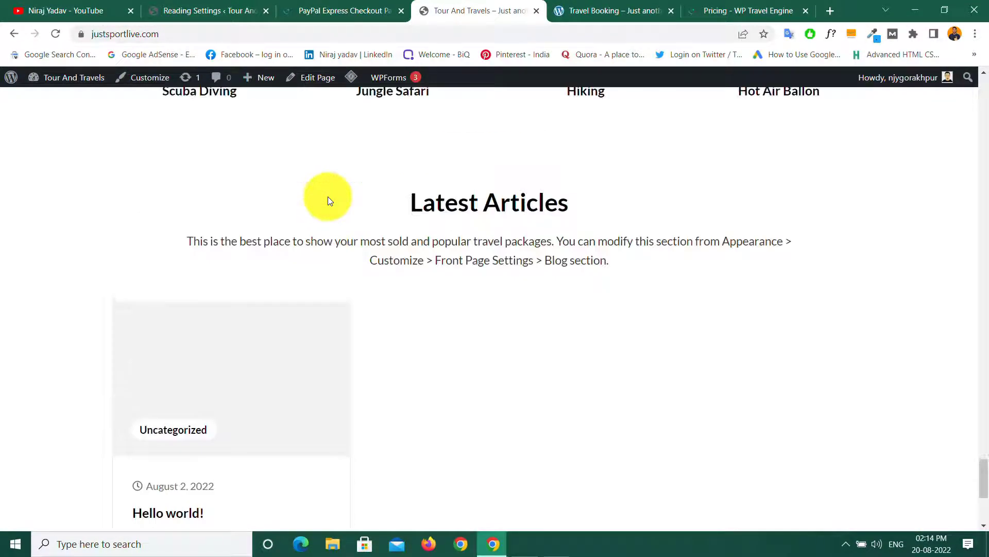
scroll(328, 198, up, 20)
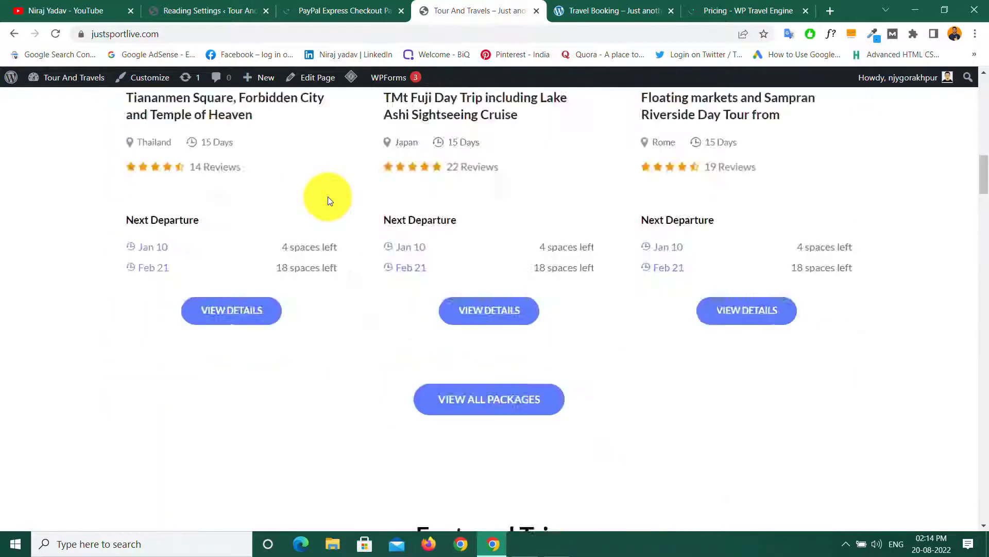
scroll(328, 199, up, 3)
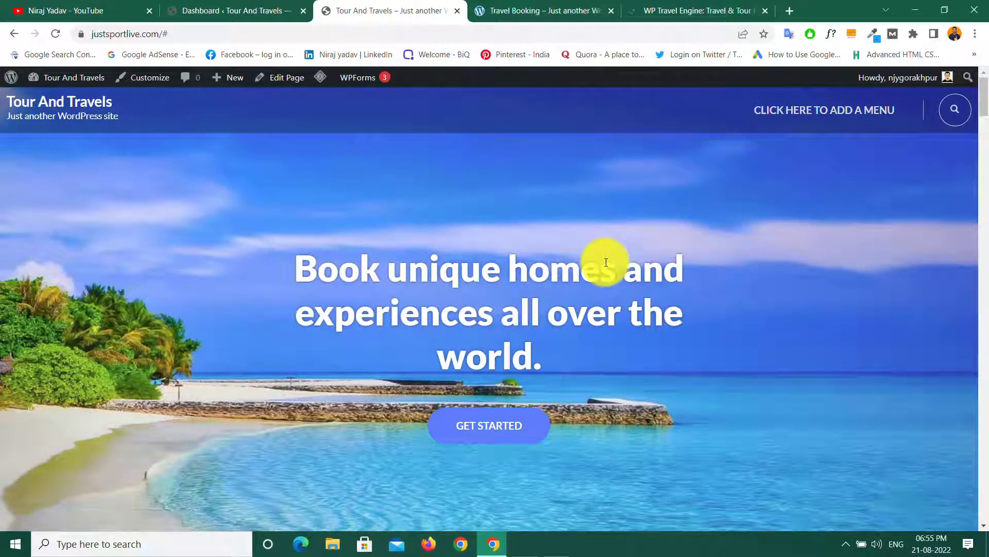
scroll(606, 262, down, 5)
scroll(606, 262, down, 5)
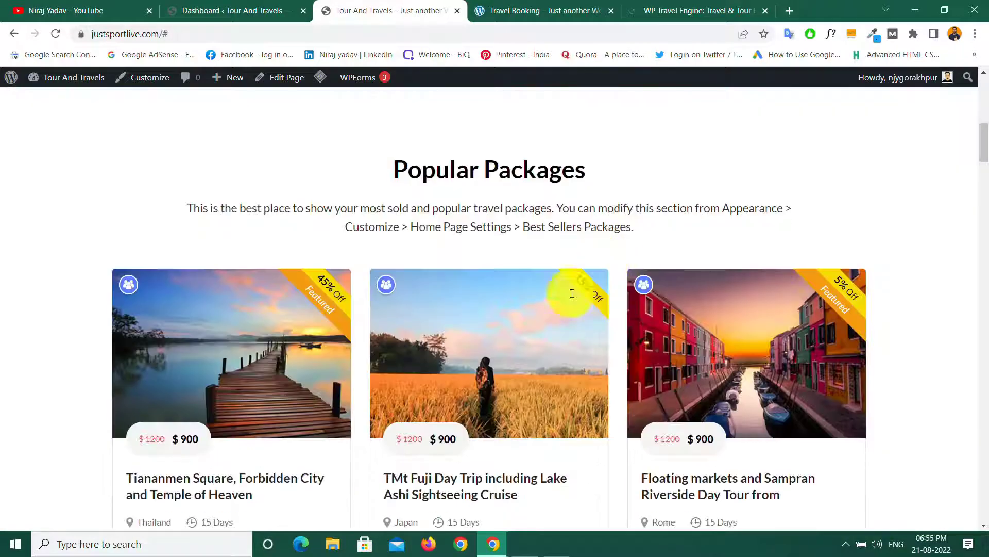
Step: Try the Mt Fuji Day Trip and Floating markets cards under Popular Packages
click(451, 484)
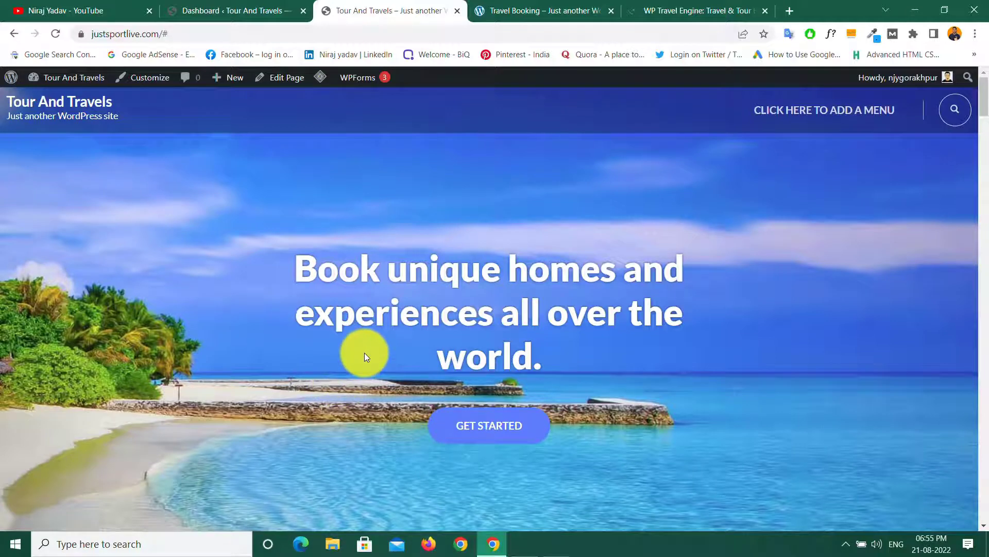
scroll(144, 343, down, 10)
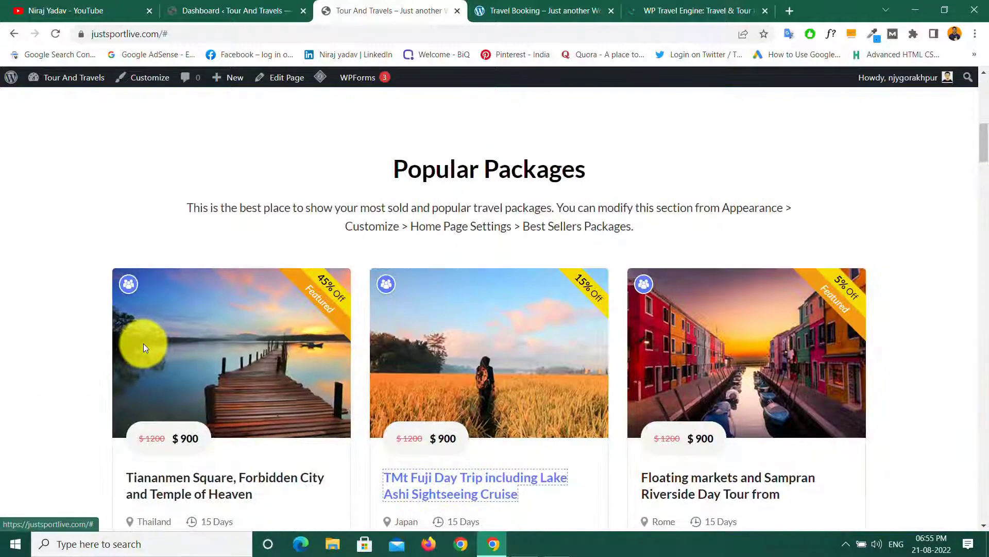
click(686, 484)
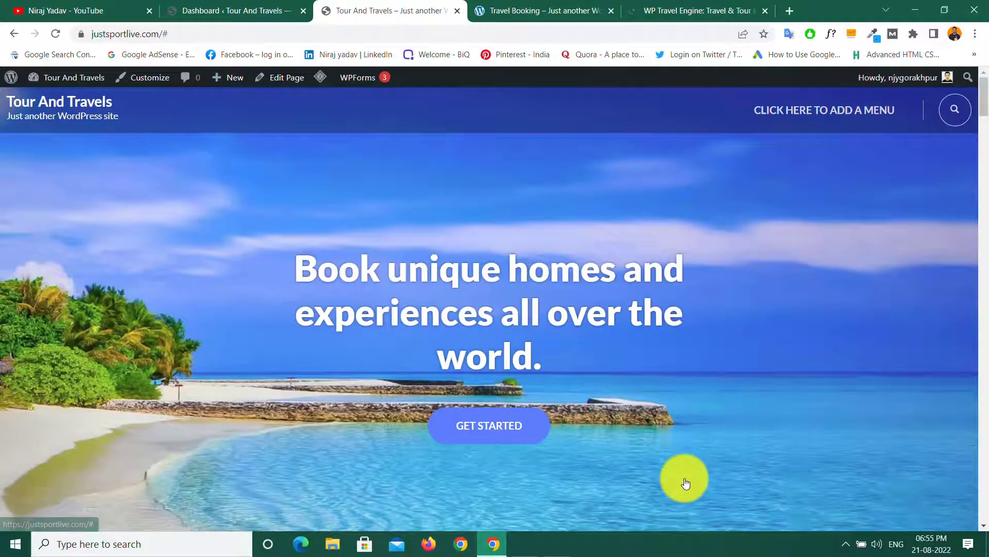
scroll(522, 359, down, 10)
scroll(523, 362, up, 10)
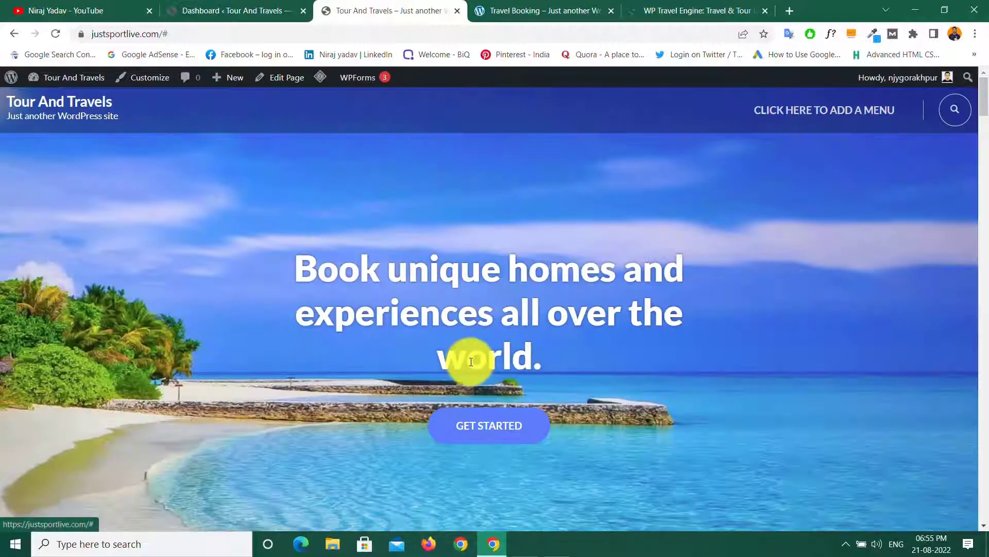
click(515, 9)
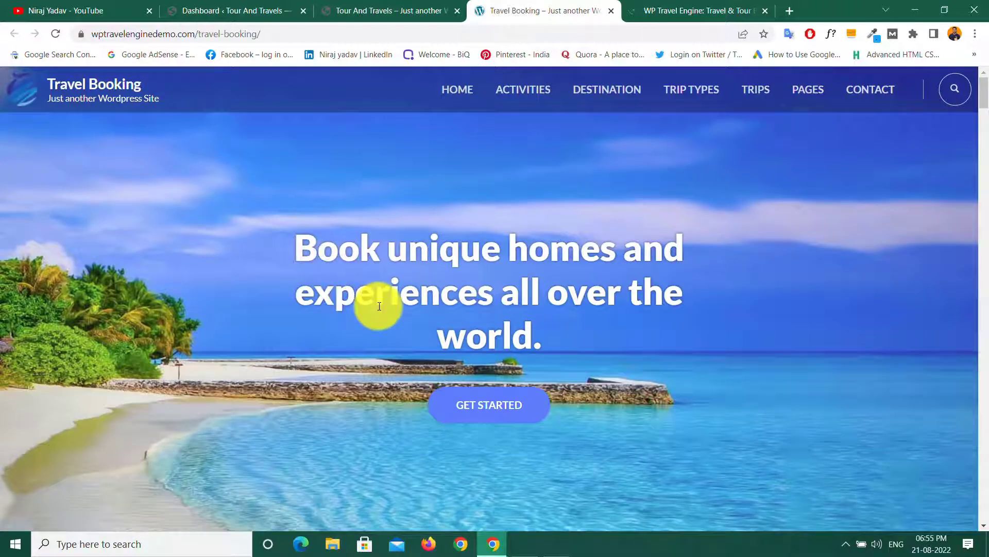
scroll(376, 304, down, 10)
scroll(379, 306, down, 10)
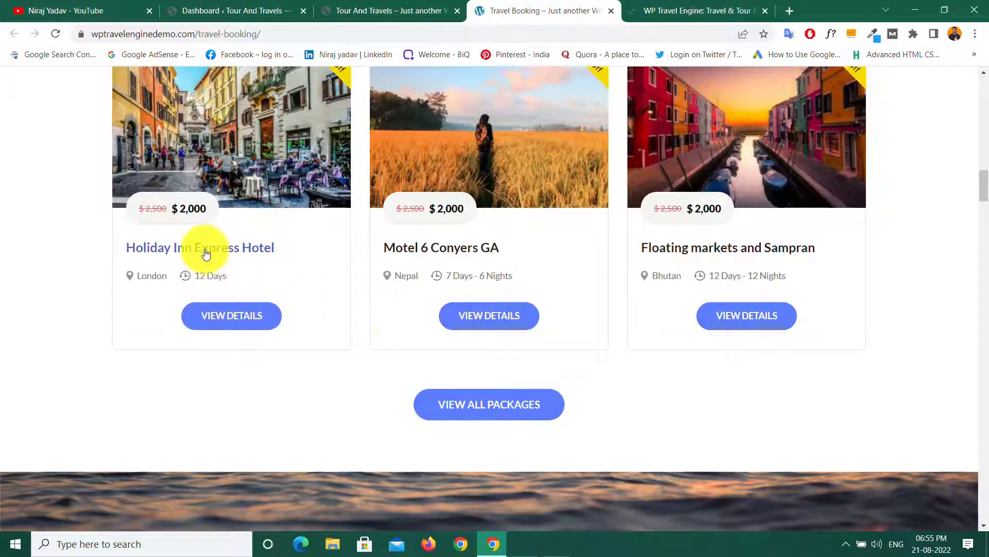
click(206, 252)
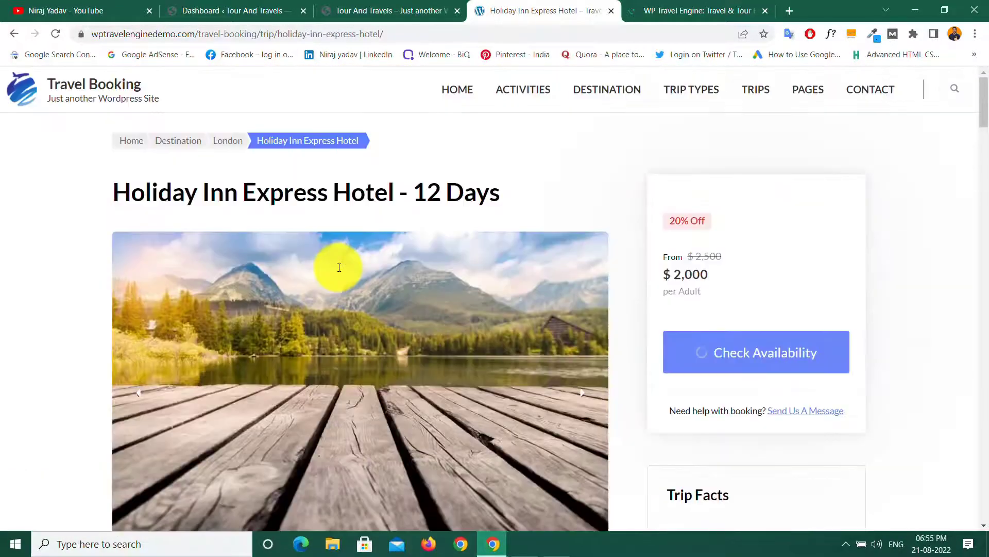
click(101, 81)
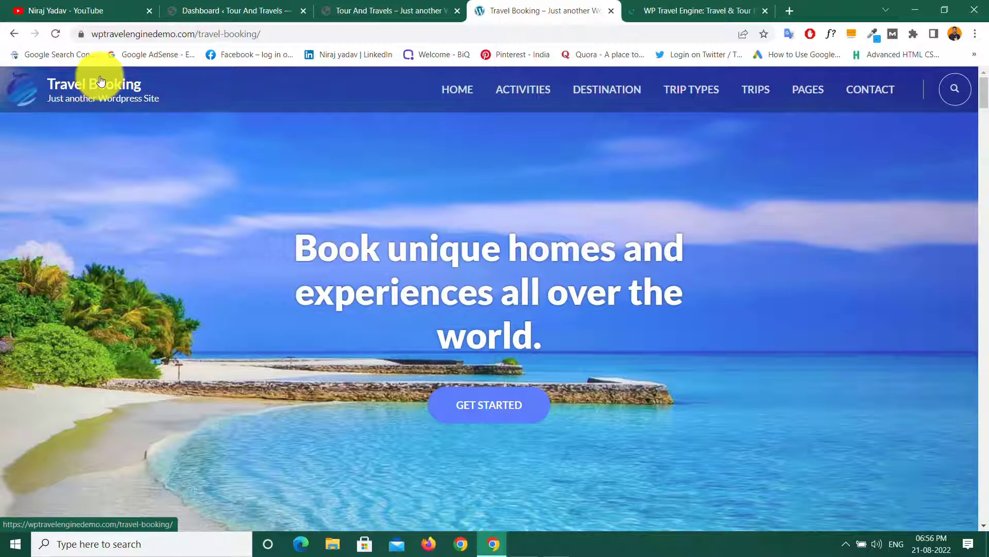
click(375, 5)
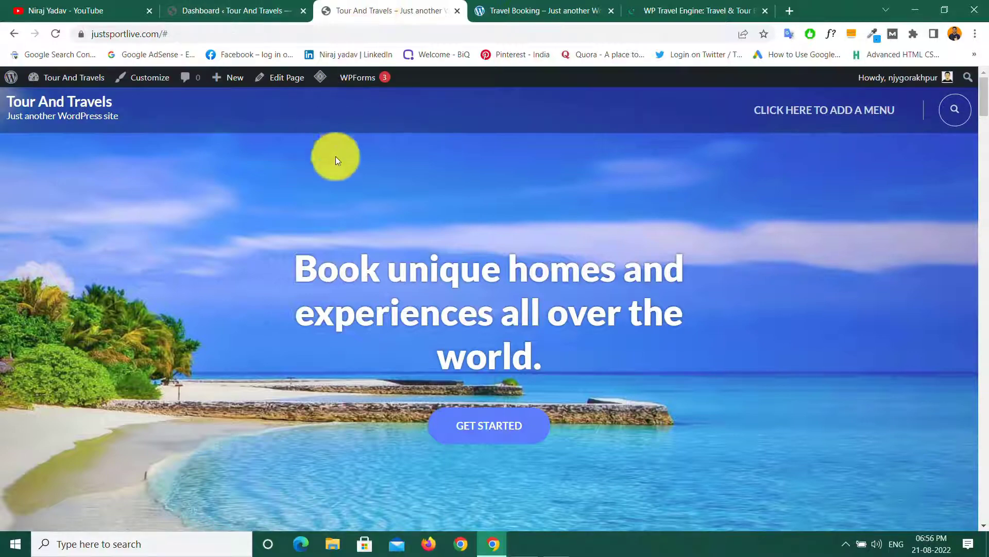
scroll(377, 206, down, 8)
scroll(377, 209, up, 8)
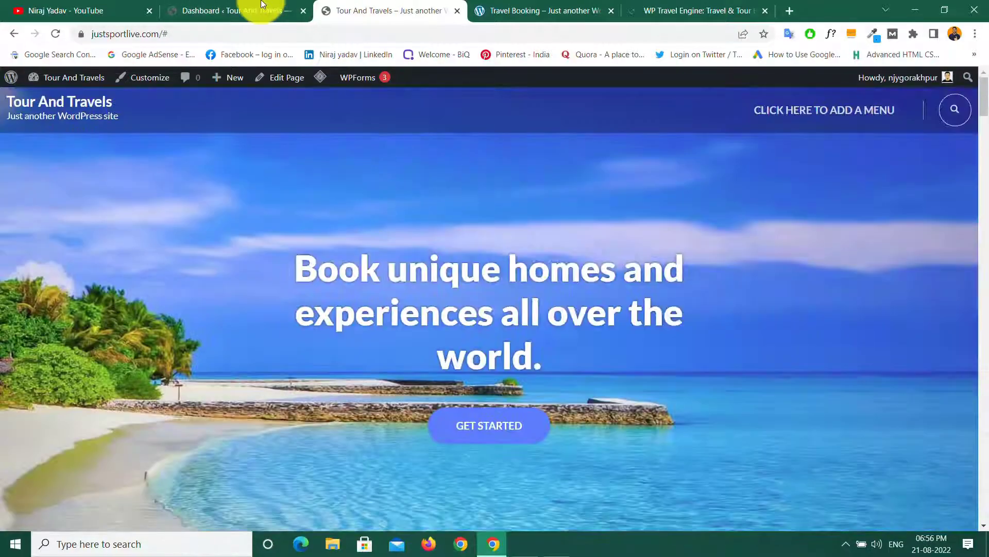
Step: From the admin dashboard, open Trips > Destinations to reach the empty Add New Destinations form
click(233, 5)
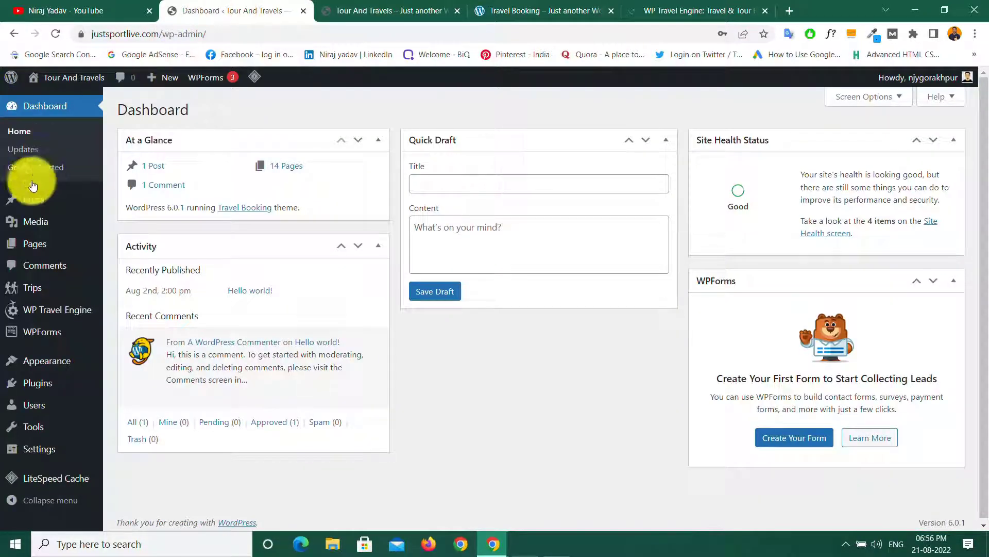
mouse_move(28, 289)
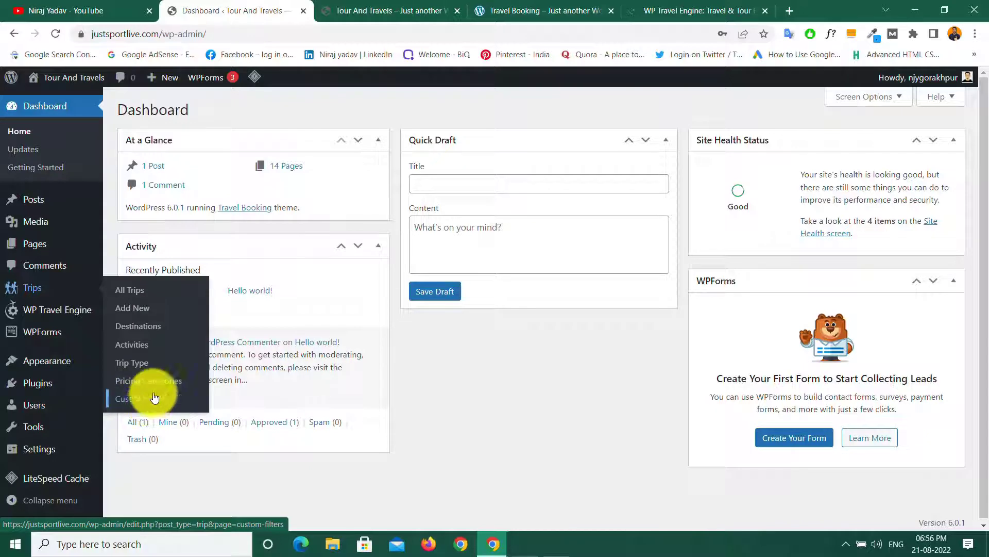
click(138, 330)
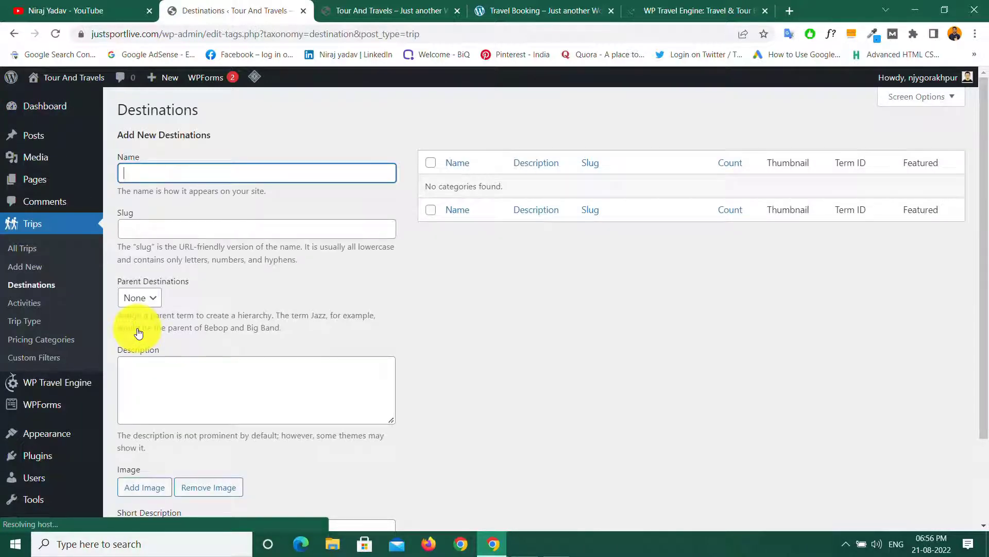
Step: Browse the demo site's Destination page listing Bhutan, London, Maldives, Nepal and Vietnam
click(549, 2)
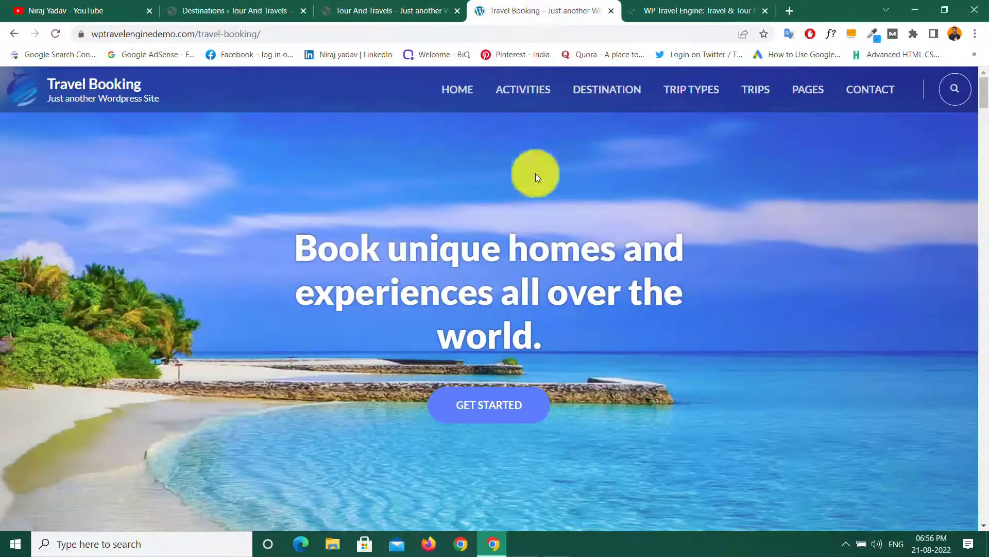
click(601, 91)
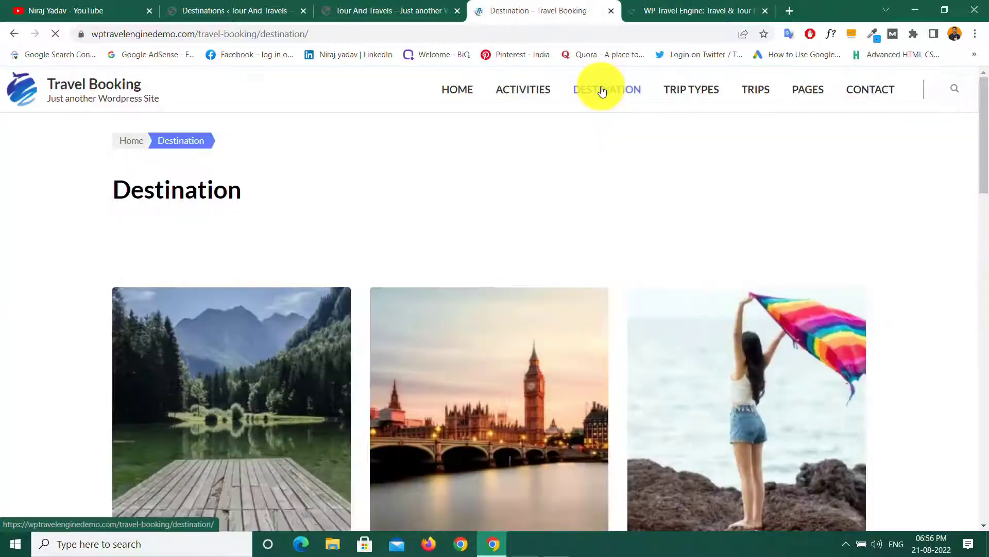
scroll(380, 215, down, 5)
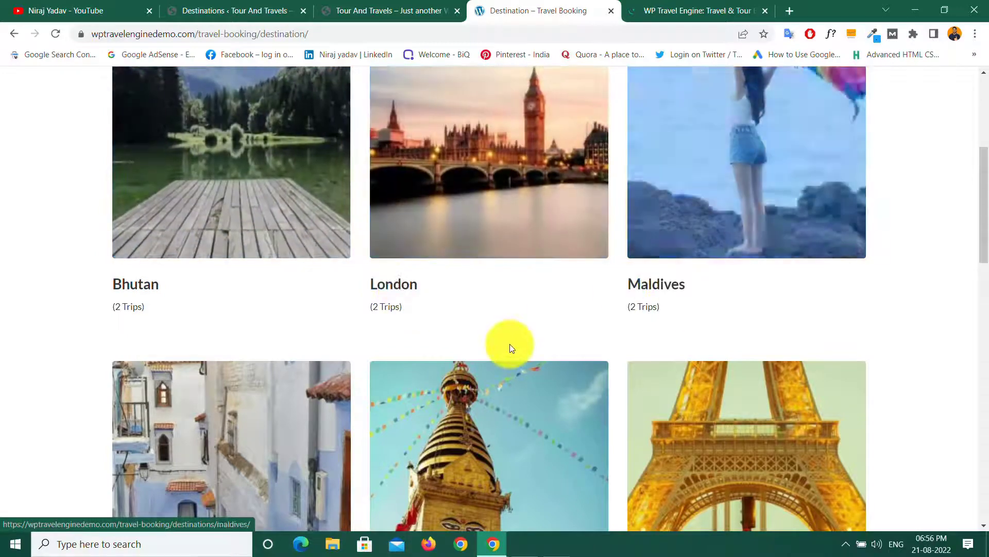
scroll(479, 344, down, 5)
scroll(555, 366, down, 10)
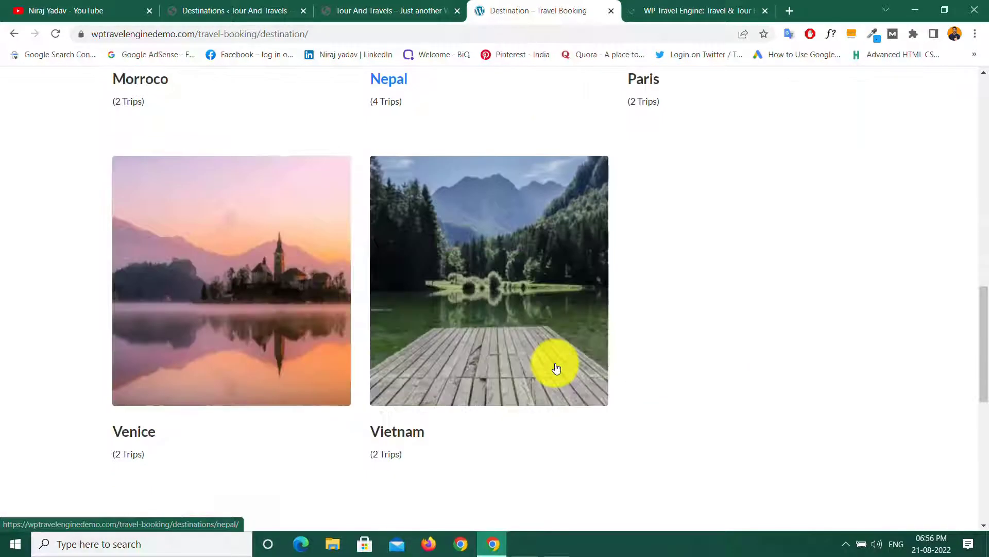
scroll(475, 314, up, 10)
scroll(449, 378, up, 10)
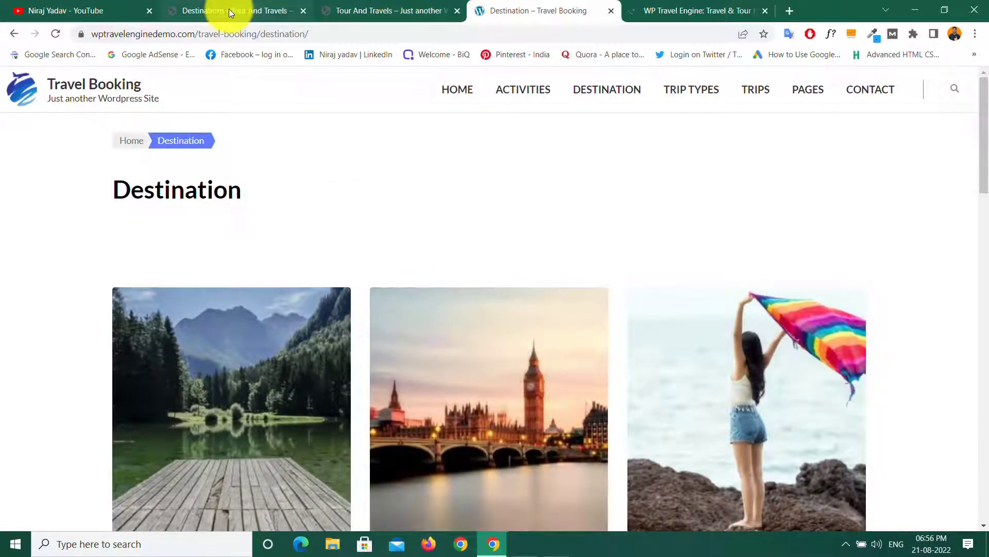
click(230, 11)
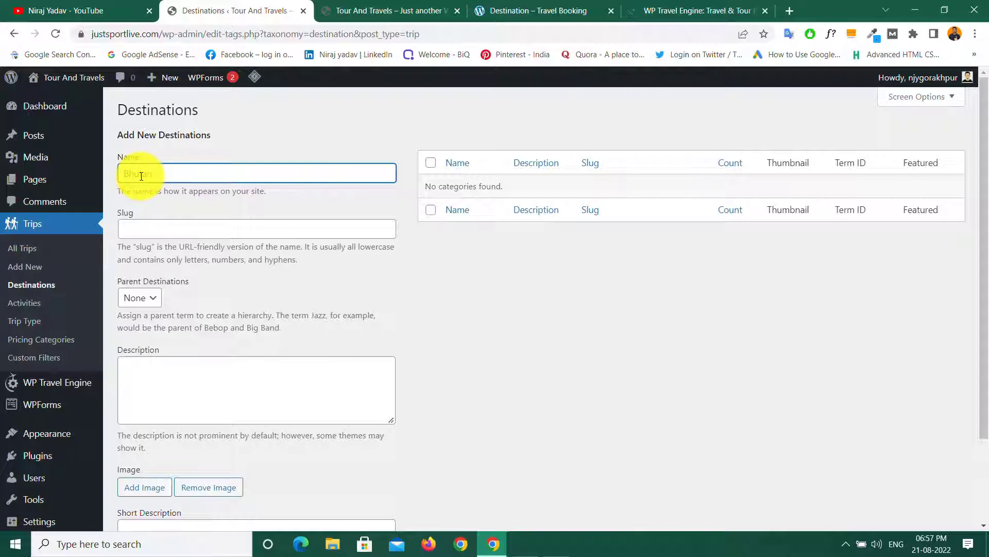
Step: Enter 'Bhutan' as the new destination's name and 'bhutan' as its slug
click(138, 229)
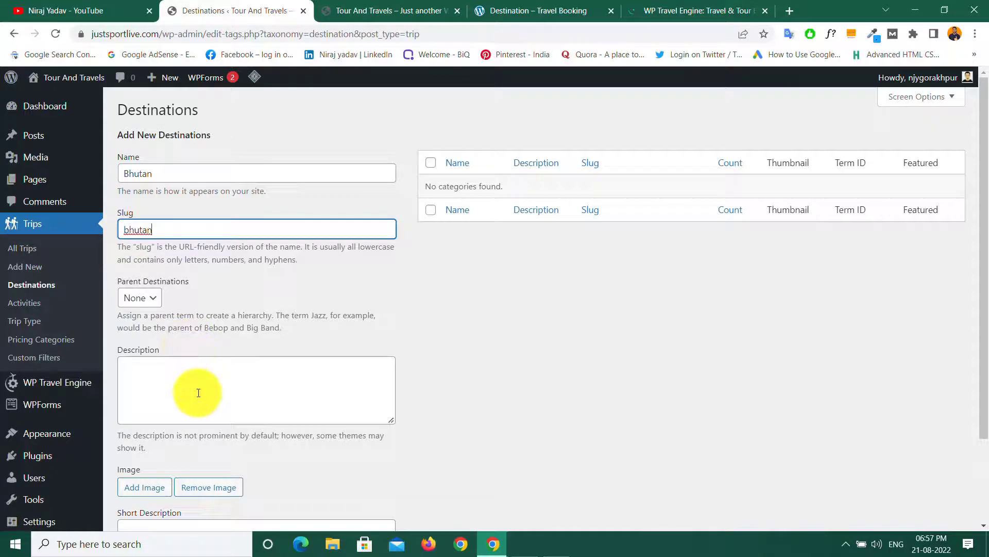
click(160, 383)
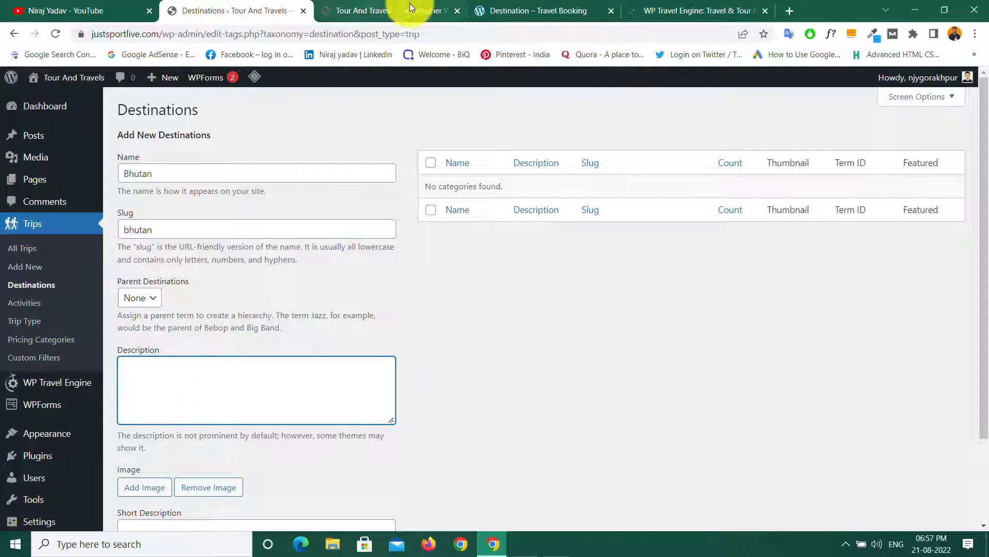
Step: Copy the introductory paragraph from the demo site's Bhutan destination page
click(519, 7)
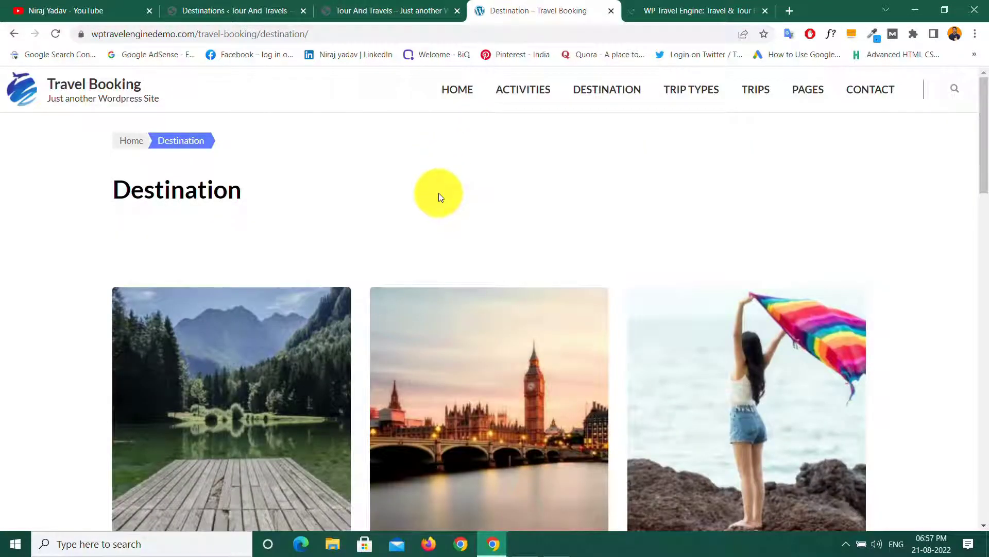
scroll(438, 192, down, 4)
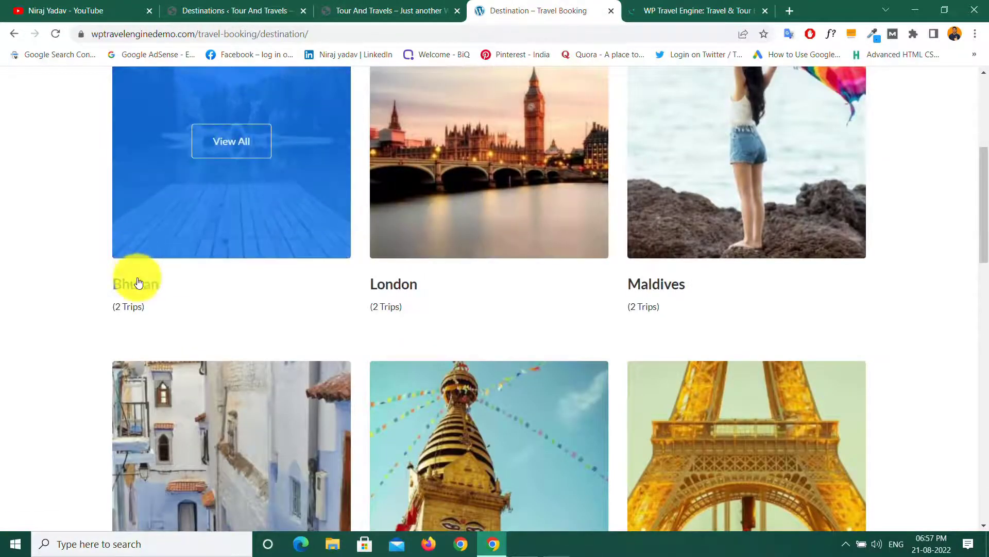
click(138, 283)
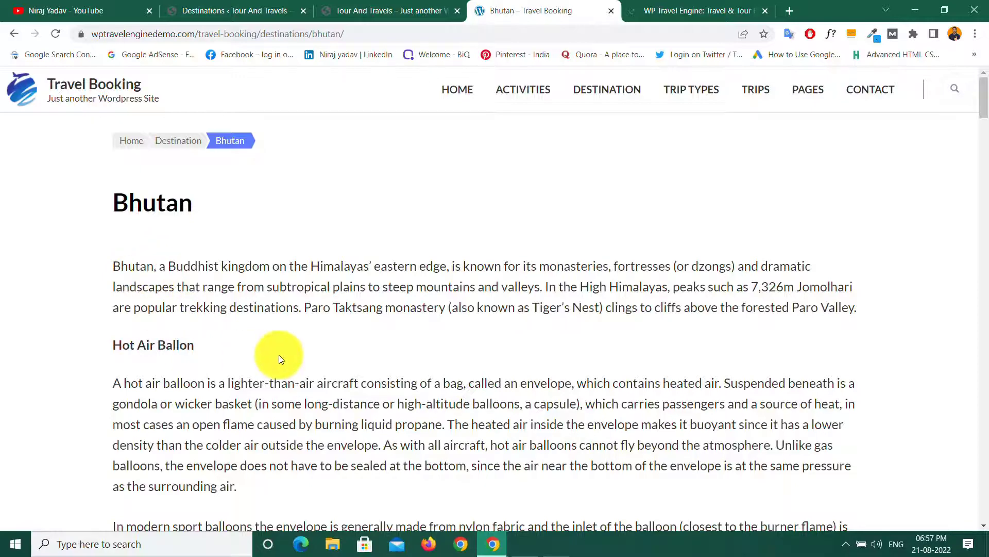
scroll(279, 356, down, 5)
scroll(279, 355, down, 5)
scroll(277, 351, up, 10)
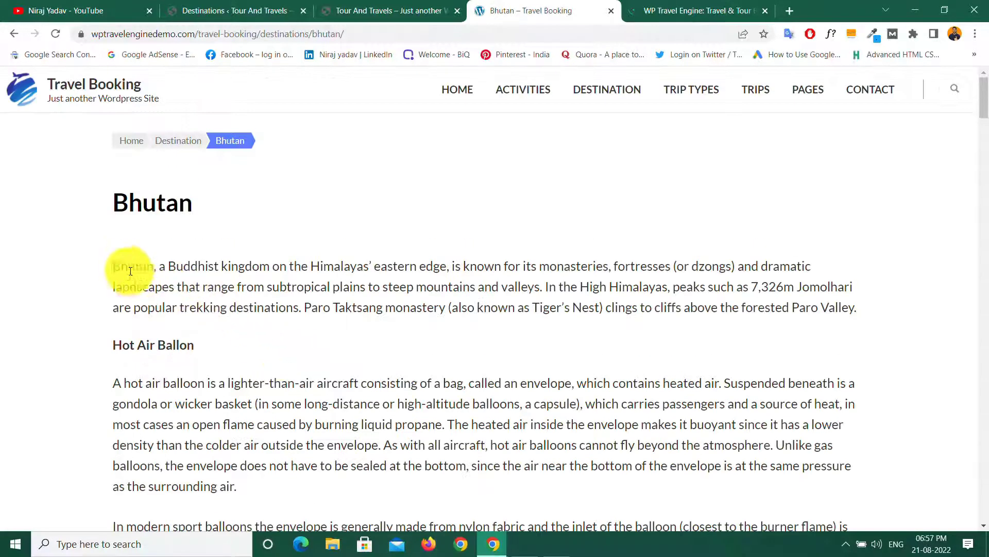
drag(116, 261, 871, 312)
key(ctrl+c)
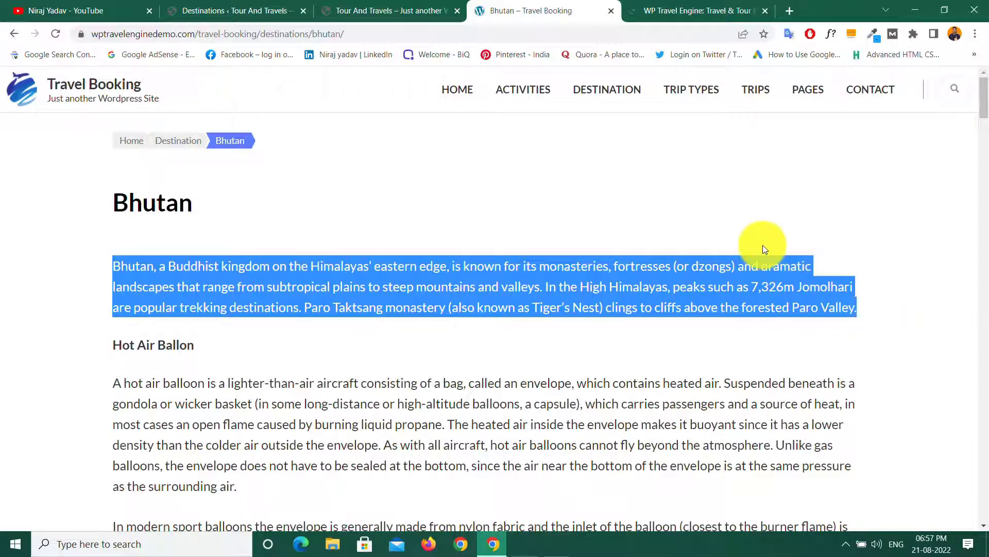
click(748, 216)
click(264, 4)
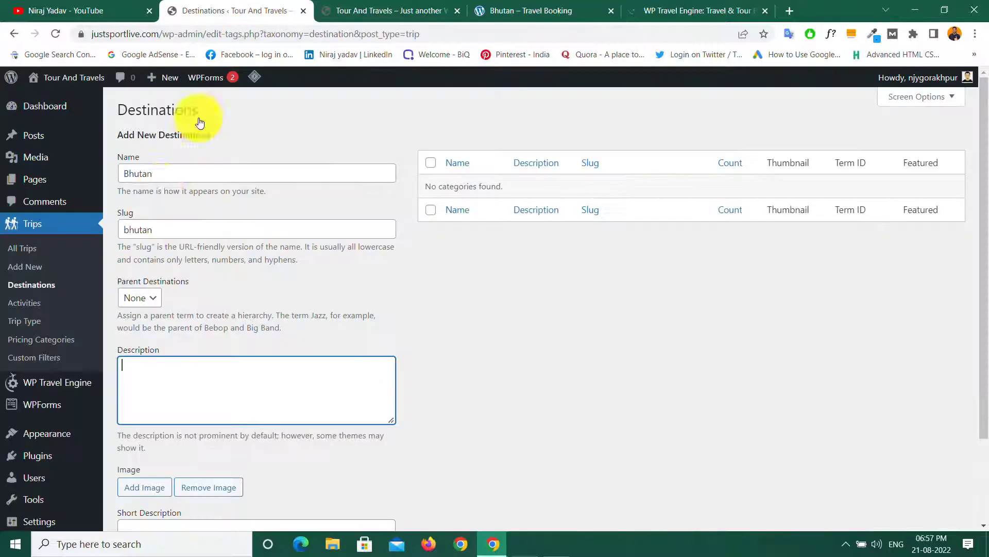
Step: Paste the copied Bhutan paragraph into the destination's Description field
right_click(141, 376)
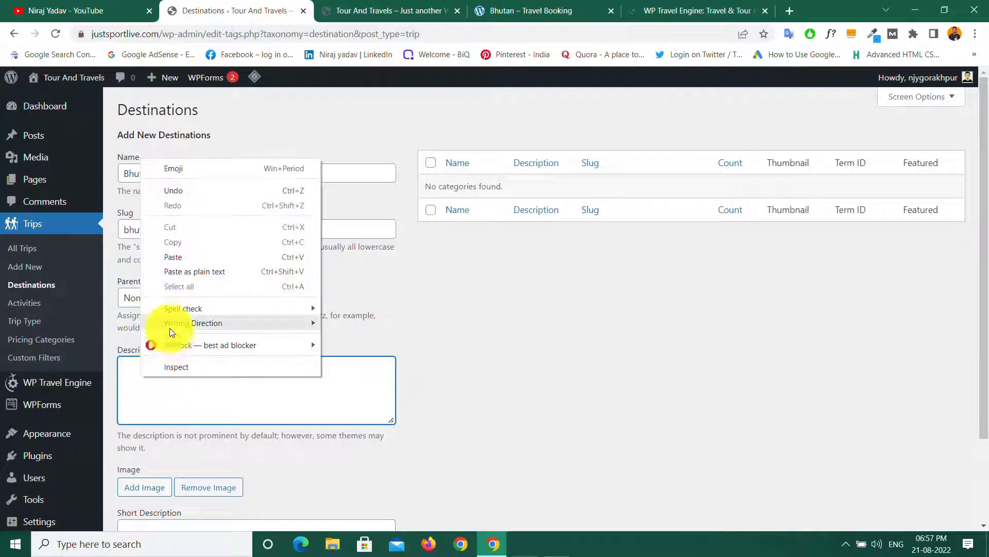
click(175, 255)
click(443, 360)
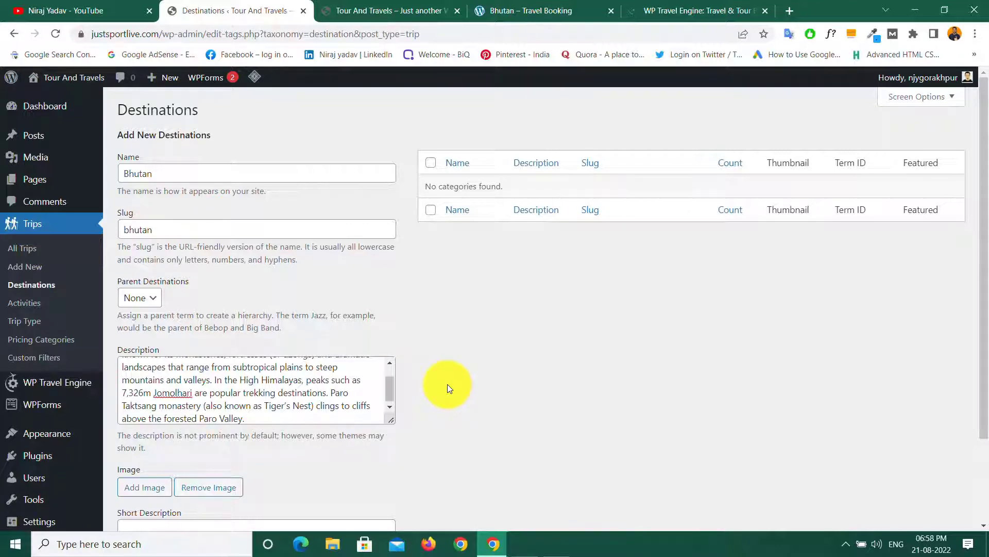
scroll(447, 385, down, 2)
click(143, 387)
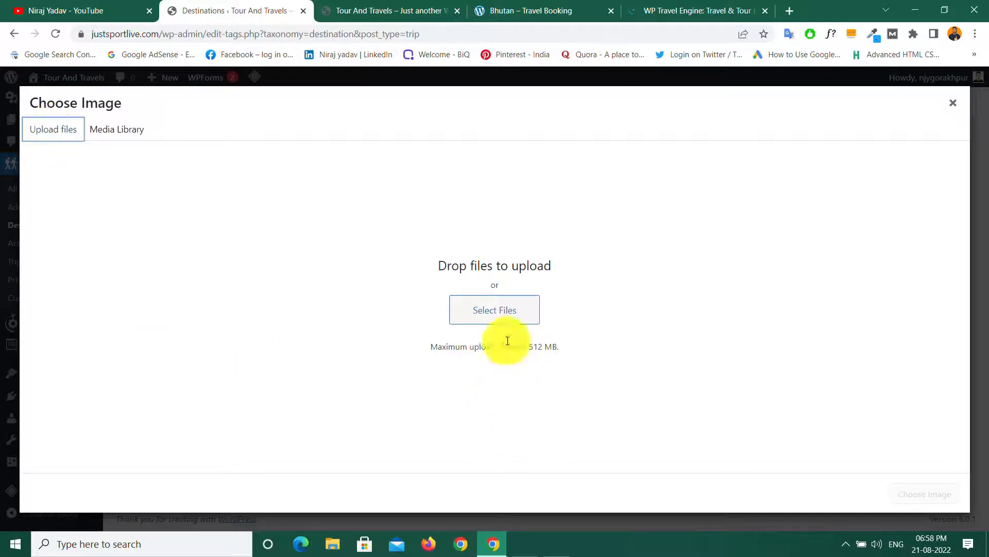
Step: Choose Select Files in the Choose Image dialog to browse the computer for an image
click(497, 313)
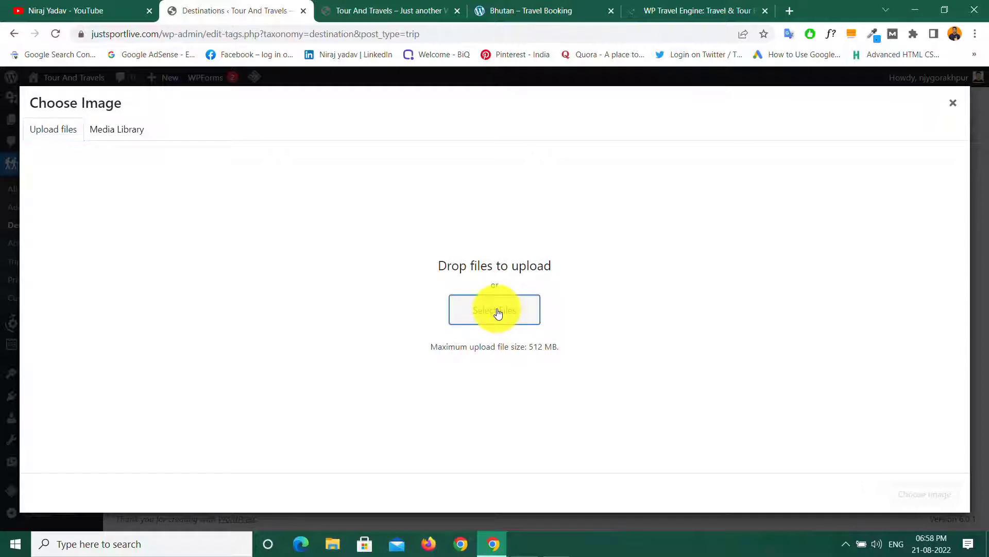
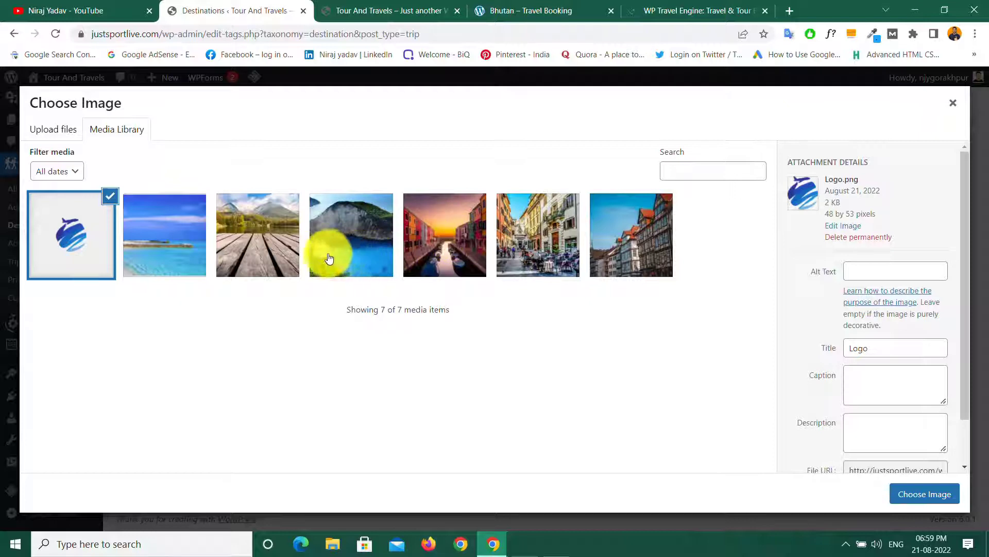
Step: Select the wooden-pier mountain photo and enter 'bhutan' as its alt text
click(259, 246)
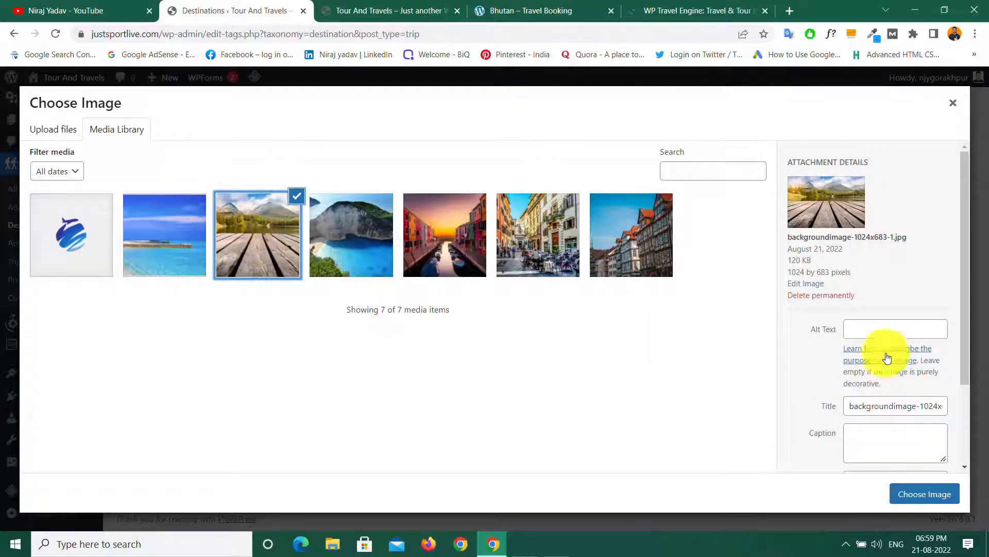
click(877, 329)
click(877, 436)
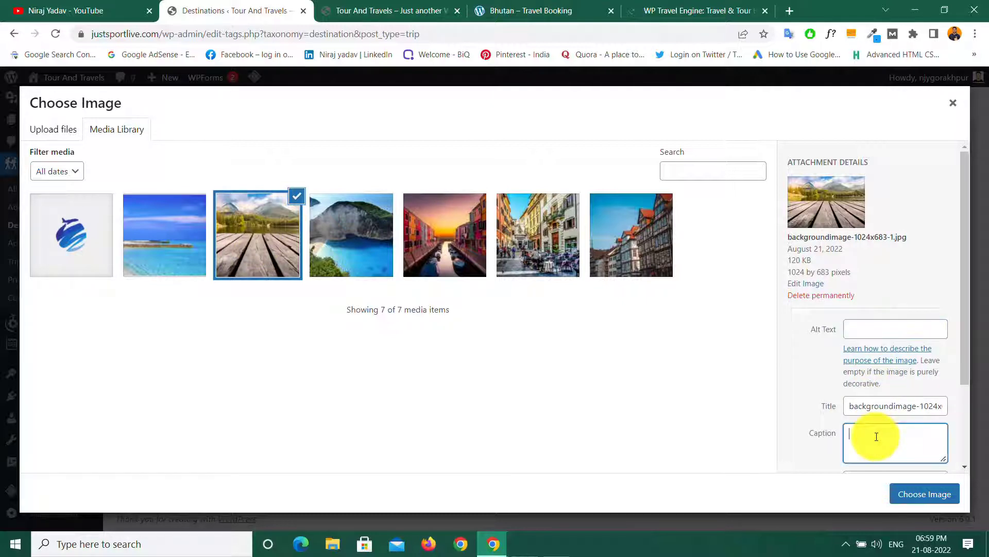
scroll(876, 437, down, 2)
click(864, 383)
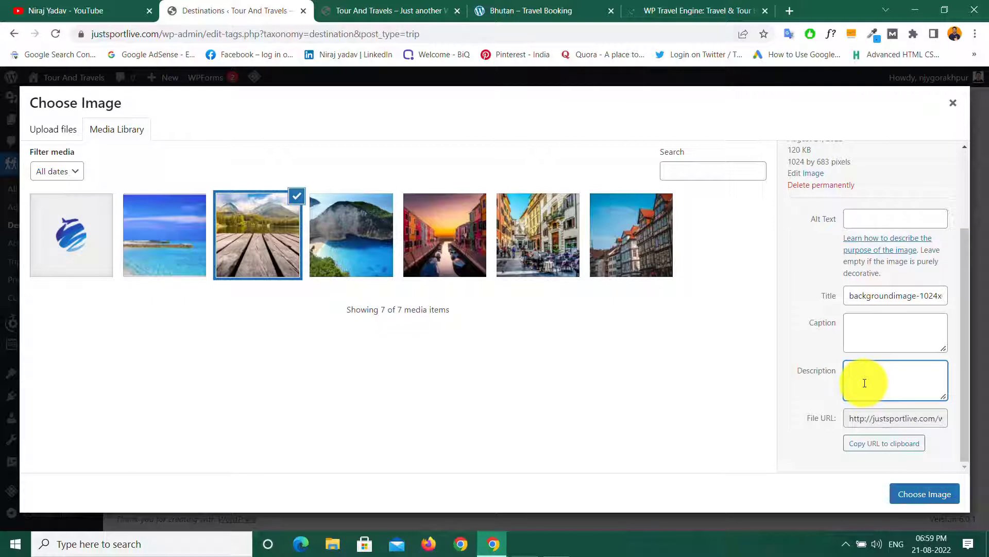
scroll(863, 382, up, 2)
click(869, 330)
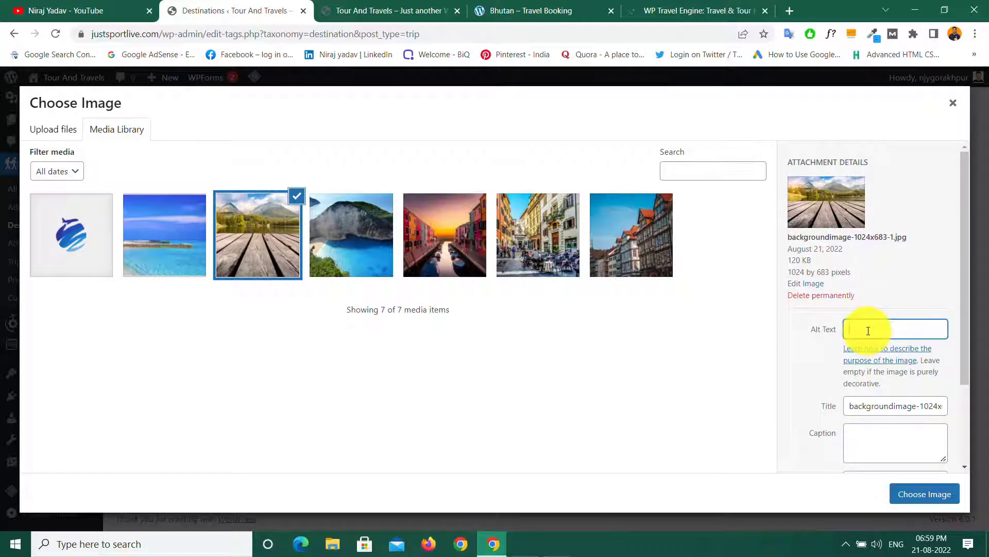
text(bhutan)
Step: Copy 'bhutan' into the caption and description, then use the photo as the destination image
double_click(868, 330)
key(ctrl+c)
click(873, 451)
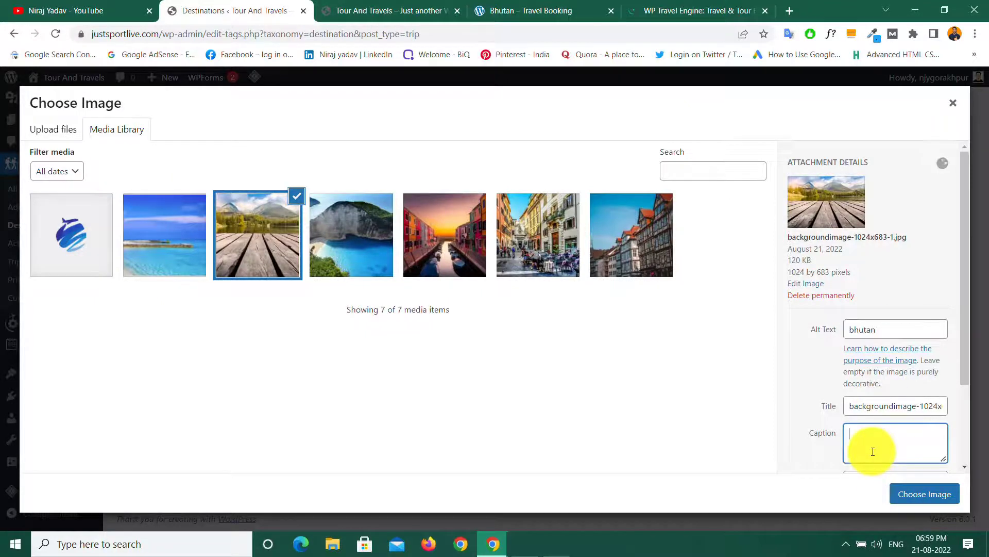
key(ctrl+v)
scroll(879, 332, down, 2)
click(881, 373)
key(ctrl+v)
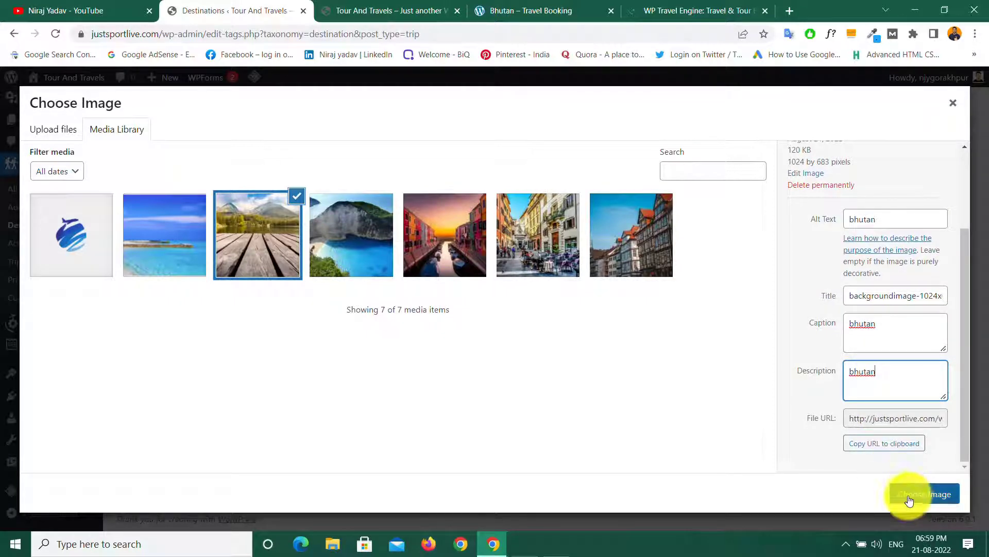
click(912, 494)
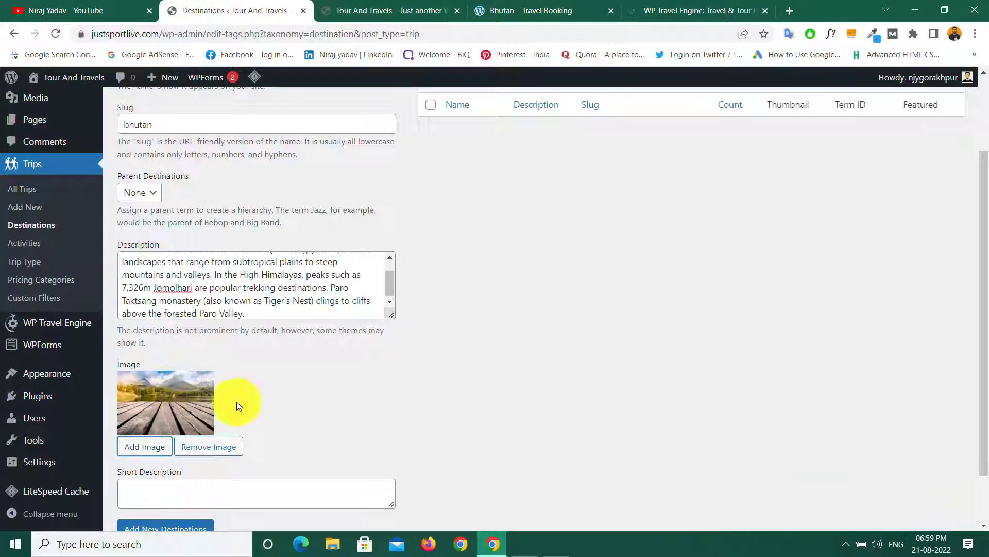
Step: Add Bhutan as a new destination, then return to the demo site's Bhutan tab
scroll(257, 407, down, 2)
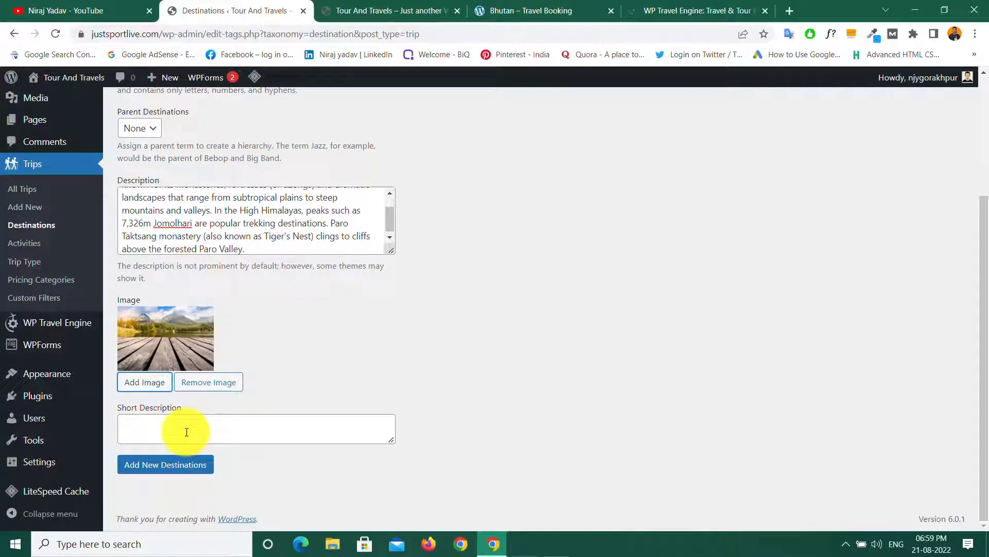
click(166, 467)
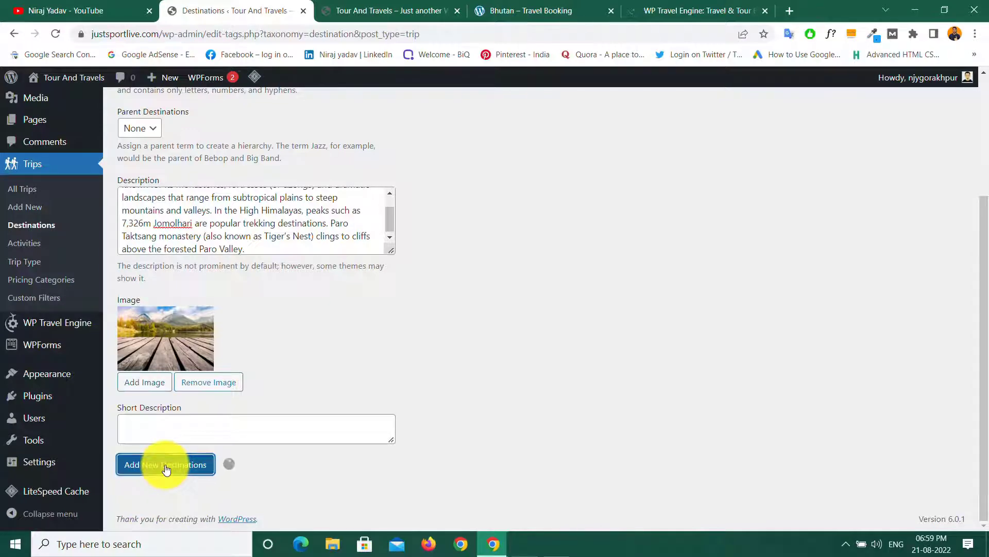
scroll(449, 388, up, 1)
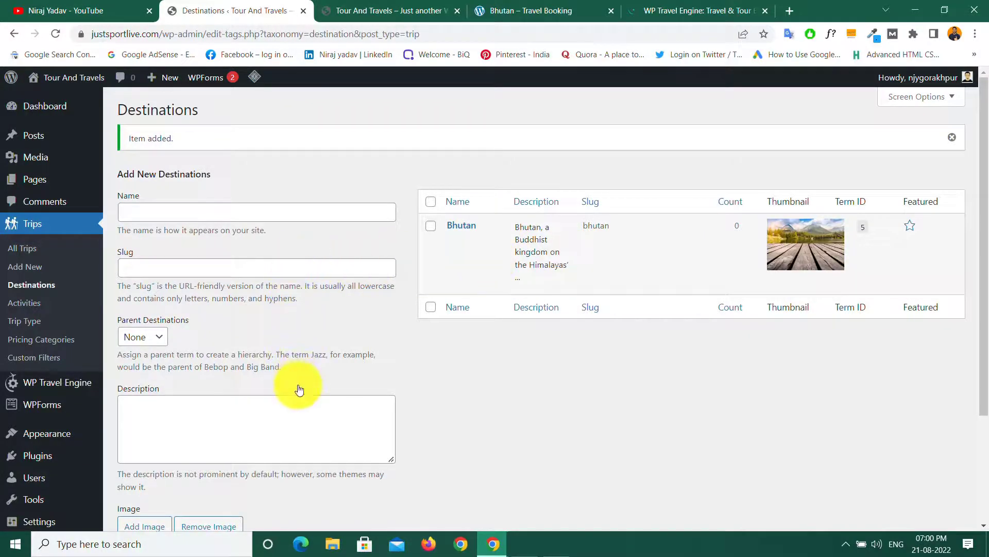
click(537, 6)
Step: Browse the demo site's Destination listing of cards like Bhutan, London, Maldives and Nepal
click(593, 96)
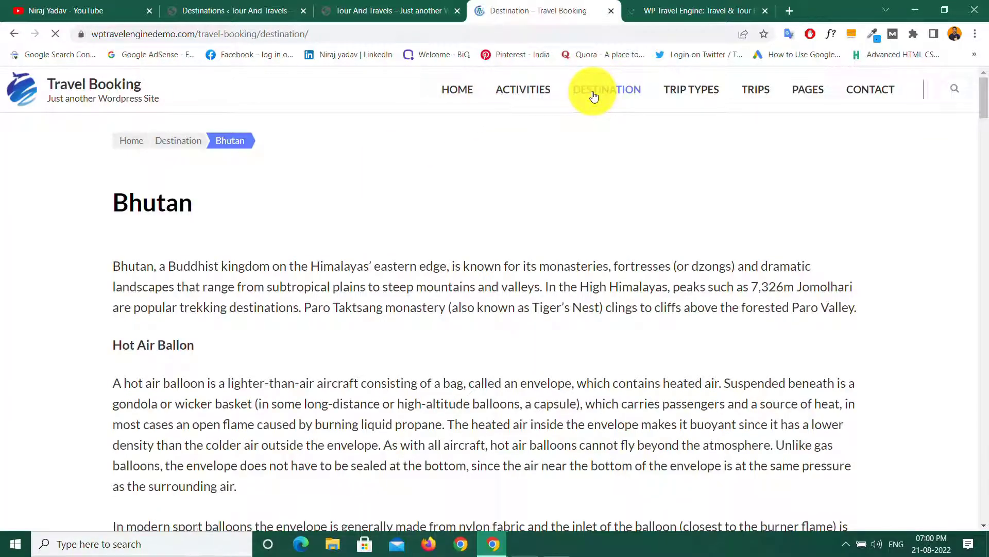
scroll(345, 274, down, 5)
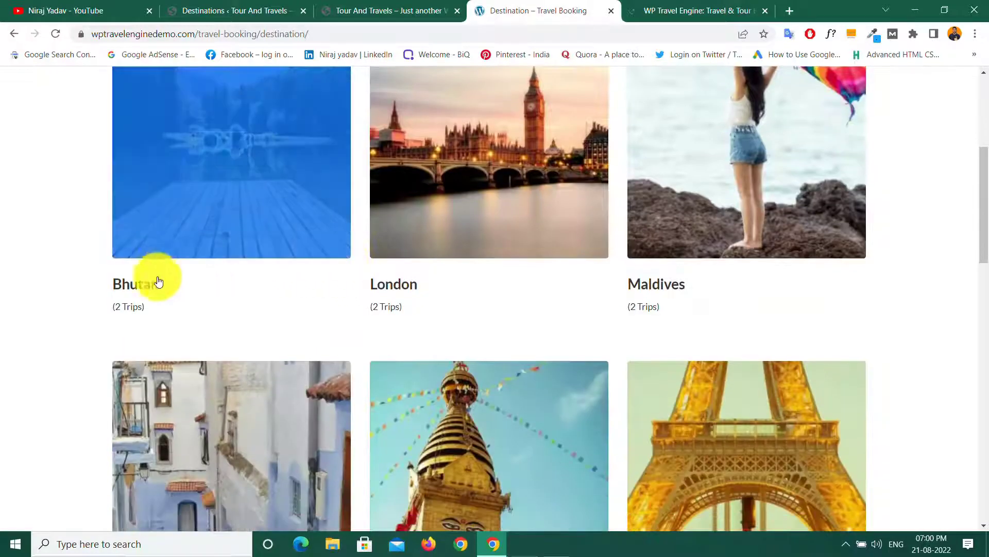
scroll(520, 320, down, 5)
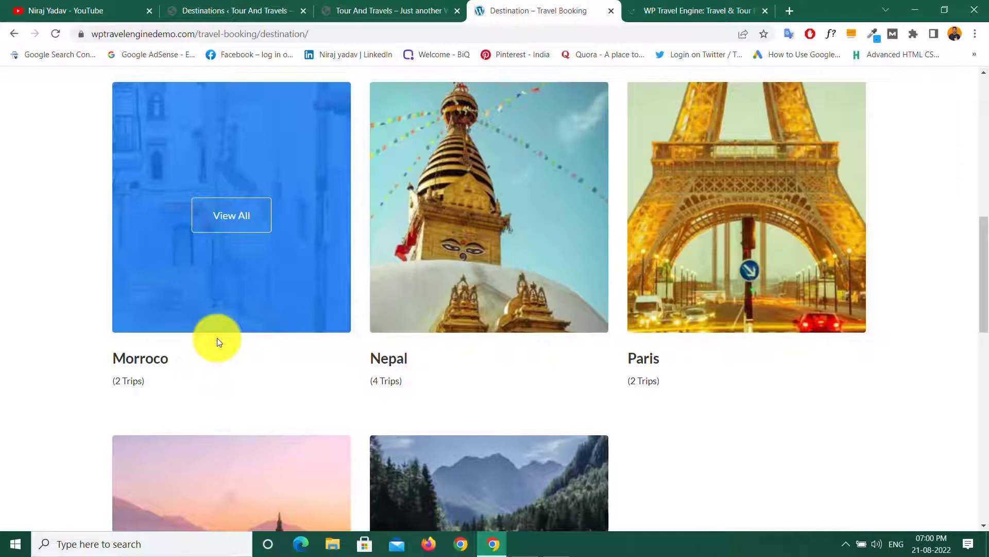
scroll(219, 341, up, 5)
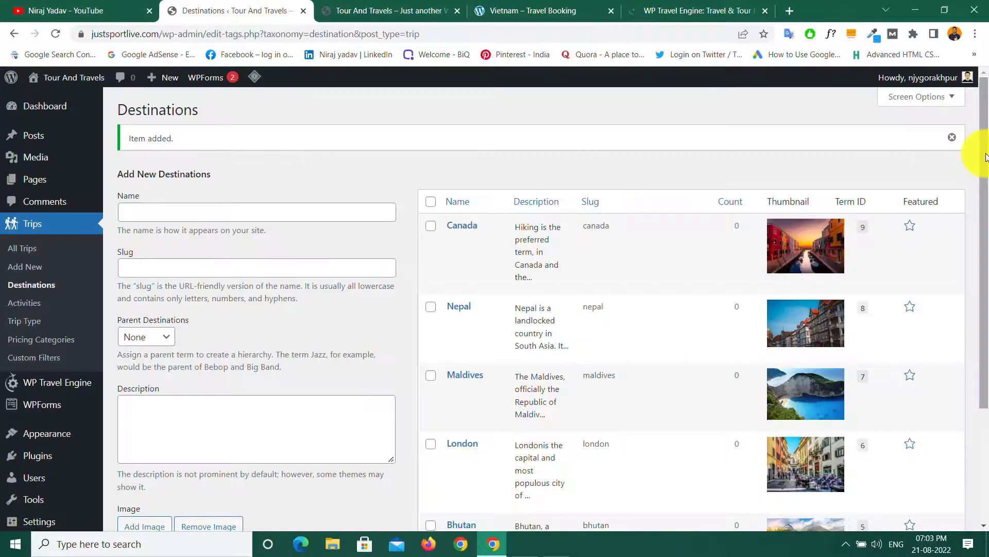
Step: Review the five listed destinations, then bring up the demo site's Vietnam page
drag(986, 157, 986, 213)
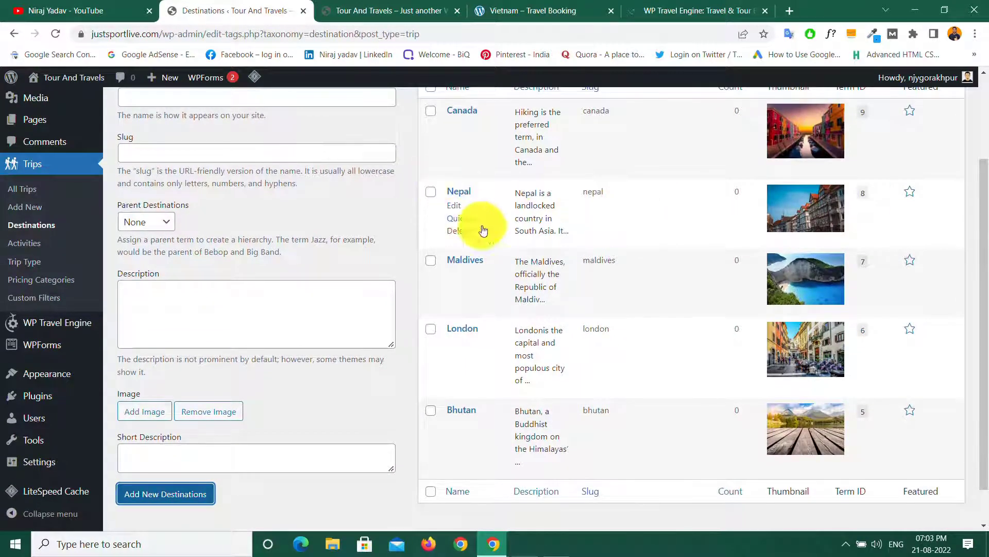
scroll(596, 288, up, 3)
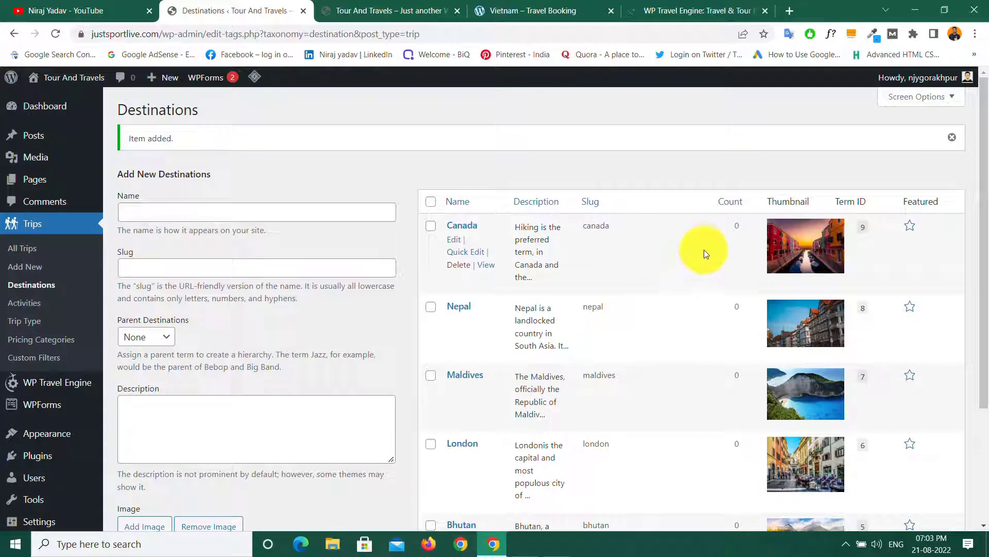
scroll(684, 311, down, 3)
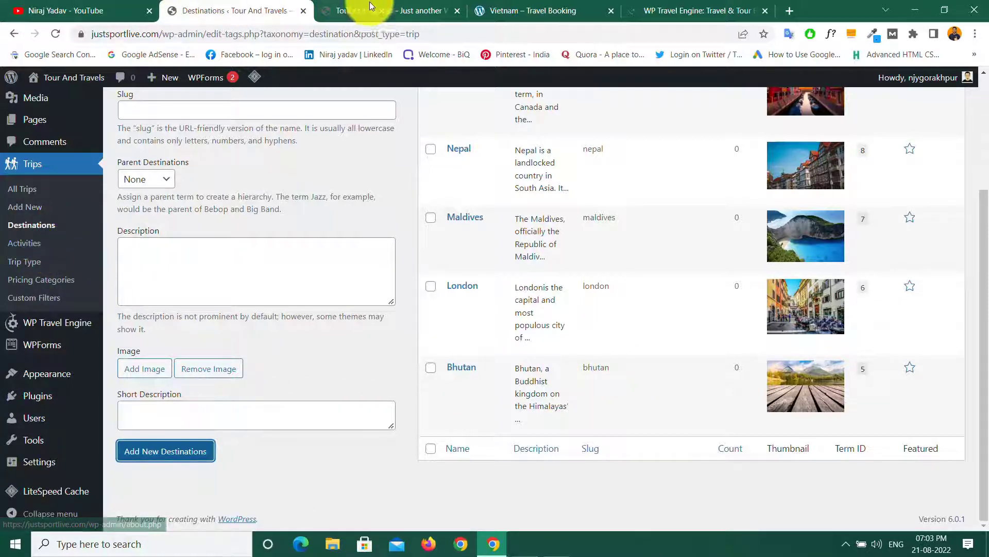
click(508, 6)
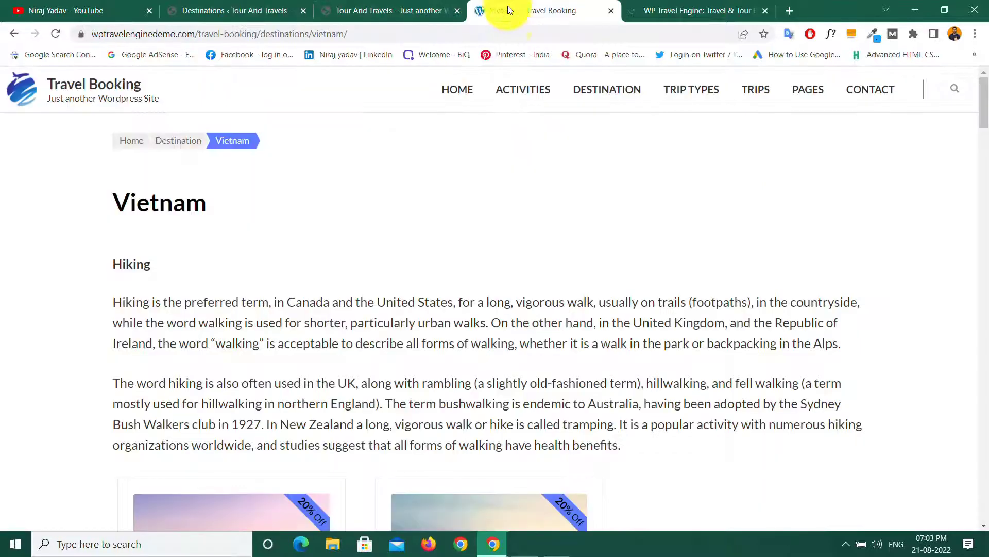
Step: Browse the demo site's Activities categories, then go back to the Destinations admin page
click(519, 92)
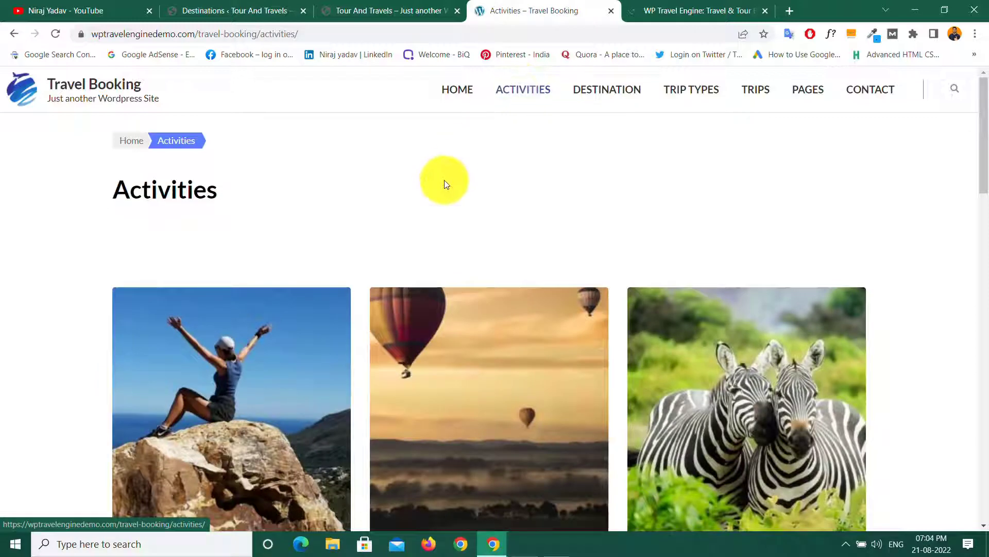
scroll(444, 180, down, 5)
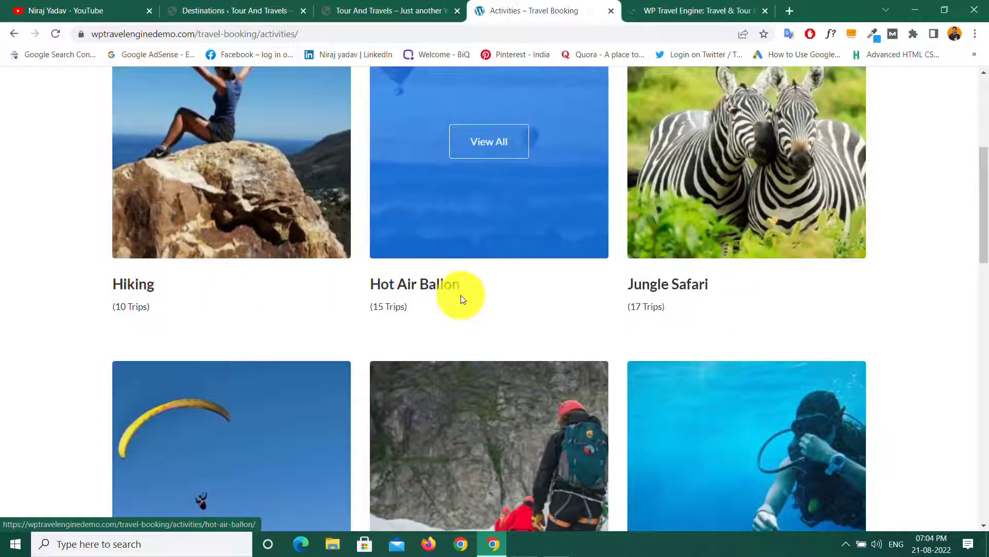
scroll(516, 294, down, 5)
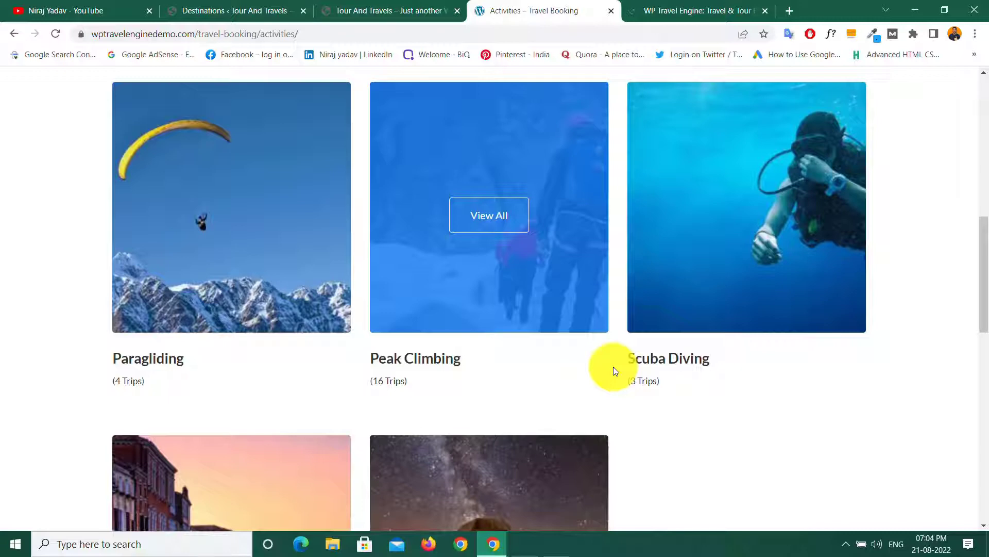
scroll(431, 397, down, 5)
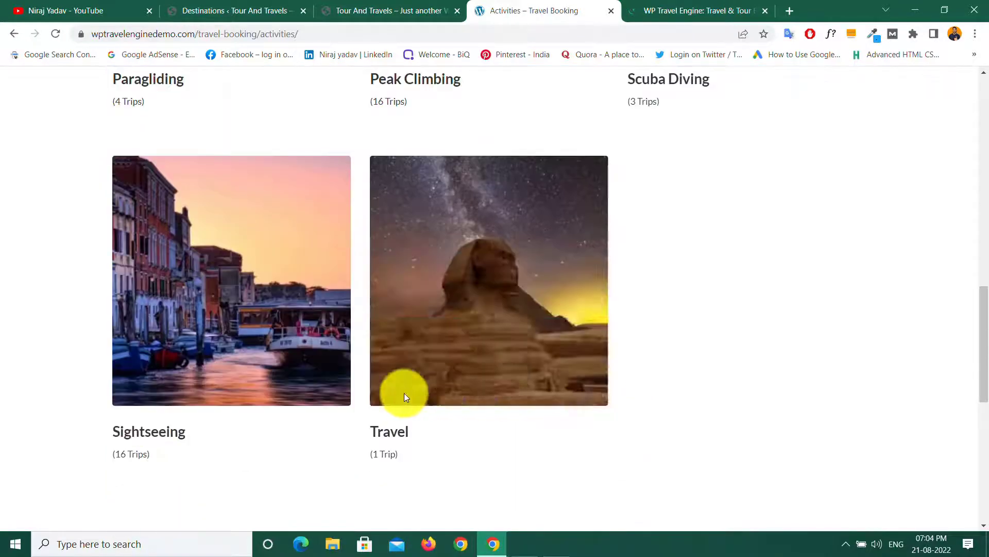
scroll(481, 419, up, 15)
mouse_move(481, 419)
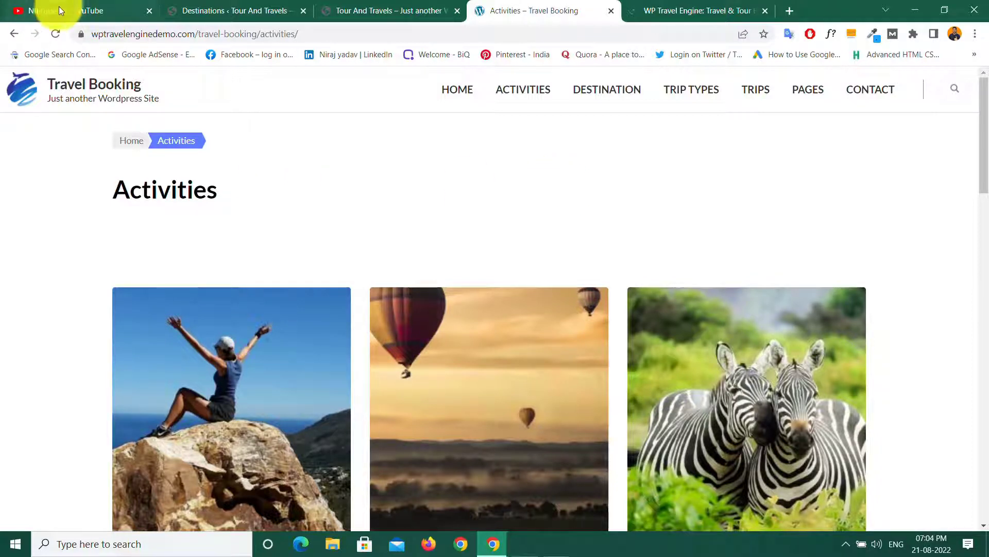
click(226, 10)
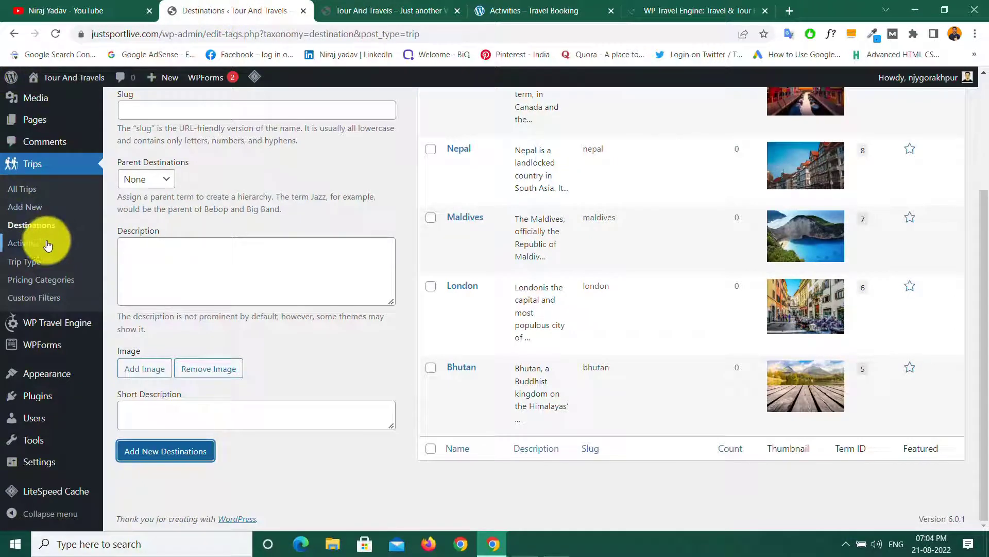
Step: Open the Activities admin page under Trips
click(26, 249)
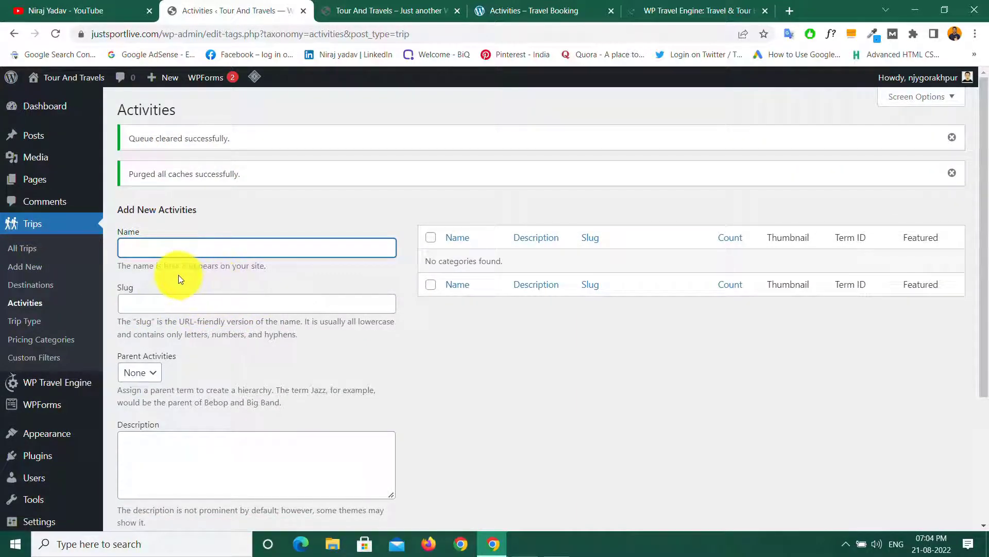
scroll(178, 274, down, 3)
scroll(195, 247, up, 3)
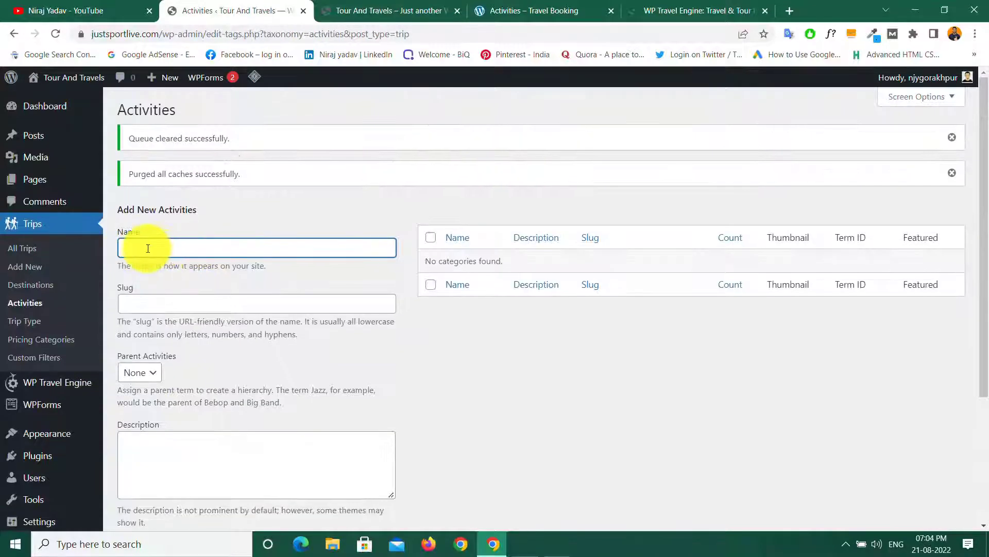
scroll(208, 314, down, 3)
scroll(209, 317, down, 1)
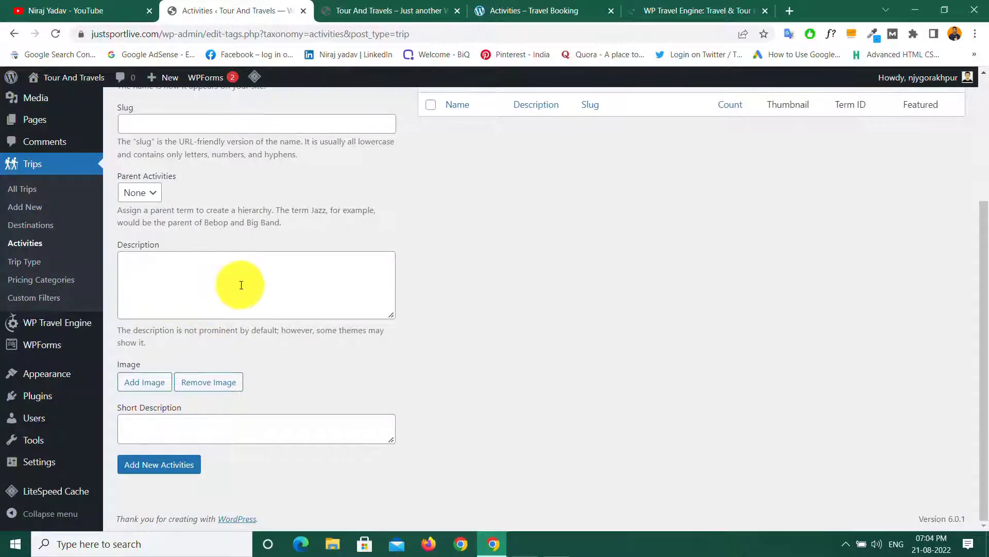
Step: Name the new activity 'Hiking', then switch to the demo site's Activities page
click(174, 473)
scroll(239, 395, up, 3)
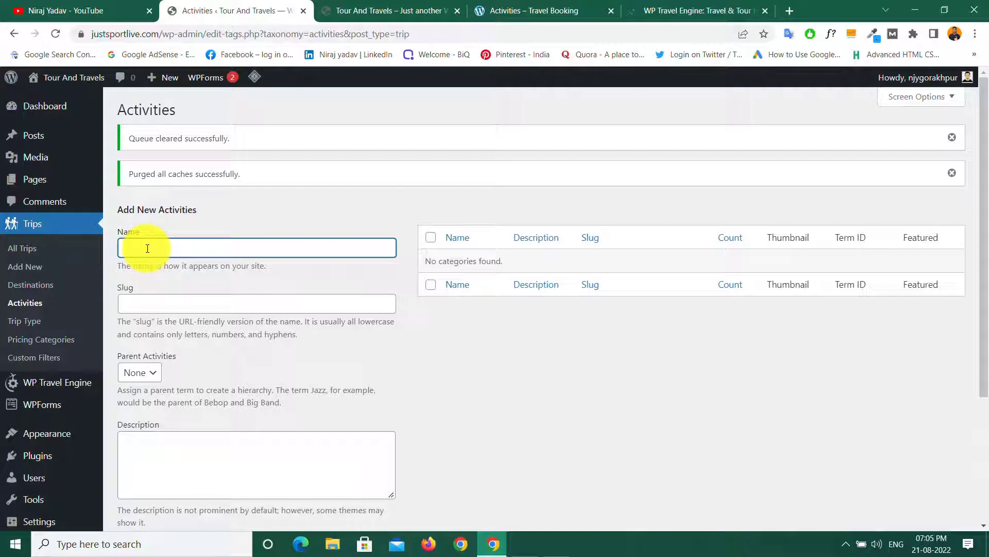
text(Hiking)
click(160, 304)
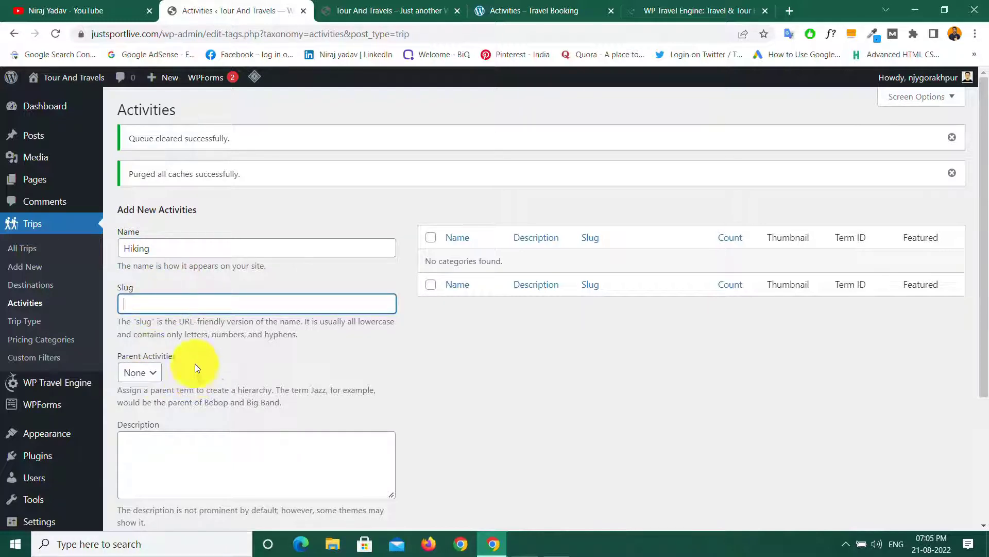
scroll(202, 282, down, 4)
click(162, 285)
click(528, 2)
scroll(499, 171, down, 4)
click(134, 288)
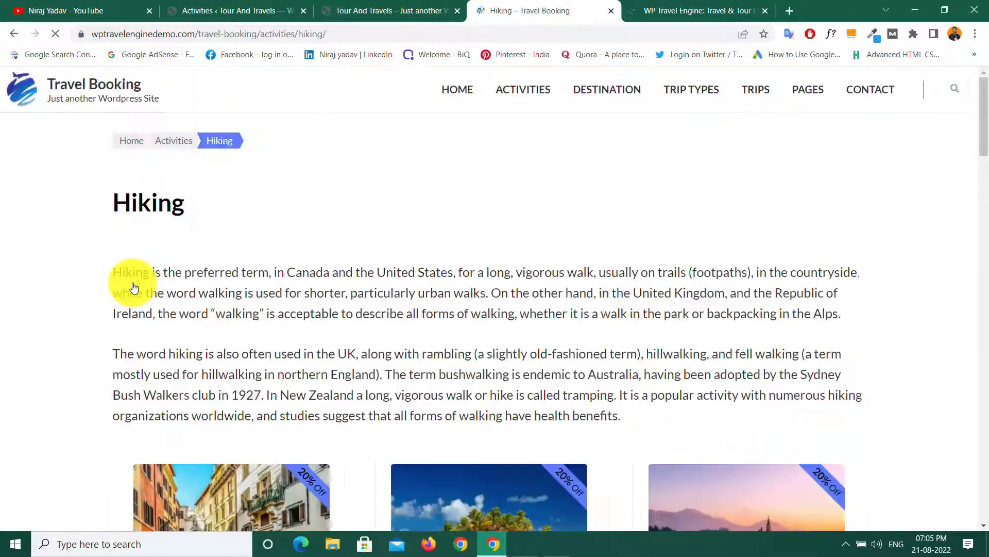
drag(113, 272, 857, 310)
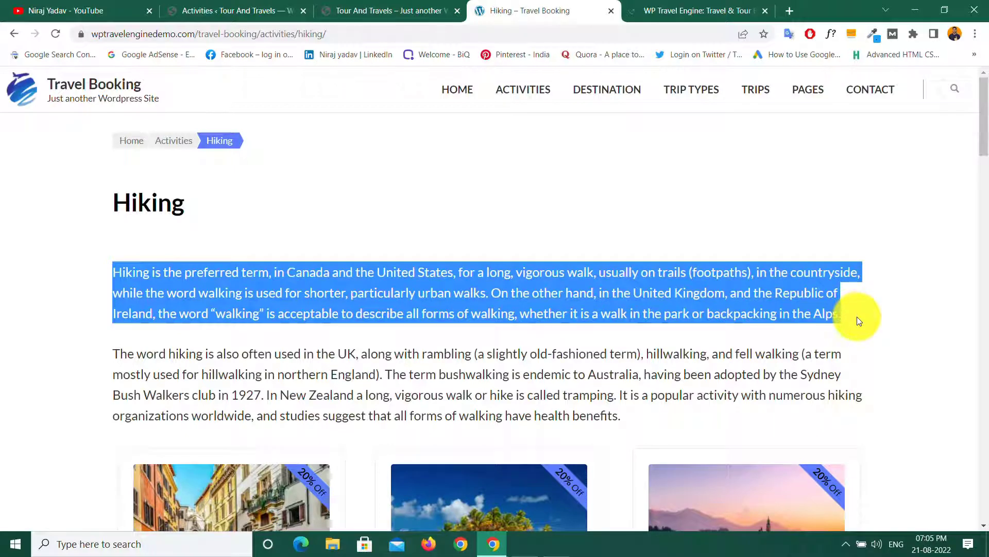
click(858, 317)
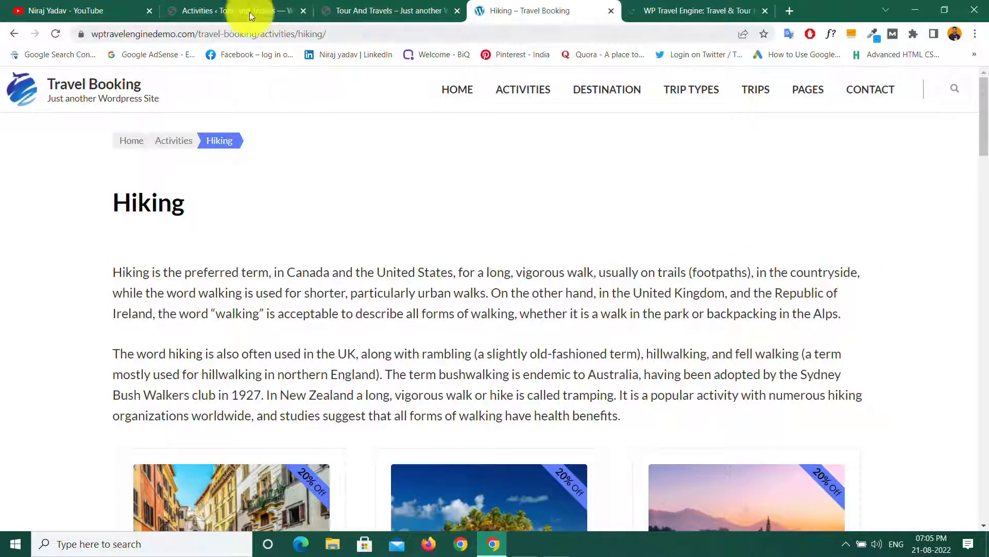
Step: Paste the hiking description and set the cliff-beach photo as the activity image
click(220, 7)
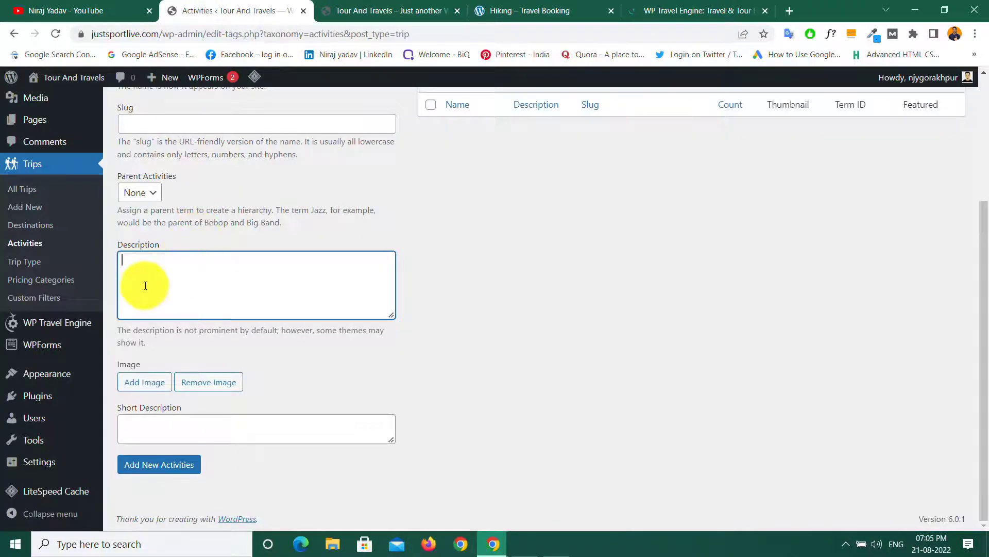
key(ctrl+v)
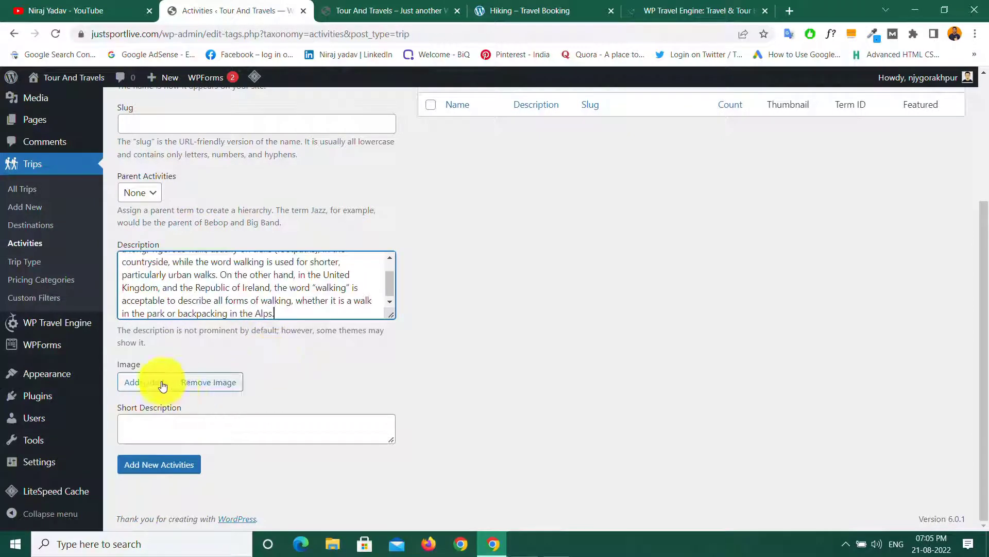
click(137, 384)
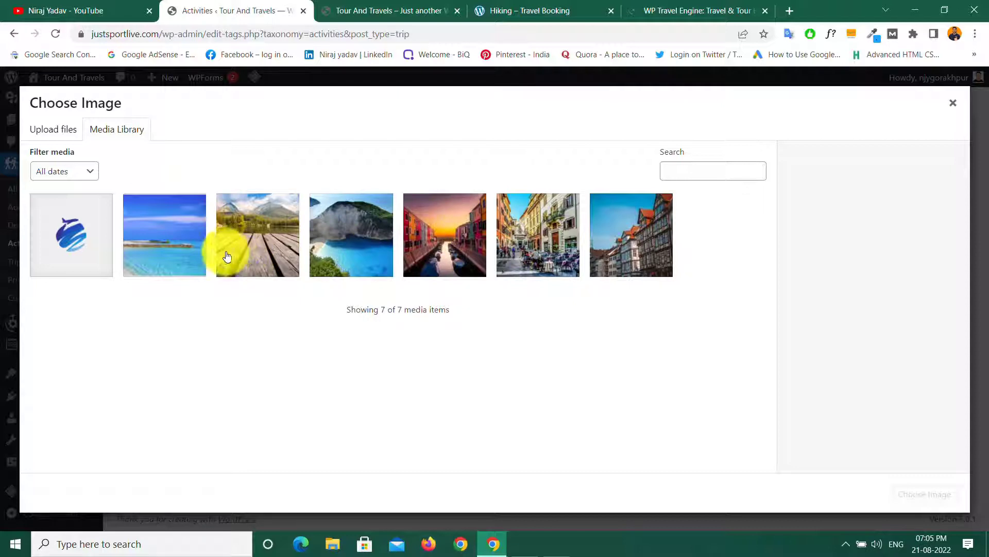
click(346, 248)
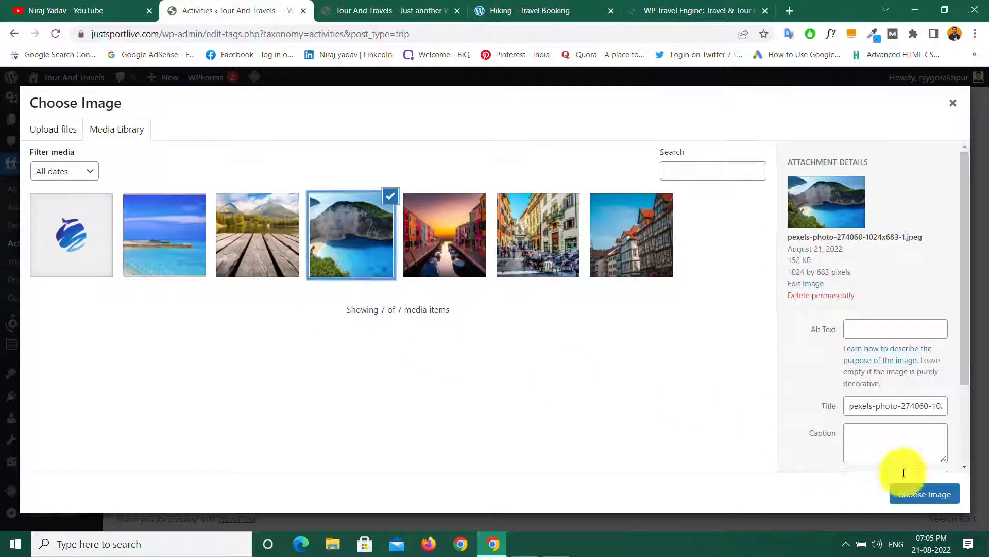
click(935, 495)
Step: Save the new Hiking activity and check it in the list
scroll(242, 392, down, 1)
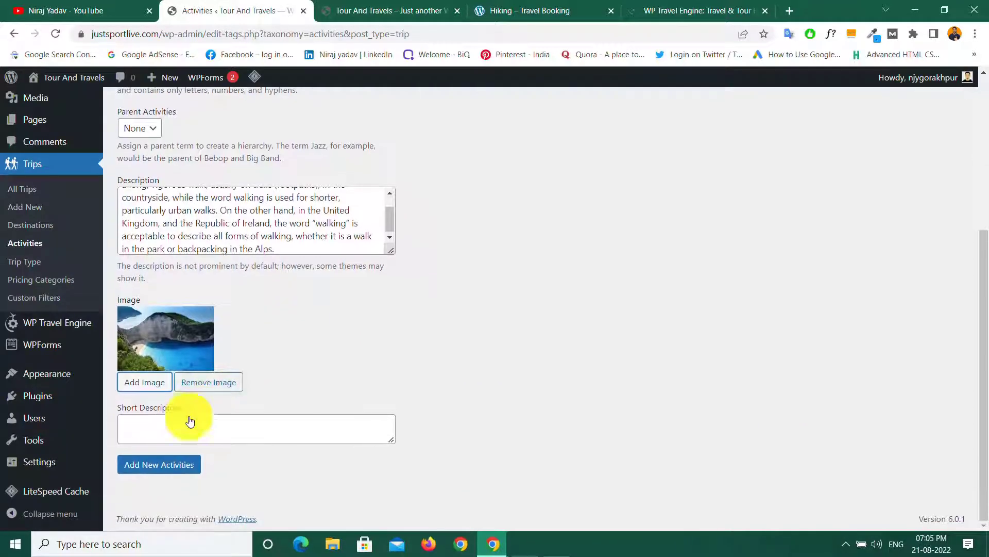
click(159, 465)
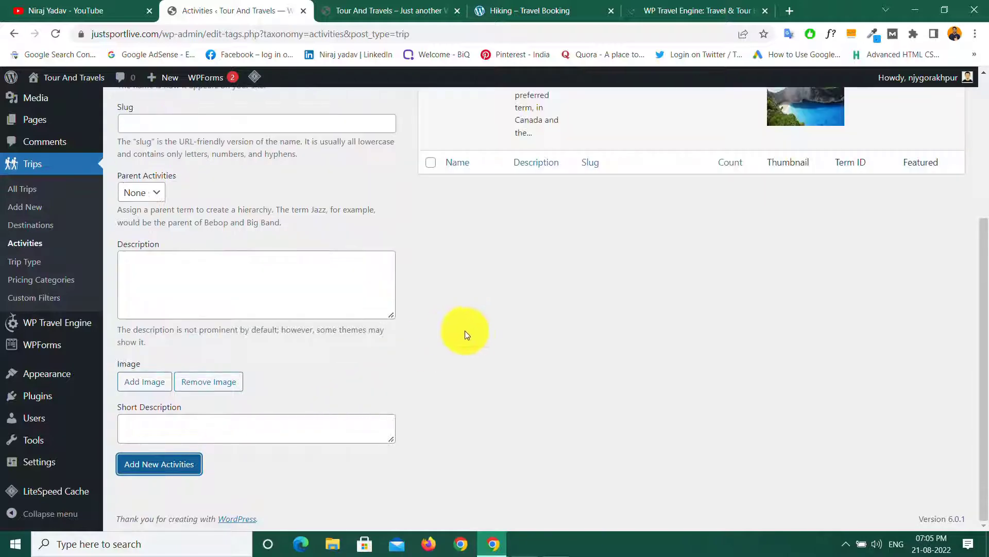
scroll(464, 331, up, 4)
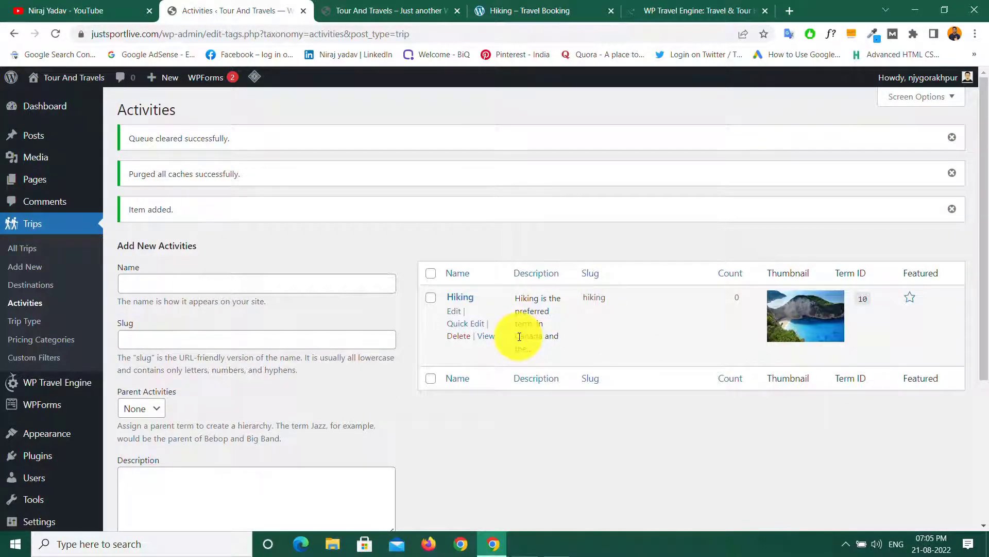
scroll(519, 336, down, 4)
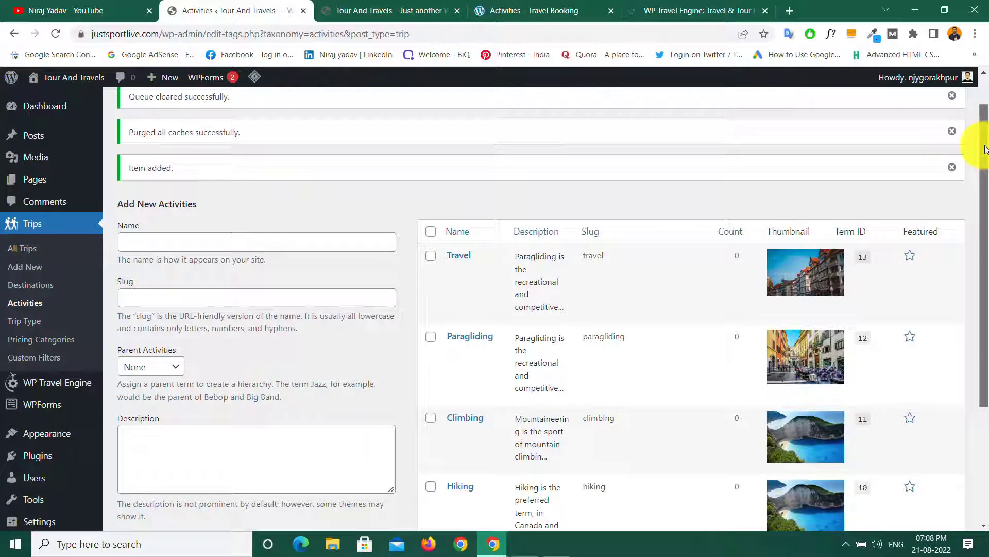
Step: Look over Travel, Paragliding, Climbing and Hiking, then open the Trip Type admin page
drag(986, 148, 978, 197)
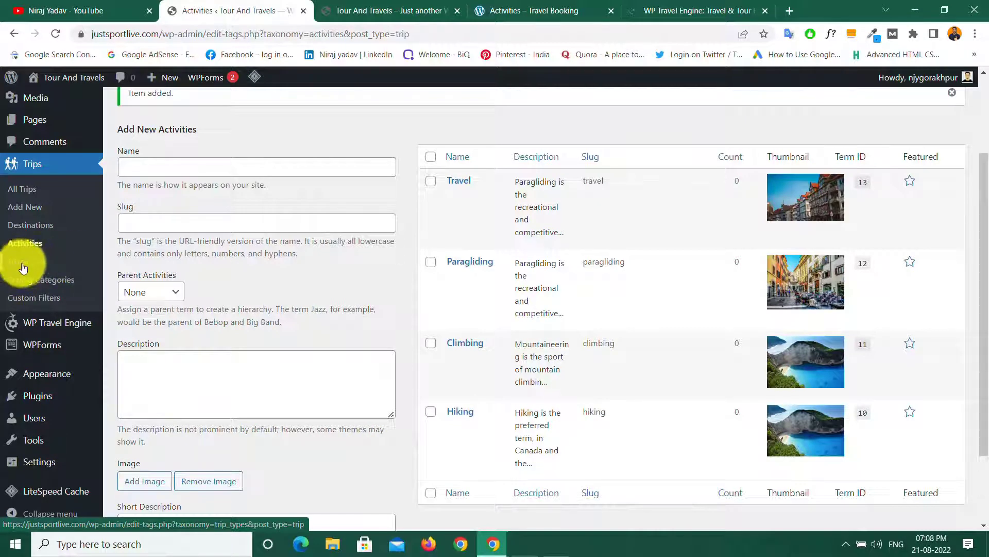
click(25, 266)
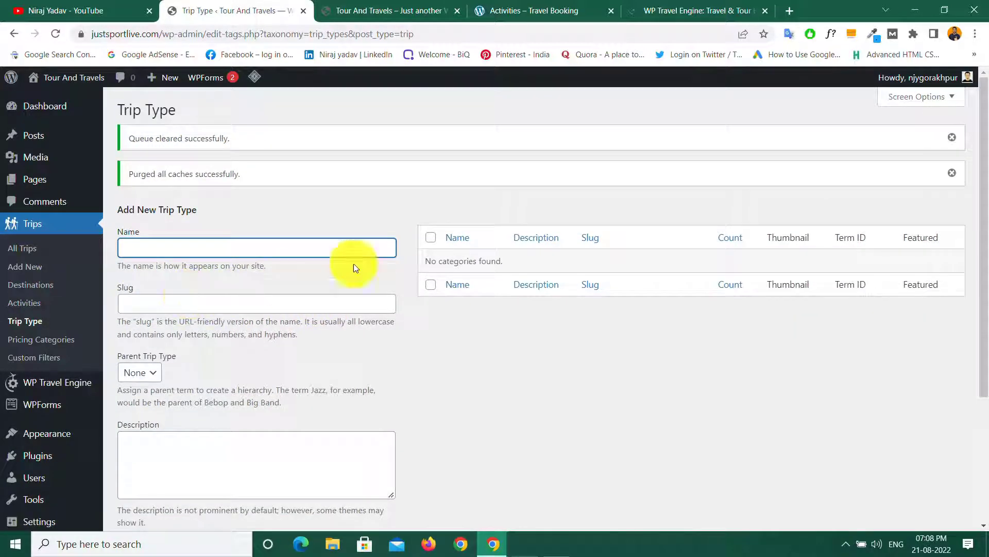
Step: Glance over the empty Add New Trip Type form, then return to the demo Activities page
scroll(727, 400, down, 3)
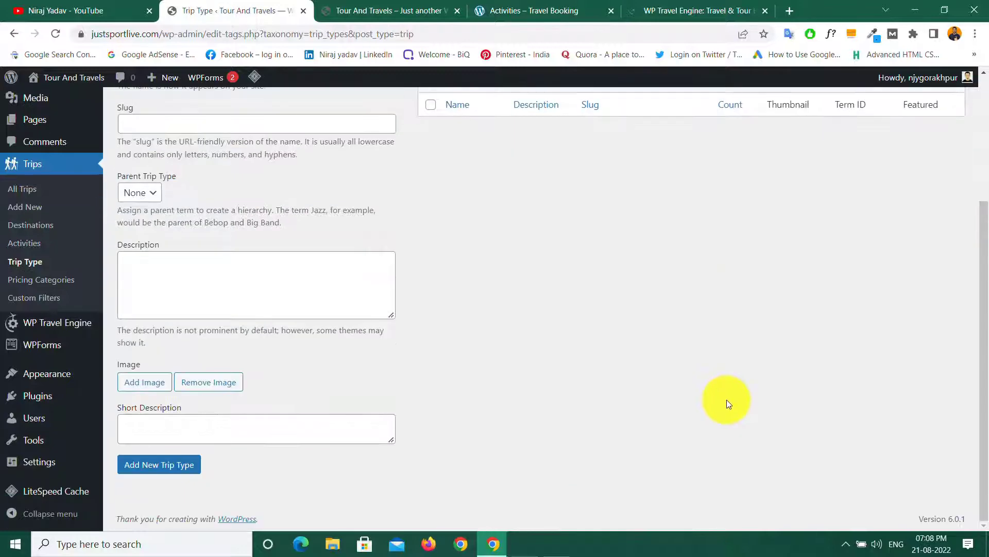
scroll(727, 400, up, 3)
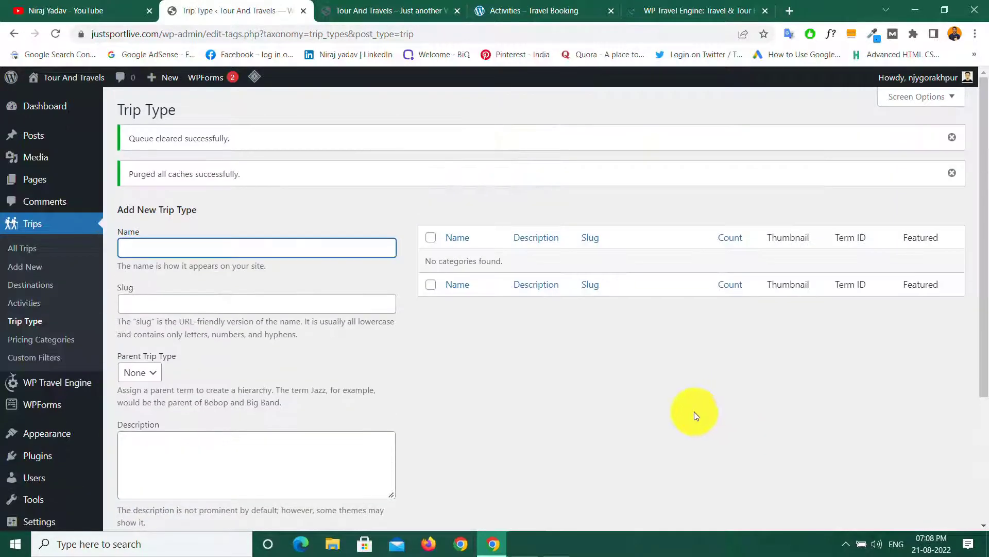
click(528, 10)
scroll(403, 264, up, 15)
scroll(403, 263, up, 1)
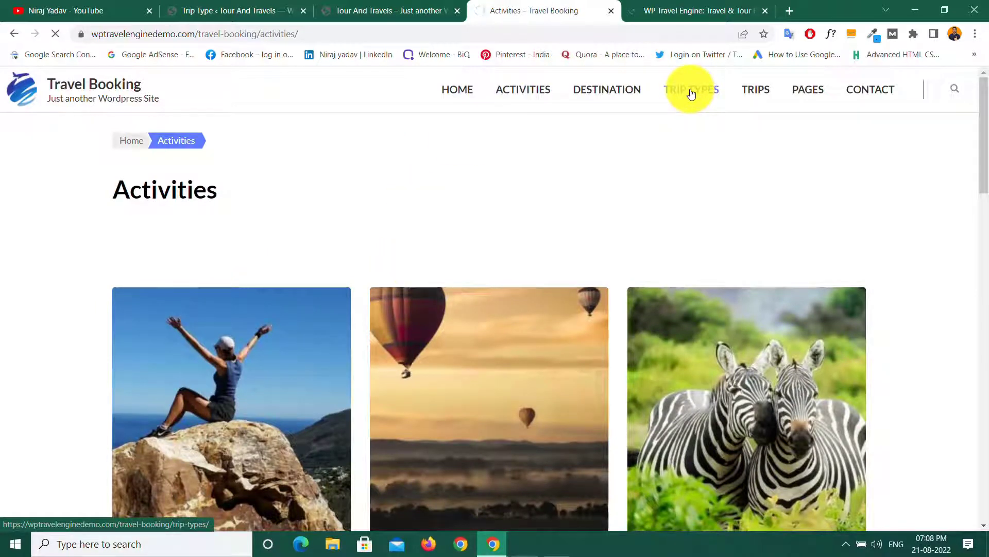
Step: Open the demo's Child-friendly trip type and paste 'Child-friendly' as the new trip type name
scroll(588, 140, down, 5)
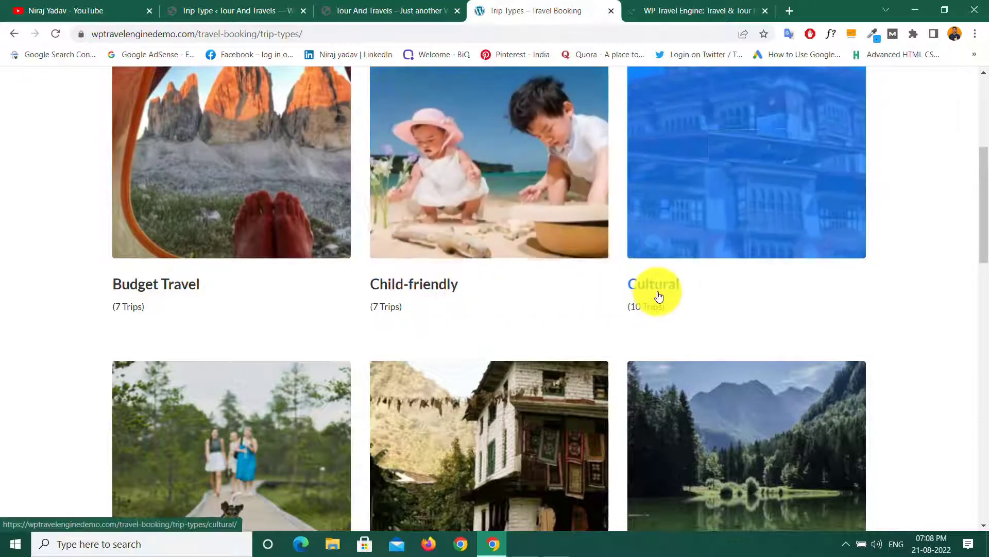
scroll(659, 297, down, 5)
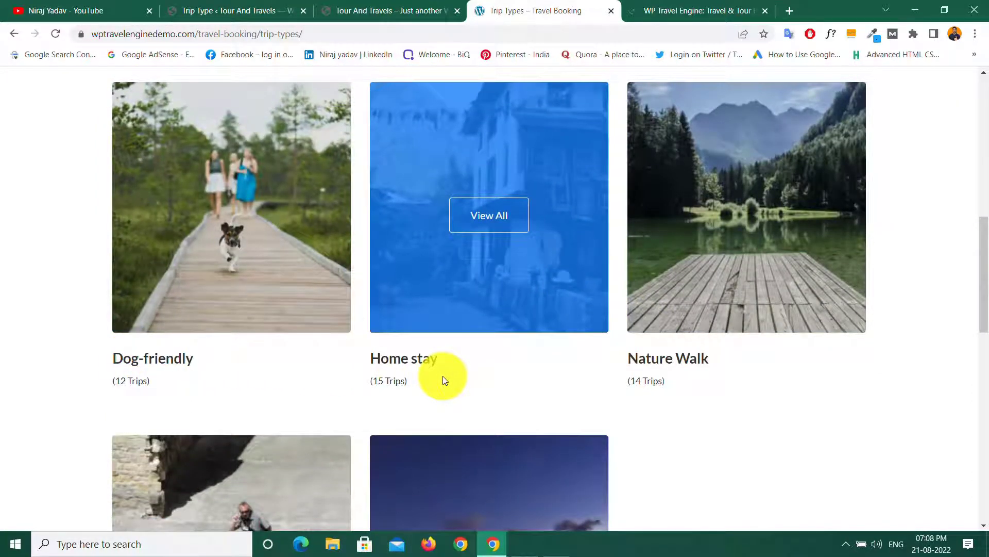
scroll(441, 375, up, 5)
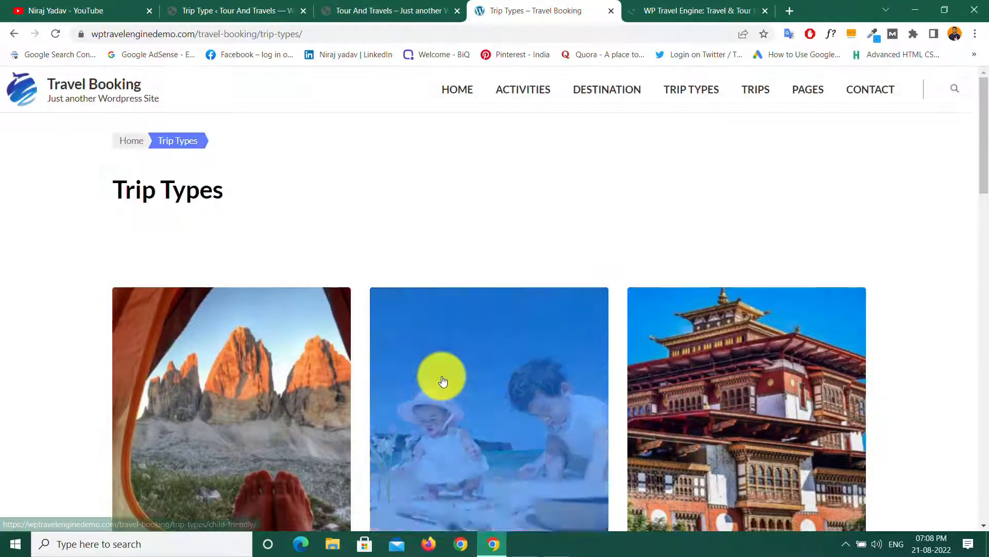
click(441, 376)
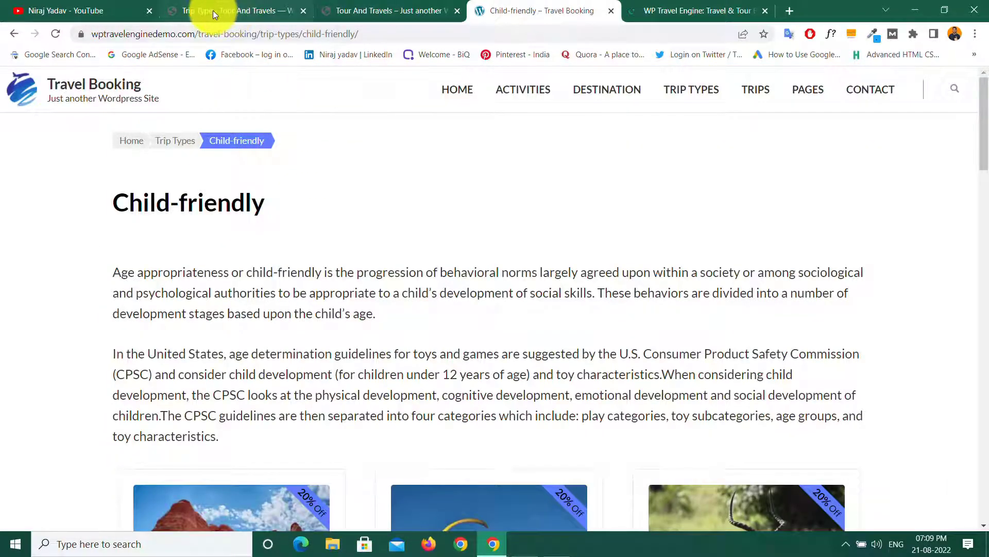
click(212, 11)
right_click(143, 251)
click(183, 351)
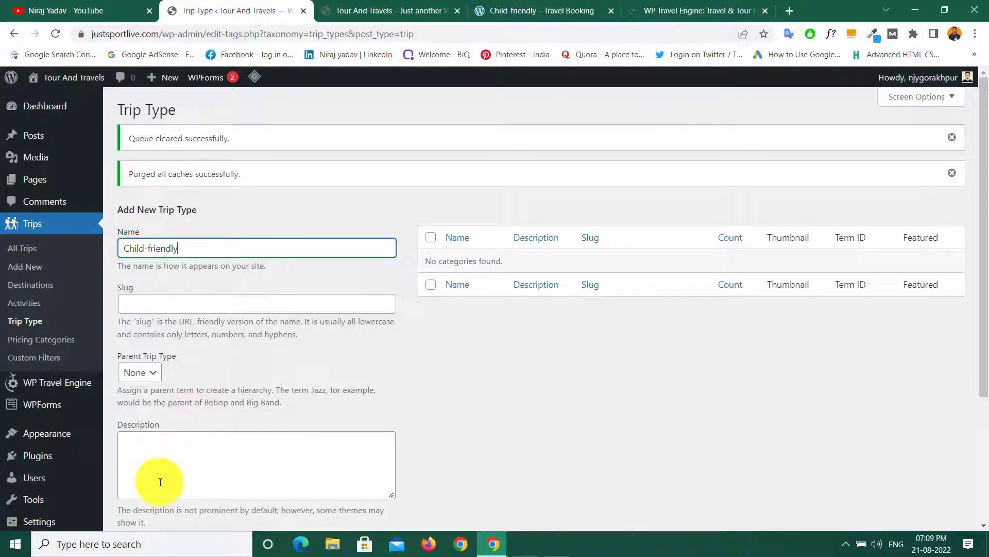
Step: Copy the demo site's first Child-friendly paragraph into the trip type description
click(159, 453)
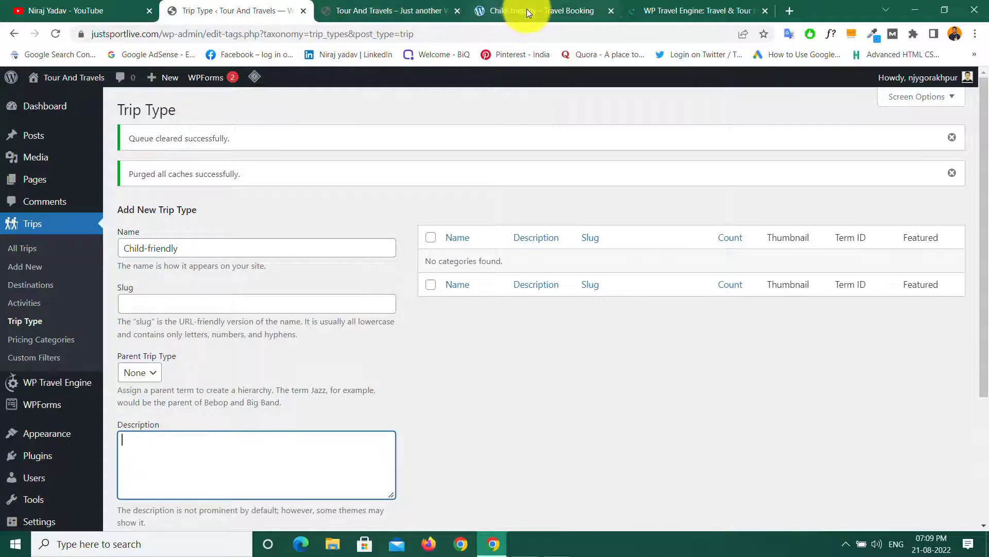
click(526, 10)
drag(119, 273, 412, 319)
right_click(340, 292)
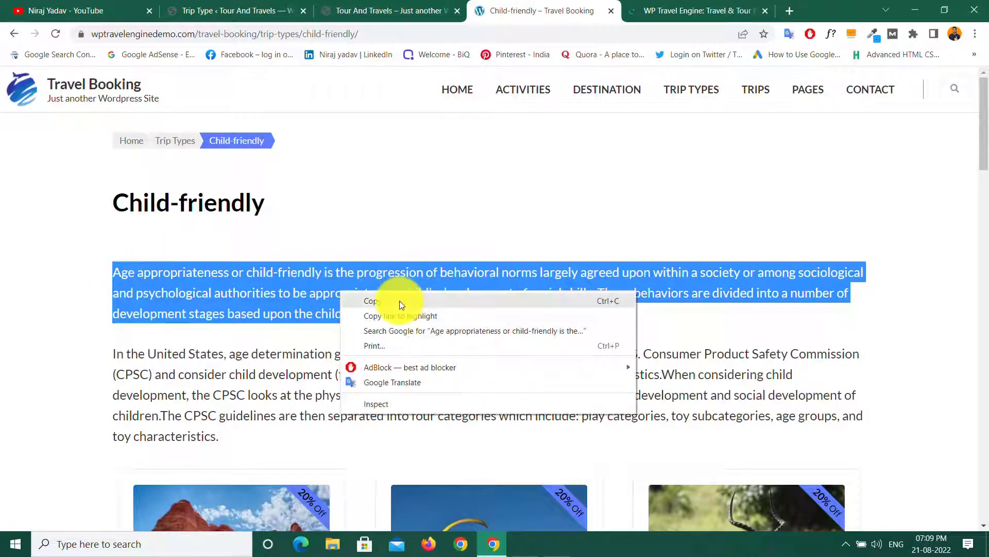
click(400, 300)
click(223, 7)
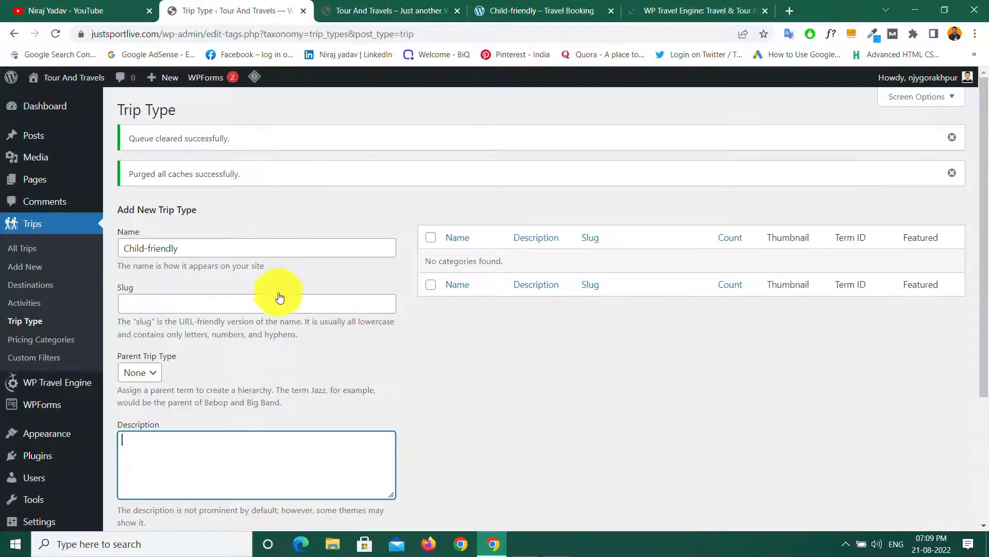
right_click(165, 451)
click(175, 336)
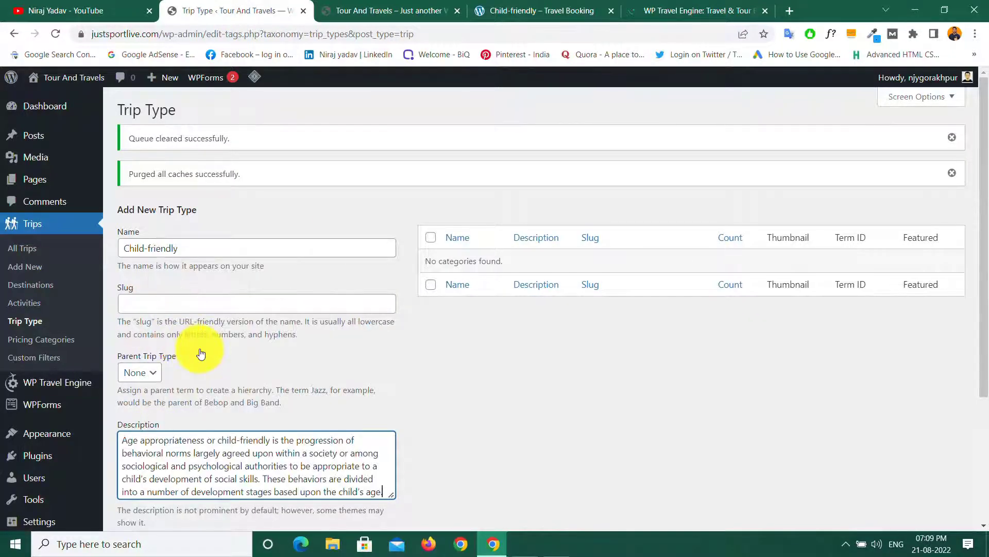
Step: Set the sunset canal photo from the media library as the trip type image
scroll(201, 354, down, 4)
click(146, 384)
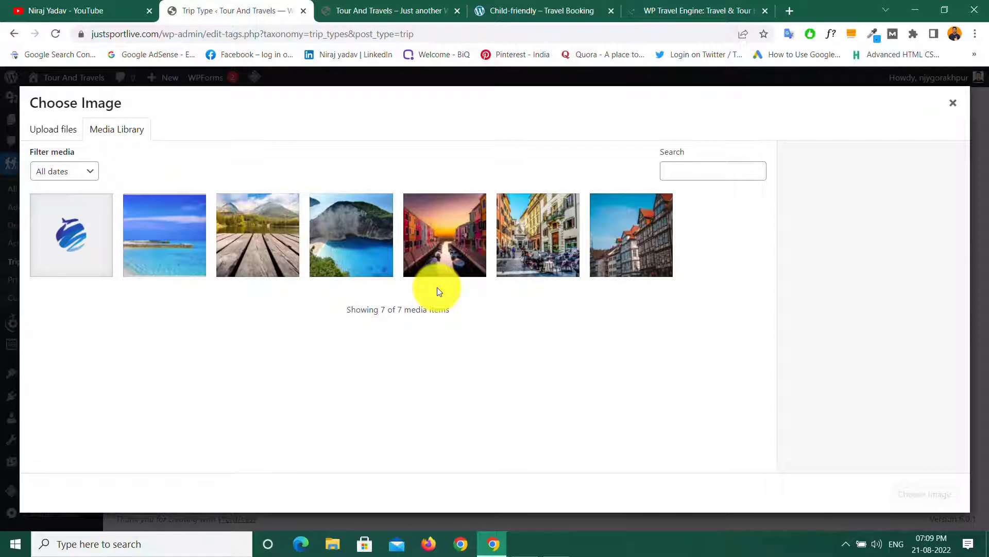
click(536, 11)
click(370, 209)
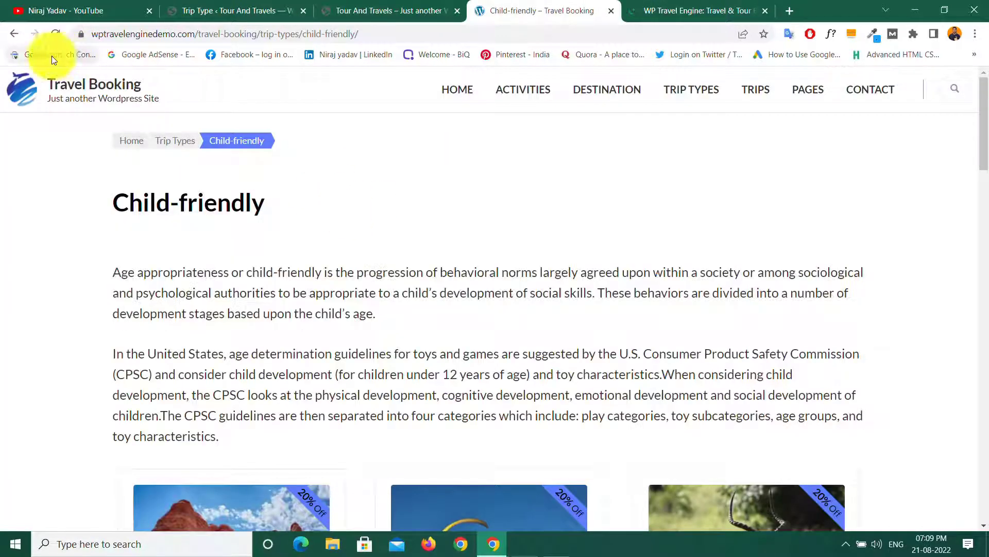
click(14, 34)
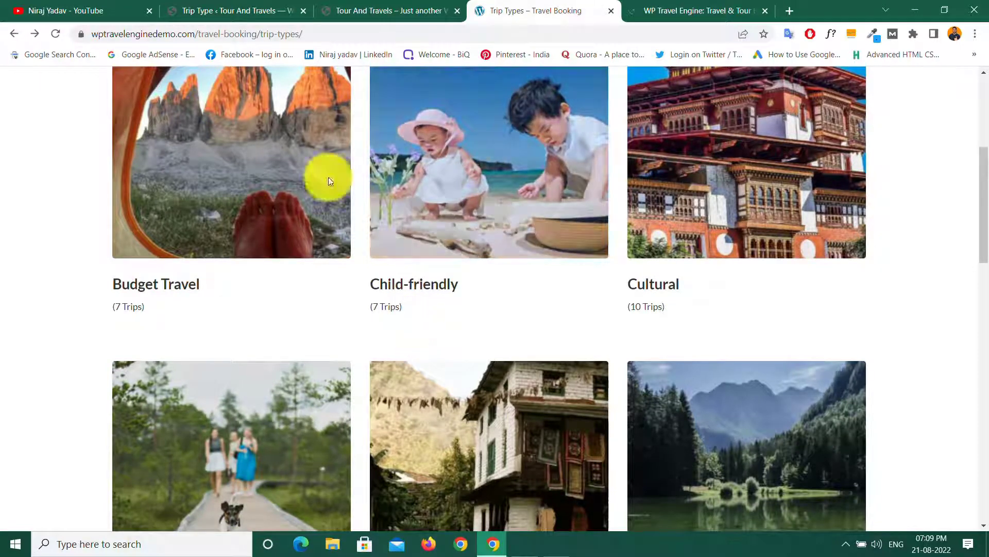
click(218, 7)
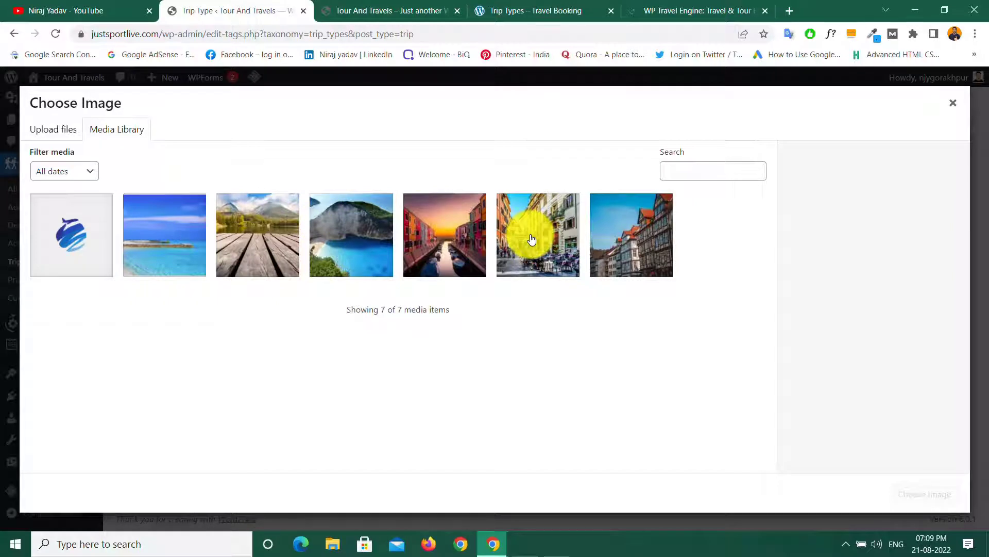
click(473, 248)
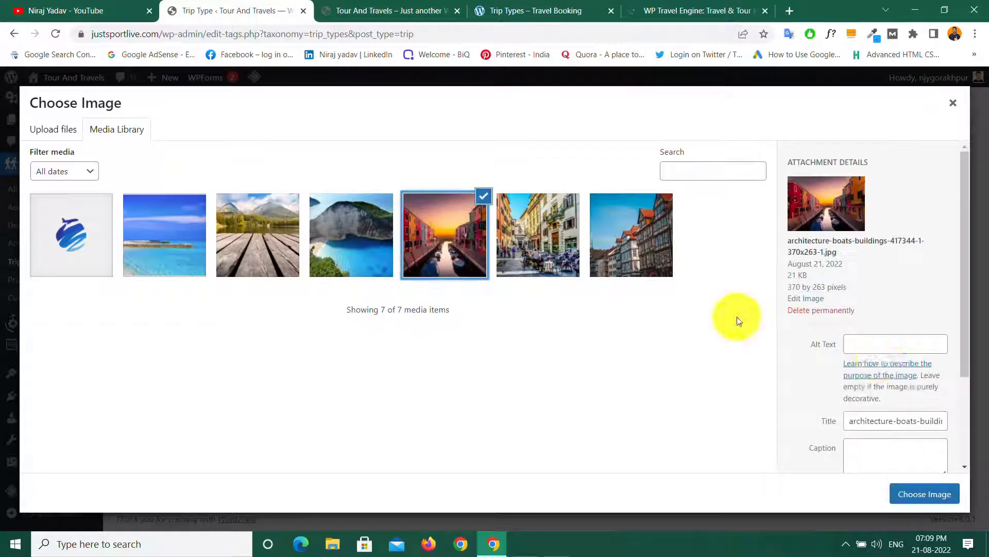
click(922, 508)
scroll(281, 351, down, 1)
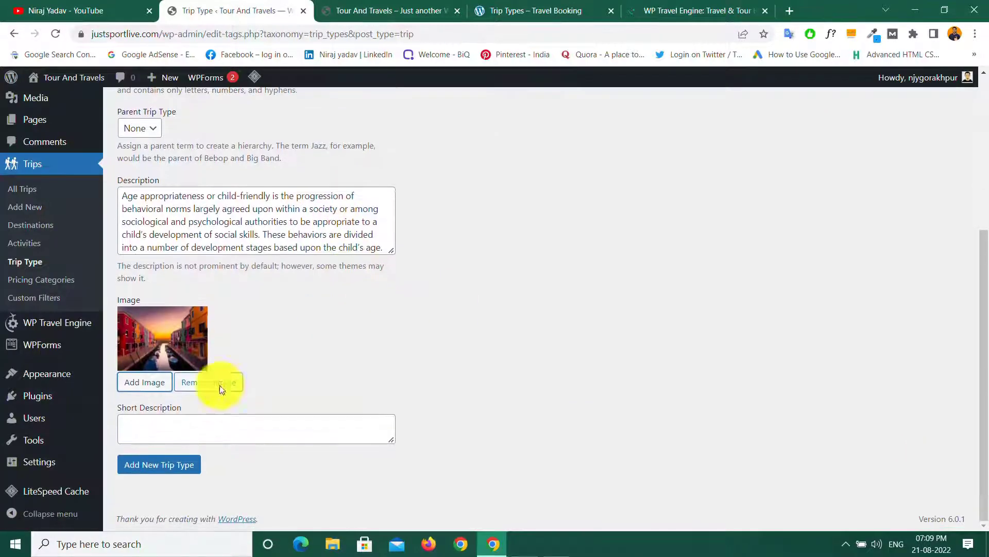
Step: Save the Child-friendly trip type with the slug child-friendly
click(166, 473)
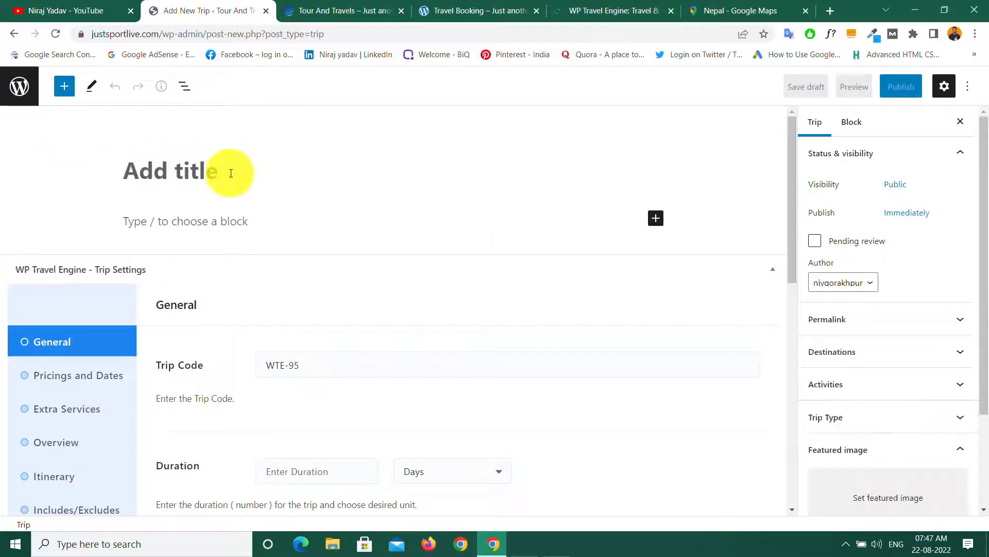
Step: Leave the new trip untitled and load the Travel Booking demo's Destination page
click(165, 174)
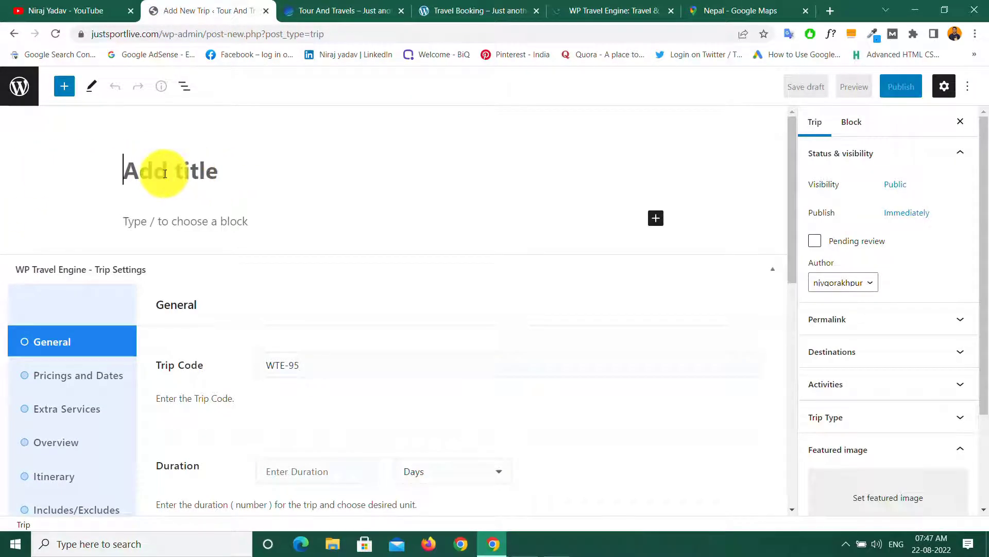
click(181, 223)
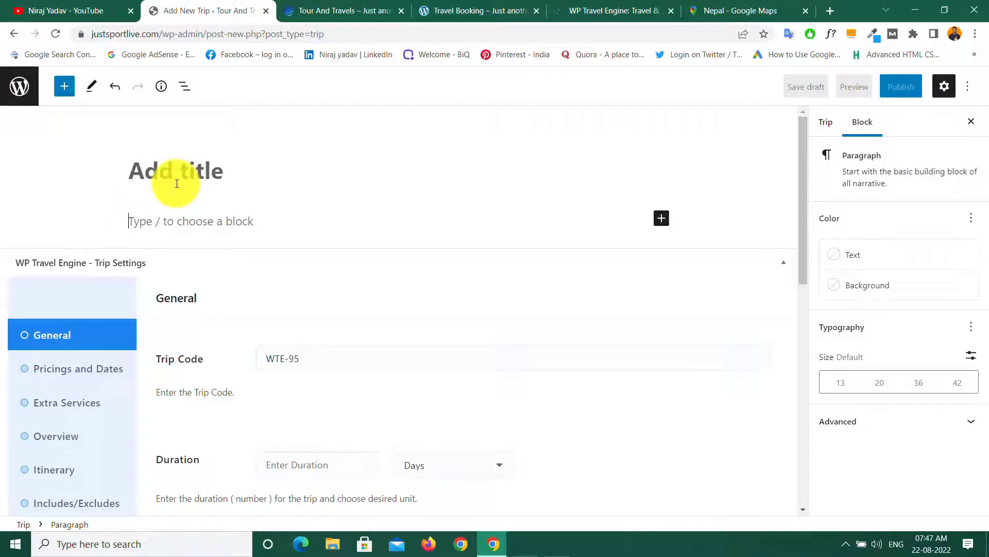
click(479, 10)
click(596, 94)
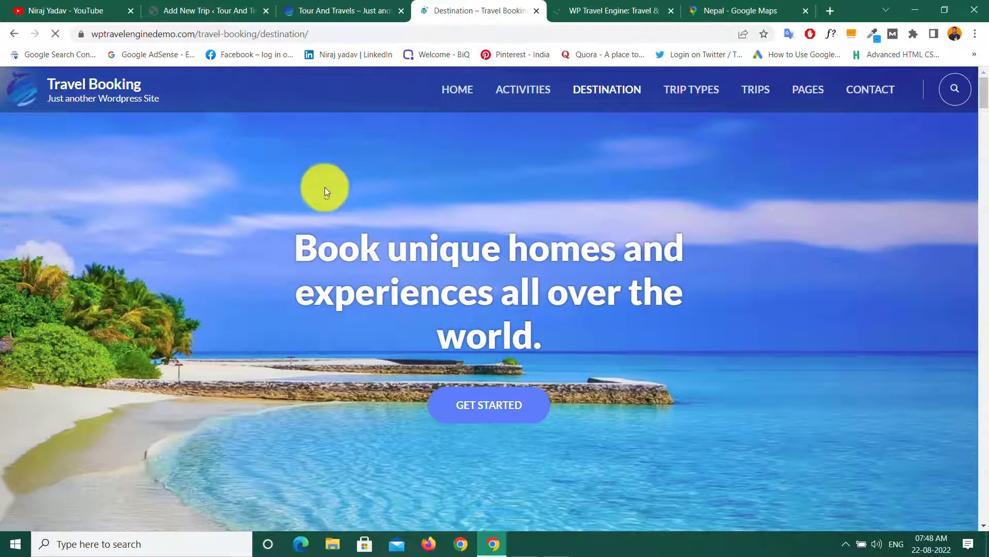
Step: Open the Nepal destination page from the demo's Destination listing
scroll(322, 188, down, 8)
scroll(321, 191, down, 3)
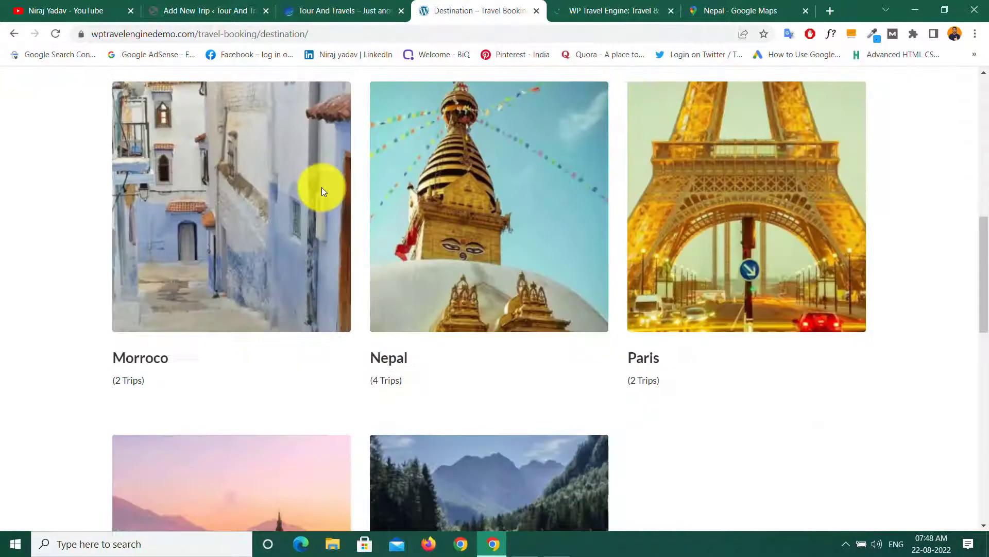
click(390, 359)
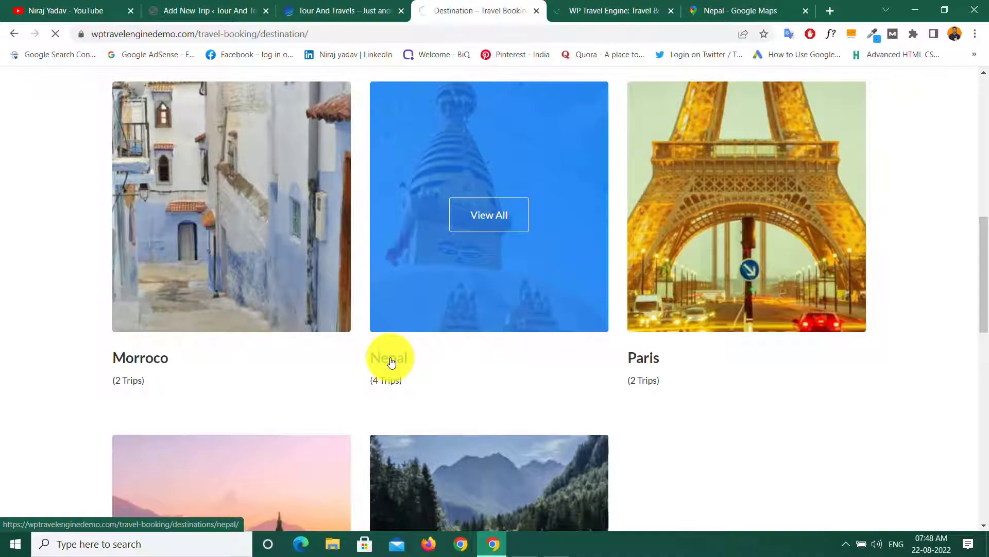
Step: Browse the Tour With Roman Forum - 12 Days page, priced $2,000 per adult after 20% off
scroll(391, 361, down, 6)
scroll(387, 360, up, 6)
scroll(190, 309, down, 5)
scroll(180, 249, down, 11)
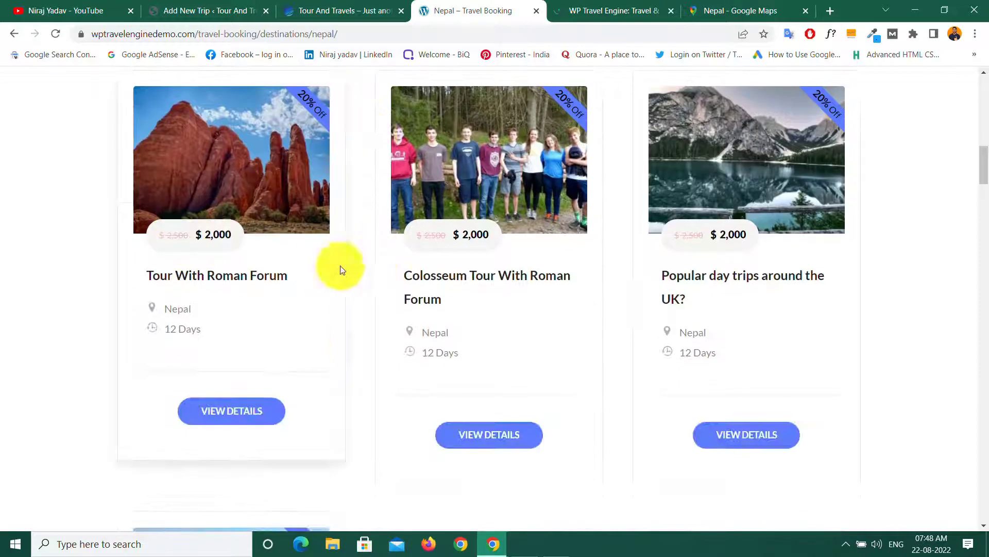
scroll(189, 307, down, 5)
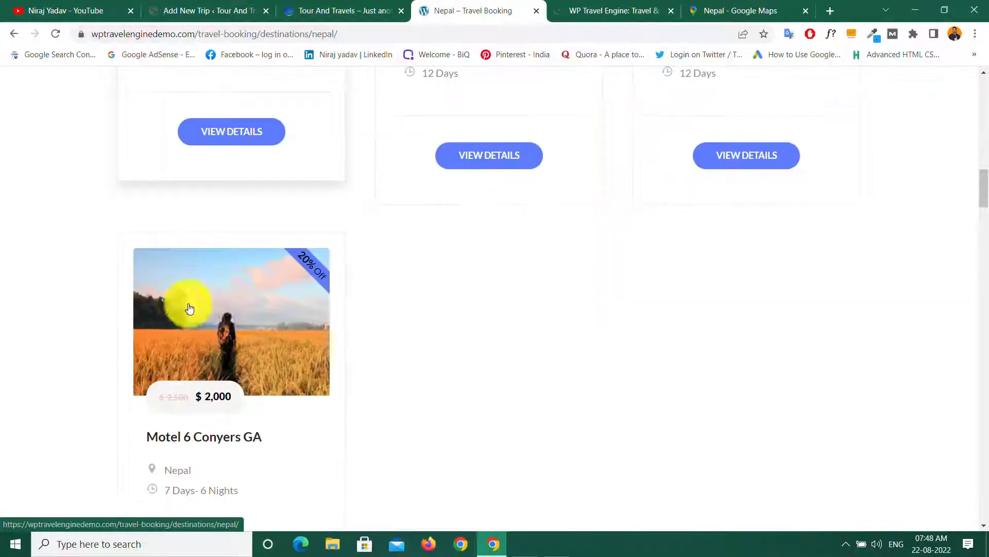
scroll(243, 310, up, 5)
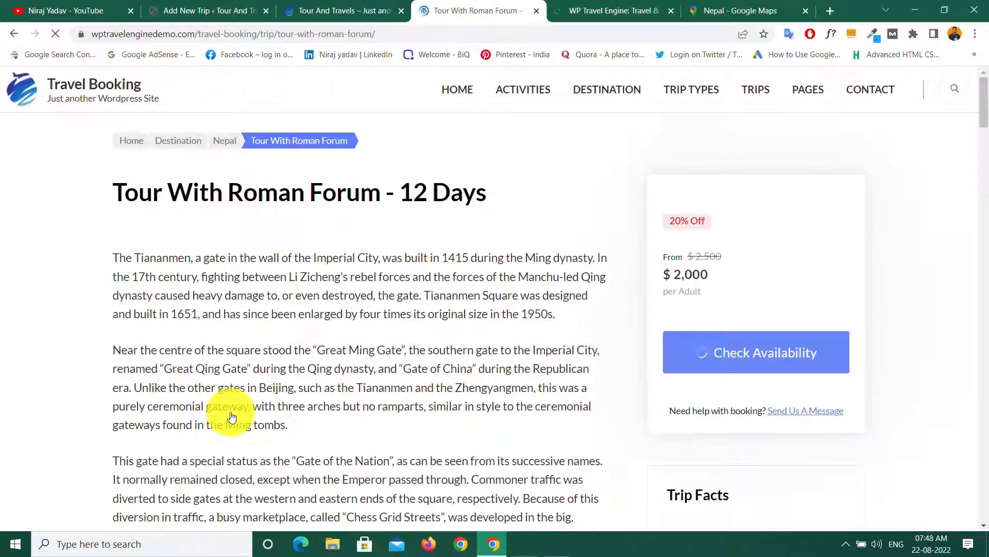
scroll(219, 239, down, 4)
scroll(218, 239, down, 6)
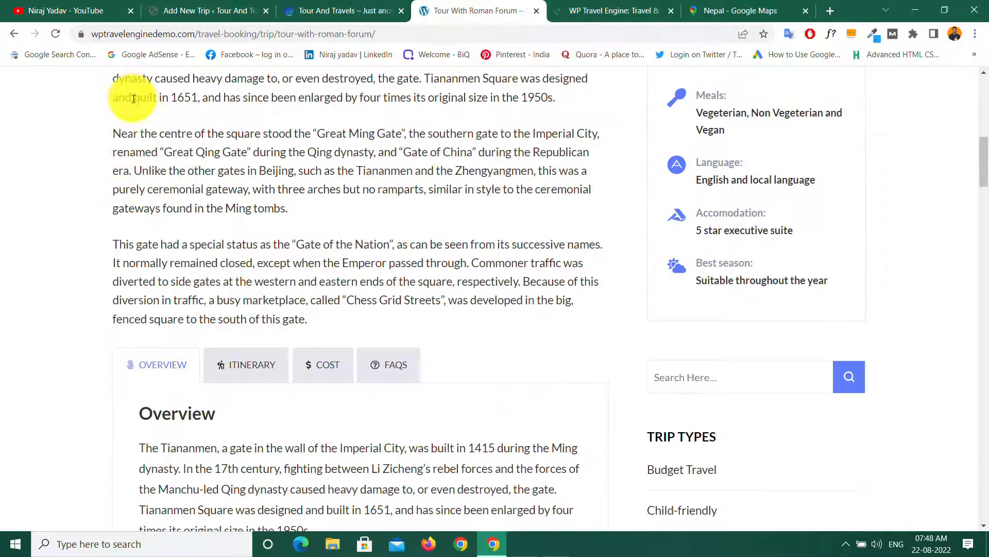
drag(133, 98, 465, 263)
scroll(465, 263, down, 5)
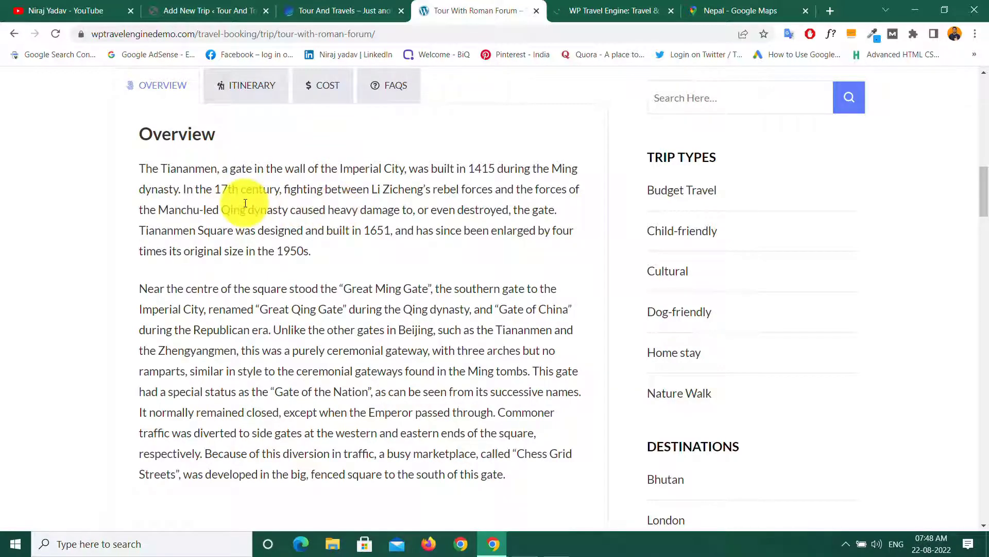
scroll(247, 201, down, 5)
scroll(251, 206, up, 20)
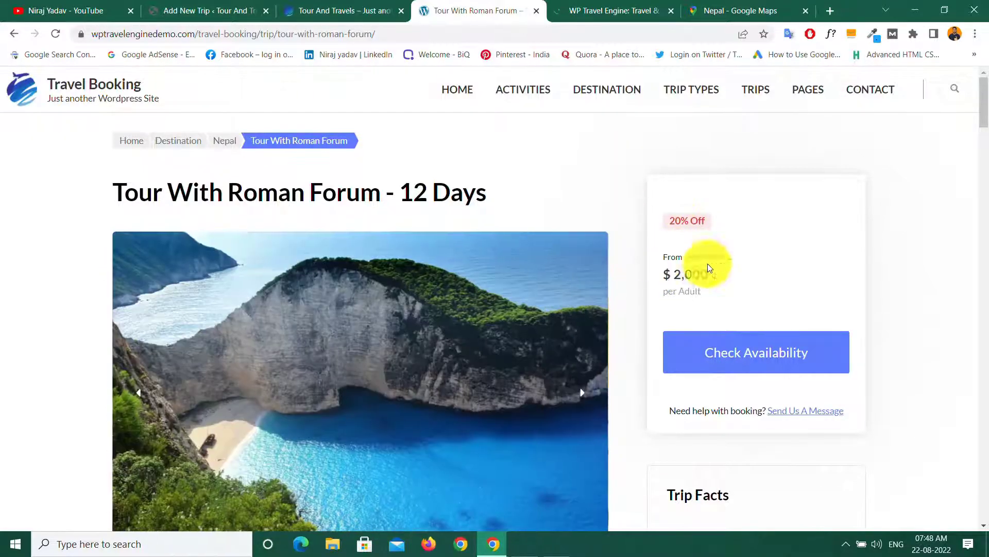
scroll(460, 283, down, 5)
scroll(462, 286, up, 5)
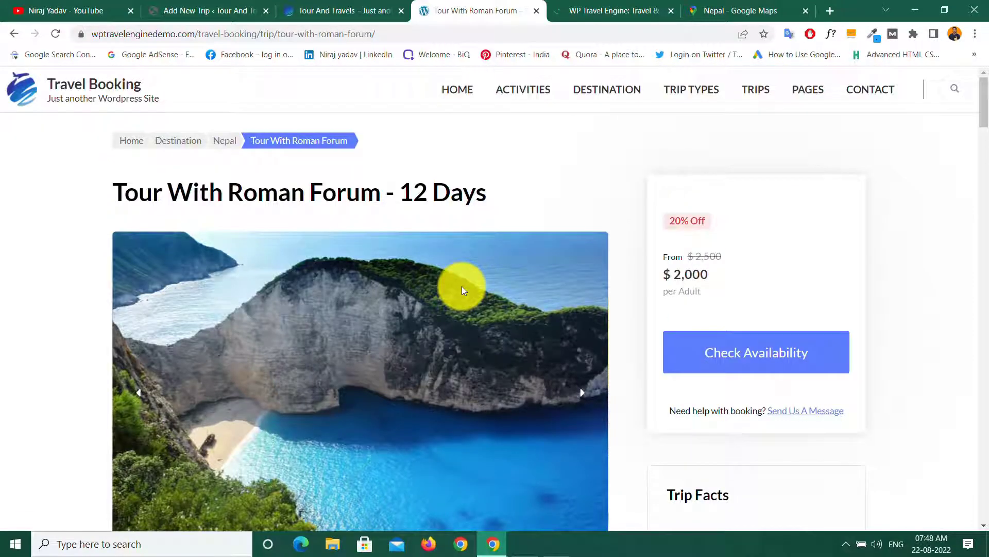
Step: Go back to the blank Add New Trip editor and review its Trip Settings, trip code WTE-95
click(199, 9)
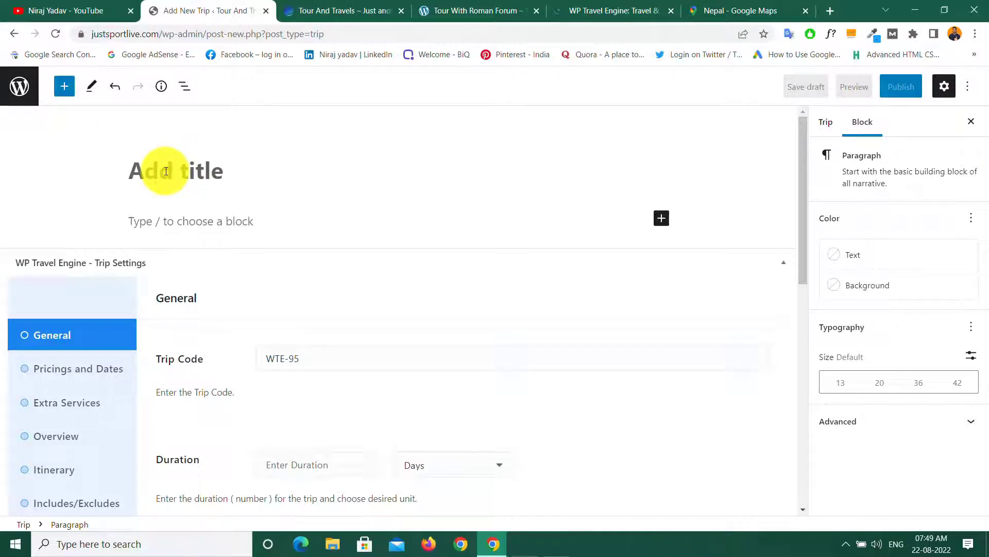
scroll(236, 265, down, 5)
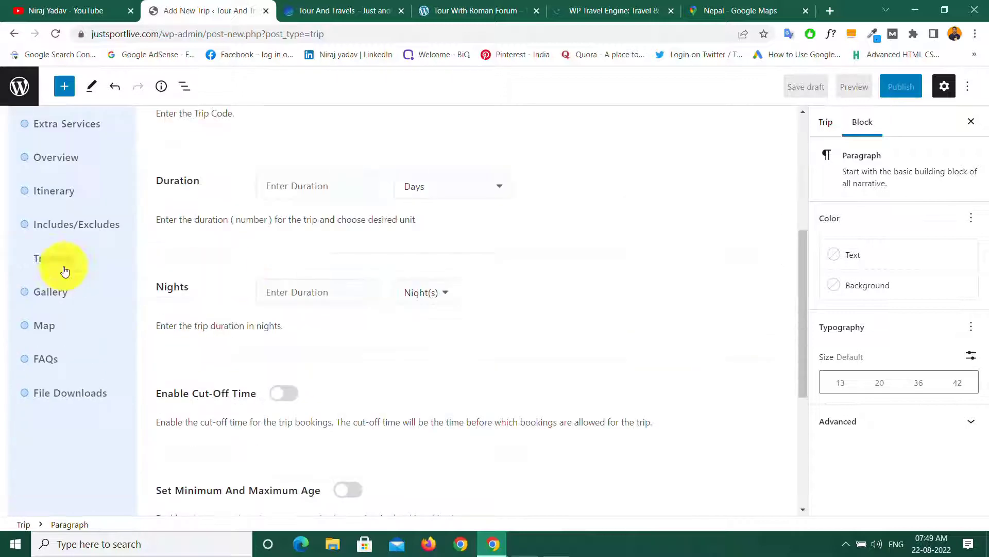
click(83, 267)
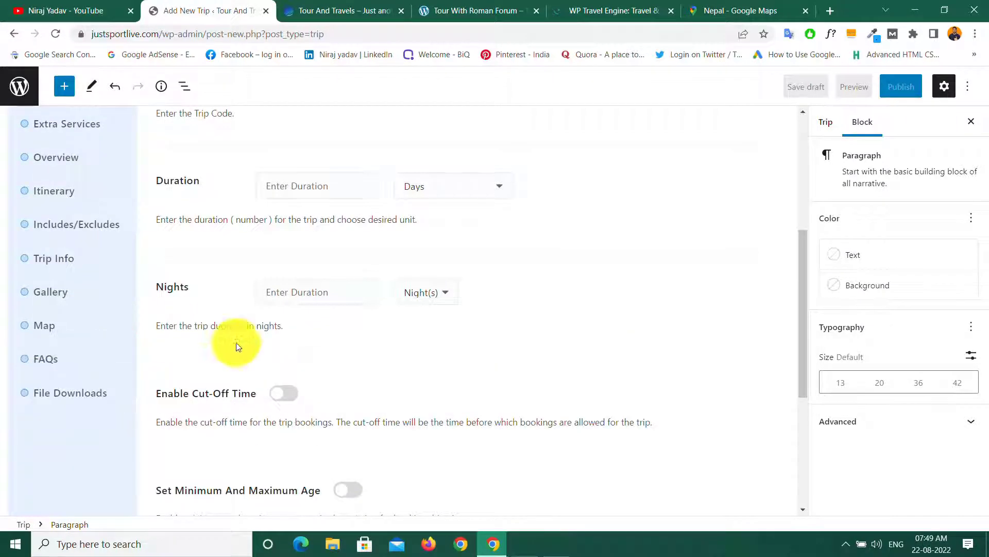
scroll(247, 341, up, 3)
scroll(260, 325, up, 3)
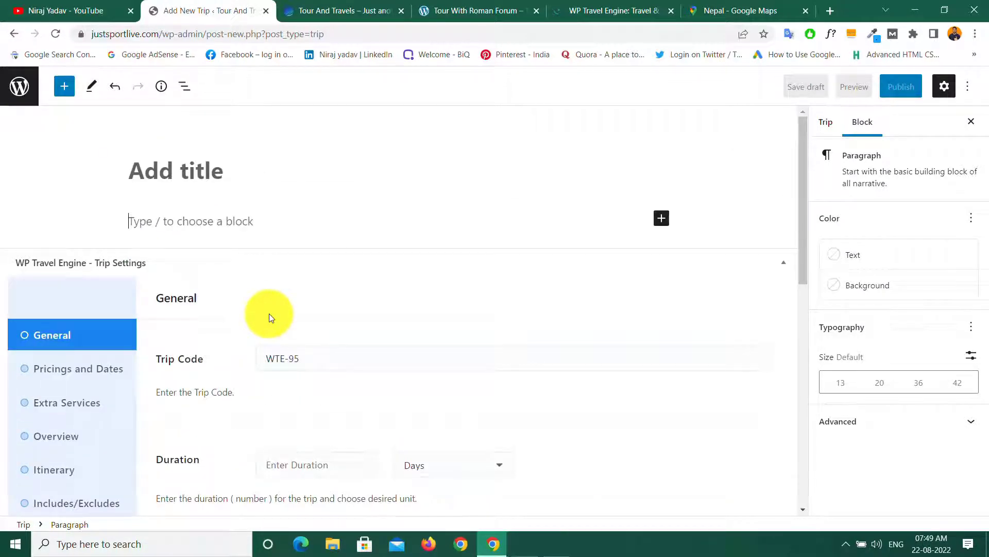
Step: Select the existing Nepal Tour With Roman Forum title and first Nepal paragraph to review them
click(173, 173)
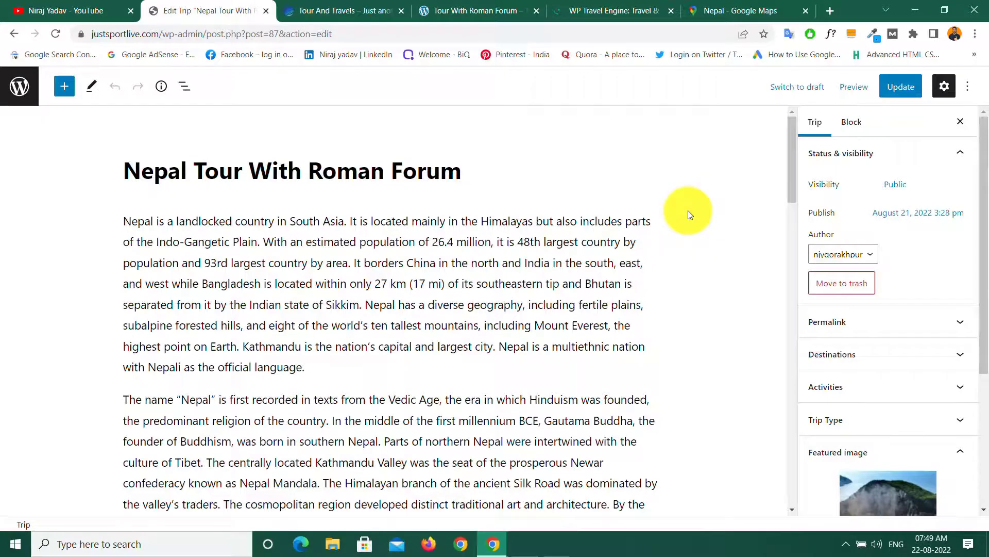
scroll(690, 221, down, 15)
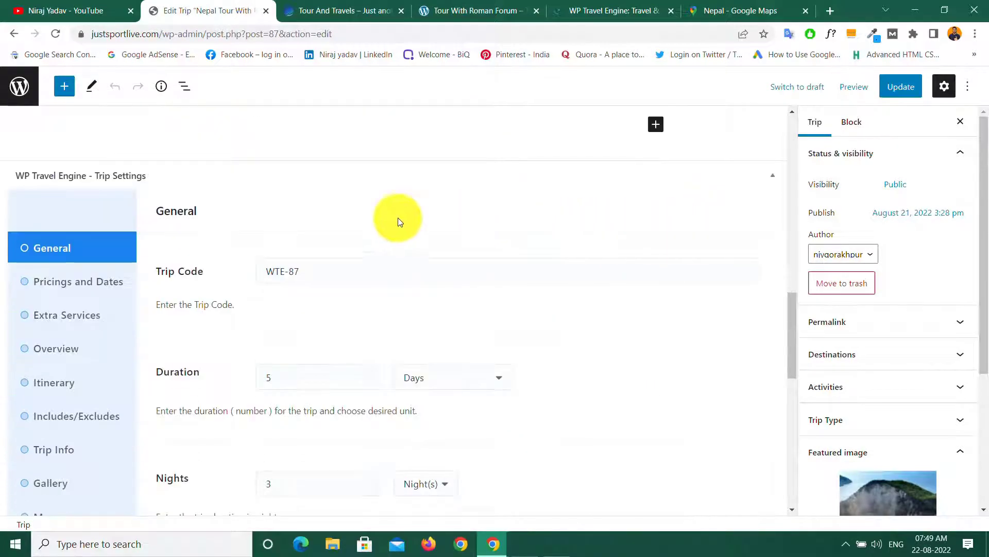
scroll(163, 296, down, 5)
scroll(177, 280, up, 5)
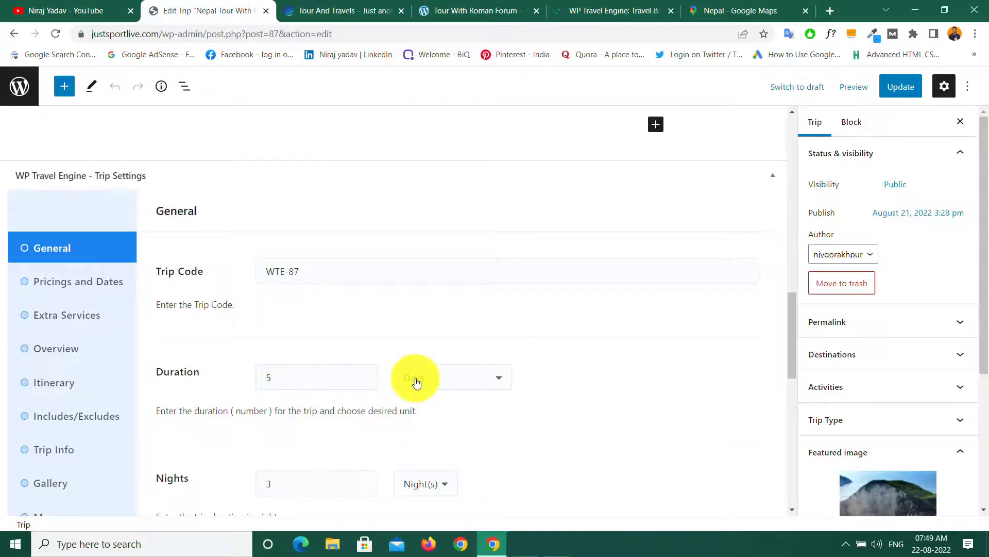
scroll(417, 382, up, 15)
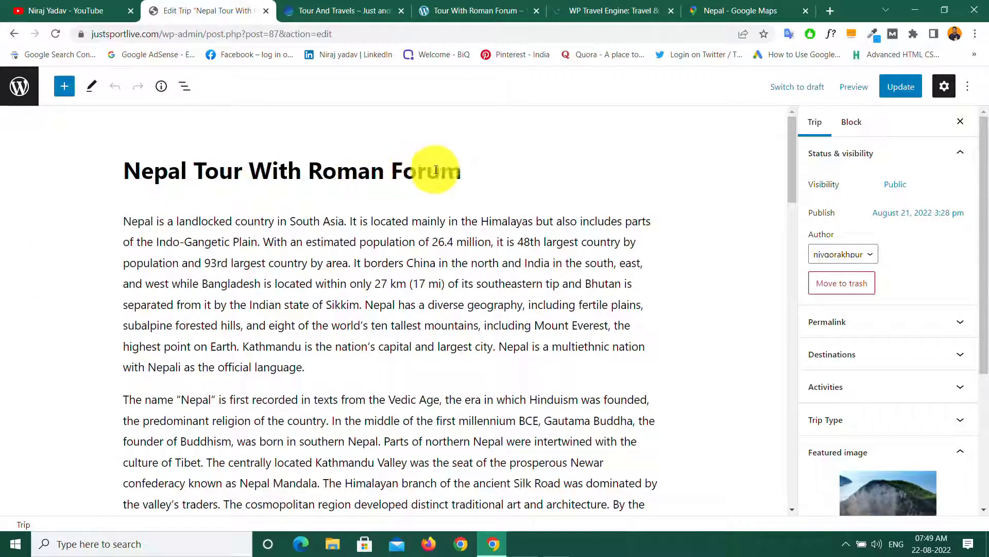
shift+click(468, 170)
drag(206, 179, 114, 183)
click(111, 185)
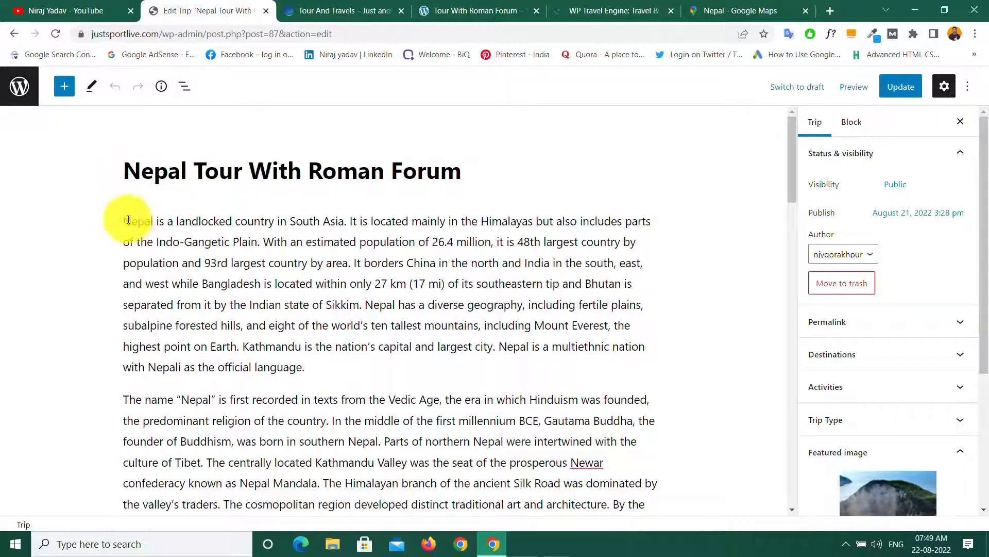
drag(121, 220, 325, 372)
click(327, 371)
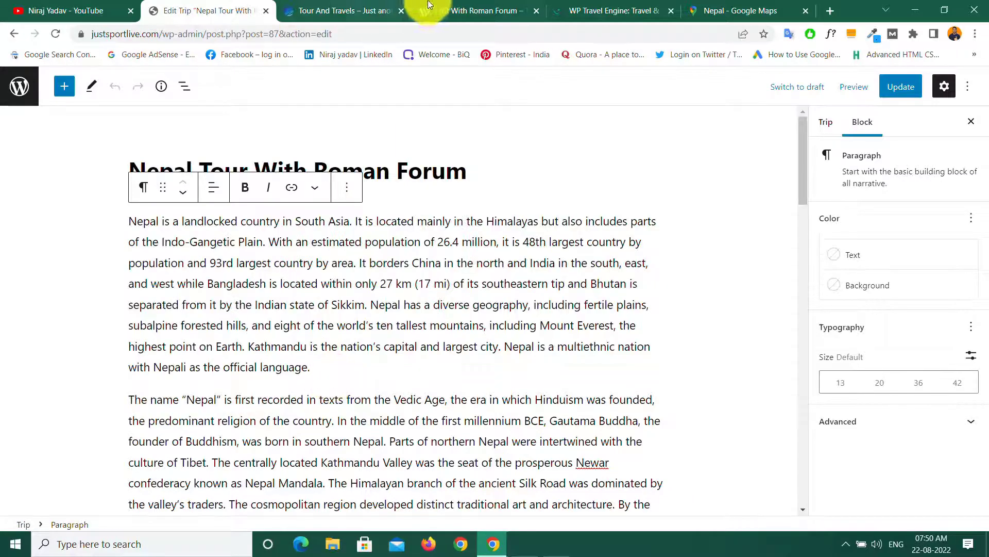
Step: Compare the demo trip's title and description paragraphs with the Nepal Tour editor text
click(454, 10)
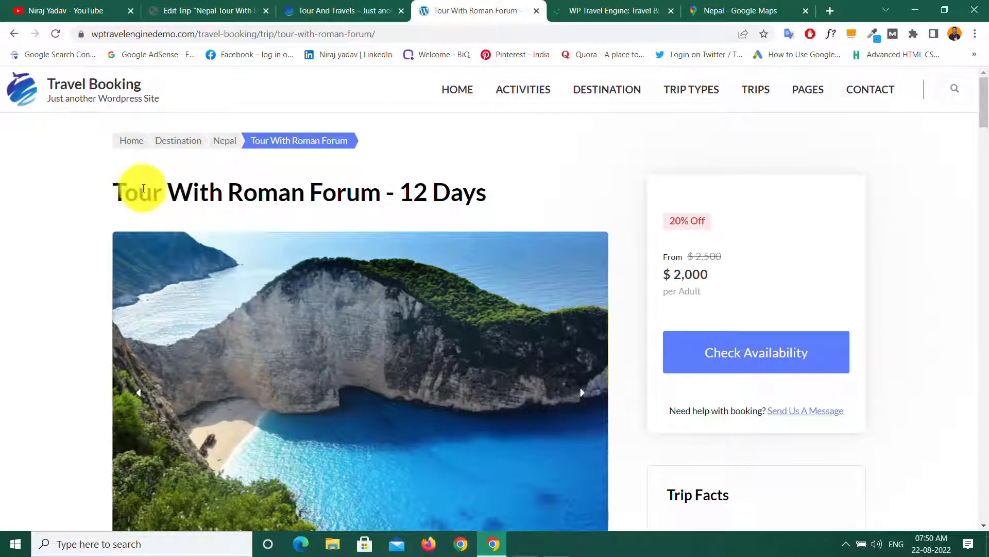
drag(116, 192, 489, 194)
click(178, 11)
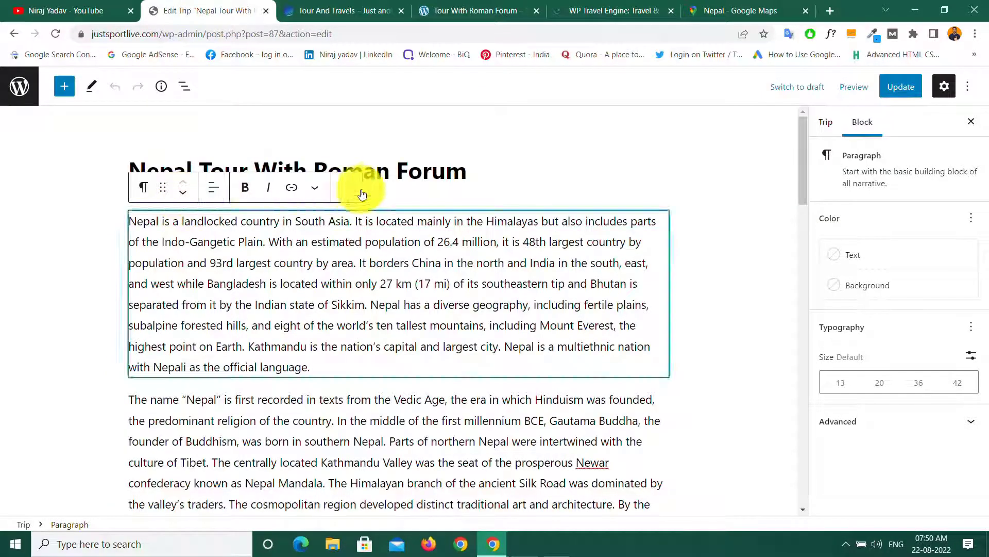
click(396, 173)
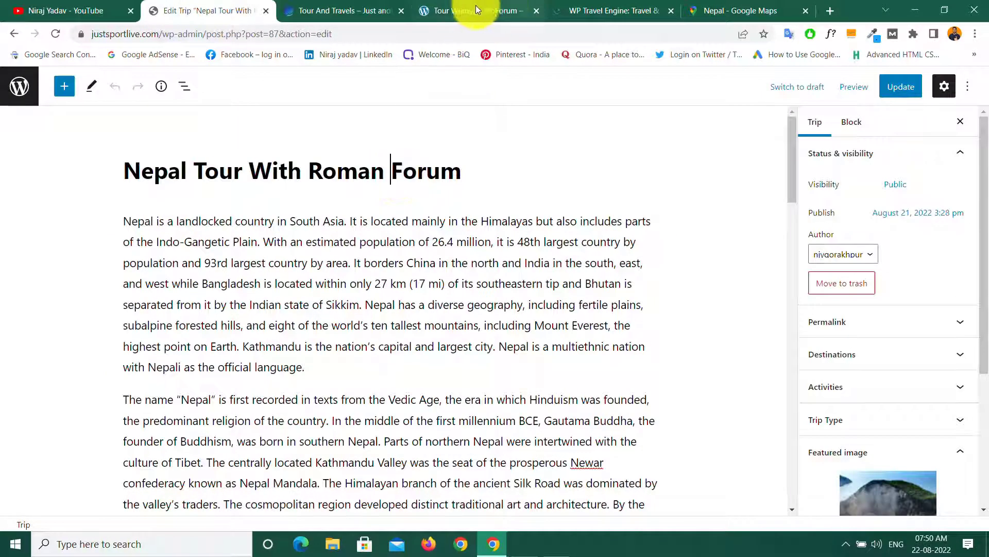
click(457, 8)
scroll(312, 205, down, 5)
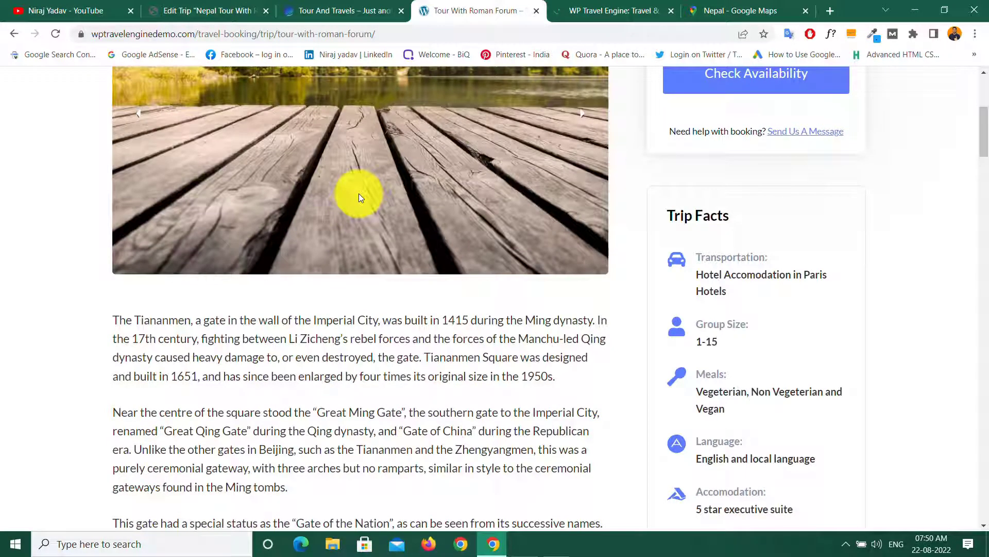
scroll(359, 194, down, 5)
scroll(265, 247, up, 5)
drag(110, 324, 468, 523)
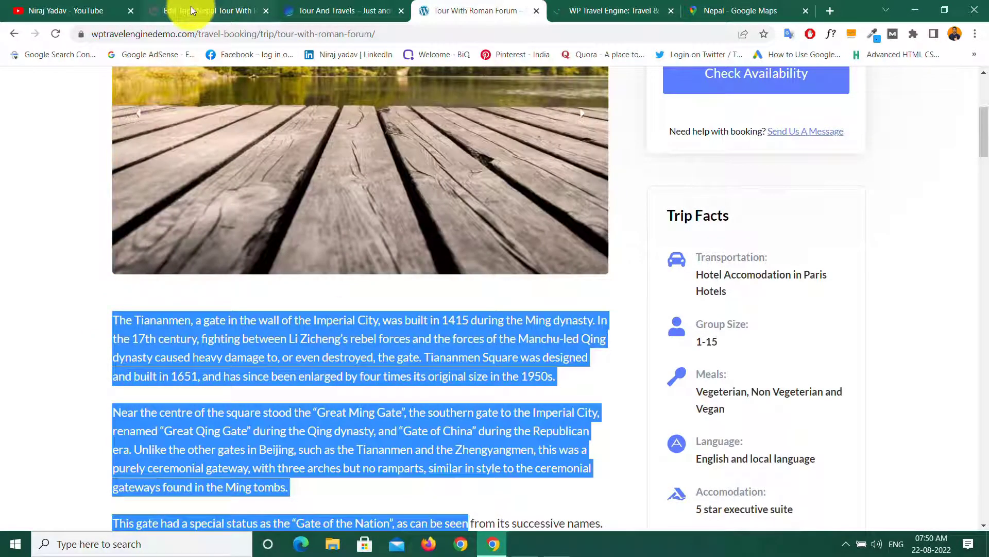
click(186, 10)
drag(127, 221, 638, 493)
click(692, 283)
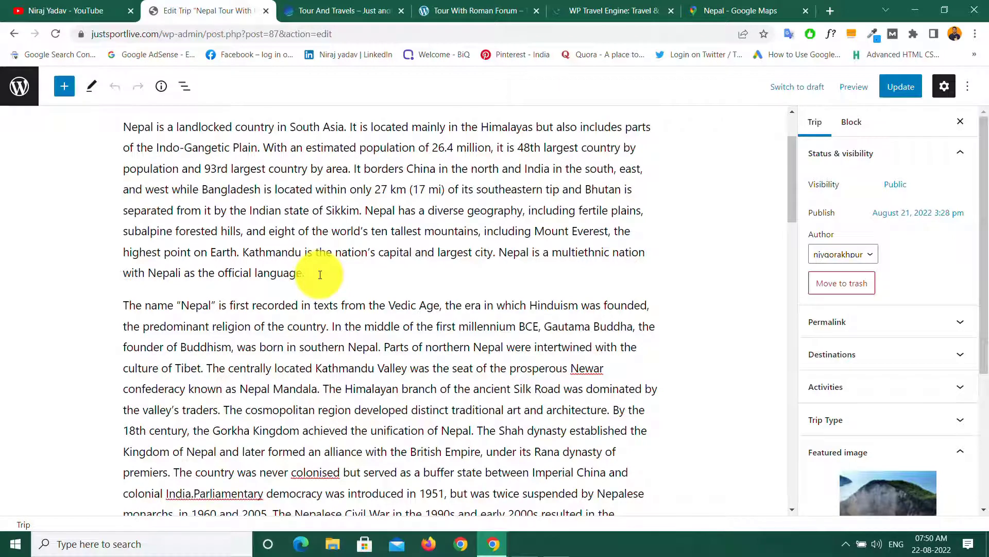
Step: Scroll to the General Trip Settings showing trip code WTE-87, 5 days, 3 nights
scroll(320, 274, up, 2)
scroll(320, 274, down, 5)
scroll(320, 275, down, 5)
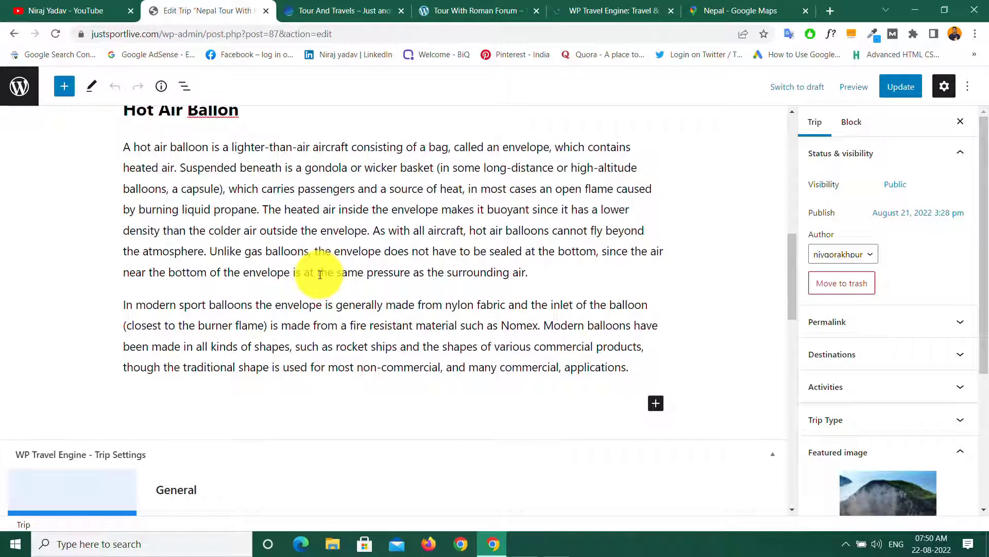
scroll(320, 275, down, 5)
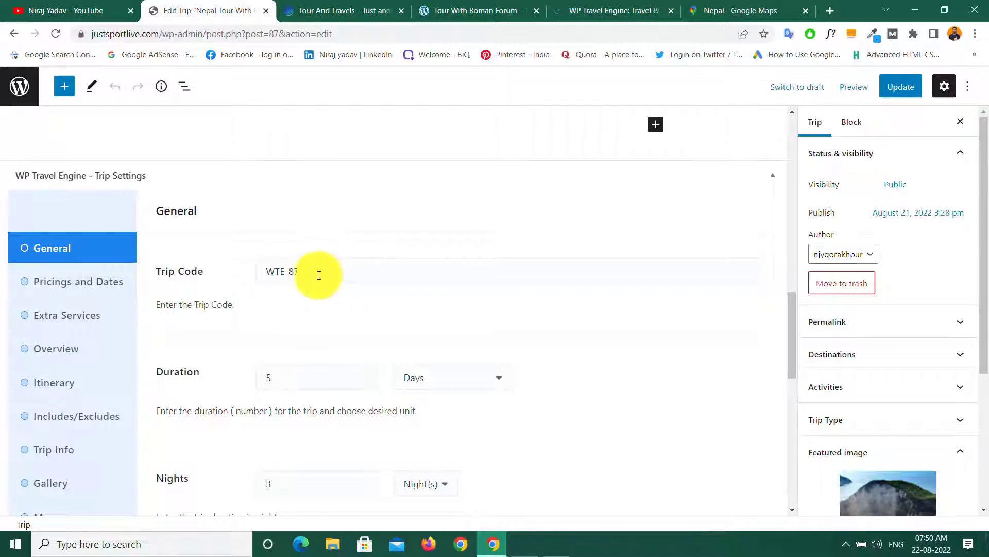
Step: Leave the trip code unchanged and edit the duration value to 4 days
click(313, 270)
click(289, 309)
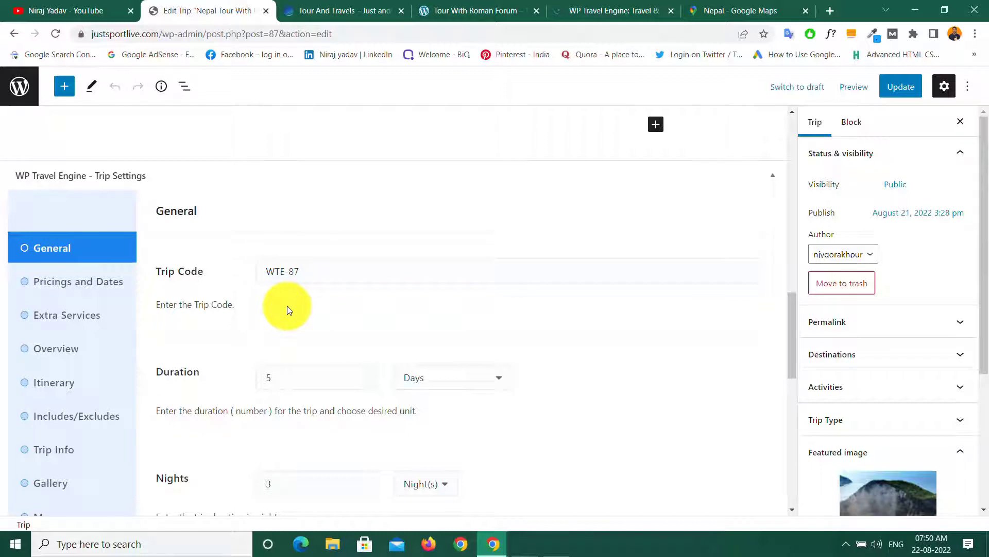
click(288, 378)
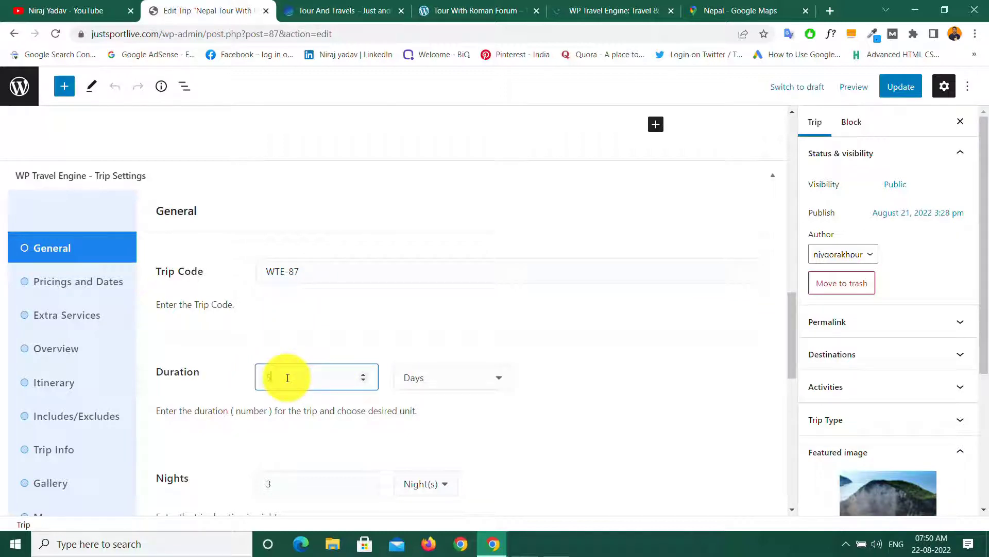
key(BackSpace)
text(4)
key(BackSpace)
text(5)
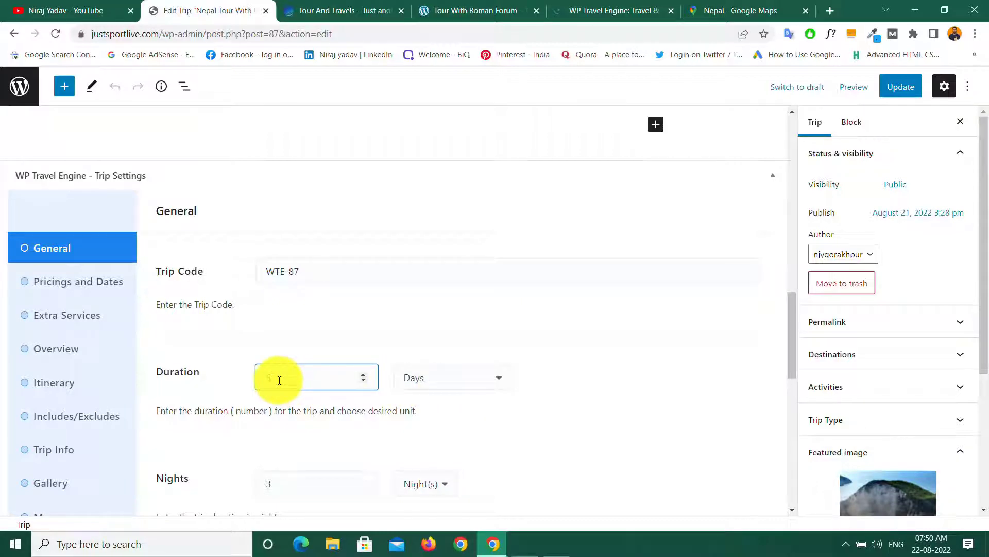
Step: Keep 3 nights and switch Enable Cut-Off Time on, then back off
scroll(280, 380, down, 5)
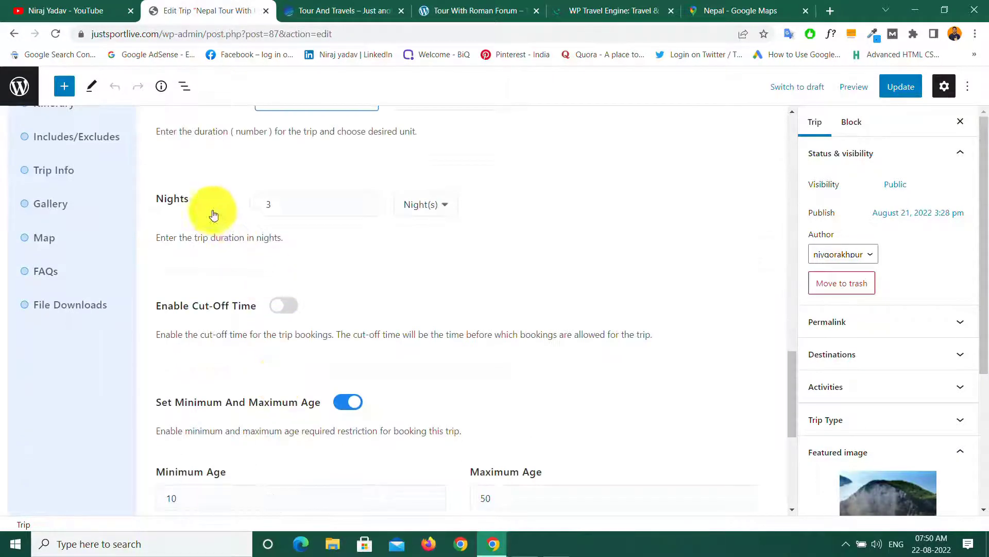
click(281, 203)
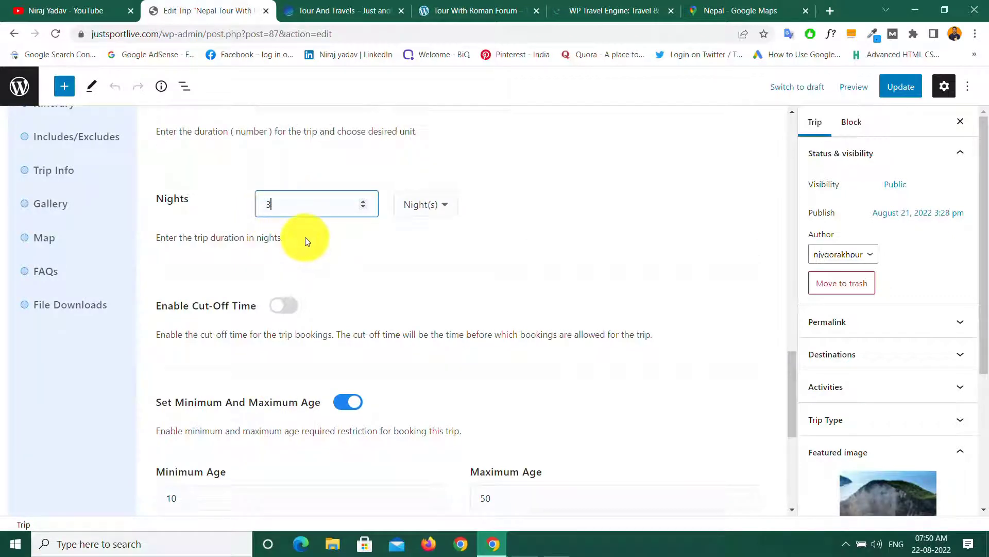
scroll(304, 237, down, 5)
scroll(304, 237, up, 5)
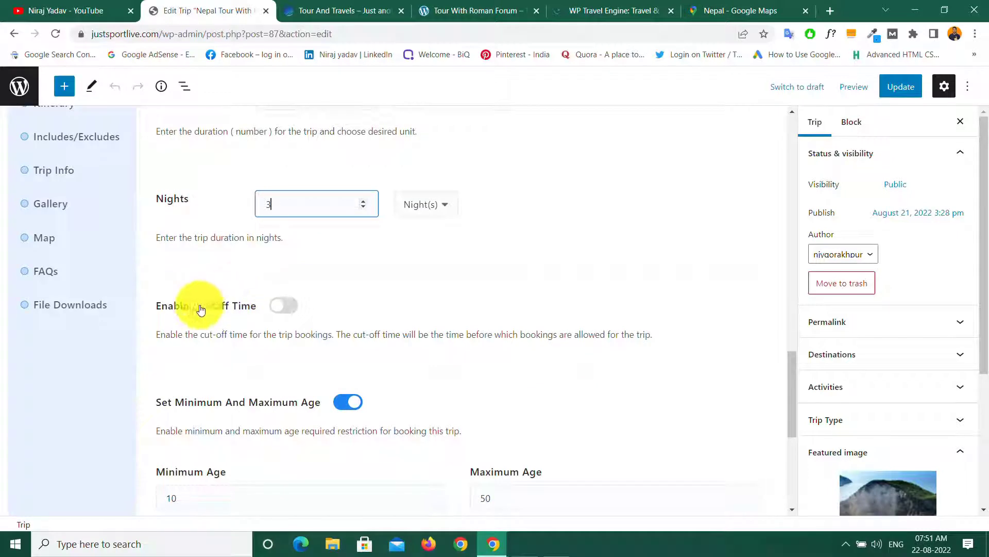
click(283, 308)
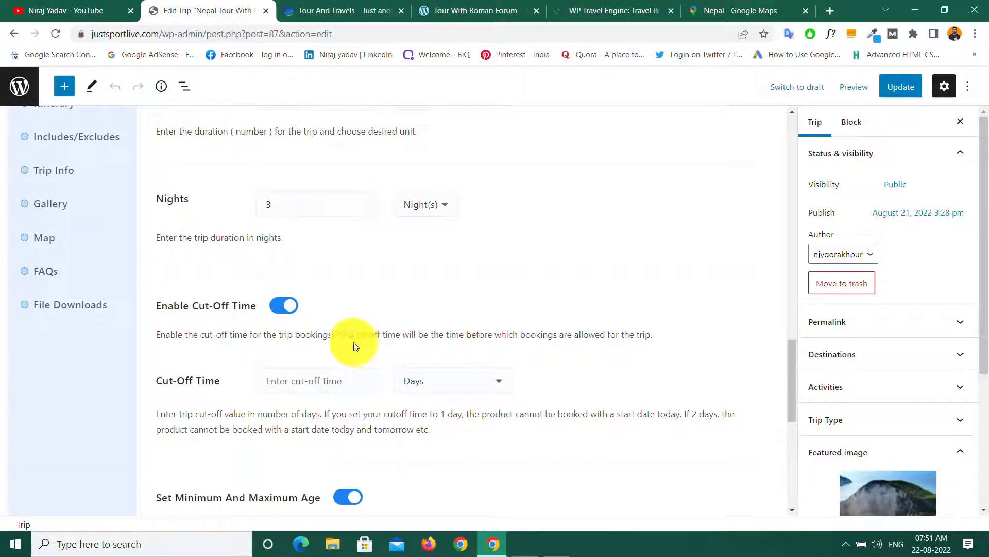
click(309, 380)
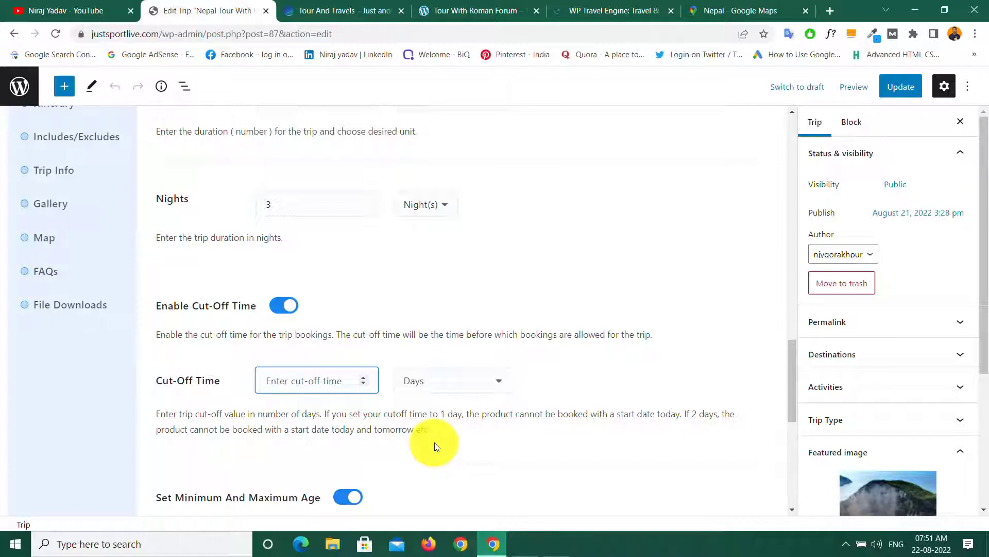
click(287, 309)
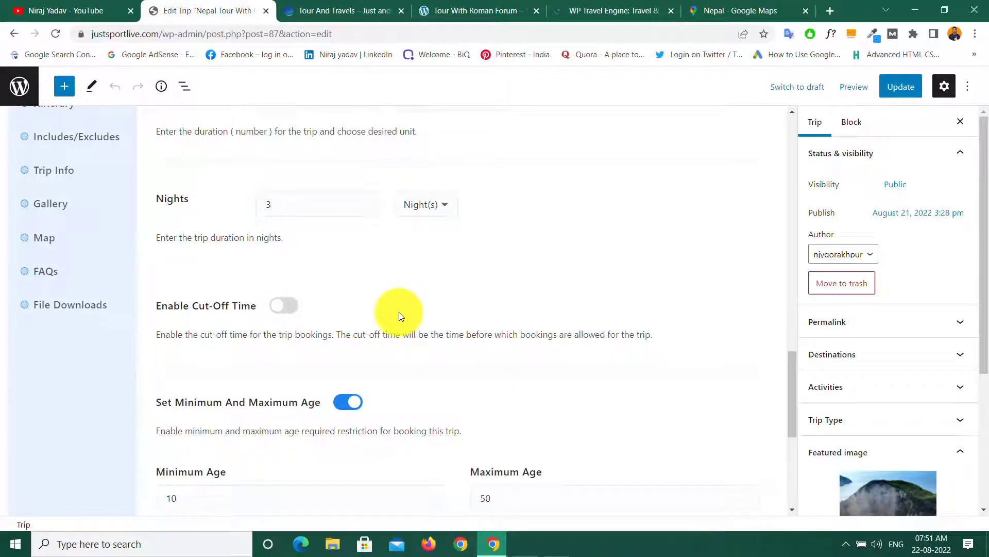
Step: Check the age limits 10–50 and participant limits 10–15
scroll(399, 311, down, 5)
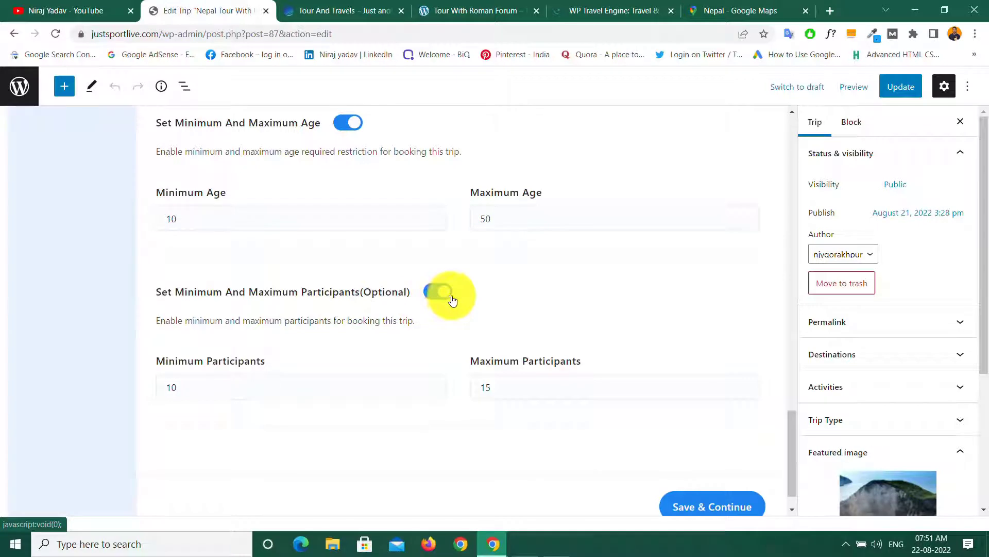
click(188, 388)
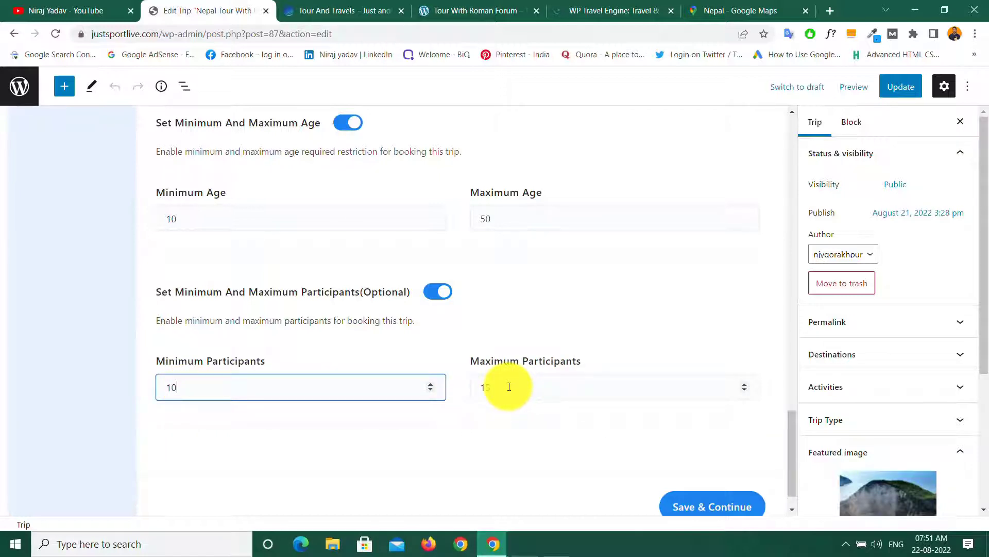
scroll(195, 294, up, 10)
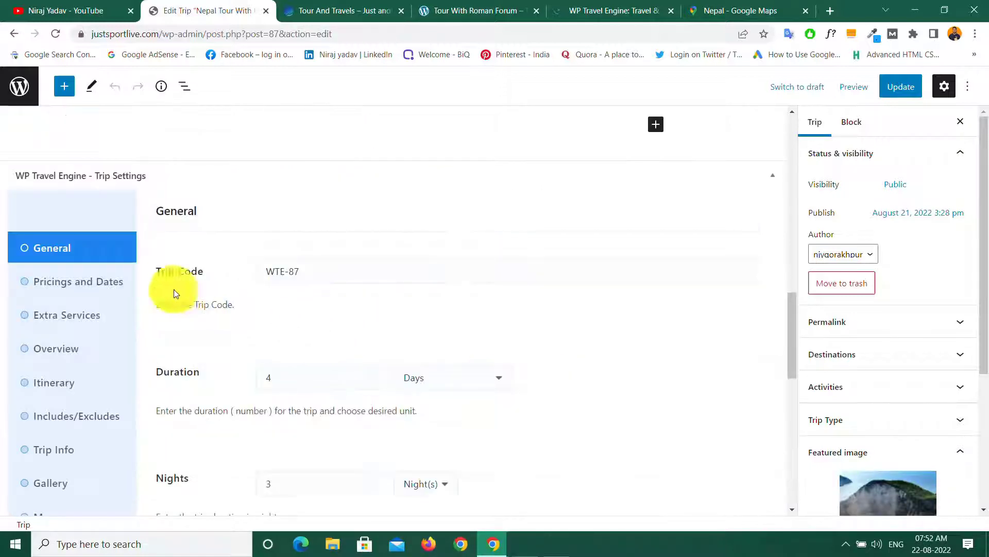
scroll(309, 293, down, 5)
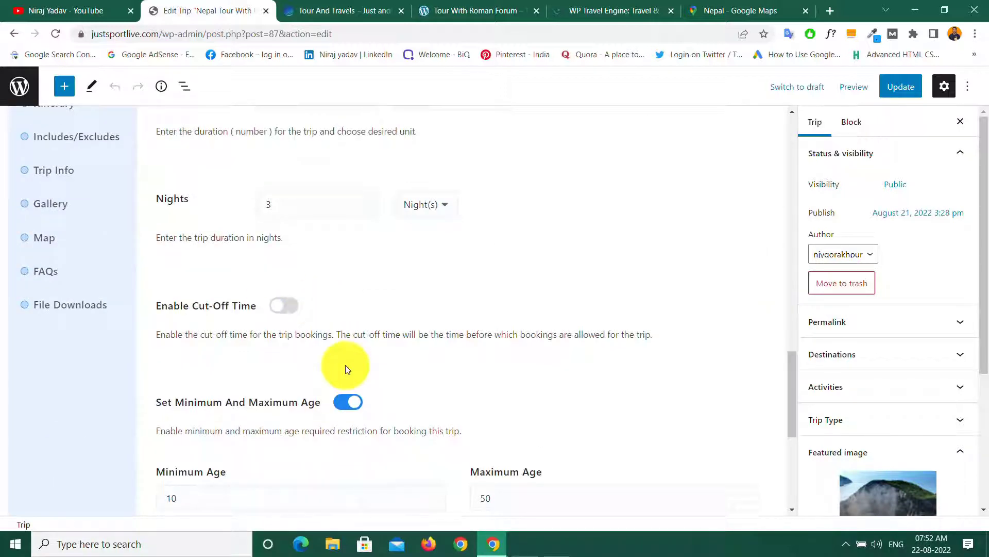
scroll(345, 365, up, 5)
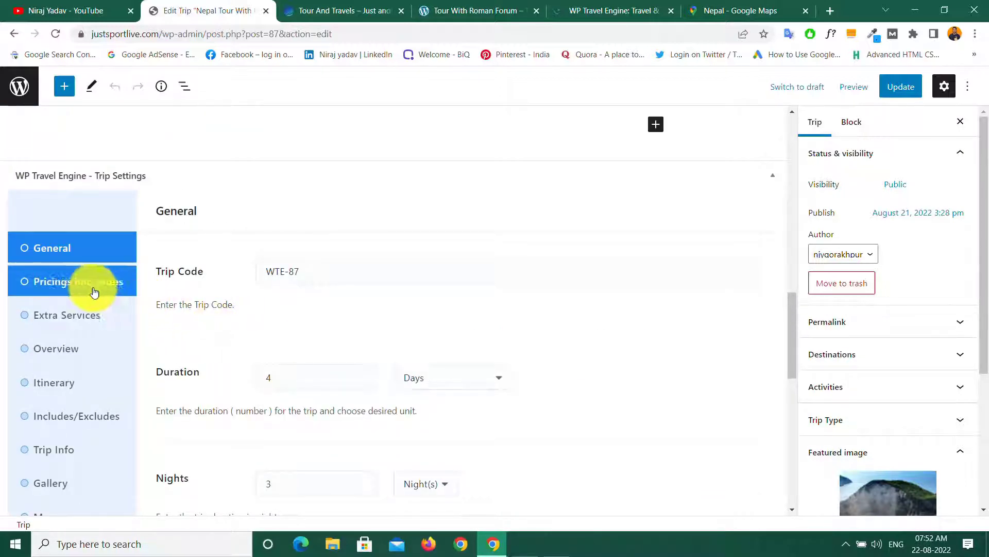
Step: Open Pricings and Dates and select the single Nepal Tour package's name field
click(63, 288)
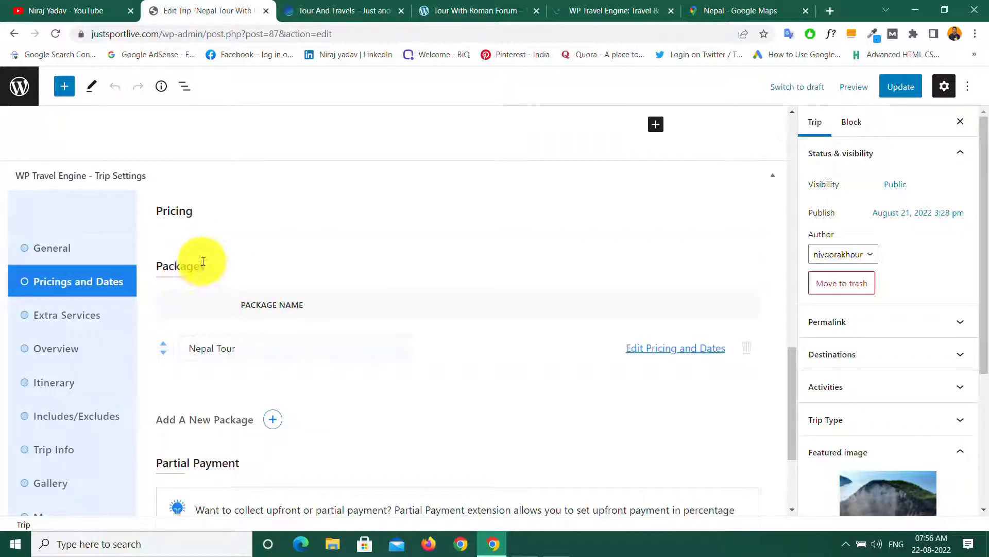
scroll(238, 273, up, 7)
scroll(238, 273, down, 7)
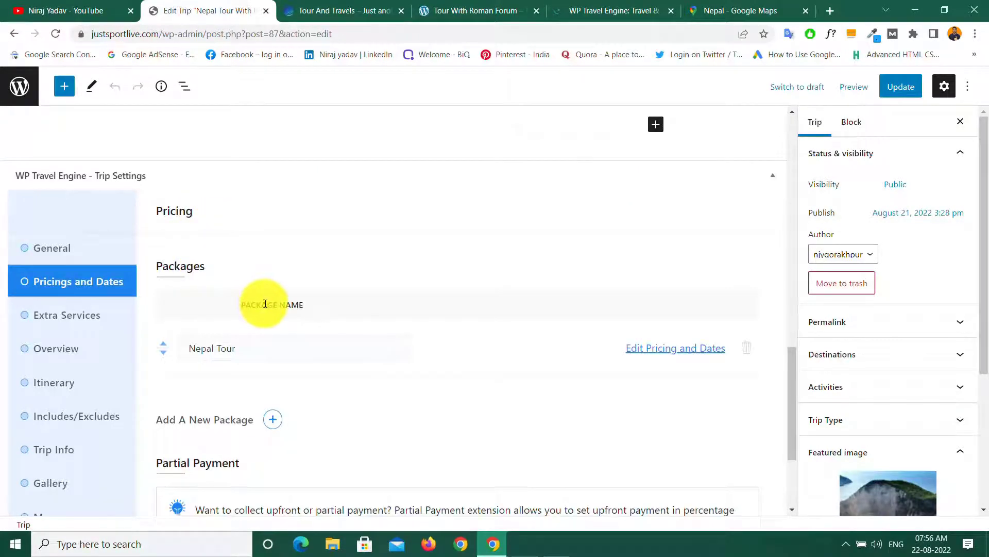
click(245, 348)
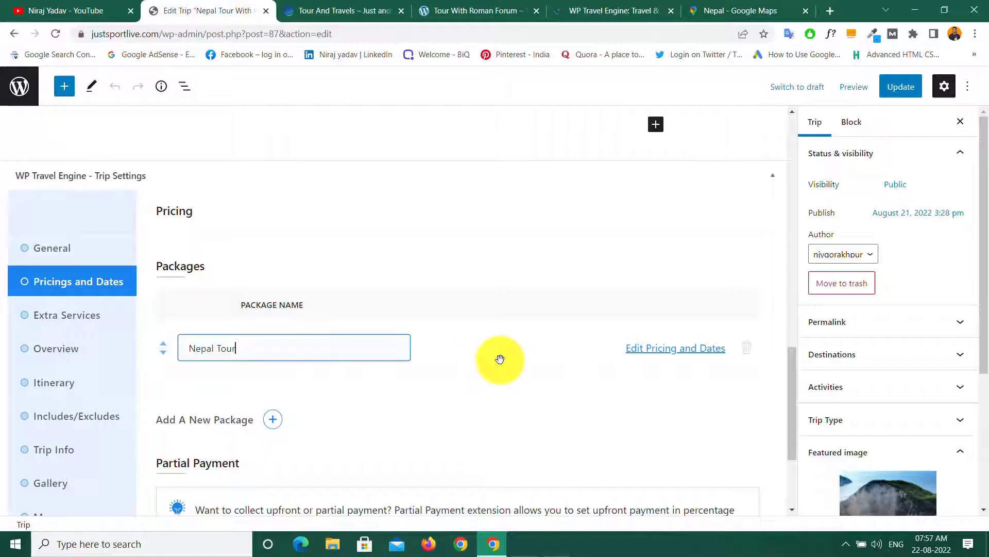
Step: Open the Nepal Tour pricing editor and expand the Adult and Child categories
click(667, 354)
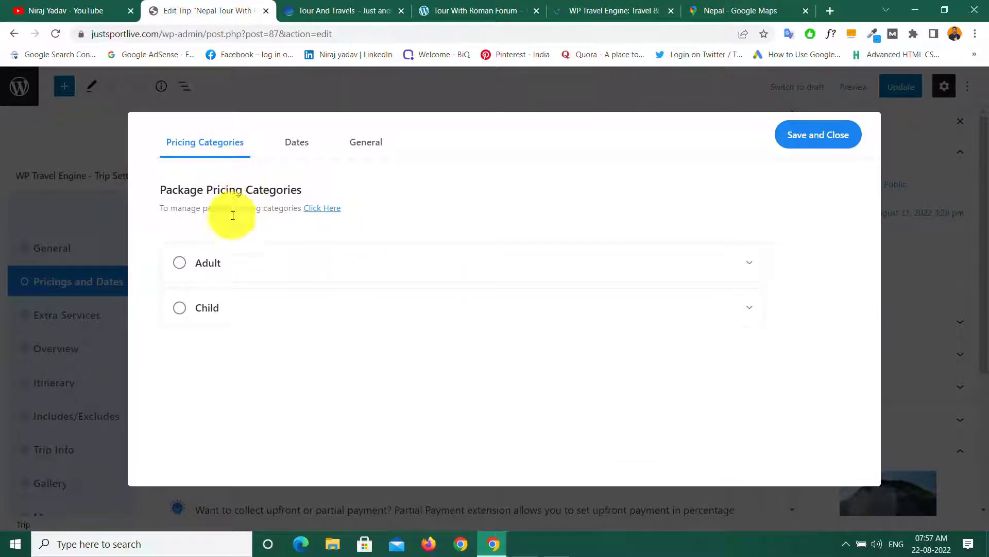
click(180, 267)
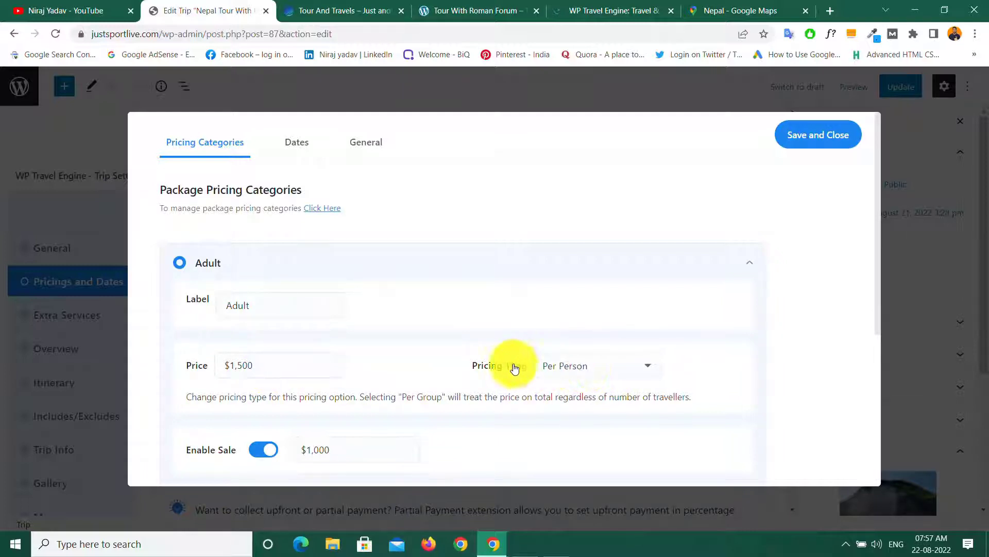
scroll(330, 351, down, 5)
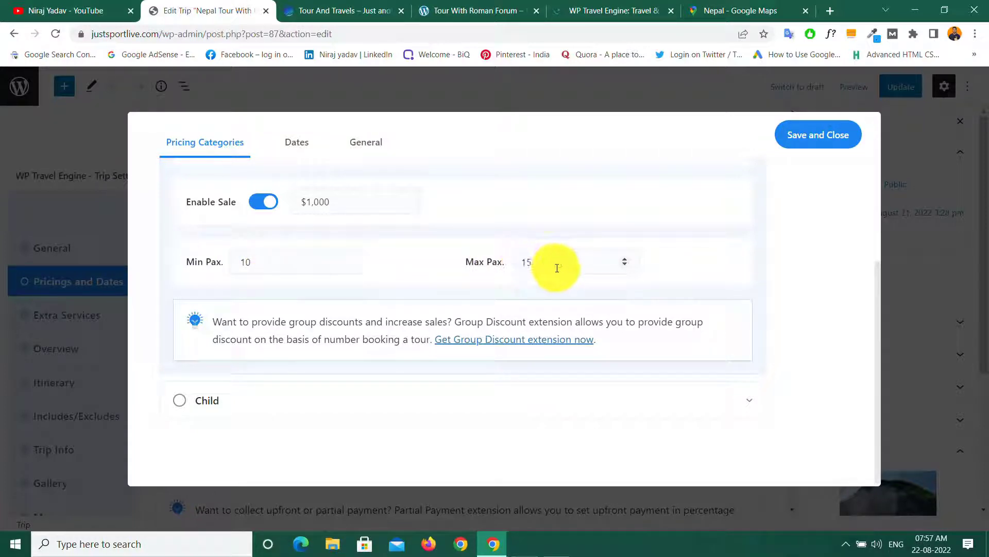
click(183, 406)
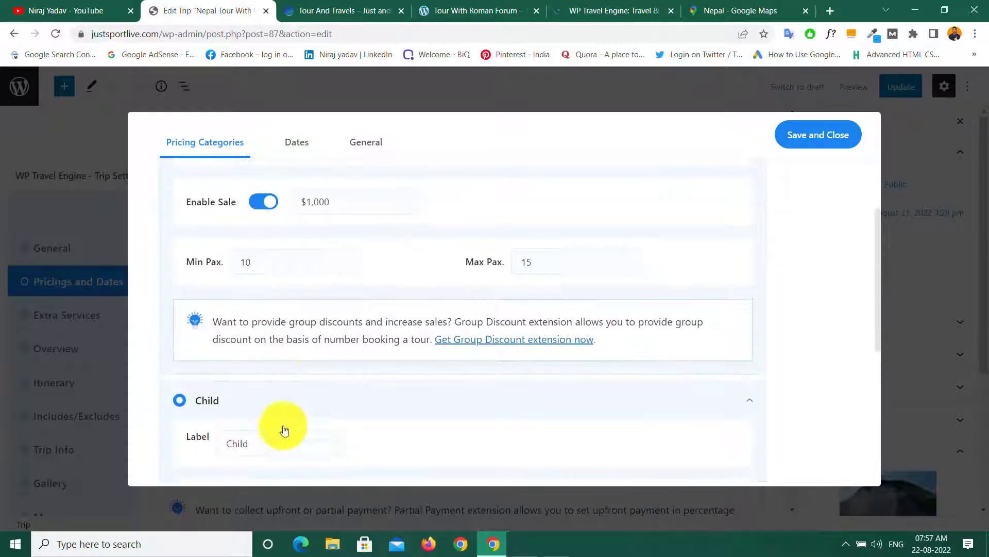
scroll(282, 428, down, 5)
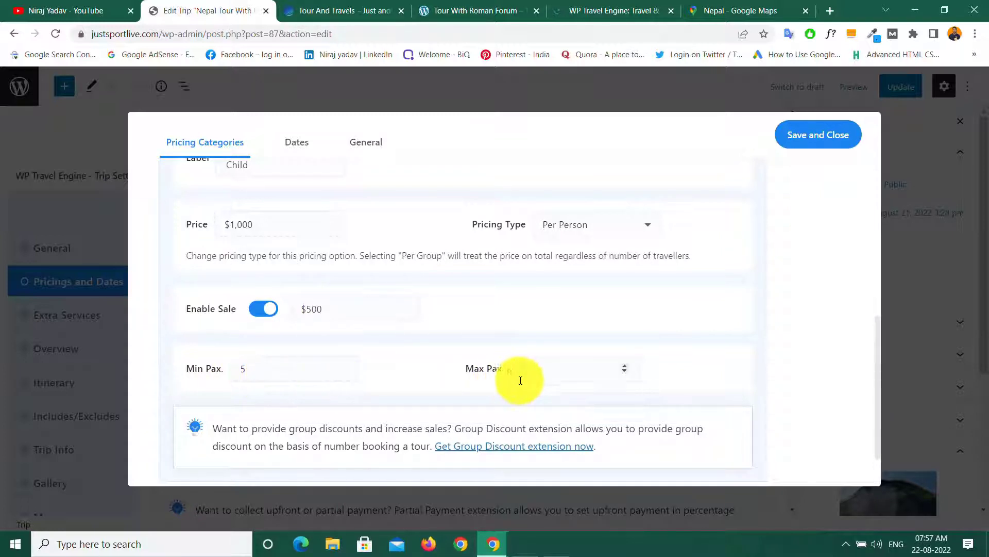
scroll(535, 375, down, 1)
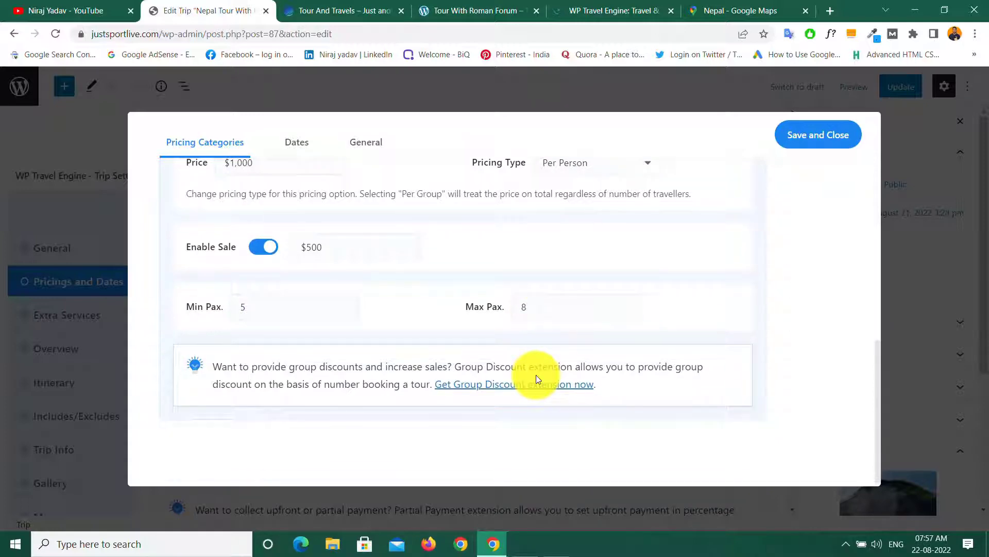
scroll(536, 375, up, 5)
scroll(536, 379, up, 5)
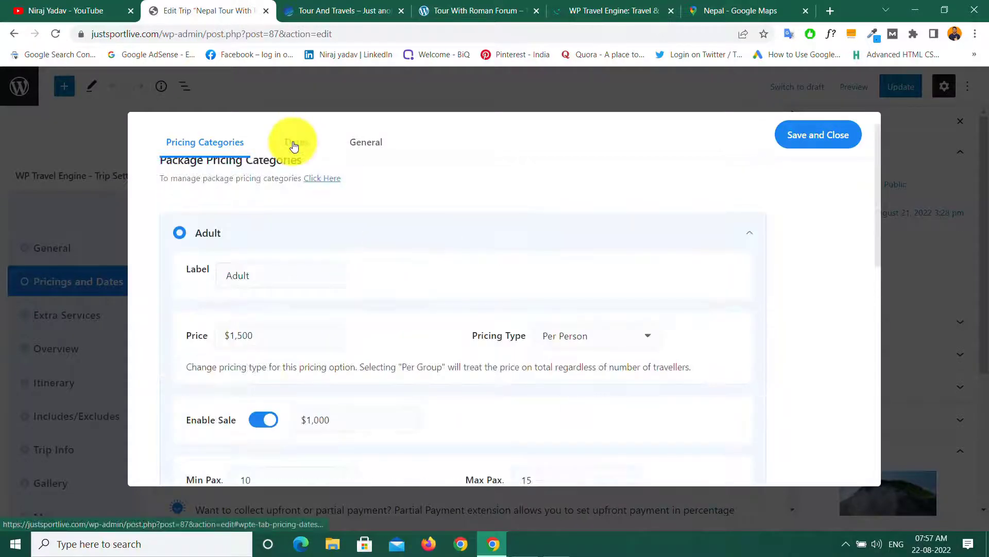
Step: View the package's Dates, then its General settings and short description
click(297, 143)
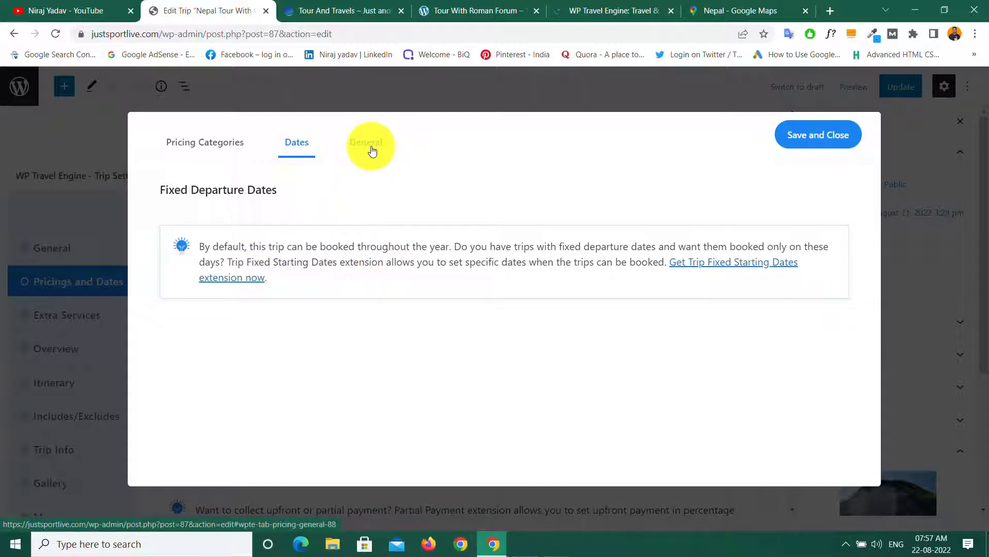
click(373, 151)
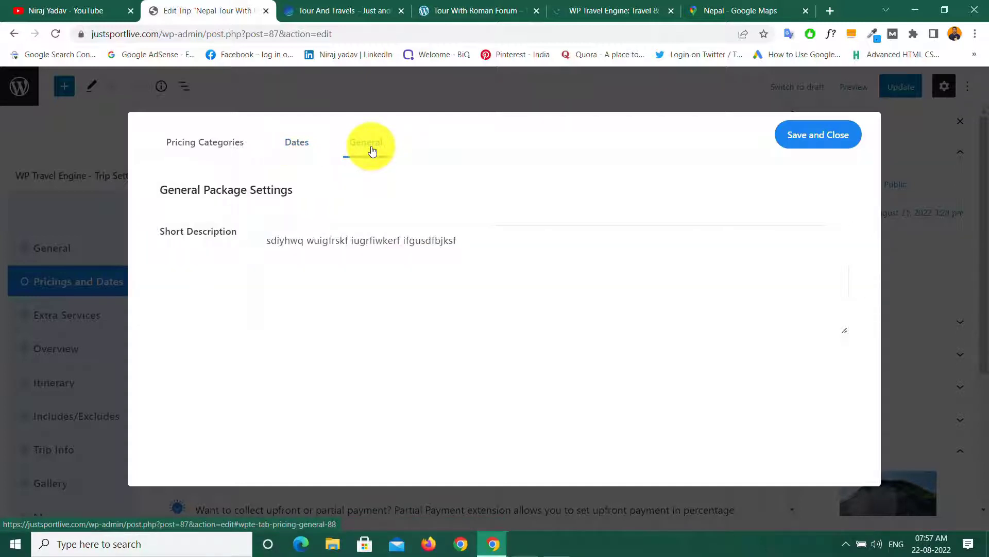
click(489, 246)
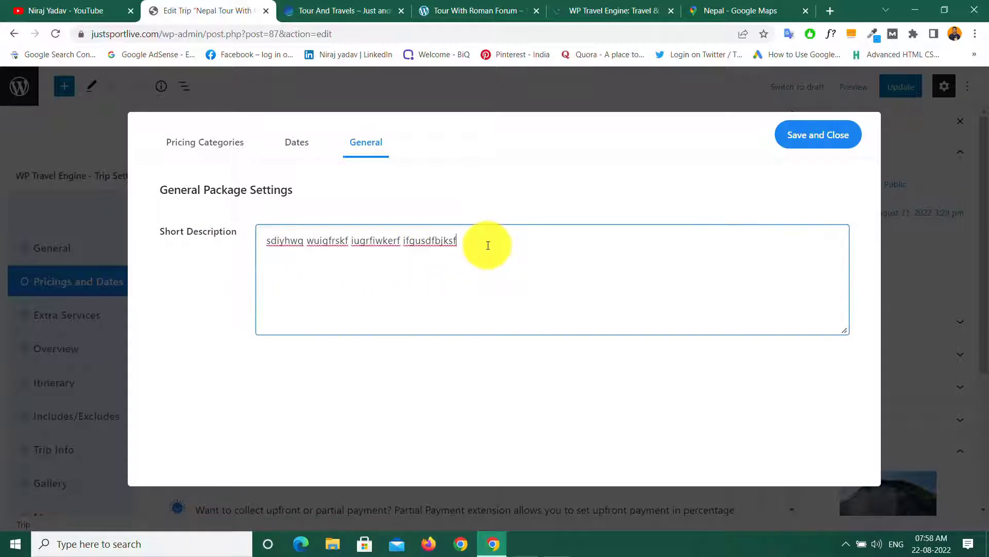
Step: Save the package settings and show the trip's Overview section title and description
click(813, 140)
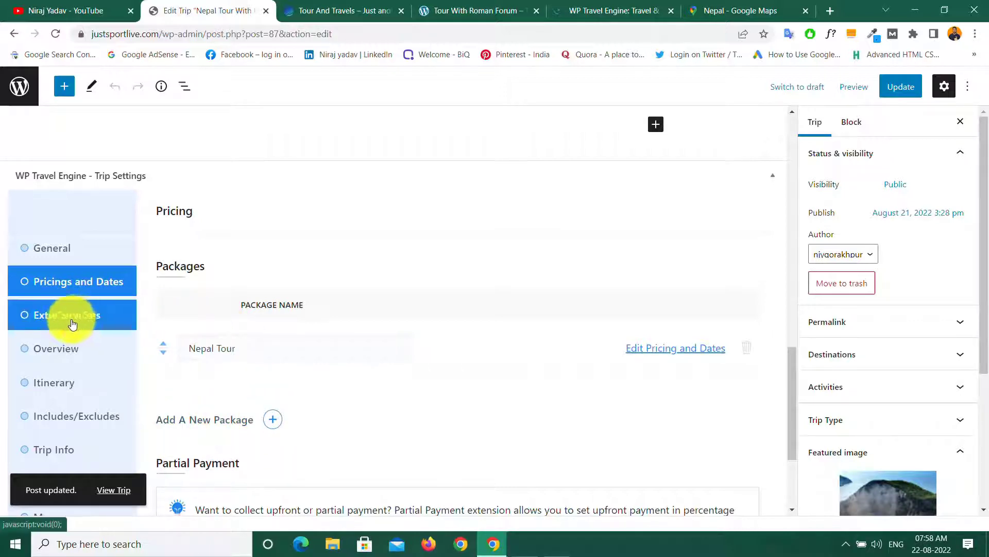
click(50, 322)
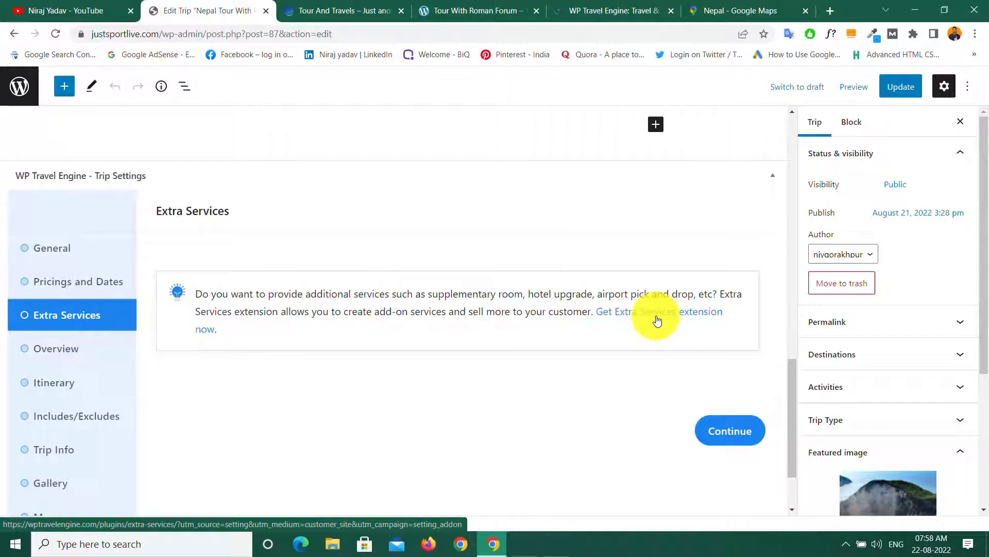
click(65, 351)
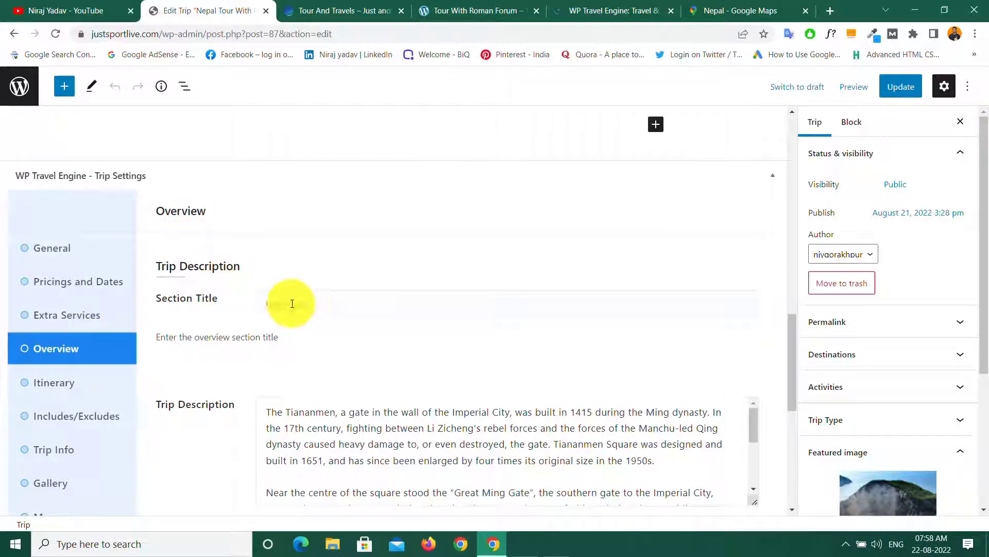
click(317, 305)
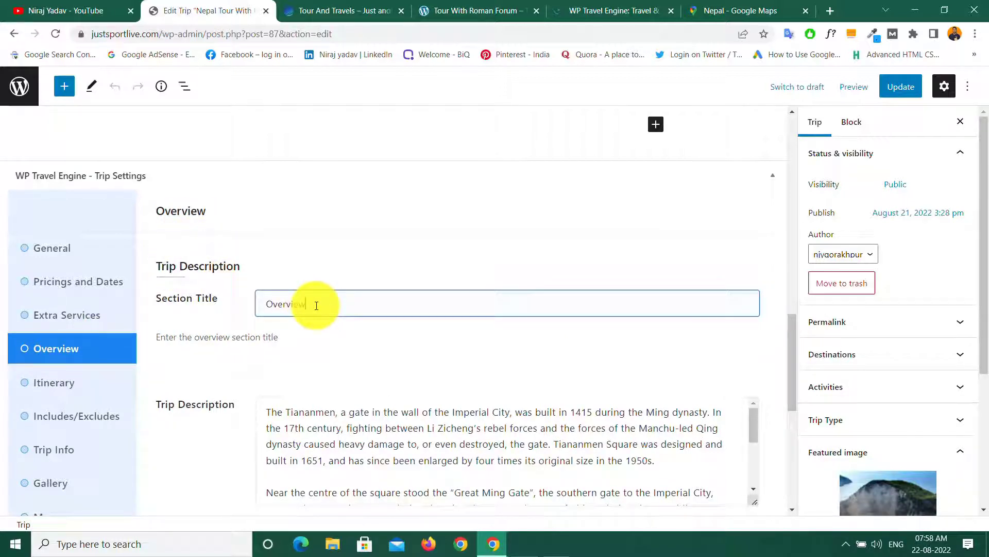
scroll(308, 342, down, 5)
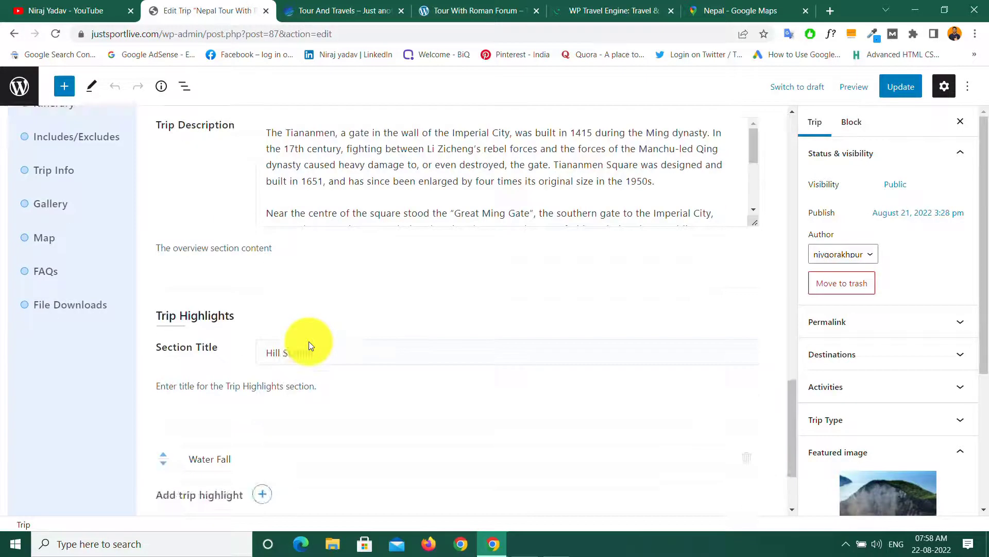
click(308, 175)
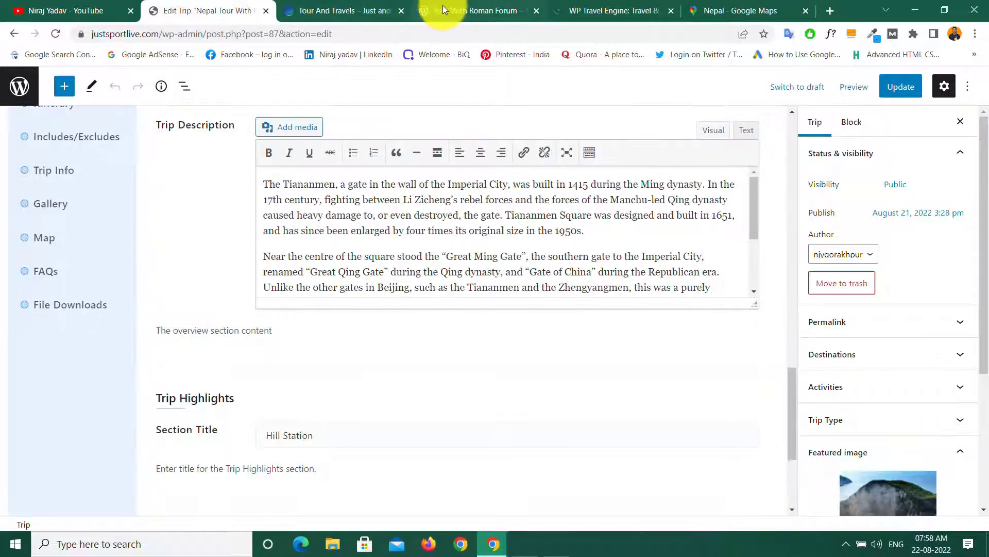
click(450, 8)
click(373, 327)
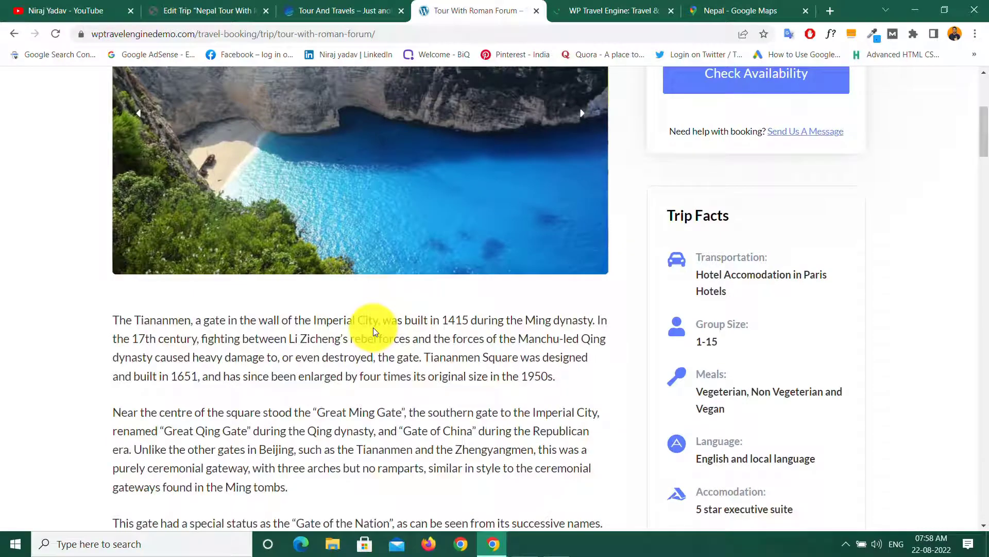
scroll(373, 327, up, 5)
scroll(373, 326, down, 10)
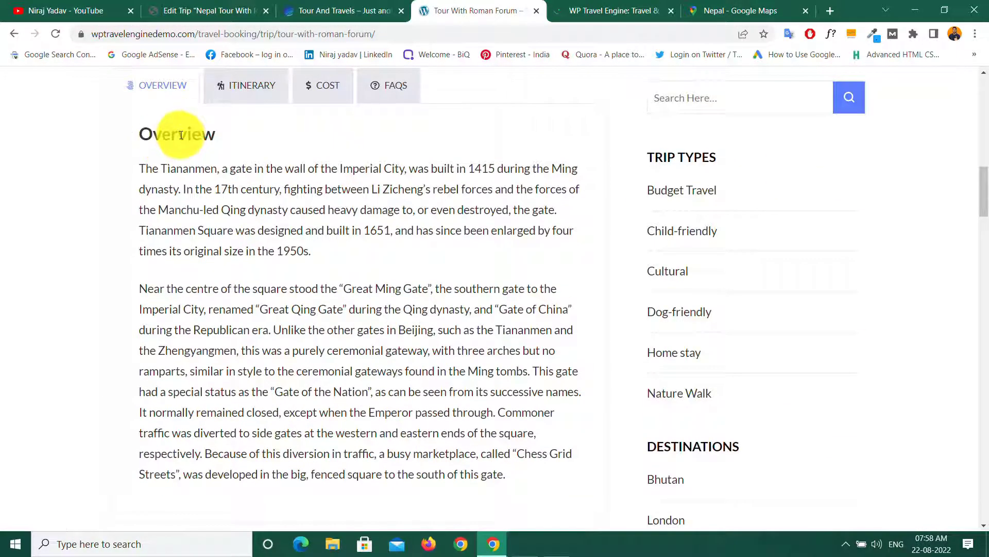
drag(140, 169, 507, 471)
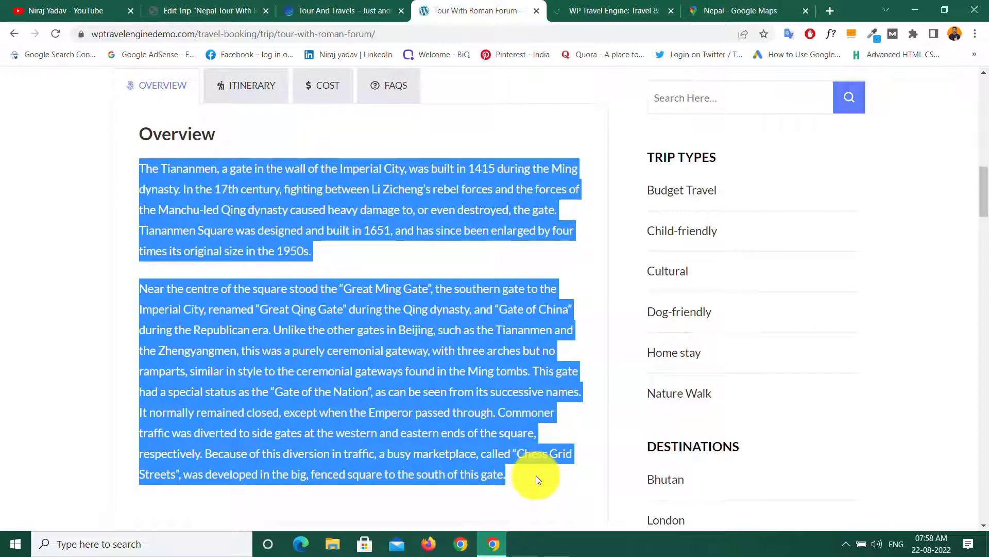
click(536, 475)
click(185, 4)
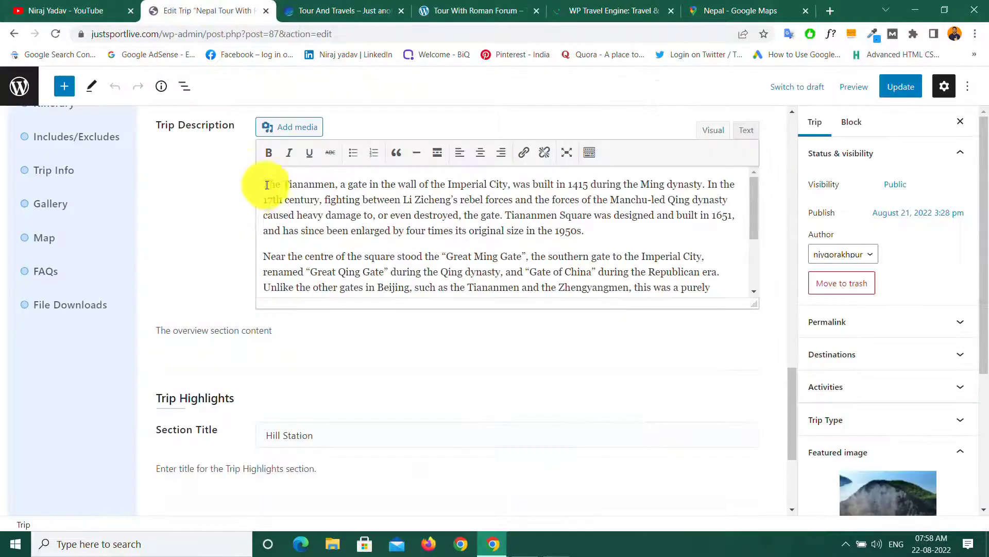
scroll(265, 216, up, 5)
click(322, 304)
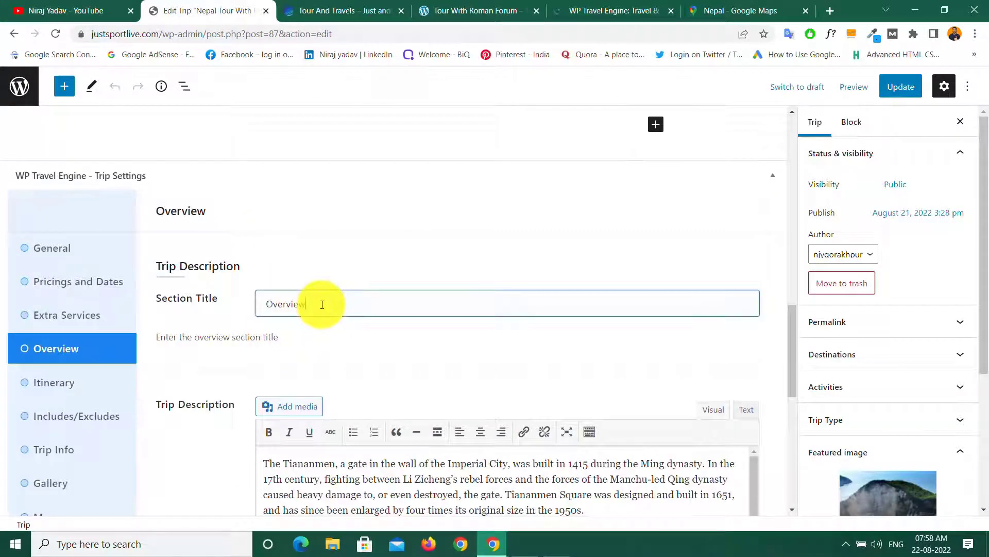
scroll(322, 304, down, 5)
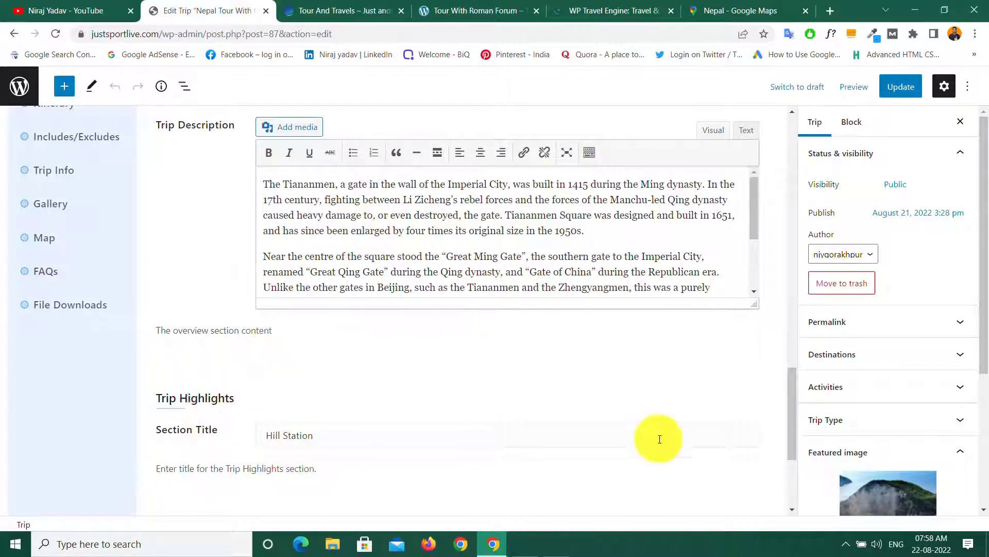
drag(792, 380, 792, 409)
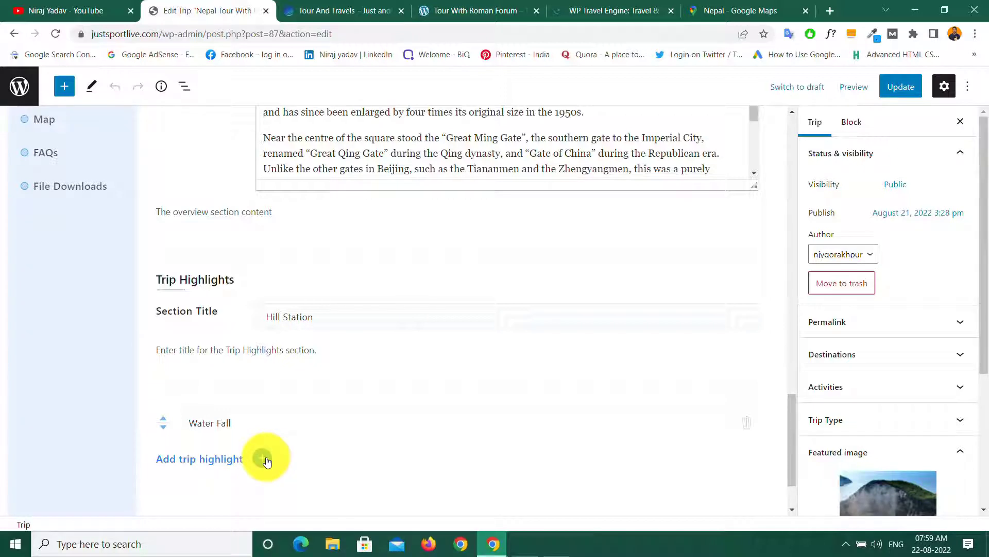
scroll(308, 390, up, 5)
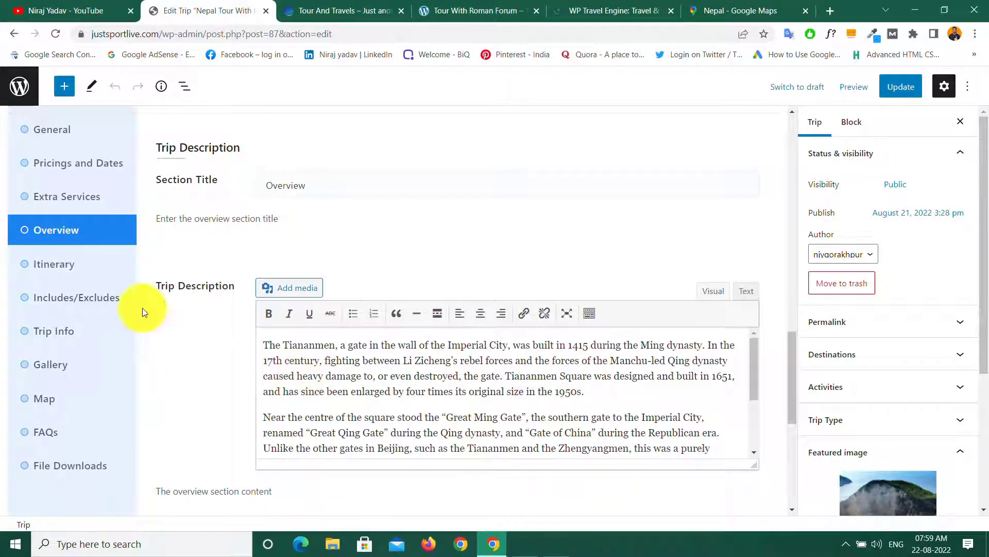
Step: Open the Nepal Tour trip's Itinerary settings, titled Itinerary and starting at Day 1 Lumbini
click(61, 269)
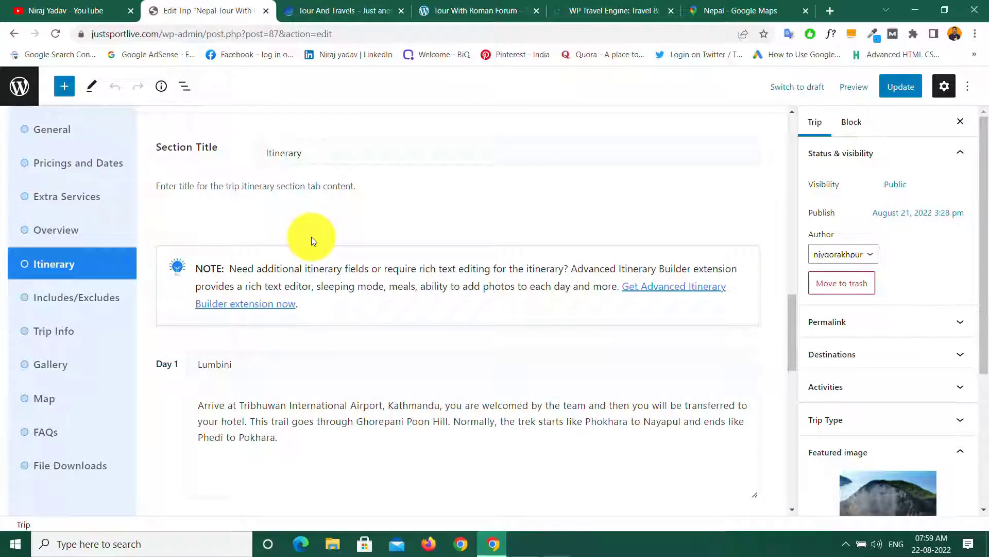
scroll(312, 237, up, 5)
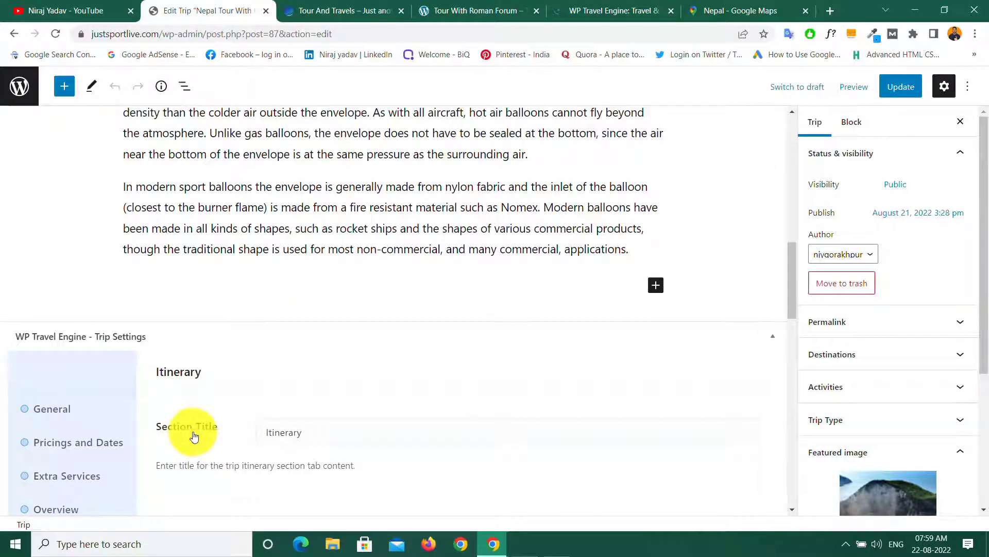
click(313, 436)
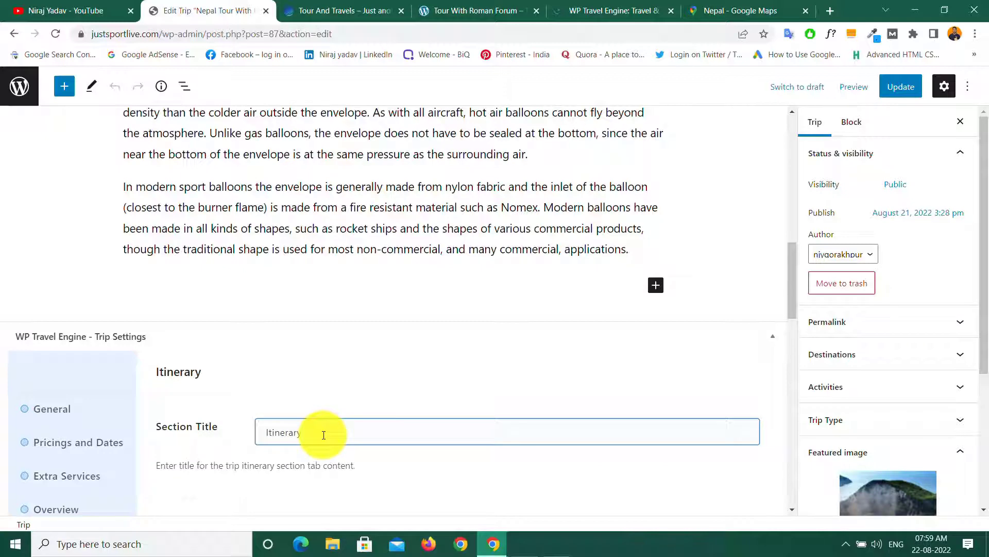
scroll(315, 436, down, 5)
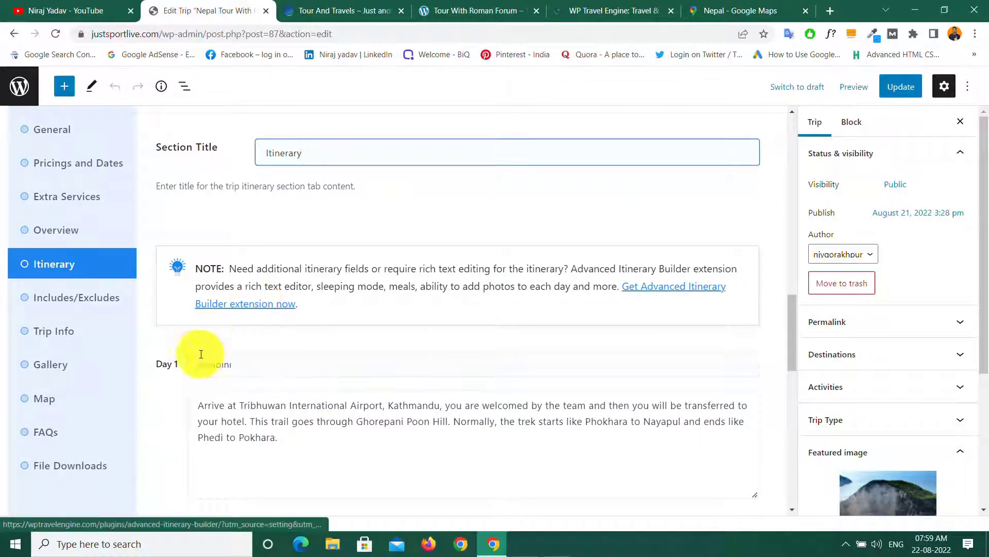
Step: Compare with the demo trip's ITINERARY tab, then save the itinerary with Save & Continue
click(445, 10)
click(249, 87)
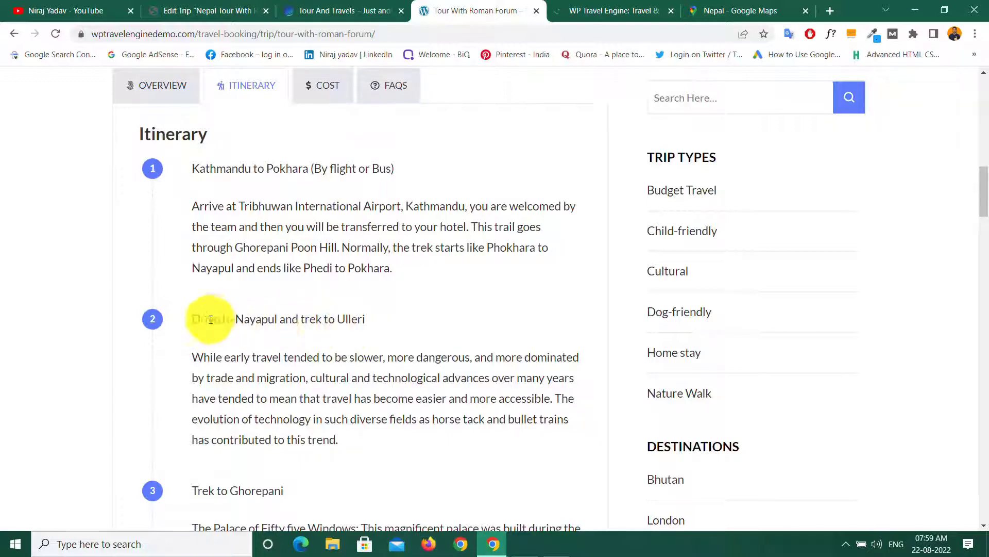
click(180, 9)
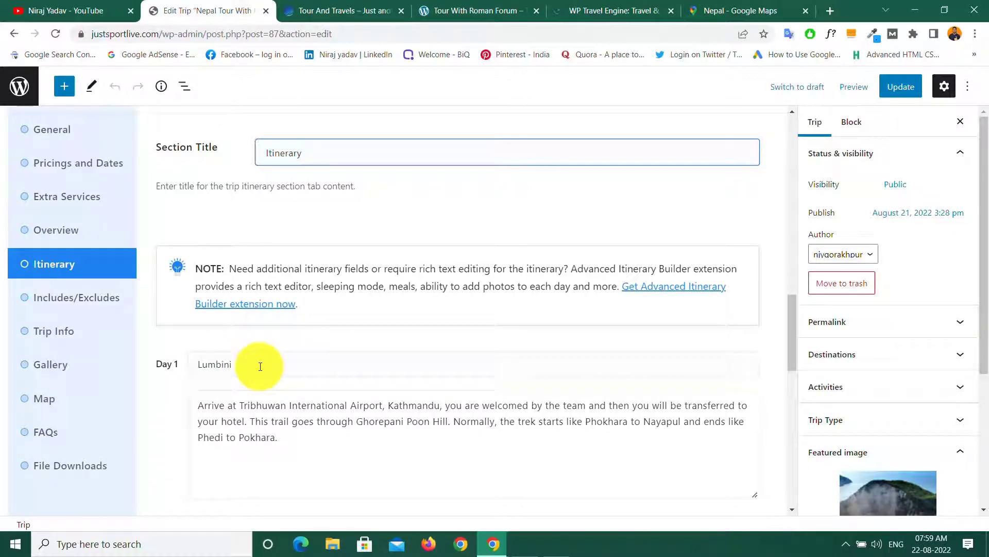
scroll(260, 367, down, 5)
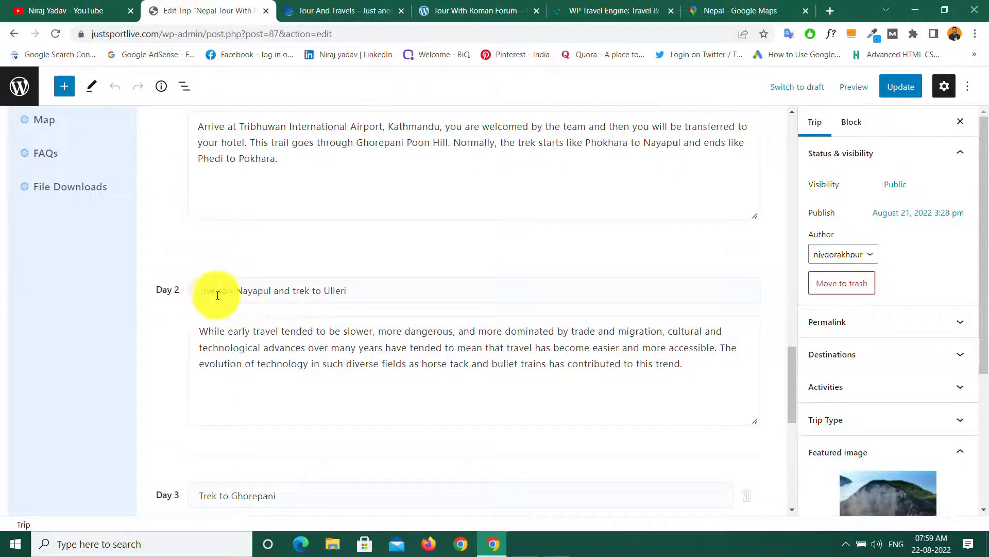
scroll(239, 354, down, 5)
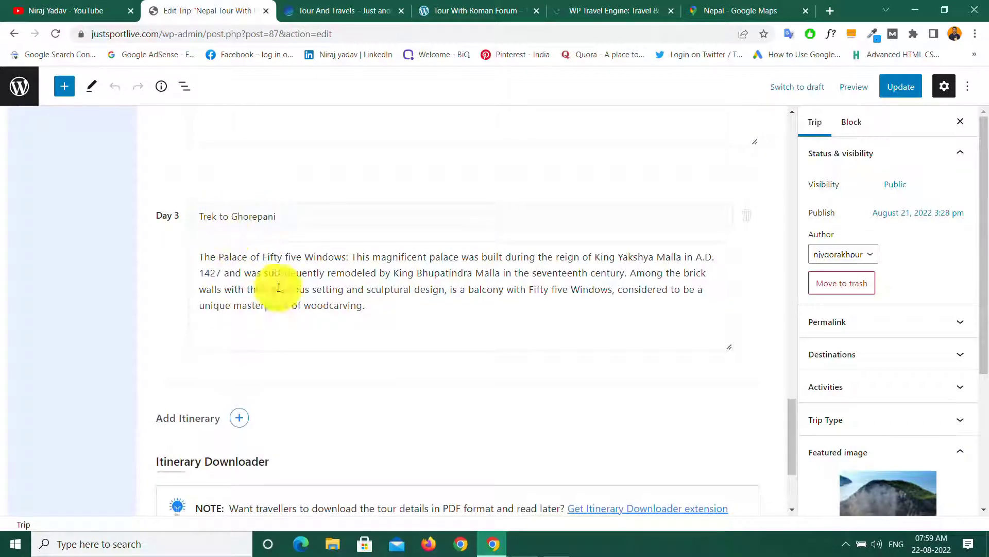
scroll(349, 310, up, 9)
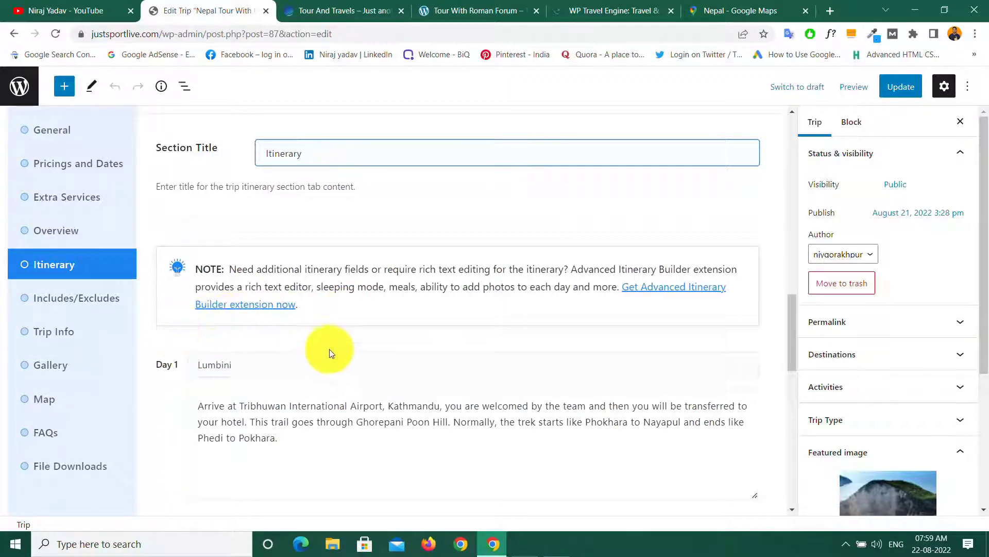
scroll(331, 350, down, 5)
scroll(332, 351, down, 8)
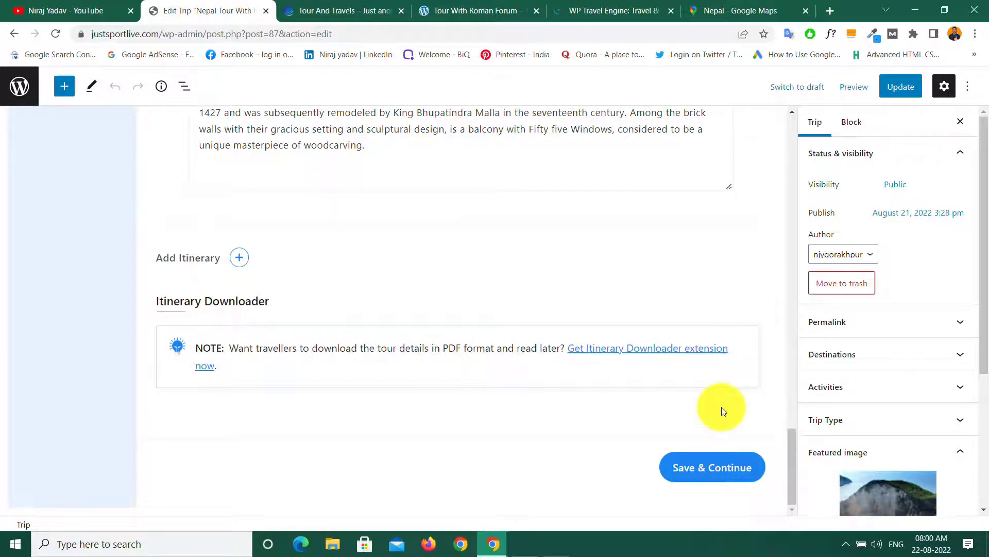
click(714, 471)
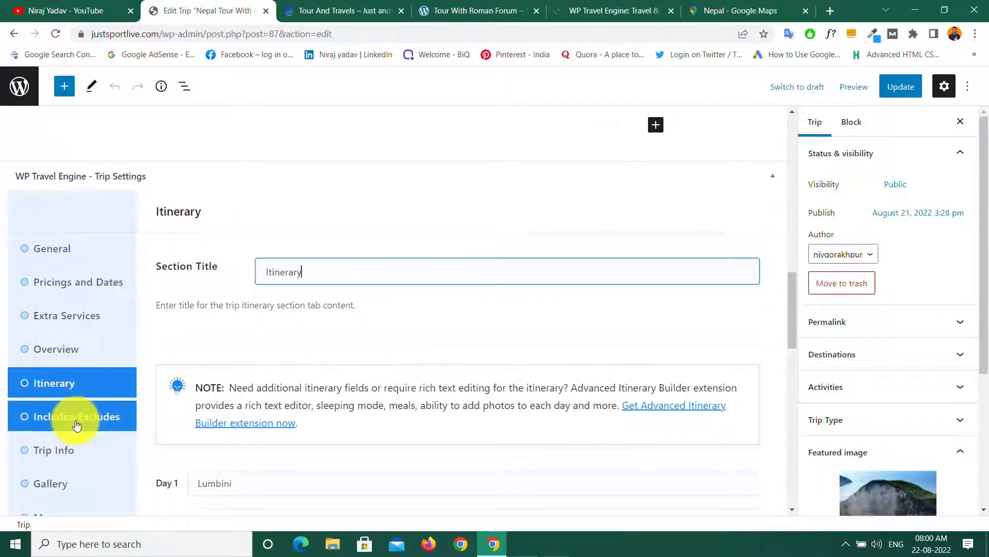
click(77, 420)
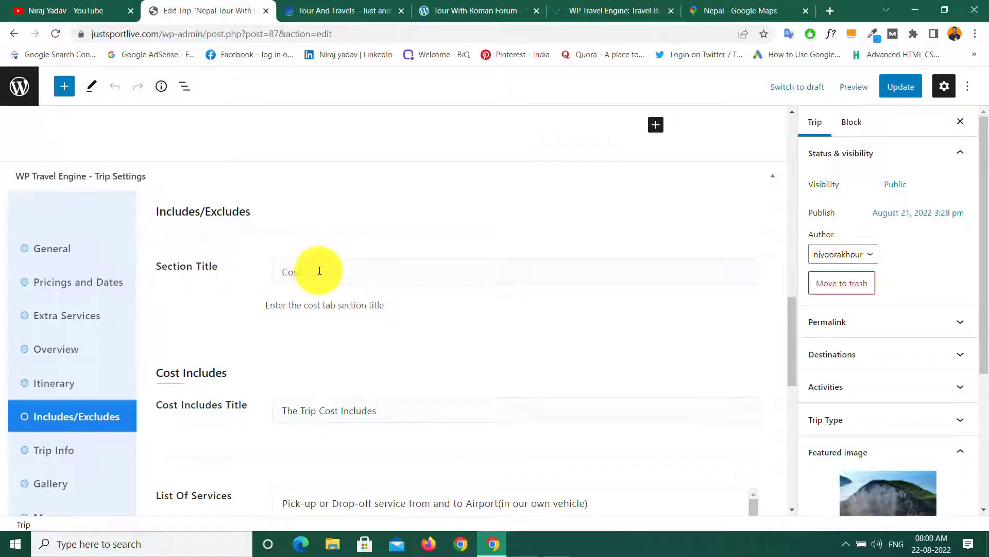
click(453, 8)
click(322, 86)
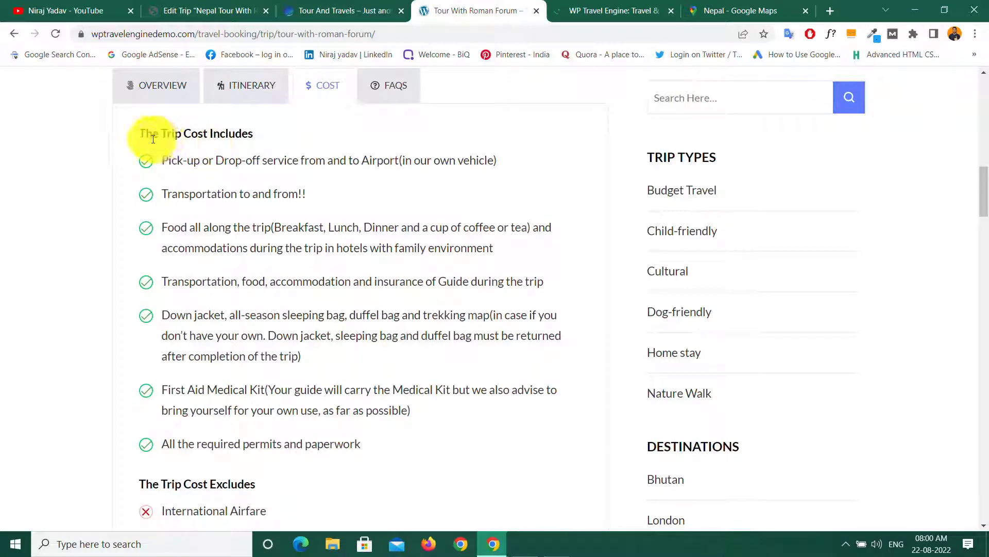
scroll(245, 188, down, 10)
scroll(189, 159, up, 3)
scroll(188, 159, up, 3)
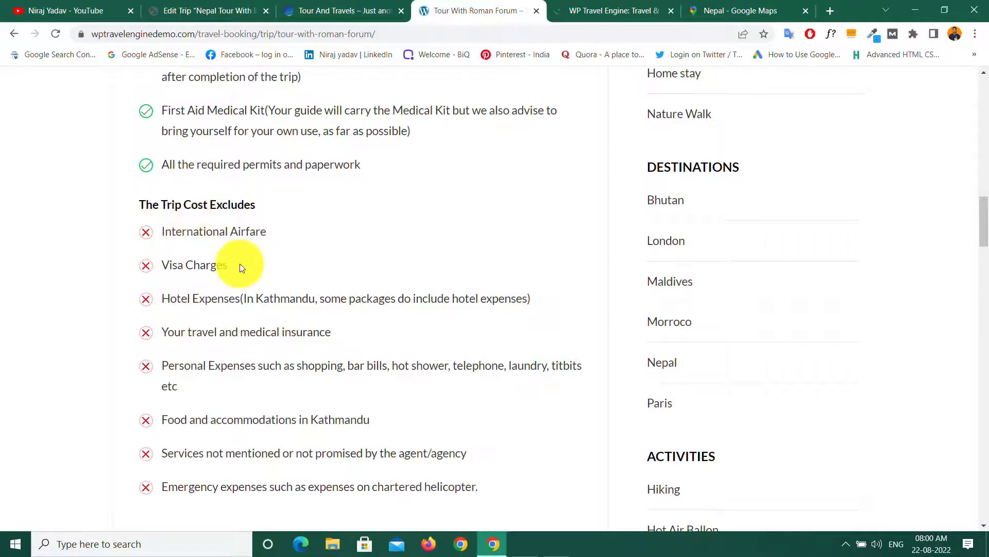
scroll(240, 265, down, 6)
scroll(239, 266, up, 12)
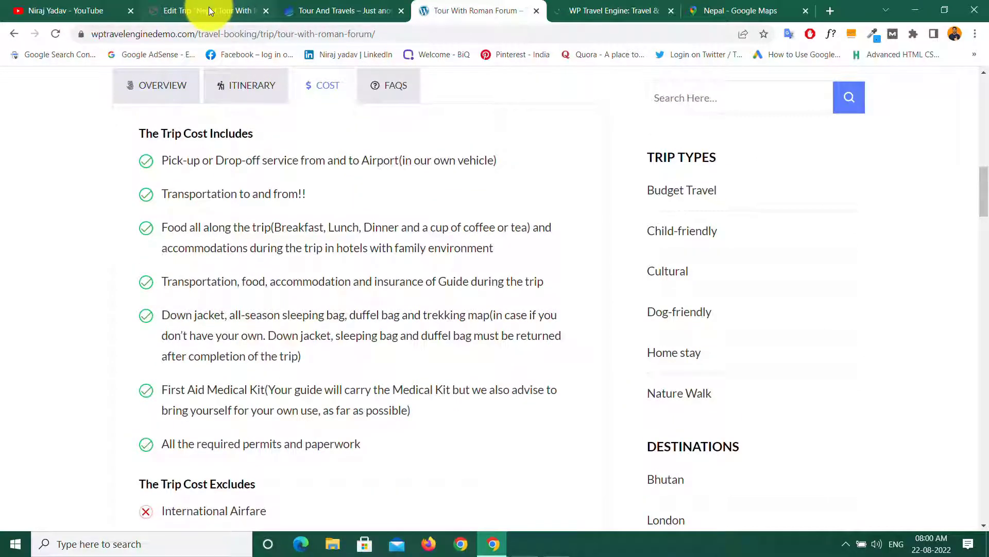
click(208, 11)
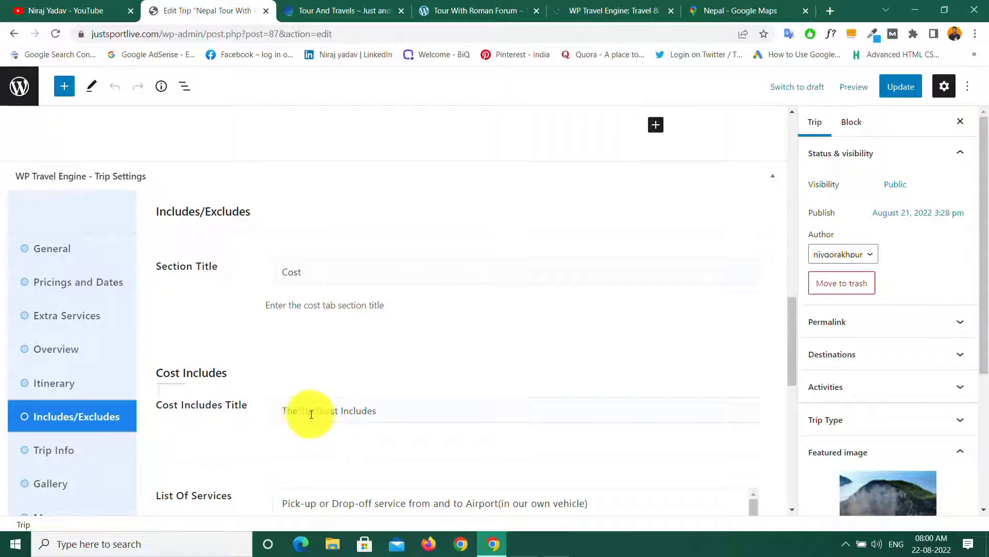
scroll(395, 413, down, 5)
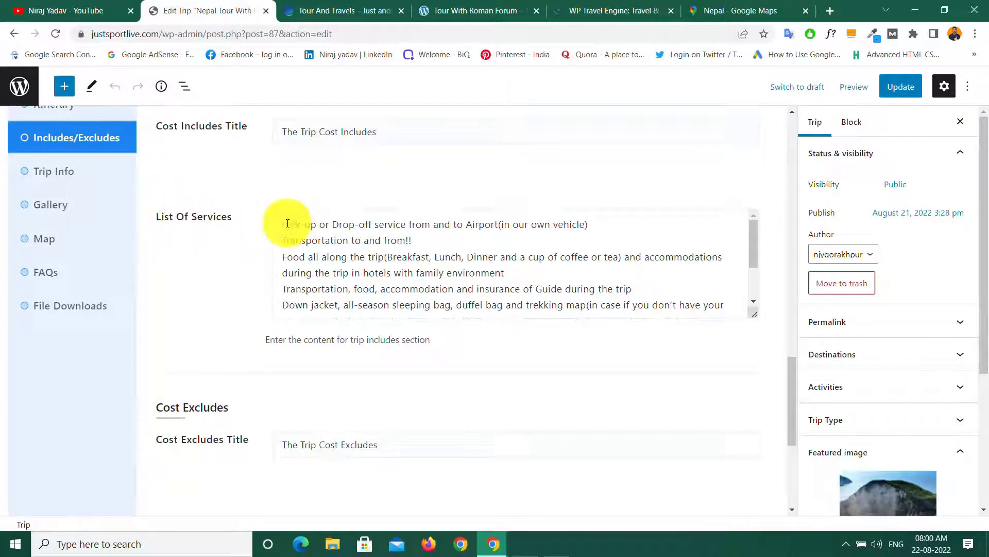
drag(278, 224, 720, 323)
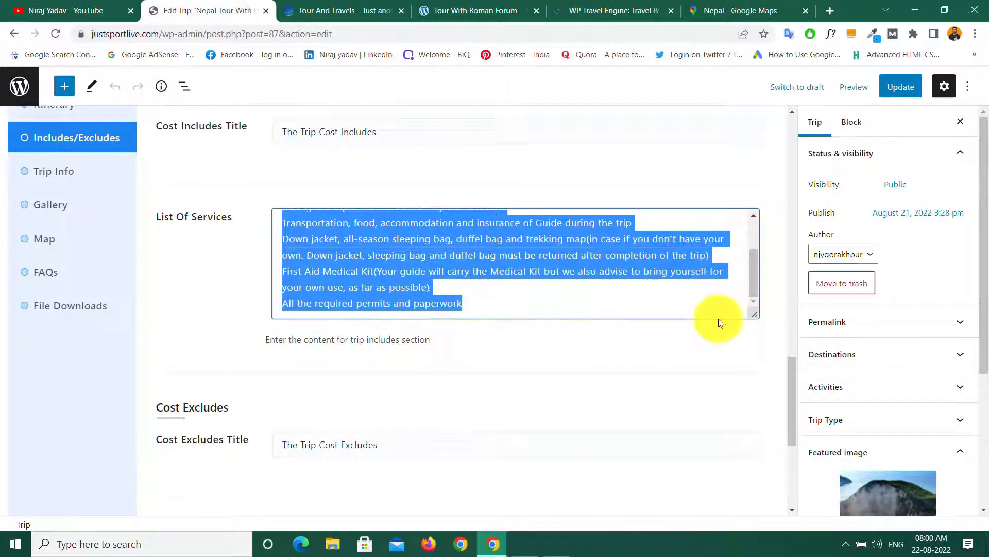
click(481, 307)
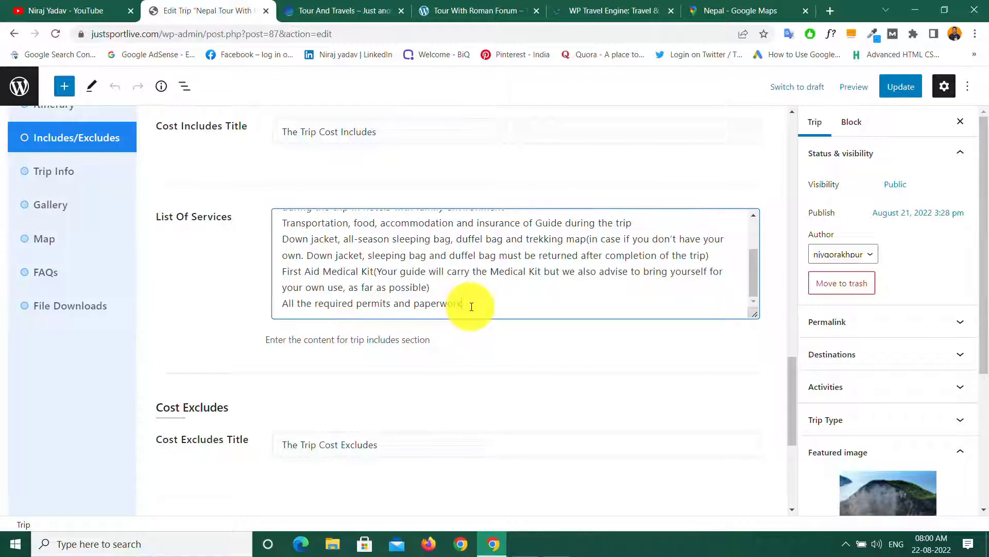
drag(791, 379, 795, 418)
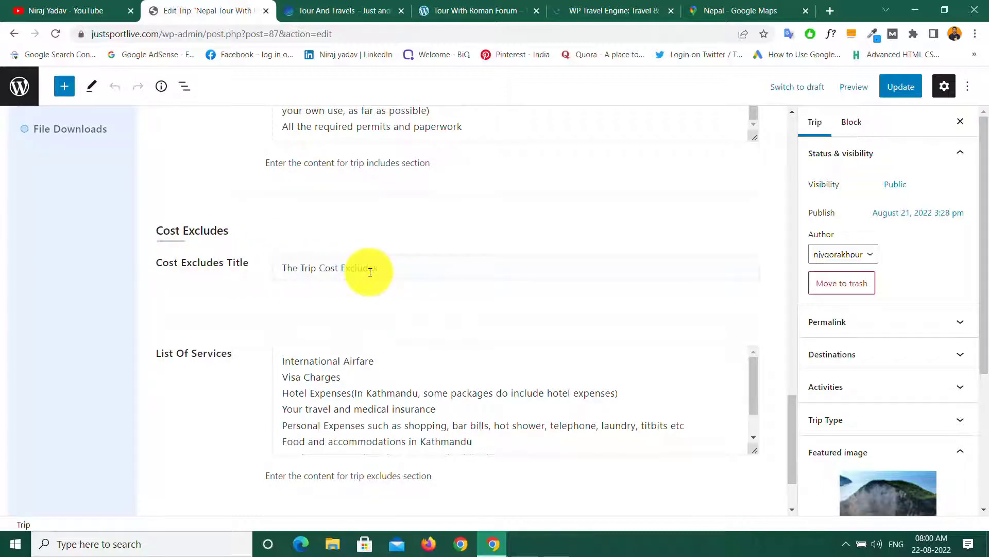
drag(281, 361, 587, 442)
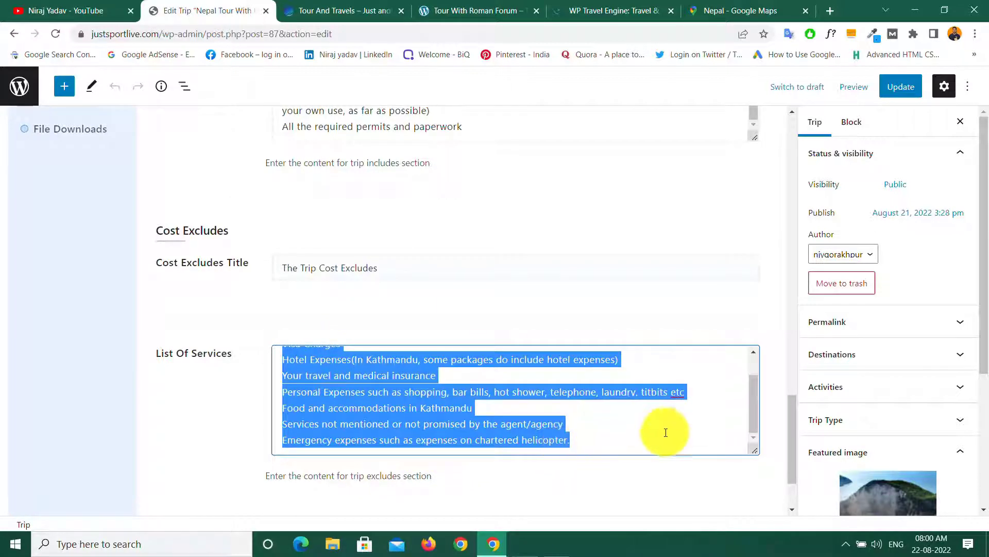
click(630, 435)
scroll(483, 370, down, 2)
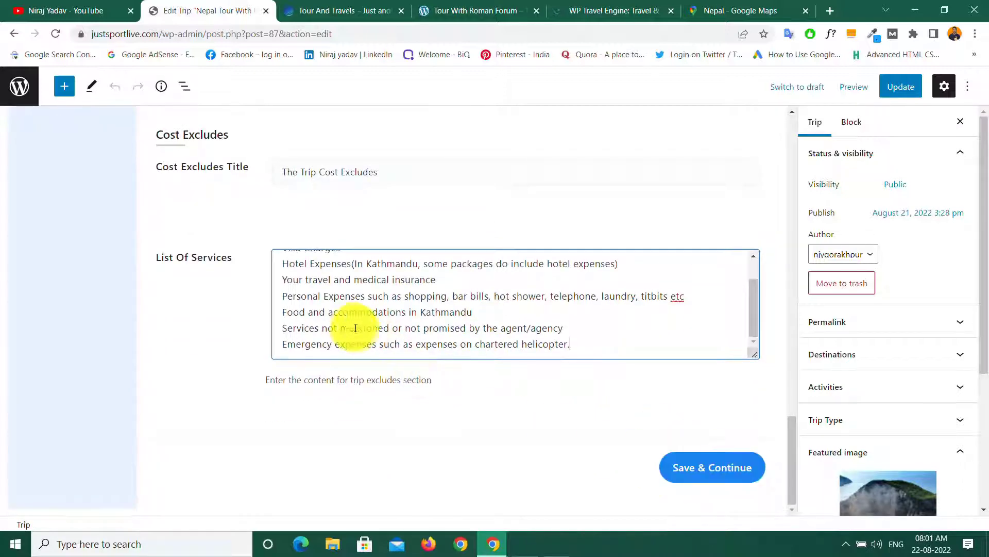
scroll(349, 326, up, 6)
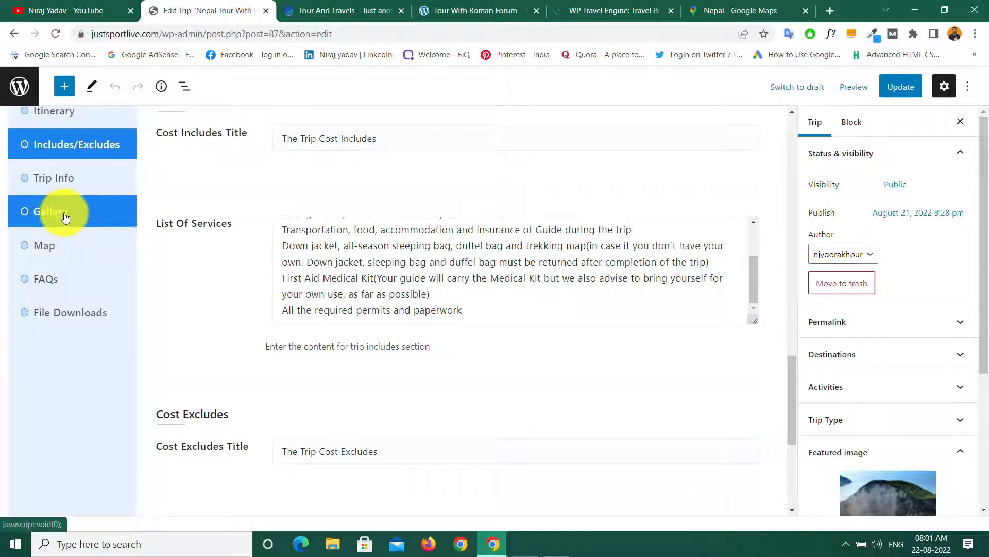
Step: Open the trip's Gallery settings and compare with the demo Tour With Roman Forum photo slider
click(65, 218)
scroll(306, 304, up, 5)
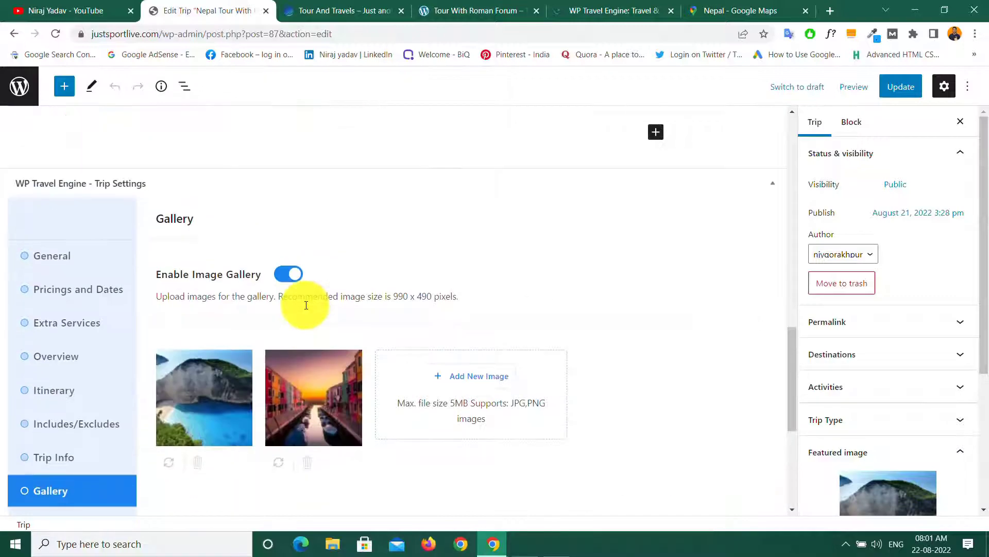
click(453, 8)
scroll(362, 296, up, 10)
scroll(363, 296, down, 1)
scroll(362, 296, up, 1)
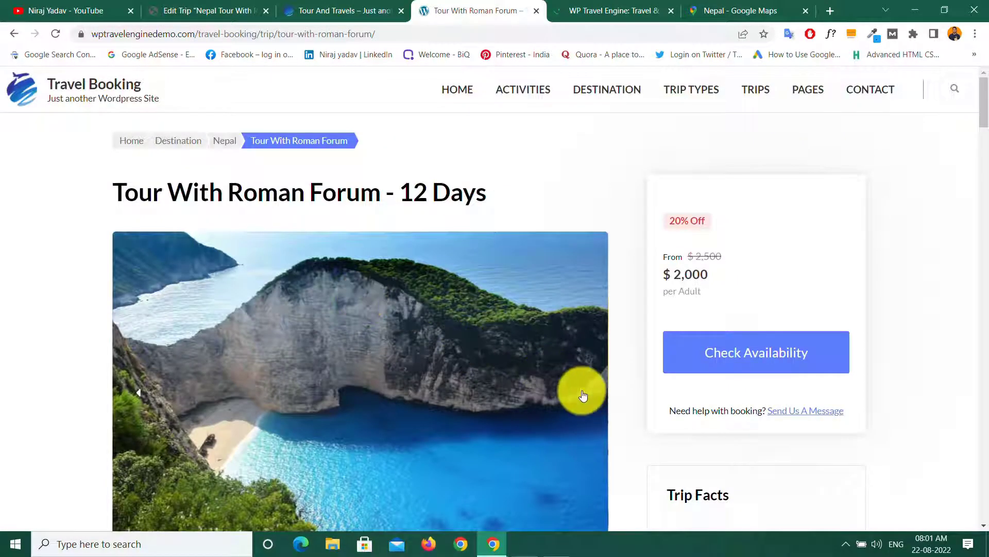
click(582, 395)
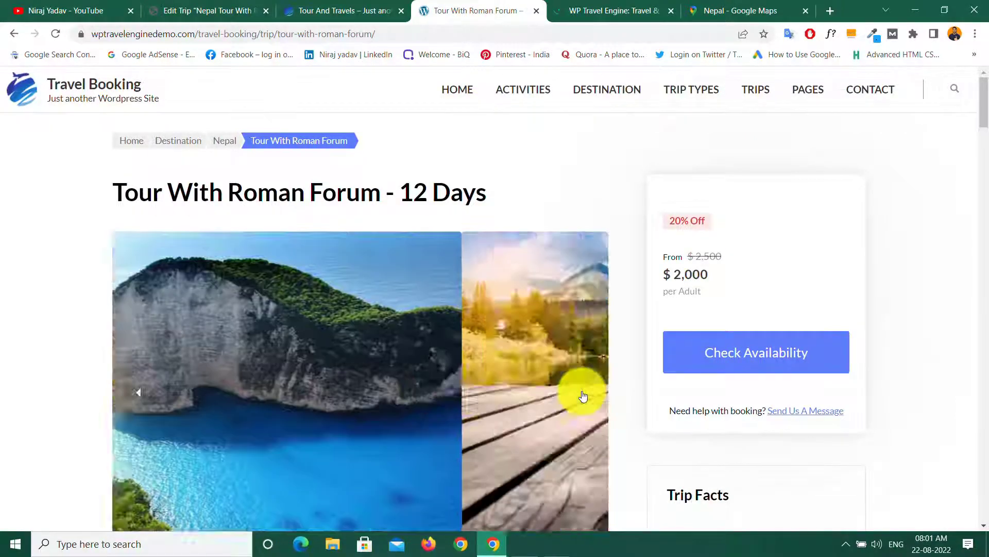
Step: Review the Gallery options: image gallery enabled with the cliff-beach and sunset-canal photos
click(188, 11)
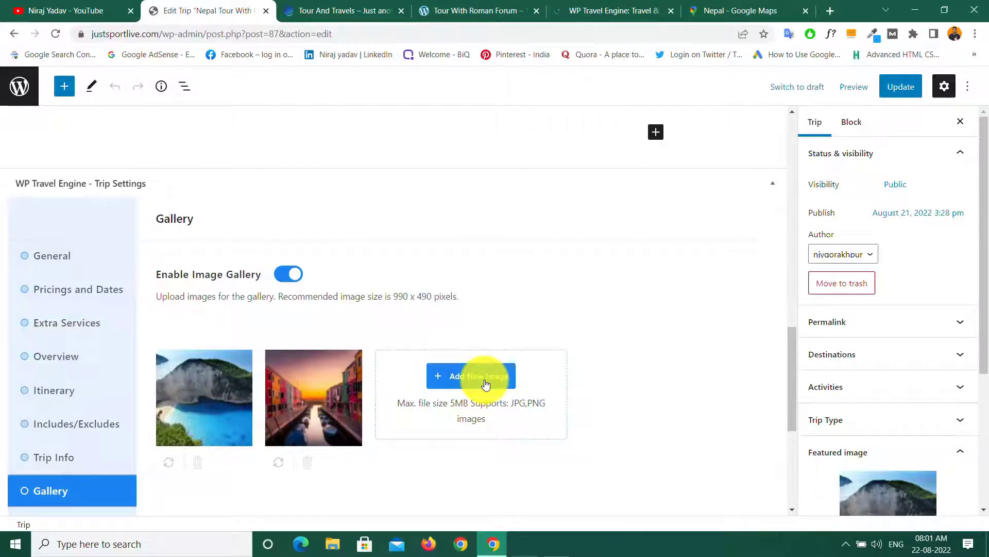
scroll(484, 383, down, 5)
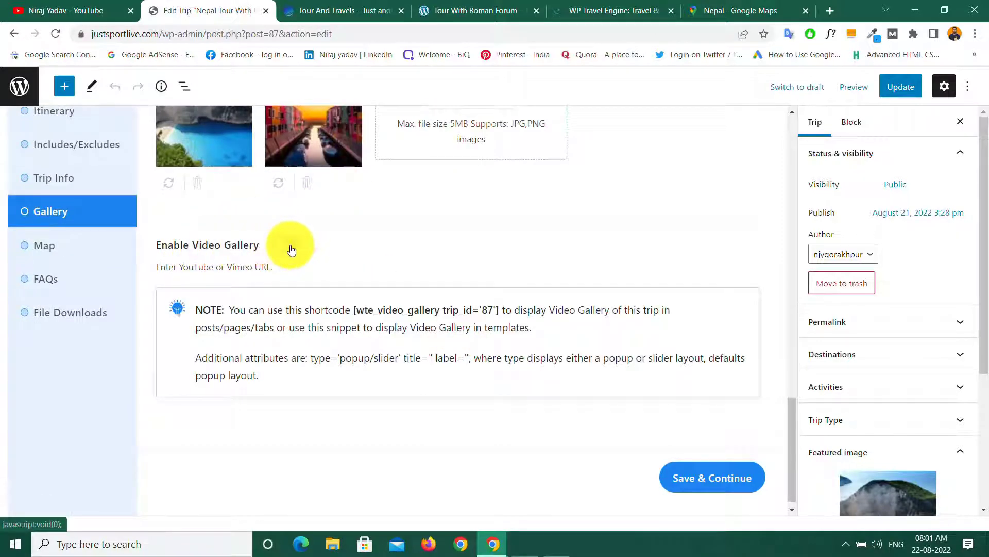
scroll(360, 274, up, 5)
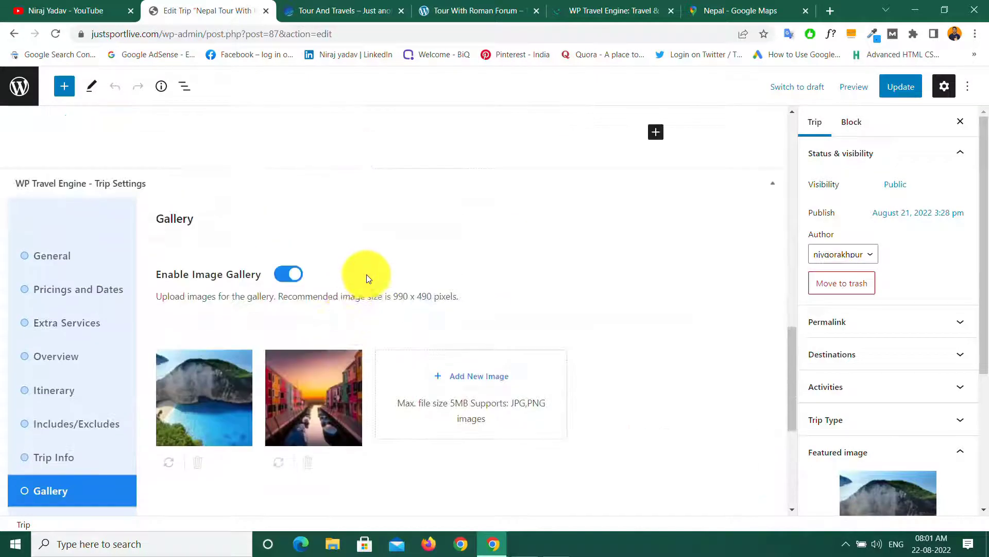
scroll(335, 416, down, 5)
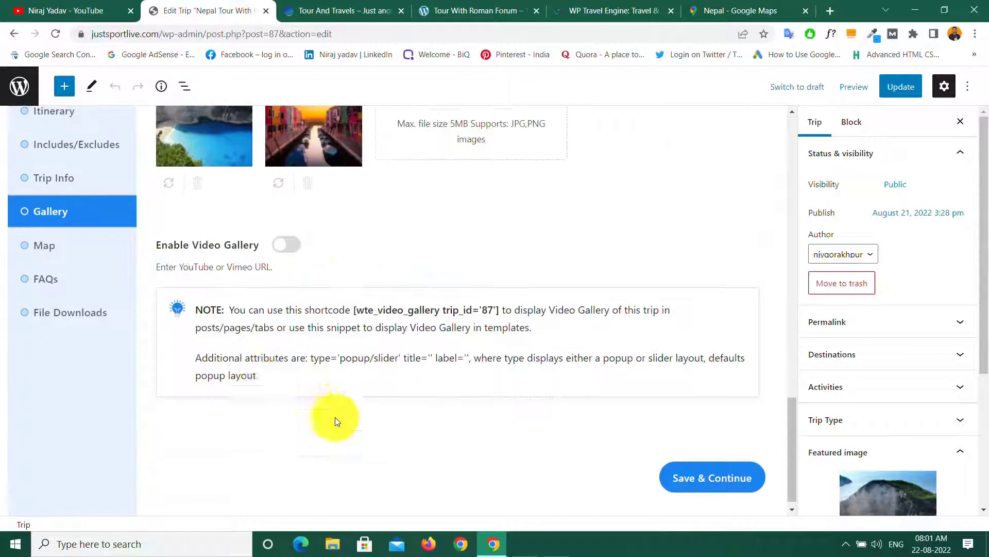
Step: Title the trip's Map section 'Map', then go to the Nepal page in Google Maps
click(53, 250)
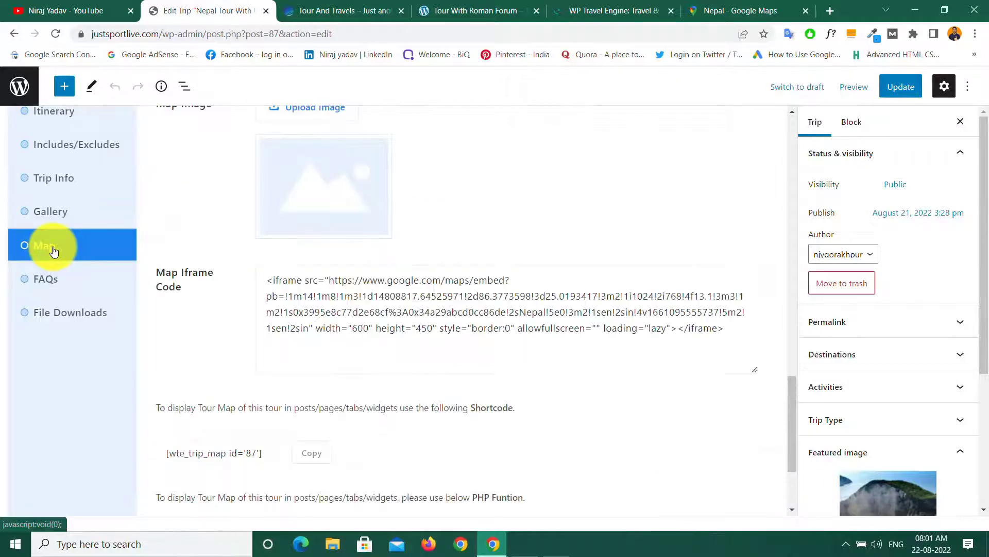
scroll(340, 313, up, 5)
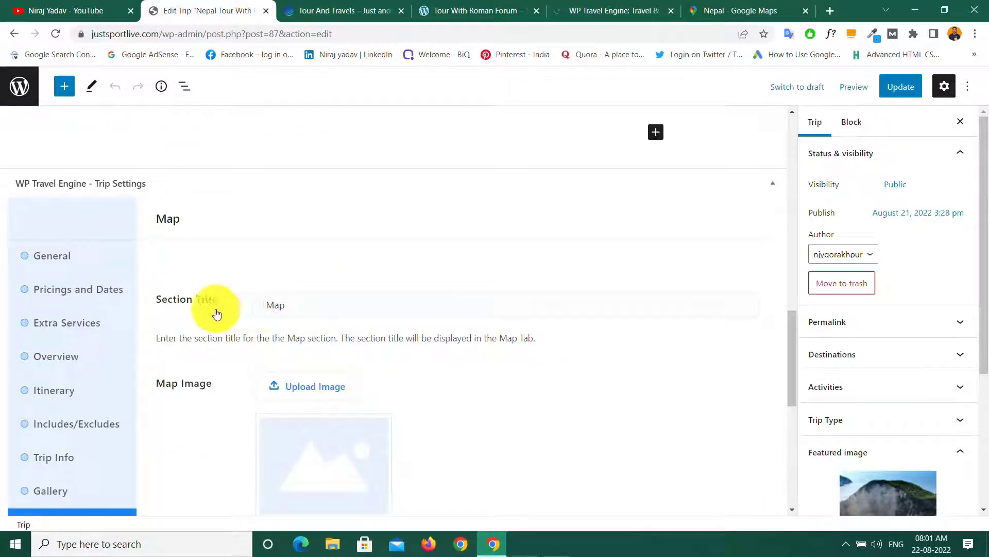
click(292, 304)
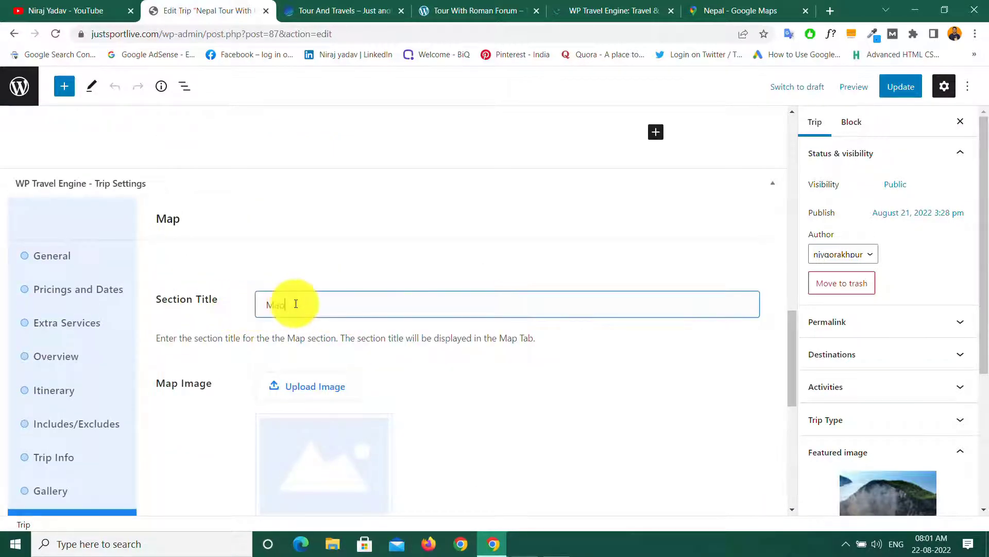
text(Map)
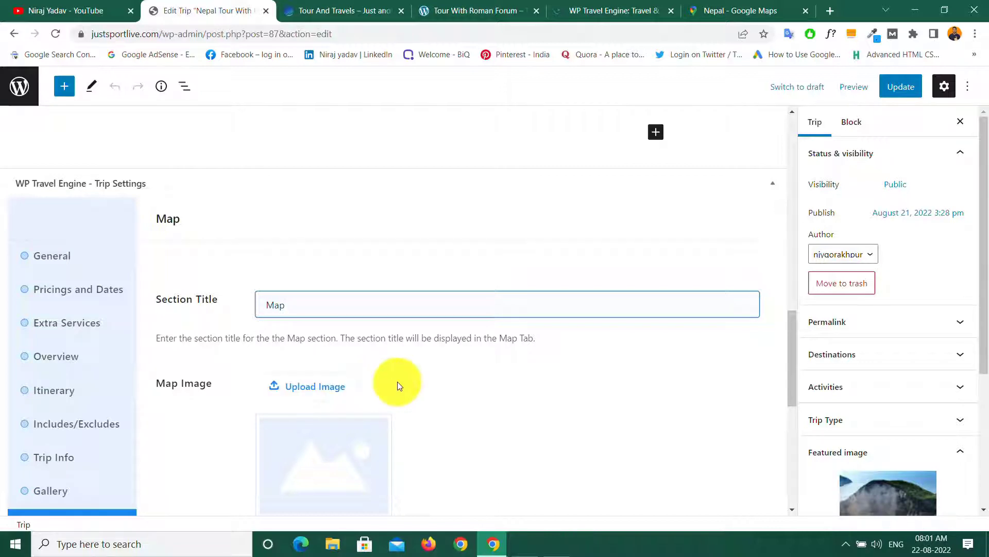
scroll(397, 381, down, 5)
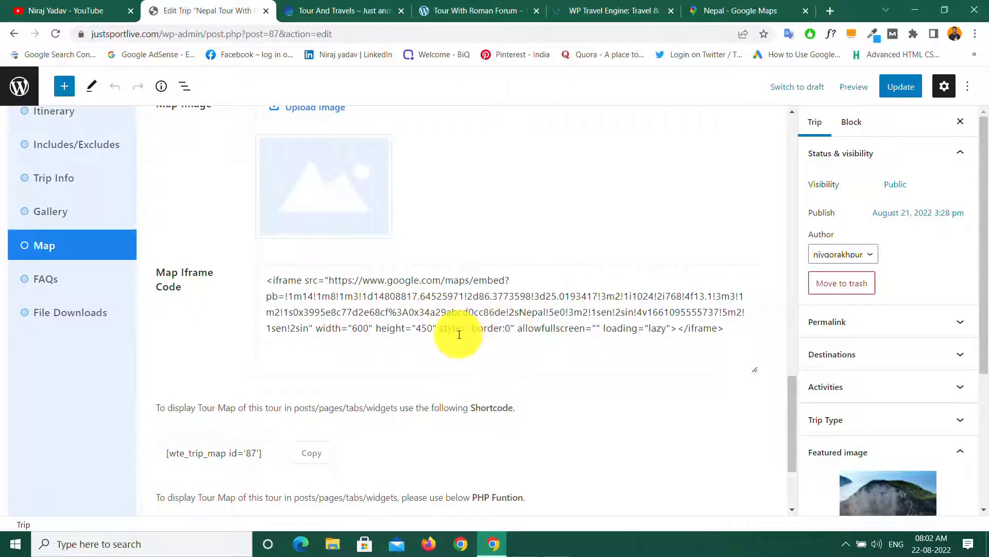
click(721, 16)
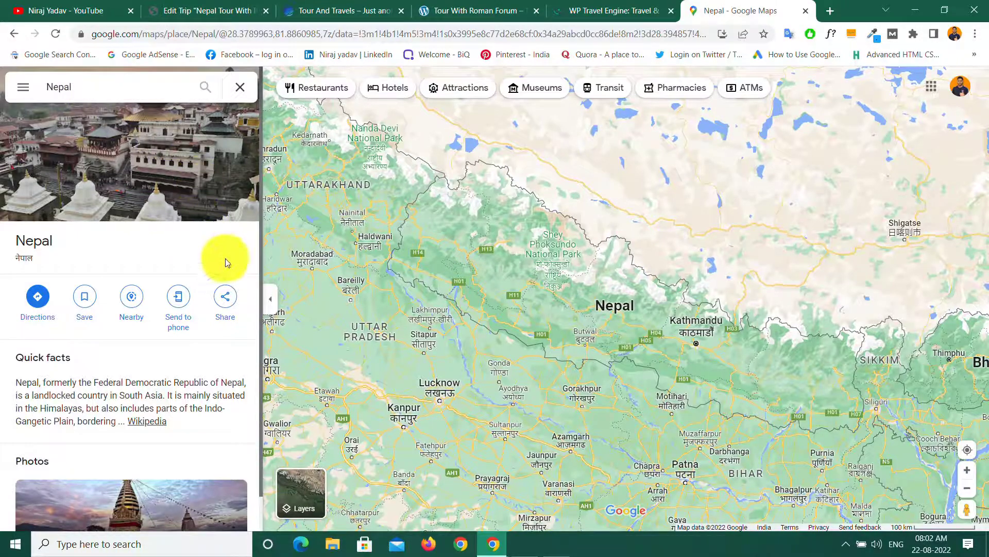
Step: Copy the Nepal map's Medium-size iframe HTML from Google Maps' Embed a map sharing option
click(225, 302)
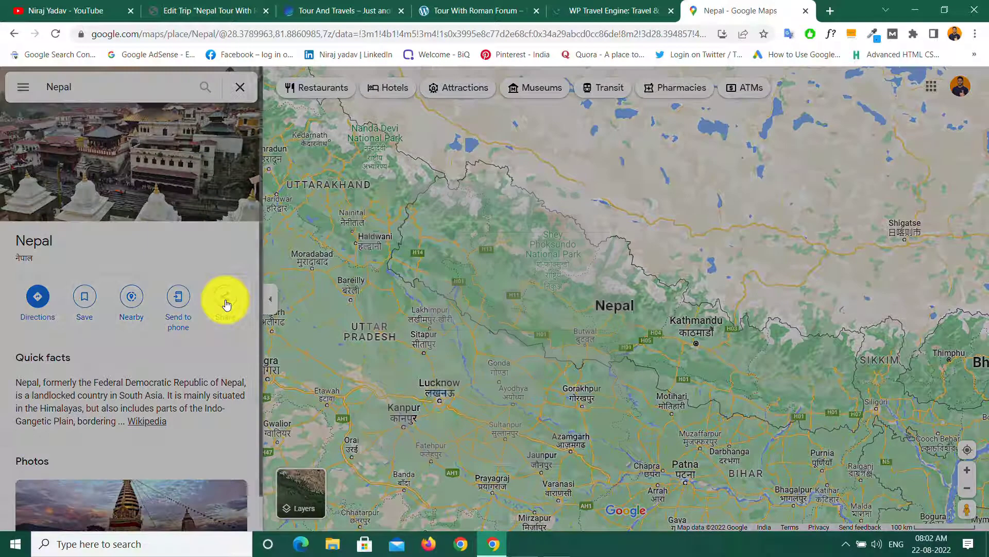
click(463, 222)
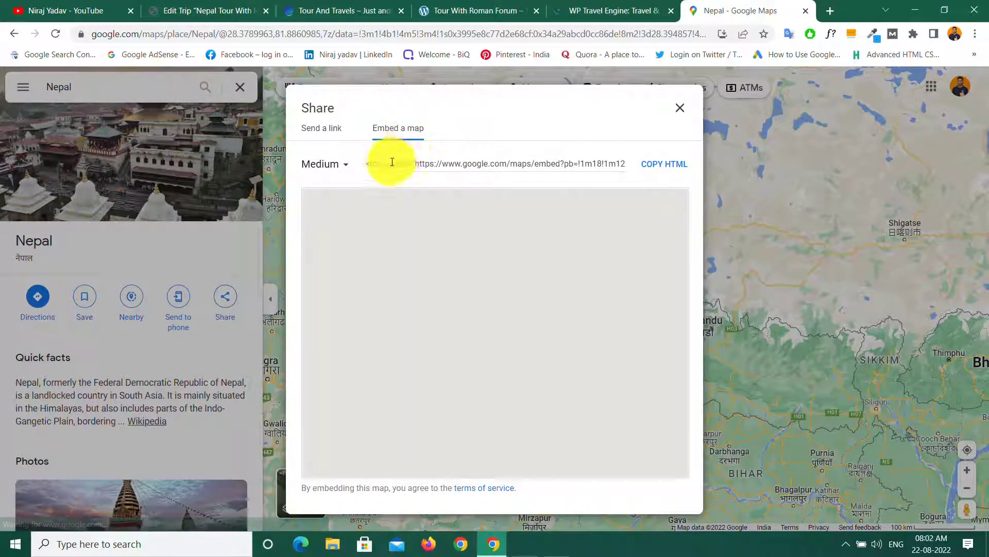
click(663, 166)
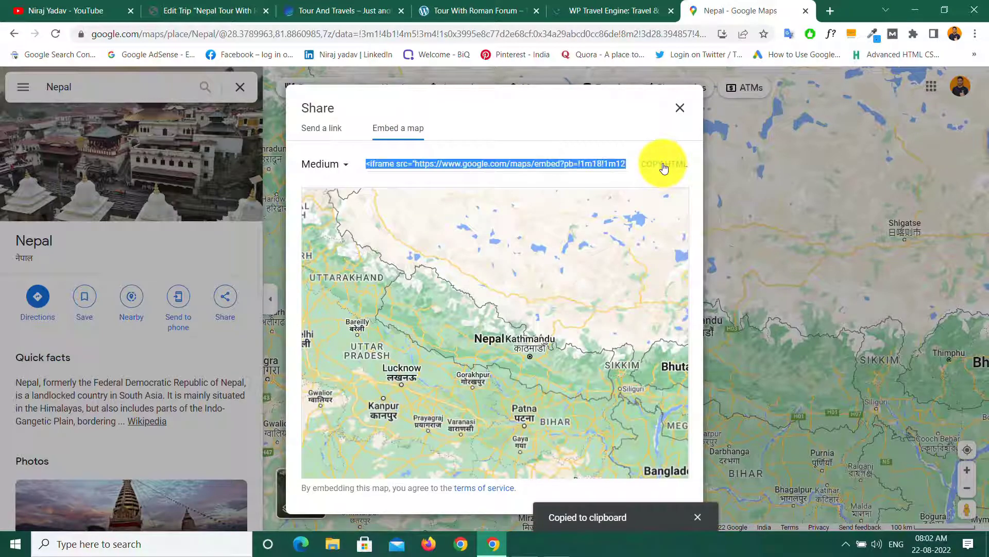
click(193, 10)
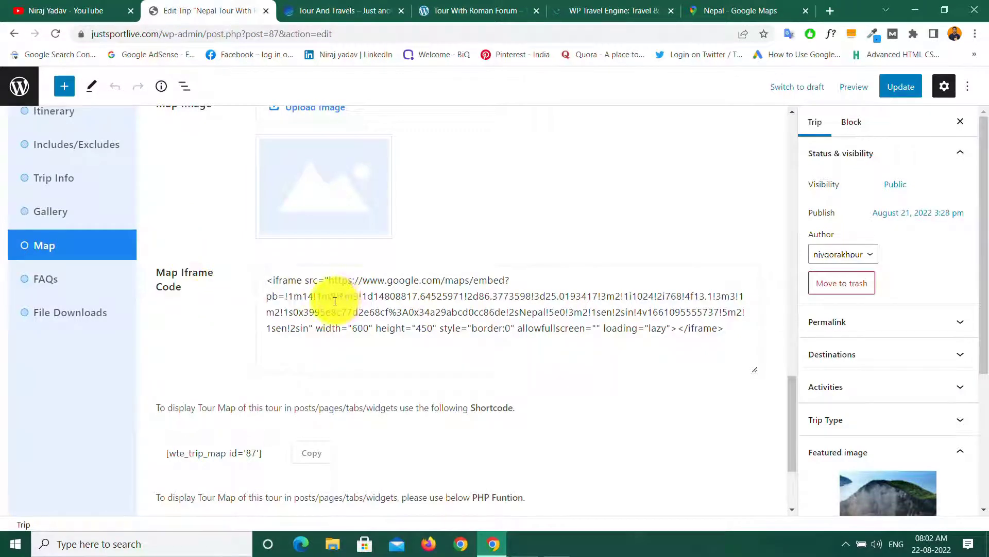
Step: Replace the Map Iframe Code with the copied Nepal iframe HTML, then go to the trip's FAQs
drag(271, 283, 733, 333)
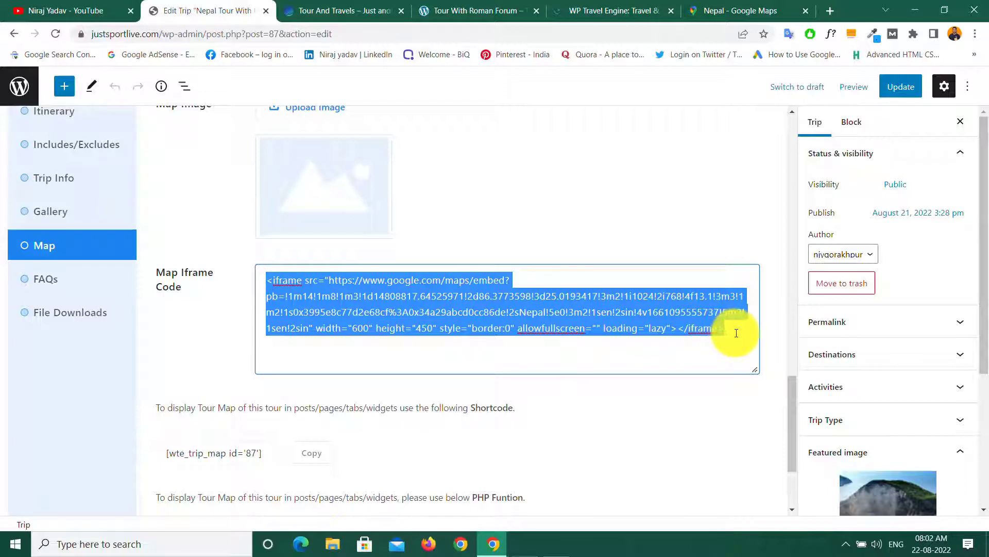
click(737, 332)
click(775, 257)
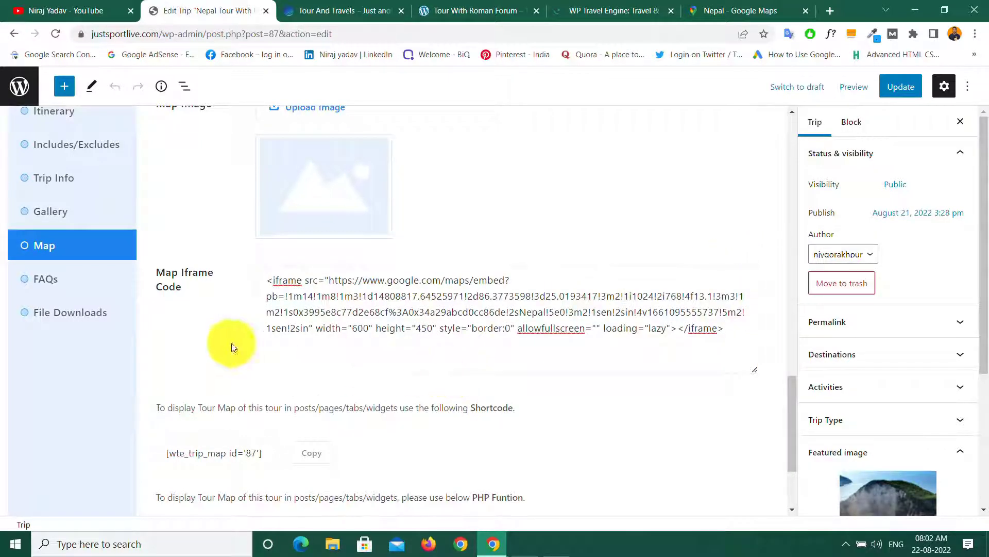
scroll(320, 369, down, 2)
scroll(319, 369, up, 5)
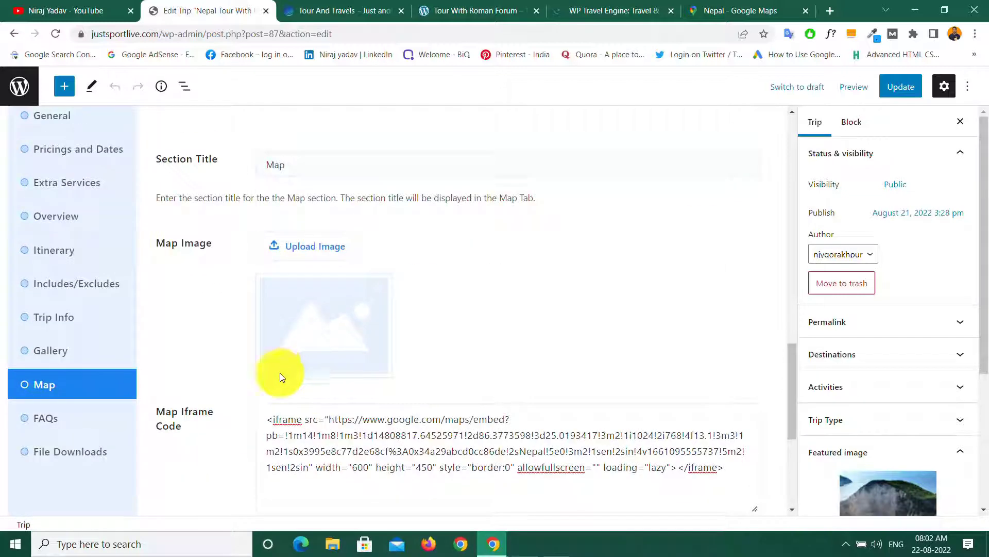
click(60, 420)
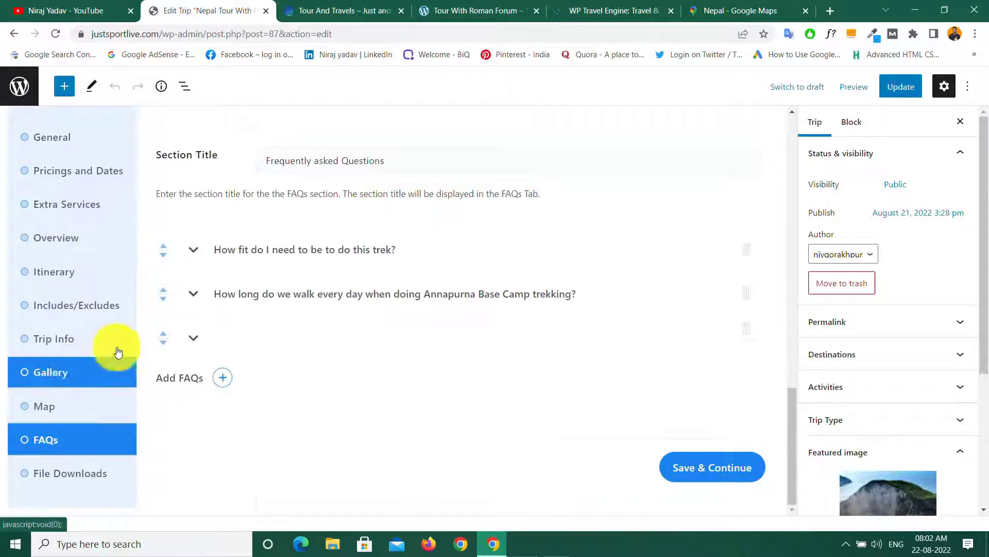
Step: Expand the first FAQ and review its question and answer text
scroll(315, 254, up, 5)
scroll(317, 256, down, 5)
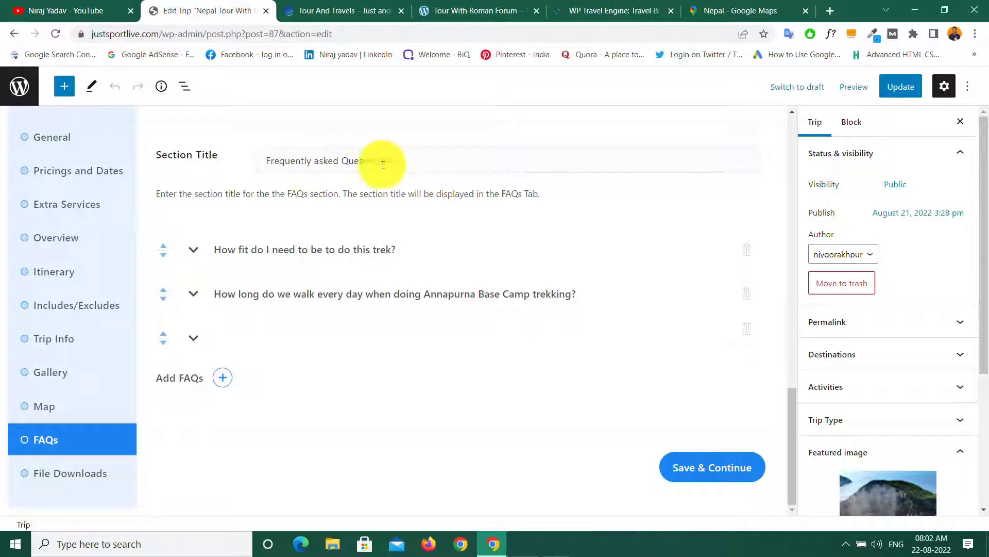
click(196, 250)
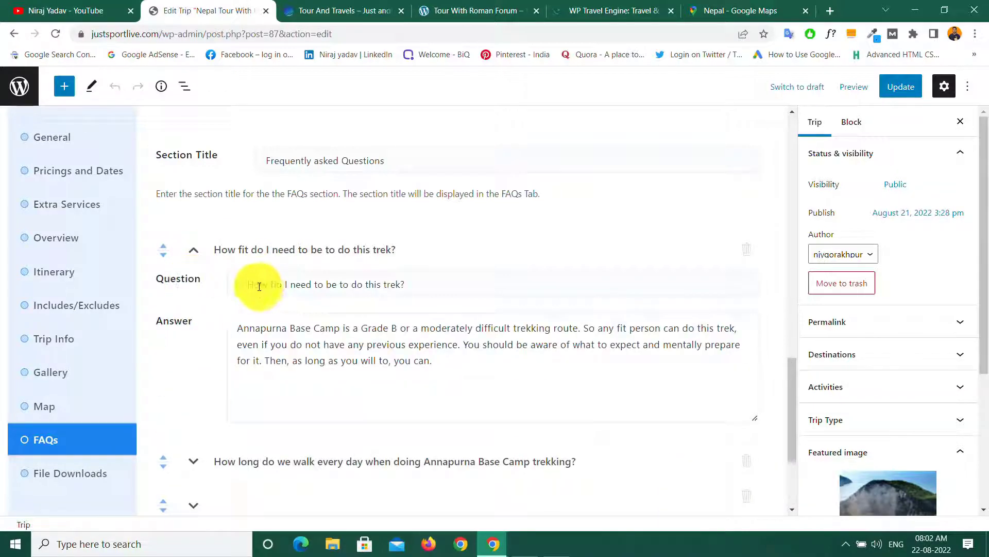
drag(243, 285, 232, 332)
click(232, 330)
key(ctrl+a)
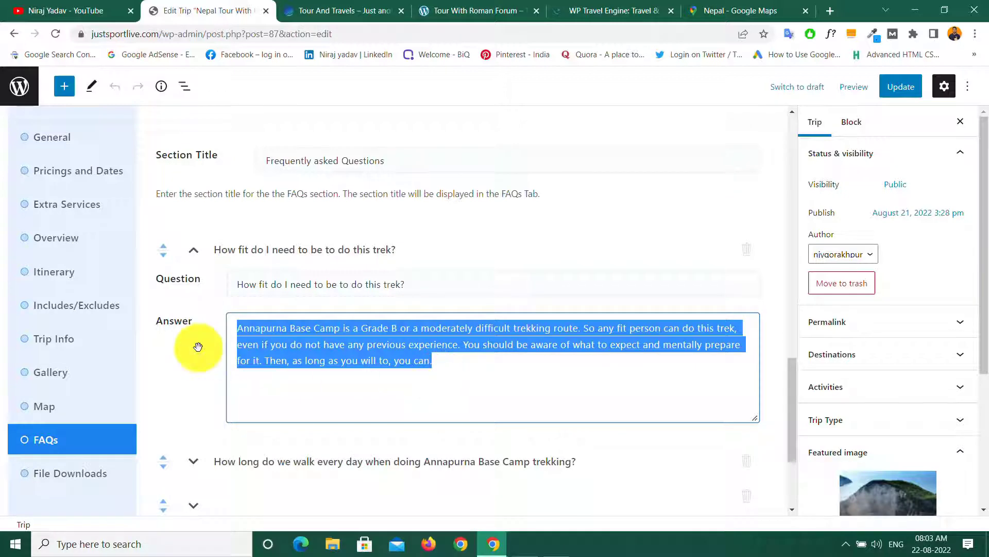
click(375, 360)
scroll(378, 385, down, 3)
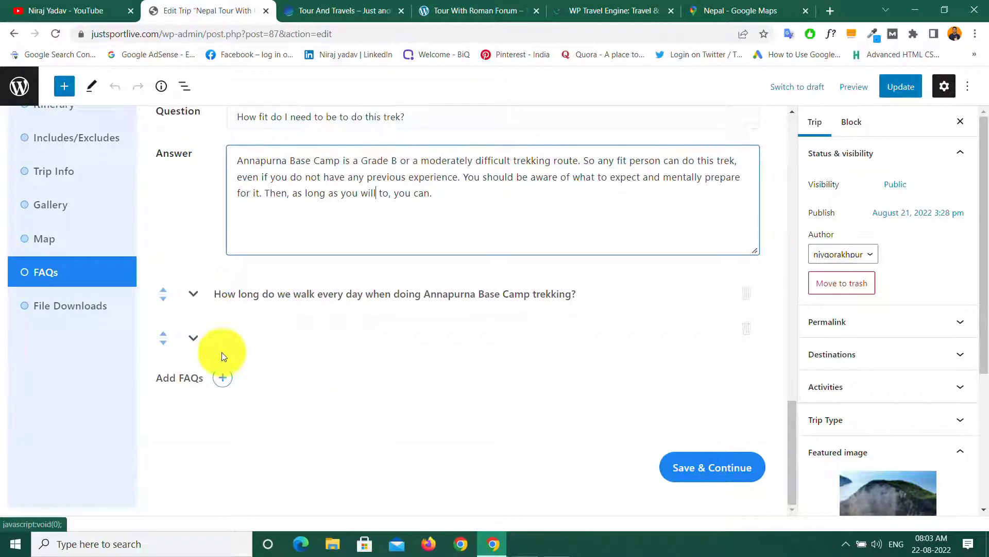
Step: Add two new FAQ entries, leaving their Question and Answer fields empty
click(222, 380)
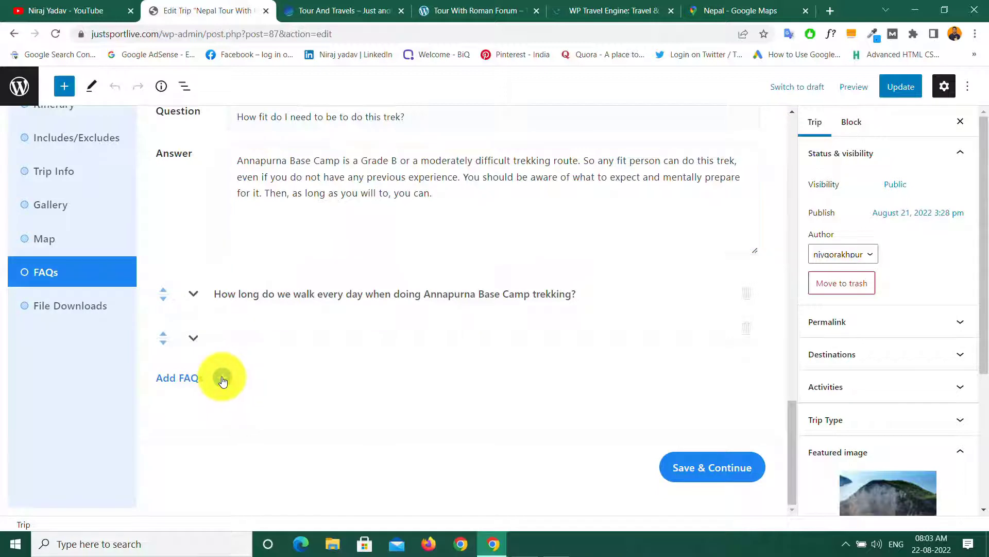
click(261, 399)
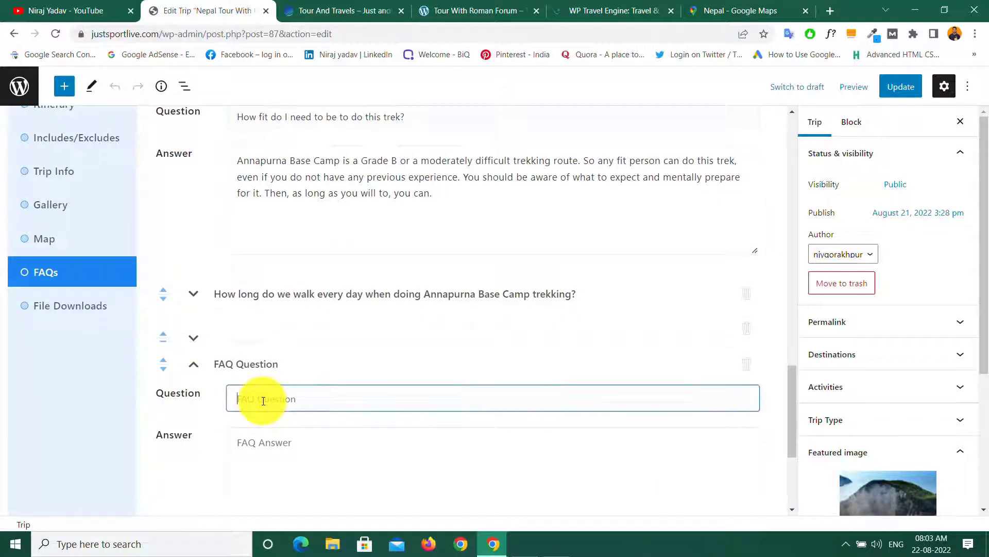
click(267, 447)
scroll(263, 448, down, 4)
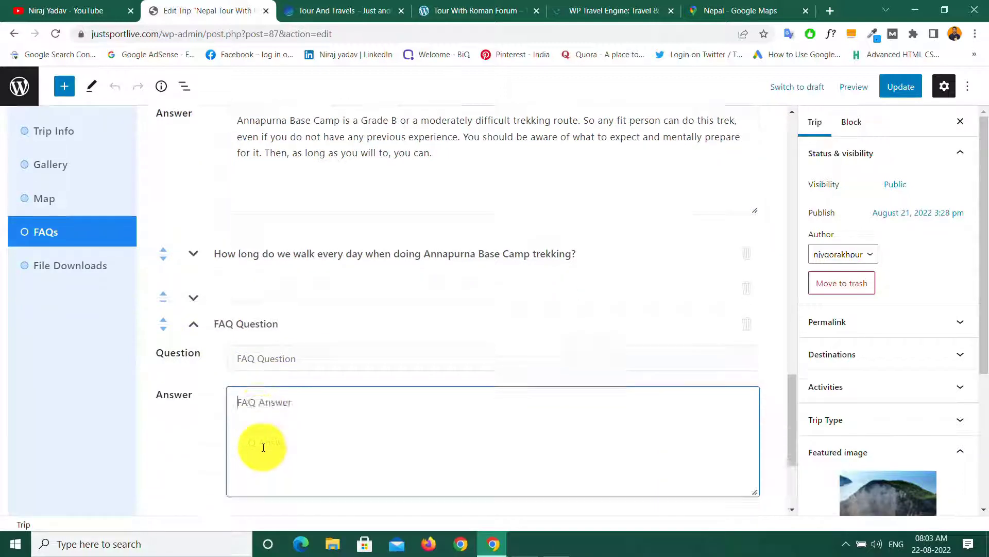
click(222, 380)
click(286, 398)
click(286, 435)
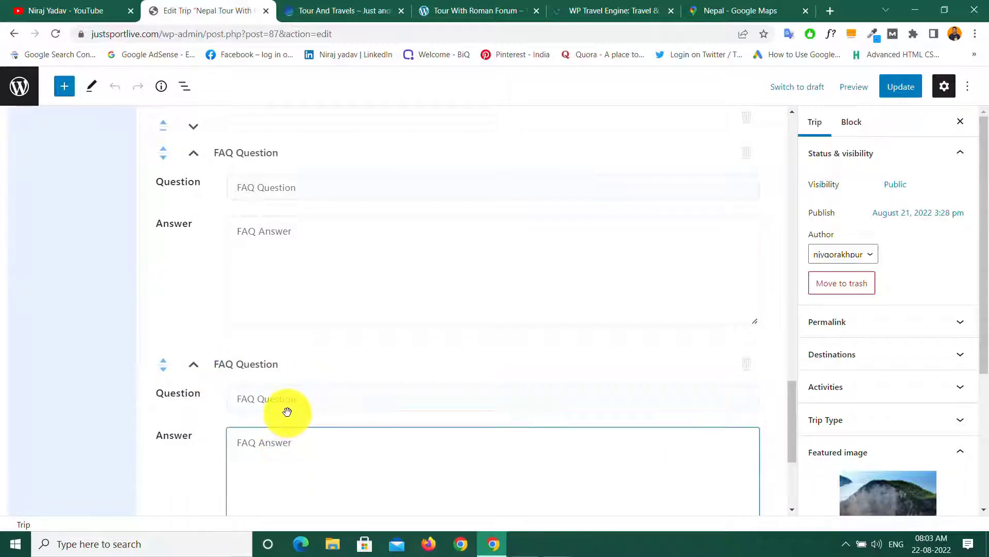
scroll(287, 413, down, 4)
Step: Save the FAQs and go to the trip's File Downloads settings
click(703, 469)
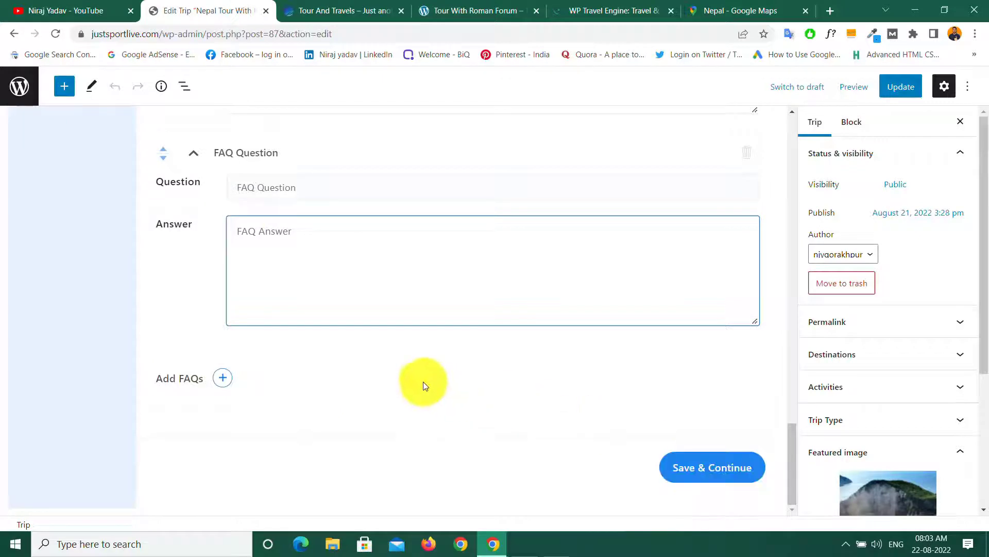
scroll(405, 376, up, 6)
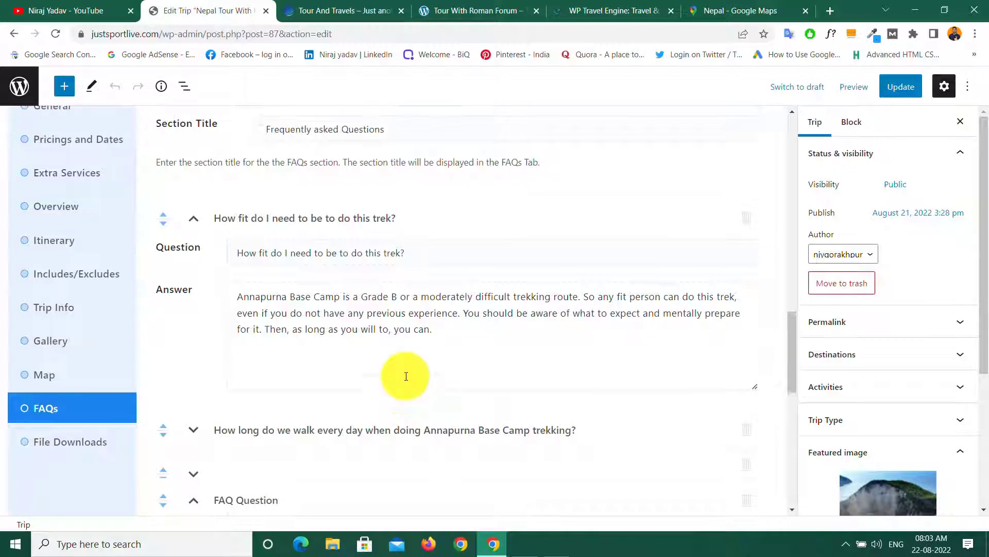
click(84, 449)
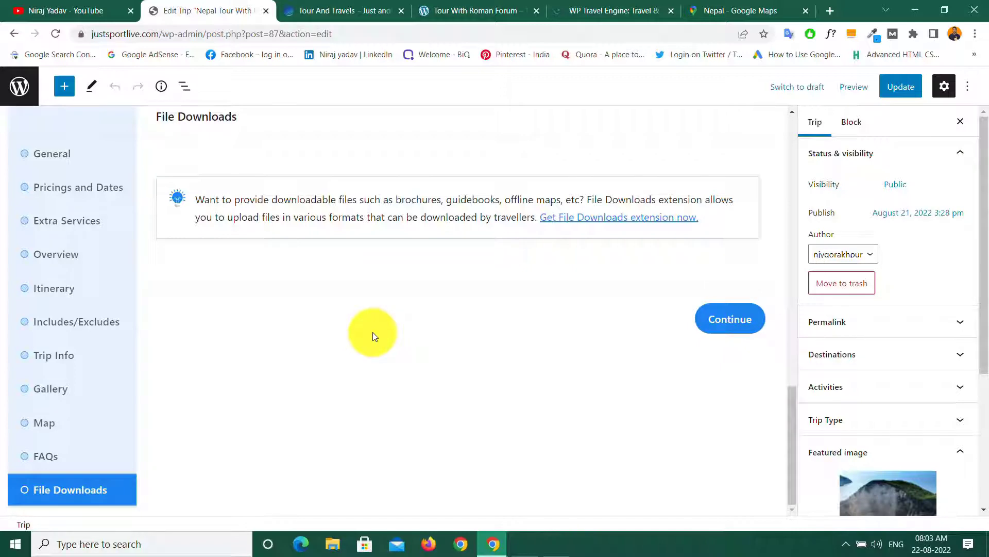
Step: Update the trip and reveal its Permalink URL slug, nepal-lumbini-tour
scroll(373, 335, up, 5)
scroll(373, 332, down, 5)
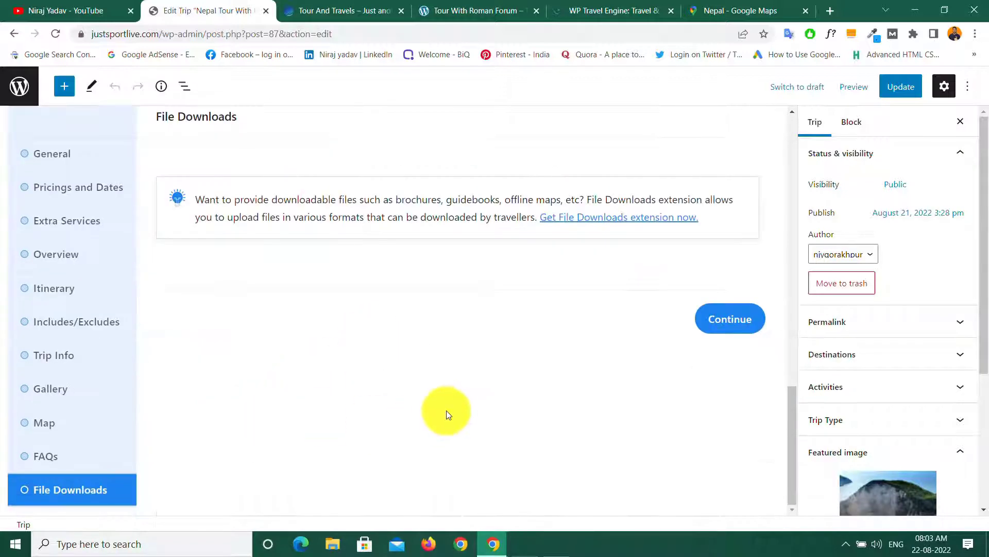
click(901, 88)
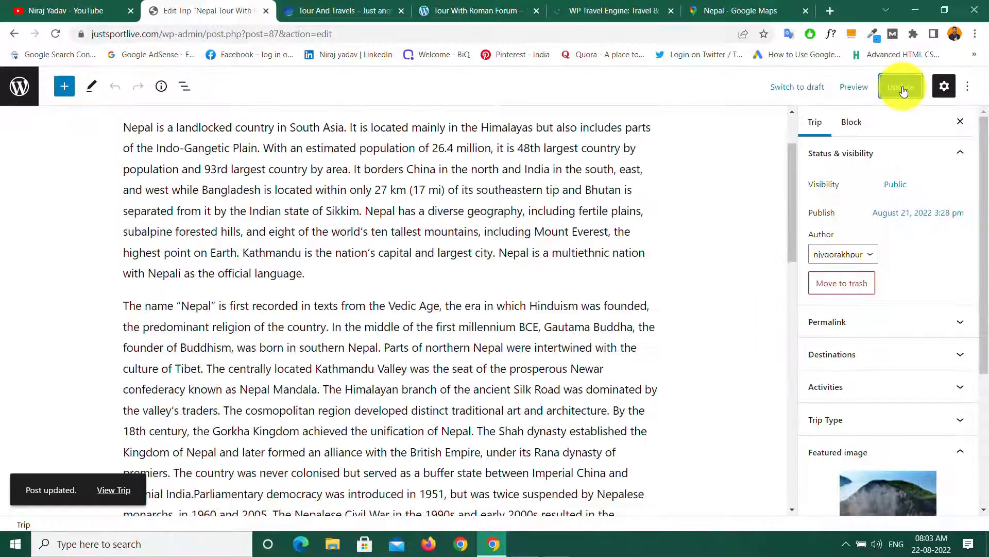
click(928, 323)
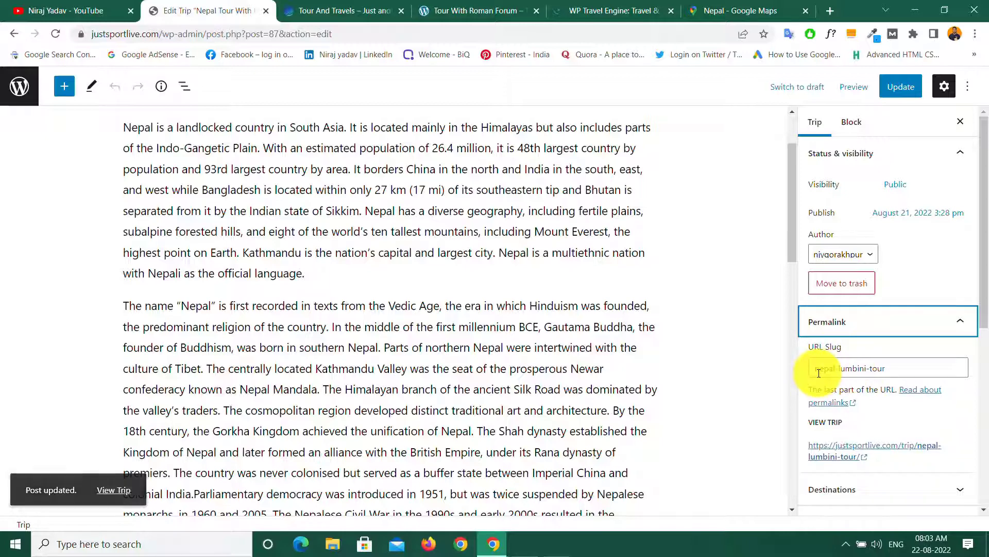
click(889, 369)
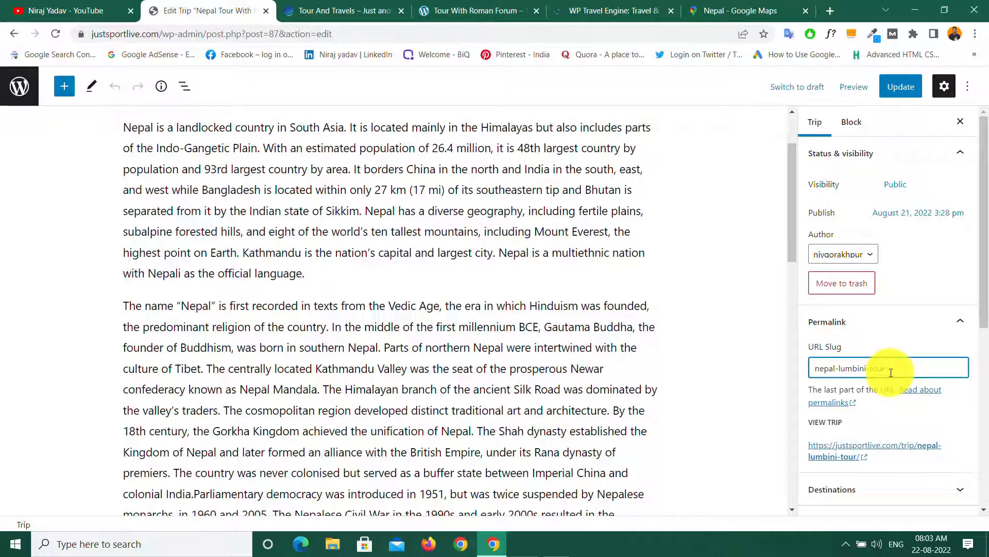
drag(988, 272, 974, 354)
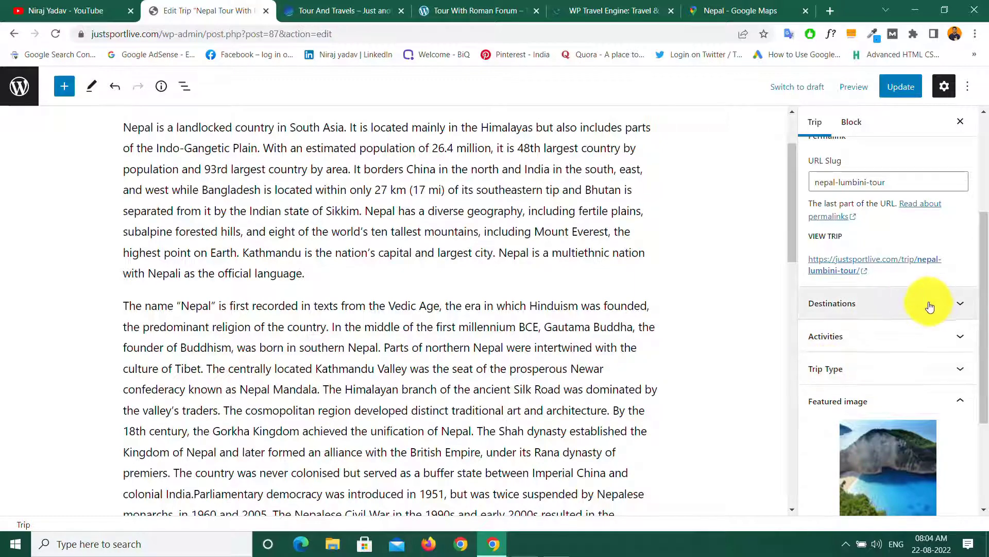
Step: Assign the trip to the Nepal destination
scroll(567, 331, up, 3)
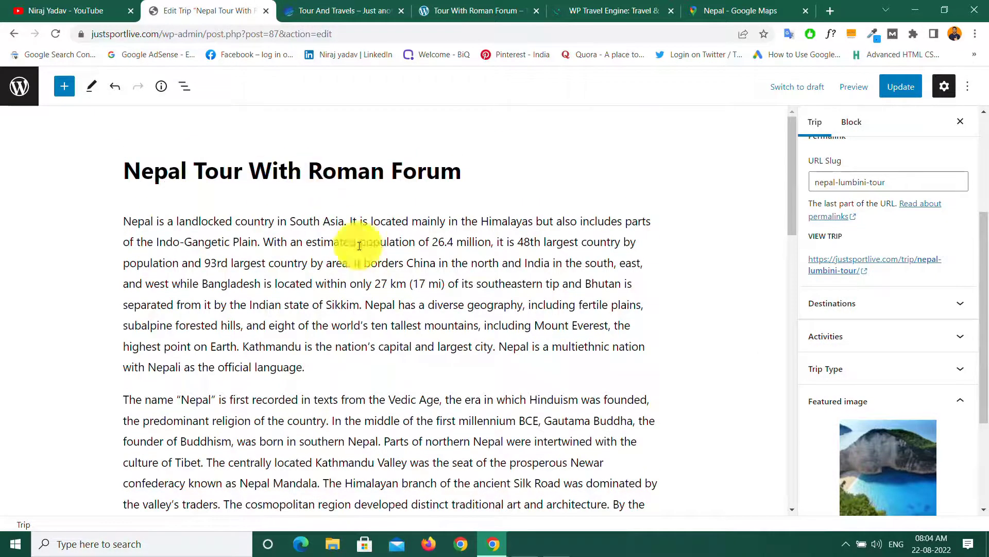
scroll(448, 264, down, 5)
click(937, 304)
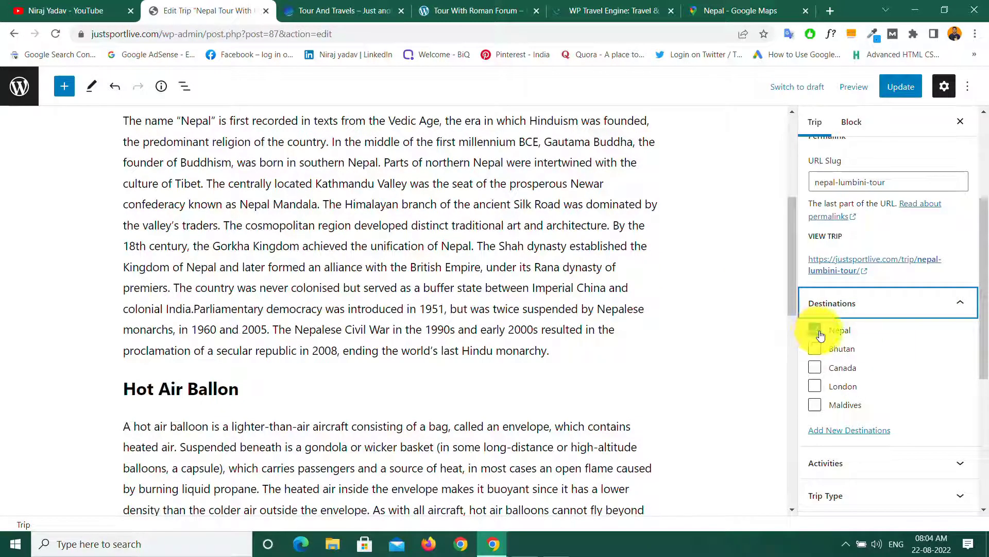
click(816, 331)
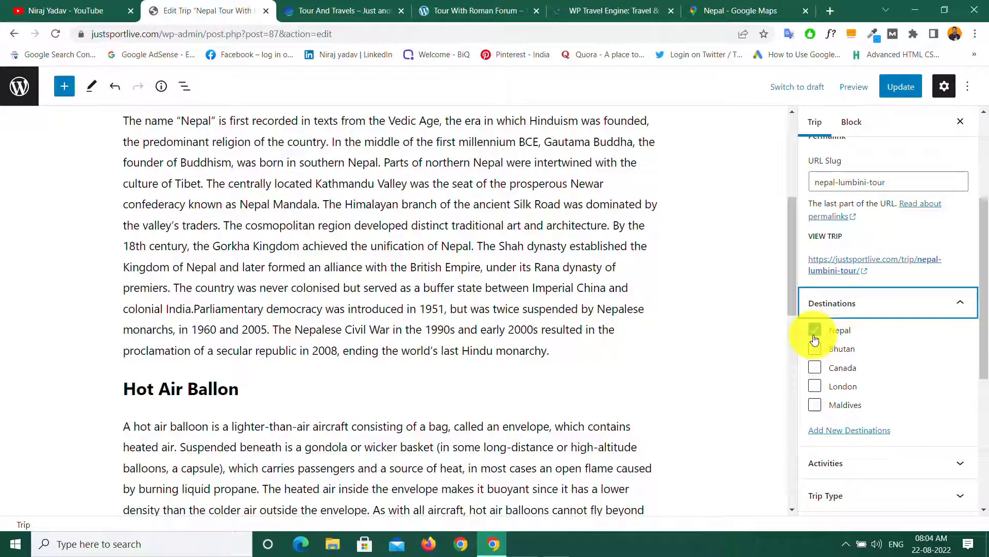
click(938, 307)
Step: Tick Travel under Activities and Child-friendly under Trip Type
click(902, 337)
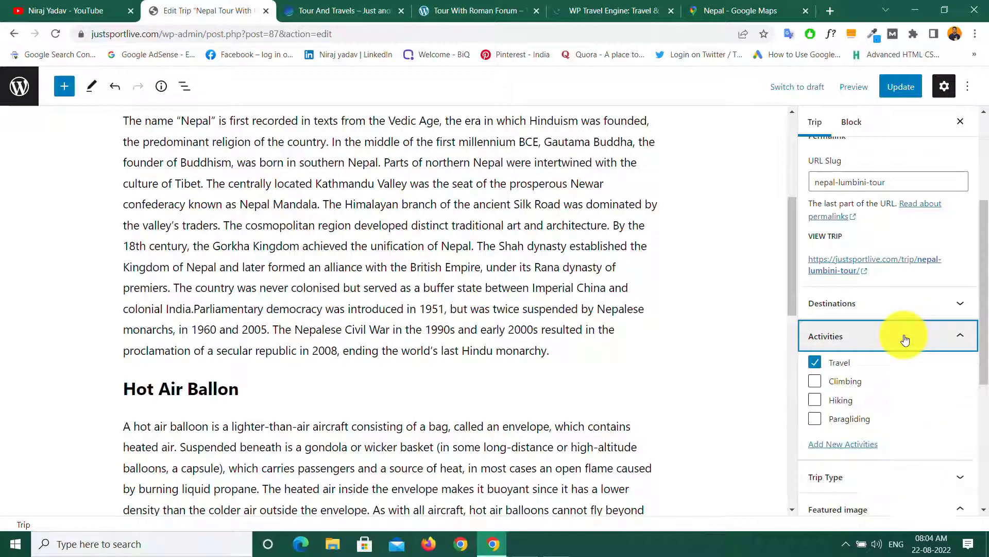
click(816, 363)
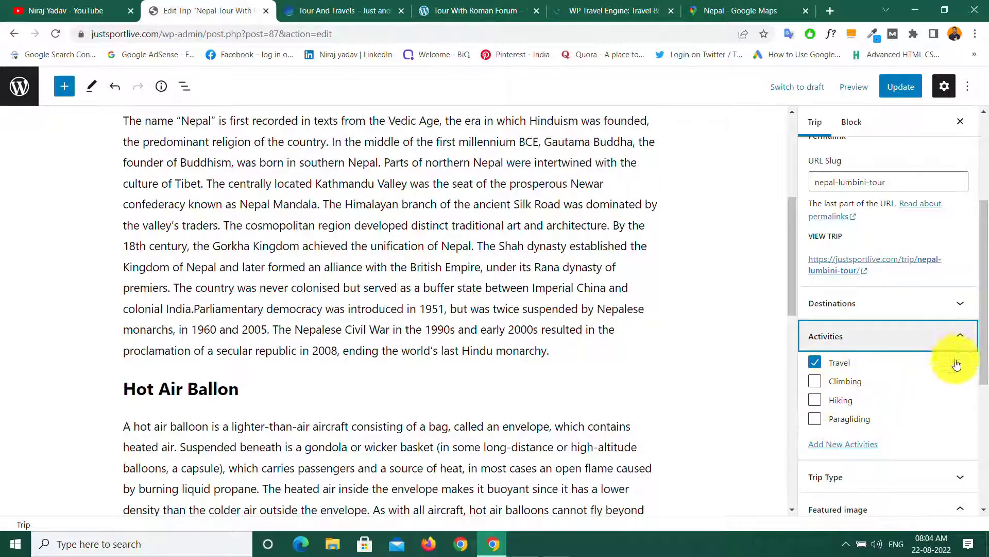
drag(984, 340, 974, 397)
click(917, 339)
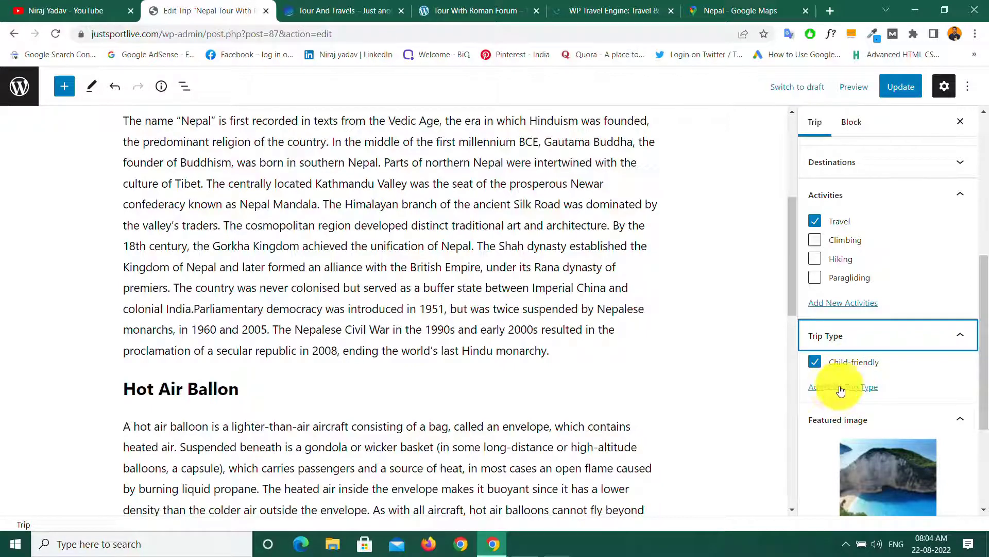
drag(987, 299, 987, 369)
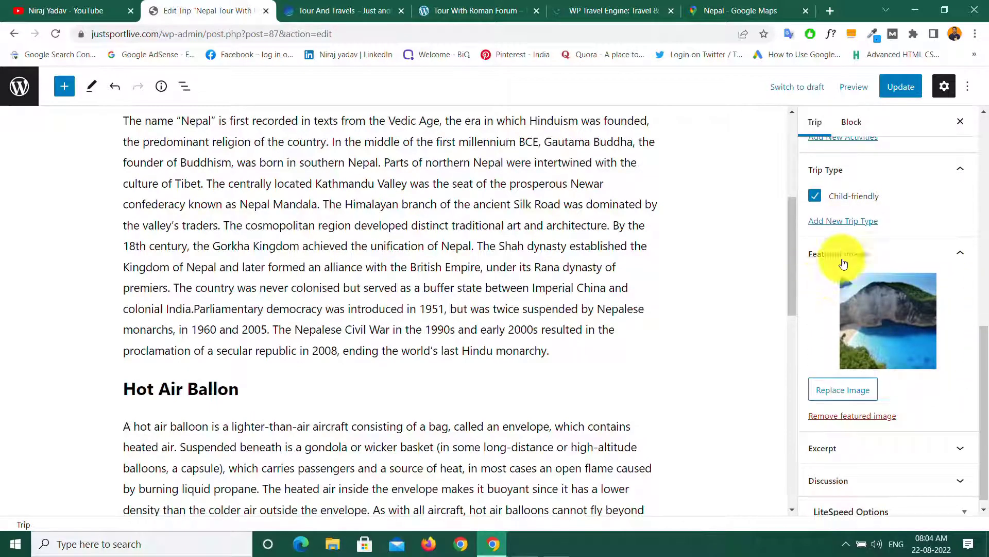
Step: Keep the cliff-beach photo as featured image and update the trip until Post updated shows
click(879, 337)
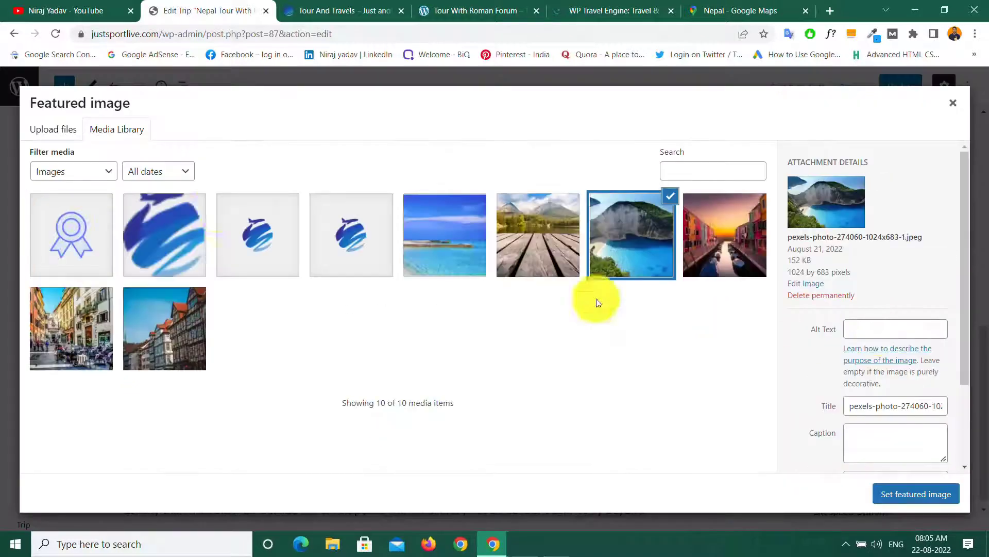
click(896, 494)
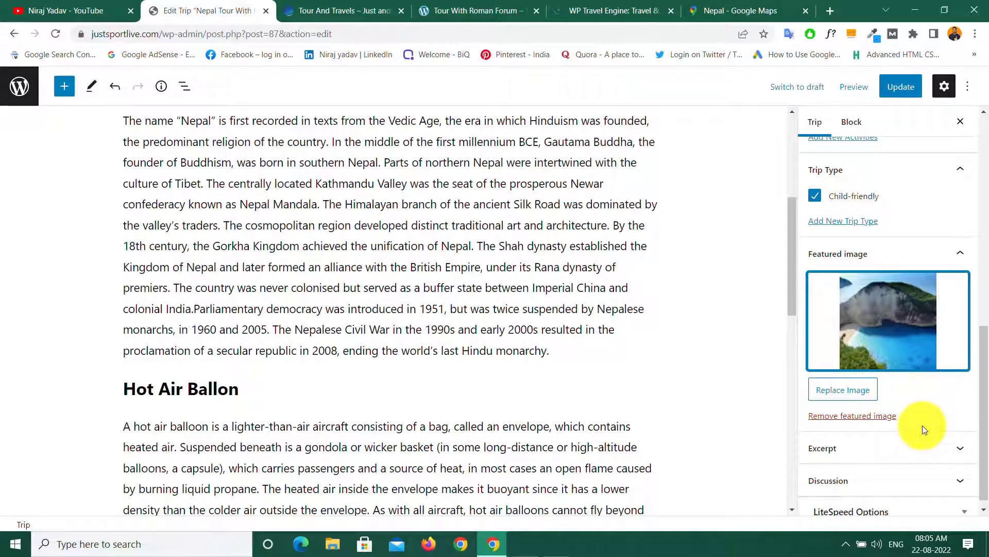
scroll(923, 425, down, 1)
scroll(922, 411, up, 10)
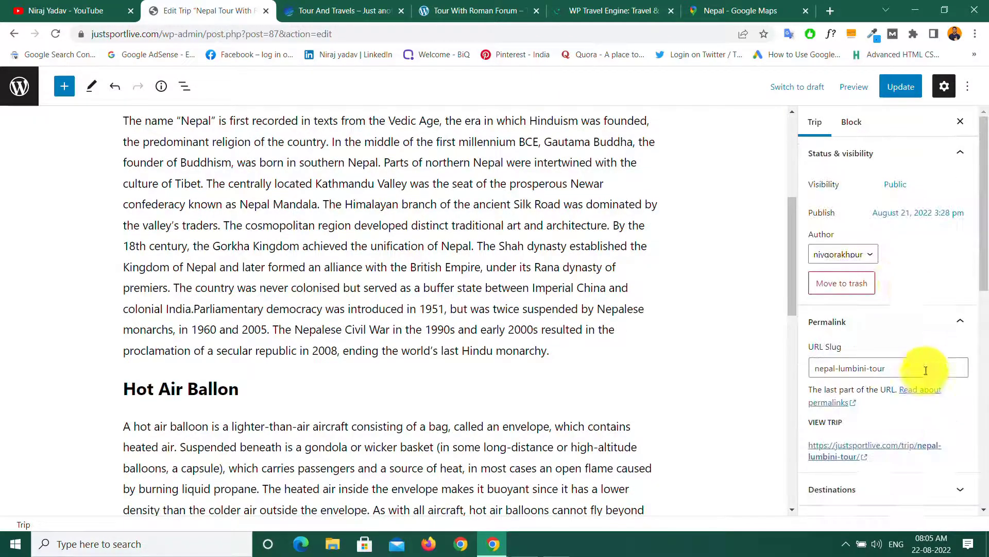
click(897, 86)
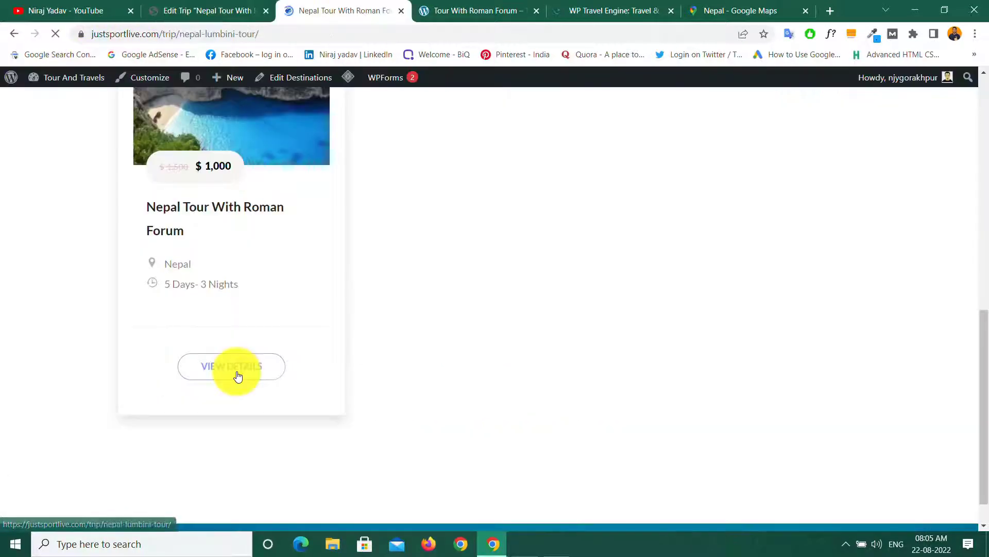
Step: Open the Nepal Tour With Roman Forum trip page and step through its photo slider
click(236, 376)
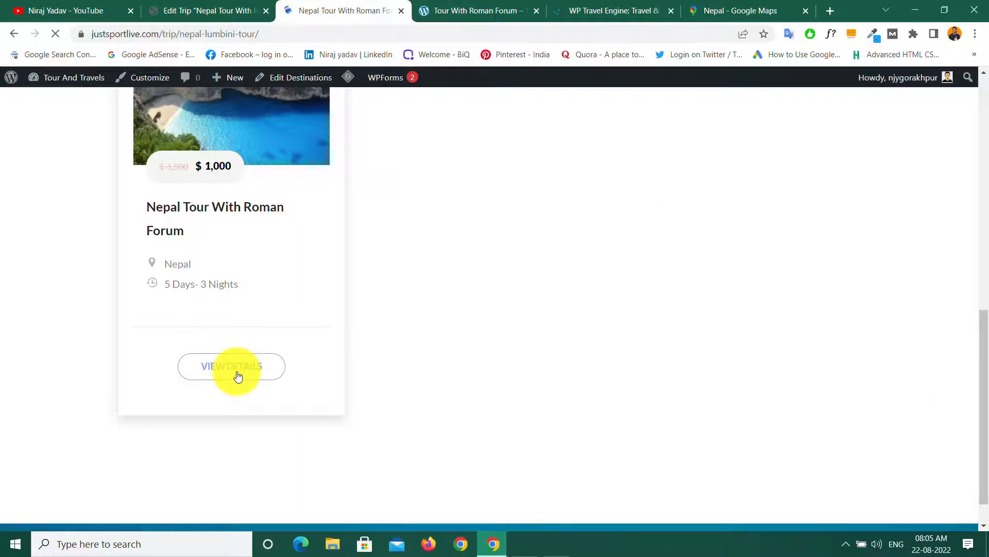
scroll(309, 272, down, 5)
scroll(464, 335, up, 5)
click(582, 415)
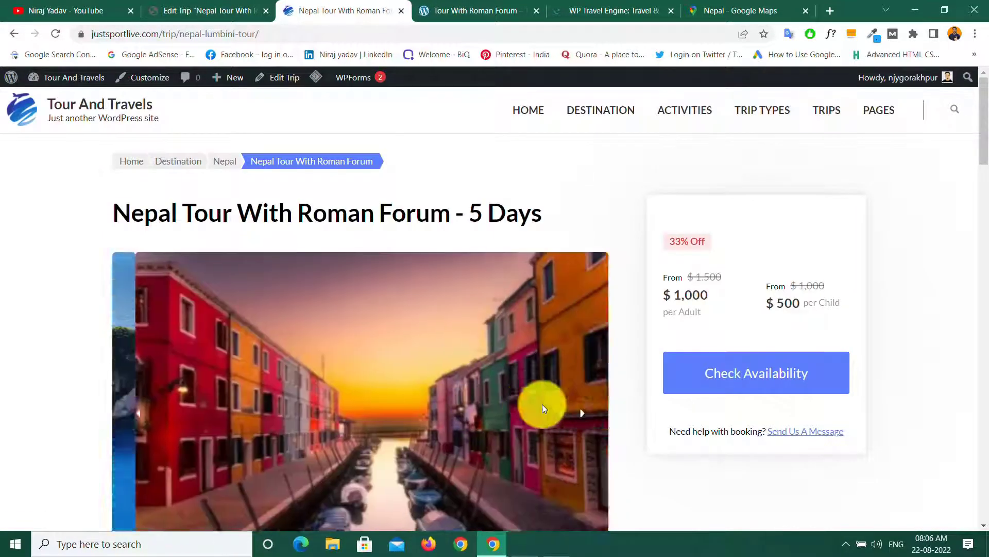
scroll(509, 393, down, 10)
scroll(394, 393, down, 12)
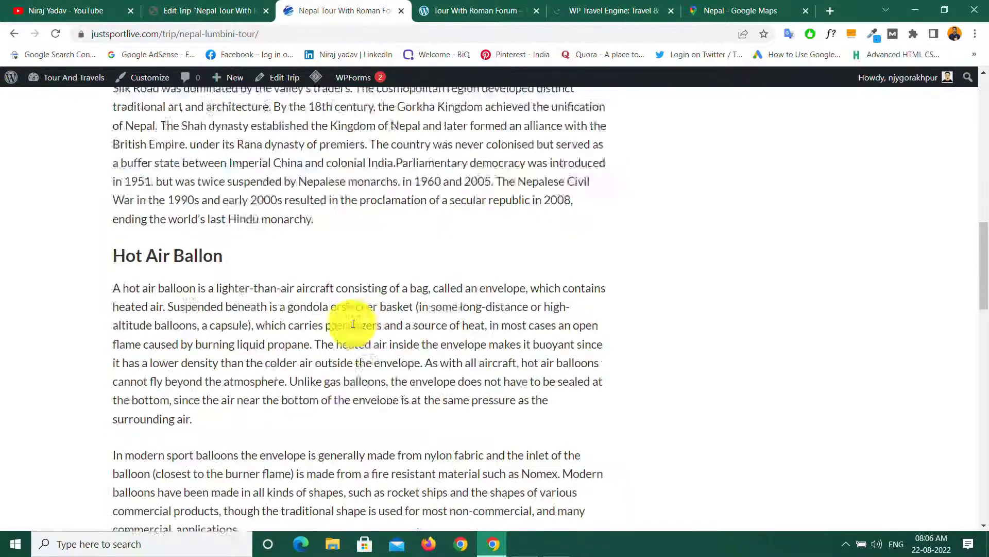
scroll(180, 300, down, 5)
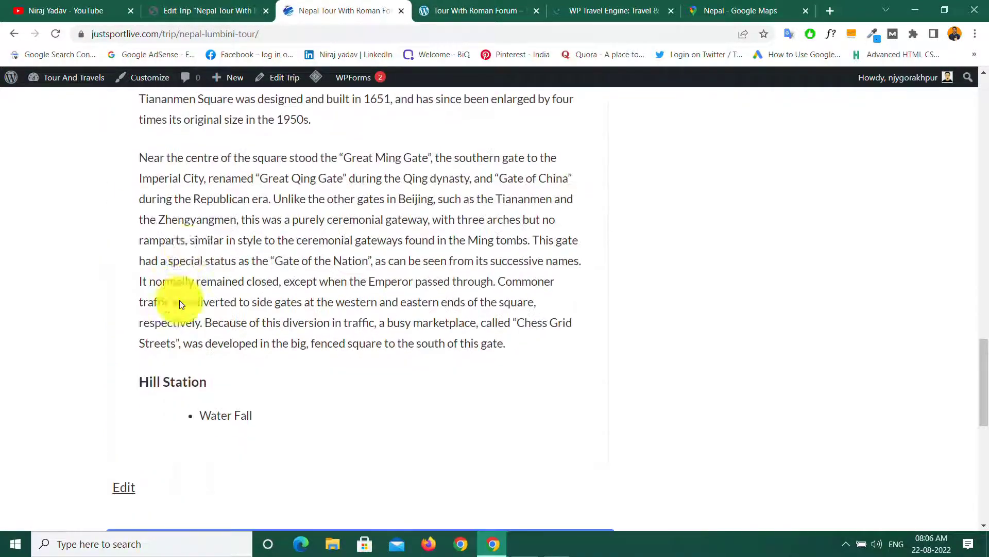
scroll(200, 293, up, 5)
Step: Browse the trip page's Itinerary, Cost and FAQs tabs
click(215, 243)
scroll(265, 338, down, 4)
scroll(278, 287, up, 4)
click(288, 234)
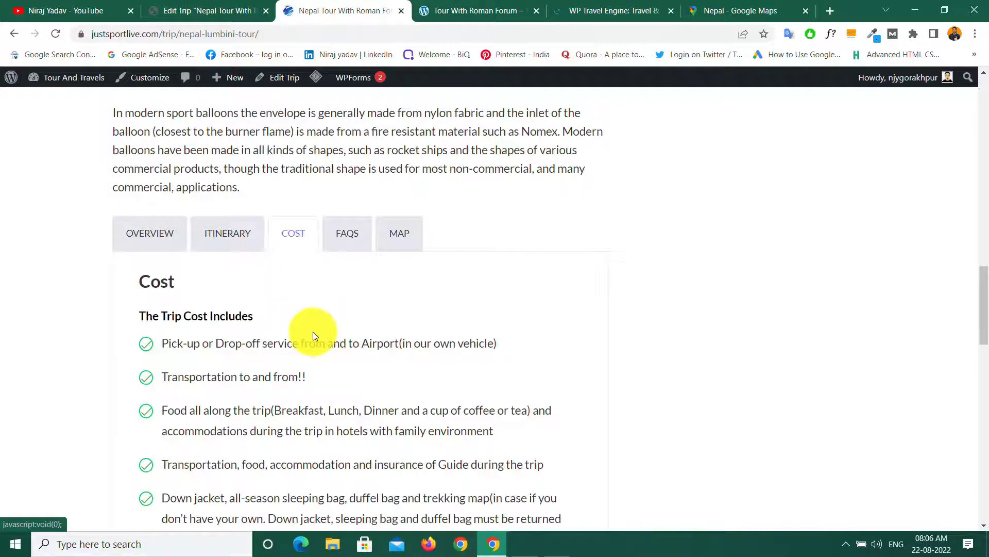
scroll(312, 331, down, 7)
scroll(313, 332, up, 6)
scroll(314, 332, up, 10)
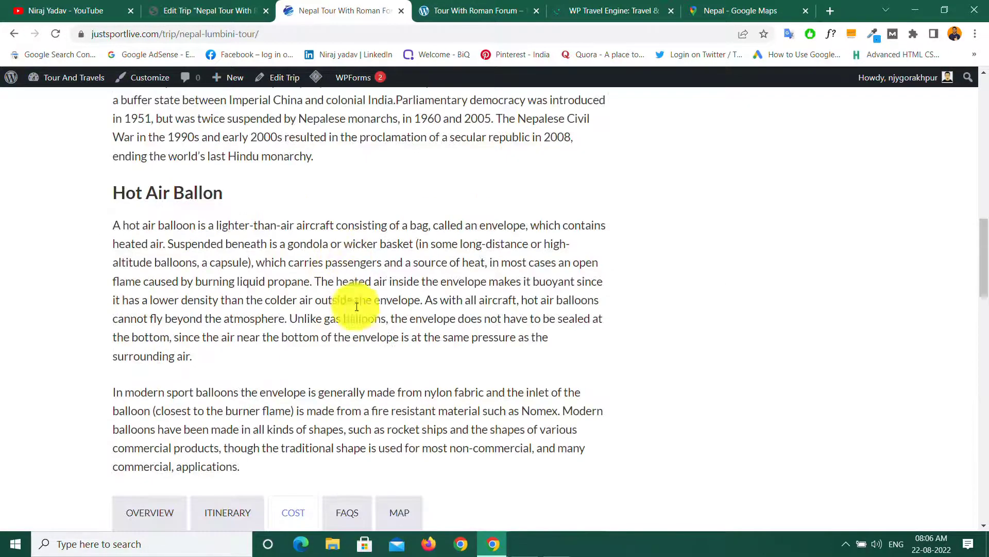
scroll(355, 278, down, 5)
click(345, 233)
scroll(366, 376, down, 5)
scroll(367, 376, up, 10)
scroll(381, 361, down, 5)
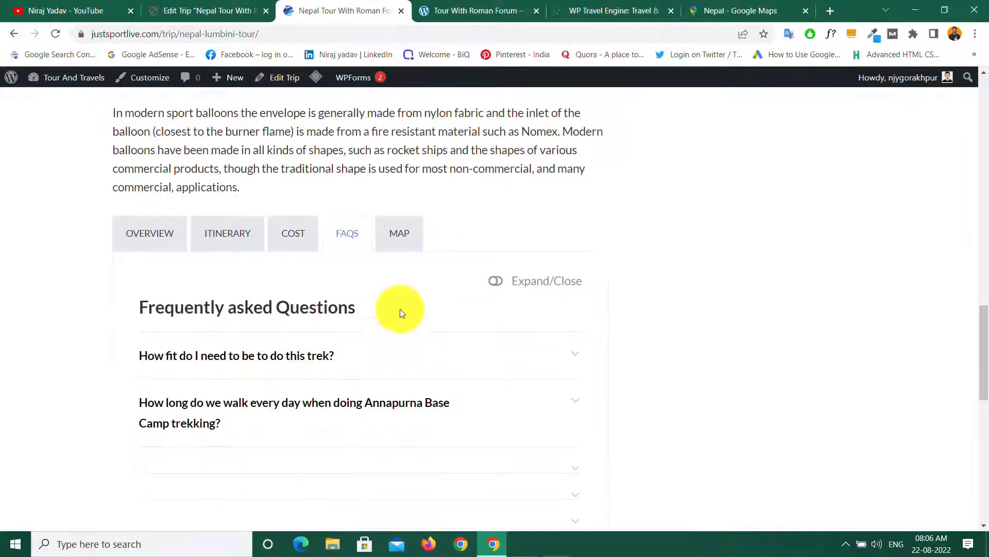
Step: Switch to the trip's MAP tab and scroll down to the enquiry form
click(399, 233)
scroll(415, 338, down, 4)
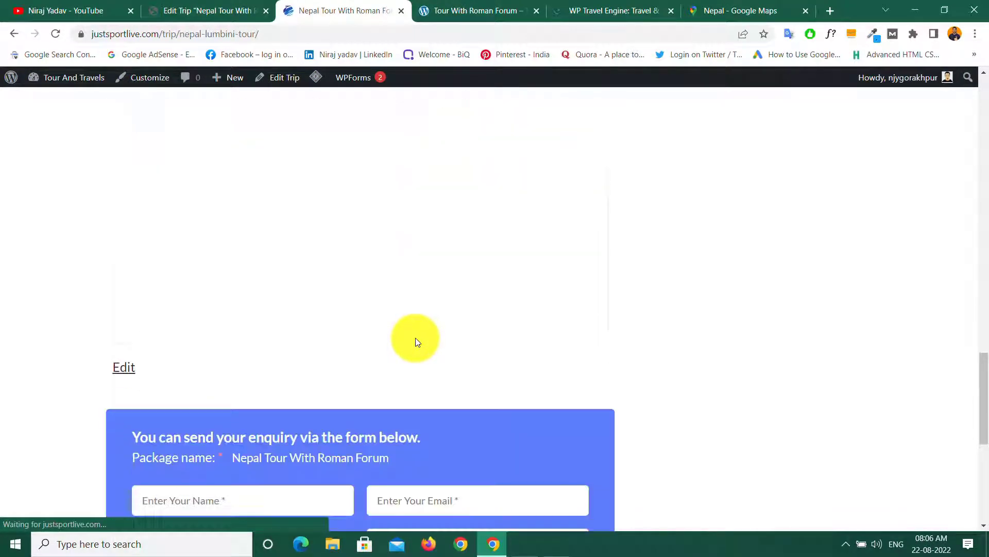
scroll(415, 338, up, 4)
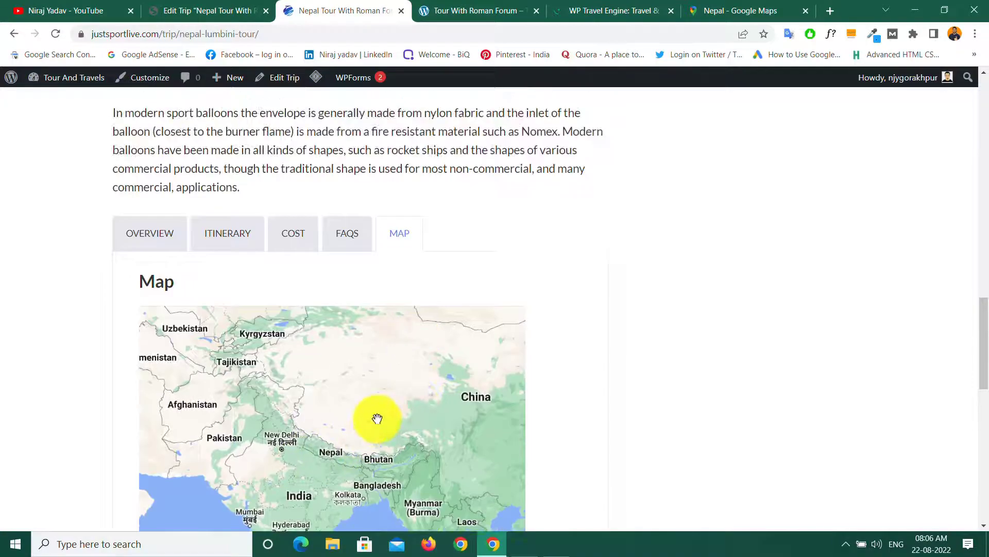
scroll(377, 418, down, 5)
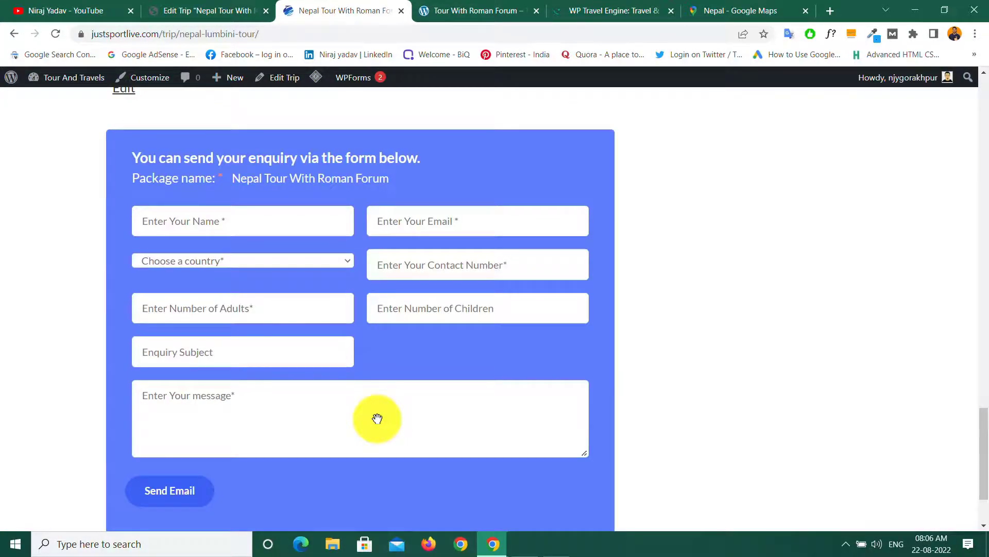
scroll(377, 418, down, 2)
scroll(377, 418, up, 15)
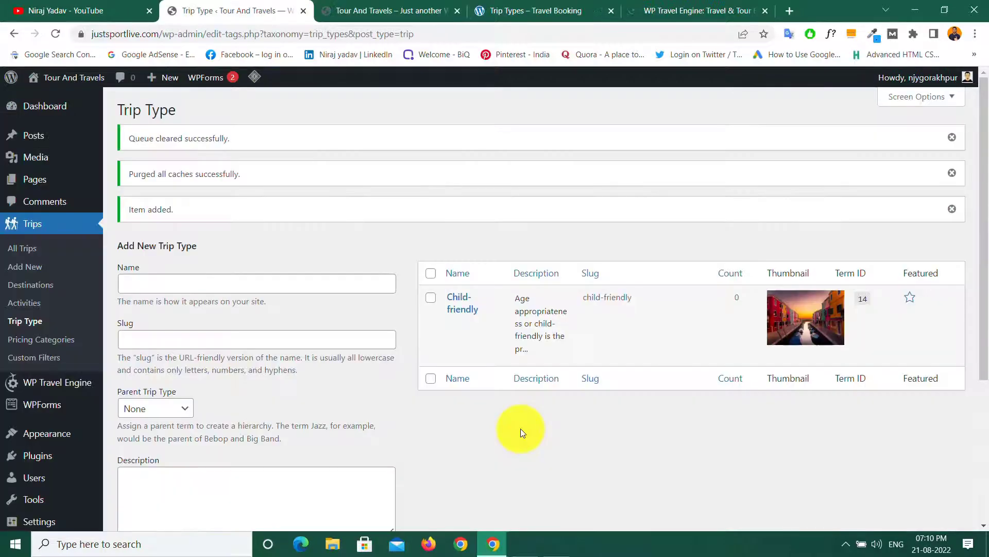
Step: Switch to the Tour And Travels homepage tab, with its beach banner and no header menu
click(374, 10)
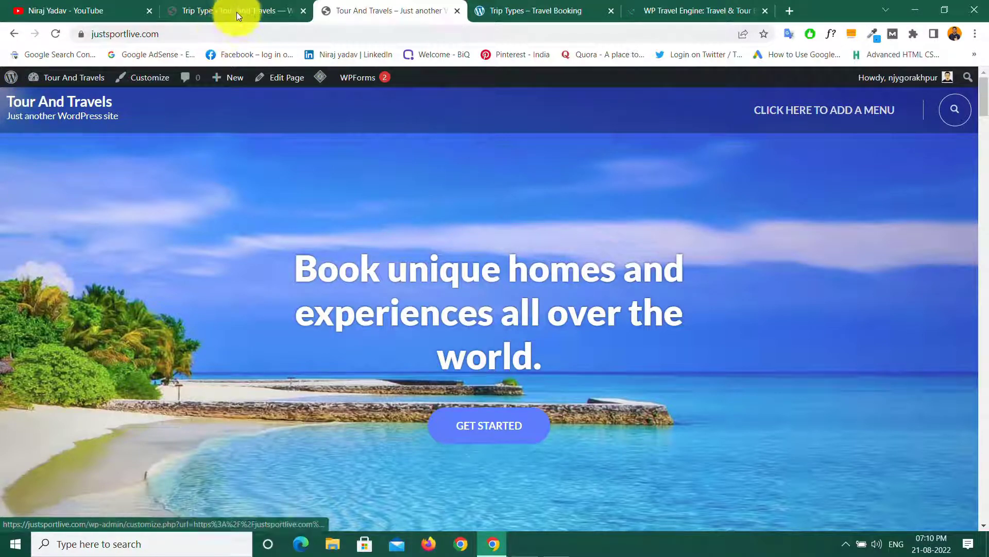
Step: From the Trip Type admin page, go to Appearance > Customize to open the Travel Booking Customizer
click(224, 8)
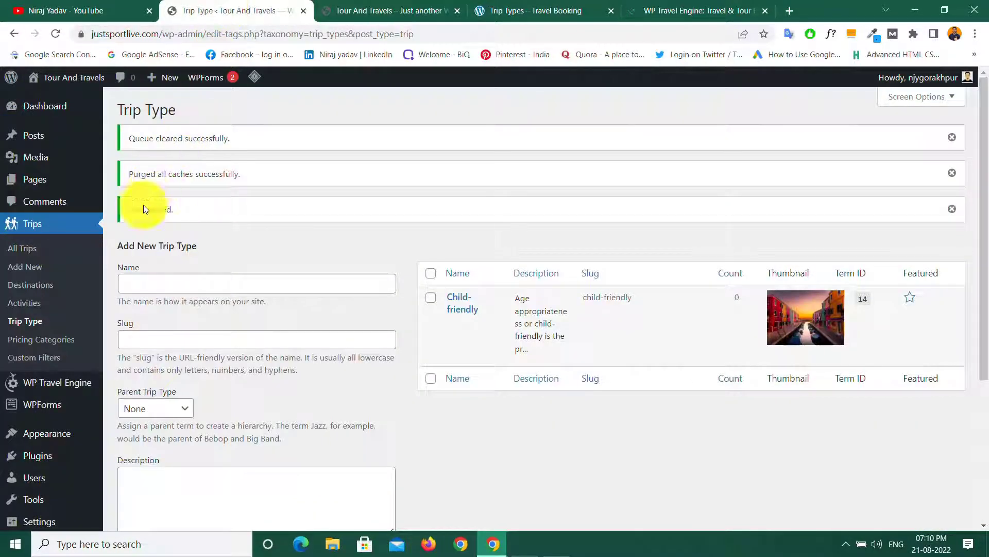
mouse_move(50, 436)
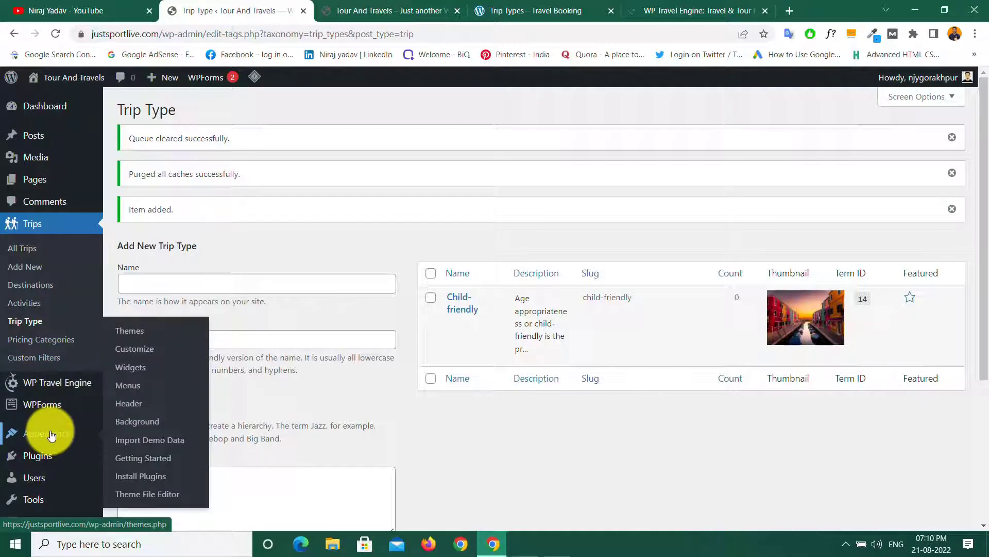
click(135, 353)
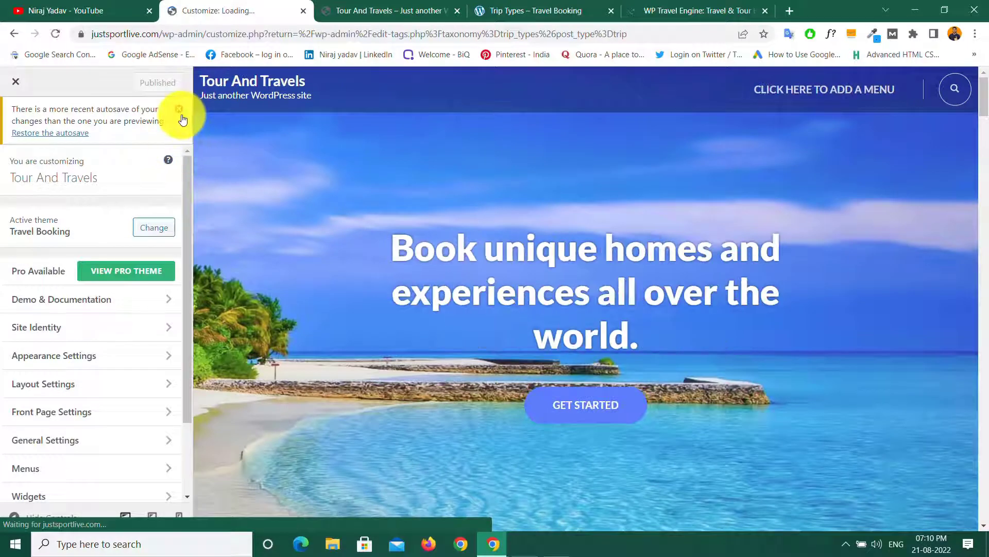
Step: Dismiss the autosave notice and set a cropped Logo.png as the Site Identity logo
click(179, 111)
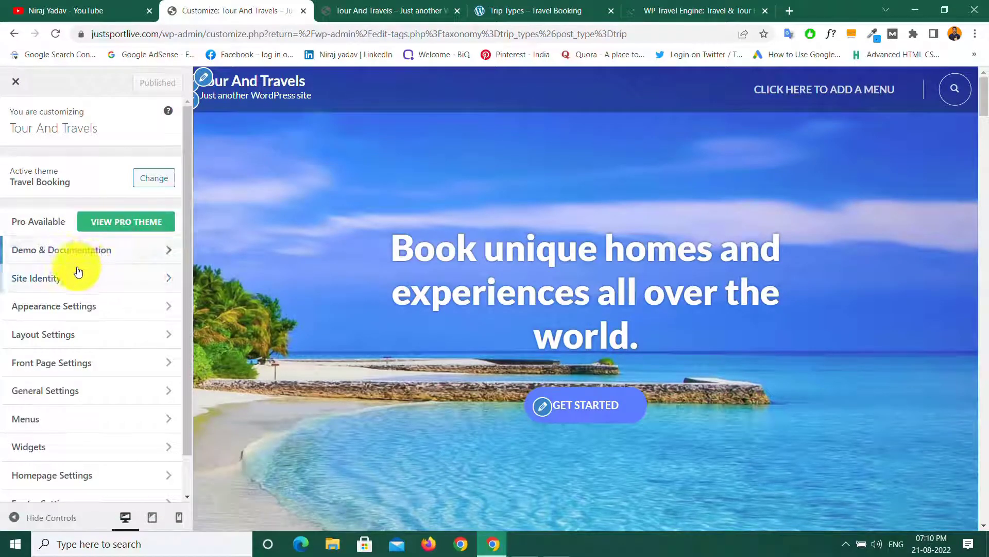
click(107, 278)
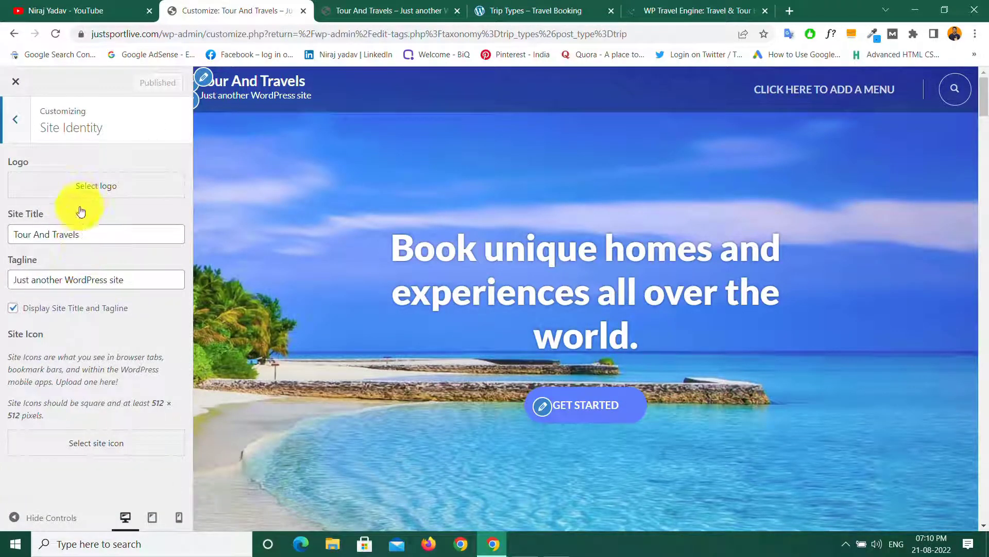
click(89, 186)
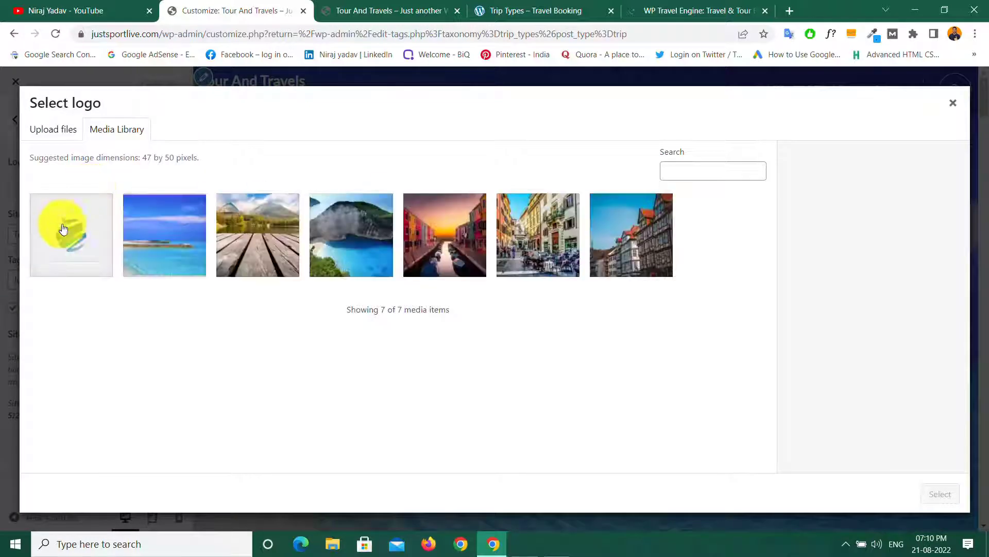
click(61, 238)
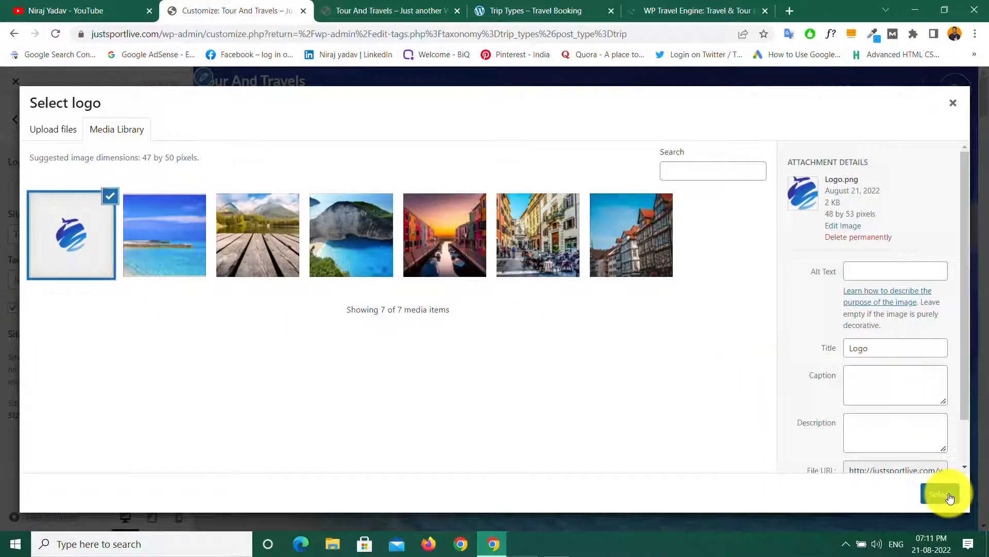
click(947, 494)
click(927, 495)
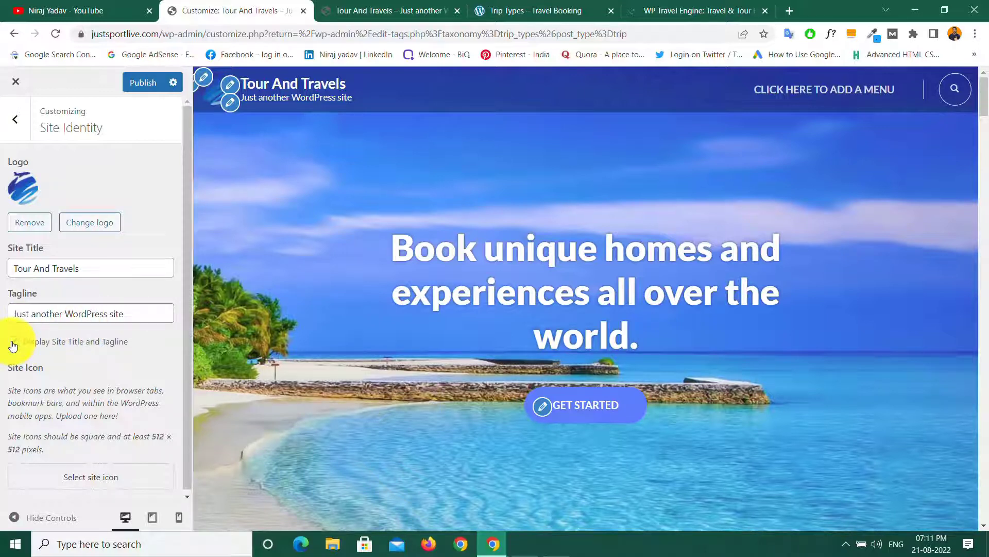
Step: Set a cropped Logo.png as the site icon, publish, and view the live homepage
scroll(91, 361, down, 1)
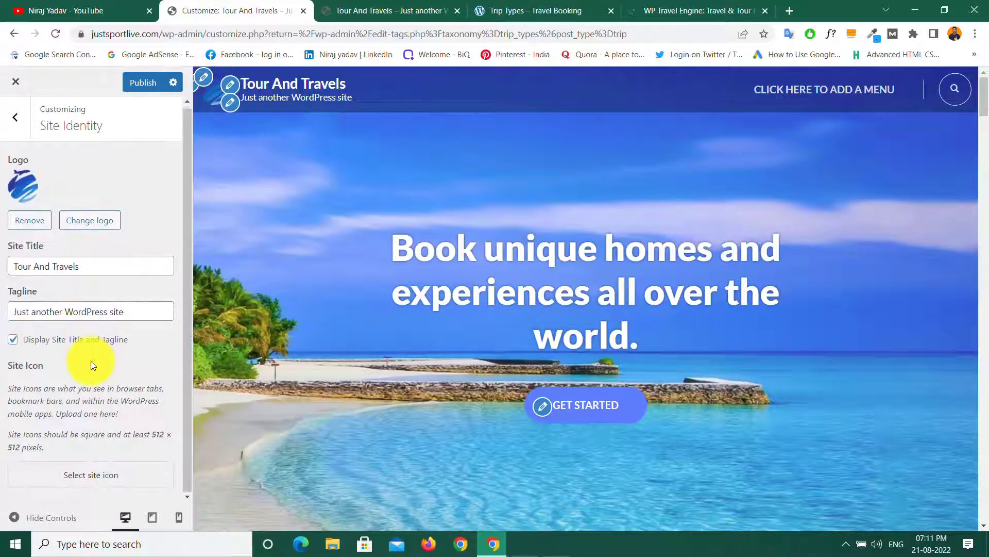
click(92, 480)
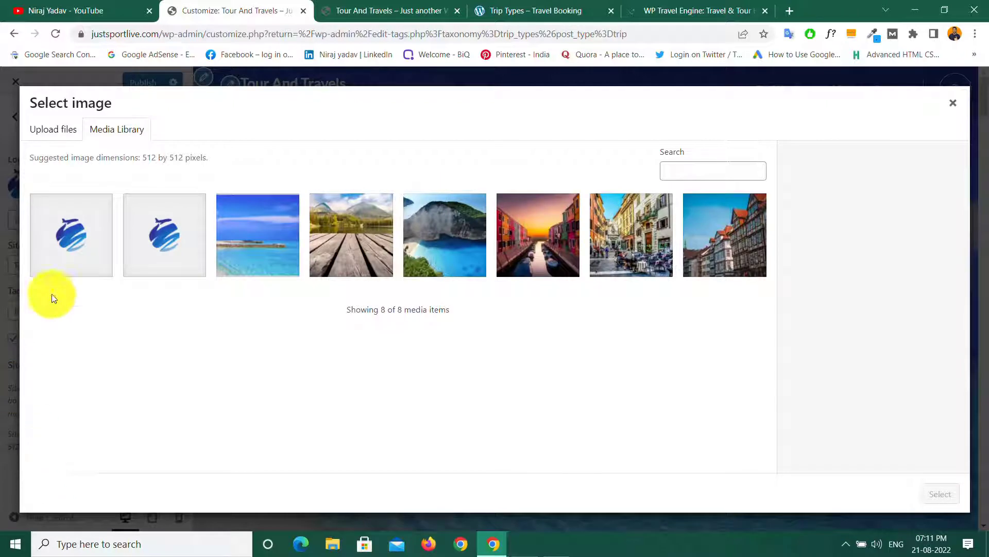
click(160, 237)
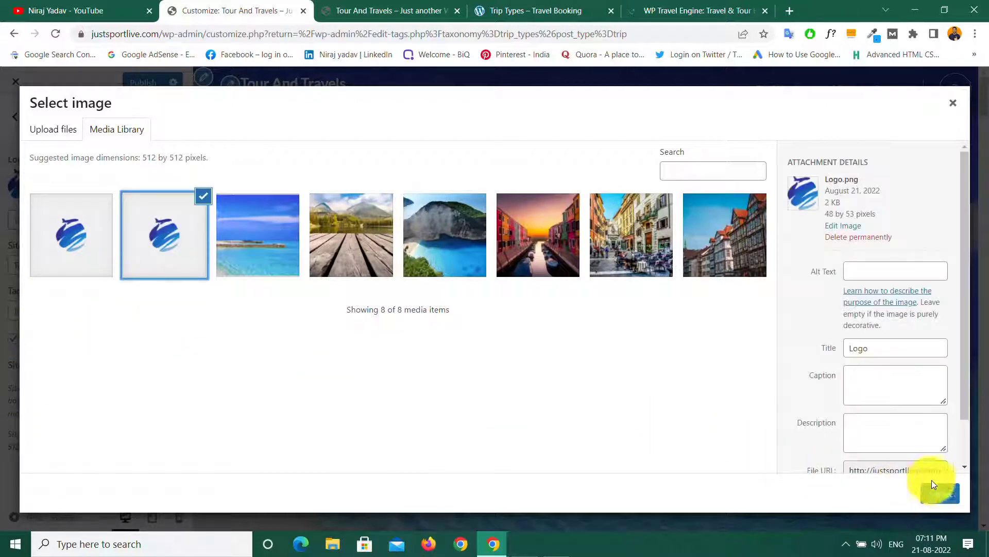
click(939, 493)
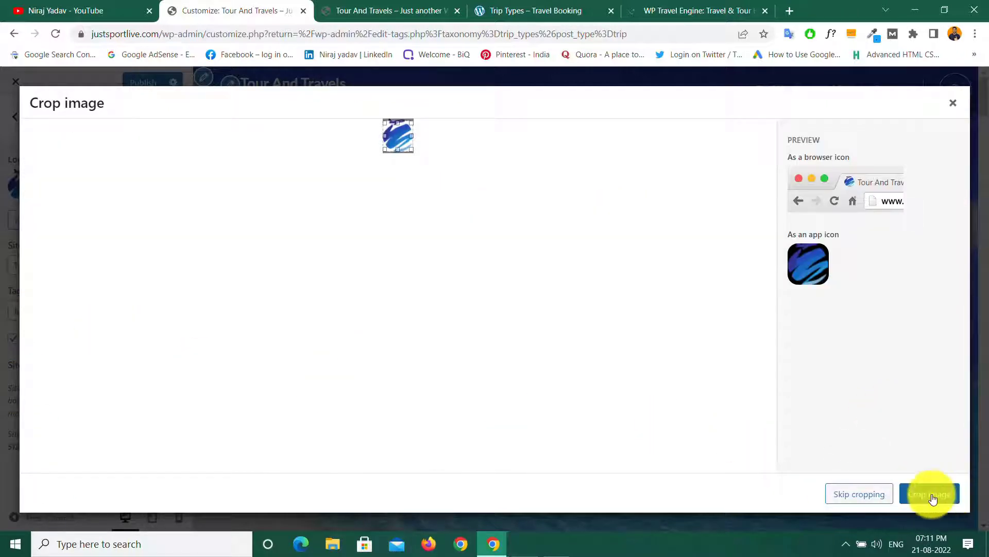
click(931, 496)
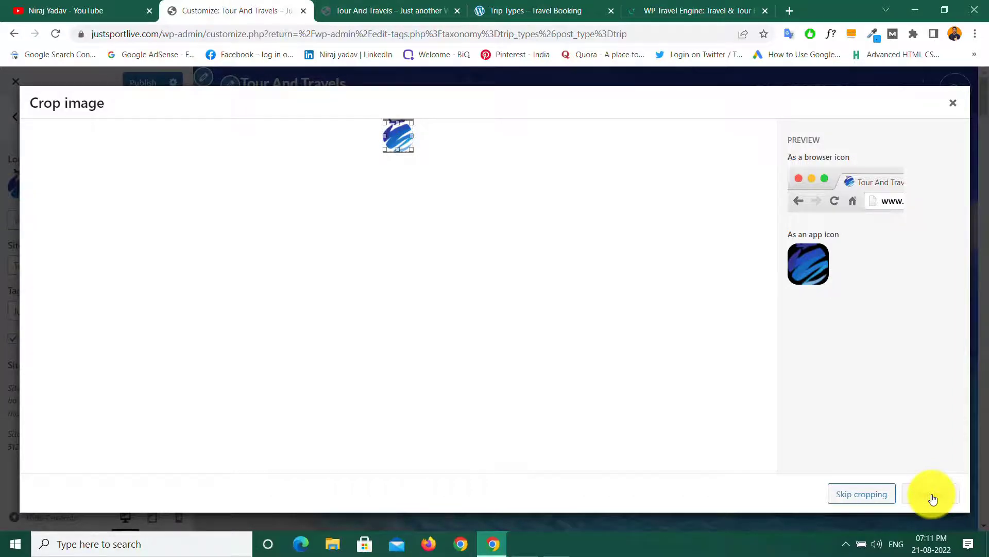
click(932, 499)
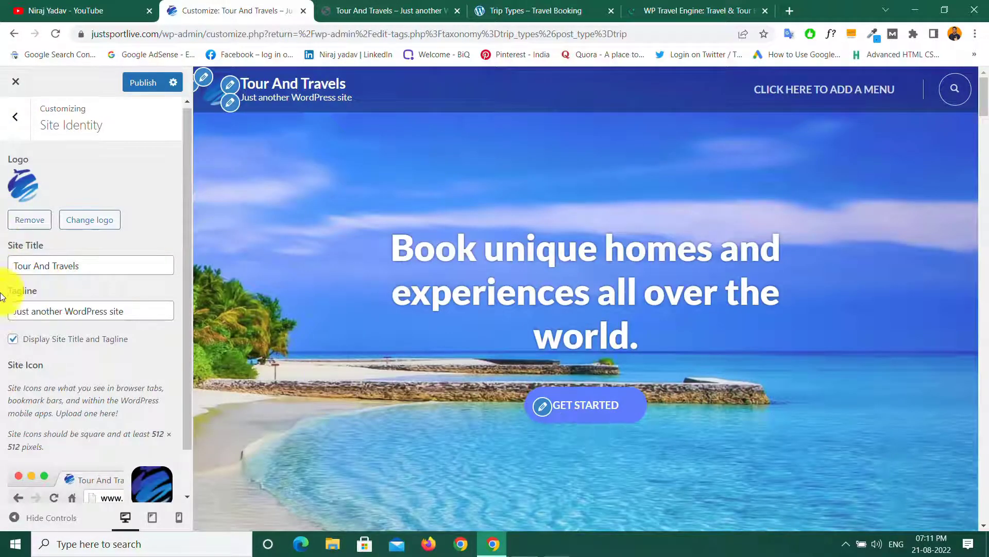
click(133, 85)
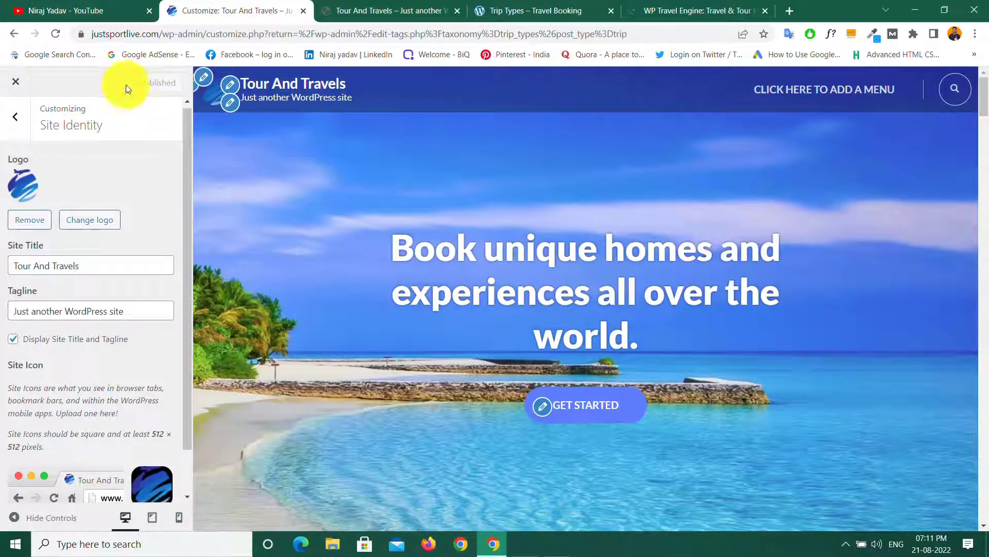
click(394, 12)
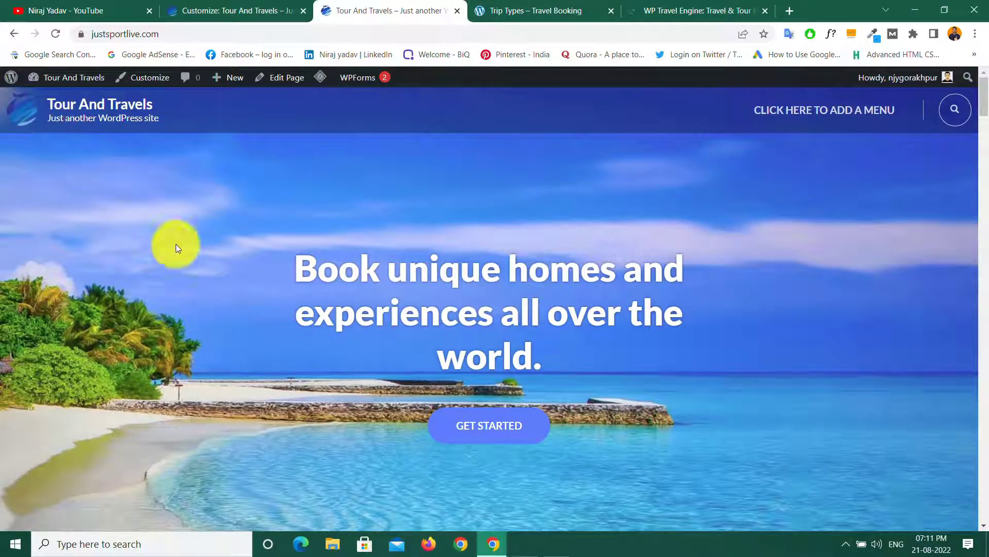
Step: Review the Banner section under Front Page Settings, then close the Customizer
click(207, 6)
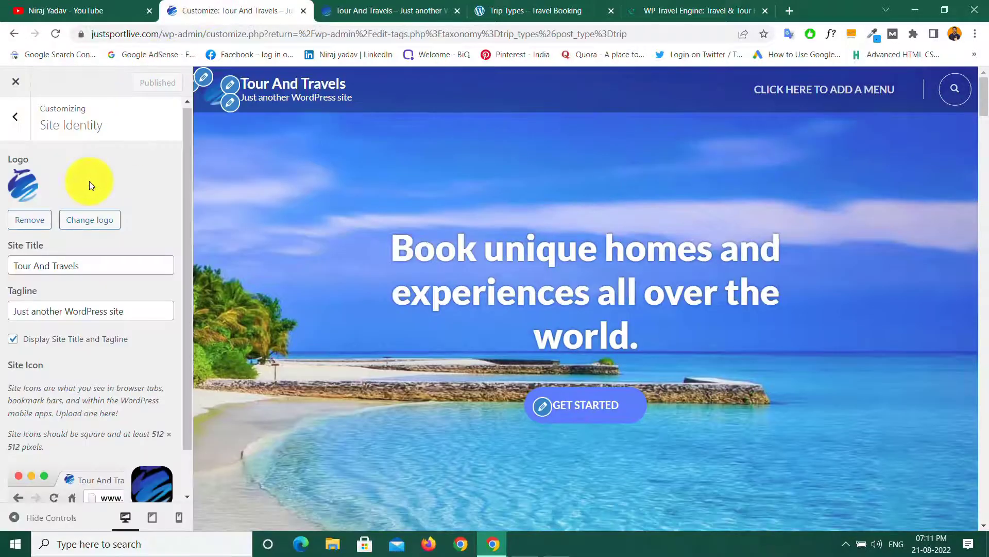
click(15, 117)
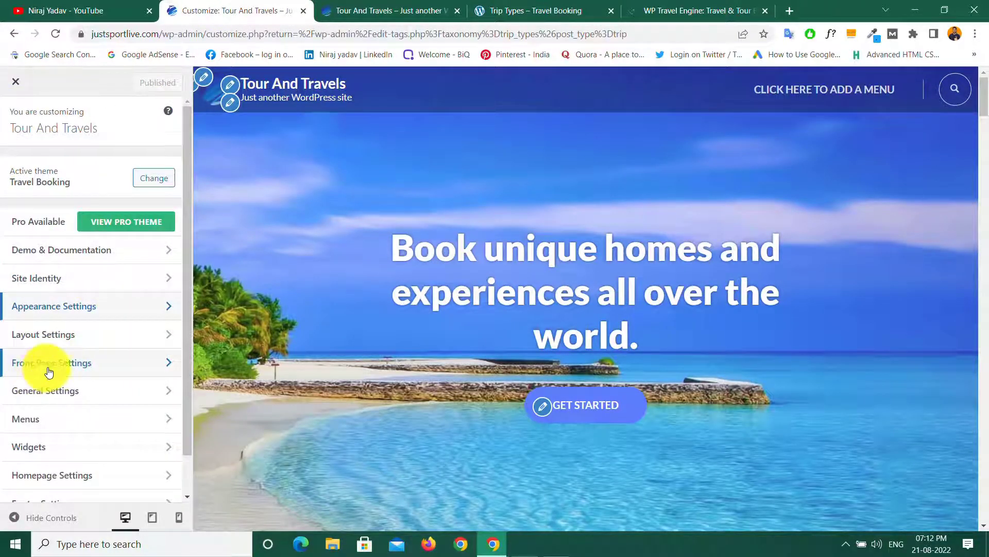
click(118, 365)
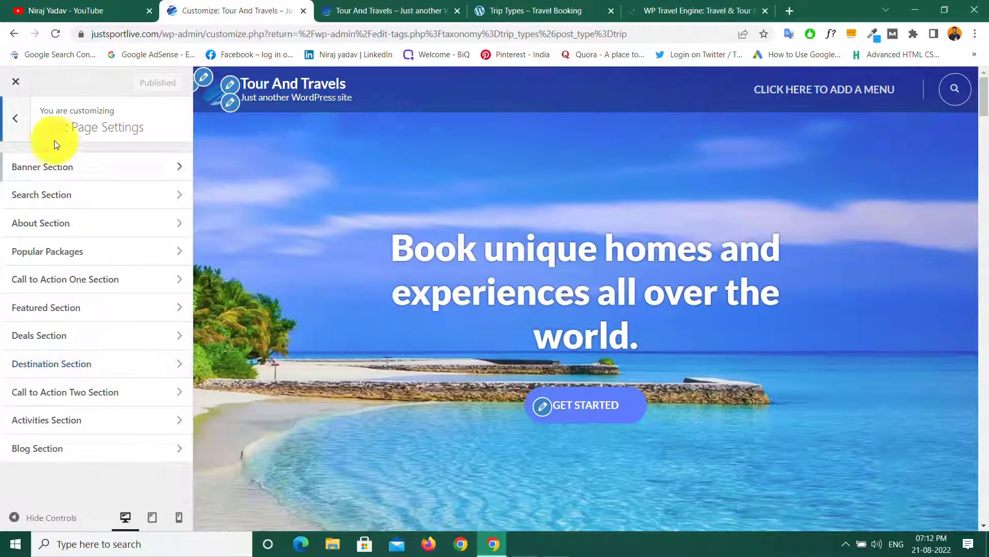
click(111, 170)
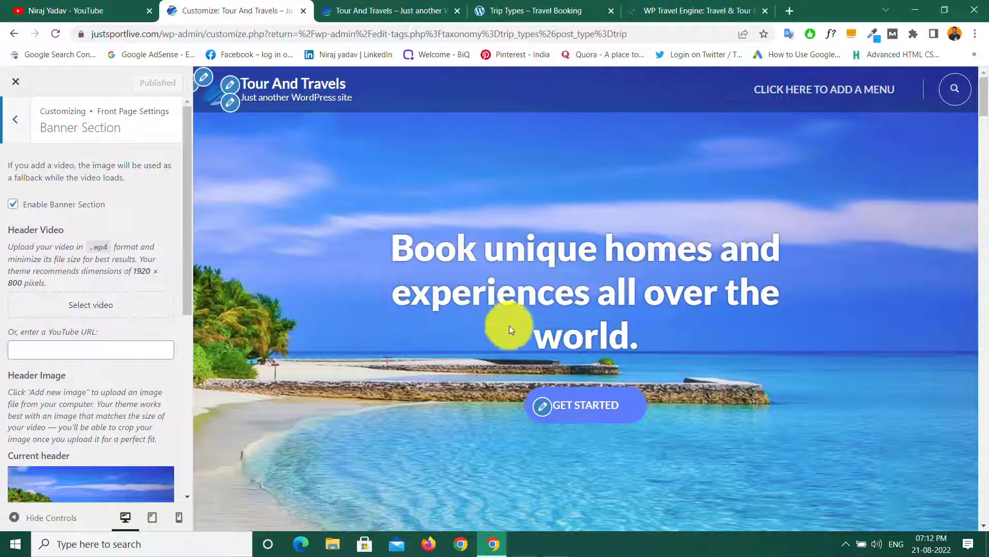
scroll(492, 301, down, 5)
scroll(494, 286, up, 5)
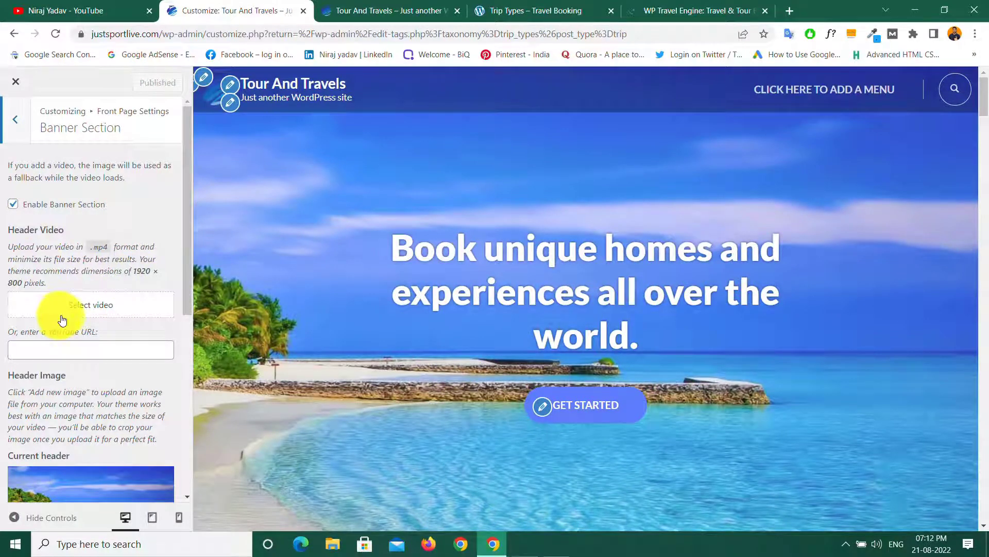
scroll(60, 319, down, 5)
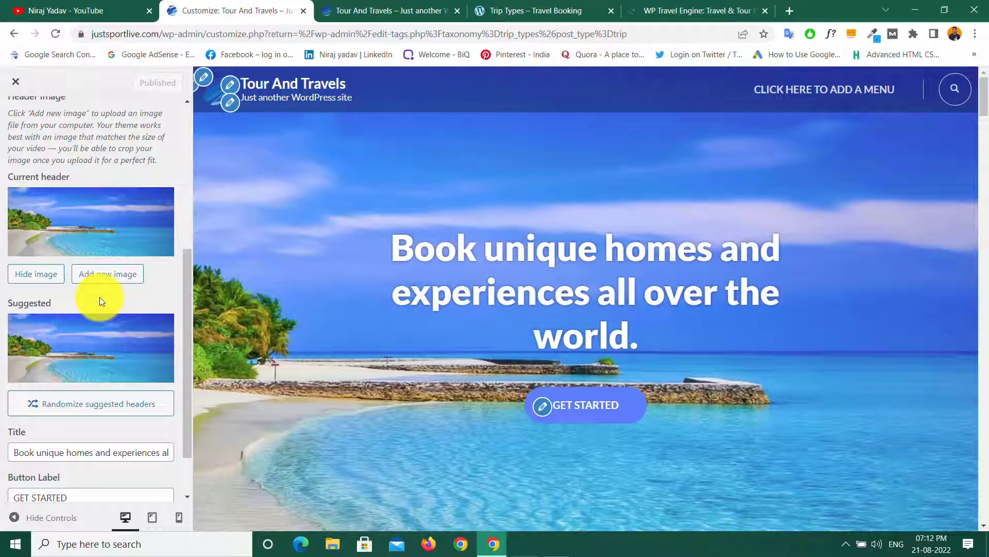
scroll(100, 297, down, 1)
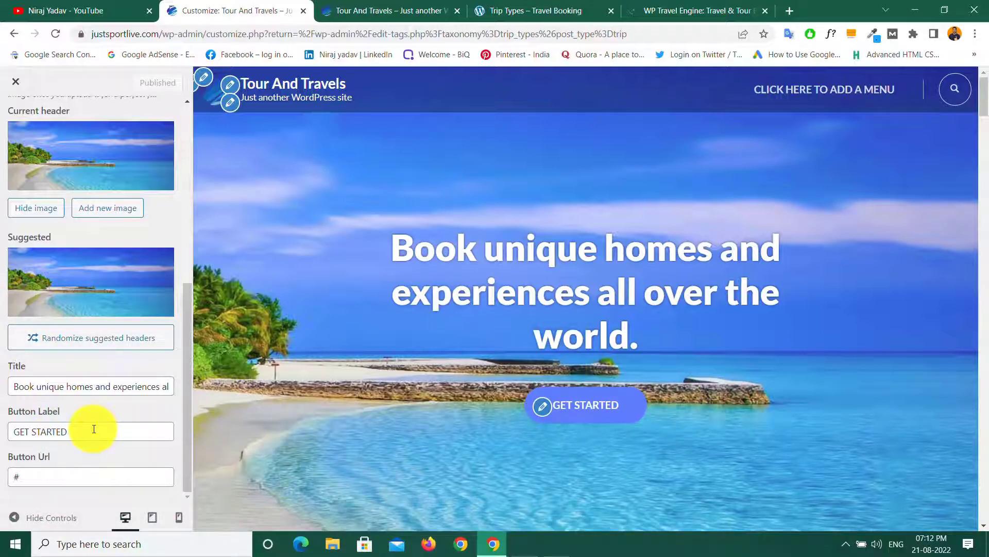
scroll(95, 447, up, 6)
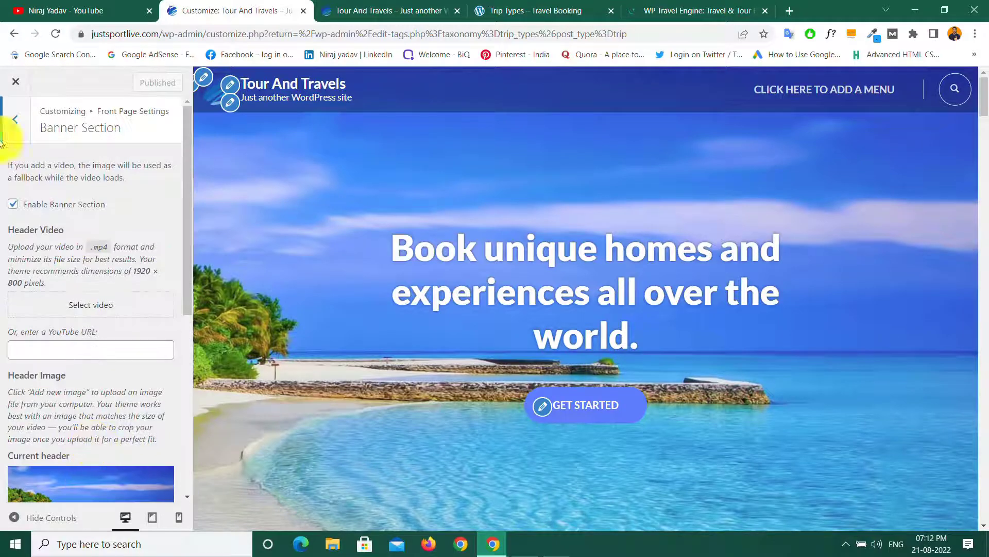
click(14, 120)
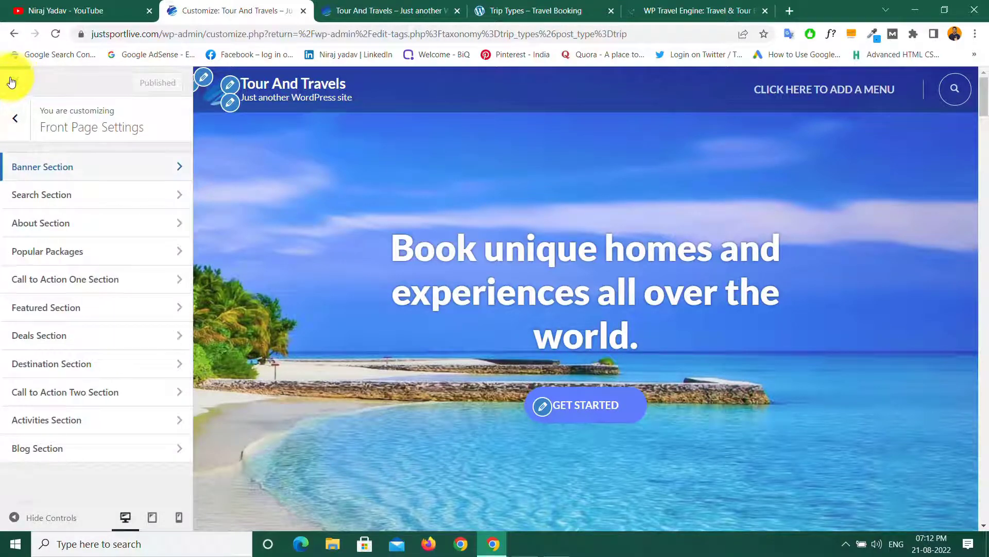
click(12, 82)
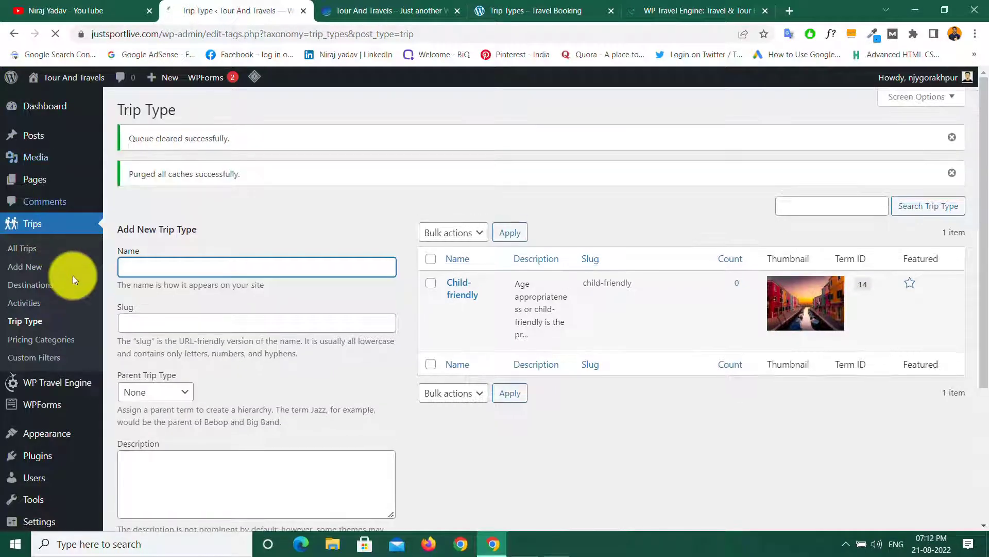
Step: Open Appearance > Menus and scroll through the new menu's items
mouse_move(43, 436)
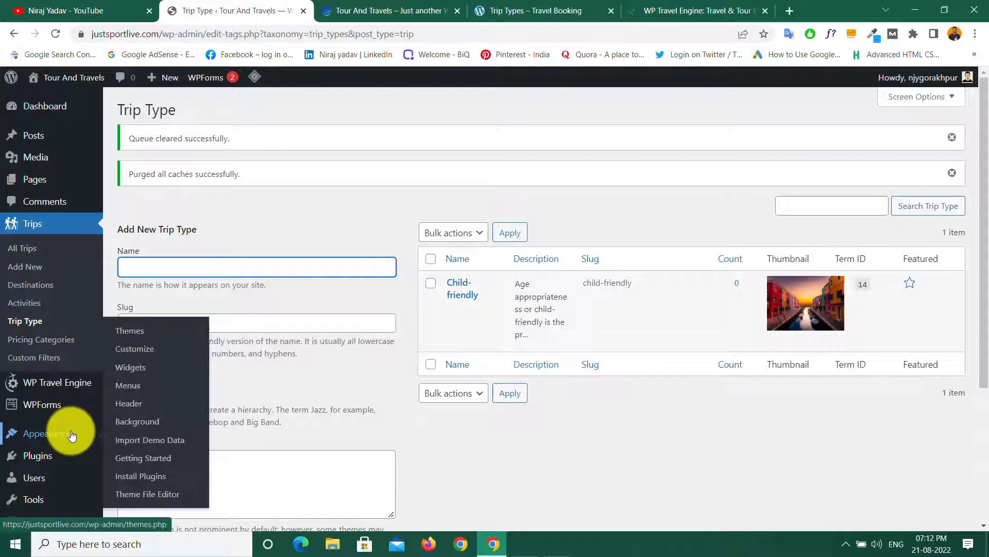
click(129, 388)
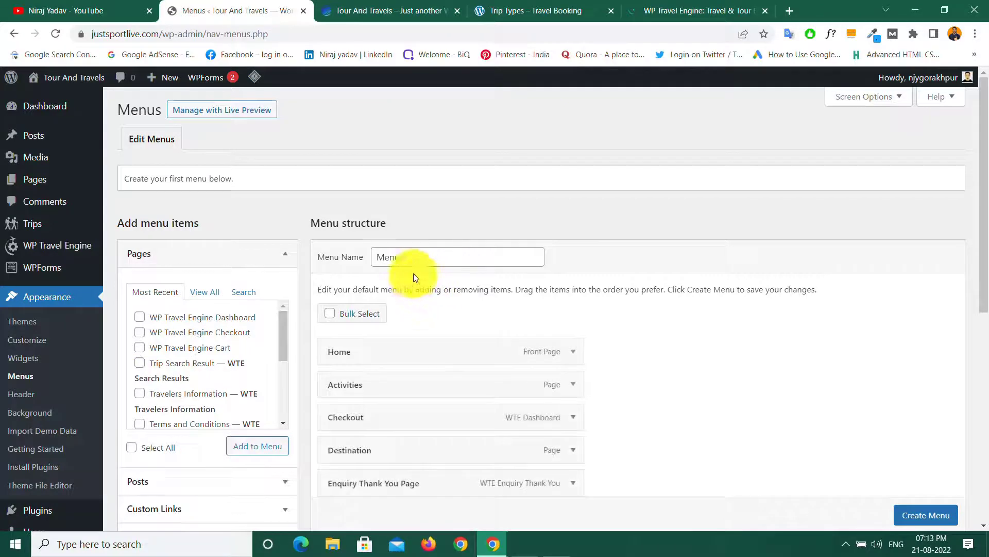
scroll(668, 377, down, 5)
scroll(667, 377, up, 5)
scroll(668, 378, down, 8)
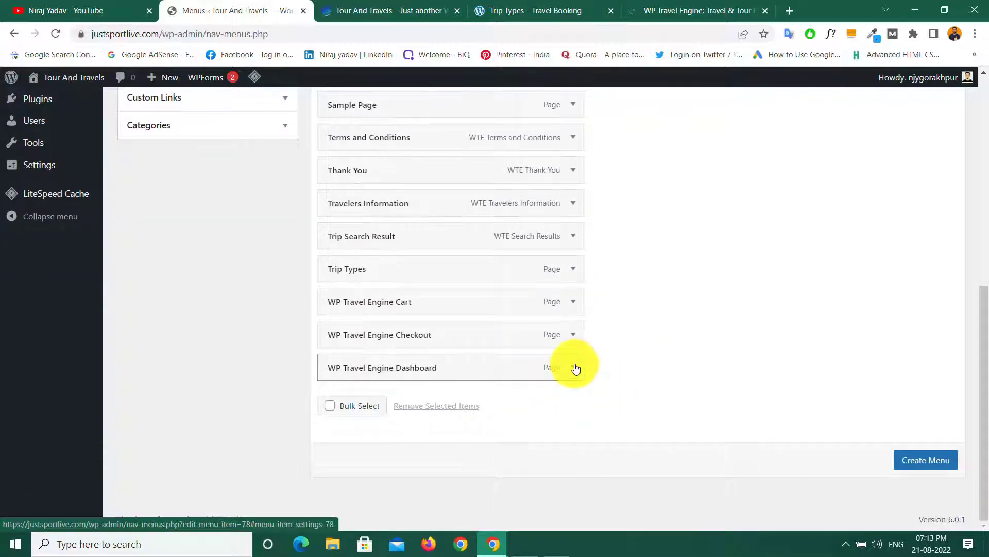
Step: Remove the WP Travel Engine Dashboard, Checkout, Cart and Trip Types items from the menu
click(575, 368)
click(341, 482)
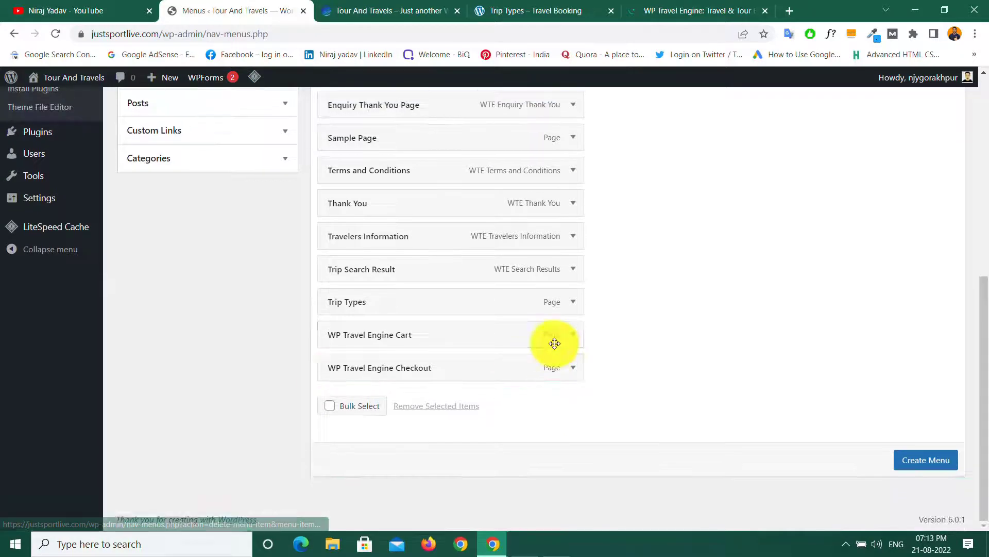
click(571, 369)
click(333, 490)
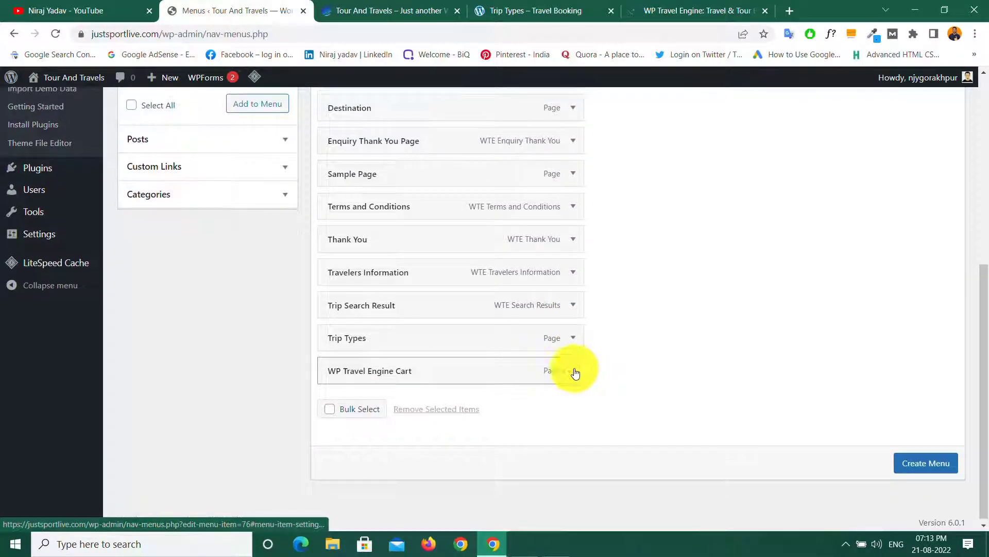
click(572, 371)
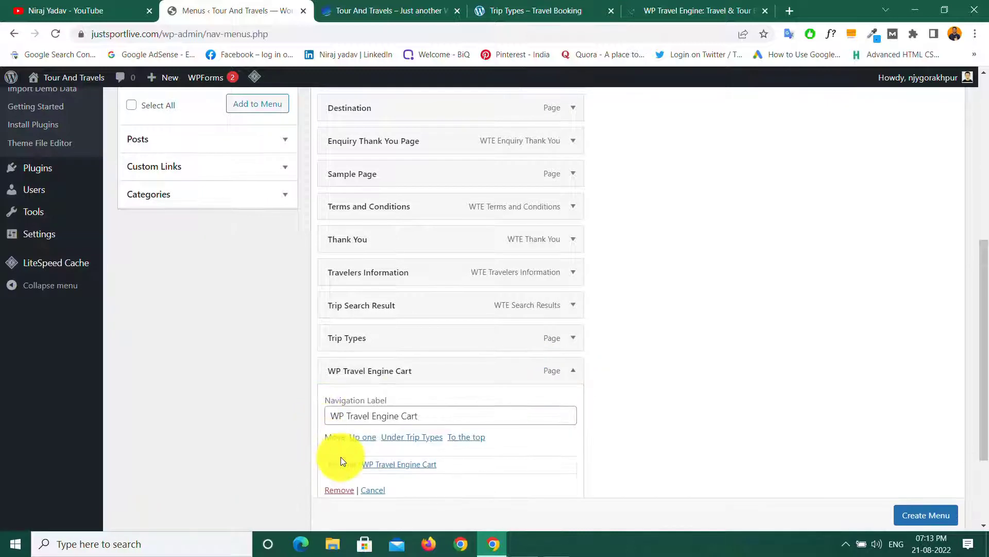
click(341, 489)
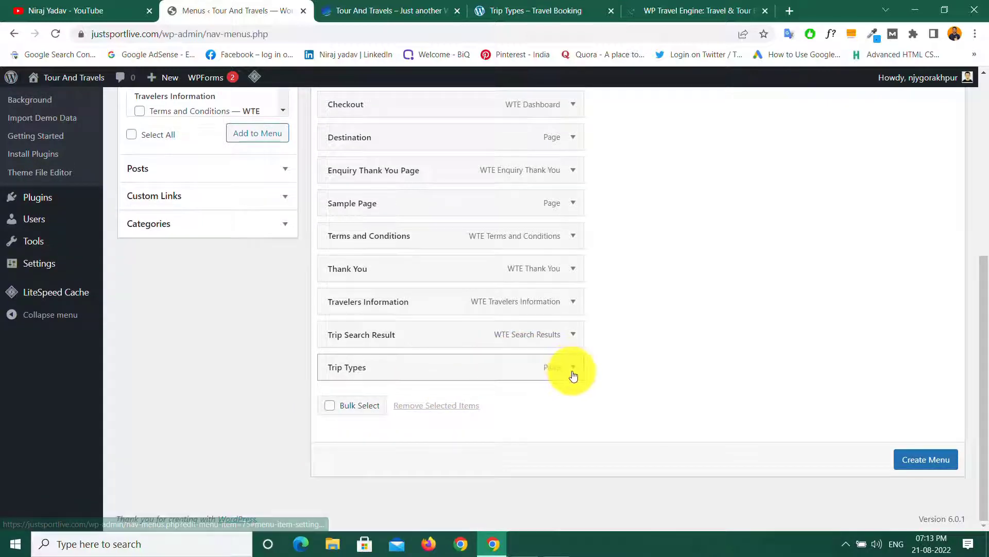
click(573, 375)
click(340, 484)
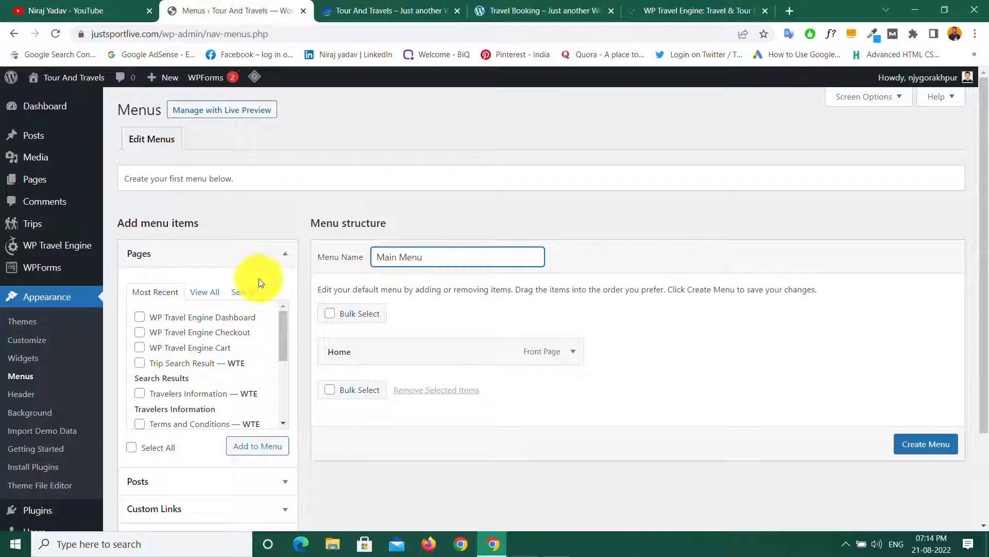
Step: Check the demo's header menu, then tick Activities, Destination and Trip Types in Pages > View All
click(530, 6)
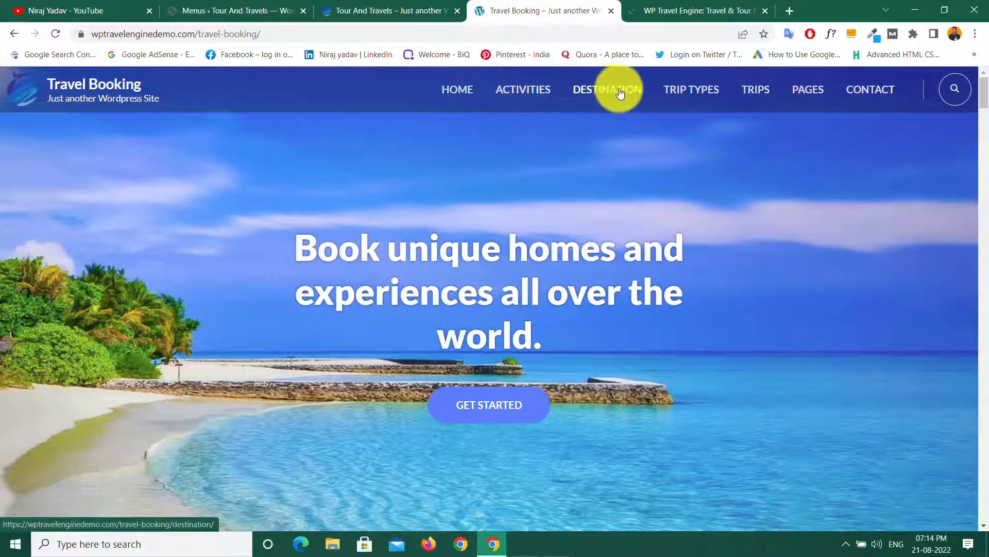
click(212, 10)
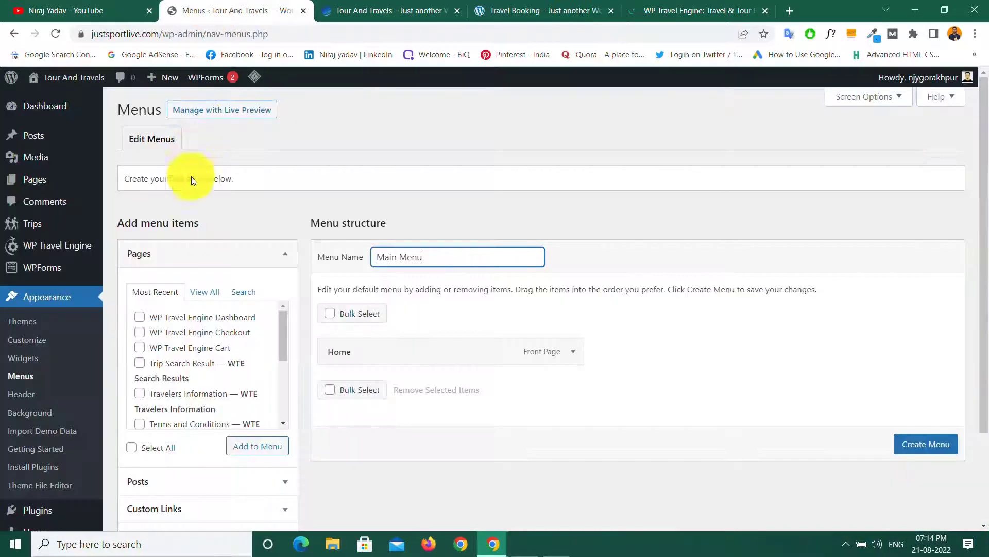
click(205, 293)
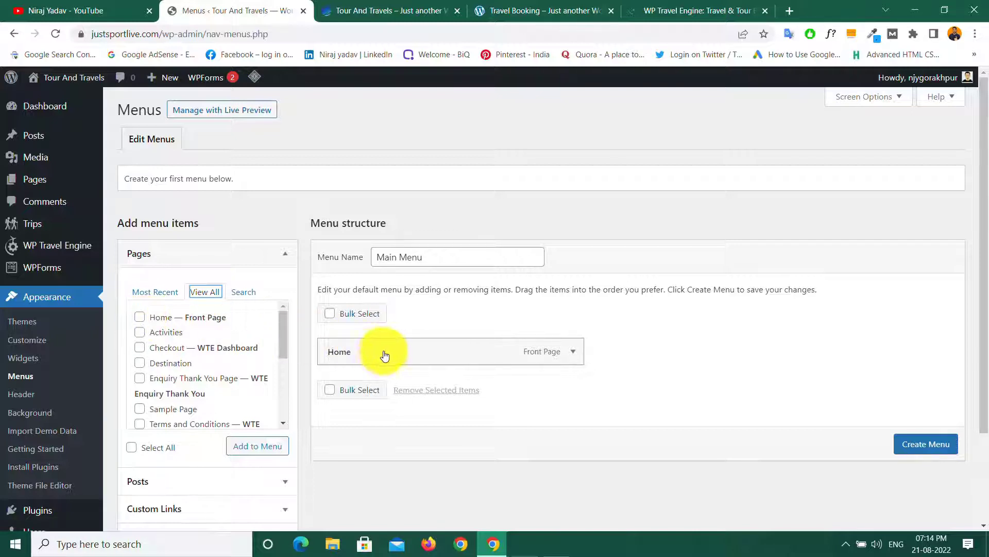
click(140, 334)
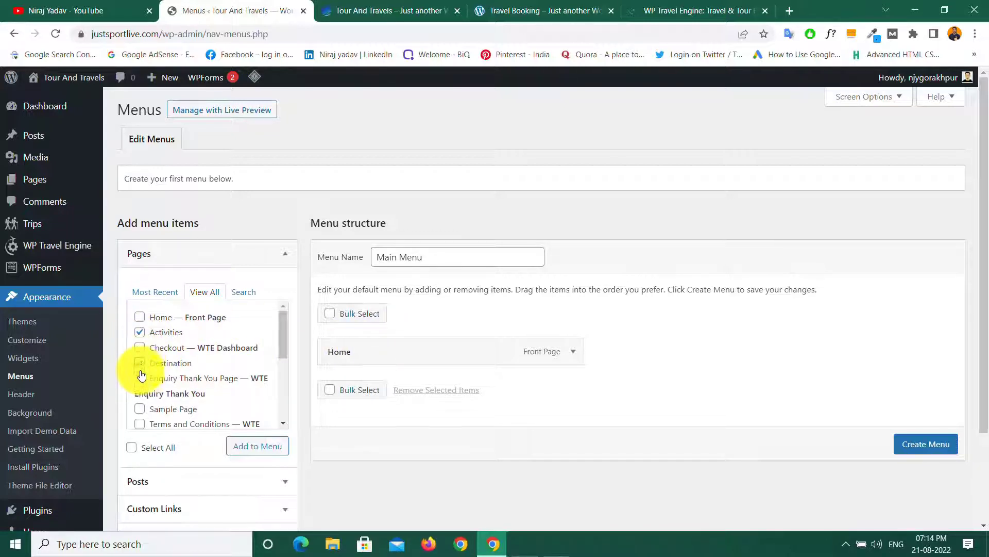
click(140, 363)
click(282, 325)
drag(282, 324, 285, 378)
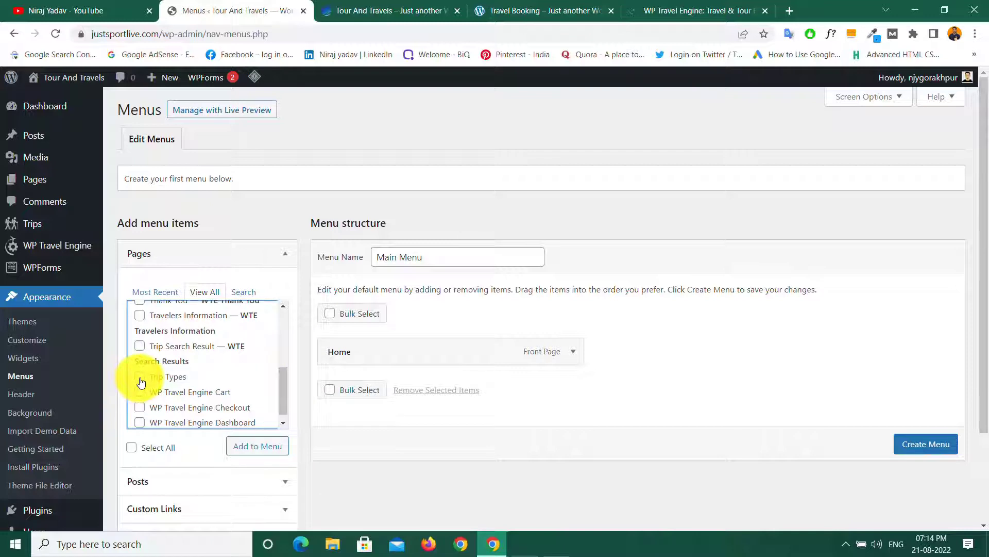
click(140, 379)
click(283, 376)
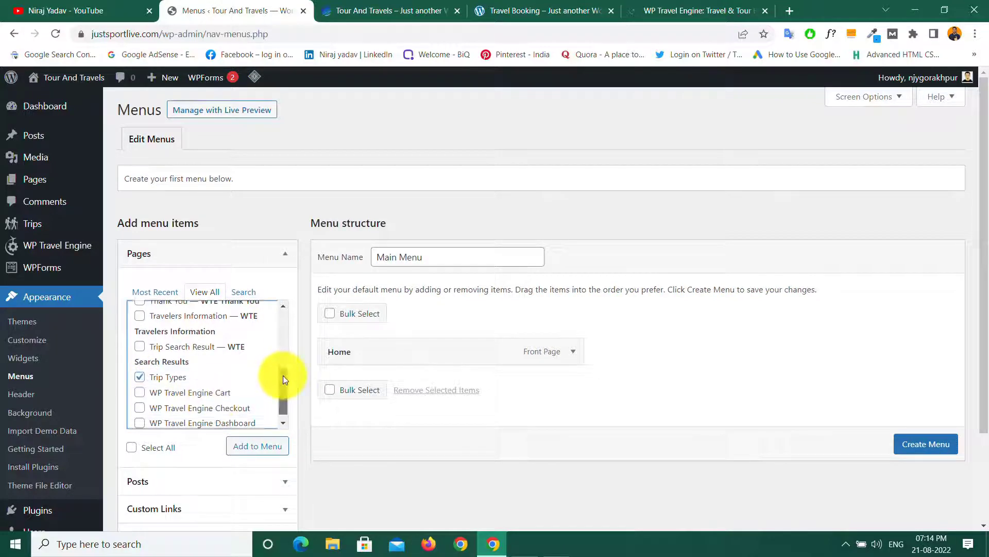
drag(283, 375, 285, 391)
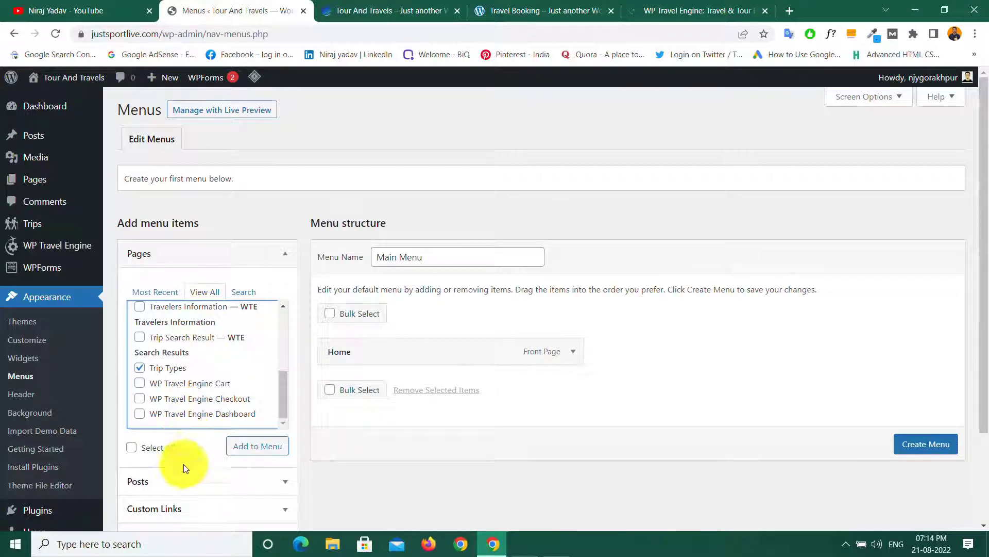
Step: Browse the Categories, Custom Links and Posts panels, move Destination above Activities, and create Main Menu
scroll(193, 492, down, 3)
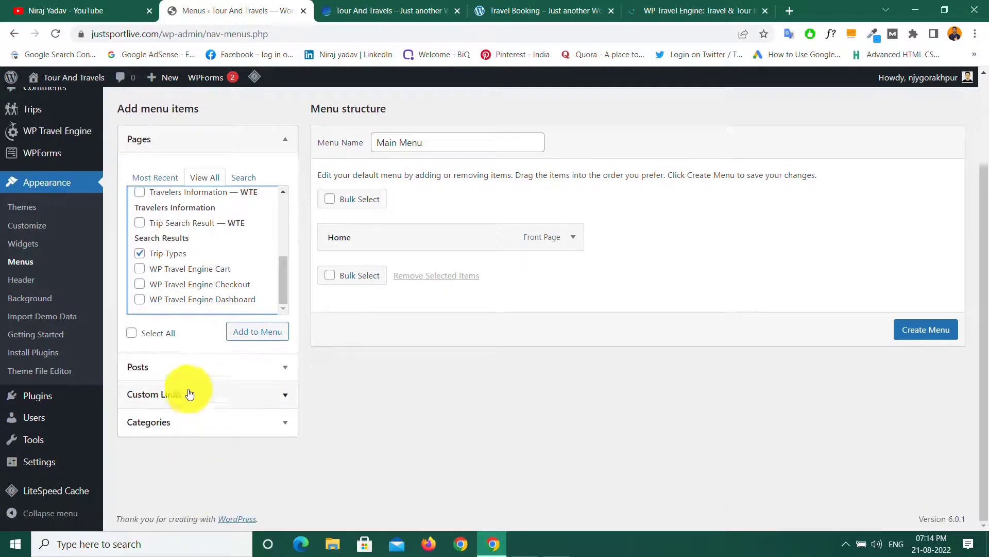
click(196, 423)
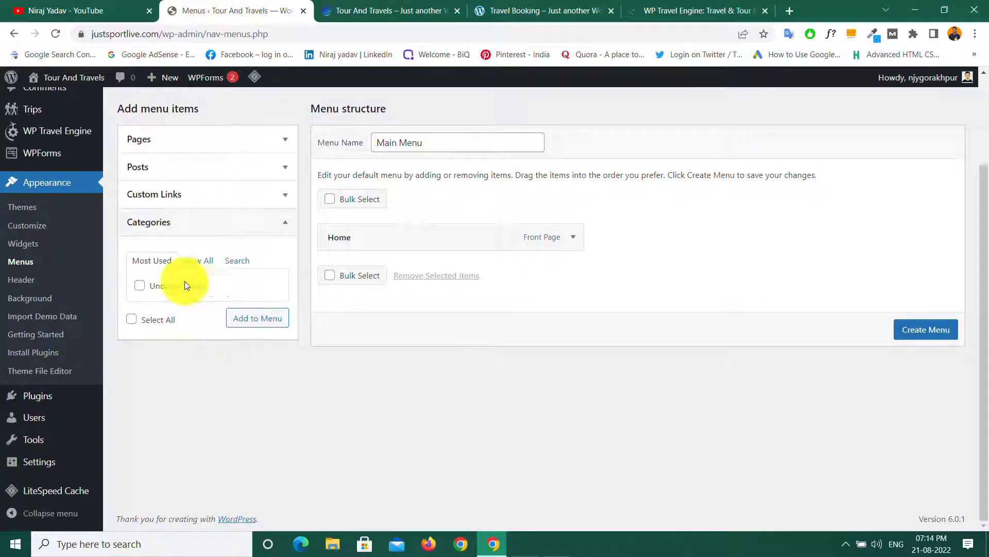
click(204, 204)
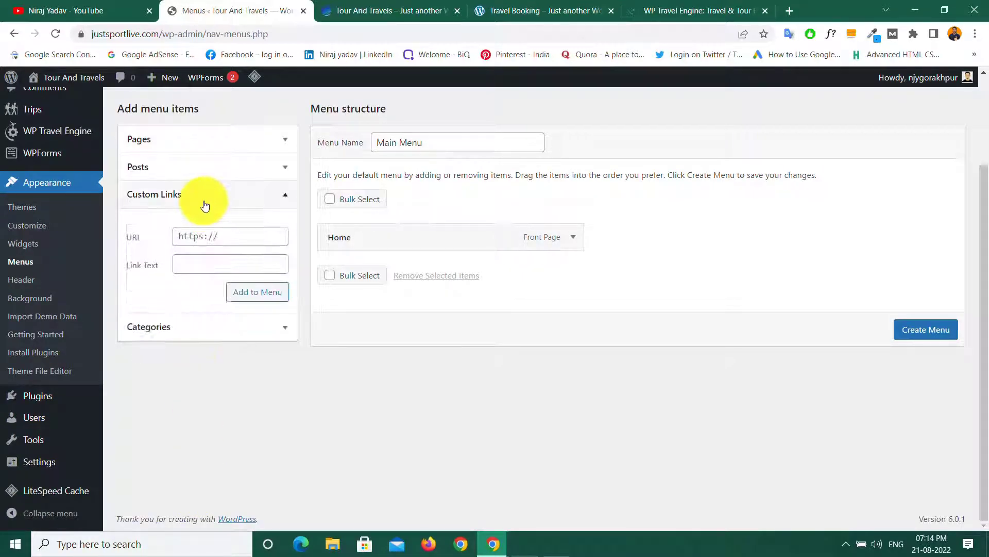
click(200, 166)
click(201, 167)
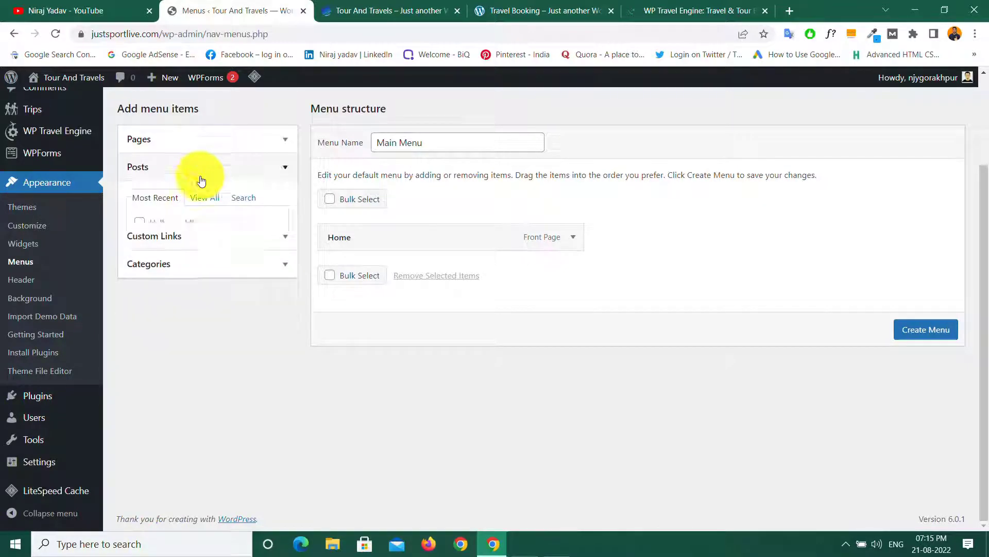
scroll(222, 346, up, 3)
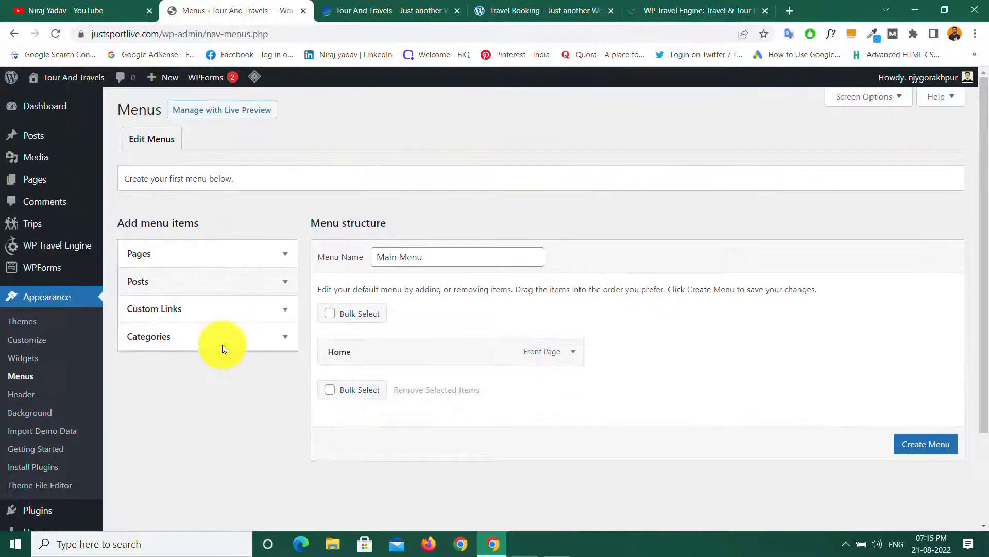
click(269, 252)
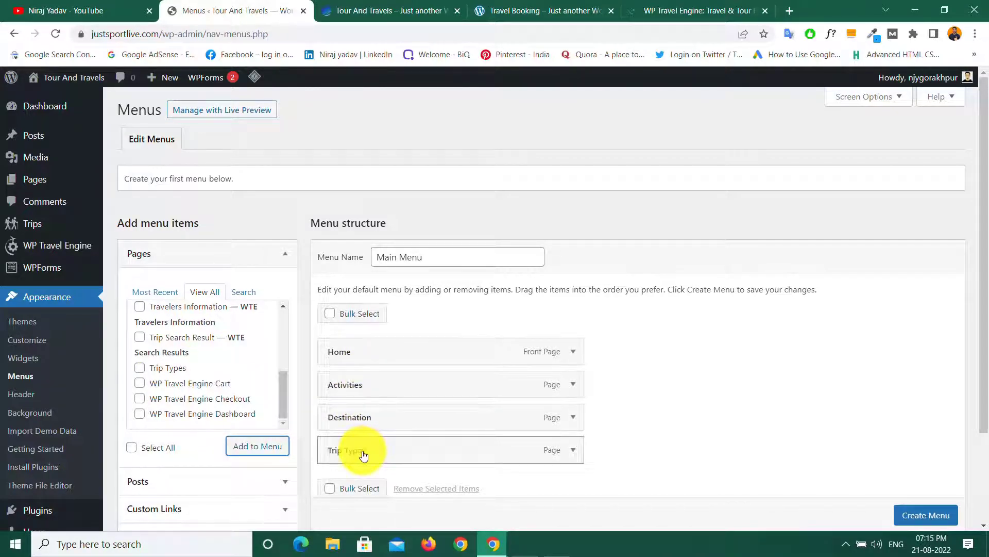
drag(505, 415, 502, 380)
scroll(621, 411, down, 3)
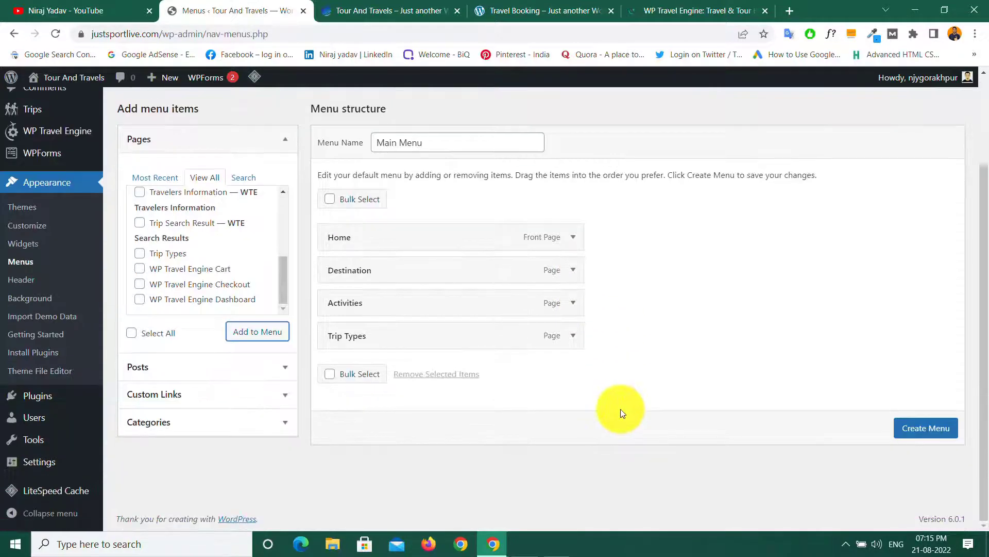
click(932, 428)
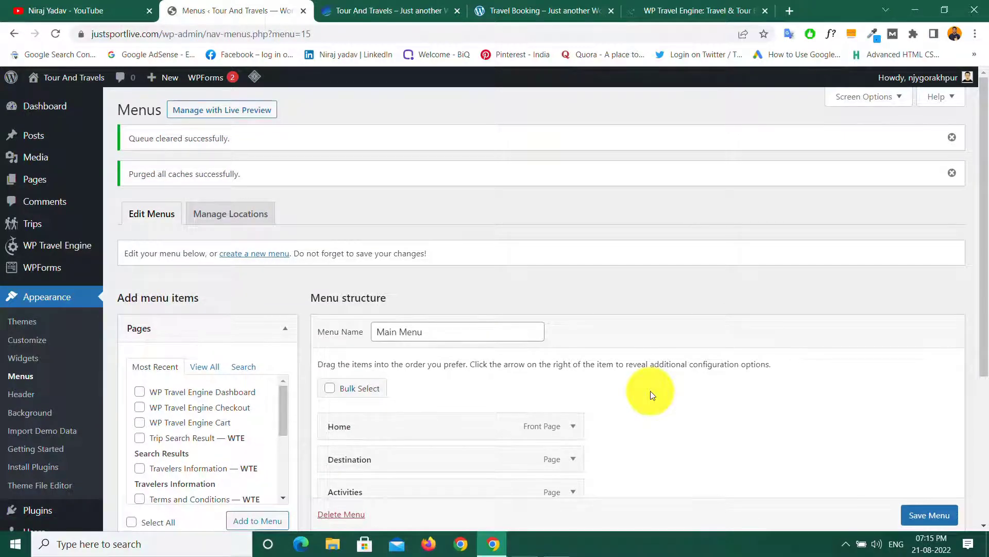
Step: Save Main Menu with Primary ticked as its display location
scroll(650, 394, down, 5)
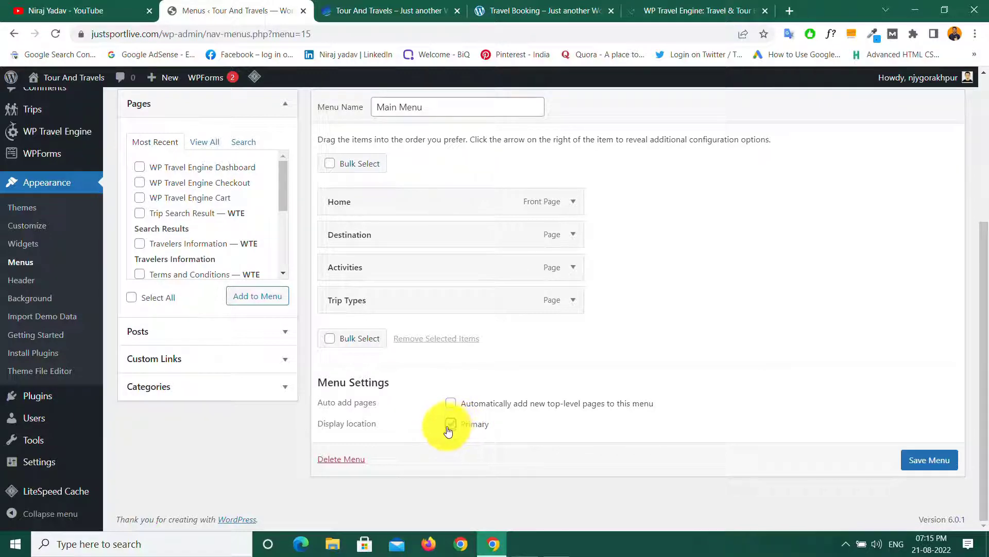
click(926, 461)
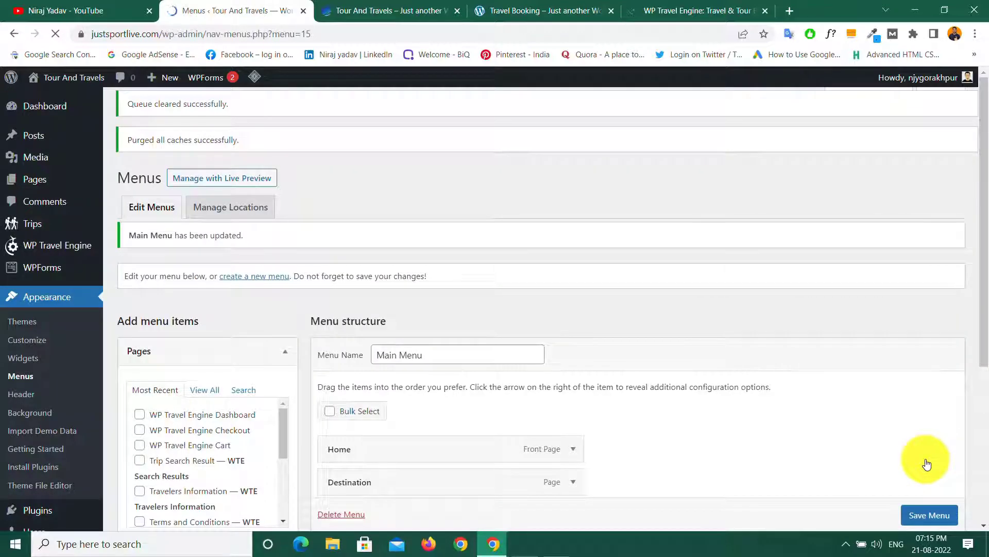
Step: Reload the live Tour And Travels homepage to check the menu, then view the demo's header menu
click(364, 10)
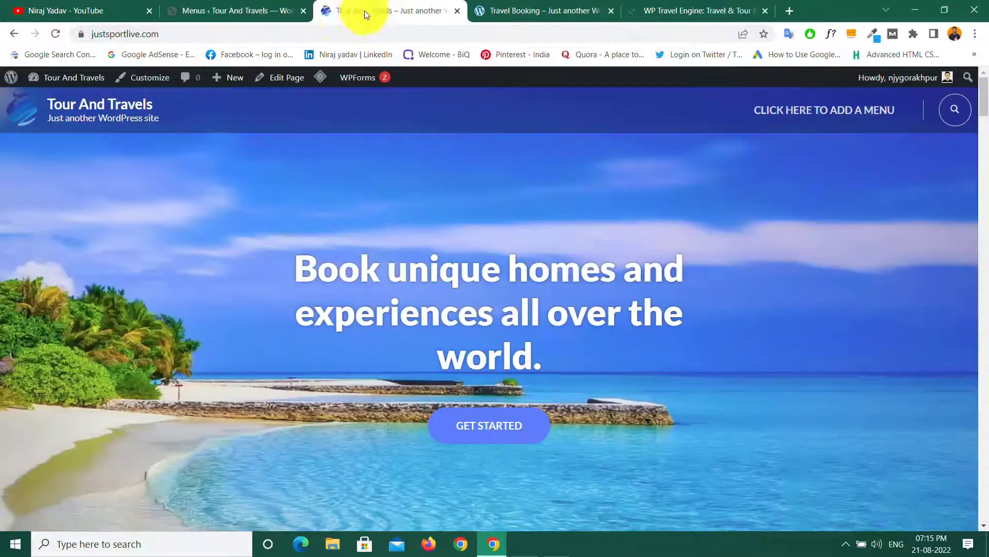
click(108, 110)
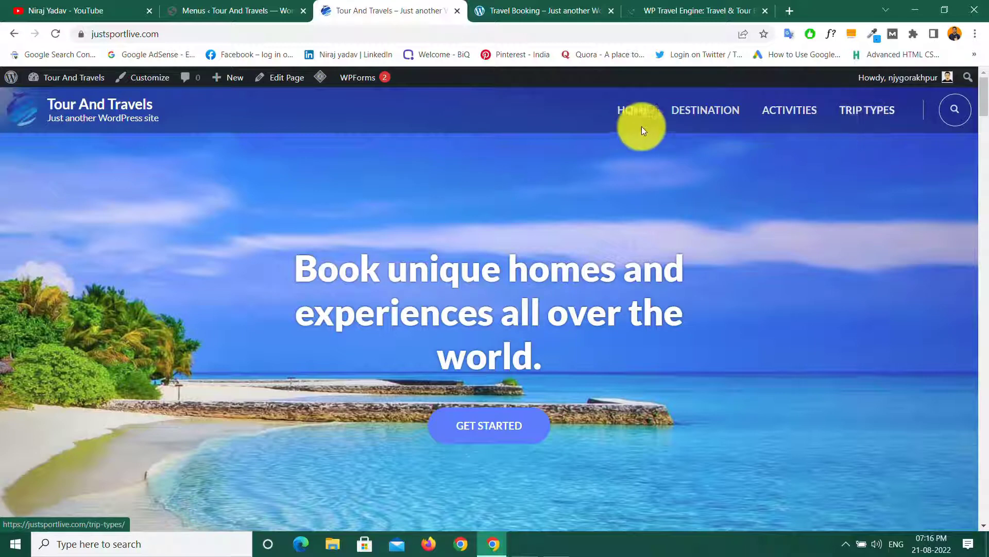
click(212, 7)
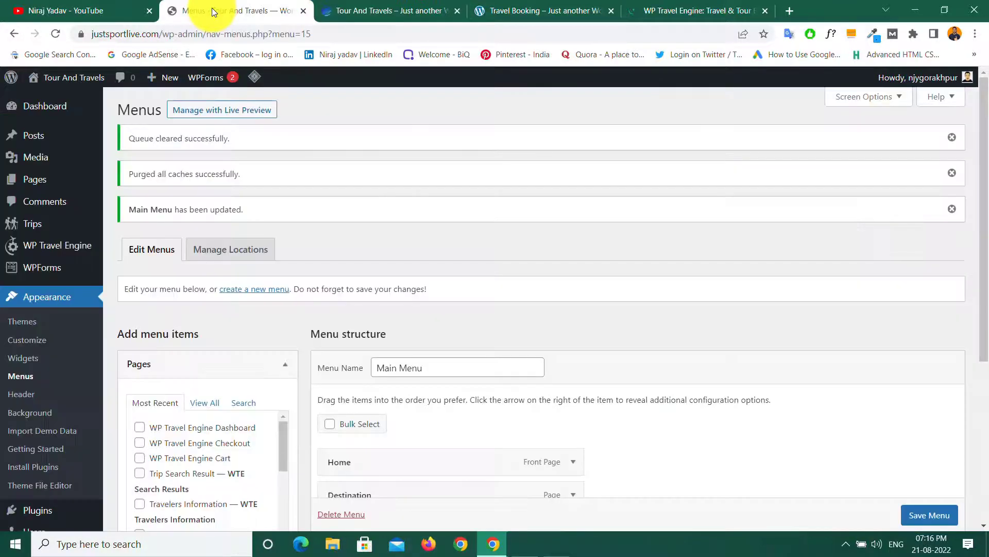
scroll(497, 332, down, 5)
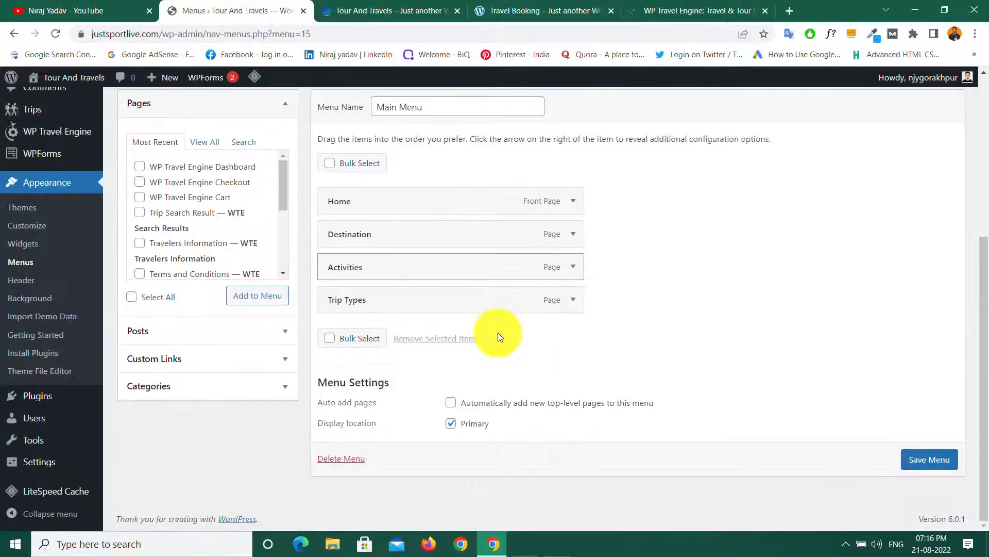
click(502, 10)
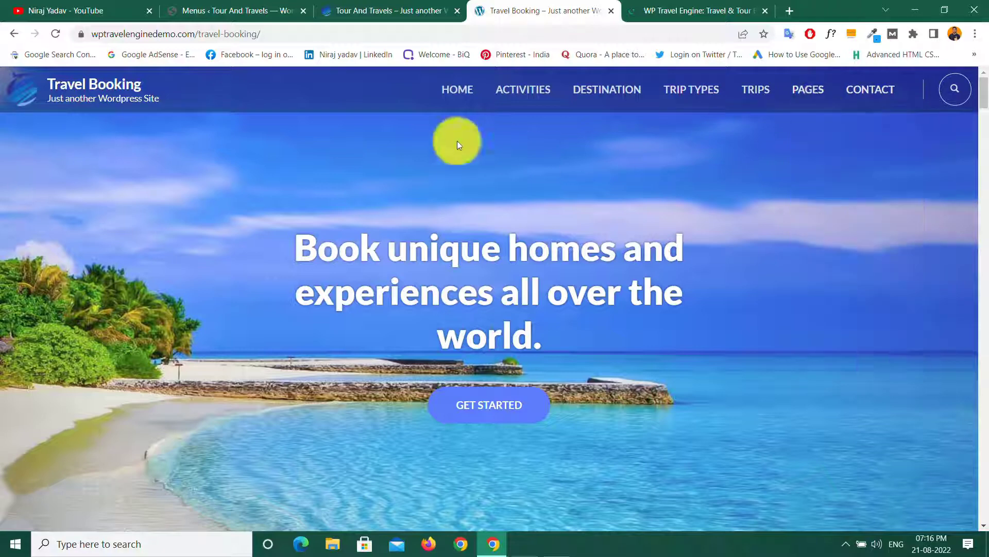
Step: Add a custom link labelled 'Pages' to the end of Main Menu and save it
click(206, 8)
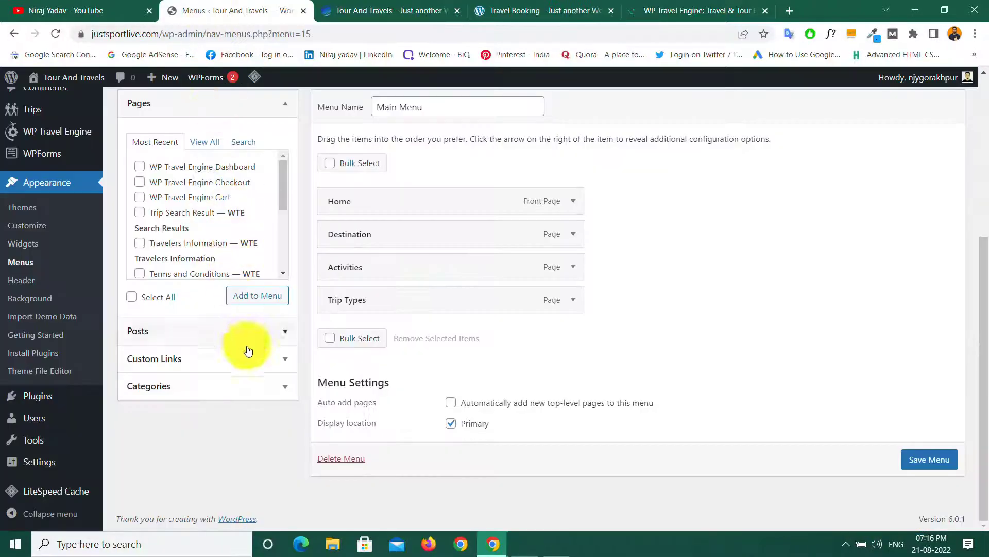
click(270, 361)
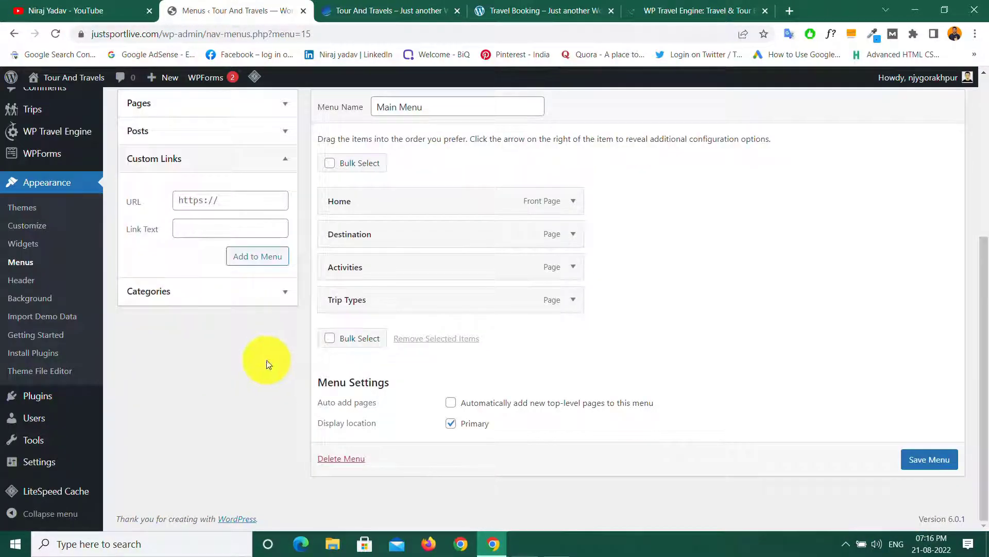
click(227, 199)
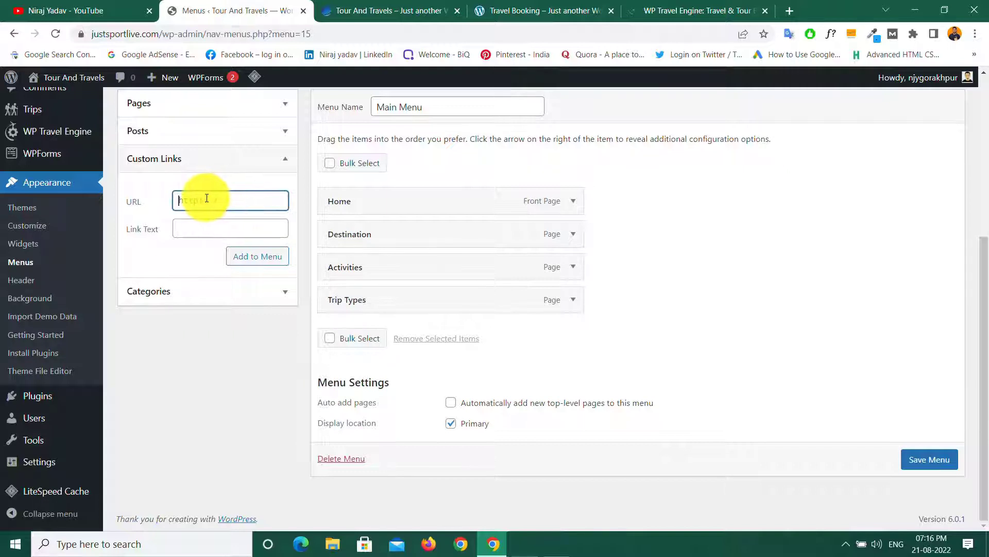
click(197, 226)
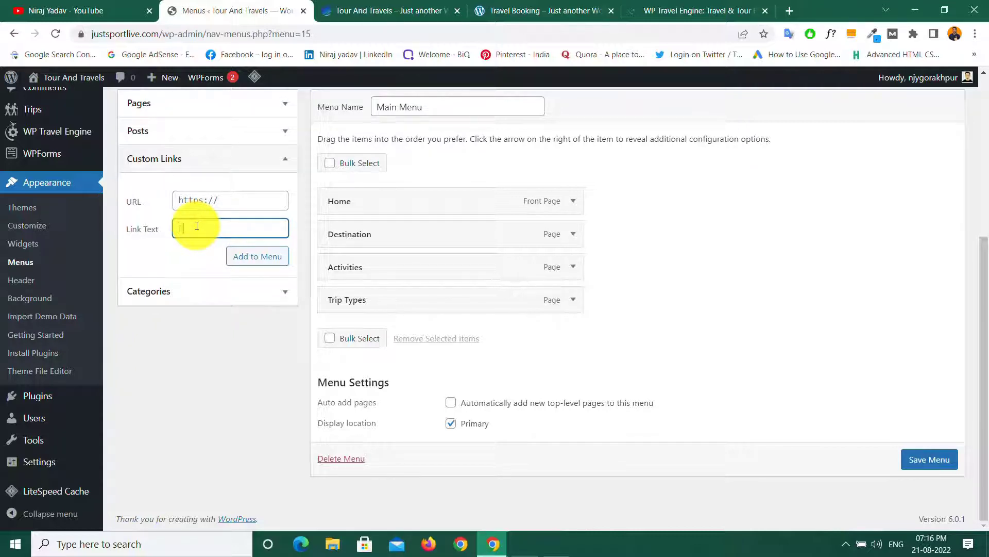
text(Pages)
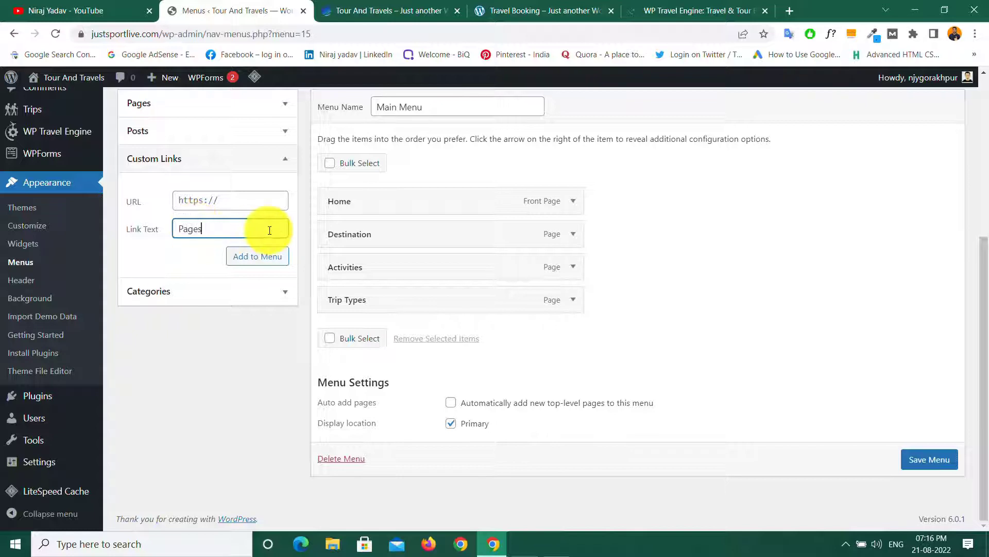
click(214, 197)
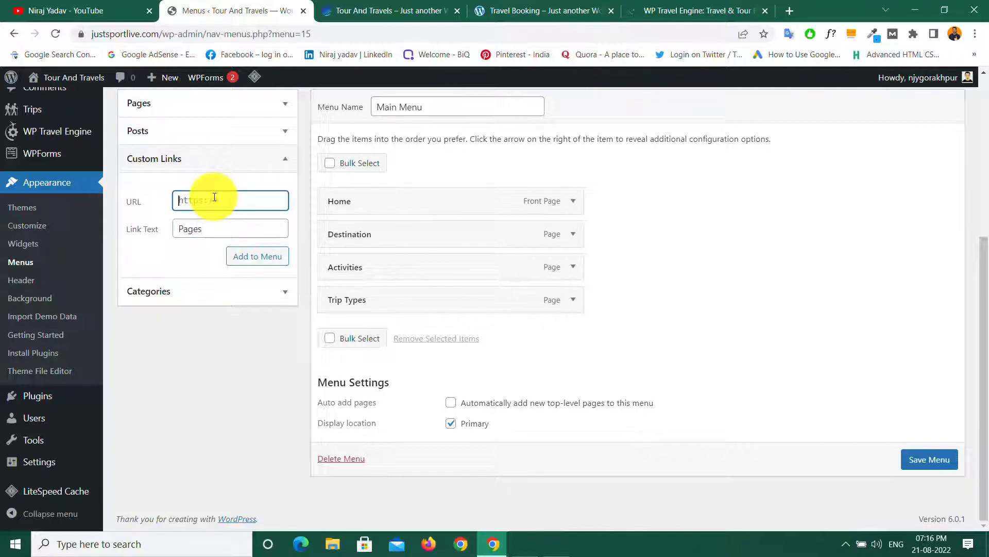
click(250, 262)
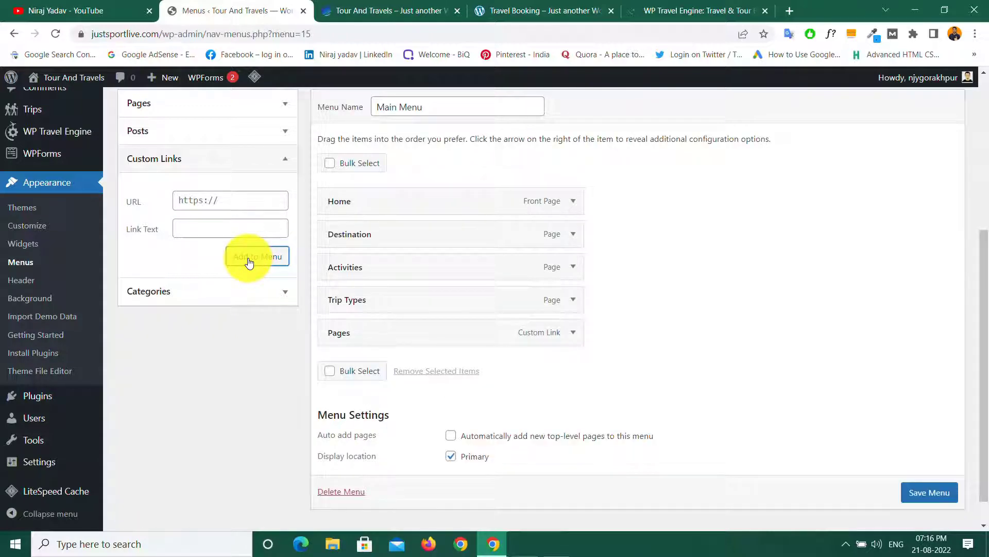
click(925, 496)
scroll(925, 497, down, 1)
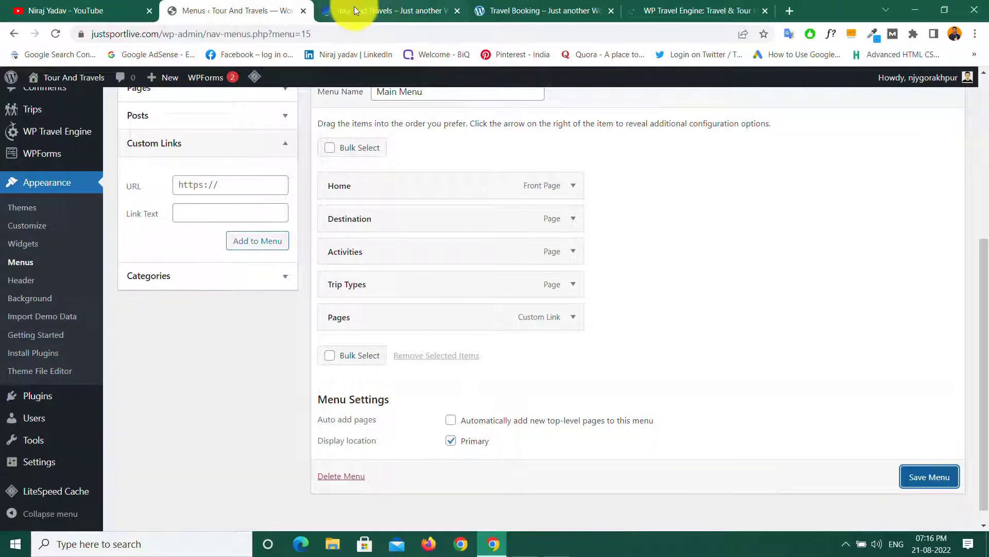
click(927, 476)
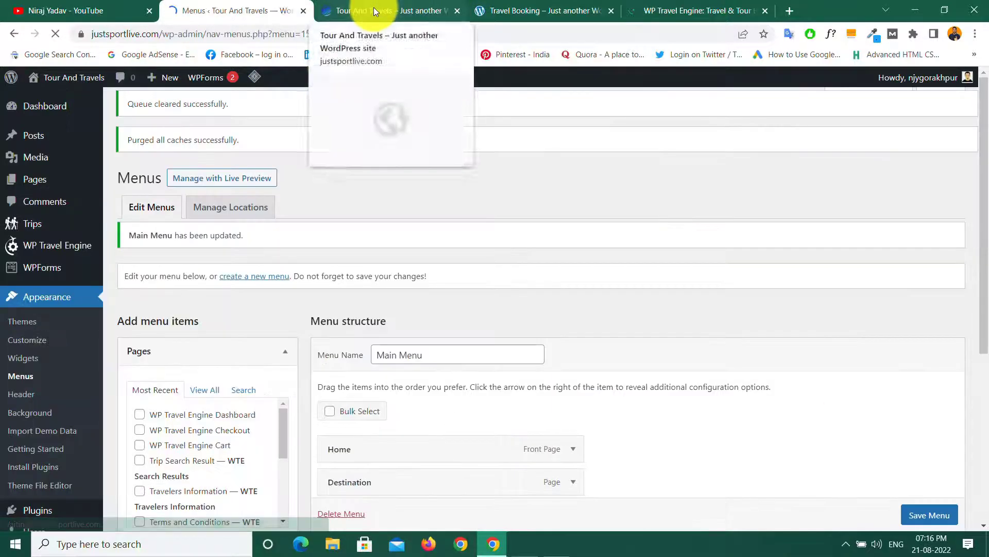
click(373, 7)
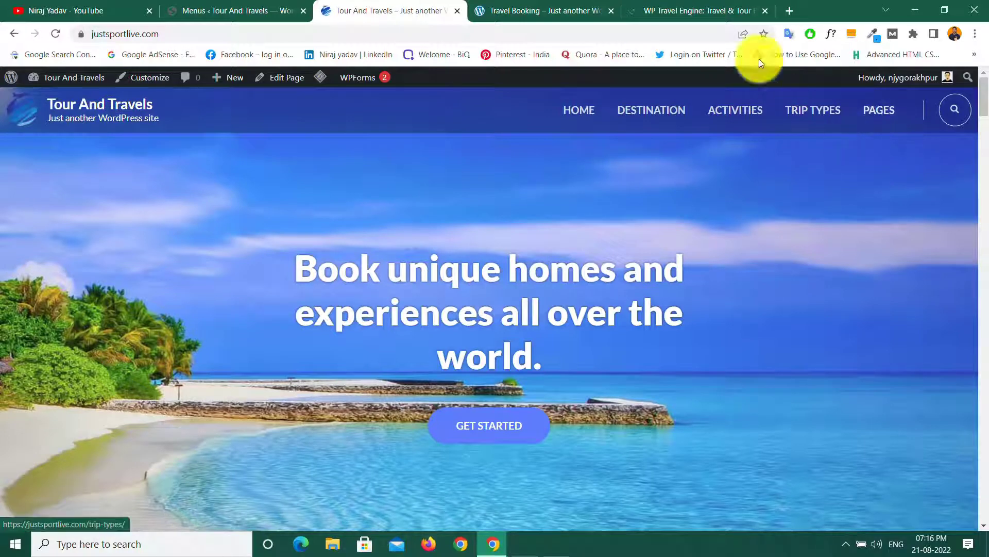
click(530, 11)
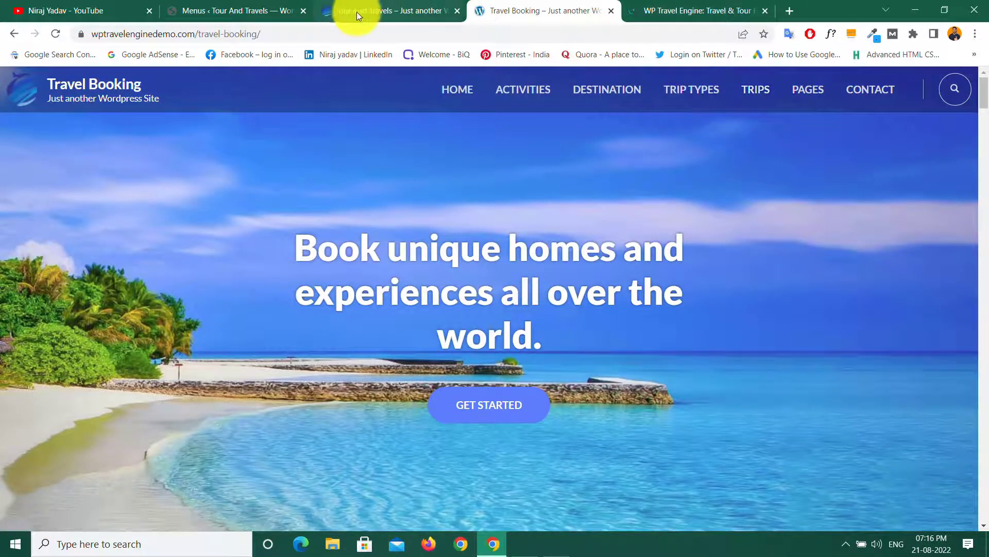
mouse_move(361, 10)
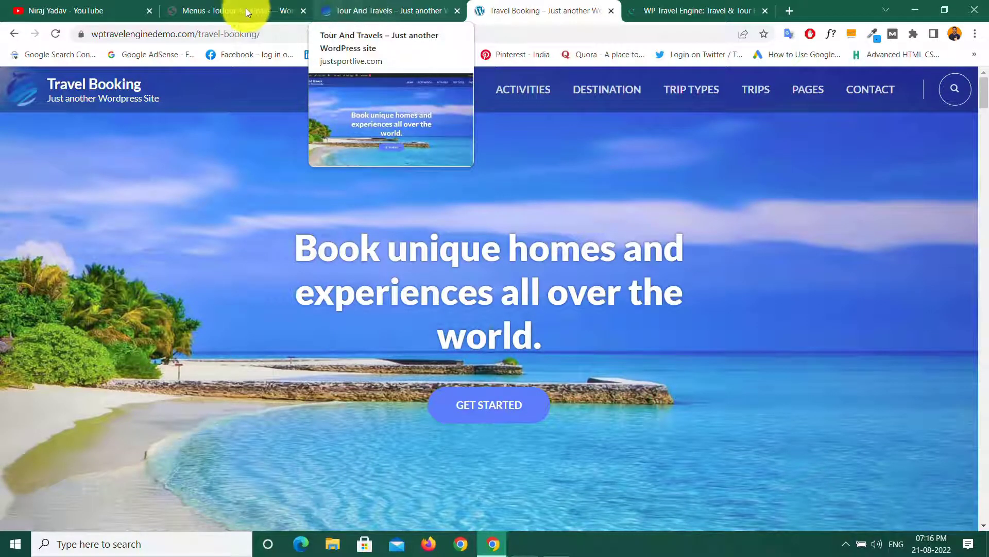
click(230, 9)
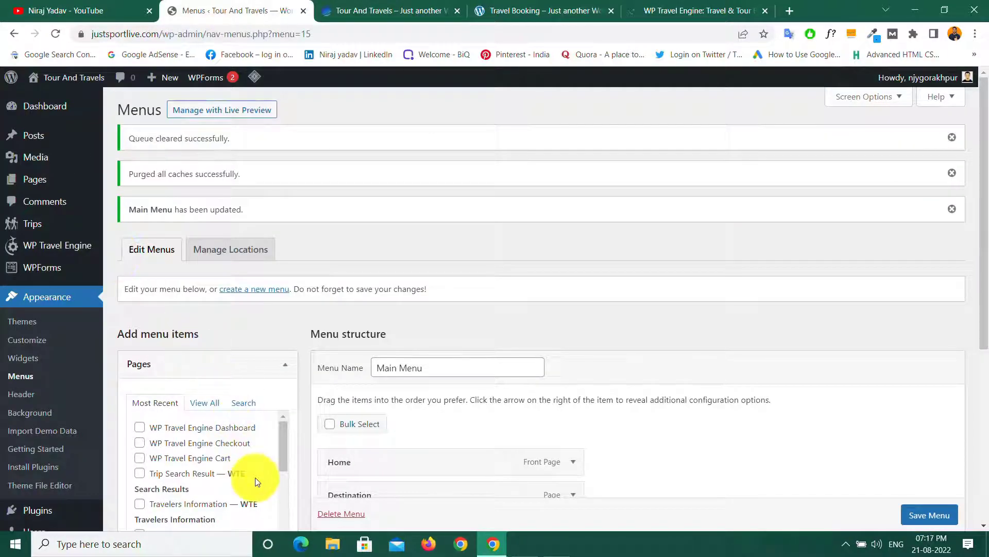
Step: Add the Trip Search Result page to the Main Menu, placed just above Pages
click(210, 402)
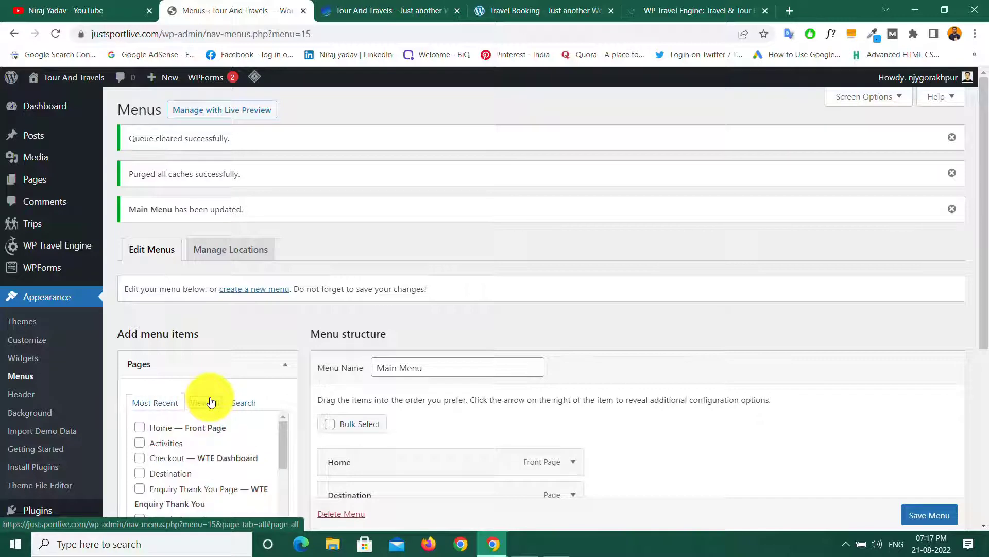
scroll(252, 386, down, 5)
scroll(224, 238, down, 3)
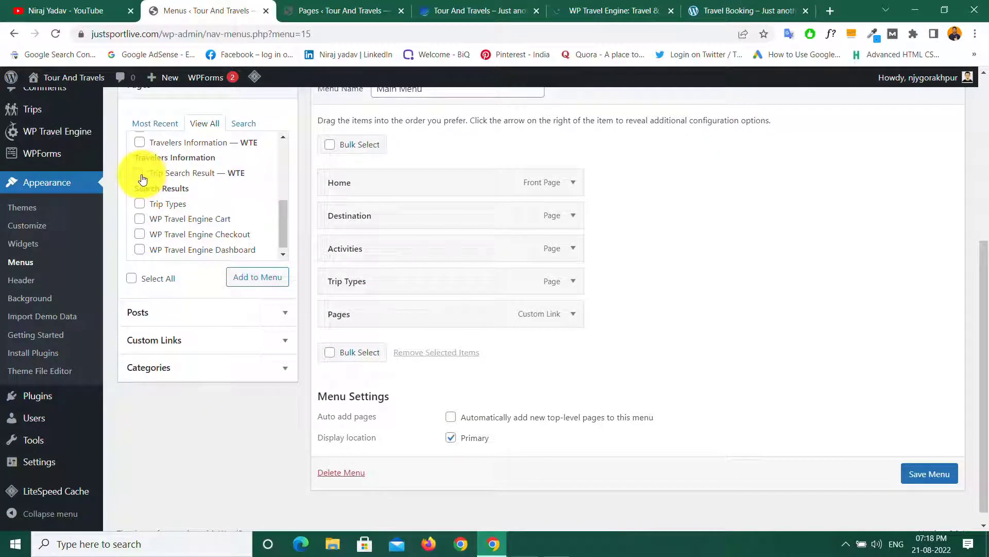
click(139, 173)
click(255, 276)
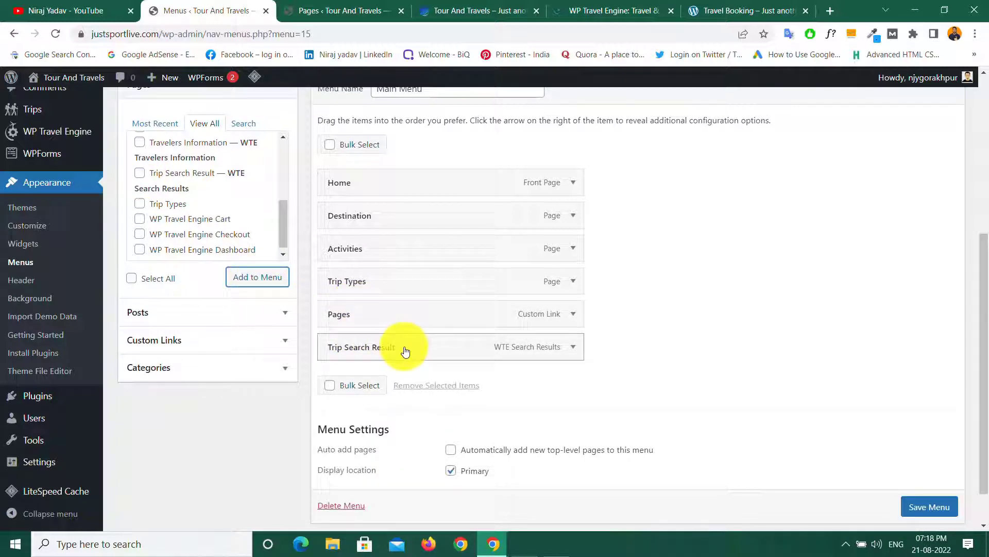
drag(405, 350, 406, 314)
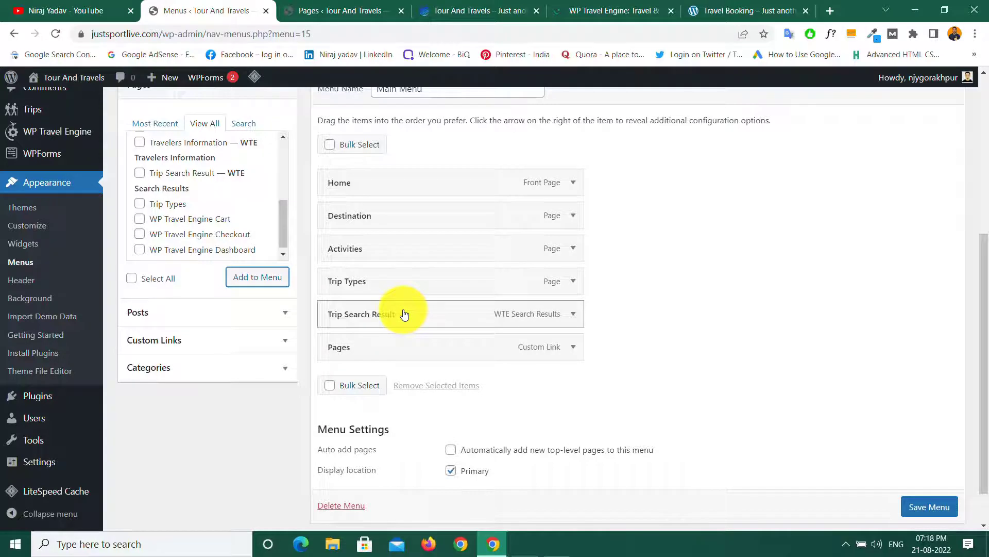
Step: Rename the Trip Search Result item's navigation label to 'Trips' and save the menu
click(574, 315)
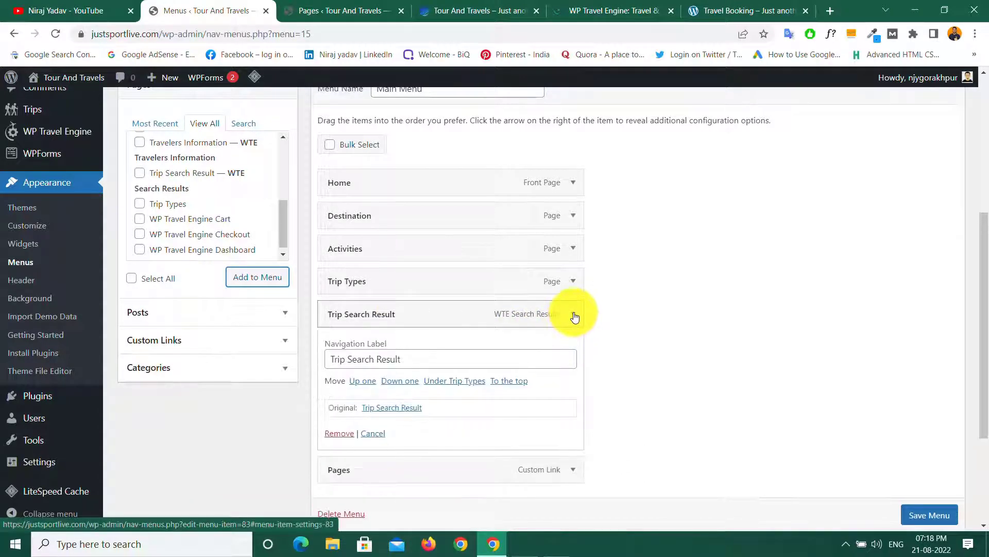
click(404, 359)
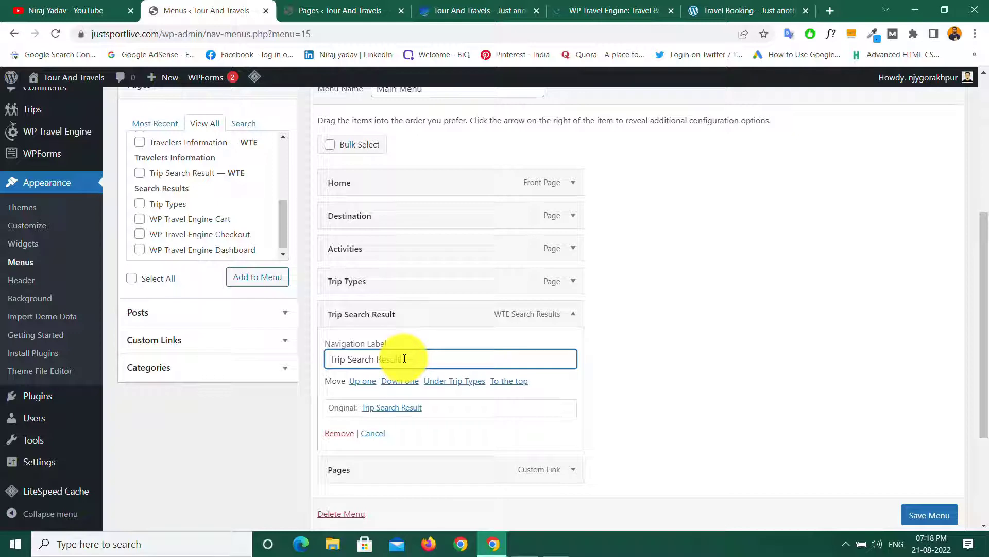
key(BackSpace)
key(BackSpace)
key(BackSpace)
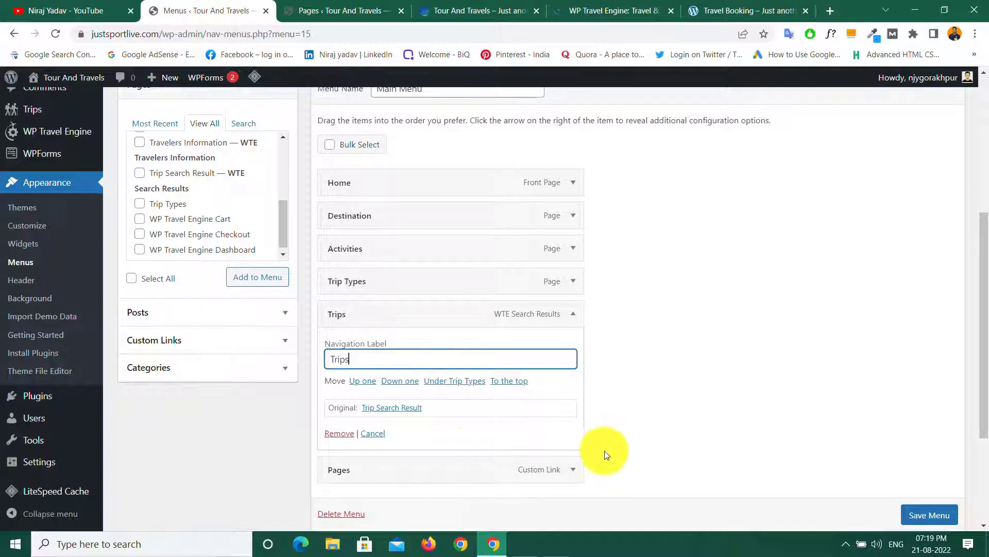
click(618, 418)
scroll(620, 415, down, 3)
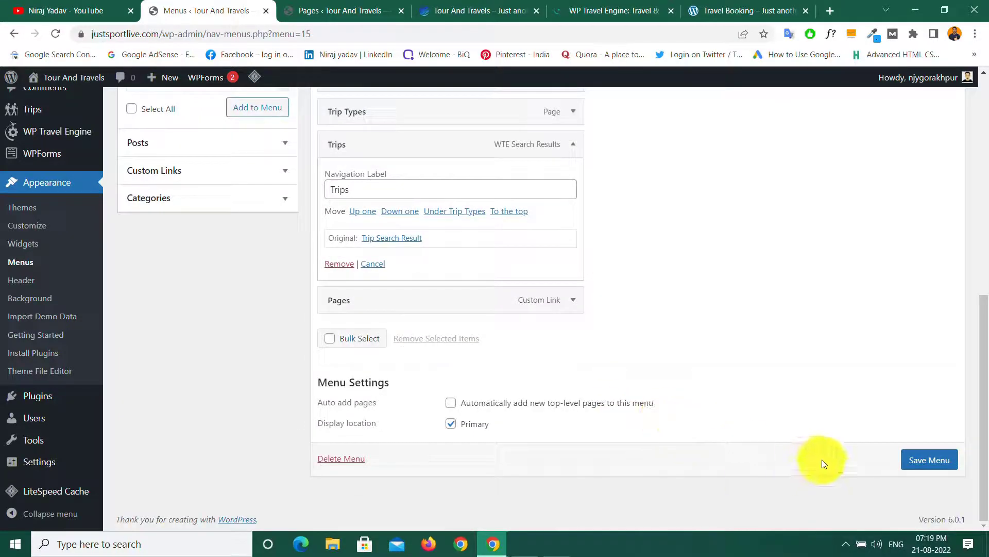
click(929, 461)
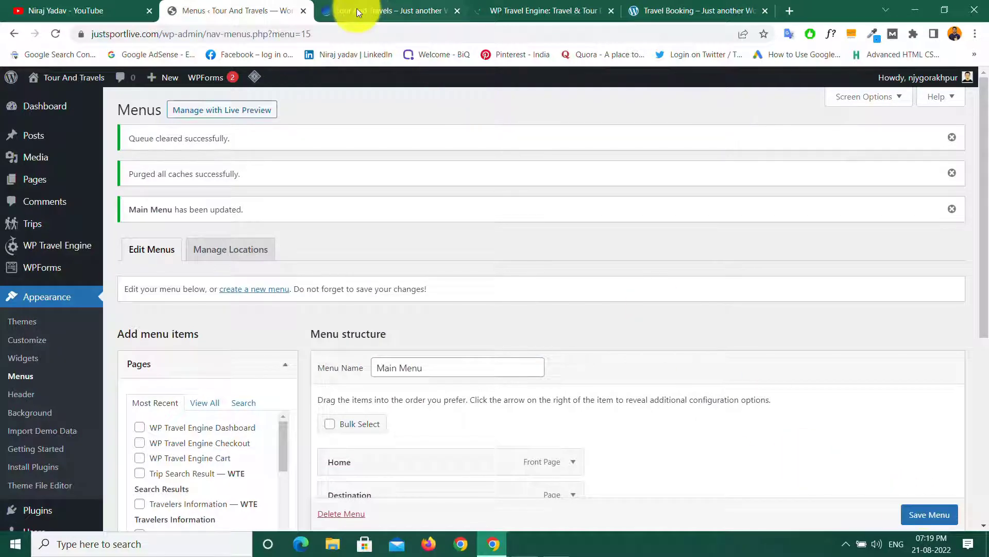
click(357, 8)
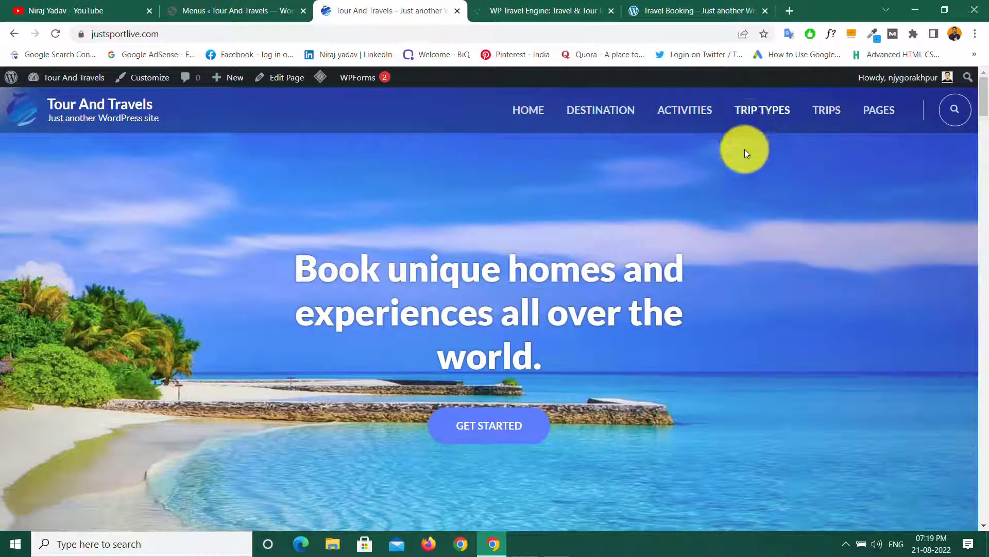
click(223, 10)
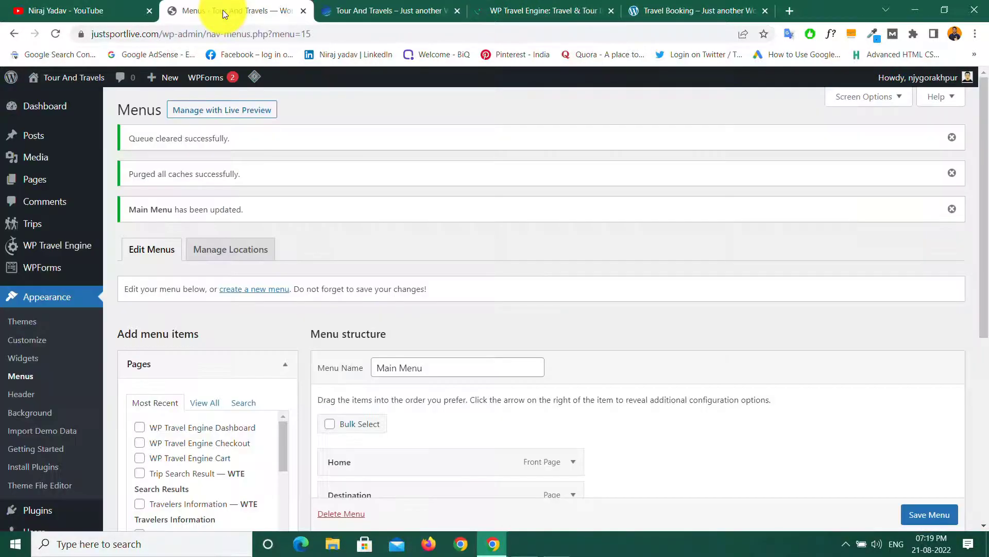
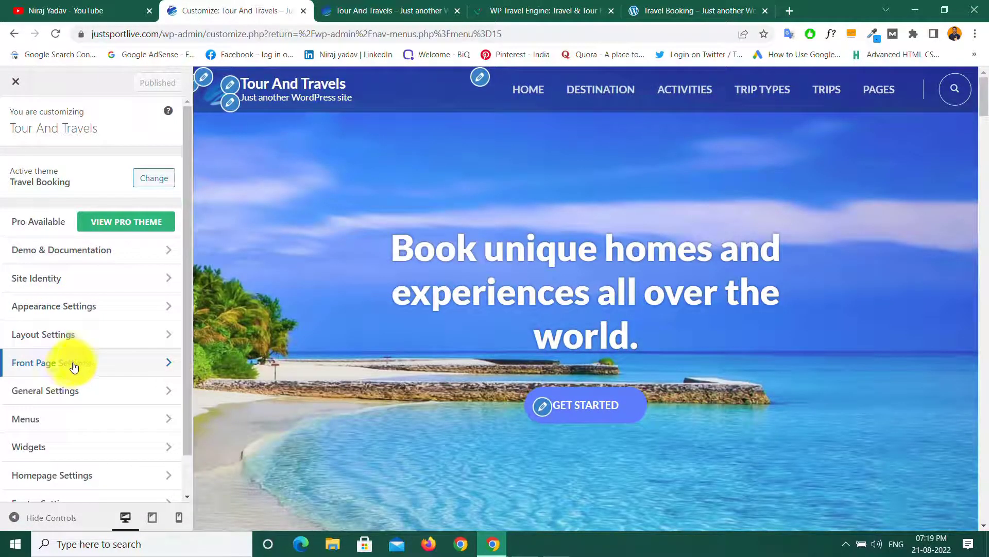
Step: In the Banner Section, delete the placeholder '#' from the GET STARTED Button Url
click(108, 366)
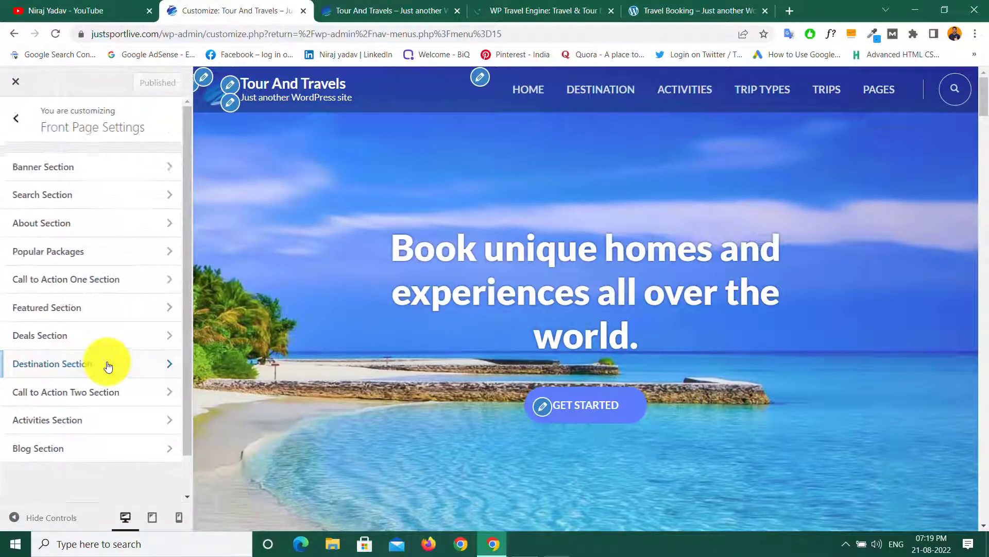
click(67, 171)
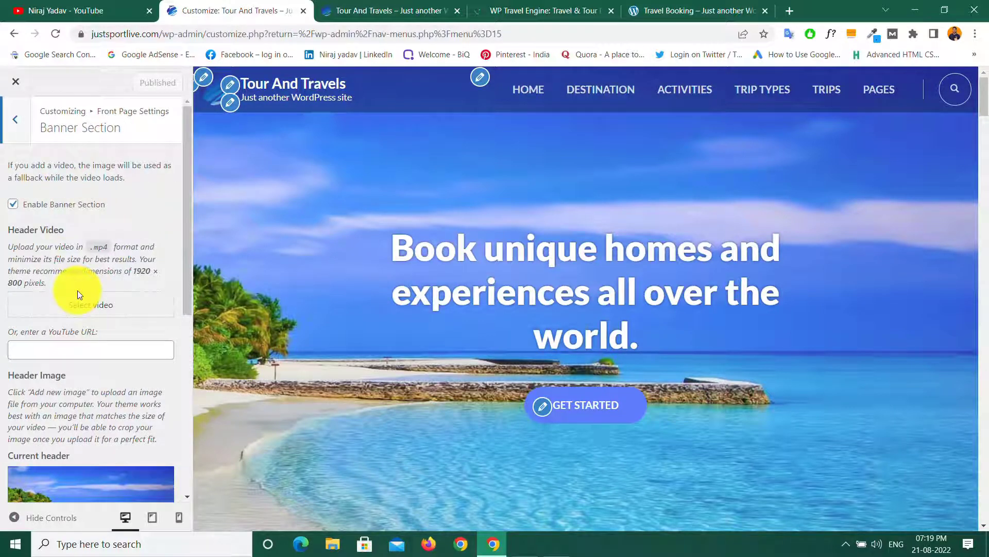
scroll(97, 325, down, 5)
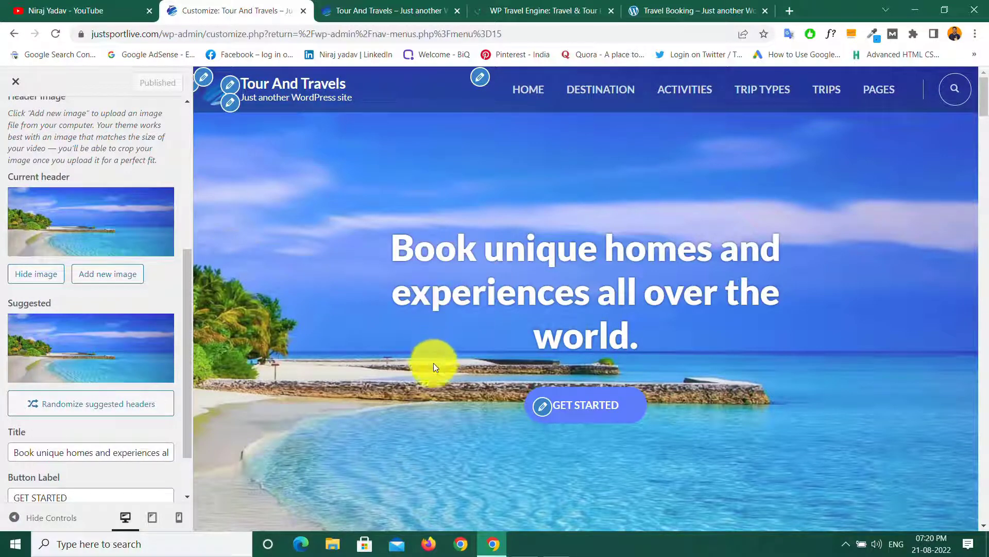
scroll(104, 307, down, 1)
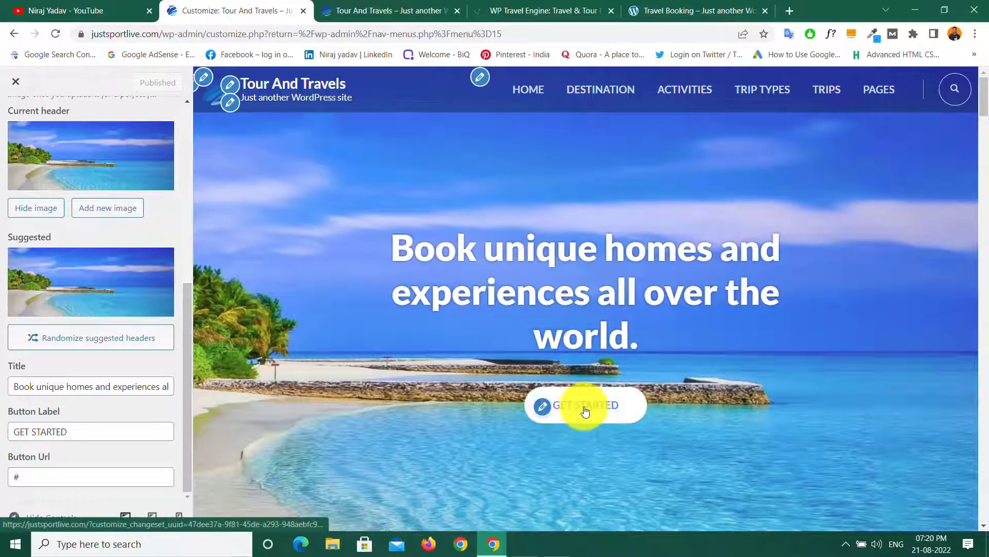
click(36, 476)
key(BackSpace)
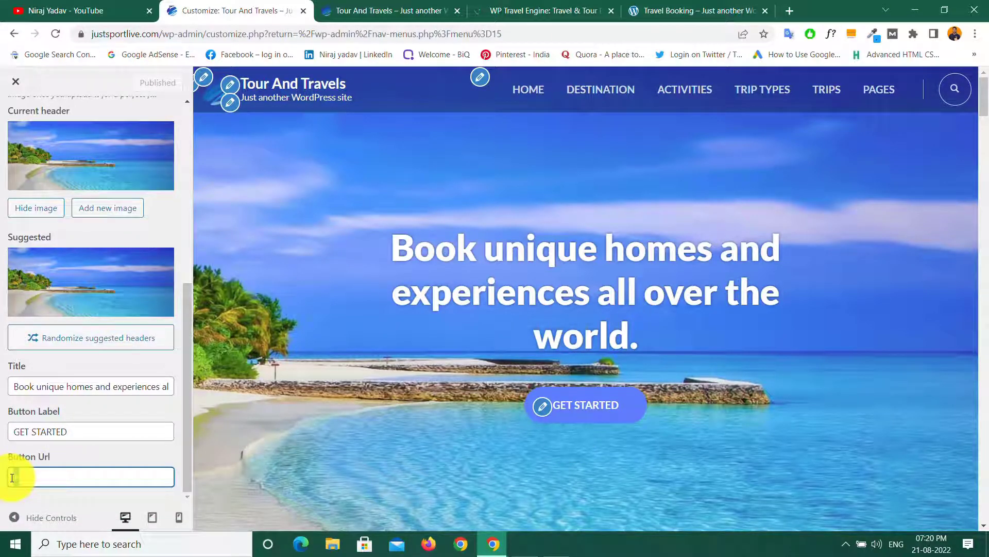
Step: Copy the Trip Search Result page's web address from the browser address bar
click(380, 11)
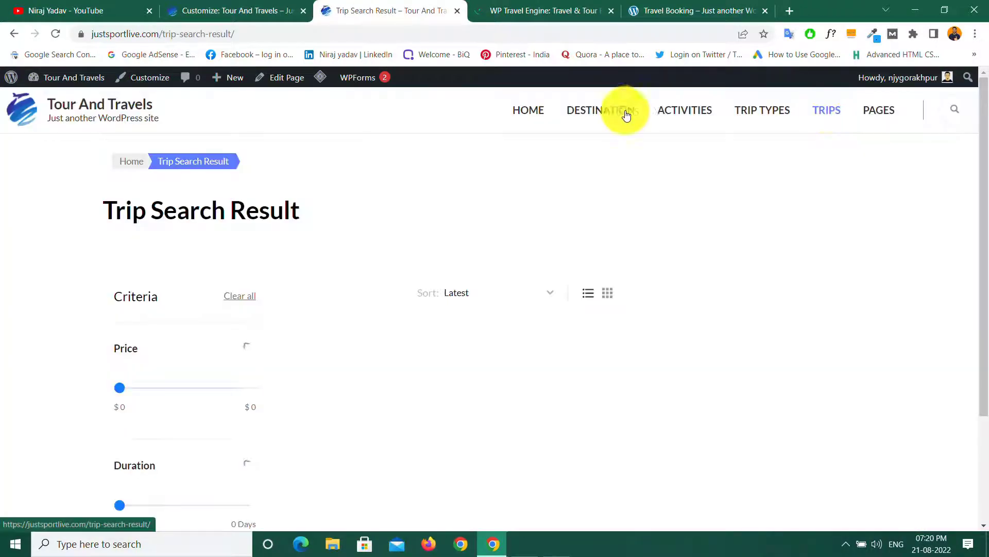
scroll(378, 273, down, 3)
scroll(378, 273, up, 3)
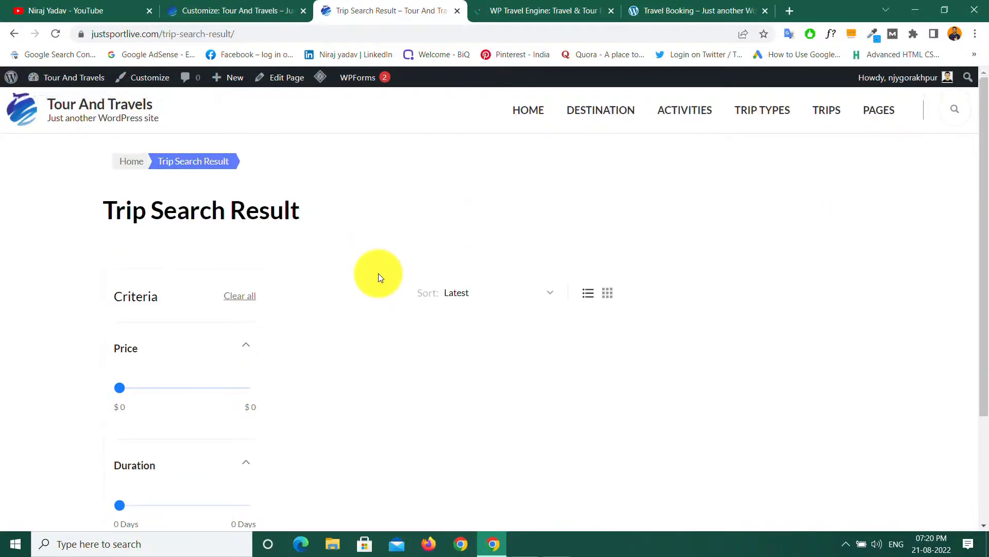
click(247, 33)
key(ctrl+c)
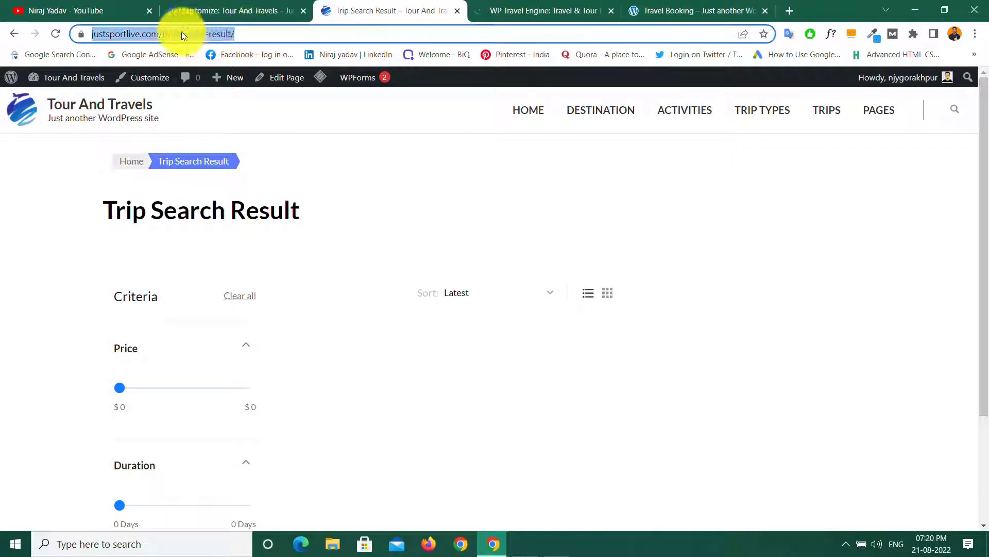
right_click(183, 34)
click(219, 103)
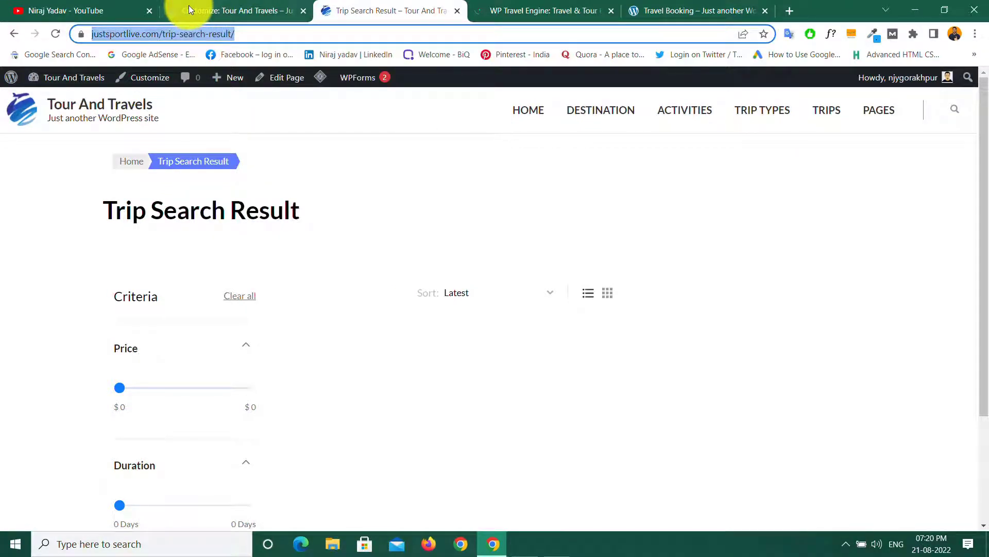
Step: Paste the trip-search-result address into the GET STARTED Button Url and publish
click(216, 11)
right_click(17, 475)
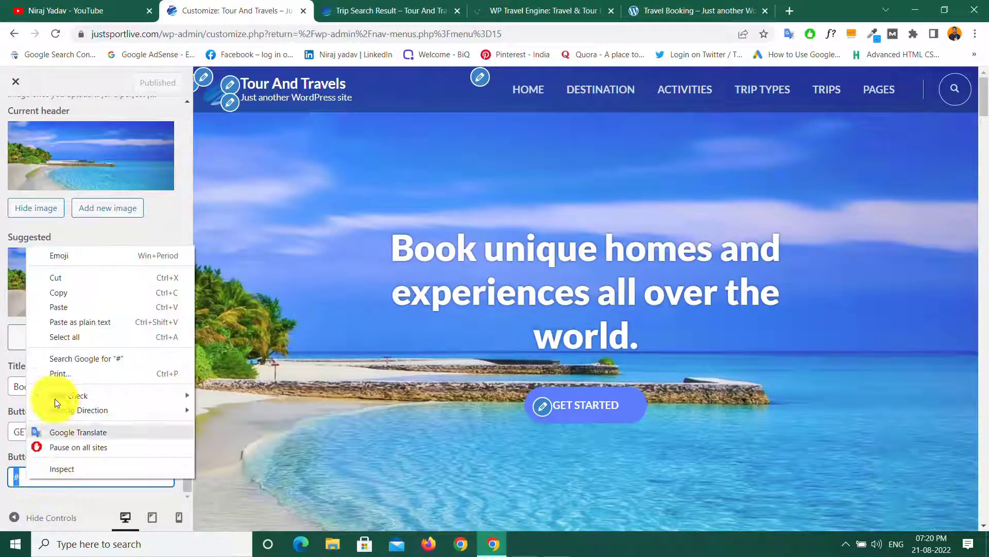
click(55, 306)
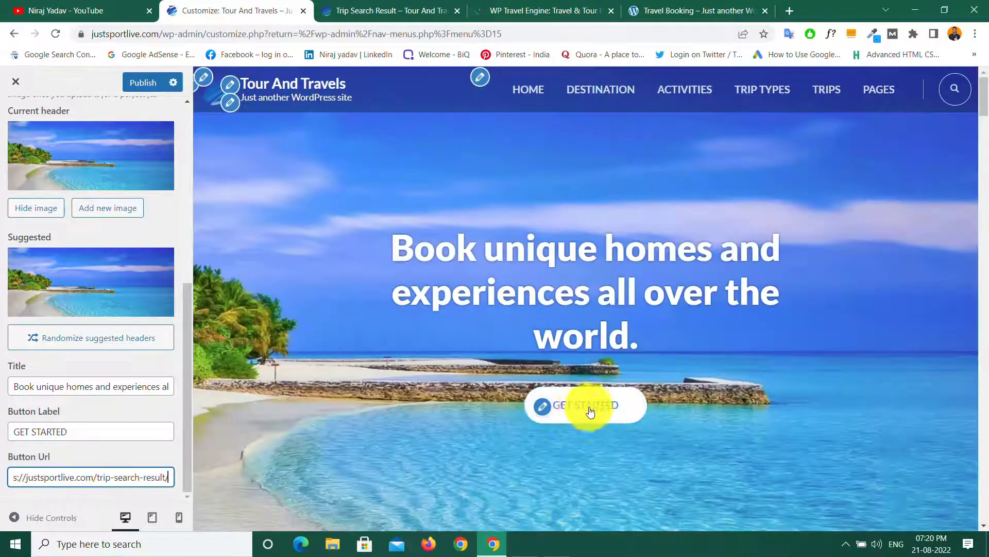
click(143, 85)
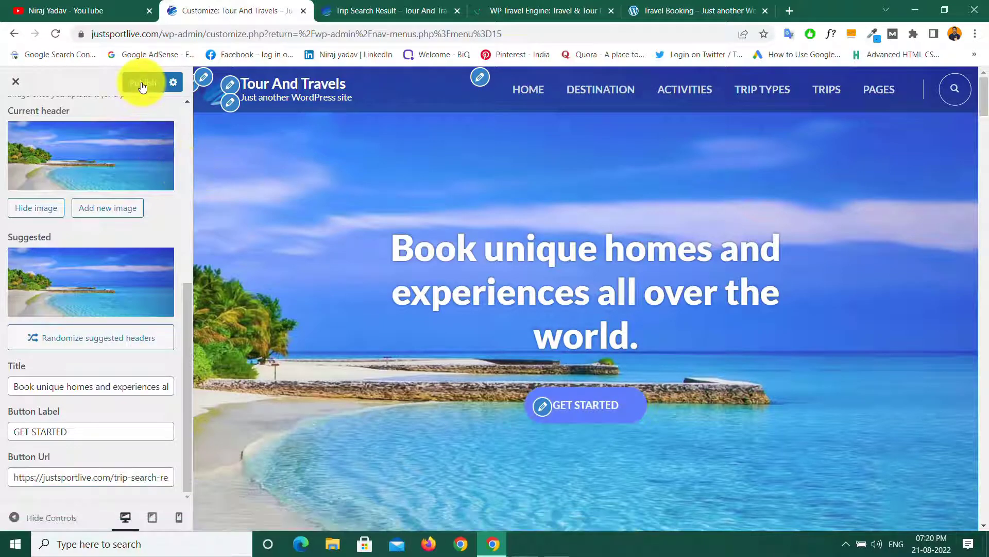
click(376, 10)
Step: Scroll through the empty Trip Search Result page, then go back to the Customizer
click(101, 107)
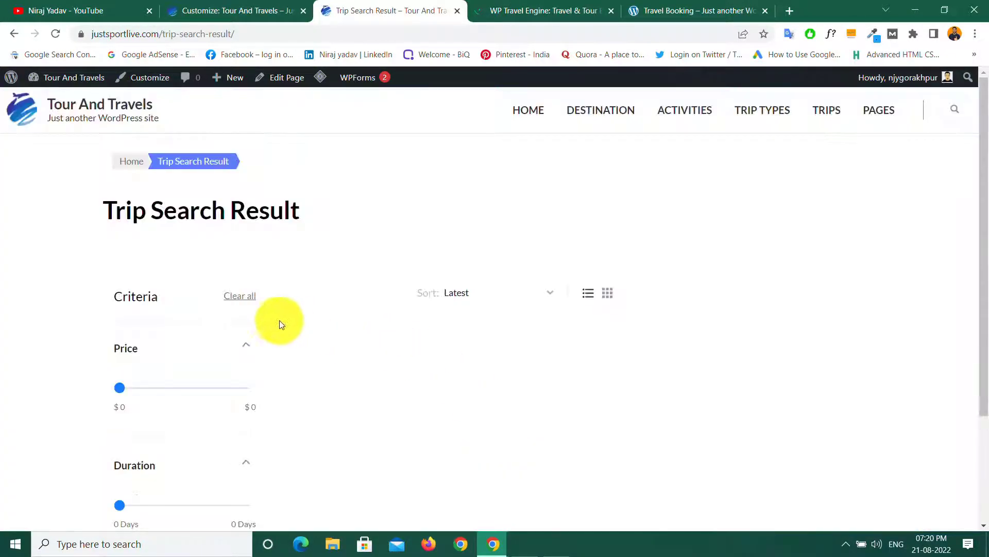
scroll(272, 327, down, 3)
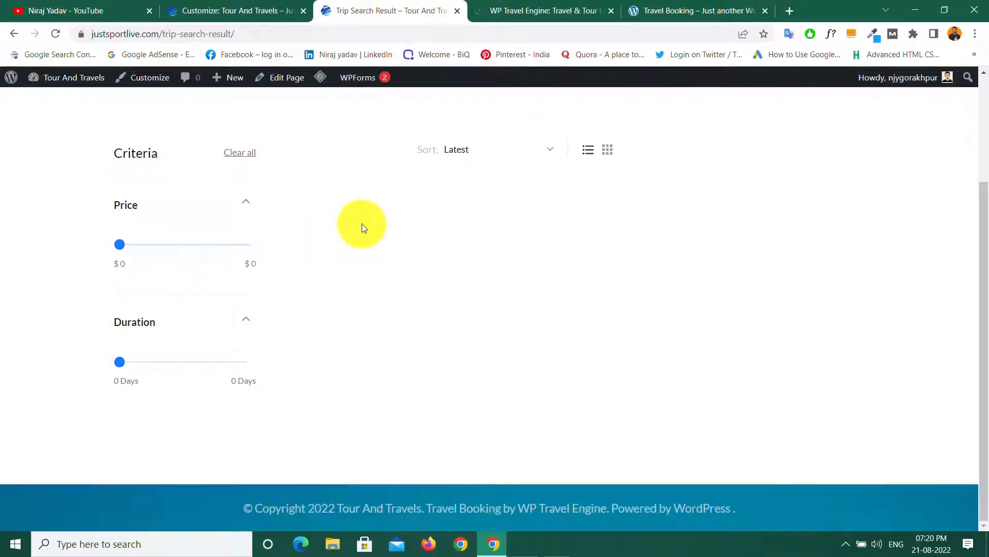
scroll(401, 289, up, 3)
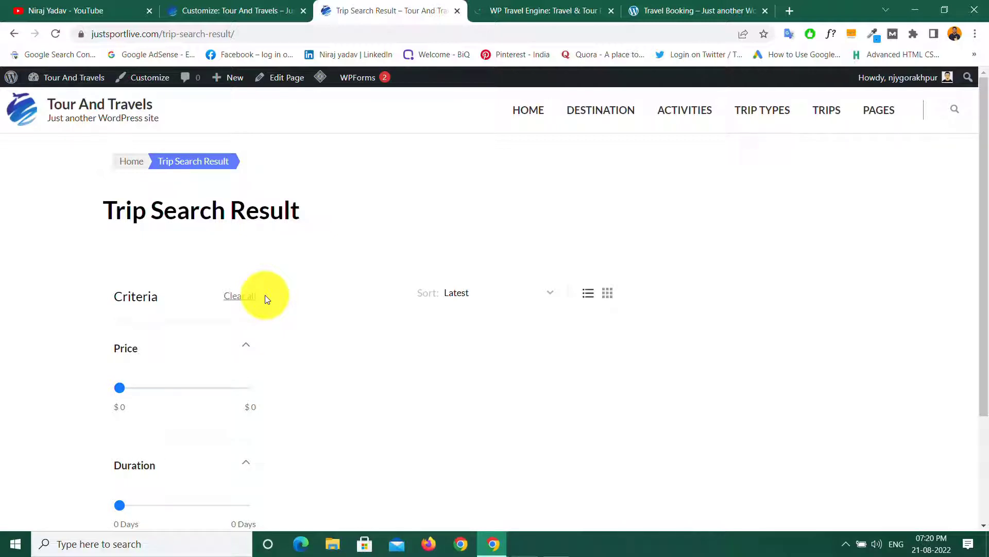
scroll(261, 360, down, 3)
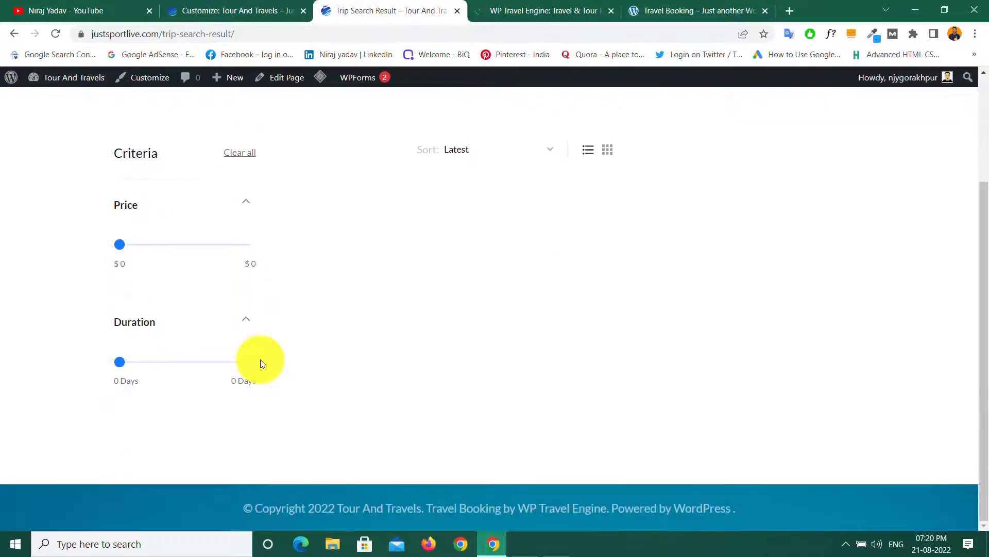
scroll(328, 326, up, 3)
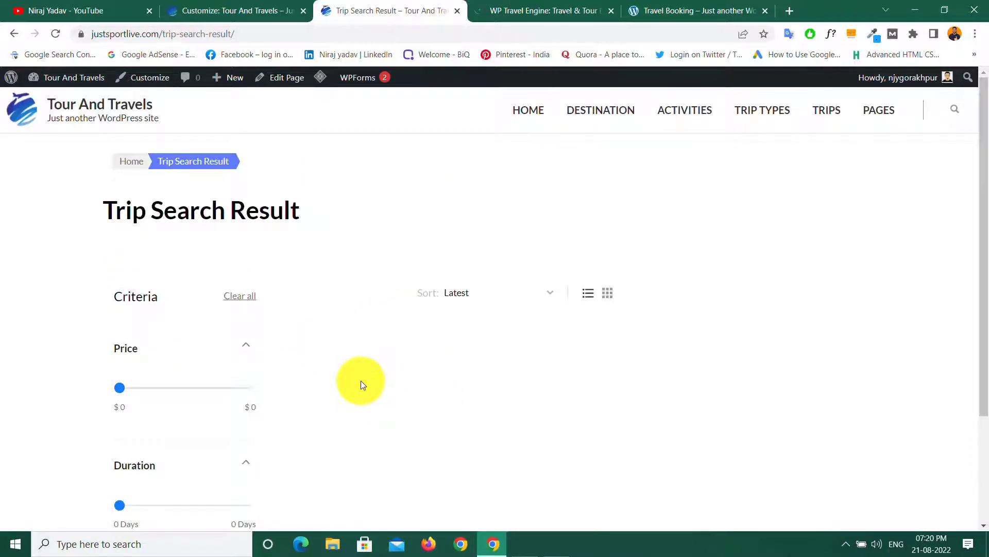
click(215, 10)
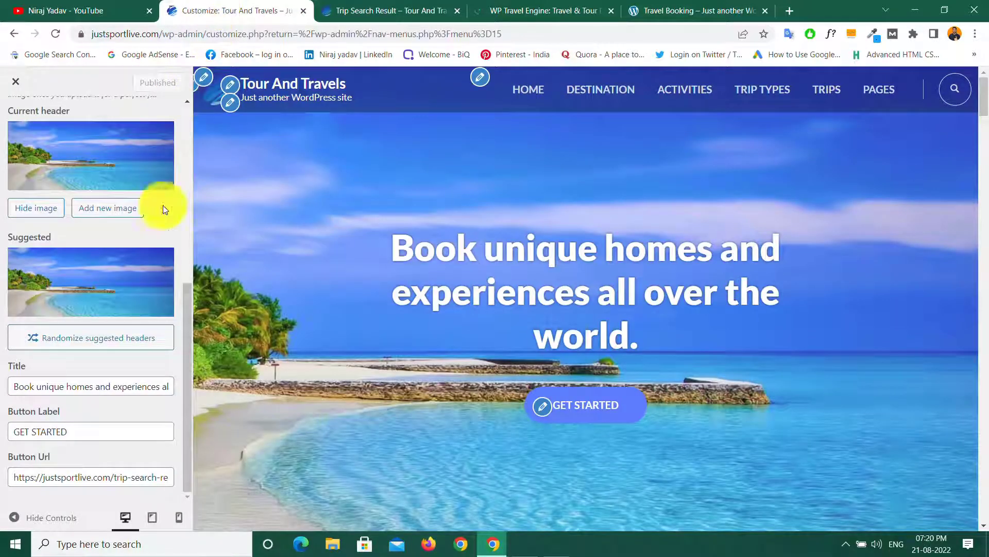
Step: Confirm Enable Search Bar is on in Search Section, then open About Section
scroll(77, 165, up, 7)
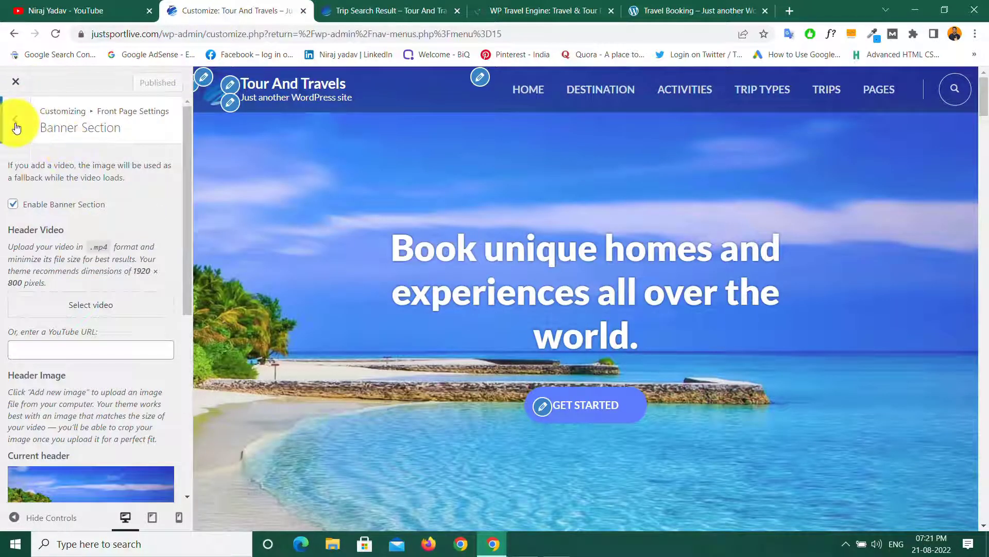
click(15, 124)
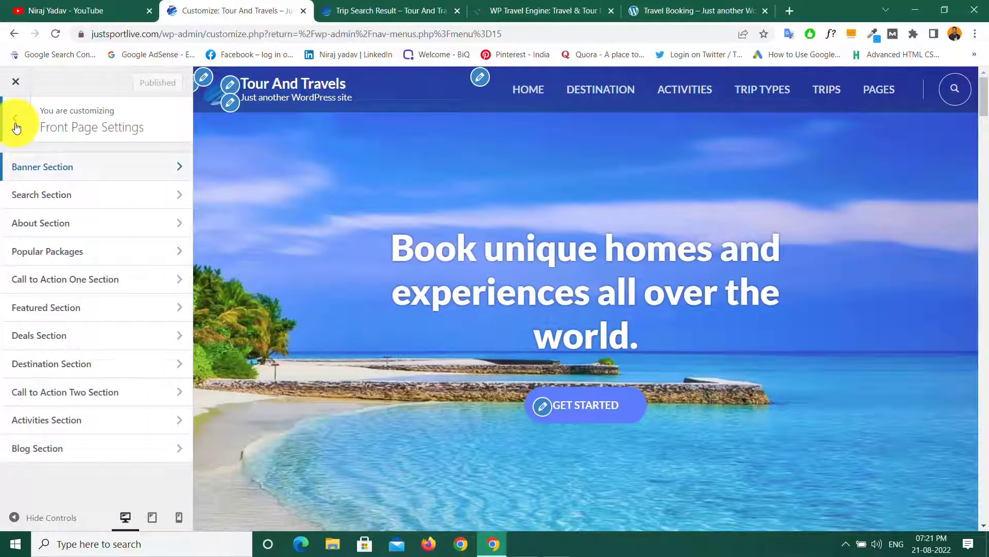
click(78, 198)
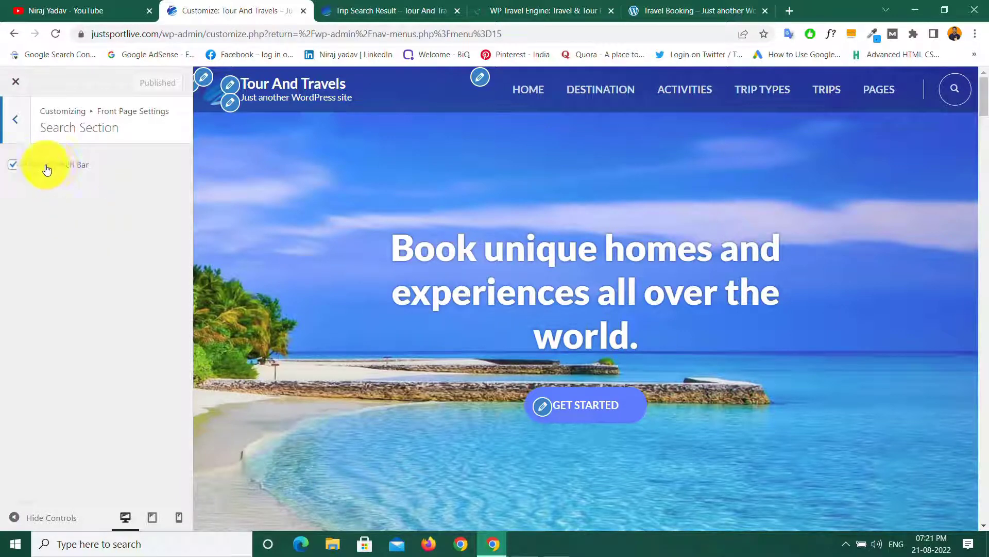
scroll(475, 289, down, 5)
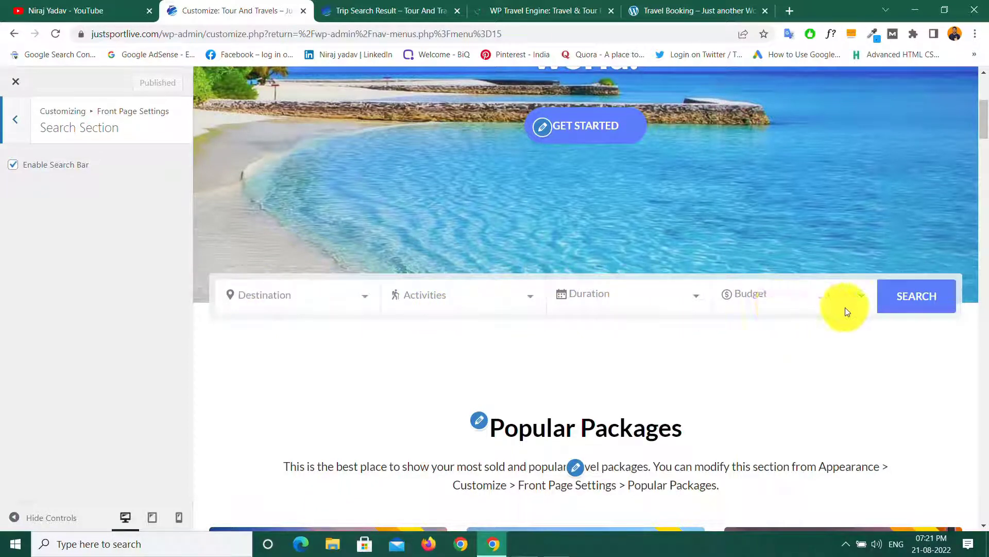
click(12, 126)
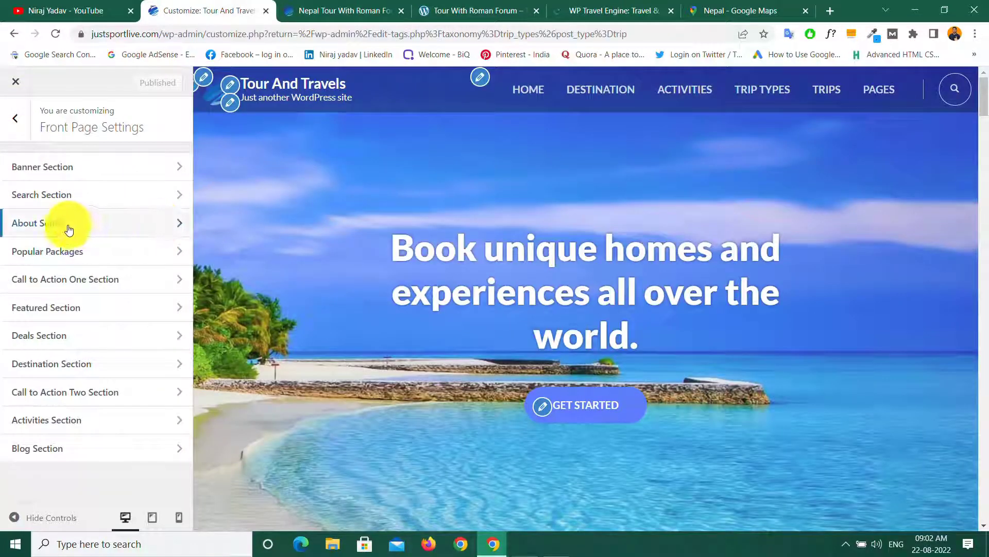
click(67, 227)
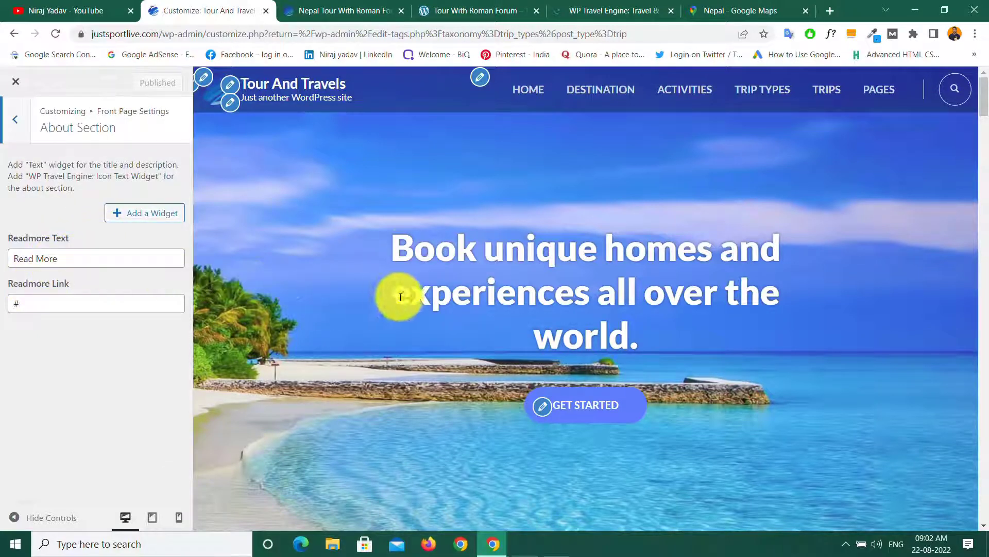
Step: Load the Travel Booking demo home page and compare it with the Tour And Travels home page
click(469, 8)
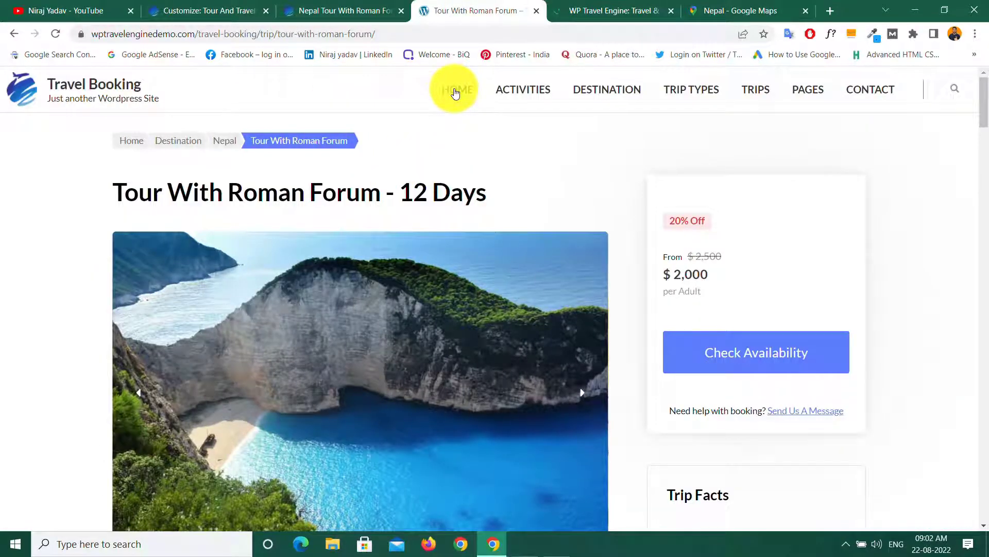
click(455, 92)
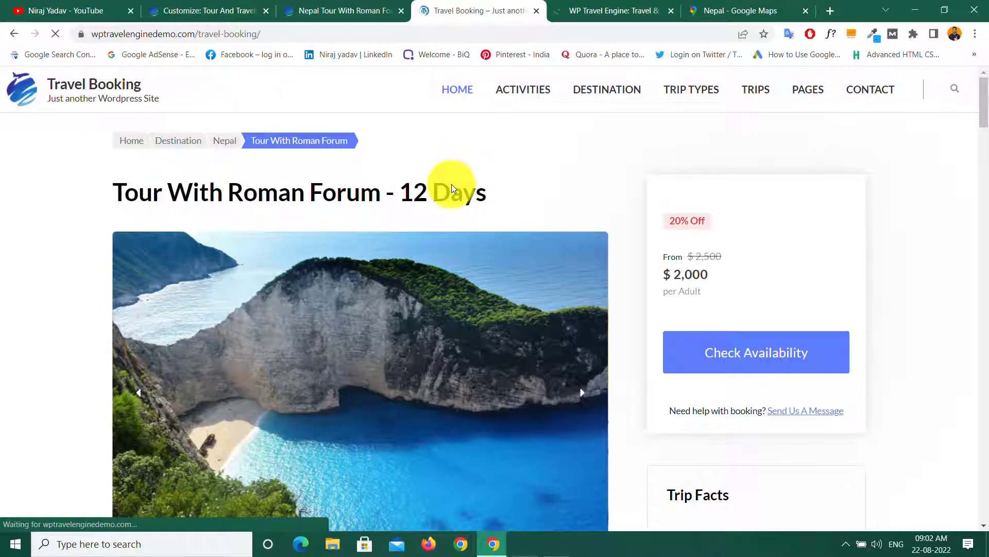
scroll(459, 246, down, 10)
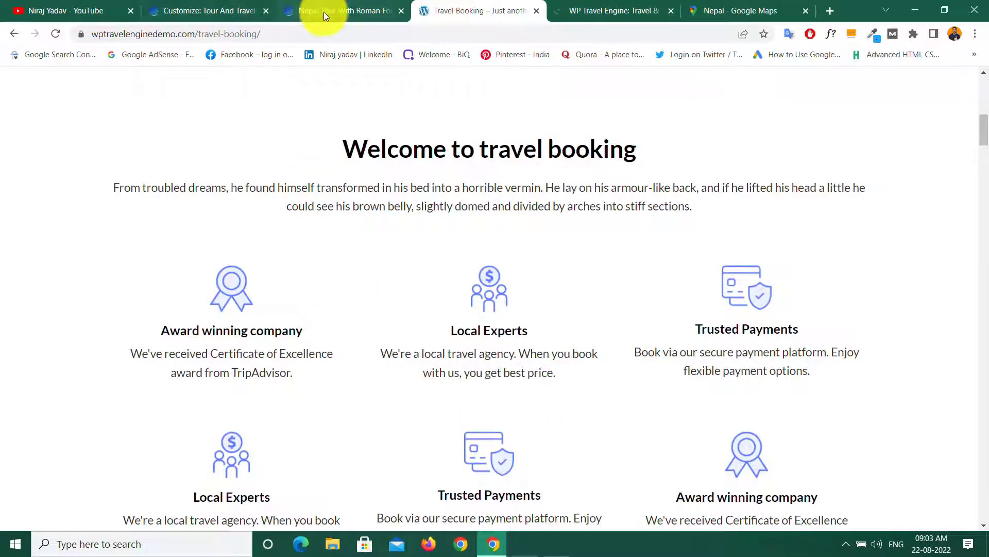
click(311, 11)
scroll(202, 205, down, 8)
scroll(202, 201, up, 4)
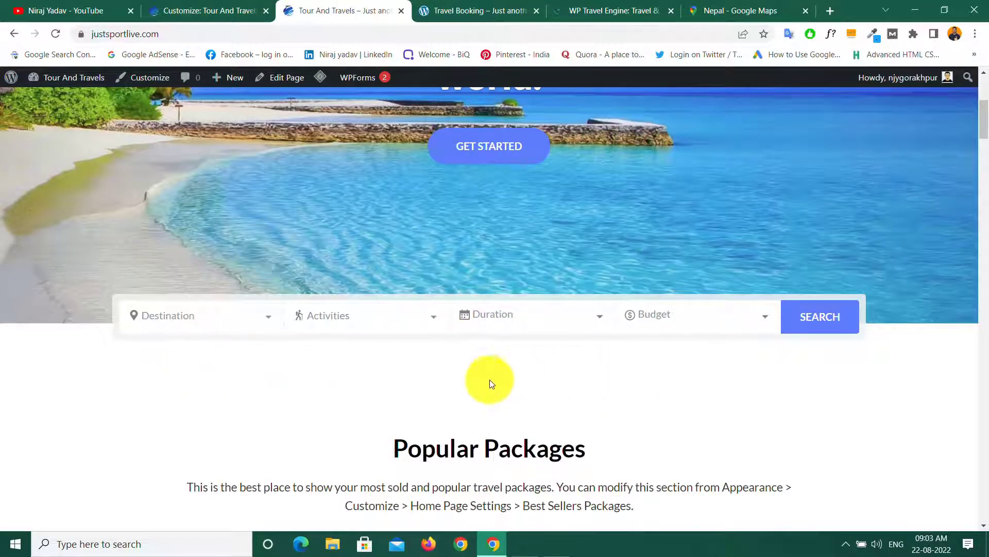
scroll(449, 376, up, 5)
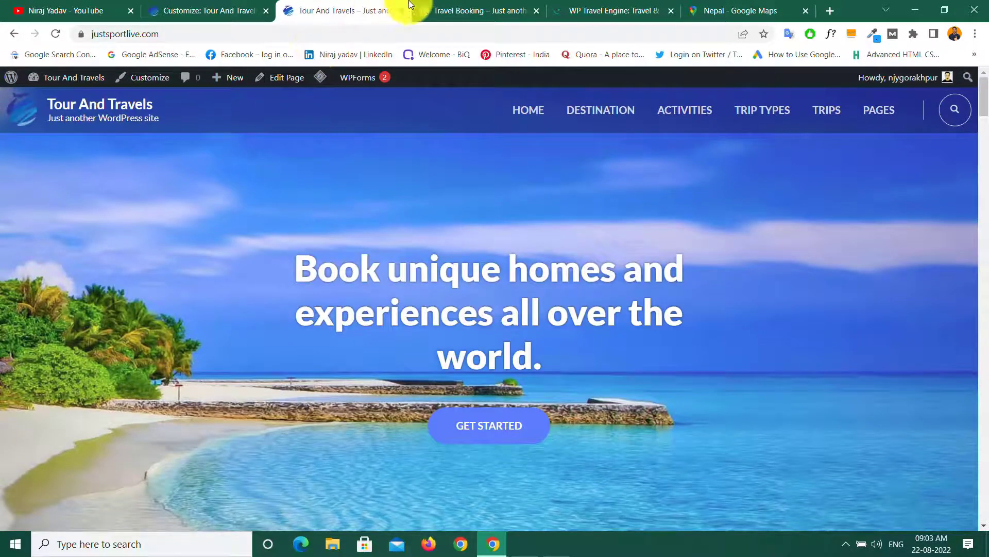
Step: Copy the demo's 'Welcome to travel booking' heading and return to the About Section
click(449, 10)
drag(349, 149, 641, 152)
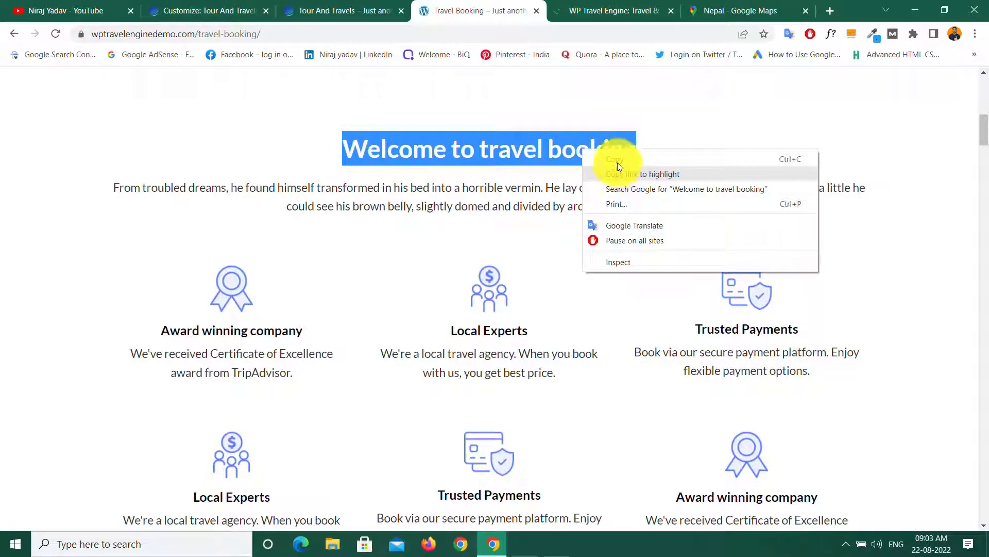
click(617, 155)
click(263, 151)
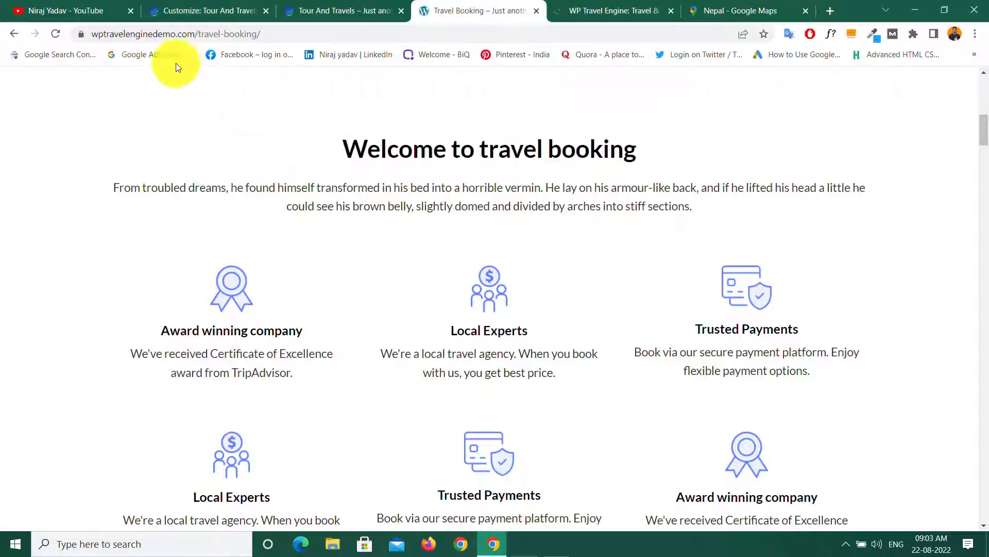
click(178, 9)
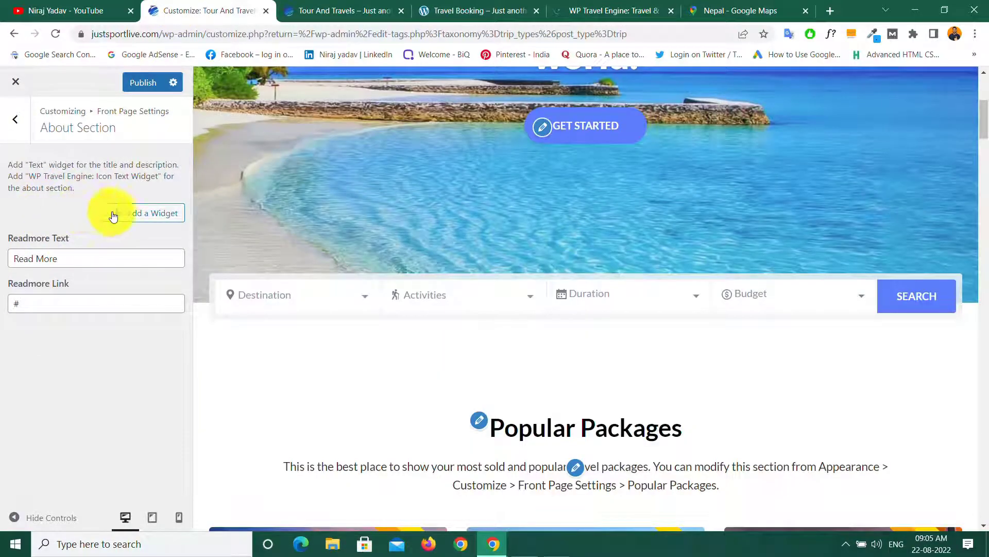
Step: Add a Text widget to the About Section titled 'Welcome to travel booking'
click(141, 217)
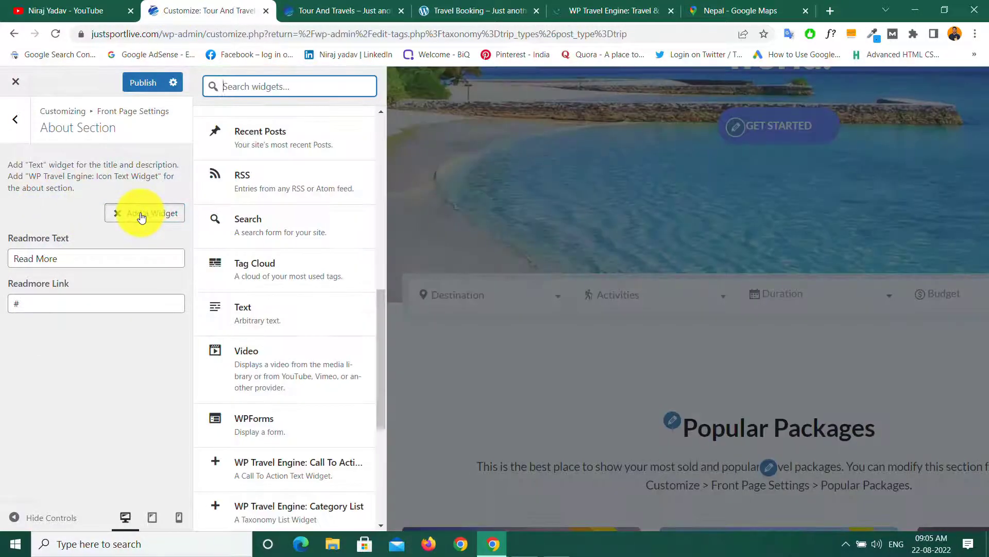
click(247, 315)
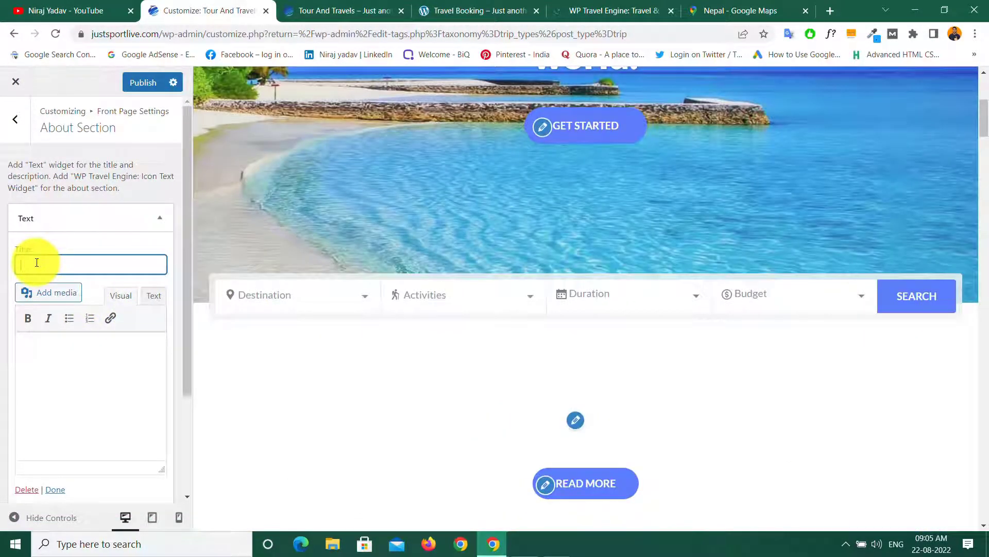
right_click(38, 262)
click(72, 356)
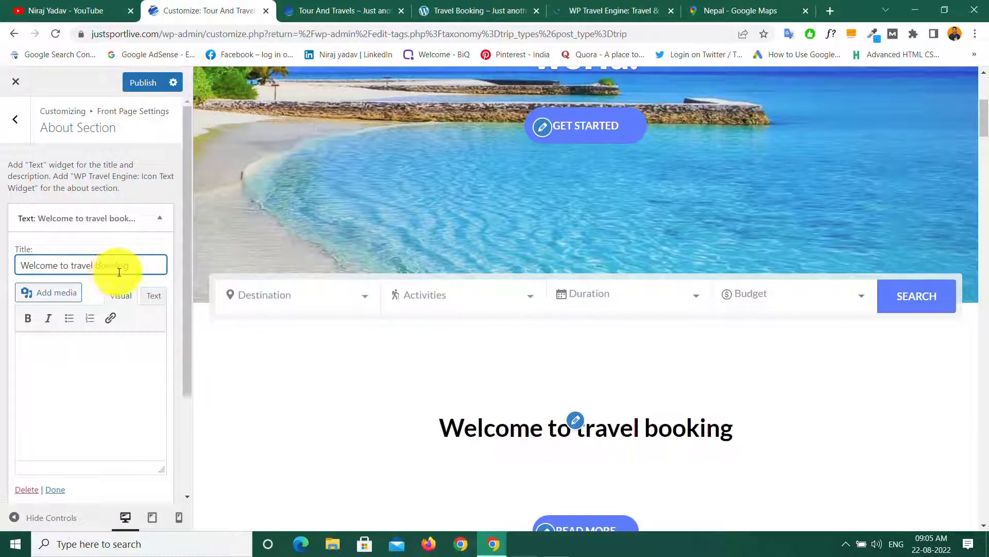
click(53, 353)
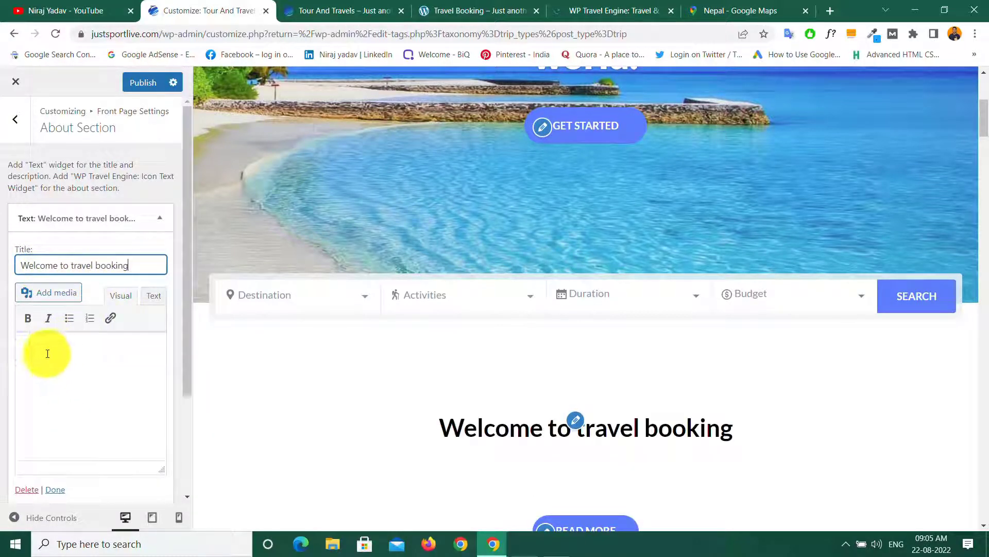
Step: Fill the widget body with the demo's 'From troubled dreams…' intro paragraph and collapse it
click(472, 8)
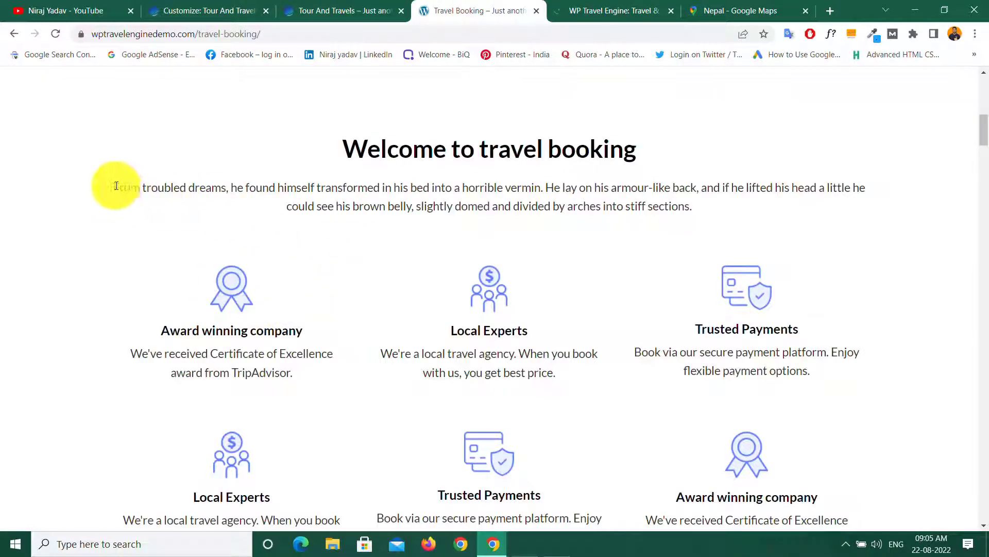
drag(115, 186, 695, 213)
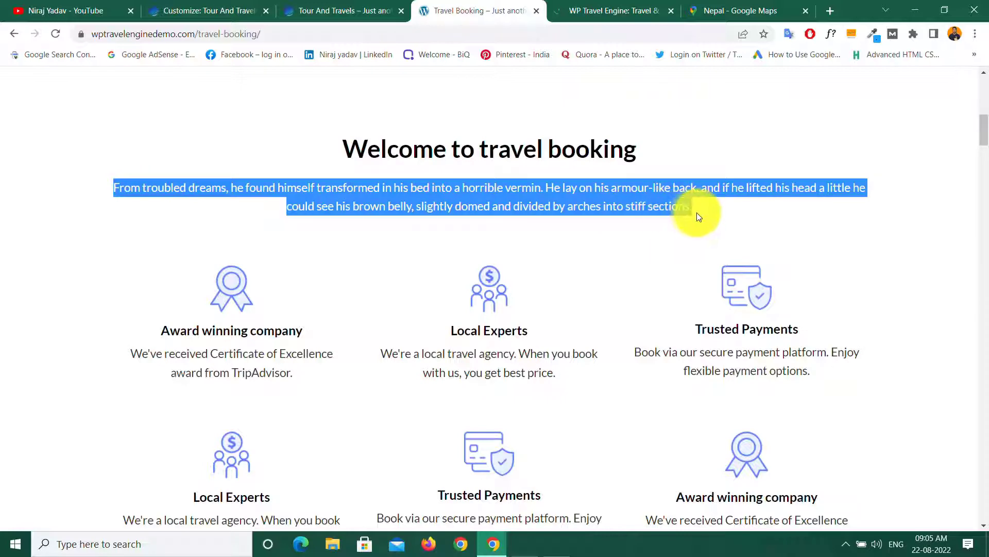
right_click(571, 194)
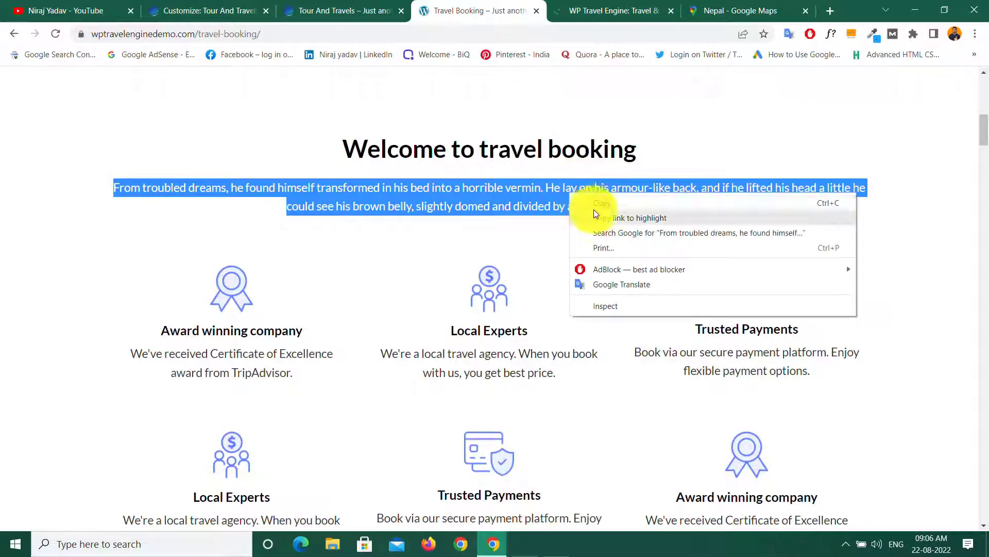
click(598, 202)
click(699, 210)
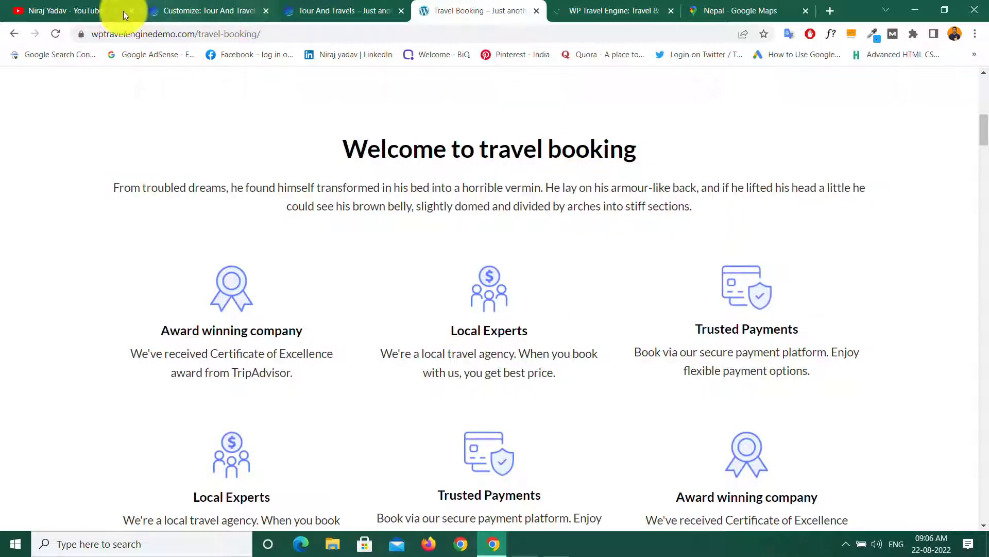
click(176, 11)
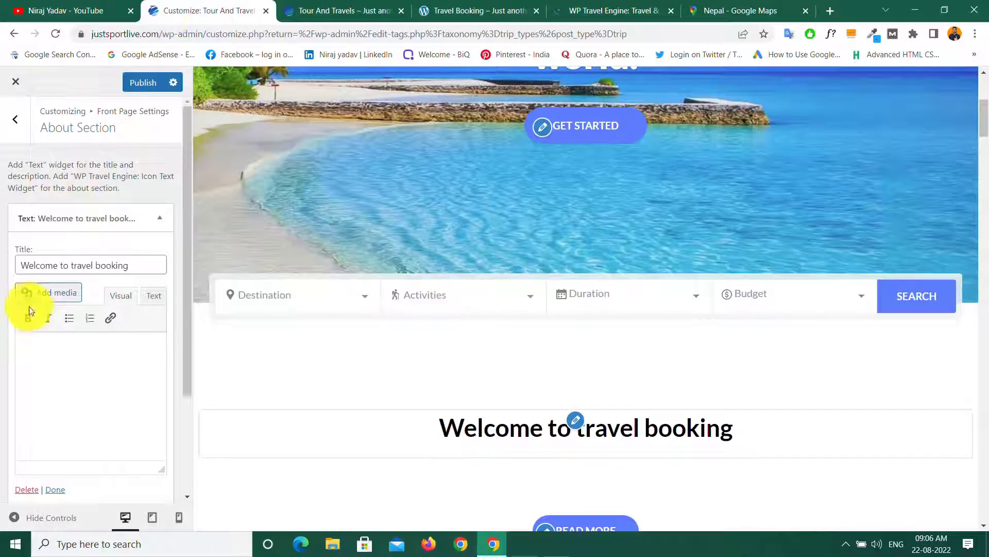
right_click(30, 348)
click(60, 228)
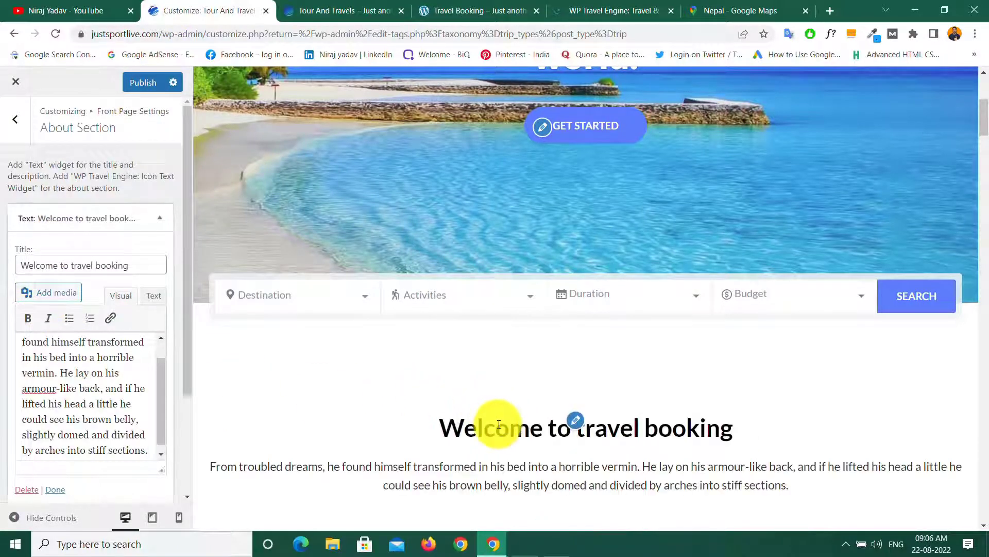
scroll(520, 371, down, 5)
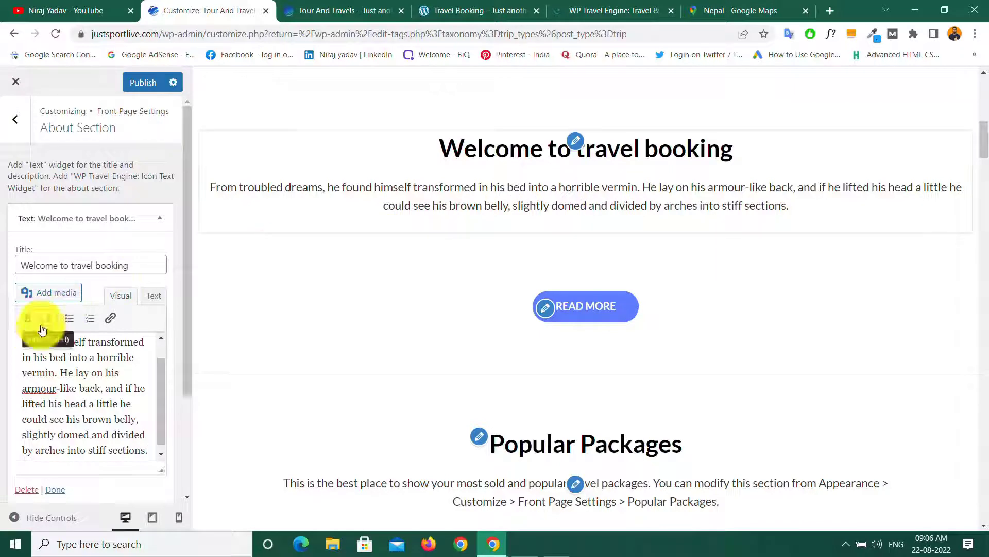
scroll(95, 371, down, 1)
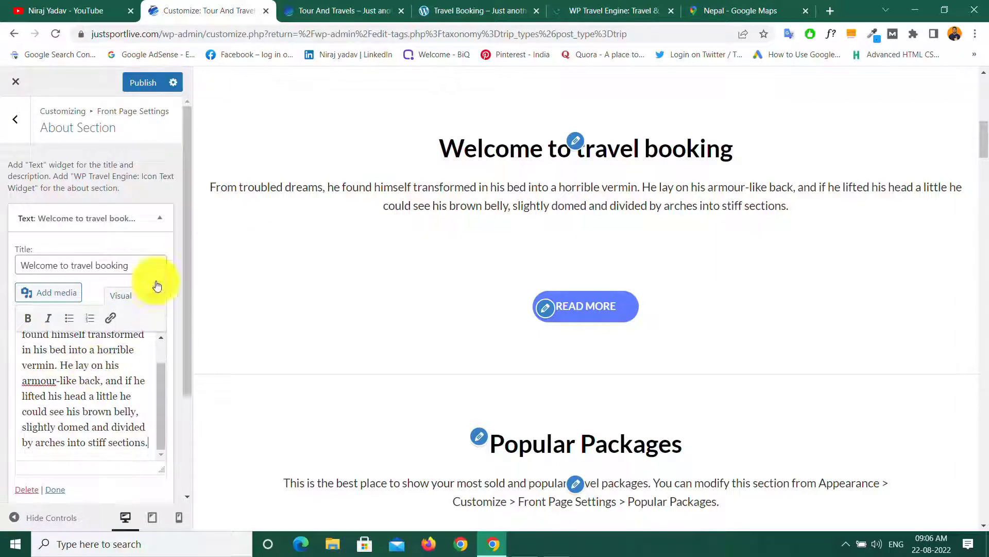
click(162, 218)
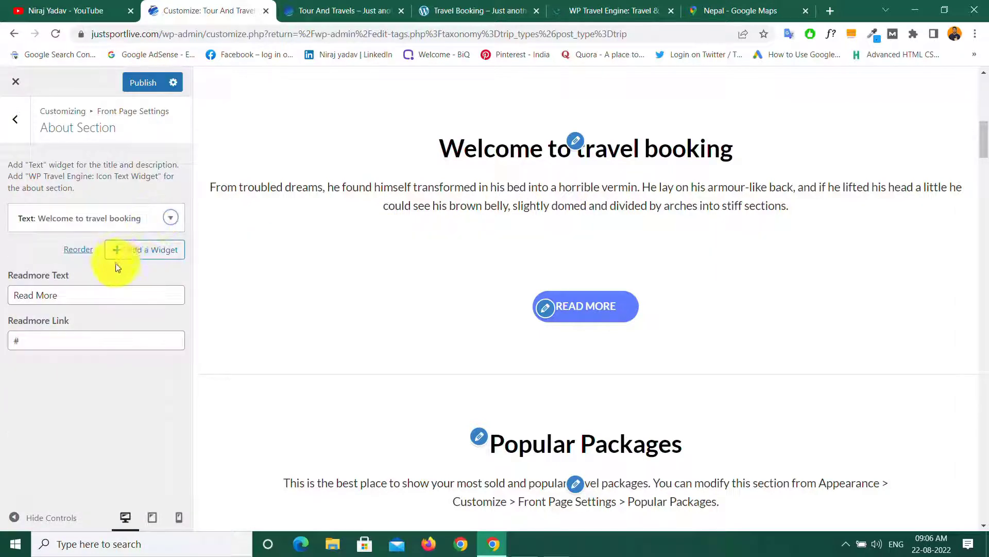
Step: Look at the demo's Award winning company block, then list addable widgets down to WP Travel Engine's
click(459, 6)
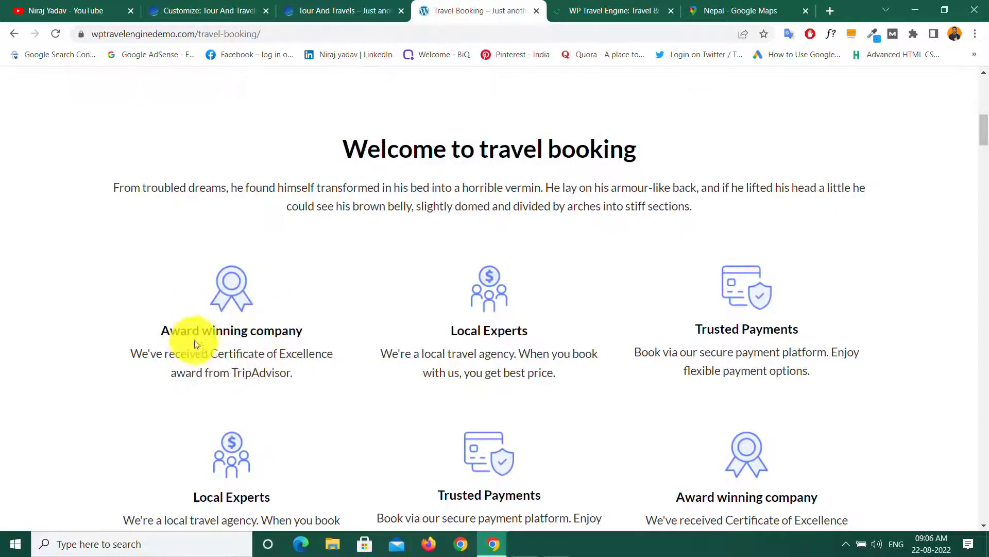
drag(162, 331, 265, 359)
click(338, 336)
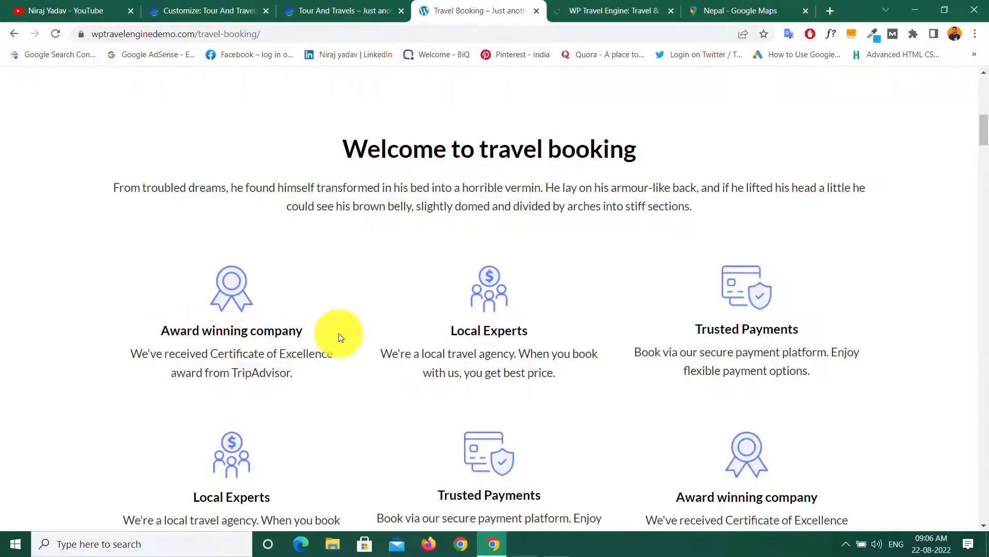
click(196, 6)
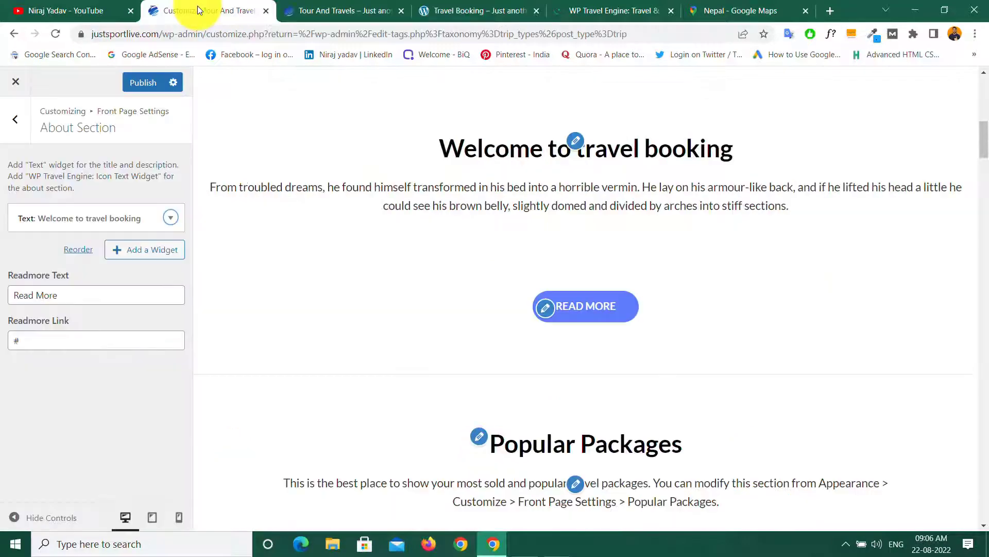
click(142, 255)
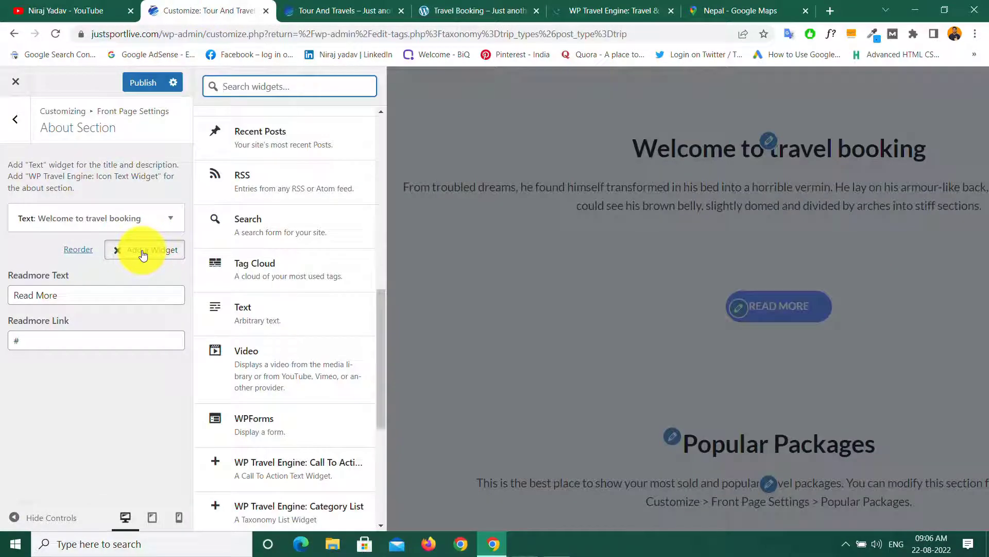
scroll(332, 258, down, 5)
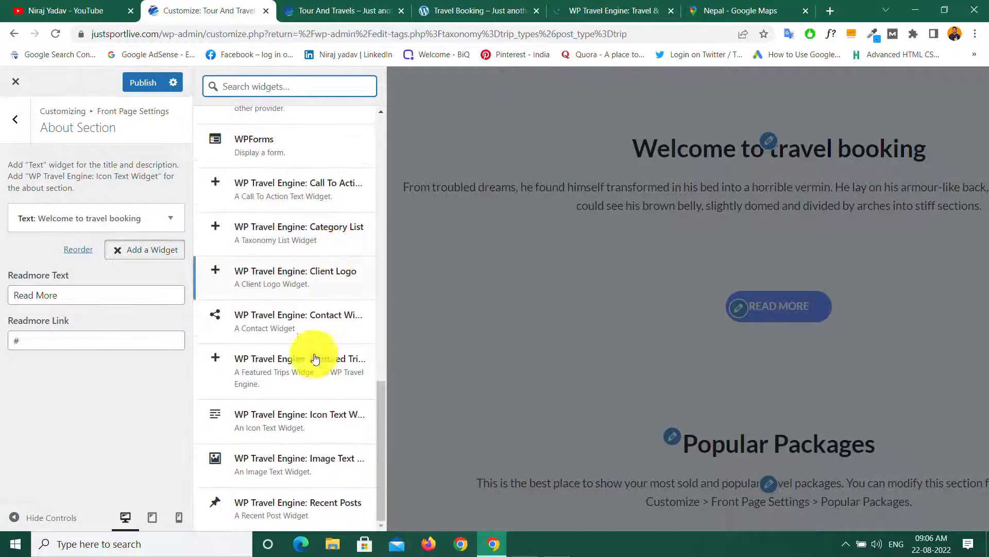
Step: Add a WP Travel Engine Icon Text widget titled 'Award winning company'
click(273, 418)
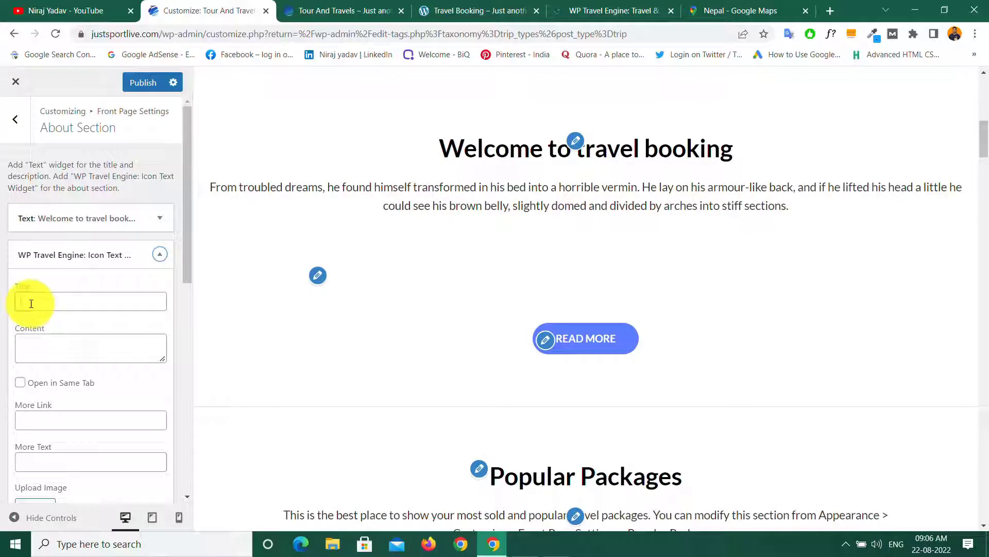
click(472, 10)
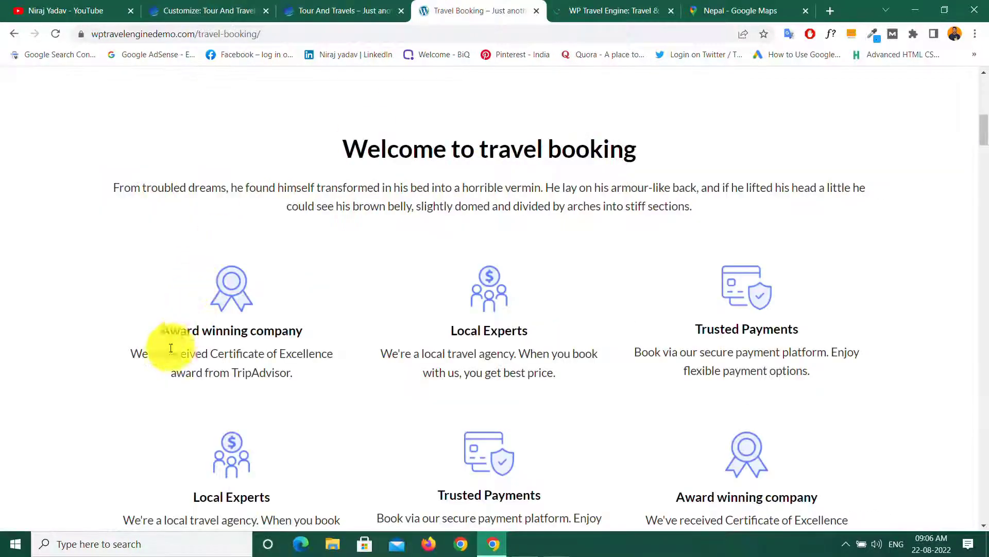
drag(168, 330, 223, 331)
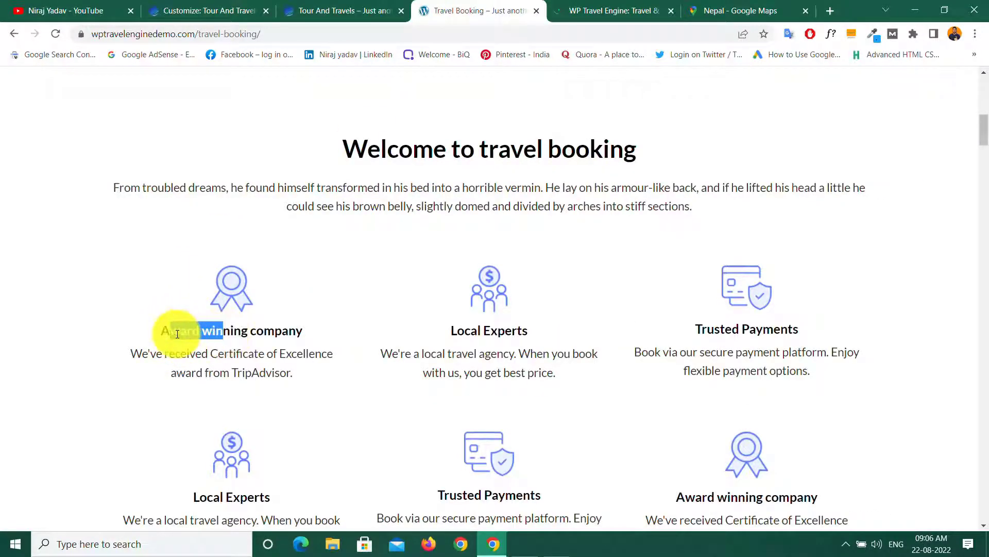
drag(161, 332, 317, 331)
right_click(259, 331)
click(298, 339)
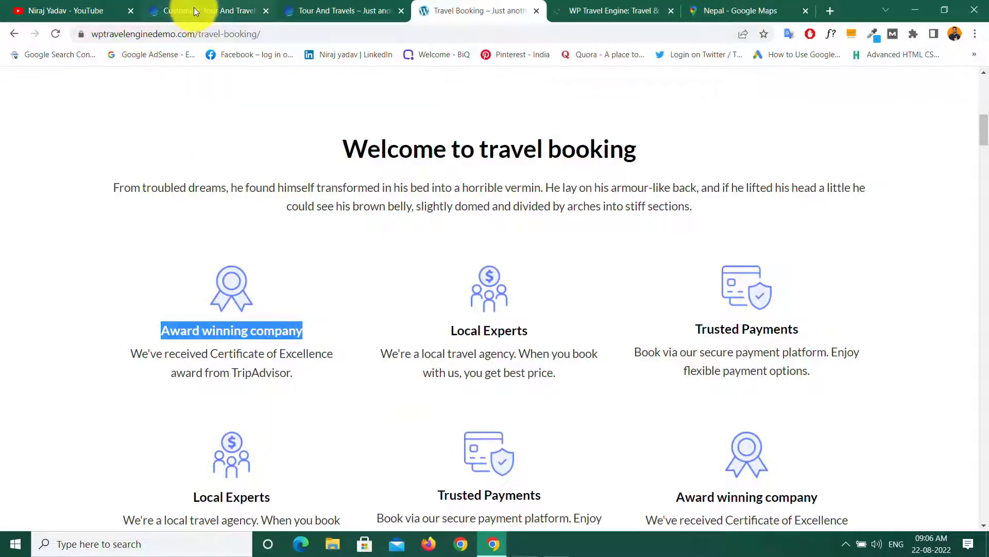
click(193, 7)
click(38, 302)
right_click(29, 304)
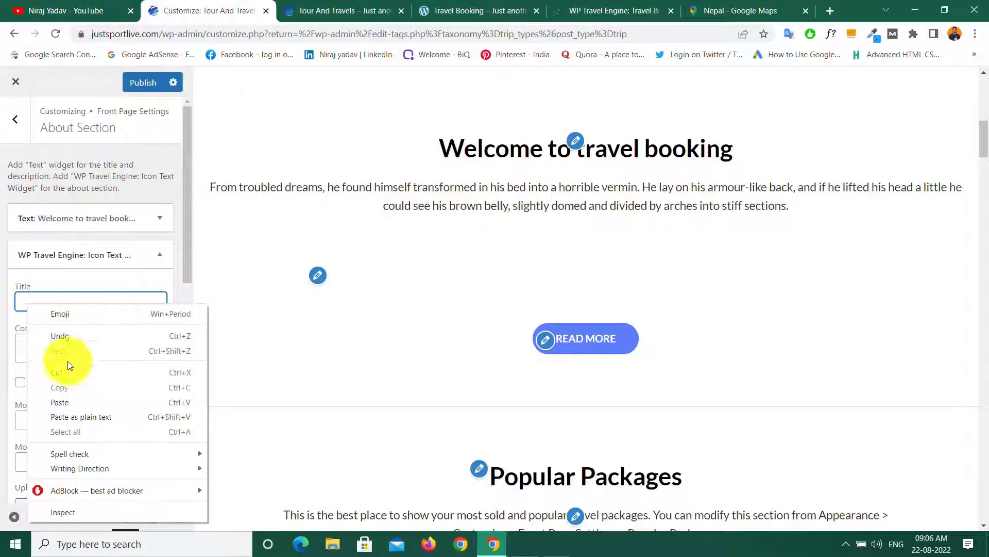
click(61, 398)
Step: Use the demo's TripAdvisor certificate sentence as its content and tick Open in Same Tab
click(49, 347)
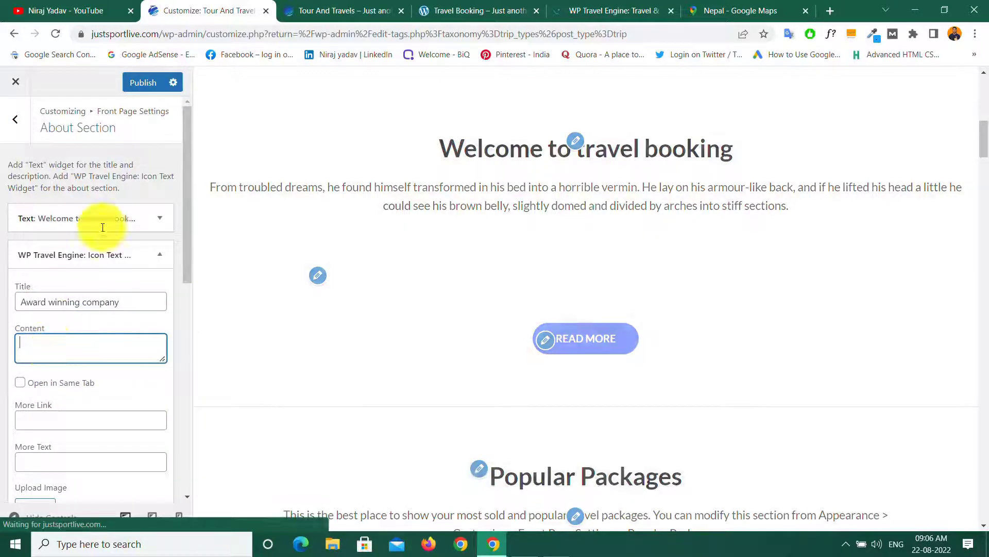
click(454, 10)
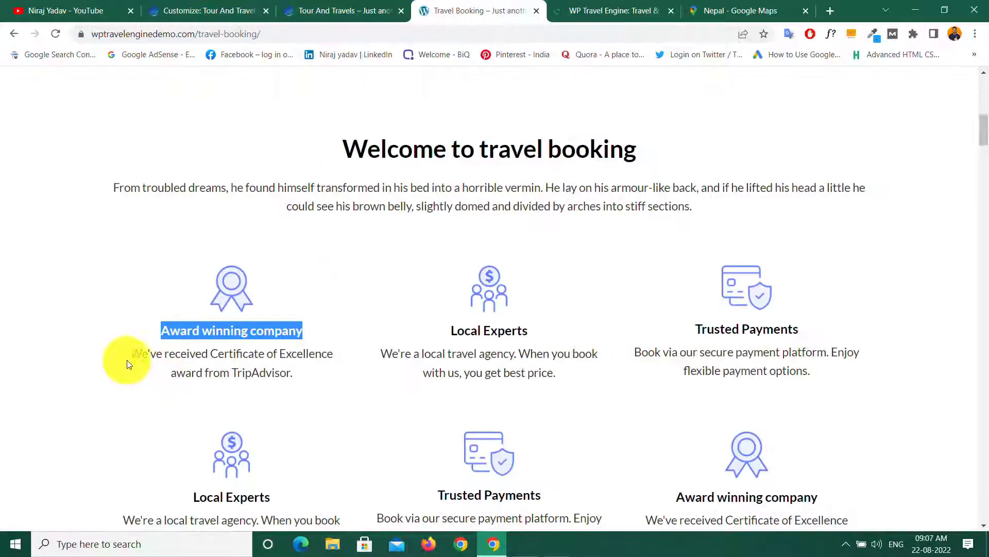
drag(132, 353, 297, 376)
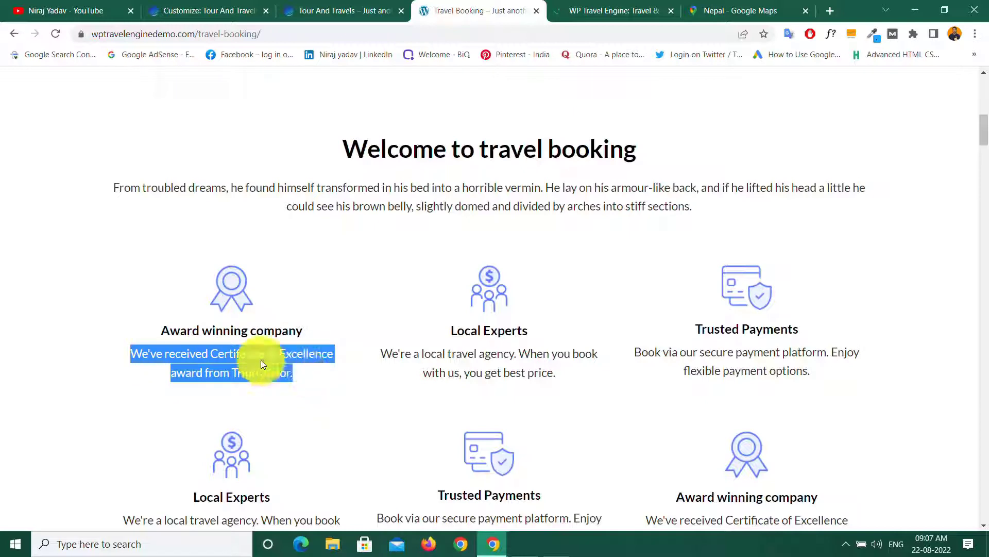
right_click(279, 363)
click(295, 369)
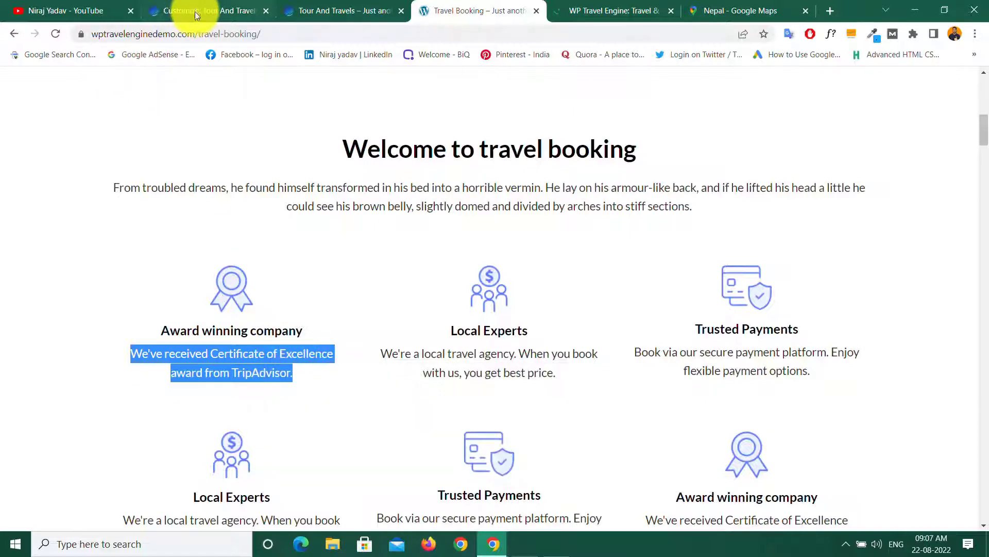
click(195, 11)
right_click(27, 346)
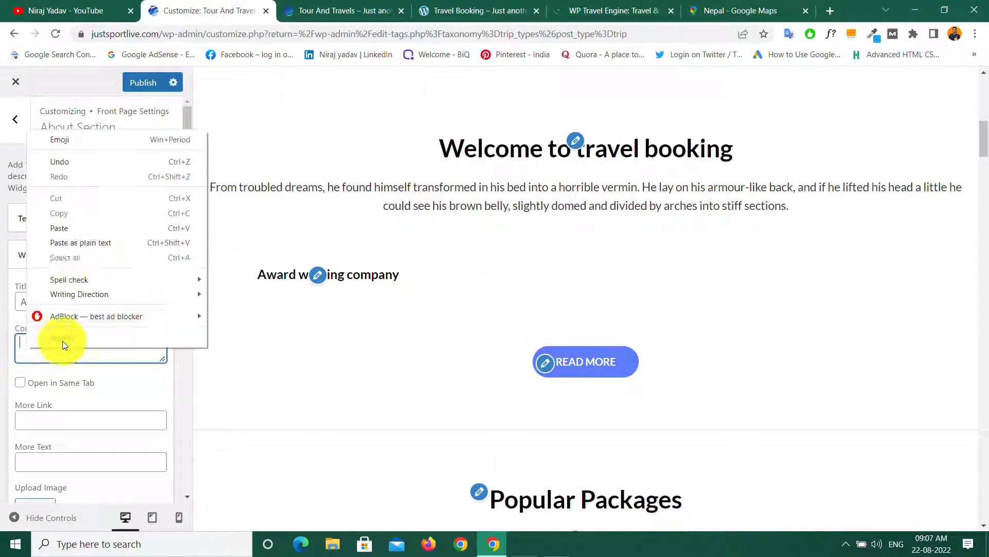
click(63, 227)
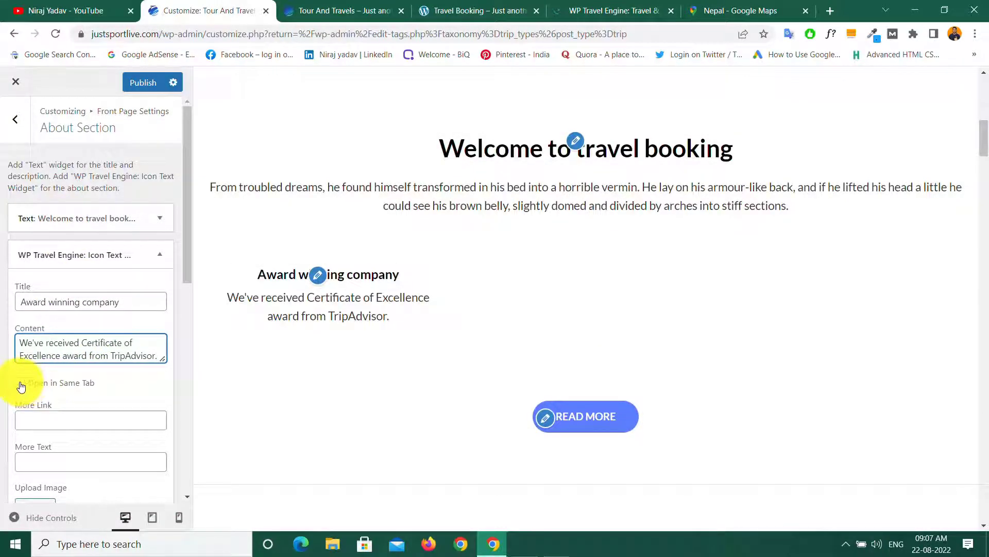
click(22, 385)
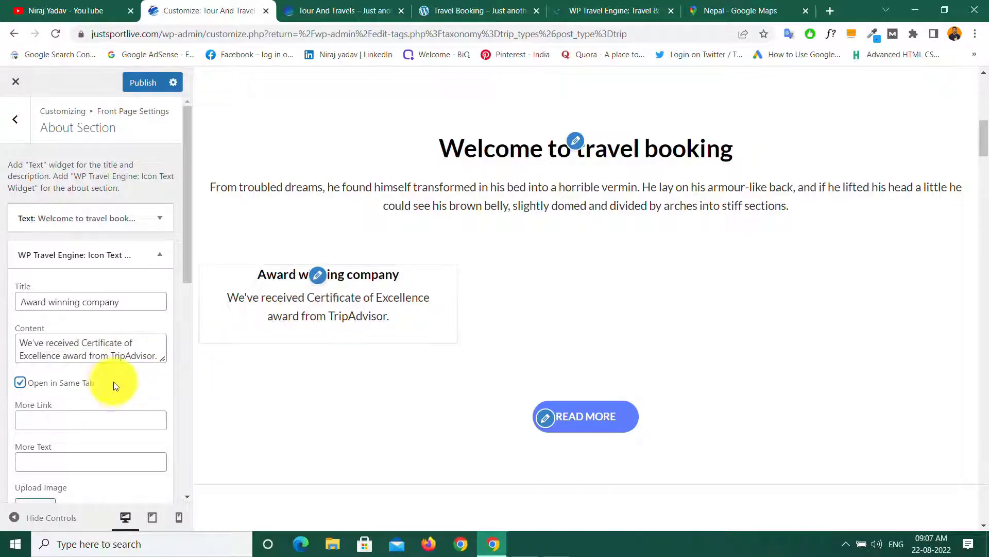
Step: Give the Award winning company widget the icon1 award-ribbon image from the Media Library and click Done
scroll(111, 381, down, 5)
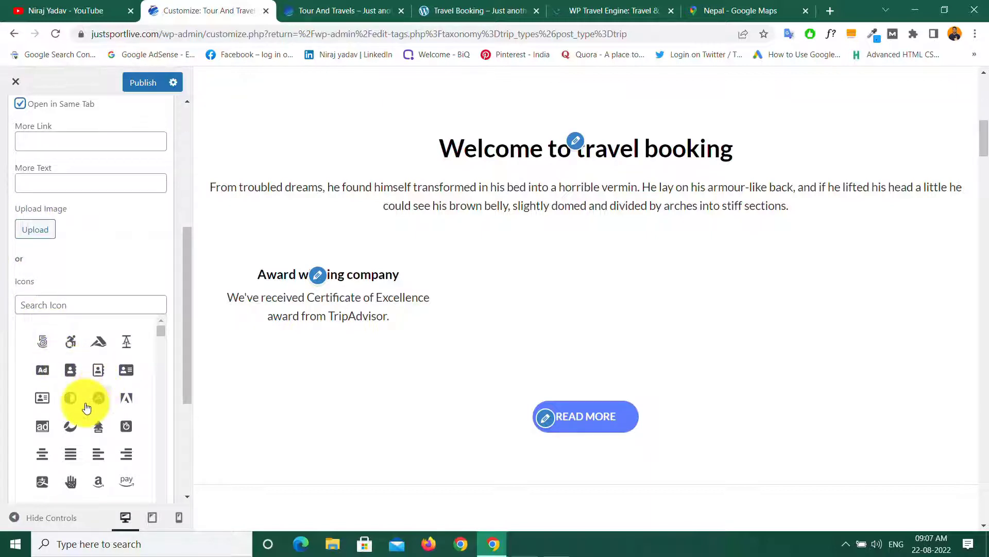
scroll(90, 405, down, 10)
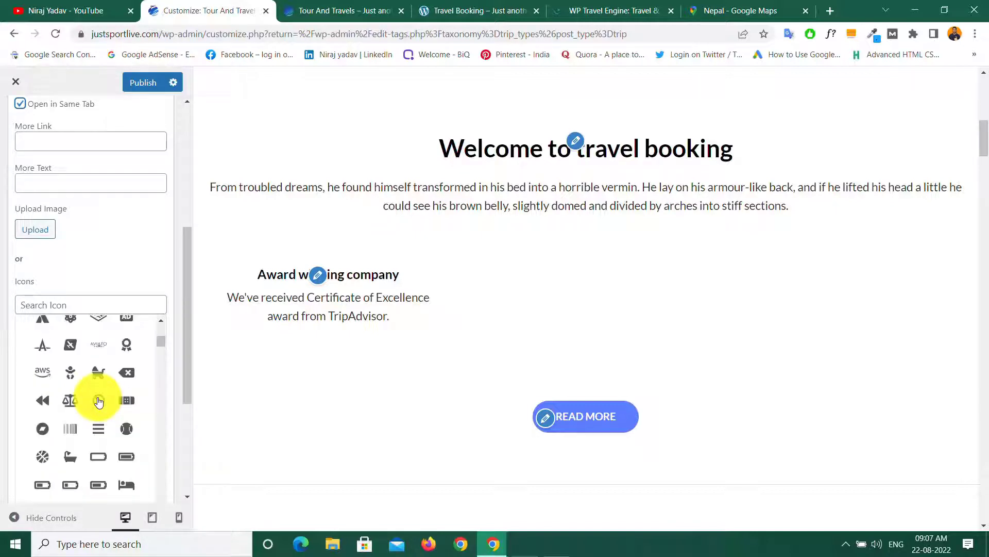
scroll(99, 402, up, 15)
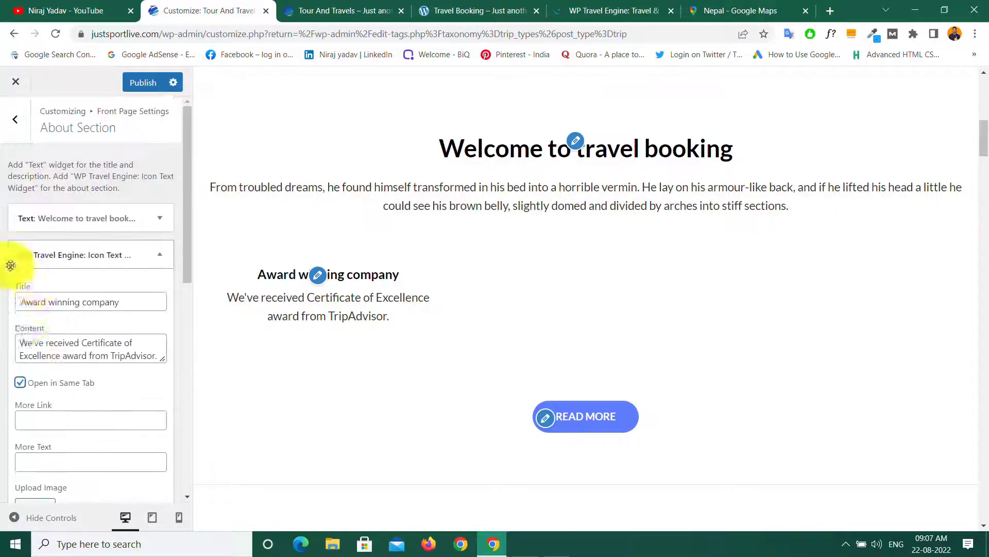
scroll(60, 372, down, 5)
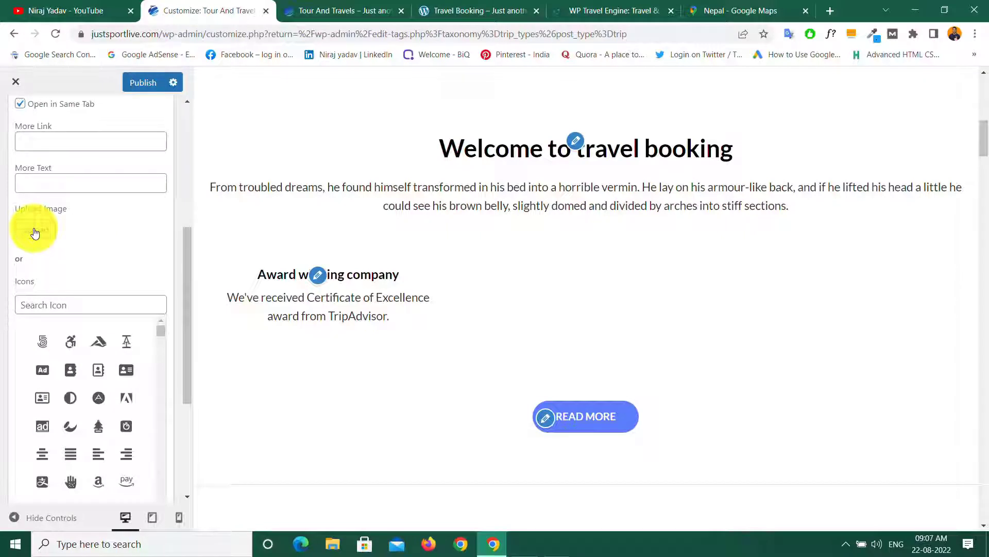
click(34, 233)
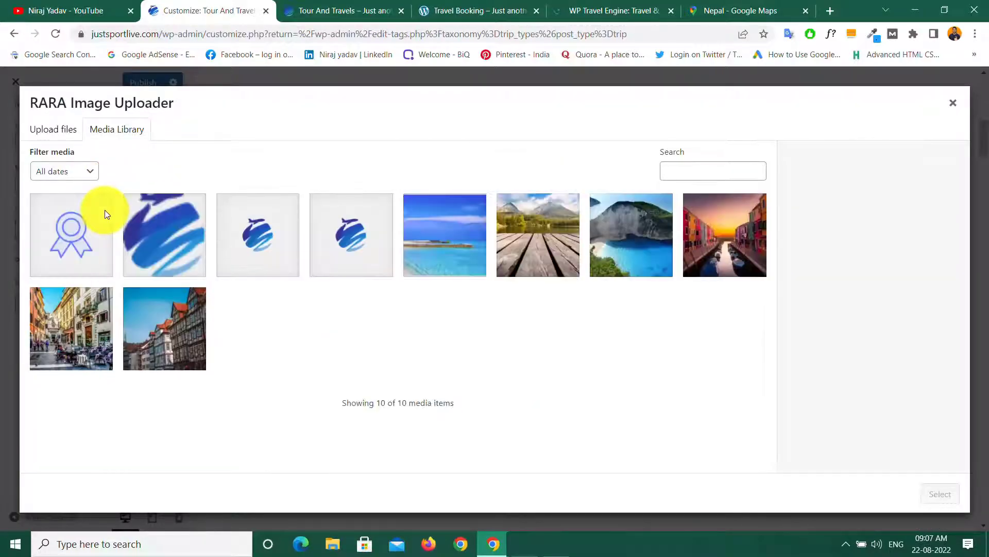
click(80, 235)
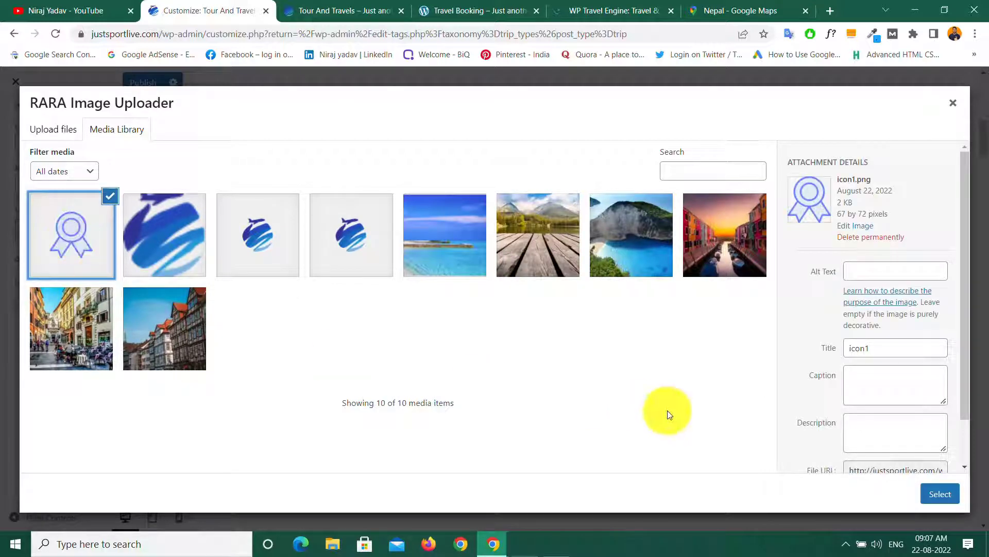
click(943, 498)
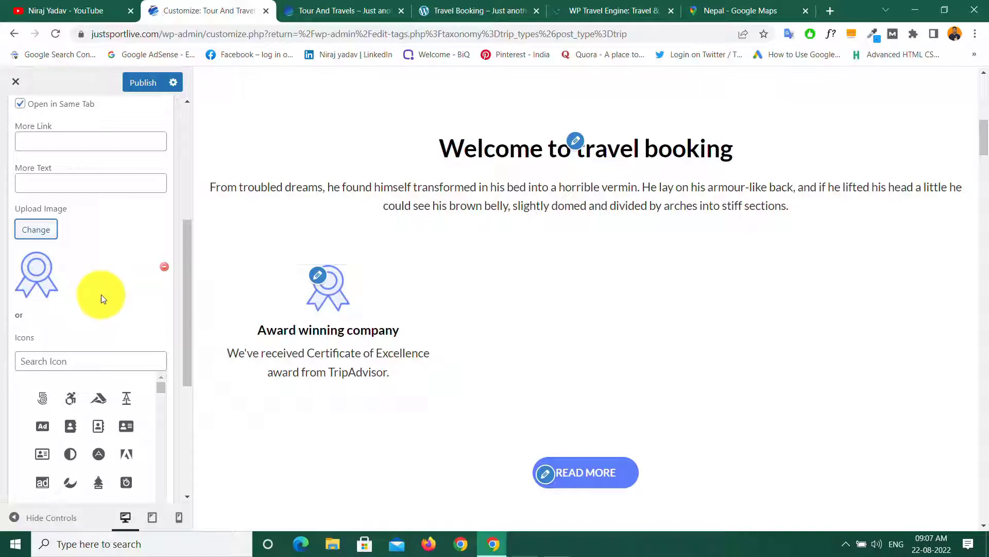
scroll(101, 295, down, 5)
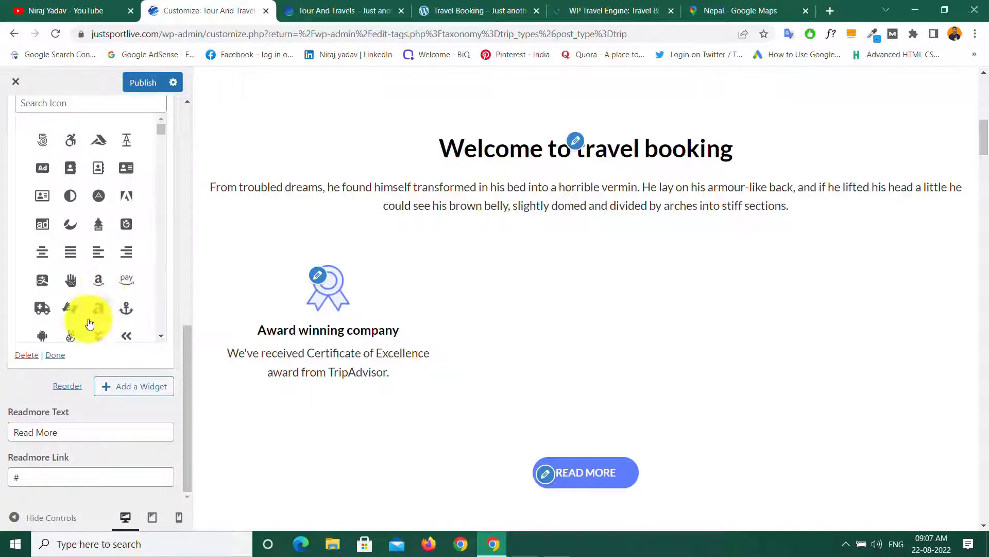
click(55, 355)
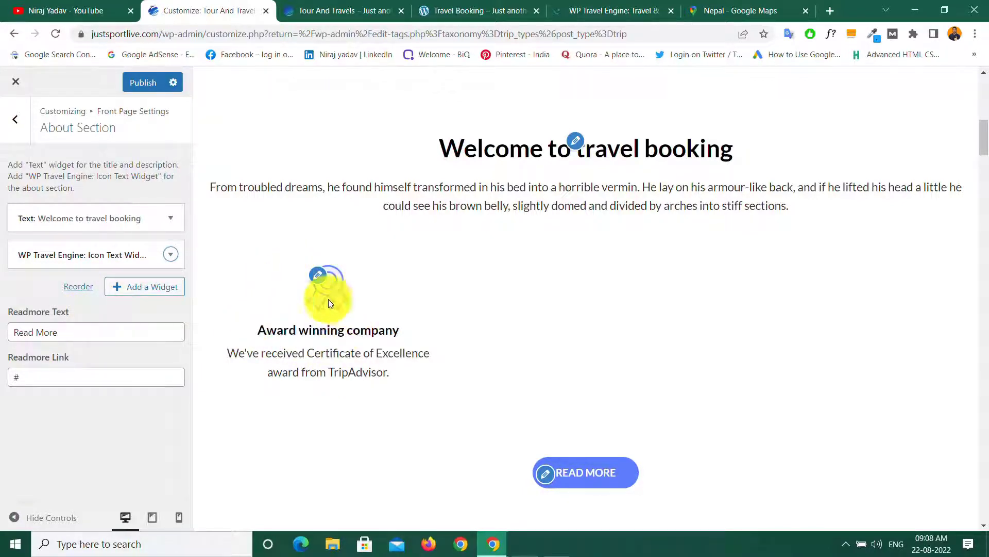
Step: Add another Icon Text widget titled 'Local Experts', copied from the demo page
click(143, 288)
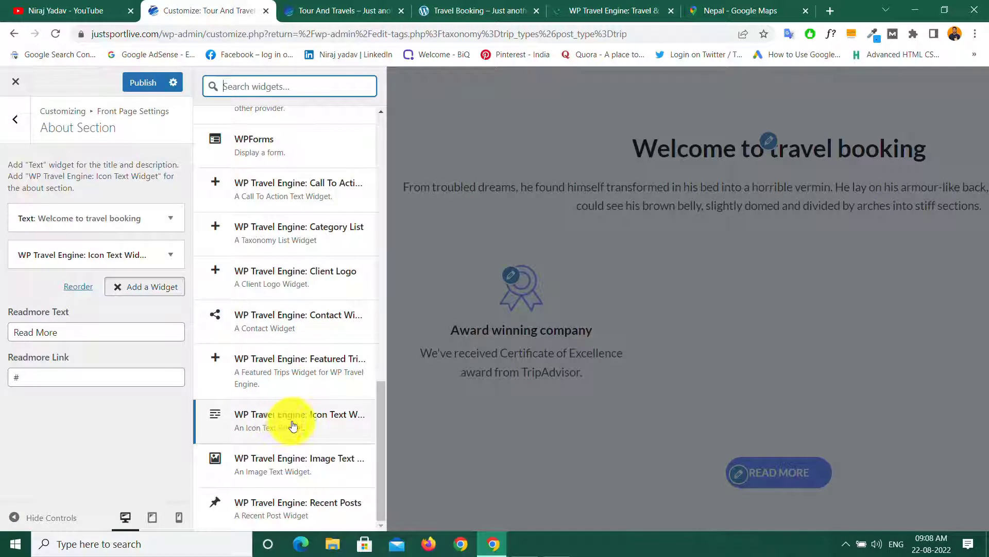
click(277, 421)
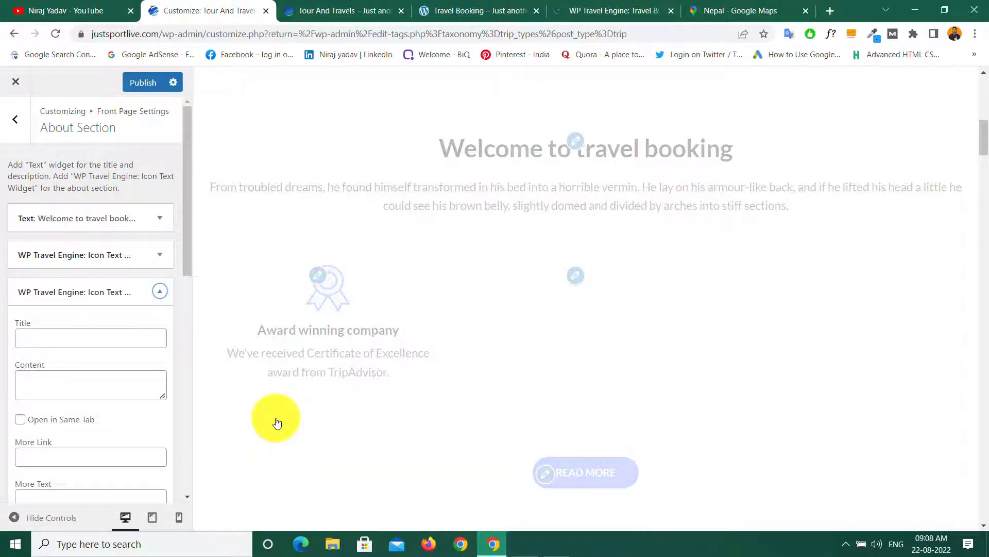
click(462, 8)
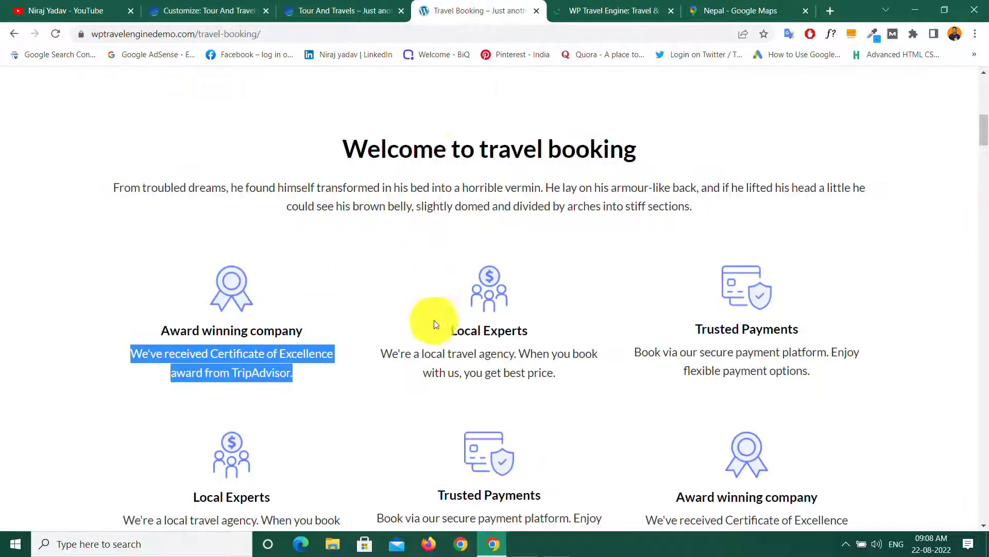
click(452, 331)
drag(452, 330, 537, 338)
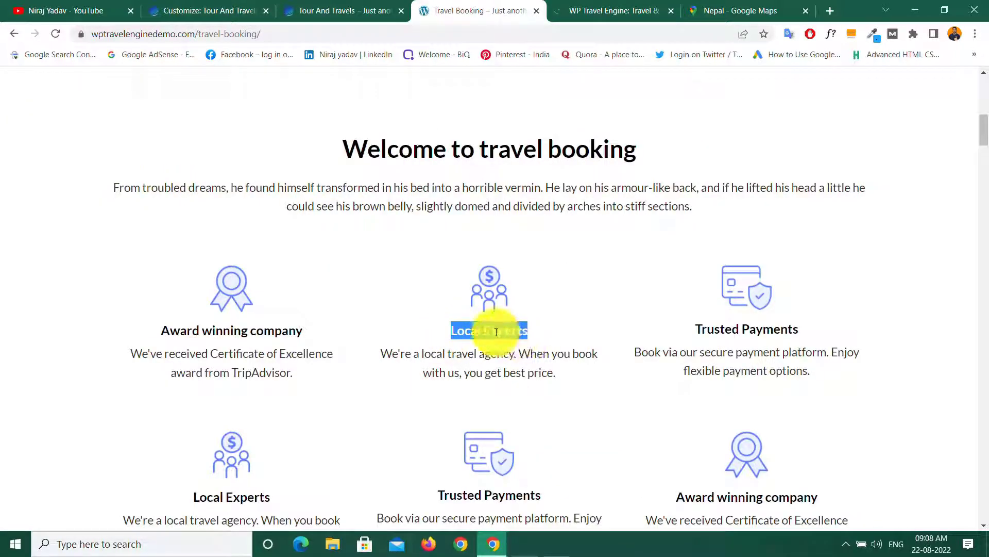
right_click(510, 332)
click(532, 341)
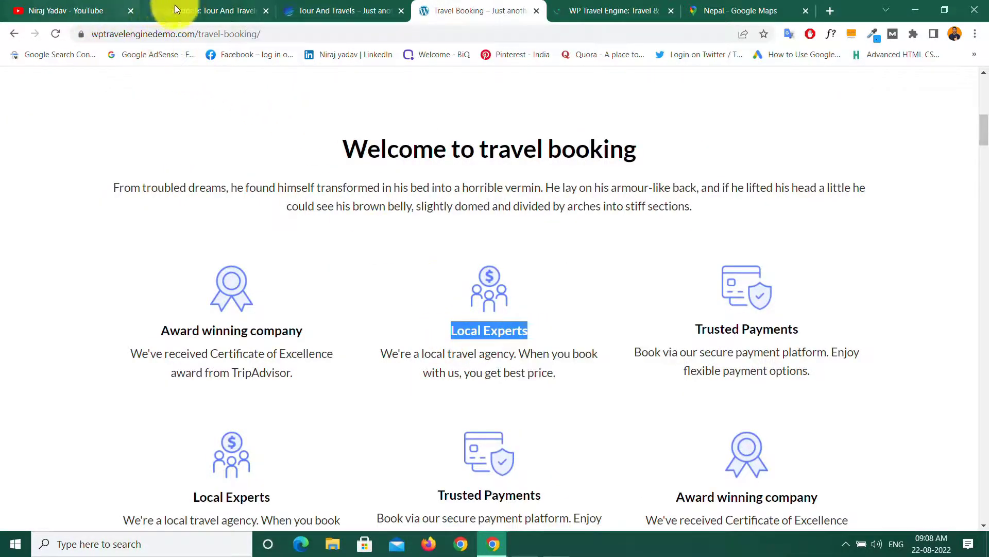
click(169, 8)
click(37, 340)
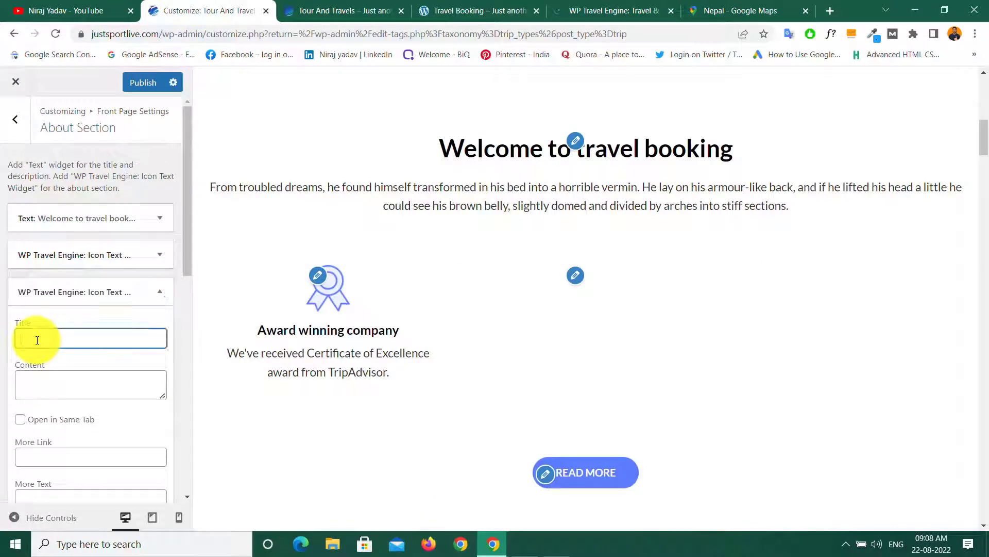
right_click(37, 340)
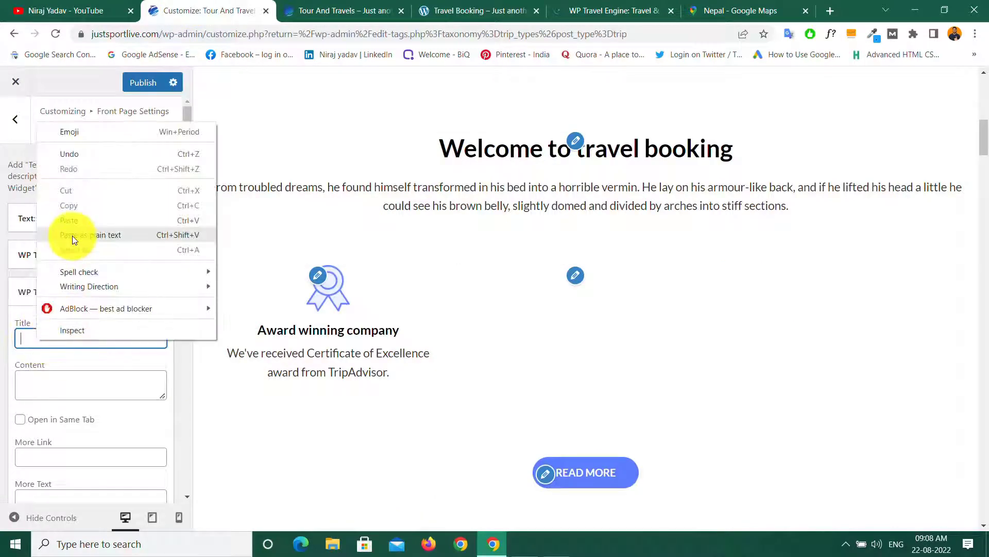
Step: Use the demo's best-price agency description as its content and tick Open in Same Tab
click(44, 387)
click(483, 7)
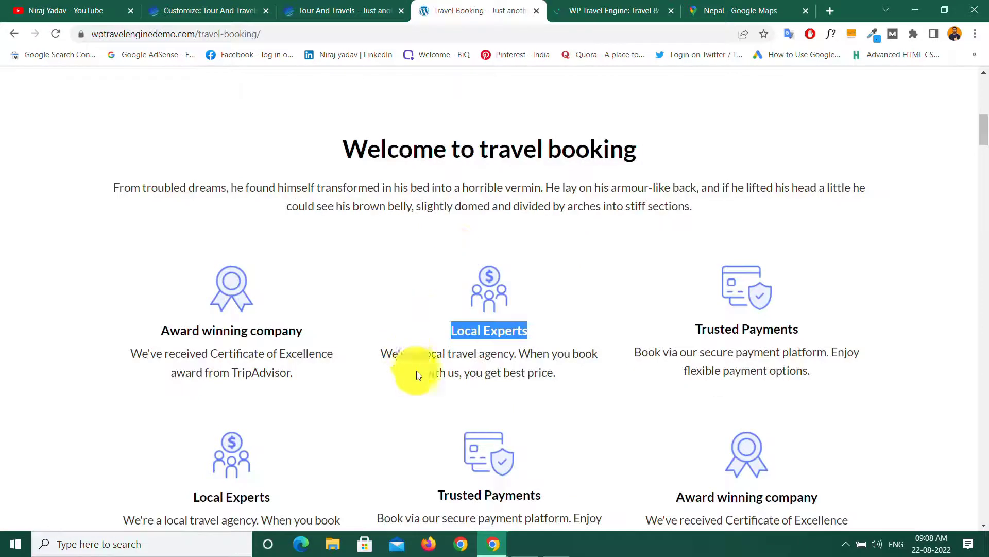
drag(383, 354, 560, 377)
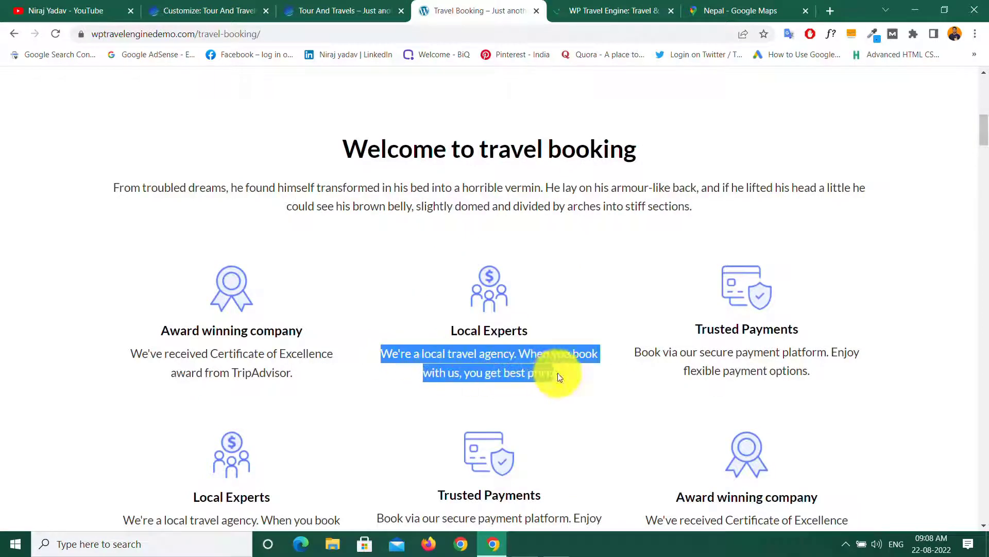
right_click(503, 360)
click(520, 380)
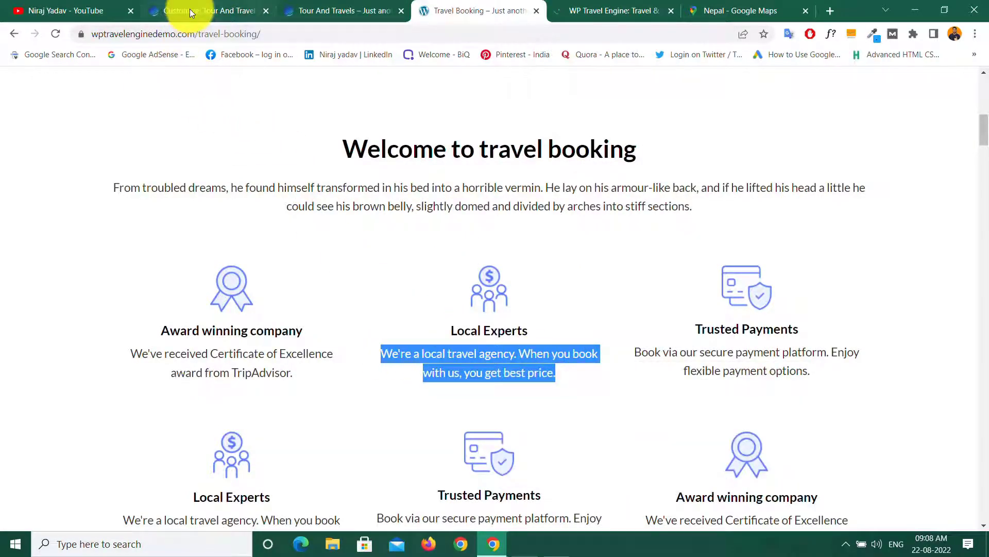
click(190, 8)
right_click(41, 385)
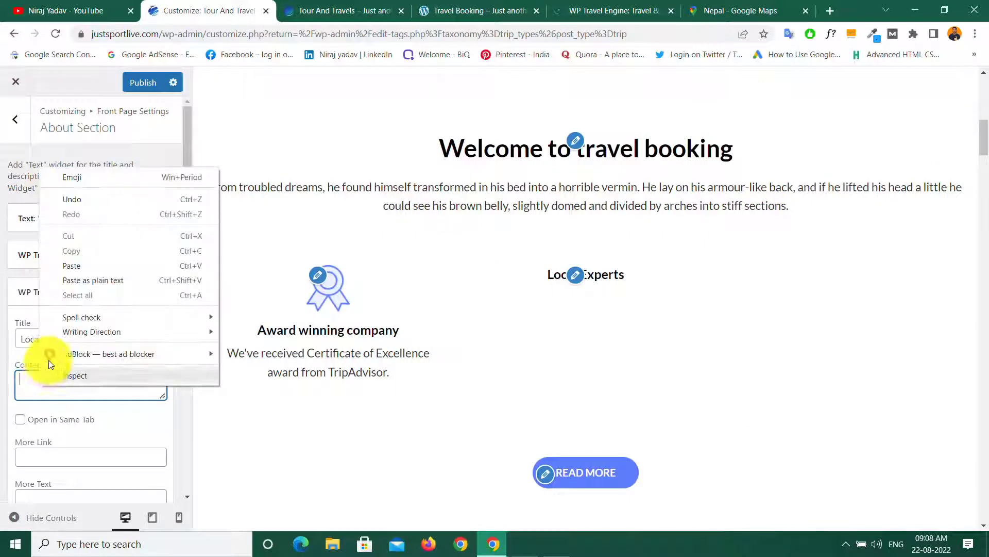
click(70, 262)
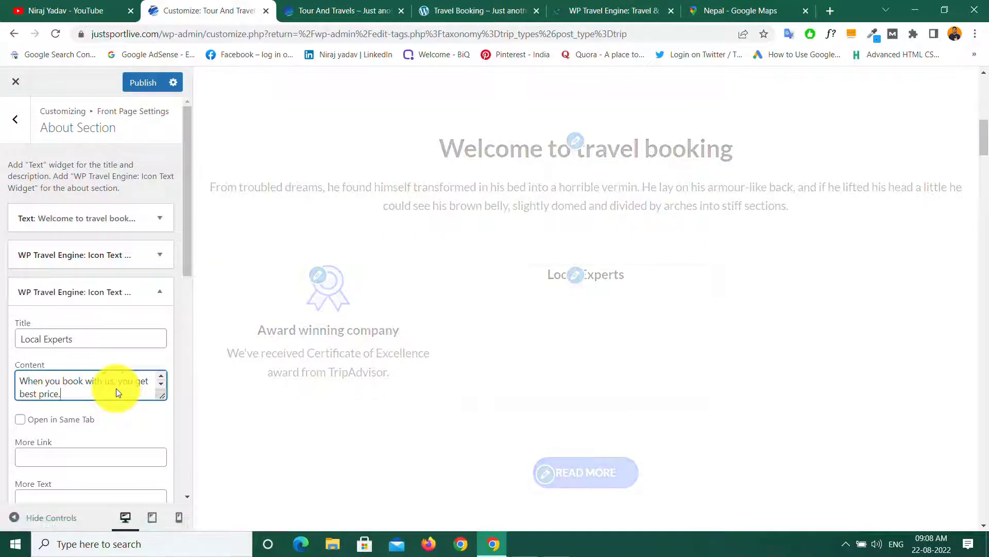
click(20, 420)
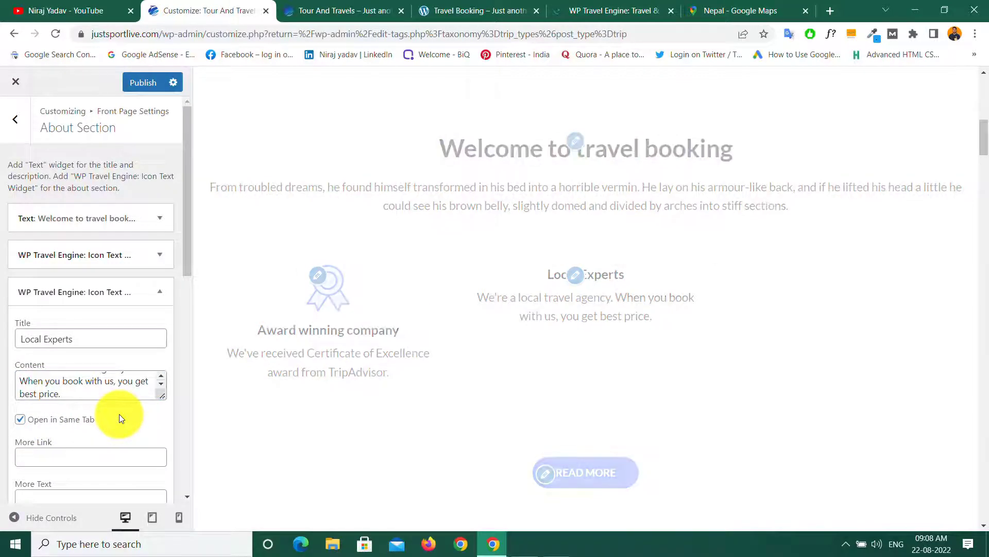
Step: Upload icon2 as the Local Experts image and finish editing the widget
scroll(121, 418, down, 5)
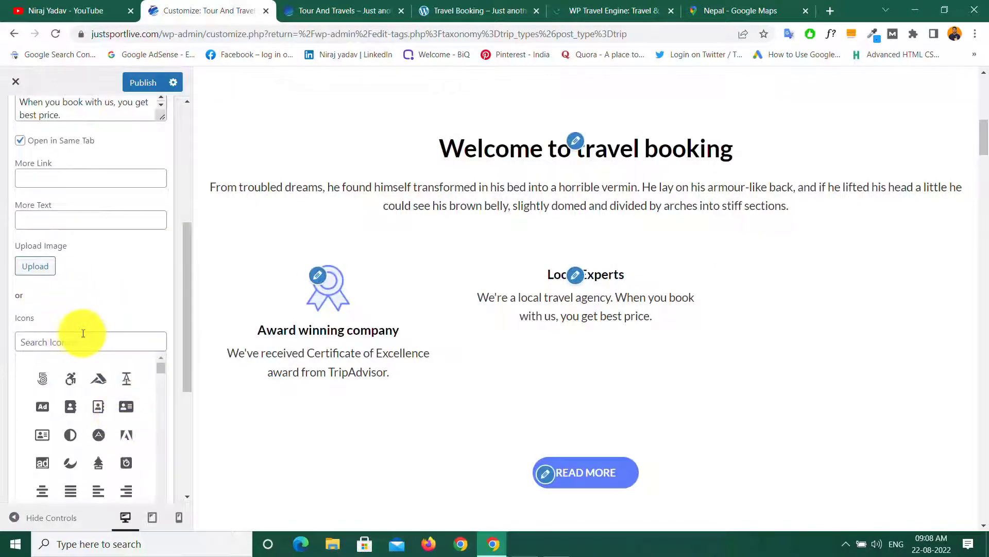
click(36, 277)
click(54, 133)
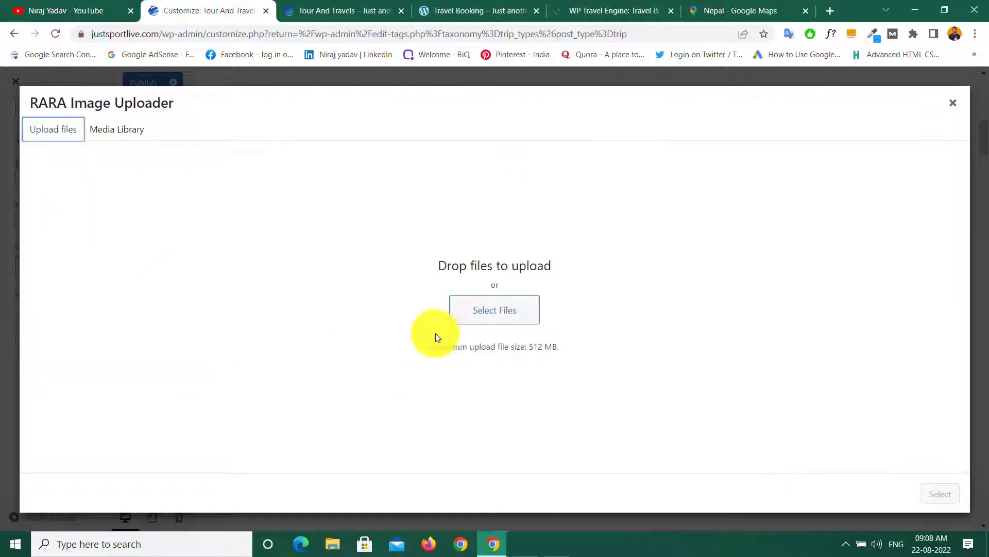
click(478, 312)
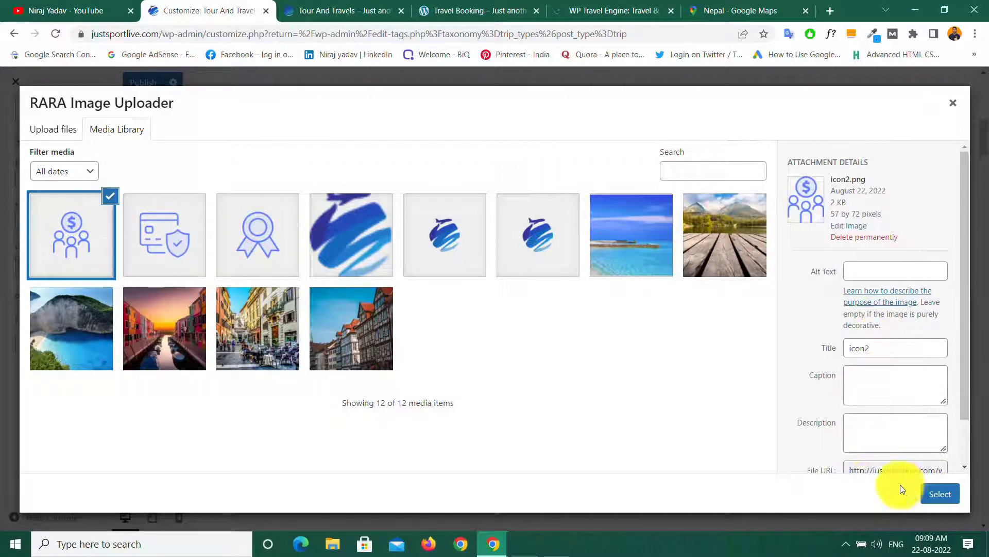
click(939, 495)
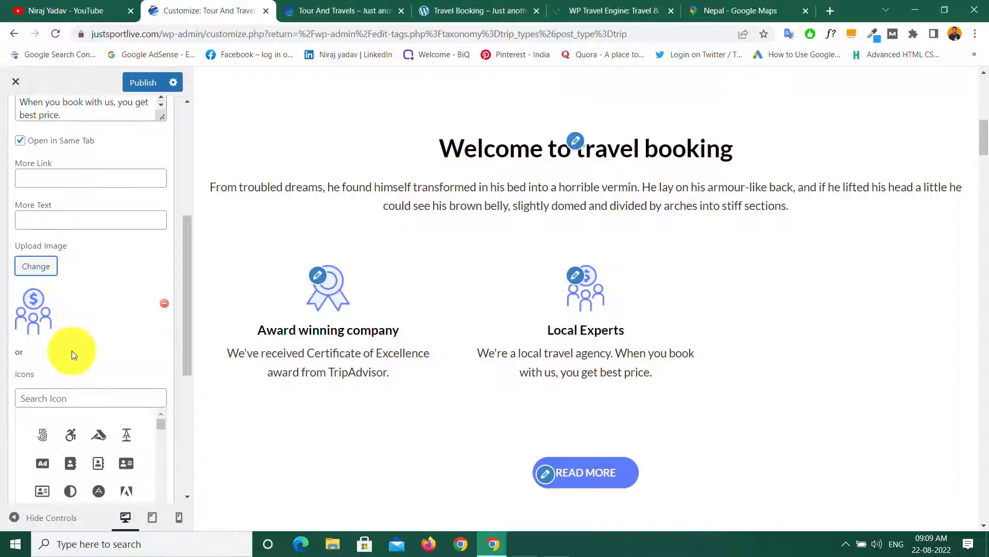
scroll(72, 350, down, 5)
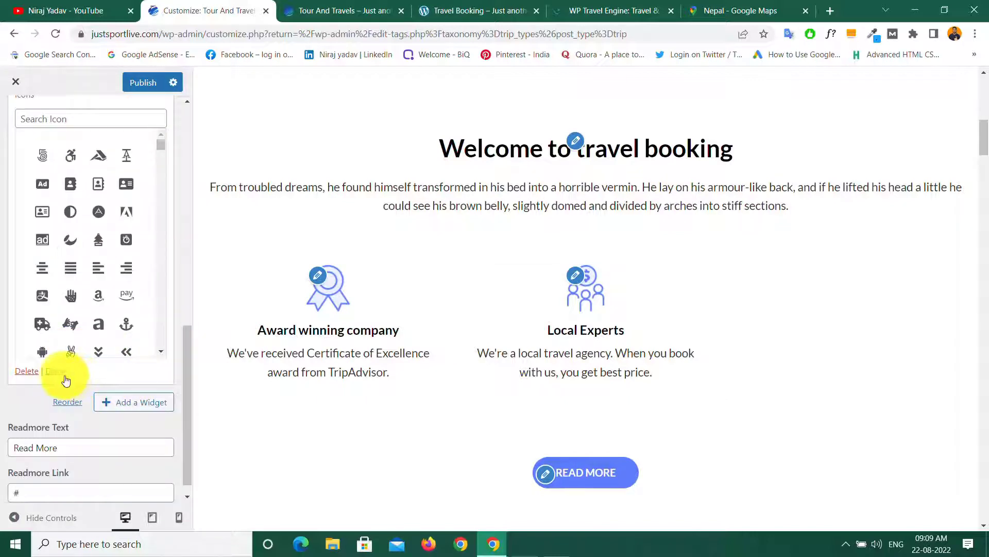
click(55, 372)
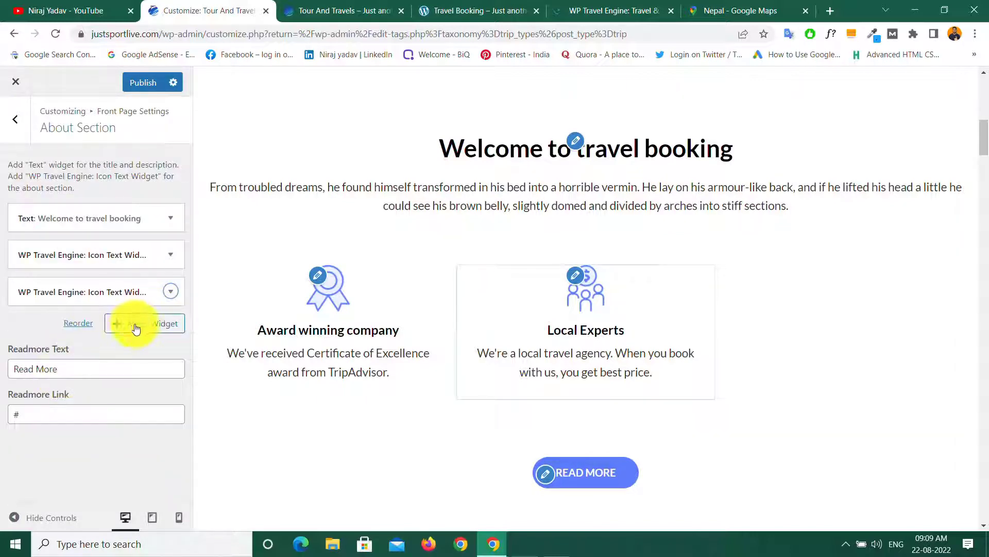
Step: Add a third Icon Text widget titled 'Trusted Payments', copied from the demo page
click(132, 323)
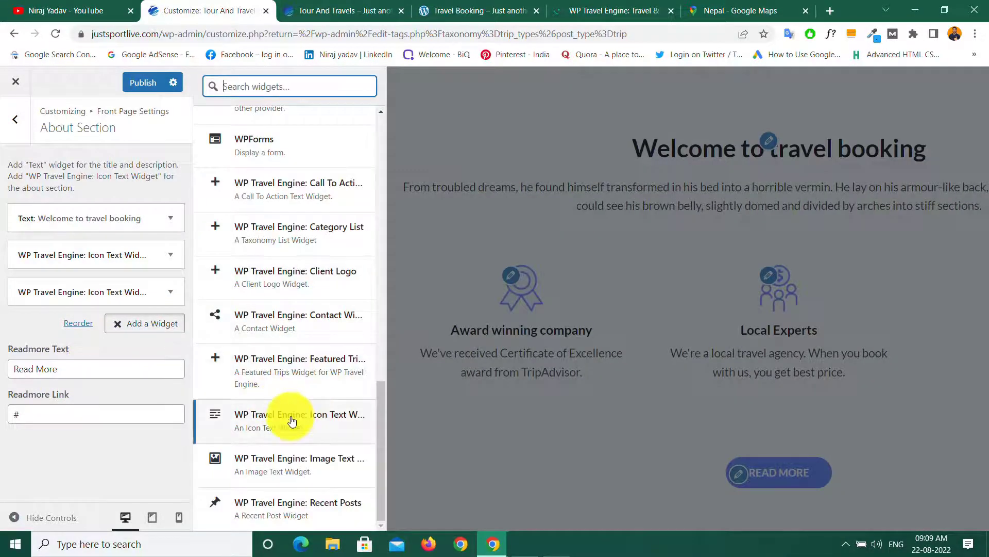
click(308, 420)
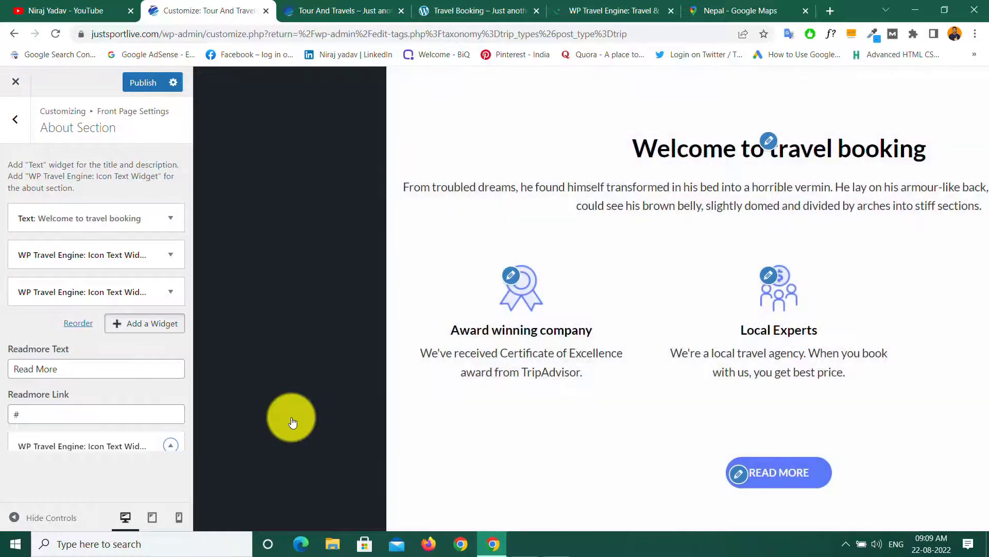
click(443, 12)
drag(692, 330, 800, 323)
right_click(751, 330)
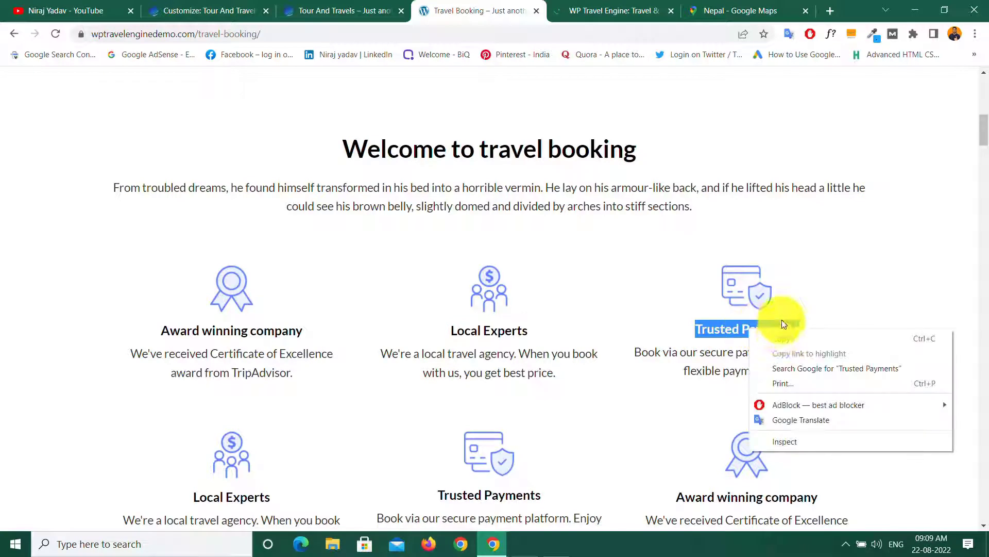
click(781, 340)
click(193, 9)
right_click(27, 371)
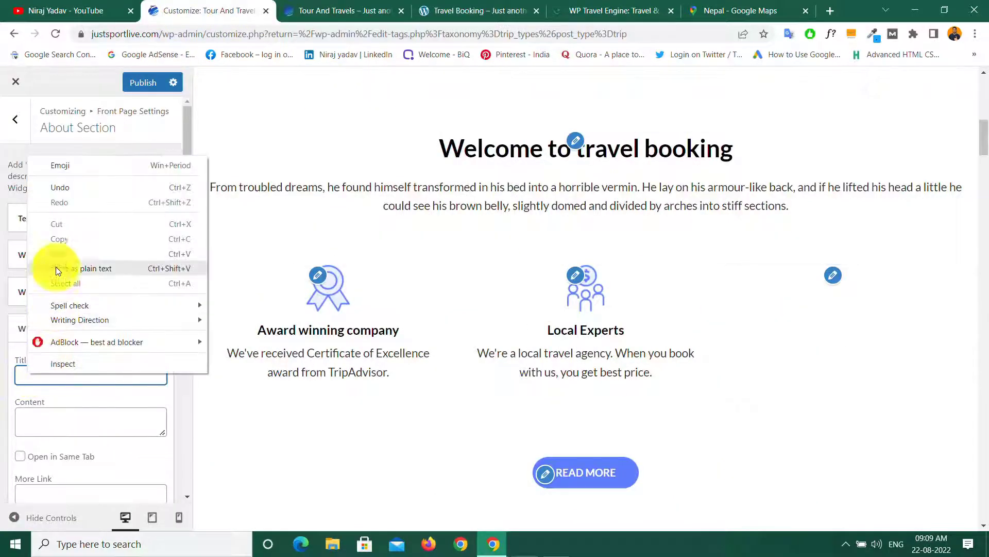
click(58, 254)
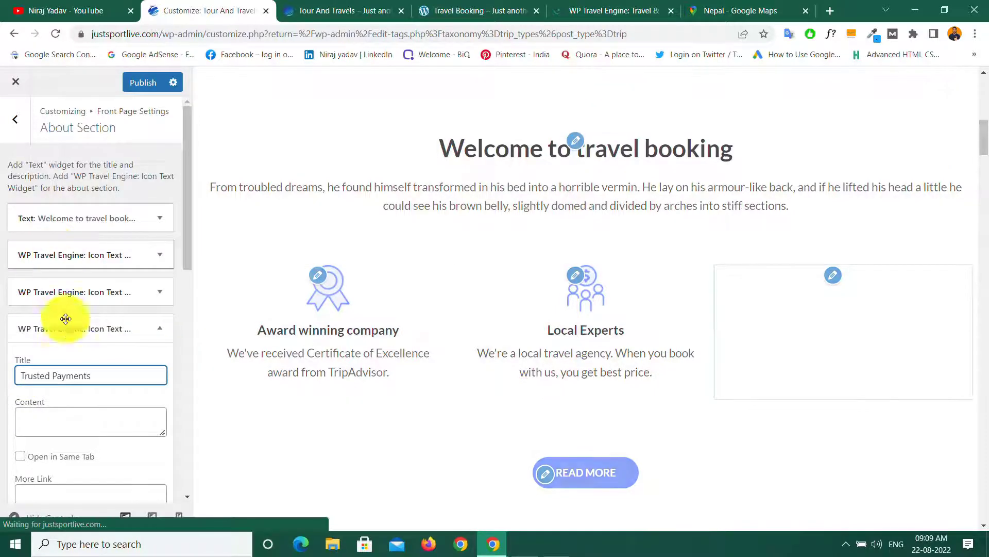
Step: Copy the demo's secure-payment-platform paragraph into the Trusted Payments Content field
click(38, 425)
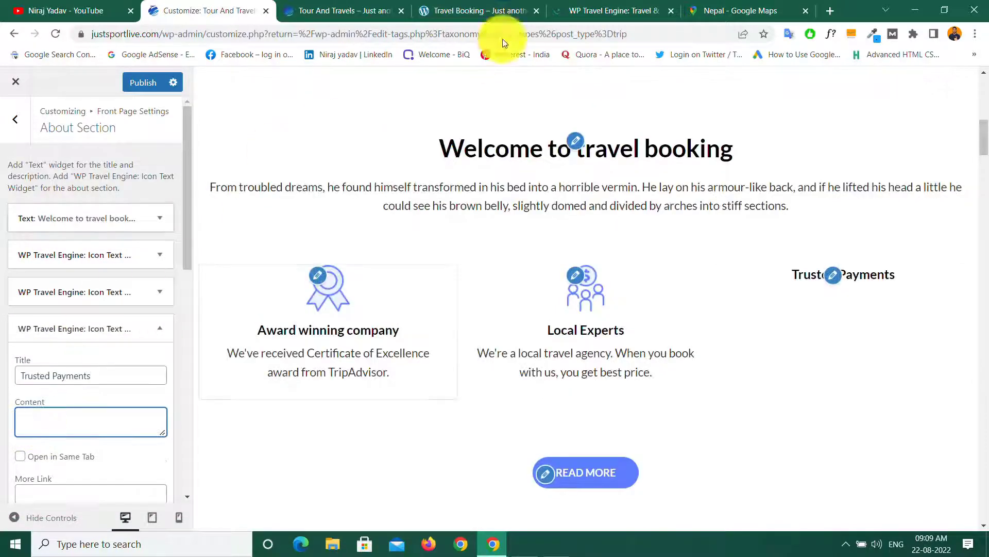
click(441, 10)
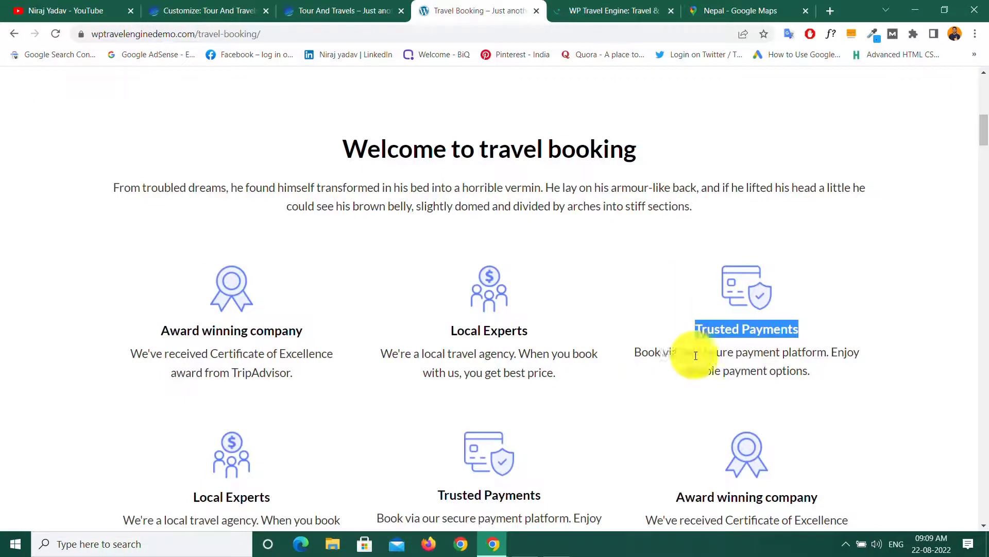
drag(633, 354, 830, 369)
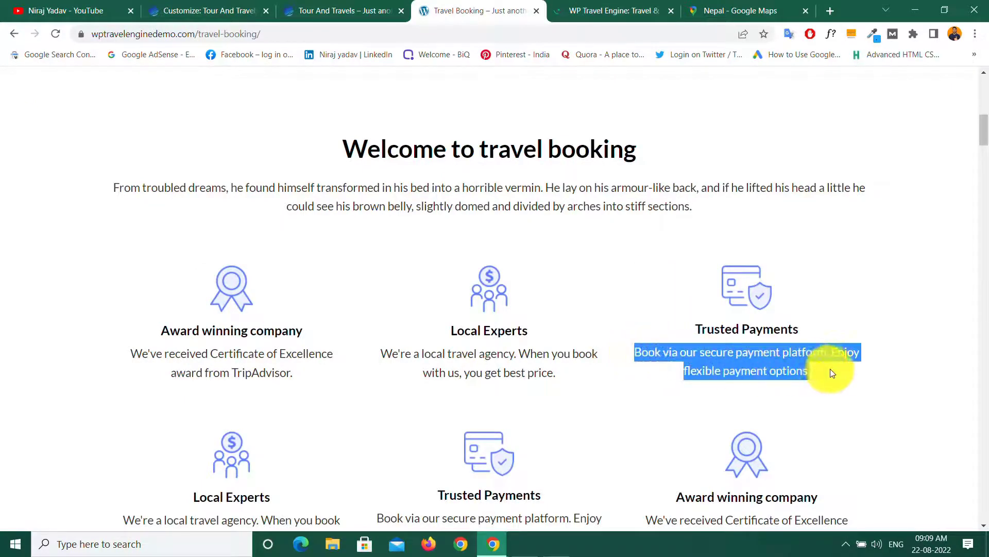
right_click(721, 356)
click(724, 360)
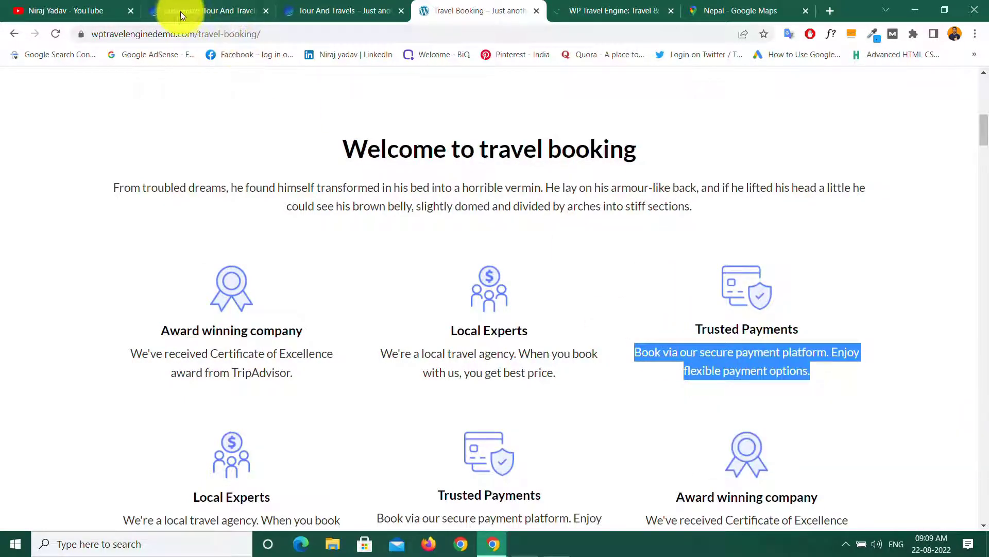
click(184, 15)
right_click(38, 421)
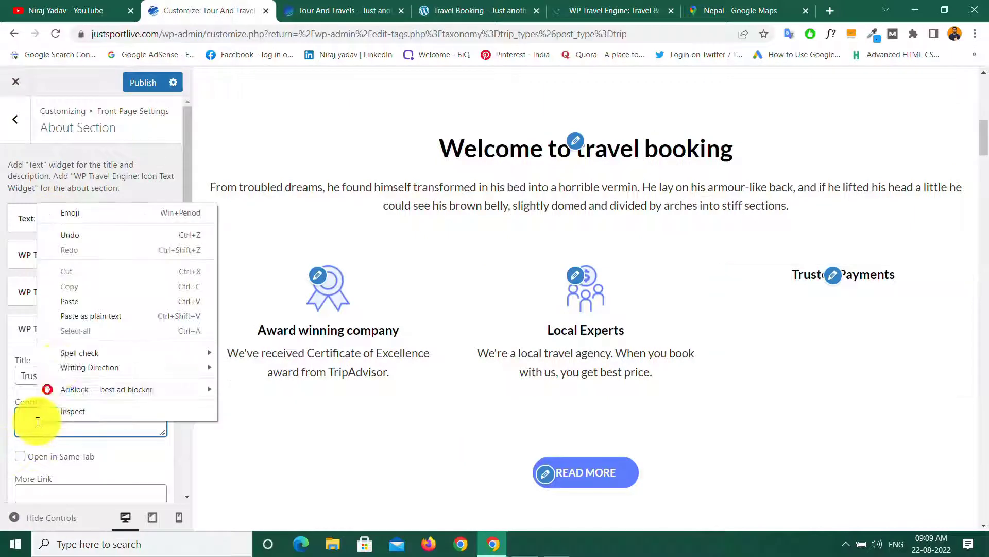
click(73, 297)
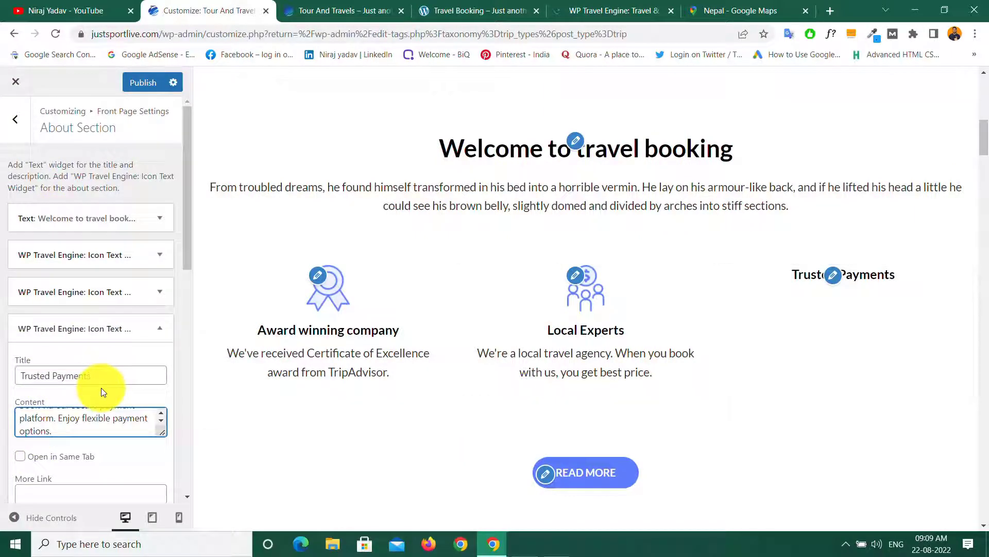
scroll(101, 387, down, 5)
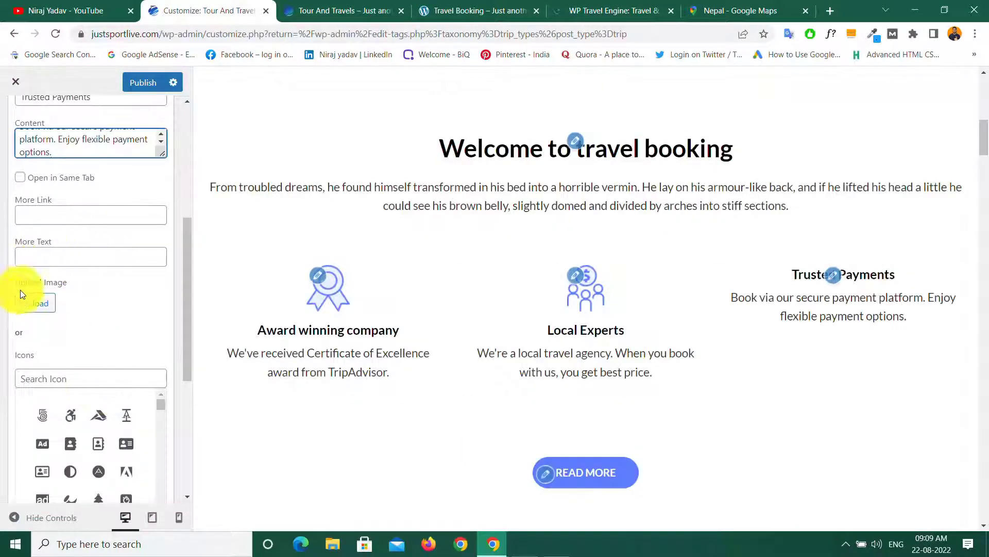
Step: Choose icon3.png from the Media Library as the Trusted Payments image
click(37, 307)
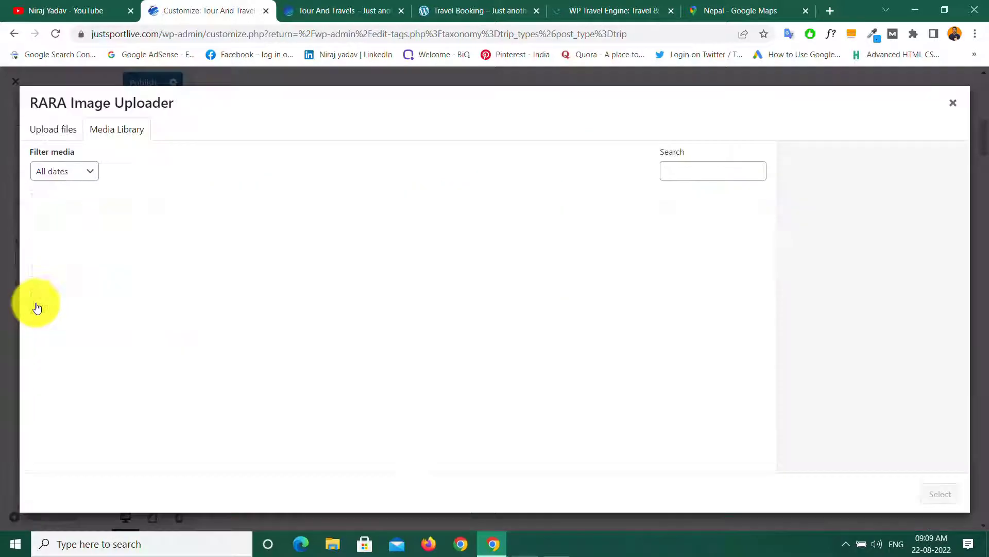
click(161, 233)
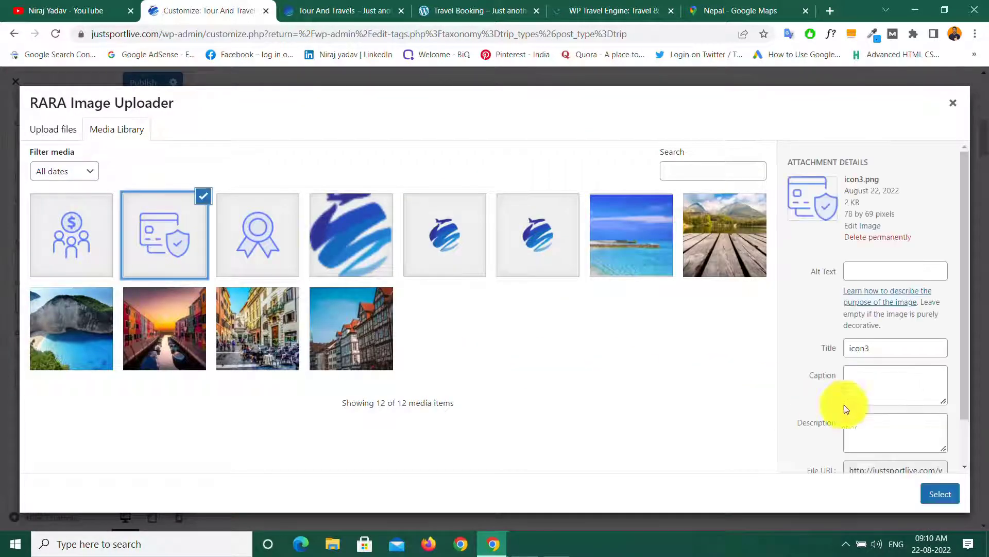
click(939, 493)
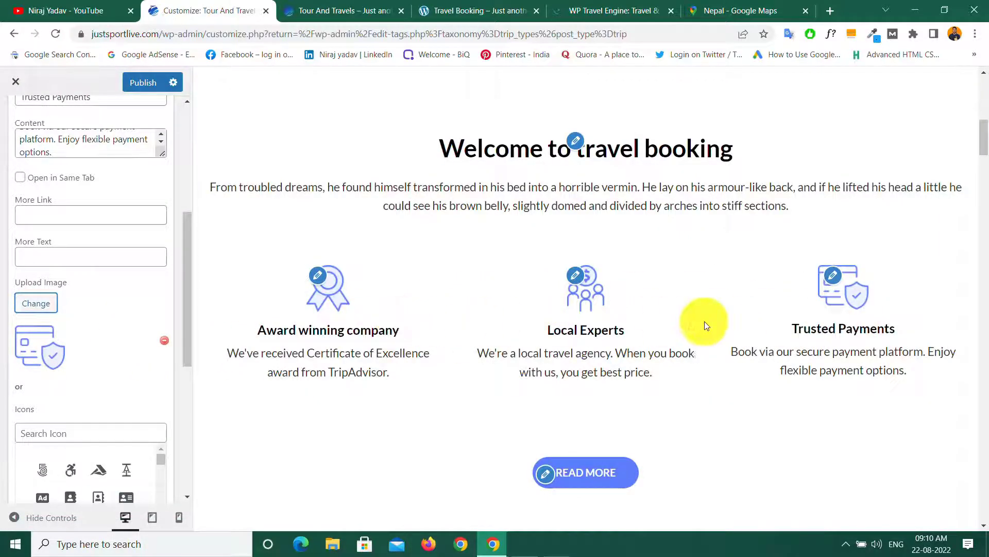
scroll(92, 292, down, 5)
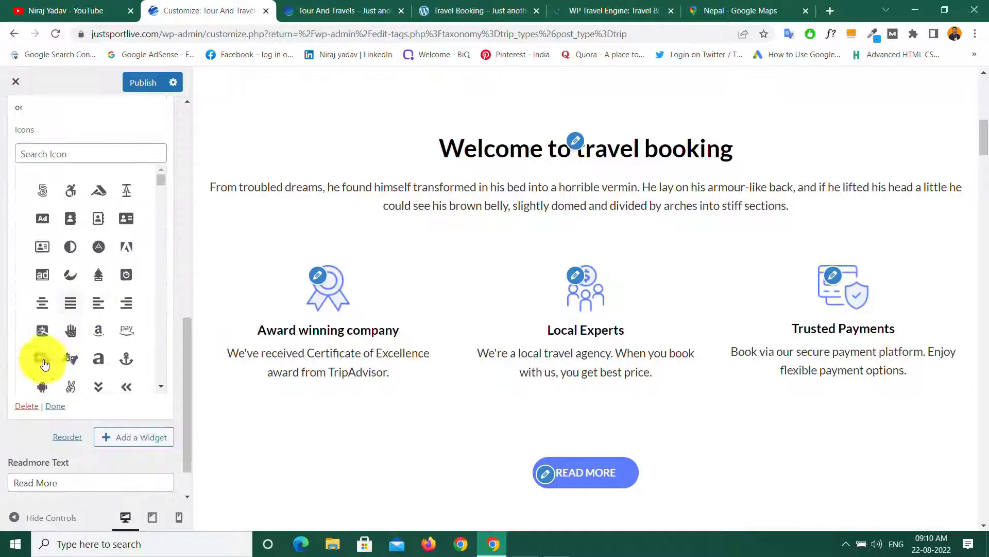
Step: Close the Trusted Payments widget, leave Readmore Link as '#', publish, and go back to Front Page Settings
click(55, 406)
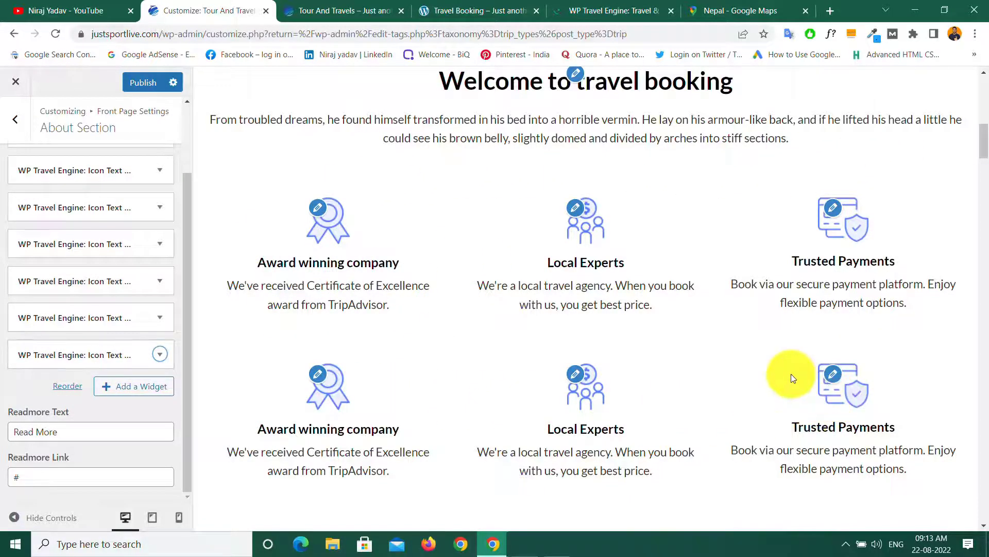
click(30, 379)
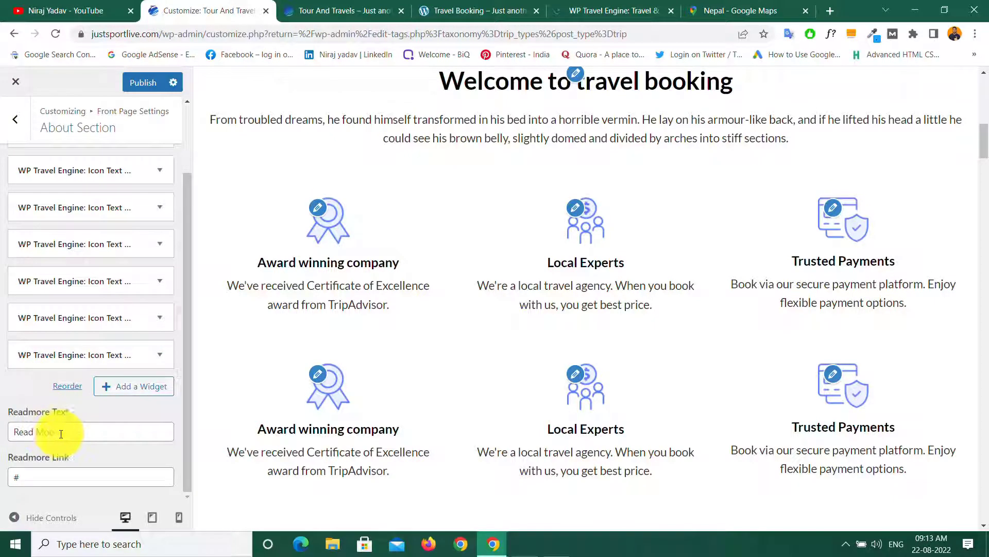
scroll(419, 406, down, 5)
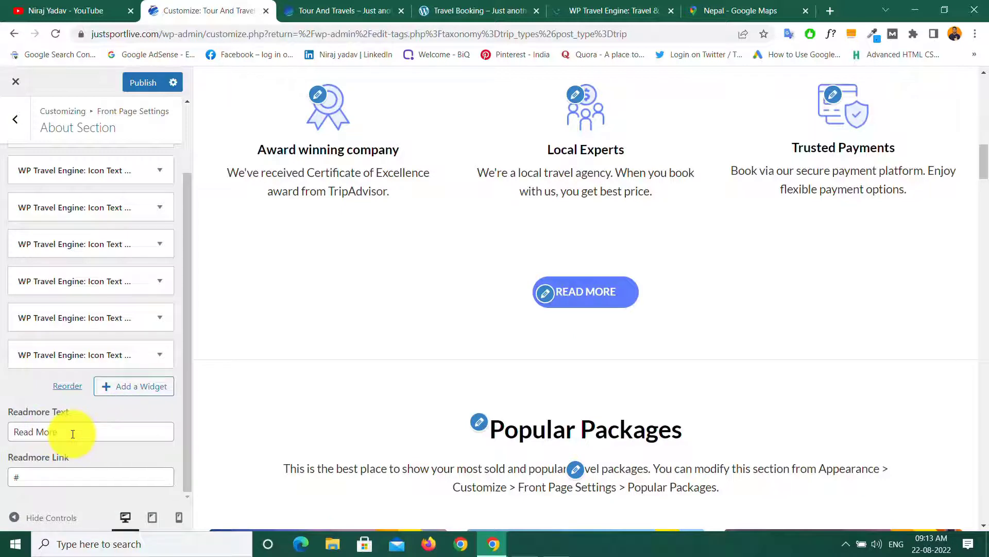
click(23, 477)
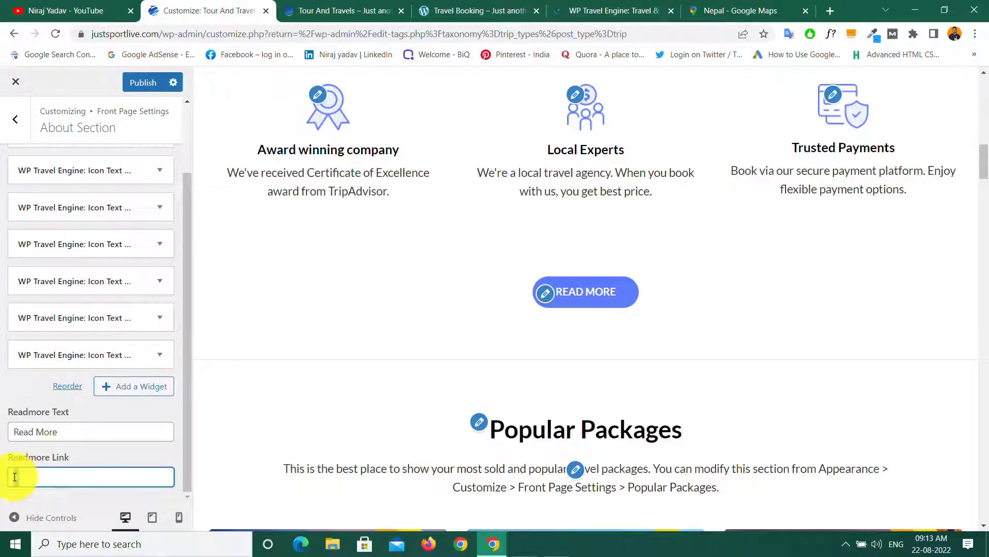
drag(14, 476, 44, 477)
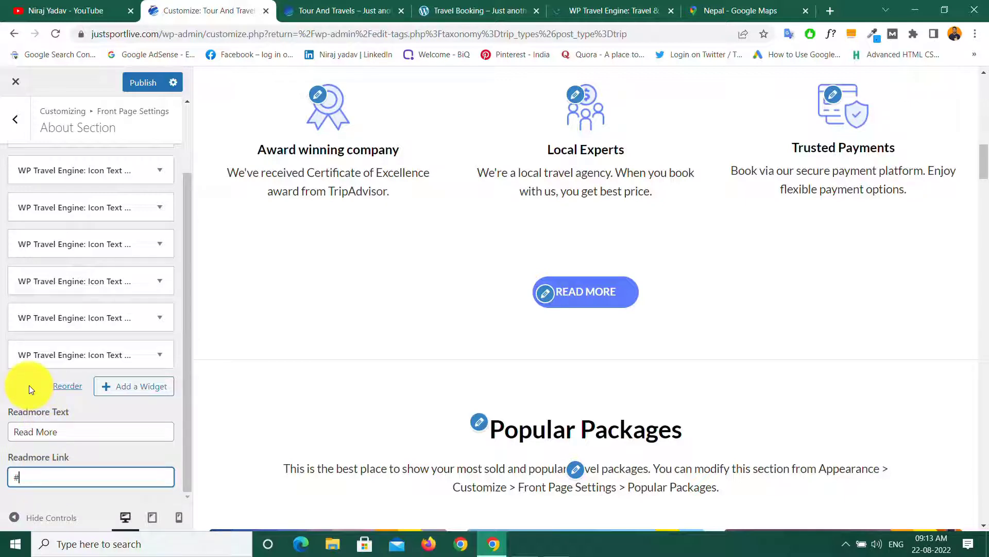
double_click(38, 474)
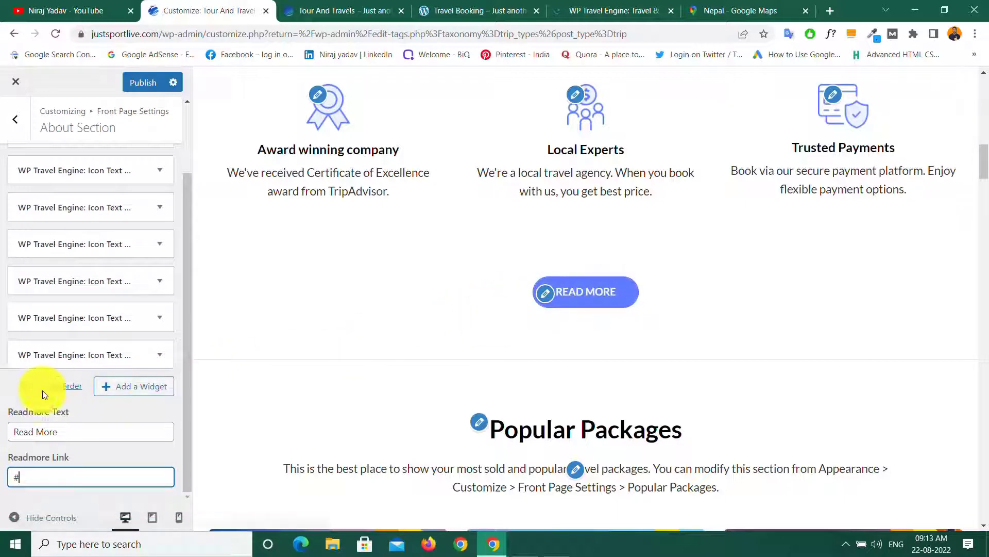
click(23, 387)
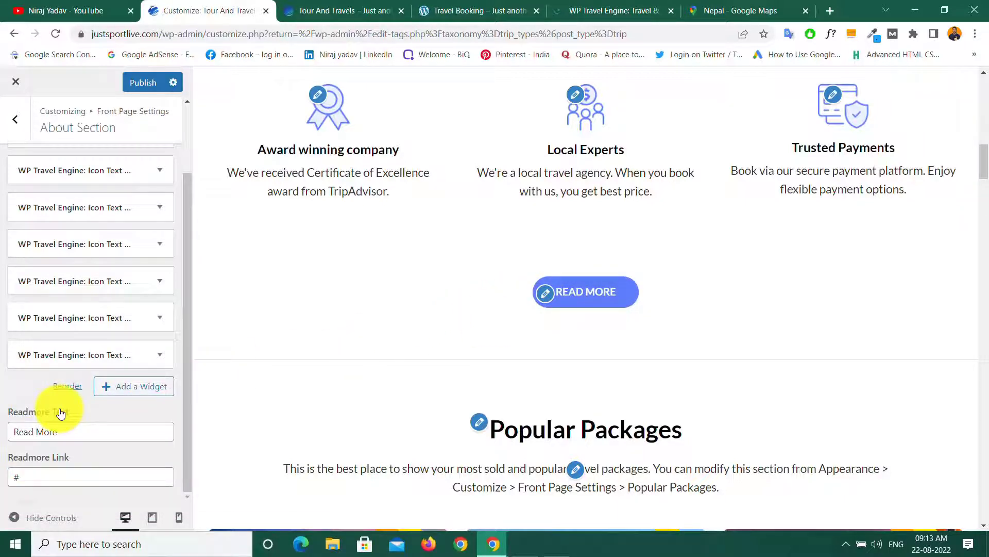
click(143, 84)
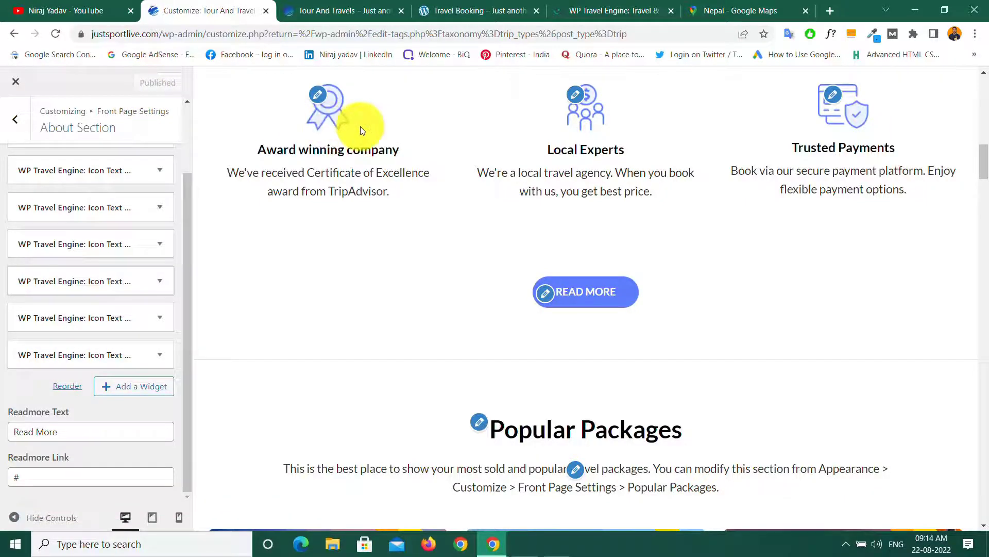
click(14, 124)
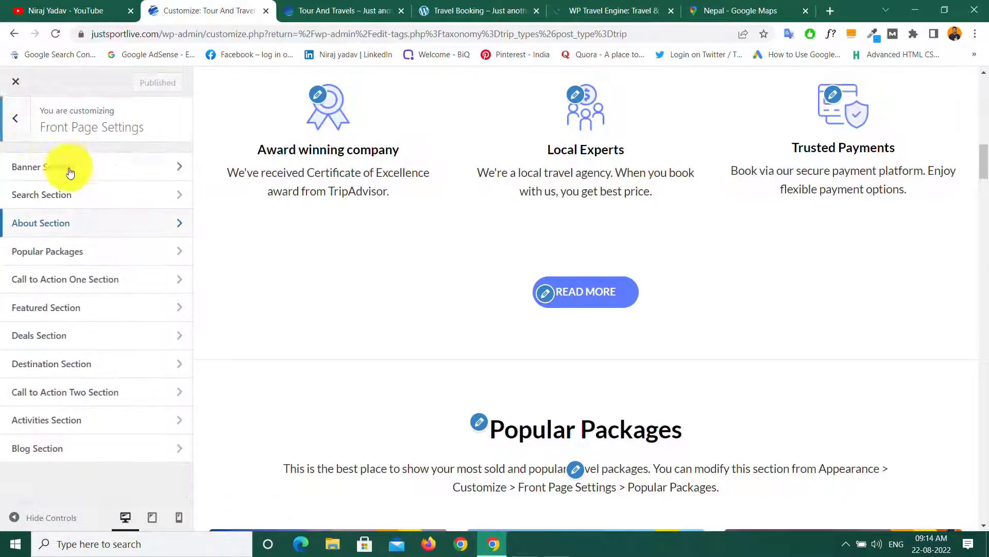
Step: Open Popular Packages, review its title and description, and expand the Popular Package One dropdown
click(119, 255)
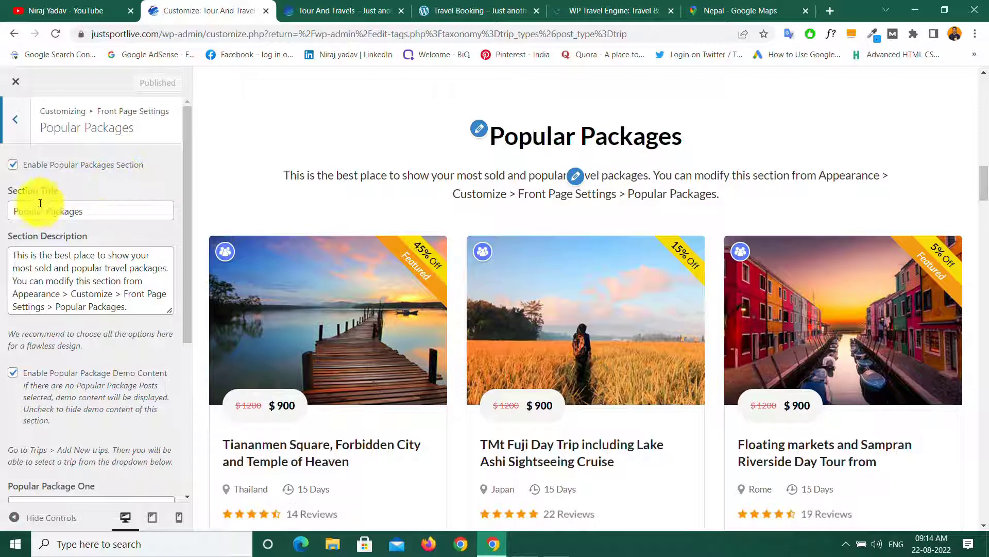
drag(166, 210, 11, 210)
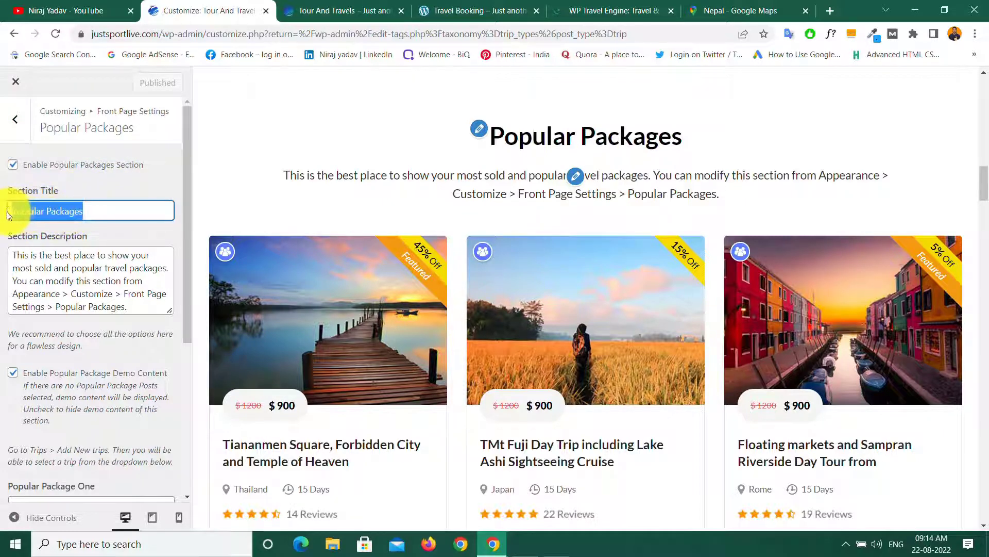
click(106, 212)
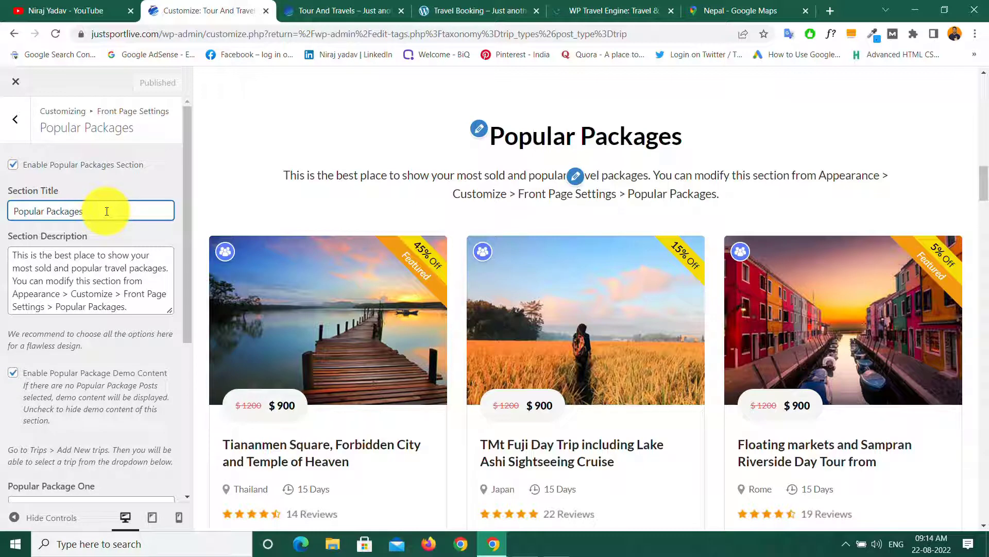
click(66, 280)
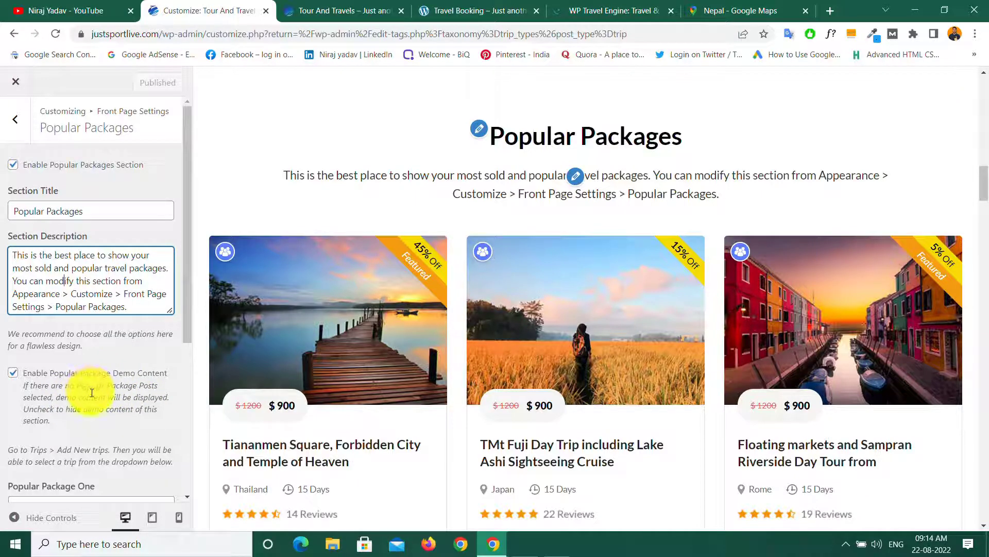
scroll(92, 393, down, 5)
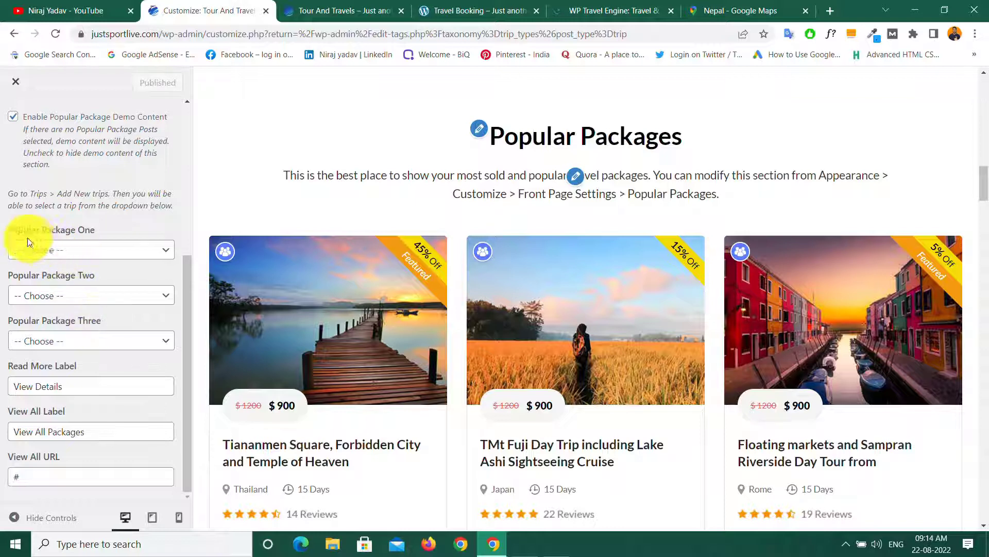
click(104, 252)
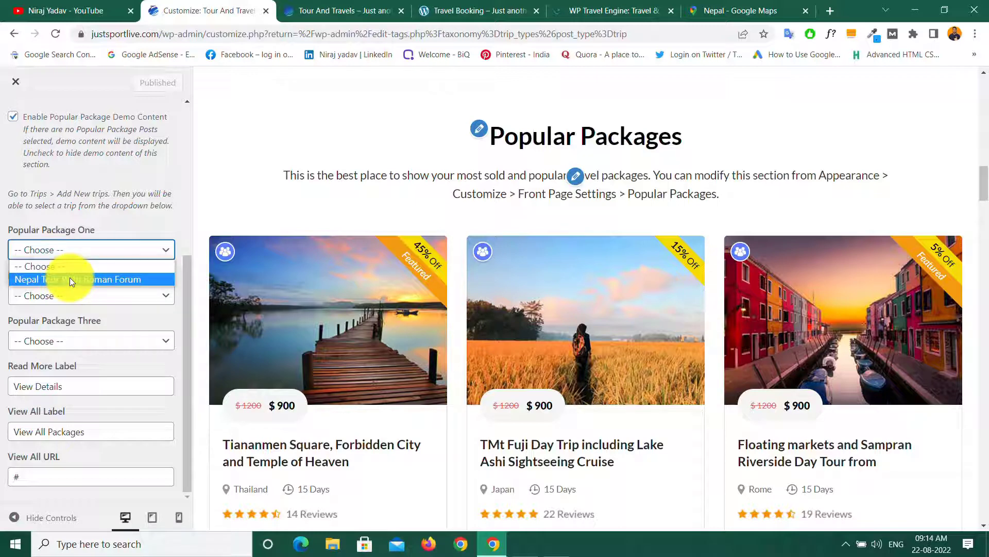
click(70, 279)
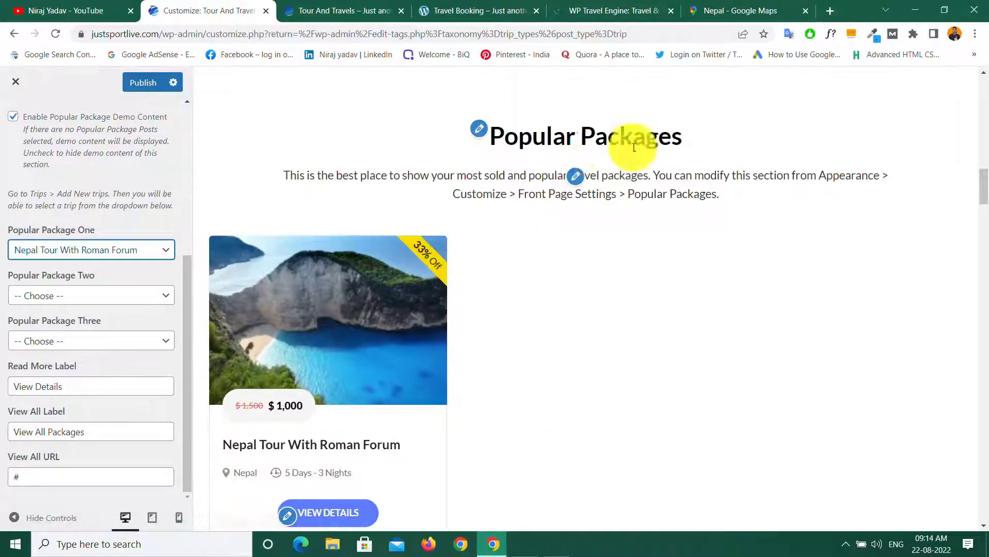
scroll(395, 295, down, 5)
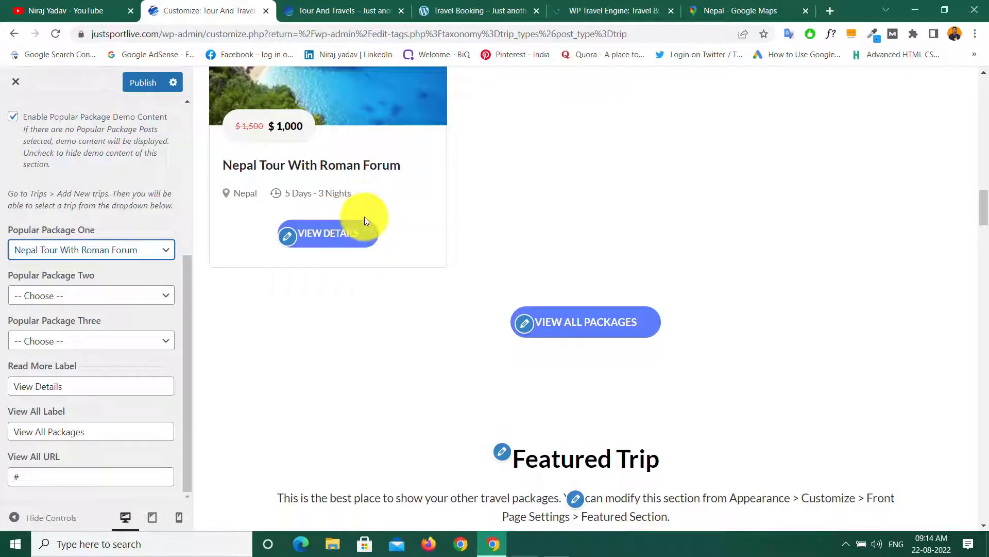
click(139, 295)
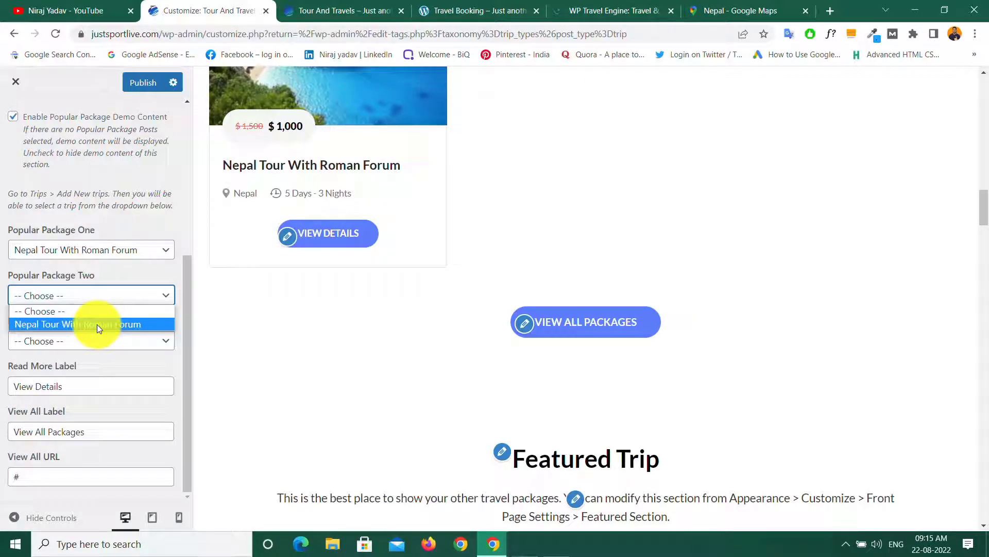
click(97, 323)
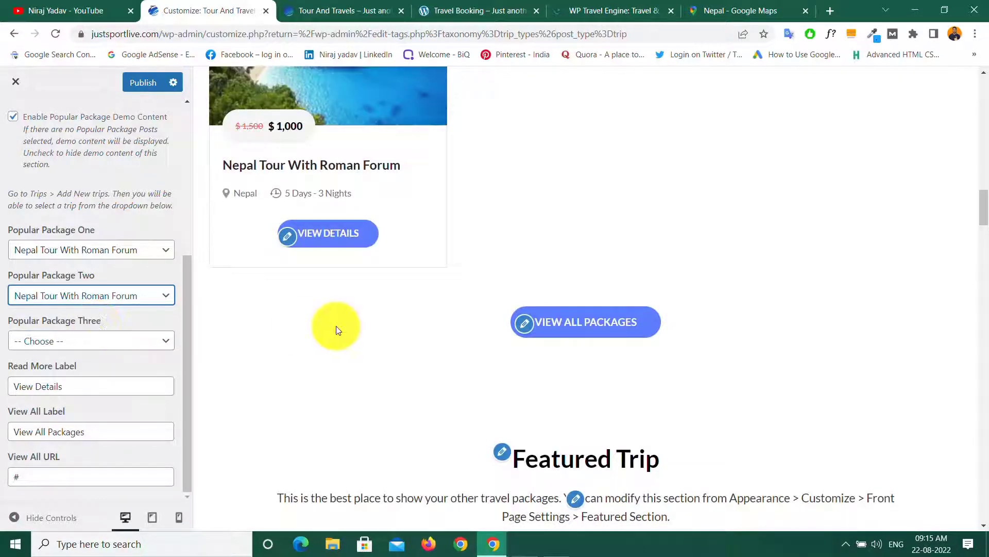
scroll(332, 330, up, 5)
scroll(338, 381, down, 5)
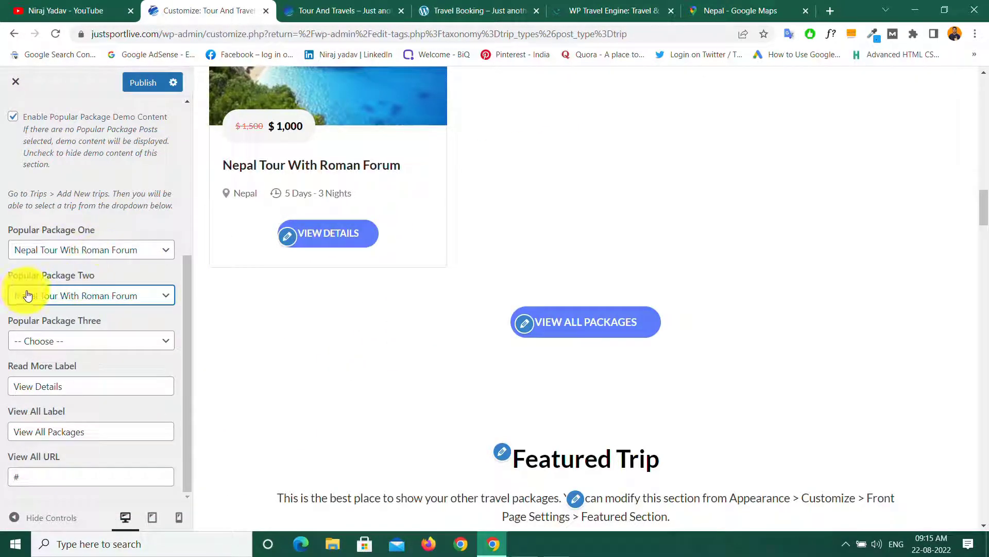
click(126, 340)
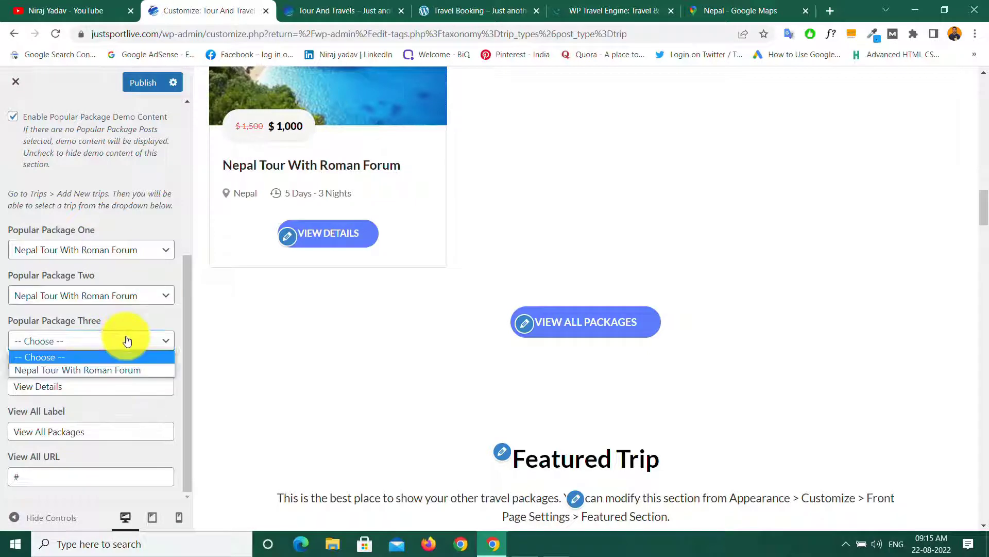
click(87, 370)
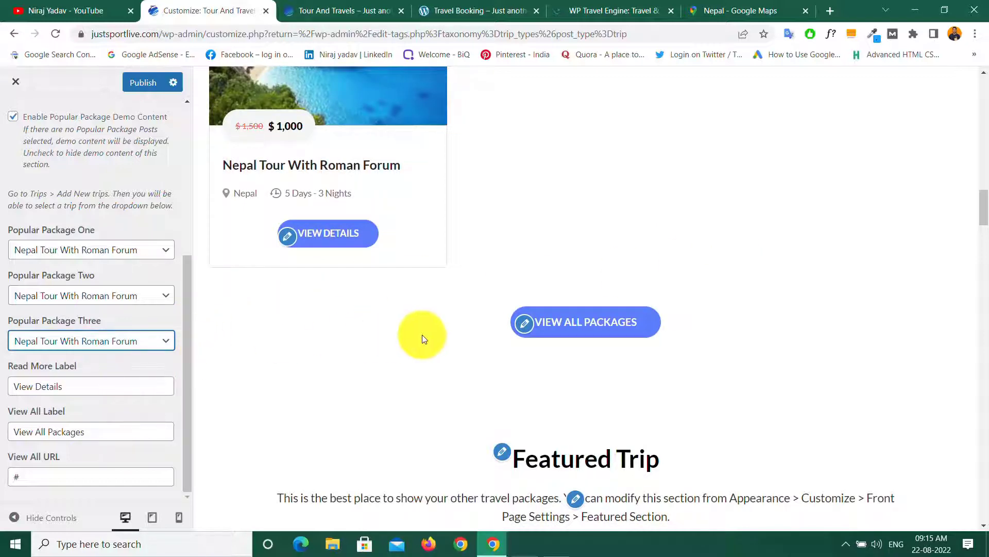
scroll(402, 337, up, 5)
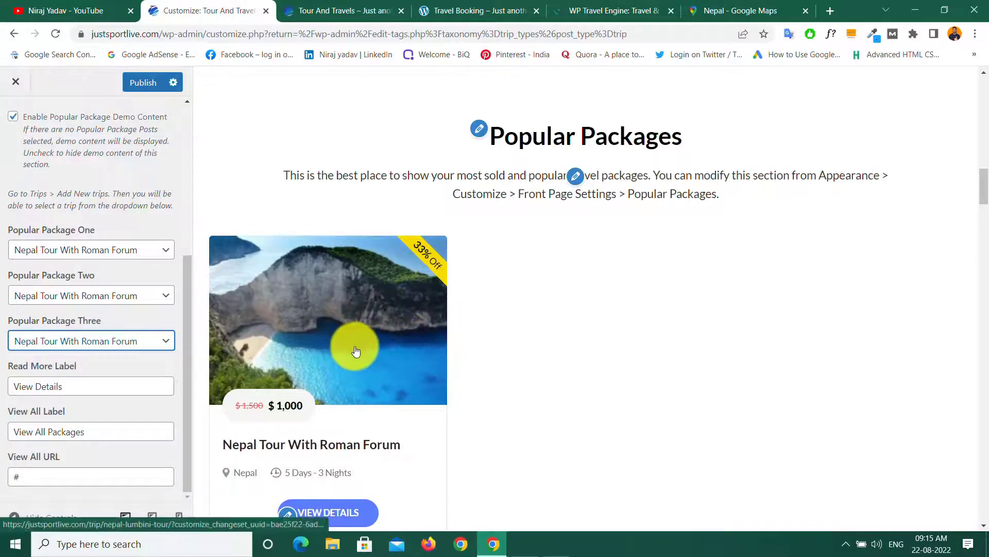
Step: Replace the '#' View All URL with the trip-search-result address copied from the site tab
scroll(361, 363, down, 5)
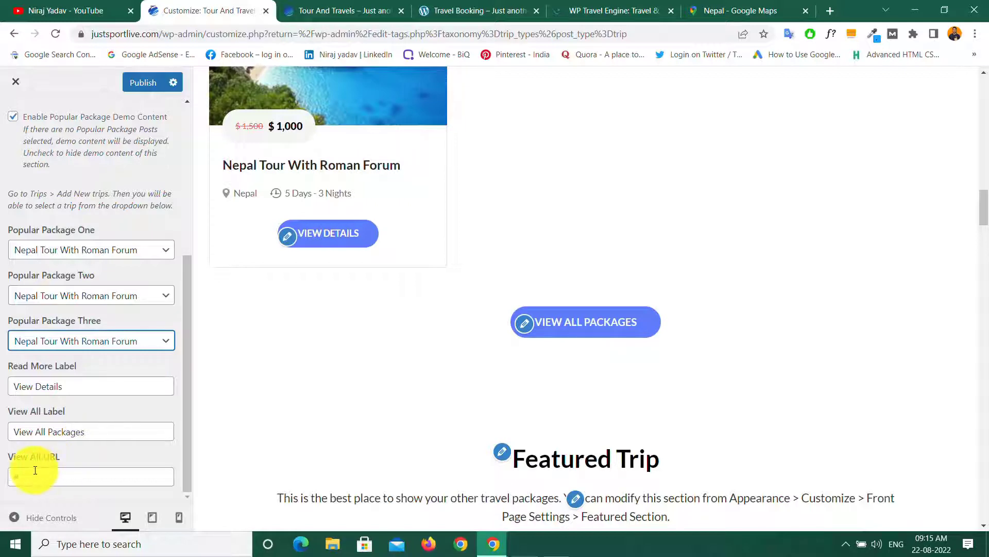
click(17, 475)
key(BackSpace)
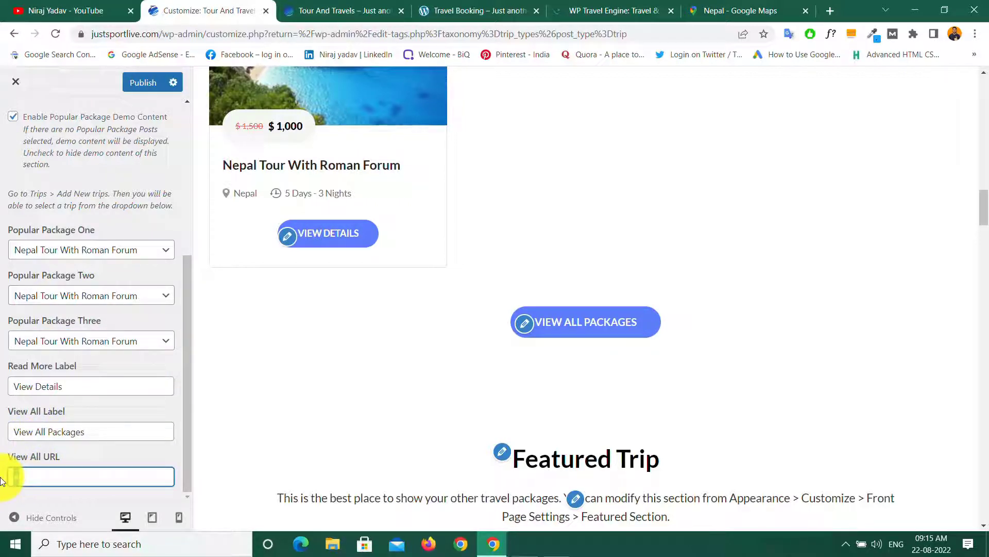
click(342, 10)
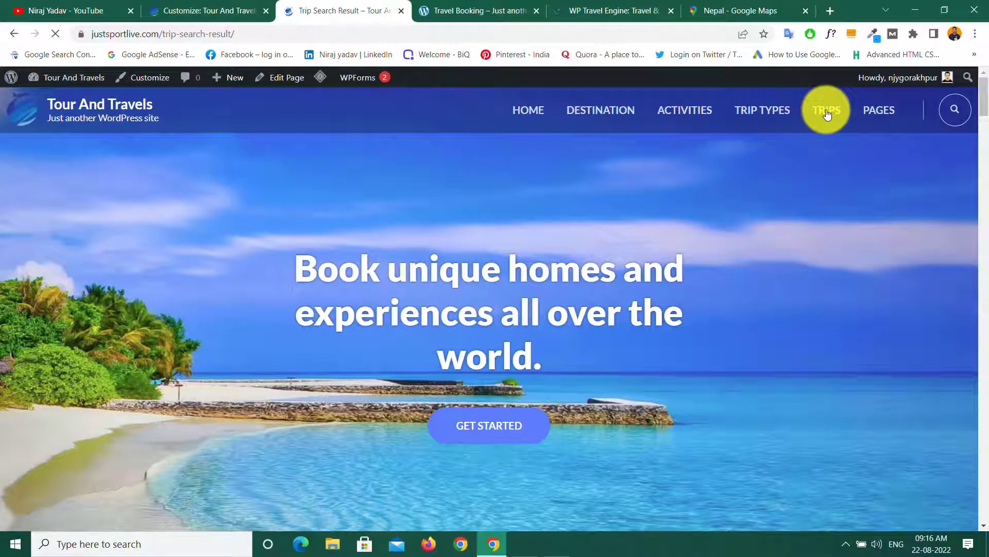
scroll(427, 438, down, 1)
scroll(424, 438, up, 1)
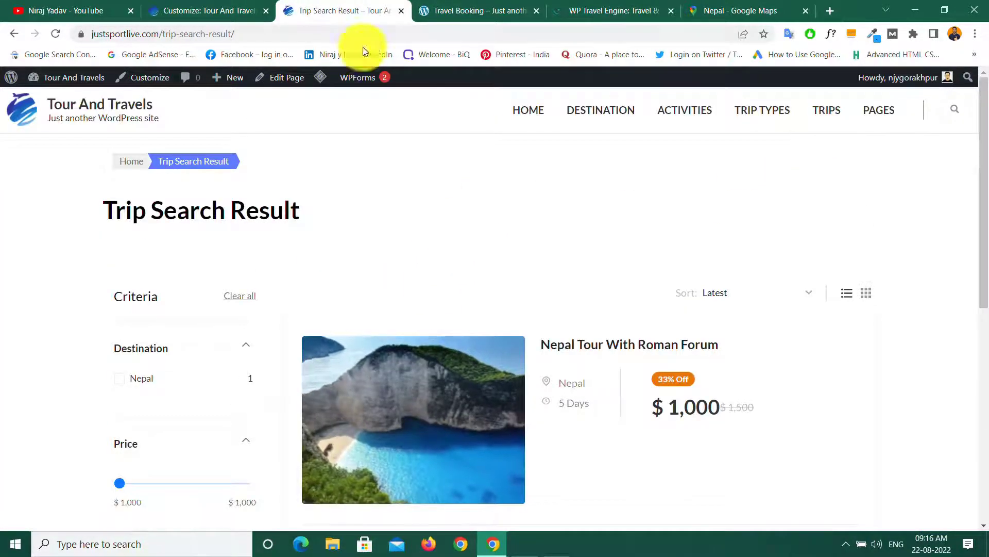
click(194, 31)
right_click(193, 30)
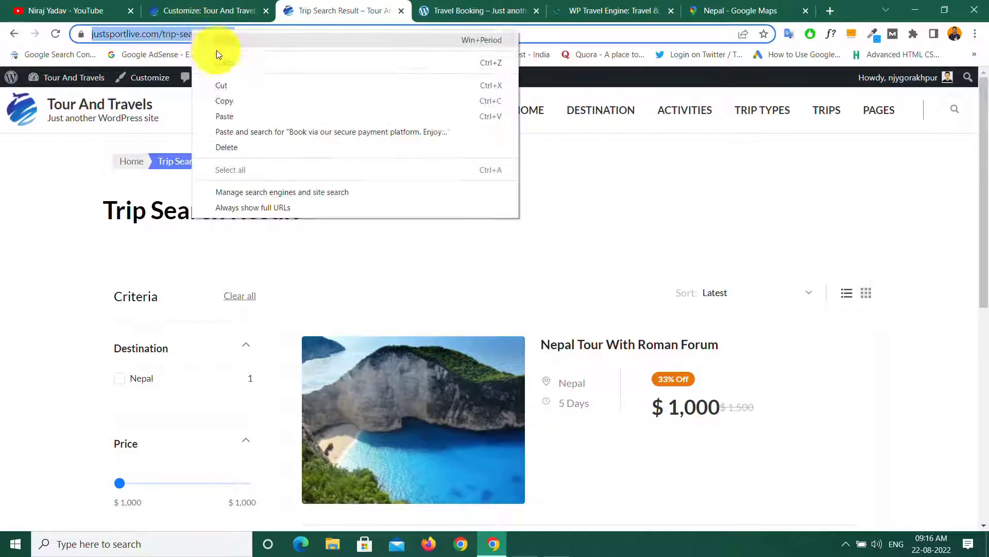
click(224, 100)
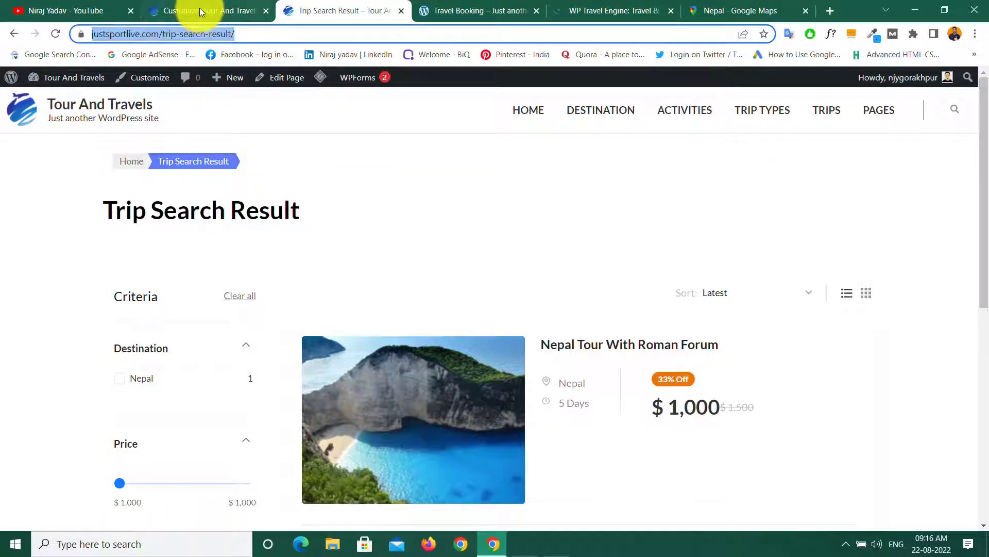
click(199, 8)
right_click(27, 476)
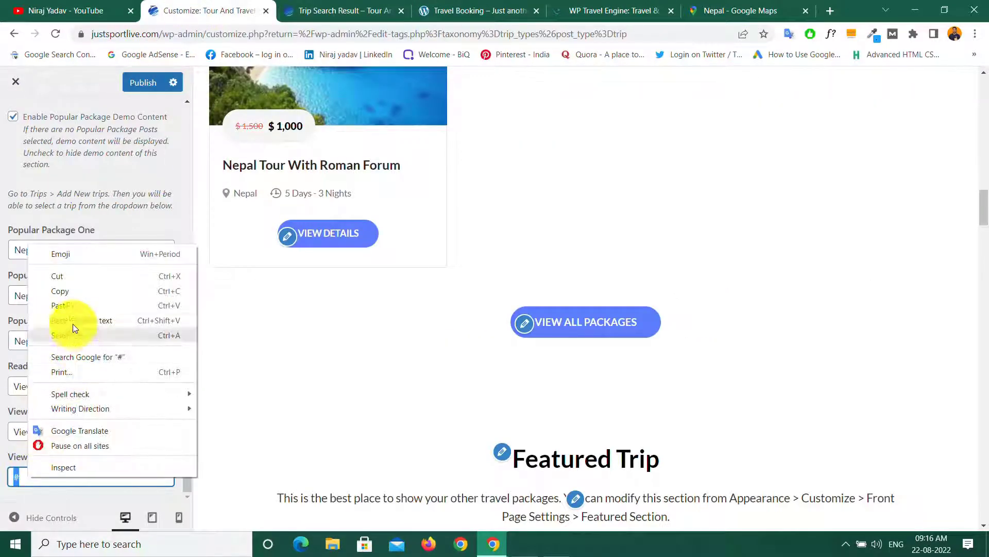
click(66, 306)
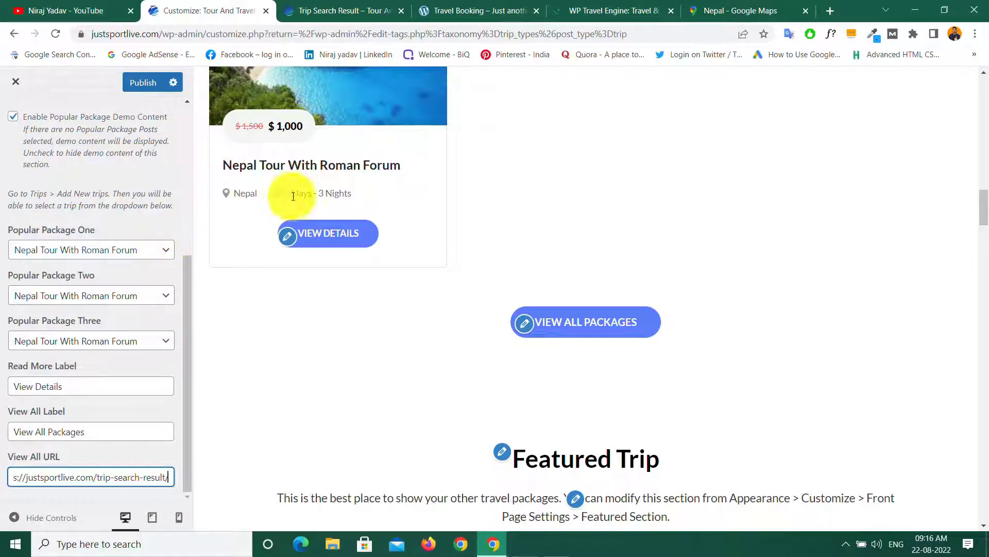
scroll(500, 234, up, 5)
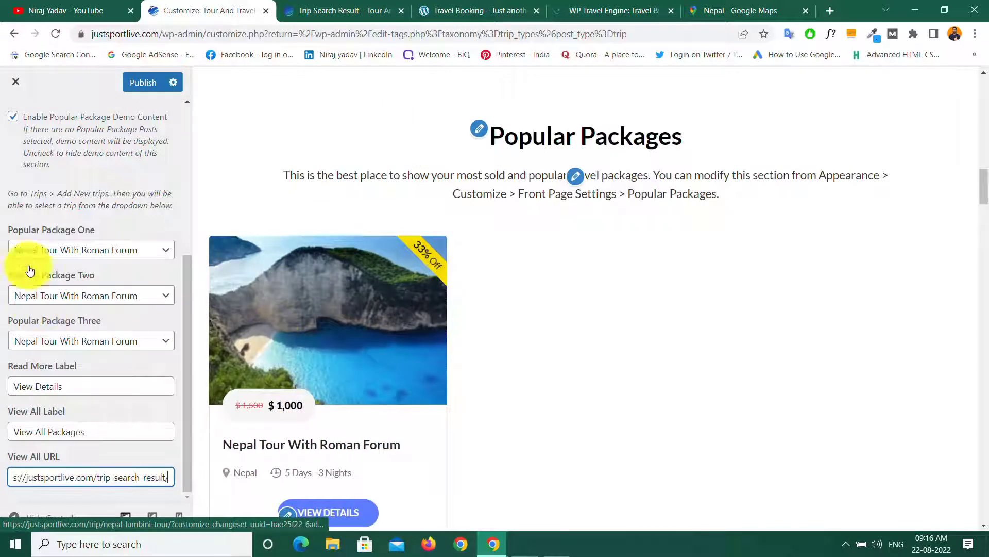
Step: Set Popular Package One, Two and Three to '-- Choose --' and publish
click(163, 253)
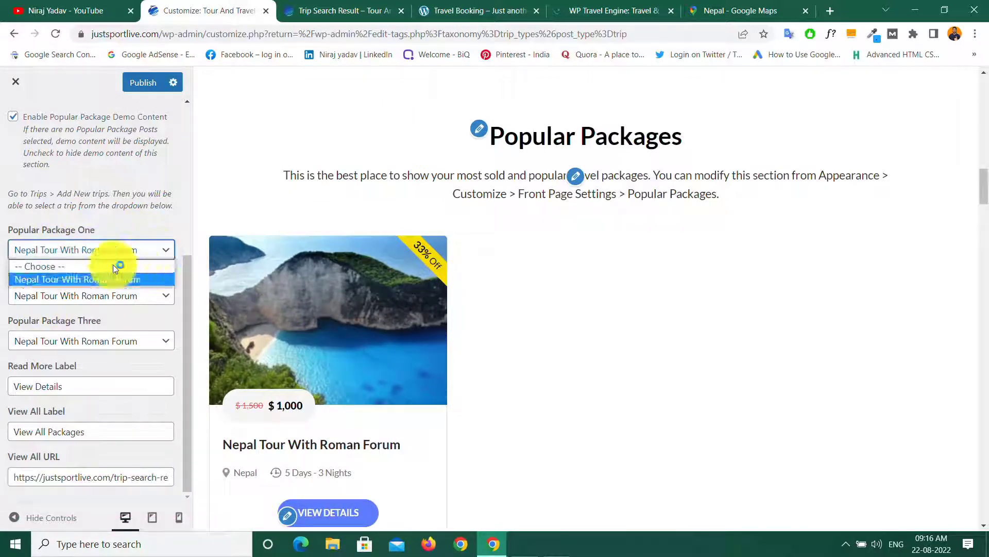
click(66, 266)
click(157, 298)
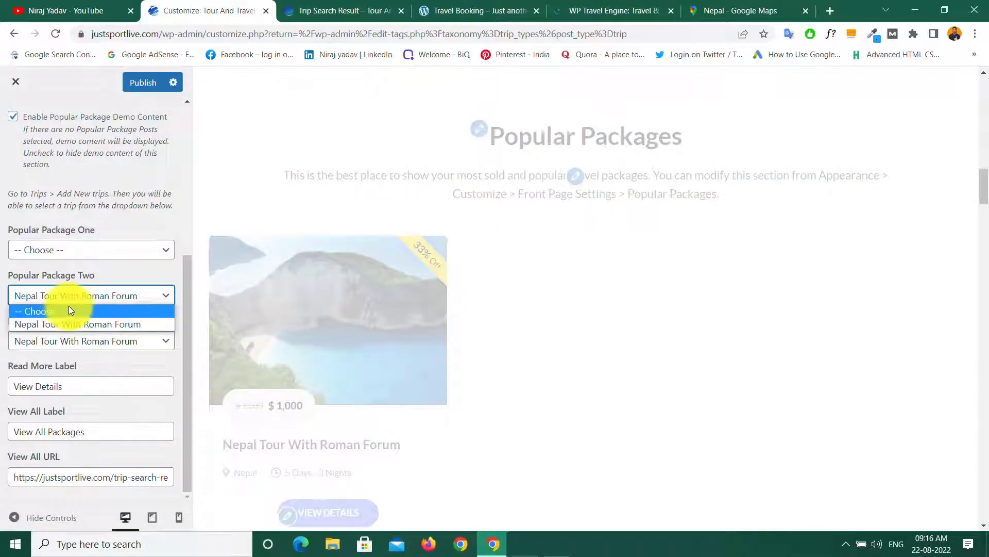
click(66, 306)
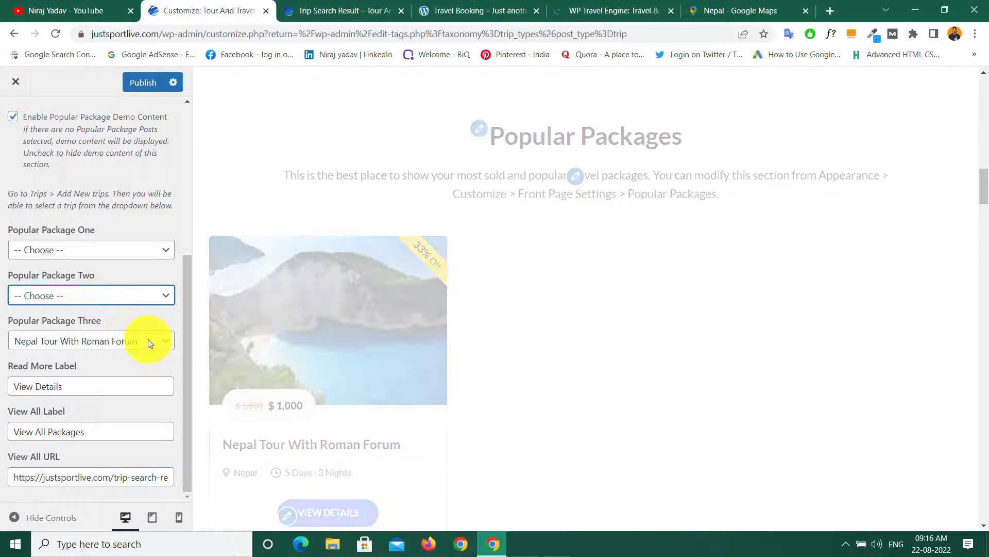
click(98, 342)
click(62, 357)
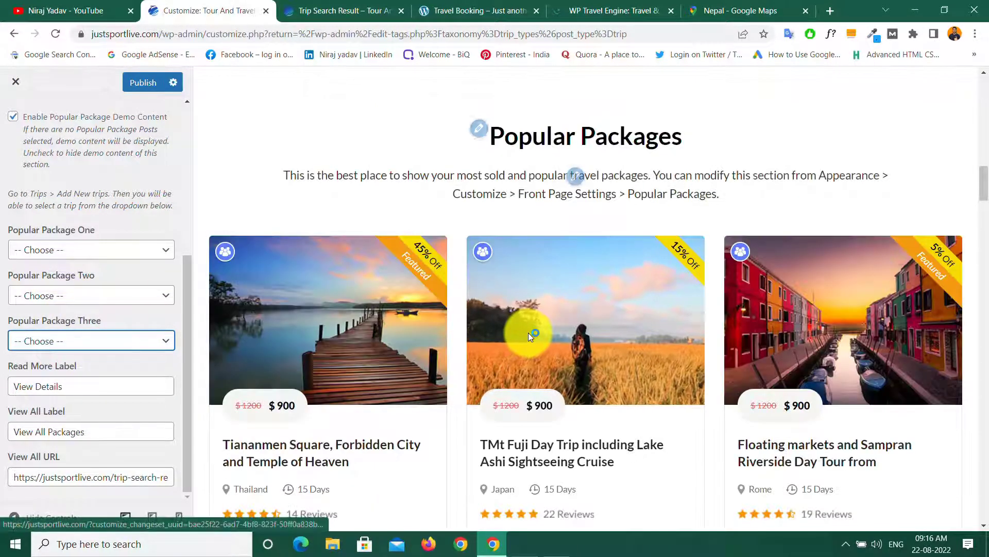
scroll(528, 332, down, 5)
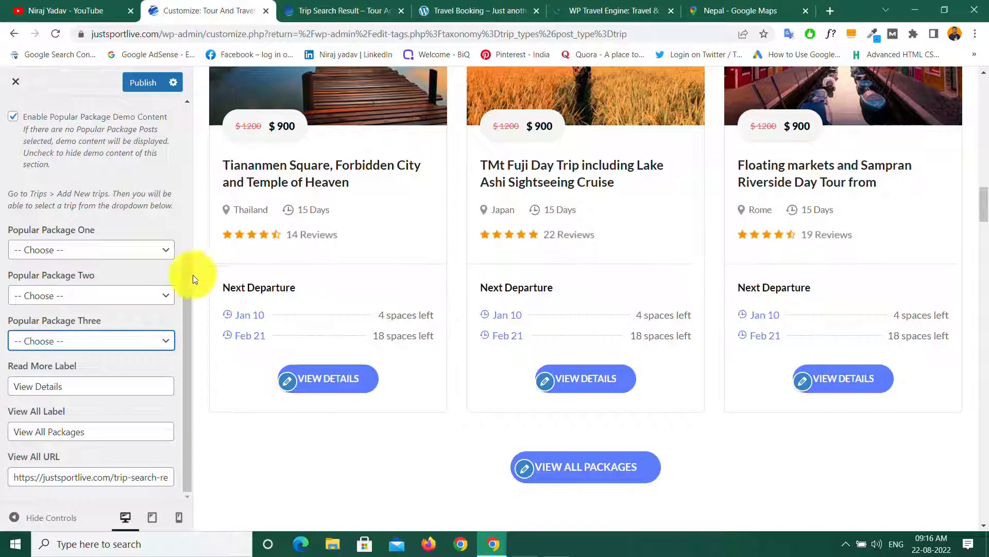
scroll(557, 289, up, 5)
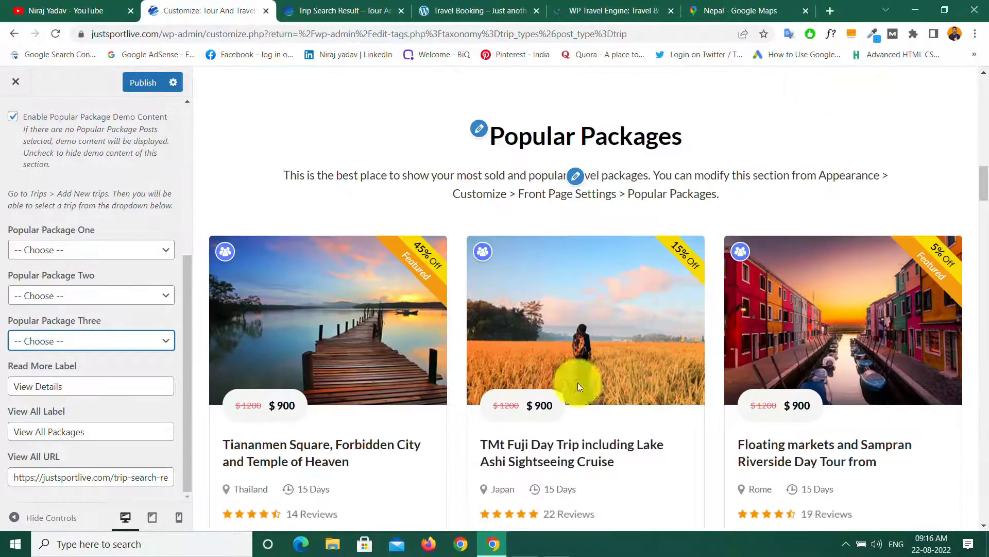
click(138, 83)
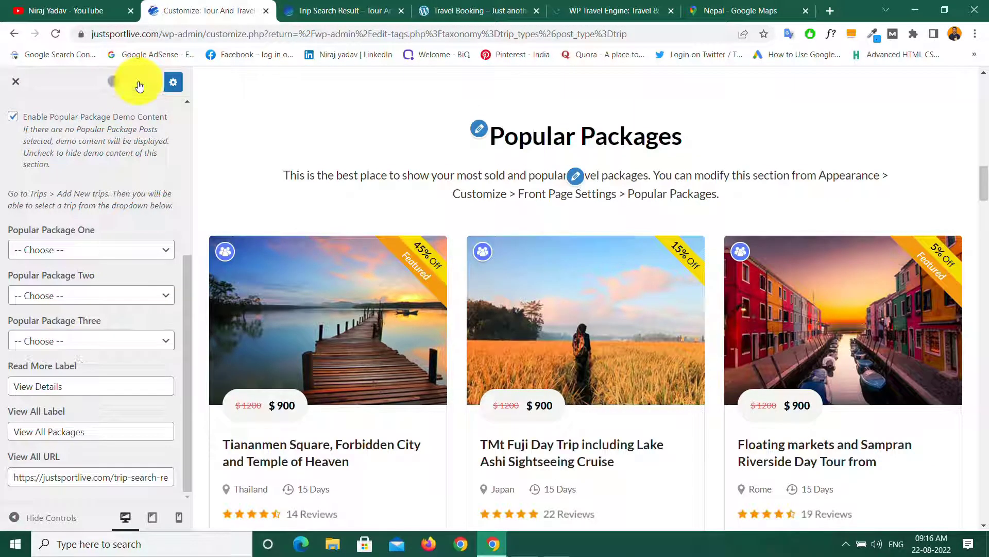
Step: Open Call to Action One Section, compare it with the demo site's CTA, and show addable widgets
scroll(52, 155, up, 5)
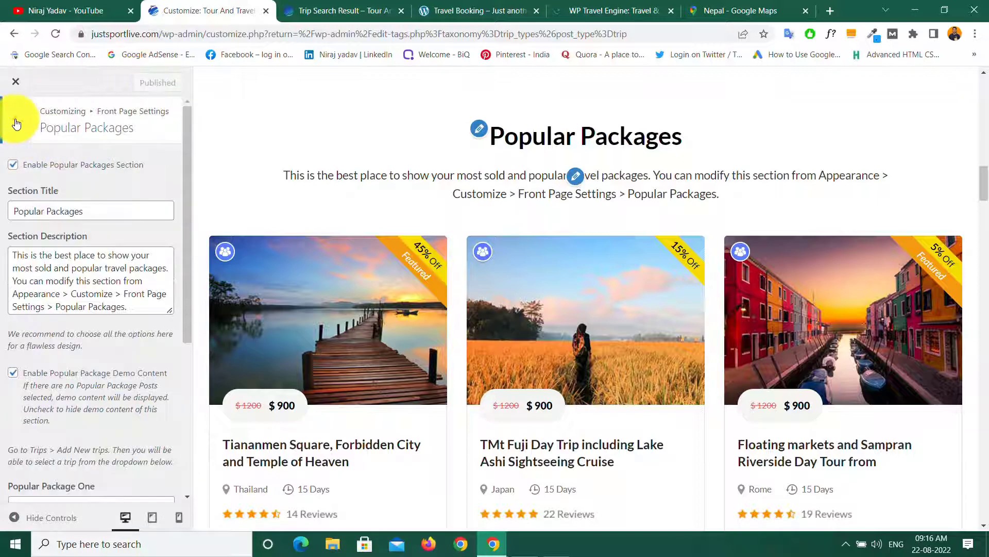
click(16, 119)
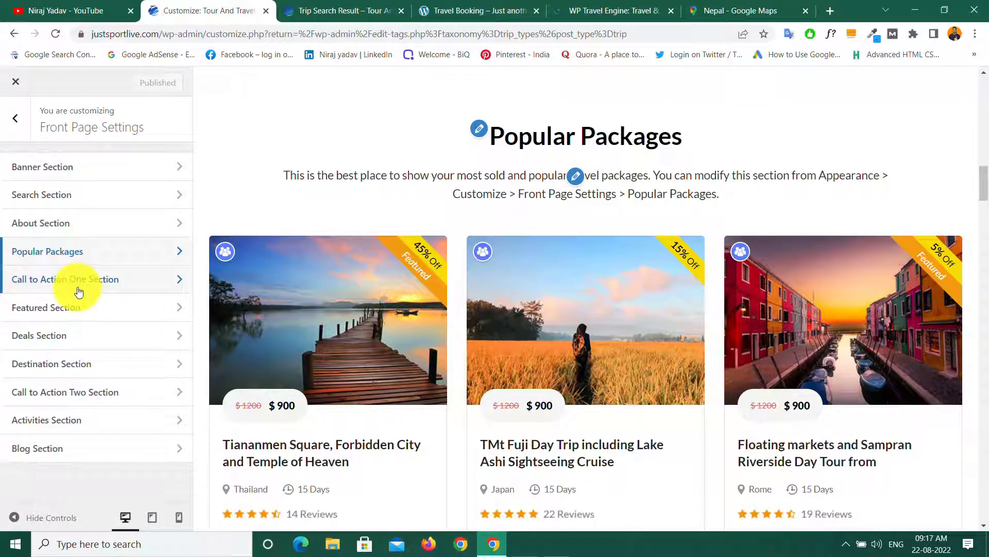
click(105, 285)
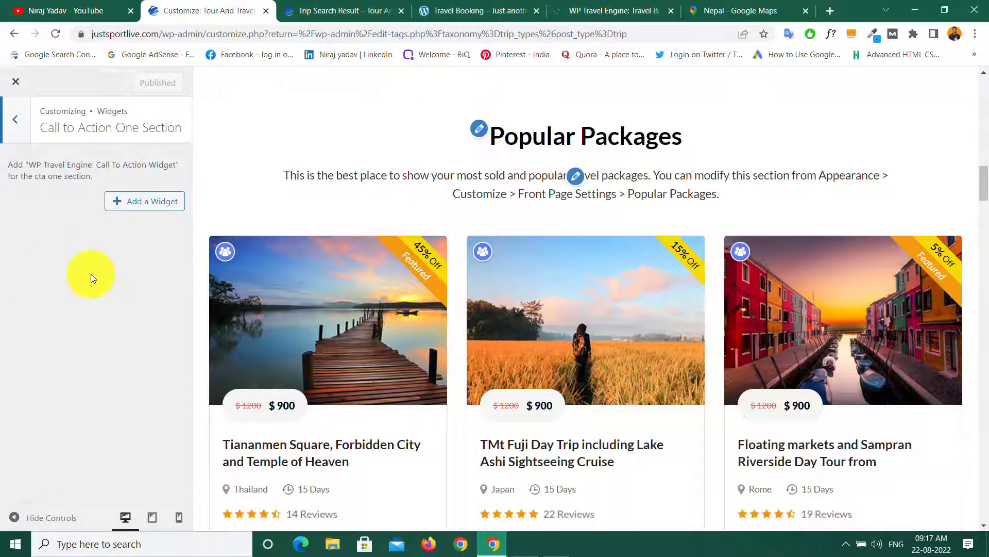
click(328, 10)
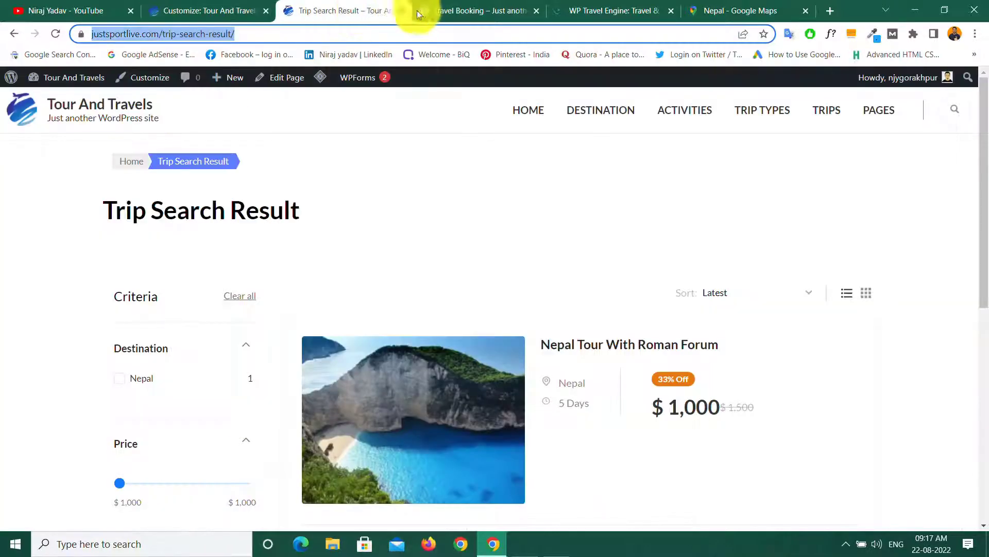
click(450, 10)
scroll(353, 247, down, 15)
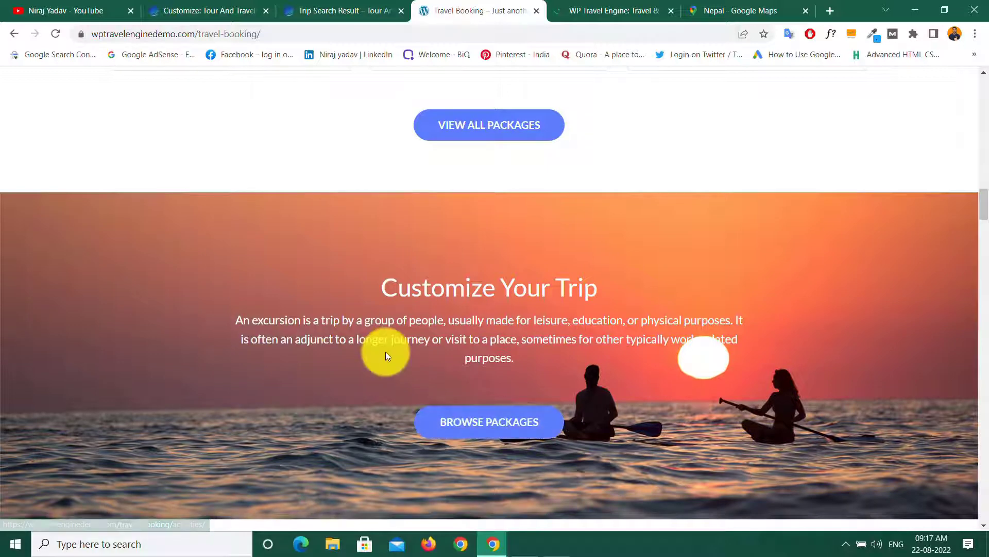
scroll(385, 351, down, 5)
scroll(438, 201, up, 5)
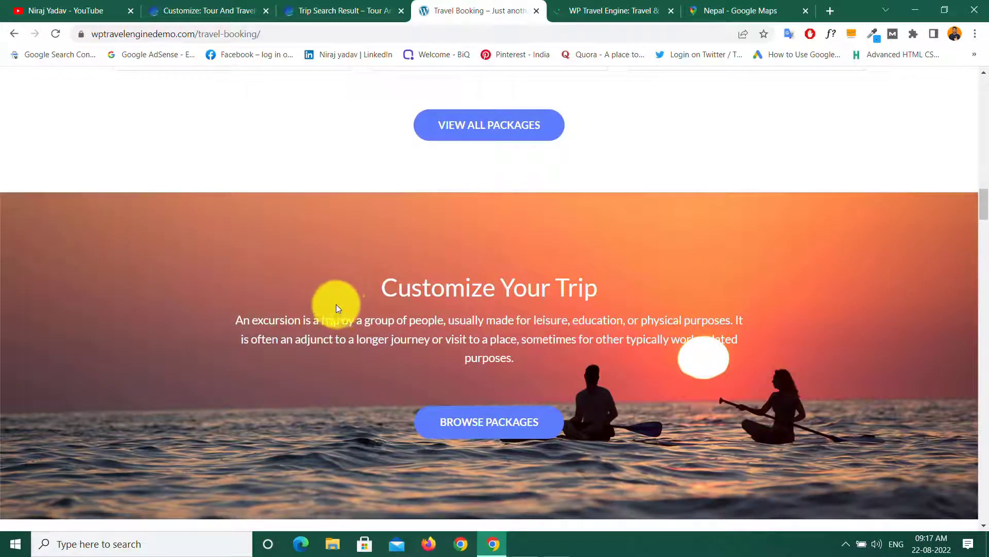
click(182, 7)
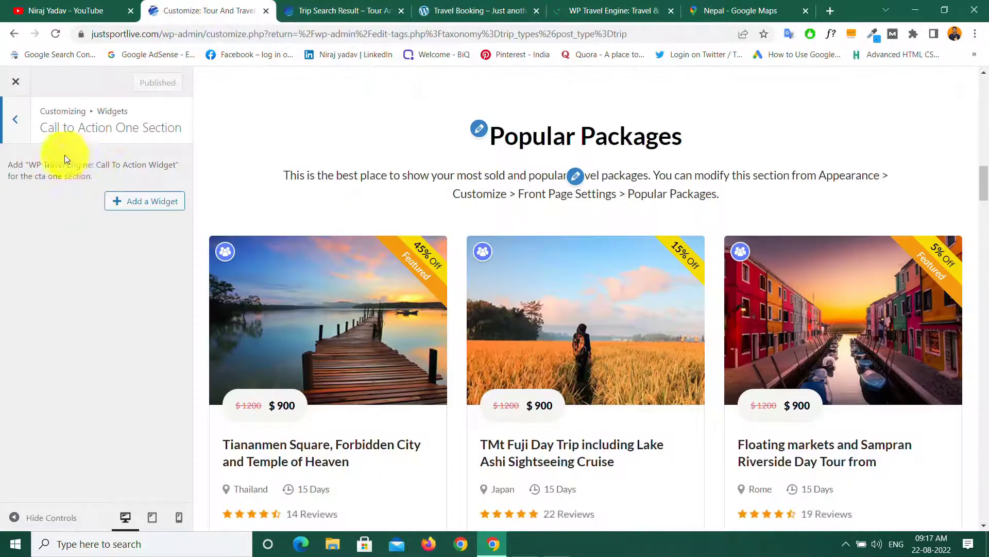
click(154, 207)
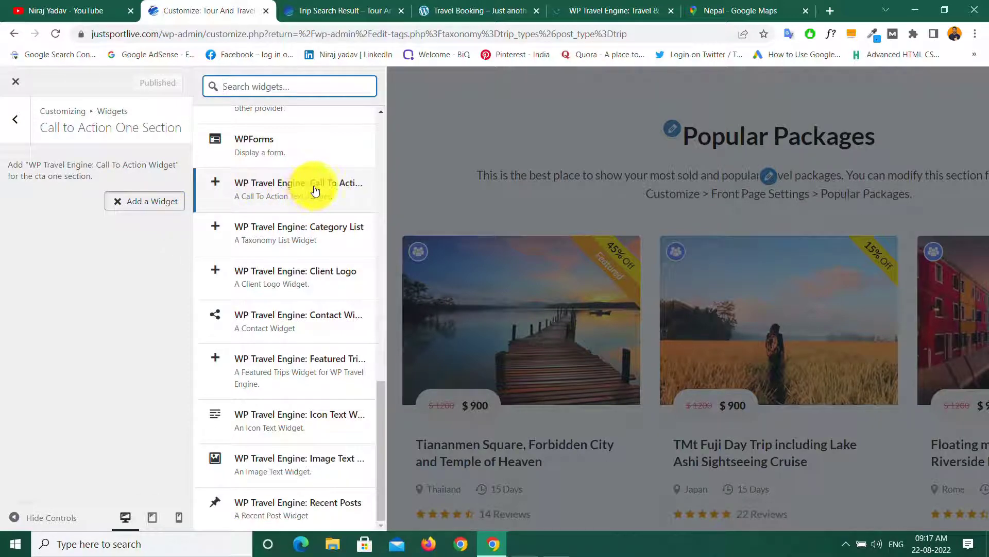
Step: Add a Call To Action widget titled 'Customize Your Trip', copied from the demo page
click(295, 193)
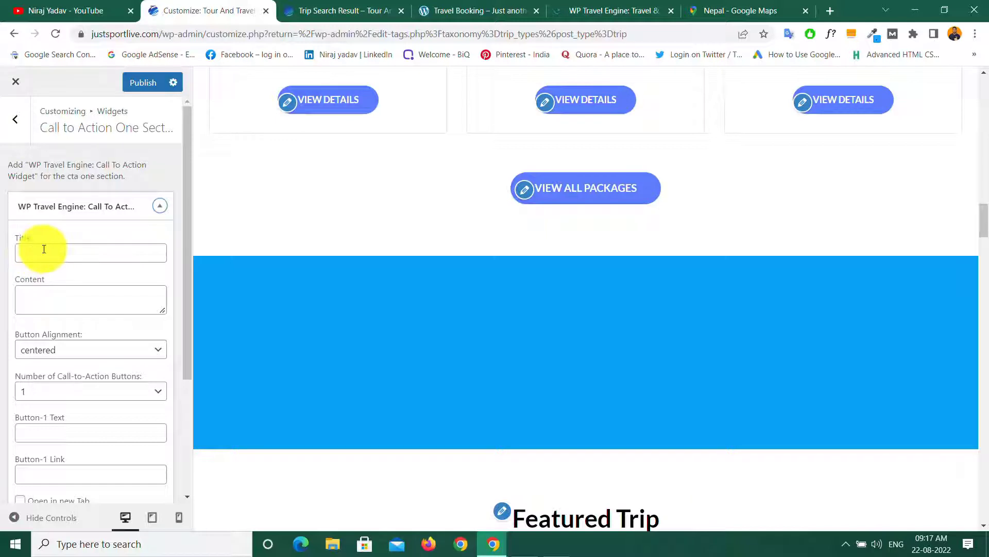
click(456, 9)
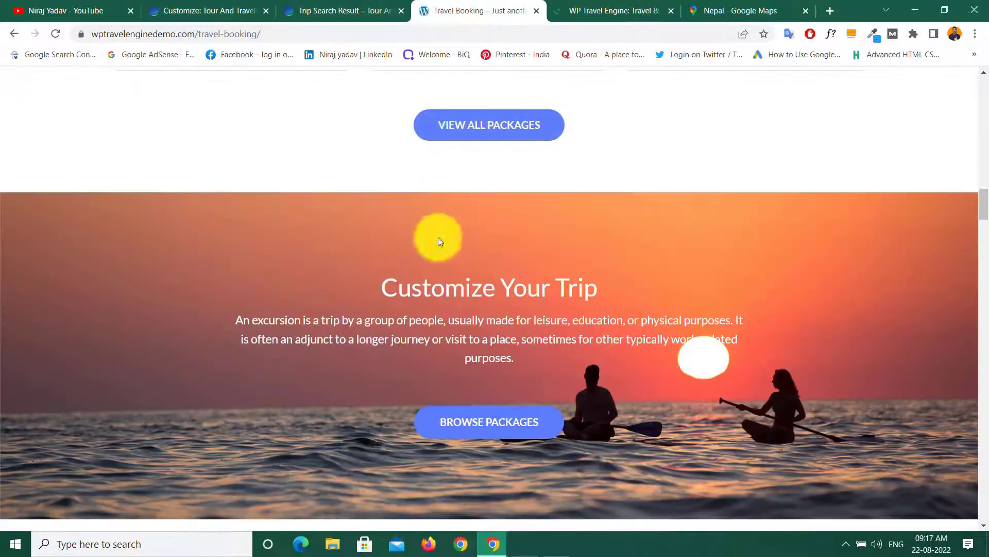
drag(389, 291, 597, 292)
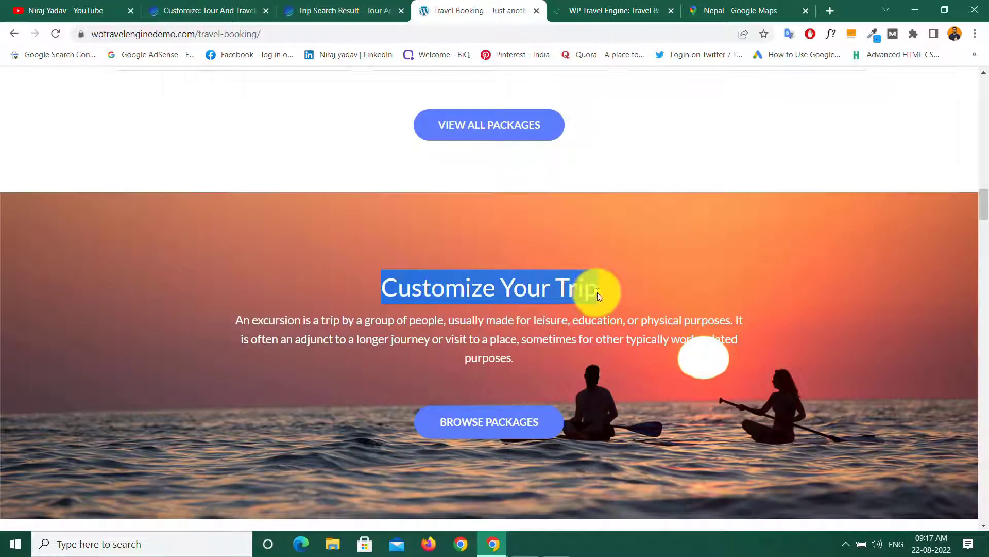
right_click(544, 291)
click(582, 300)
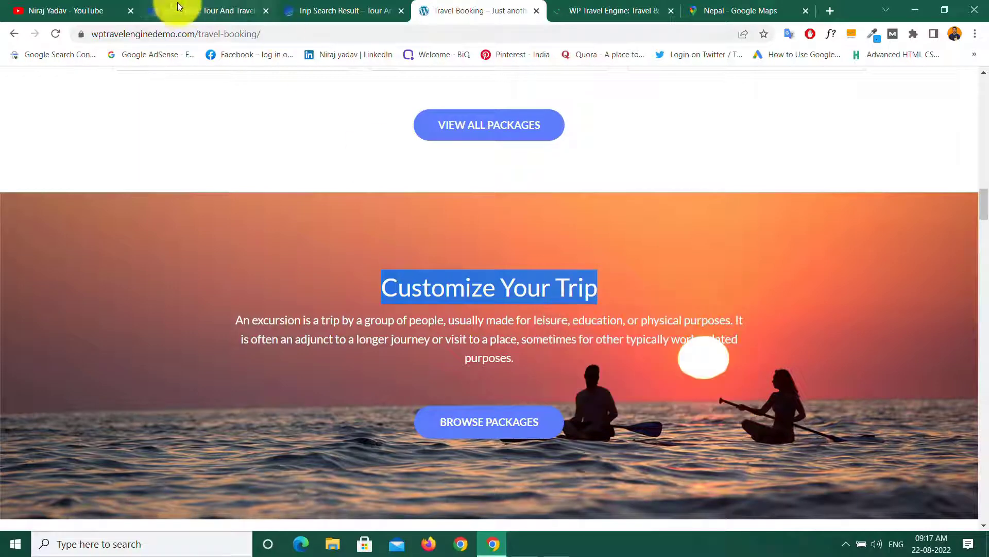
click(171, 8)
right_click(45, 253)
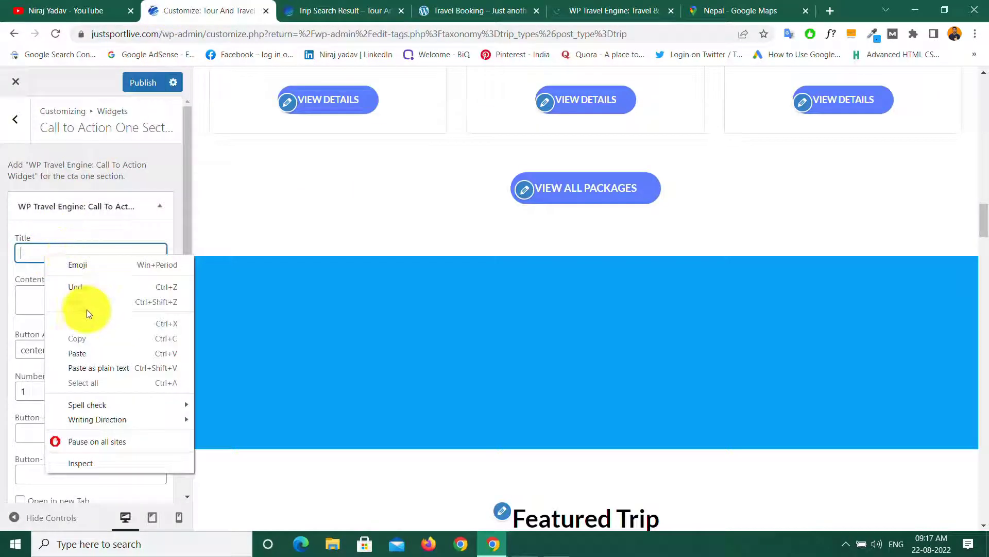
click(73, 352)
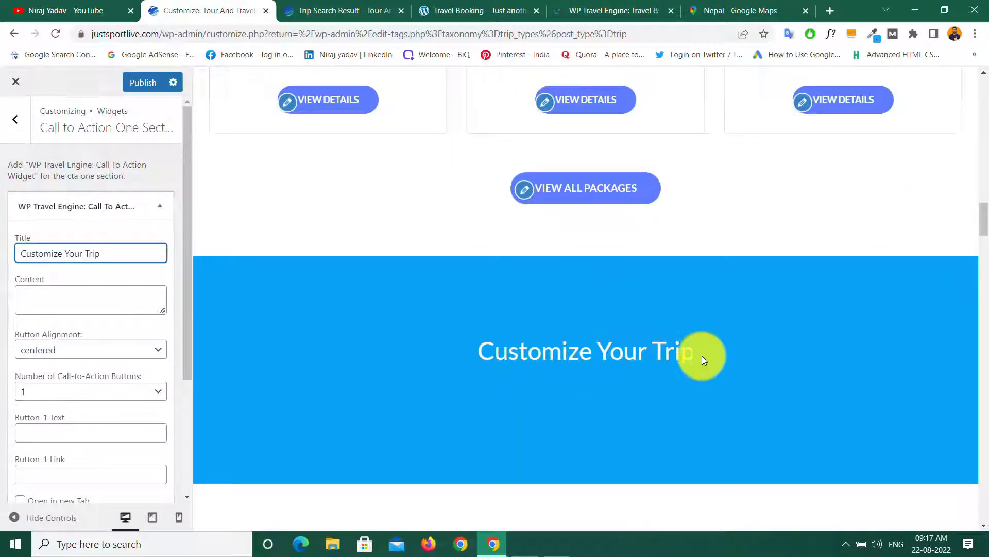
Step: Copy the demo's Customize Your Trip excursion paragraph into the widget's Content field
click(32, 294)
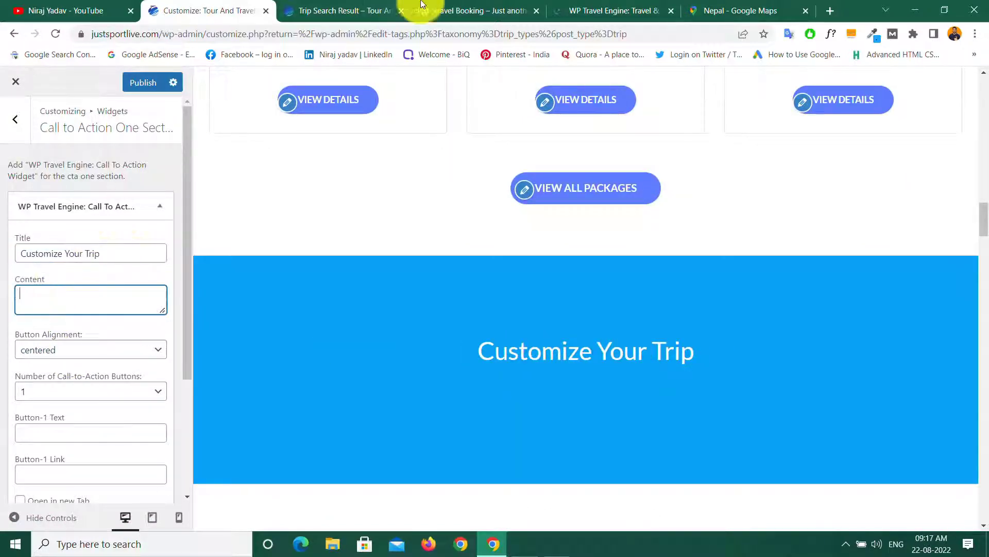
click(481, 9)
drag(234, 319, 690, 363)
right_click(601, 338)
click(636, 346)
click(182, 10)
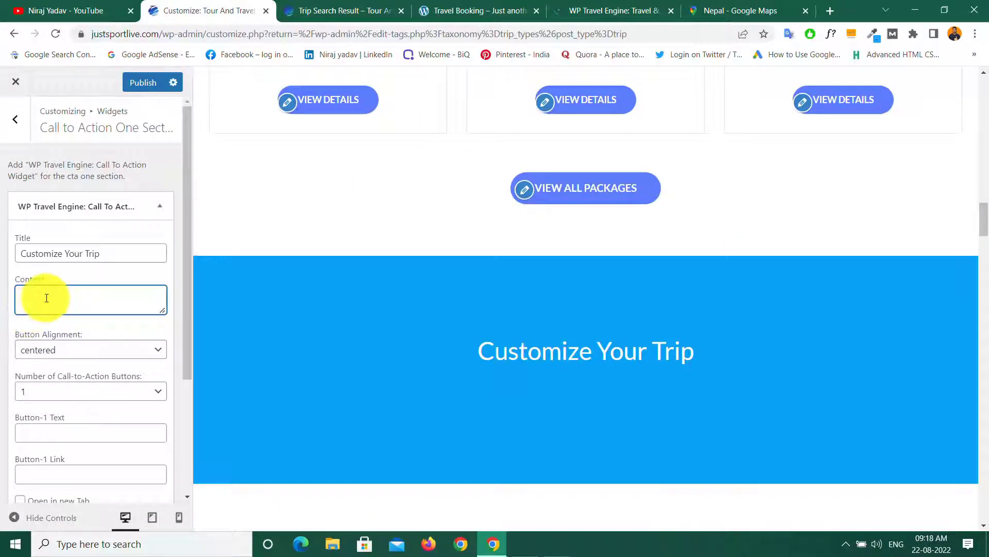
right_click(45, 297)
click(83, 395)
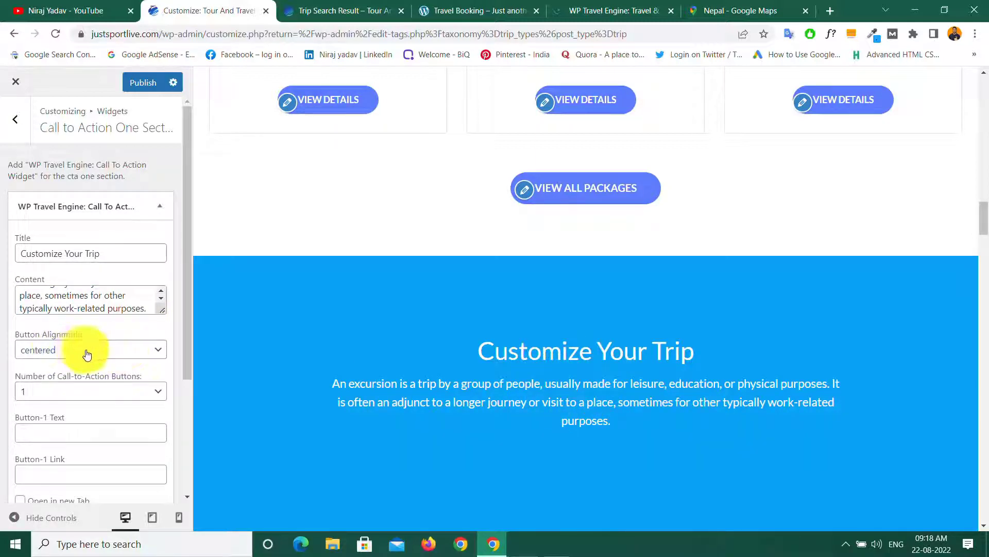
scroll(466, 424, down, 5)
scroll(466, 423, up, 5)
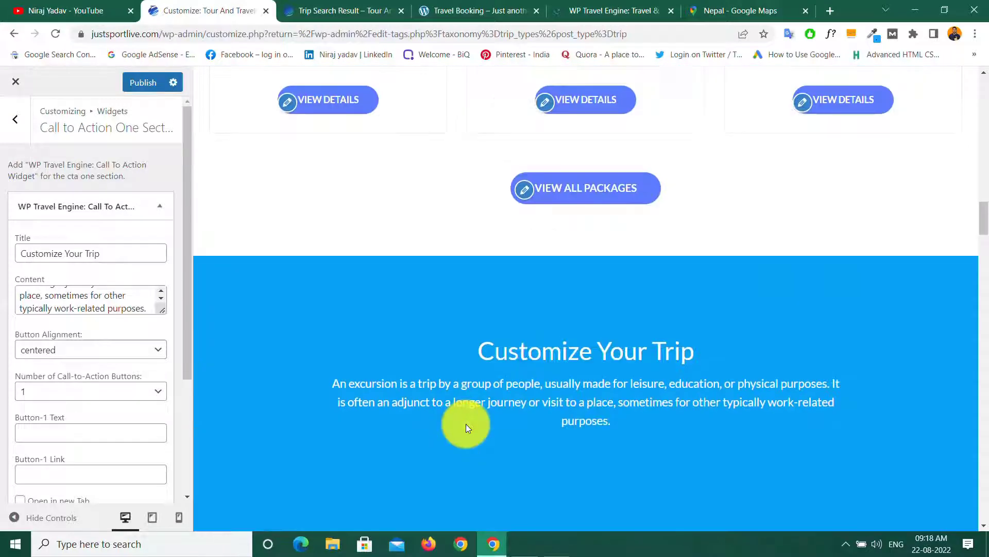
click(419, 6)
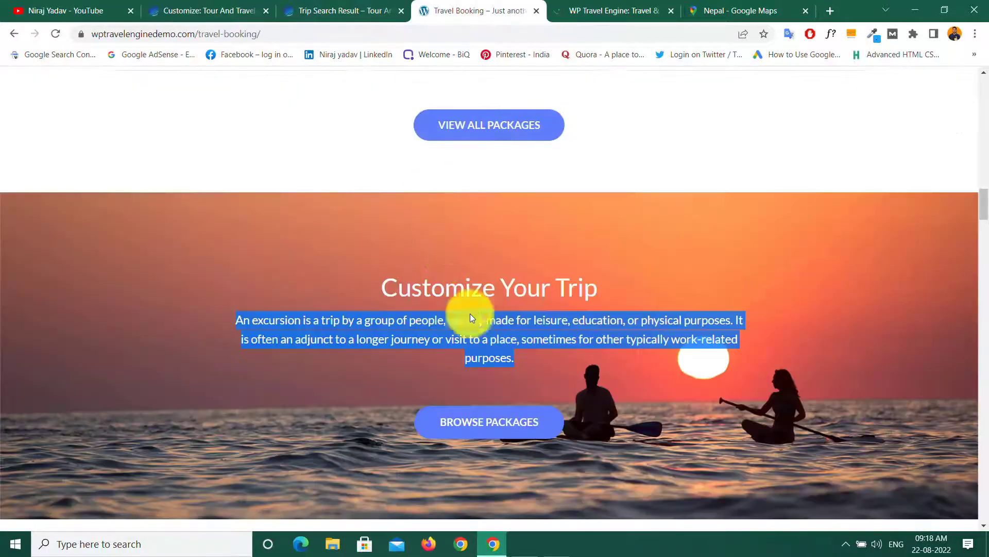
click(376, 400)
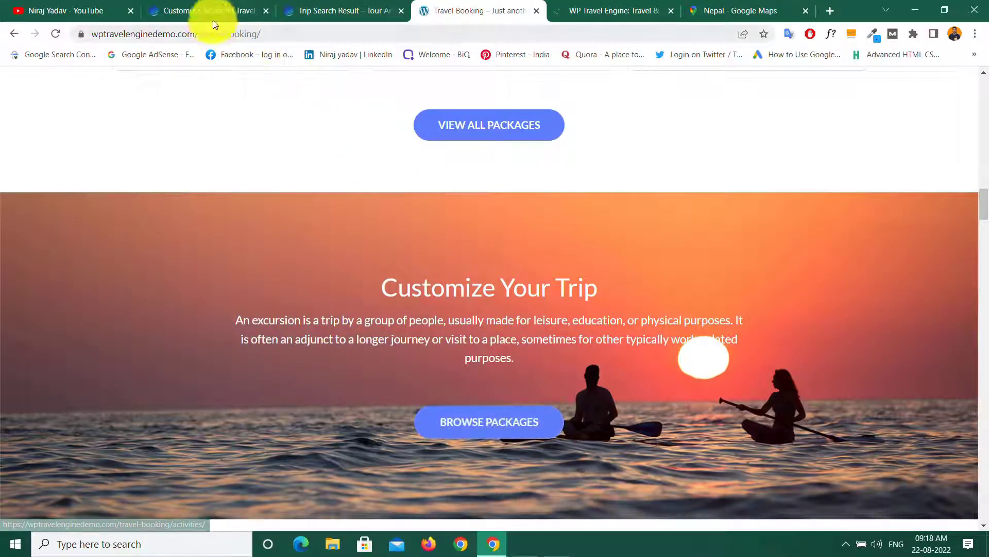
Step: Set Button-1 Text to 'Browse Packages' and its link to the trip-search-result URL
click(185, 10)
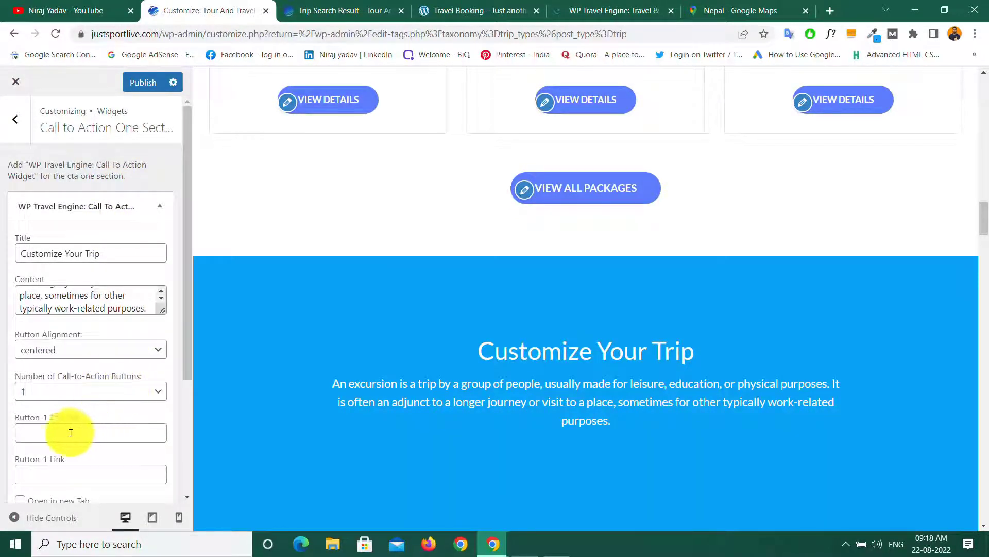
click(54, 433)
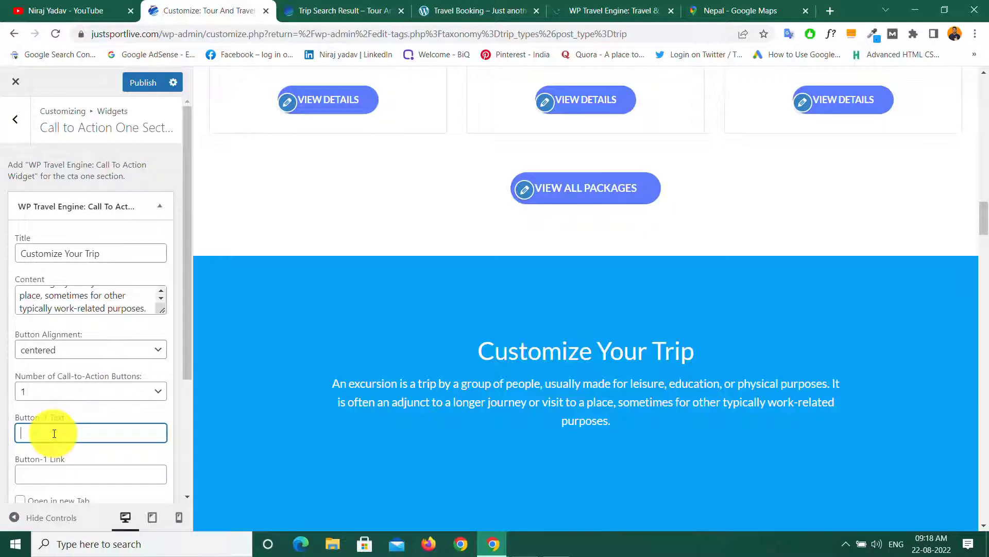
text(Brows)
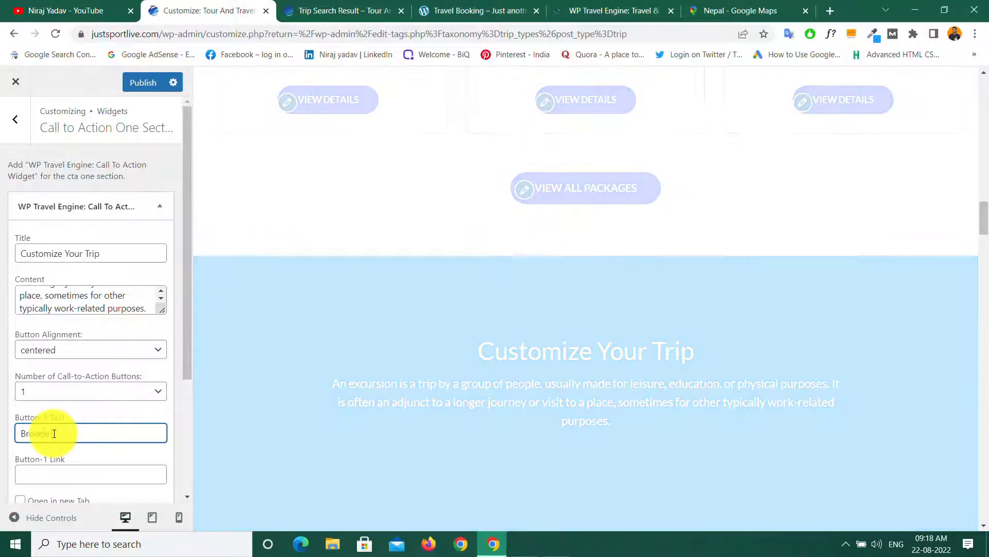
text(e Packages)
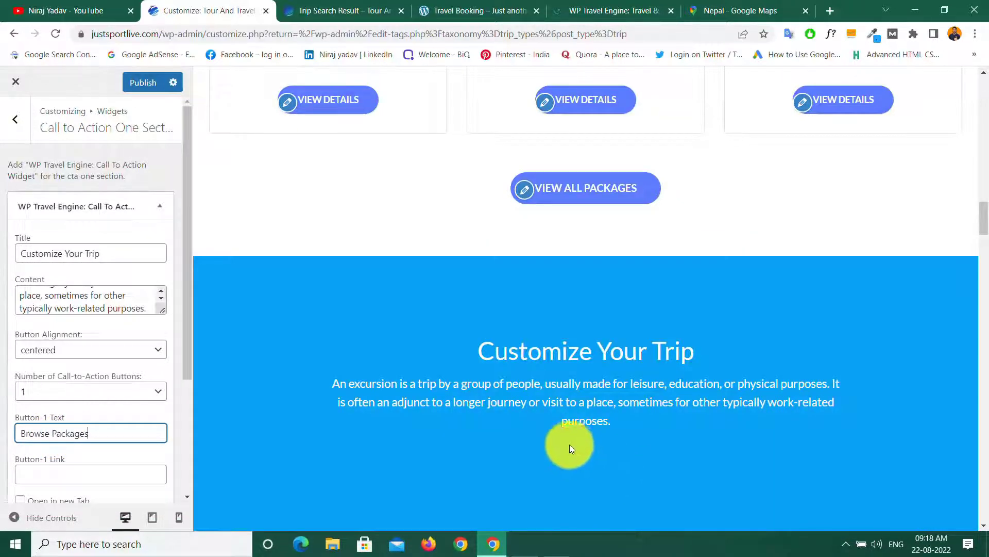
click(50, 475)
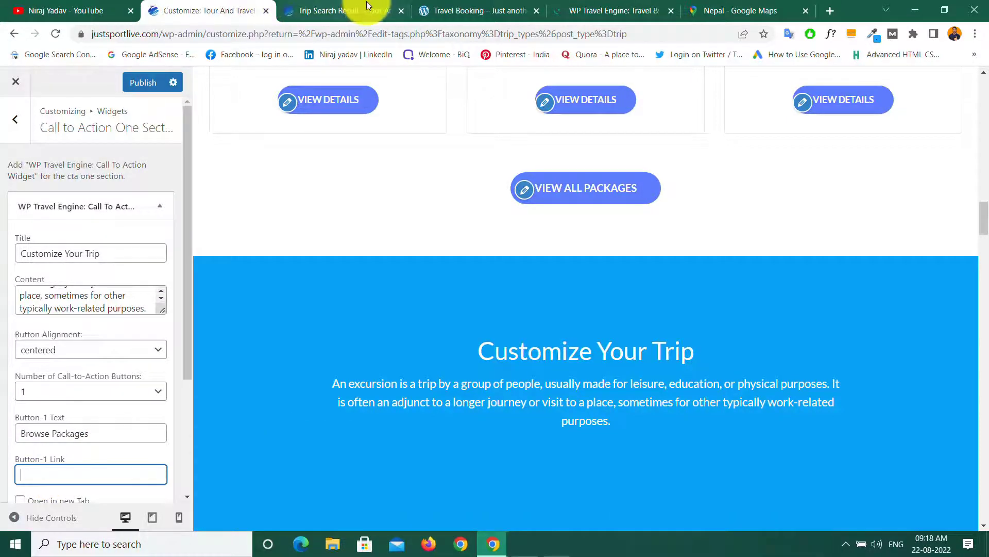
click(337, 6)
click(225, 33)
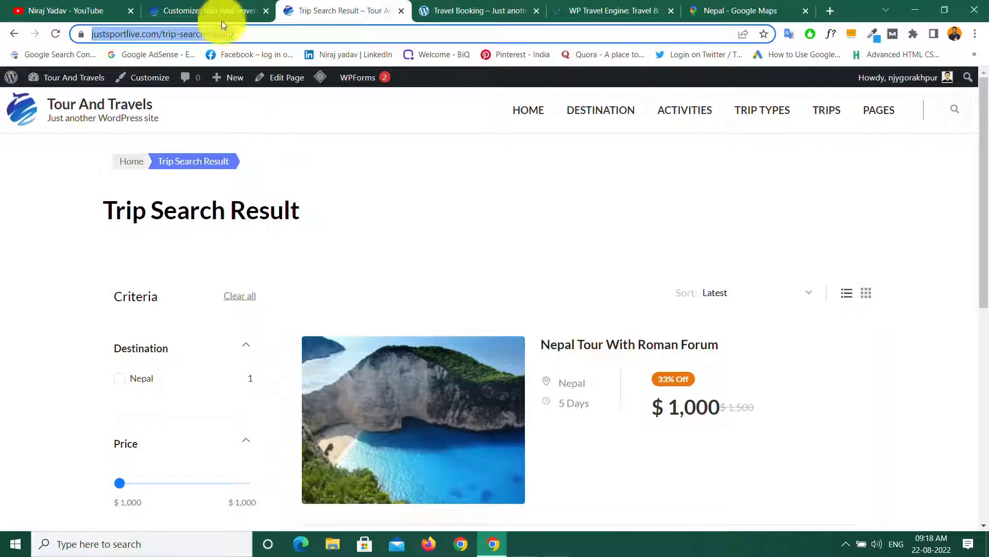
click(257, 34)
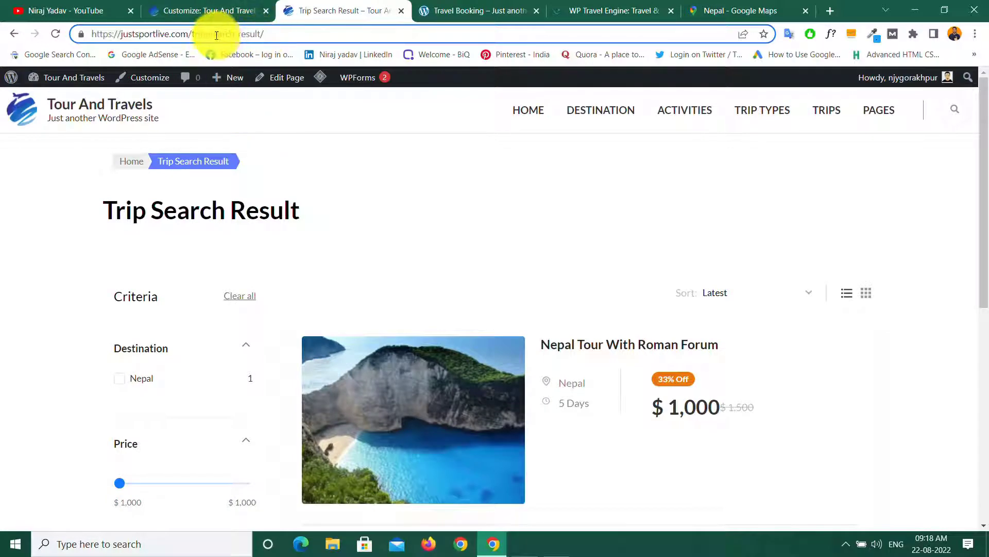
key(ctrl+a)
right_click(233, 33)
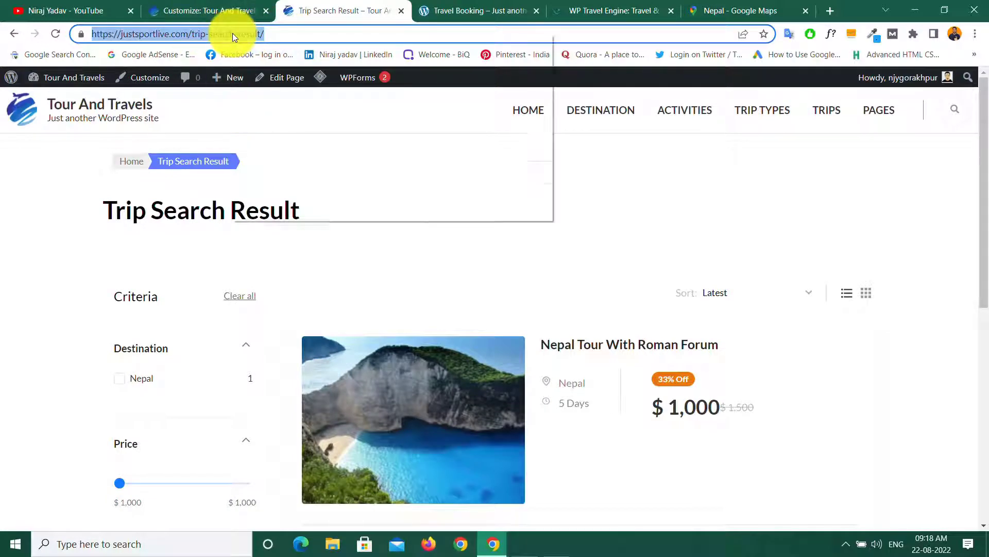
click(262, 104)
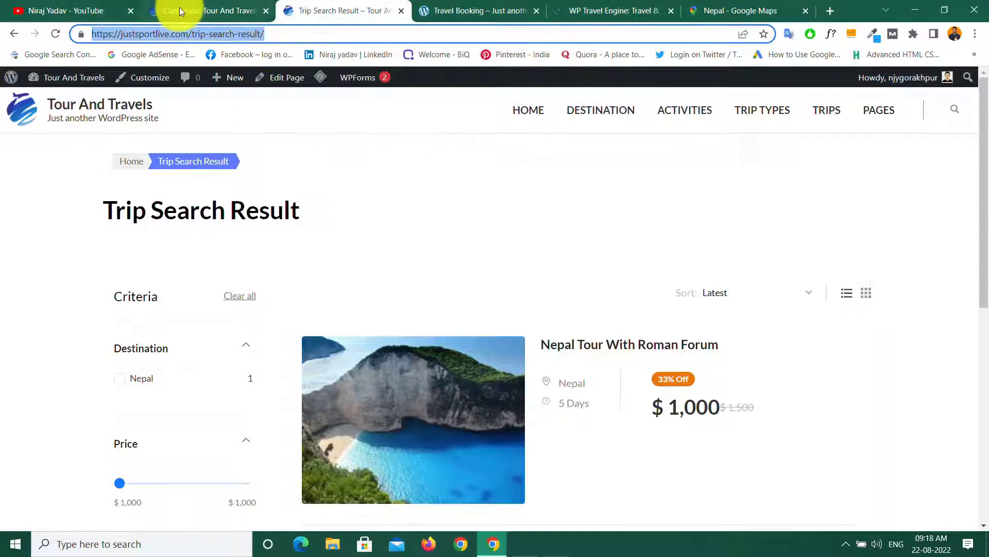
click(187, 11)
right_click(37, 469)
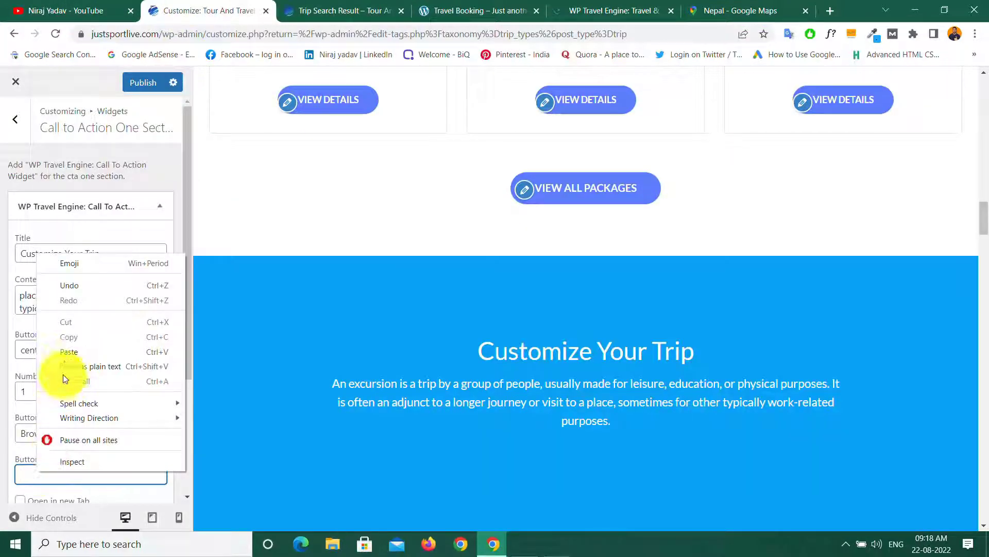
click(69, 351)
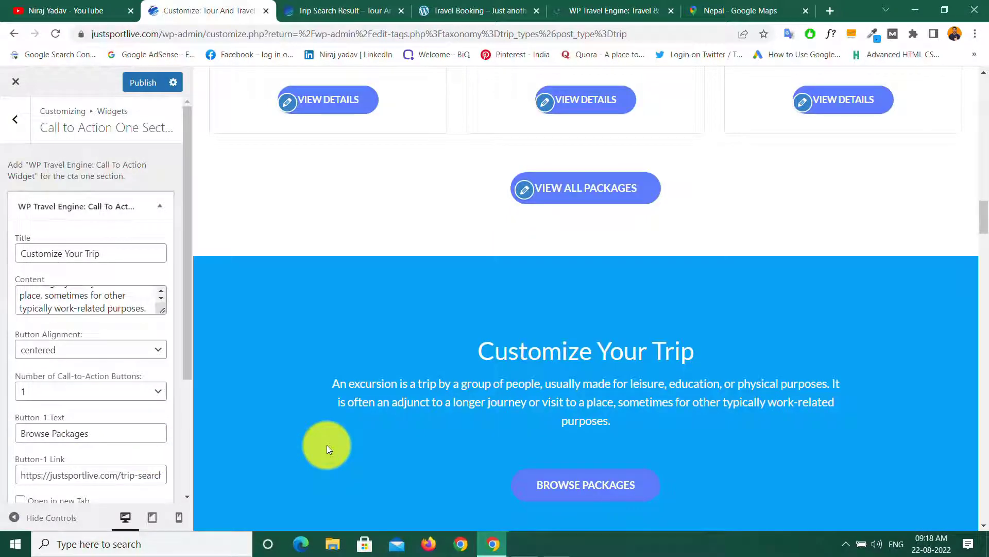
Step: Make the button open in a new tab, publish, and return to Front Page Settings
scroll(326, 444, down, 5)
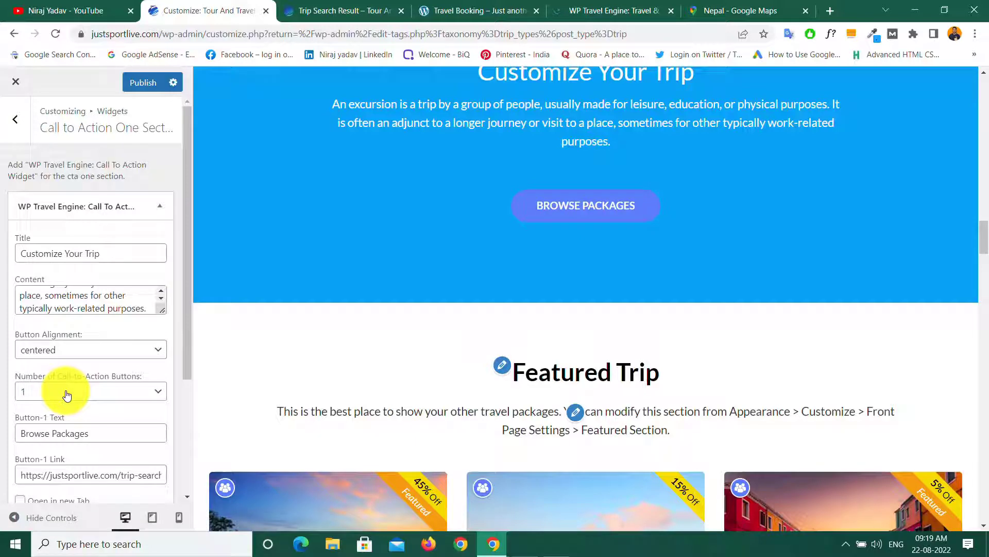
scroll(67, 395, down, 3)
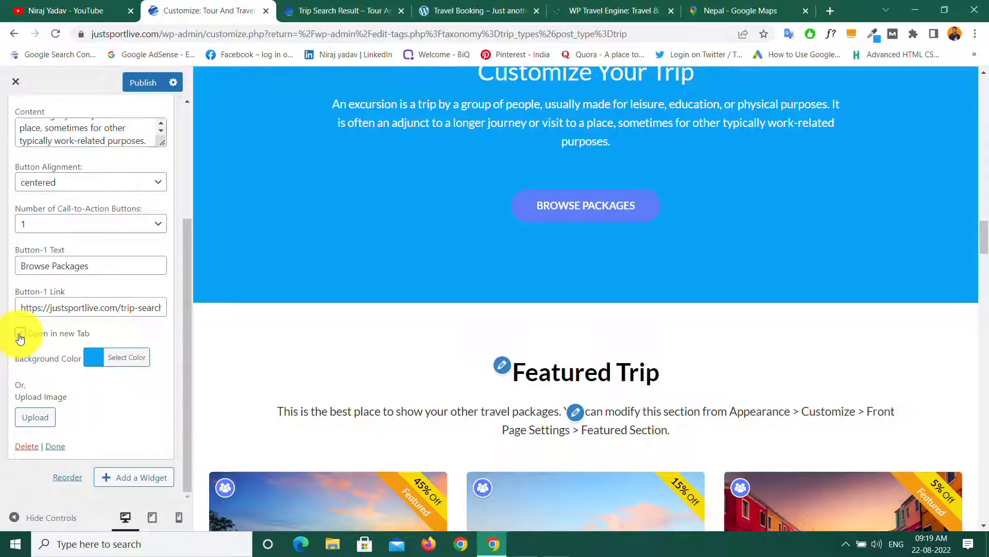
click(20, 334)
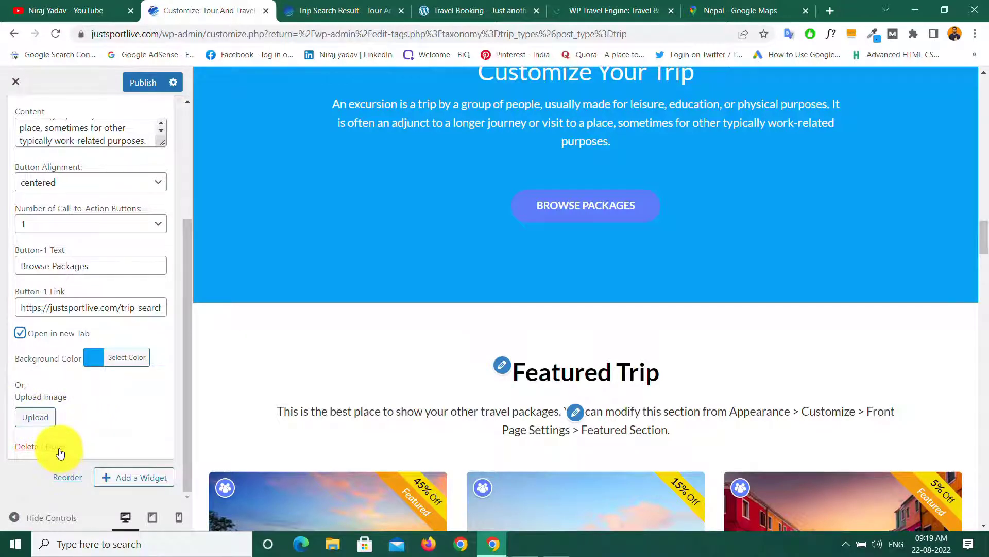
click(58, 449)
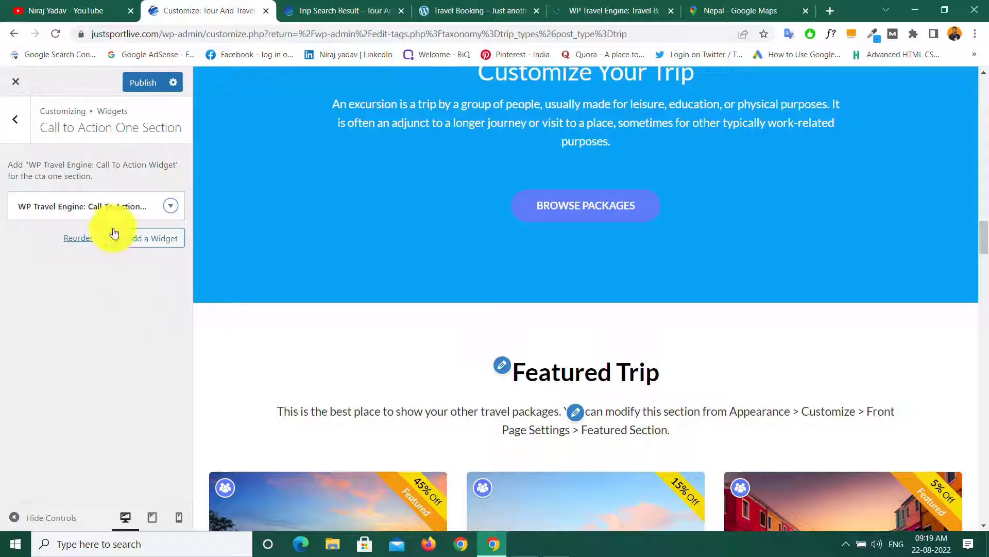
click(147, 82)
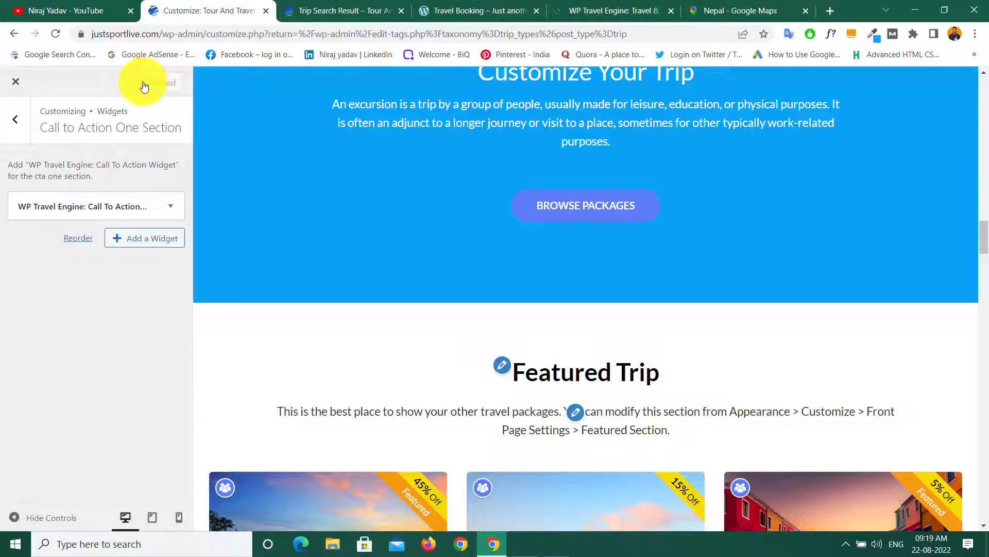
click(17, 127)
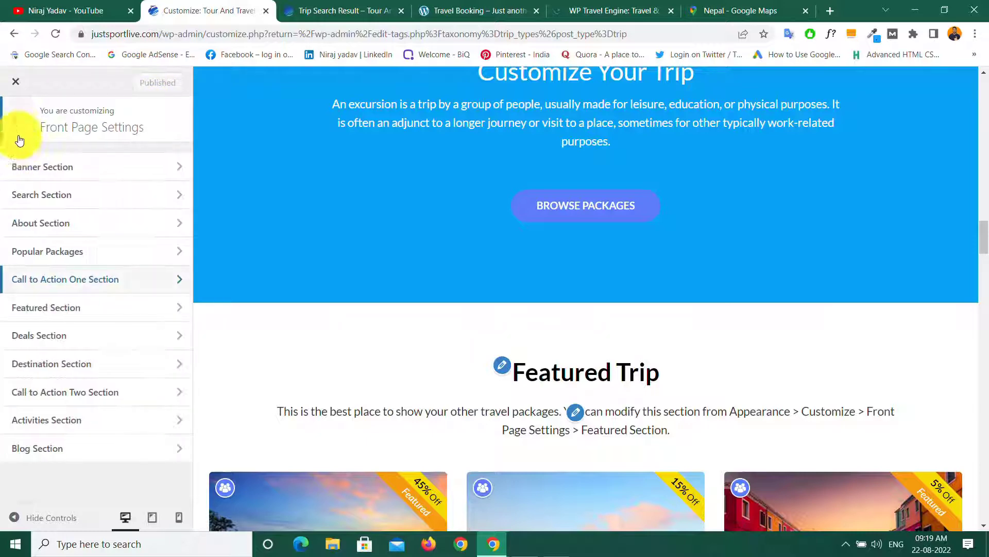
Step: Open the Featured Section, keeping trips from Featured Trip Category with no category chosen
click(89, 309)
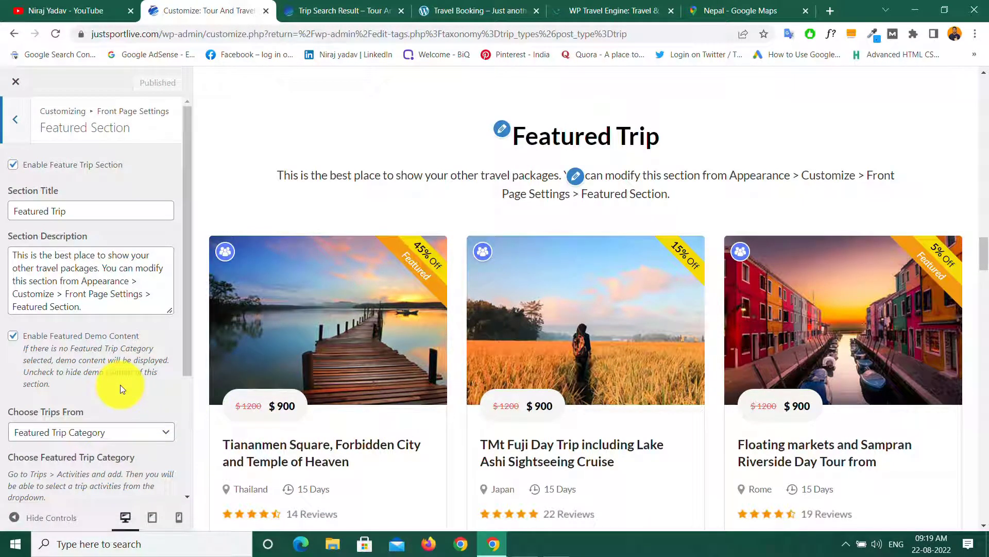
scroll(119, 384, down, 3)
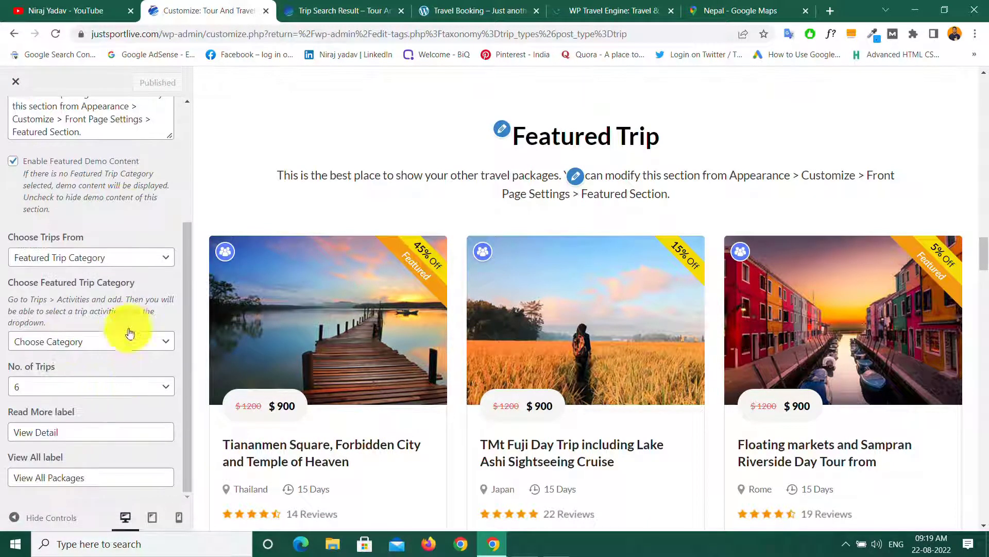
click(156, 262)
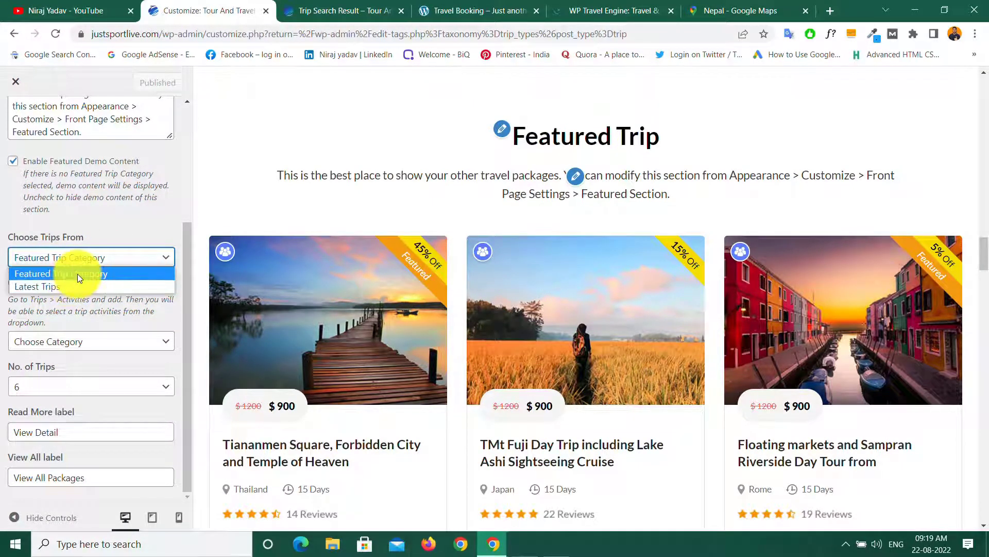
click(135, 219)
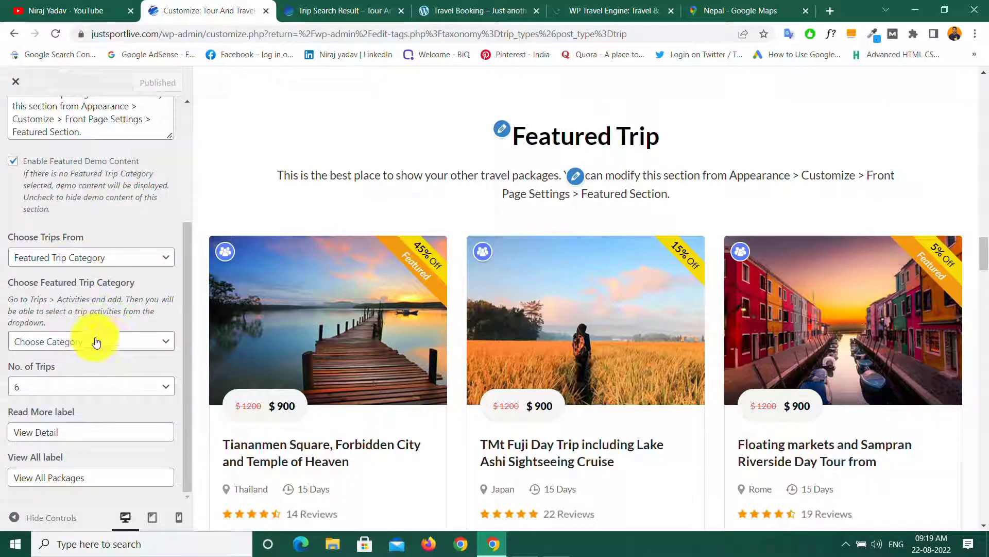
click(124, 344)
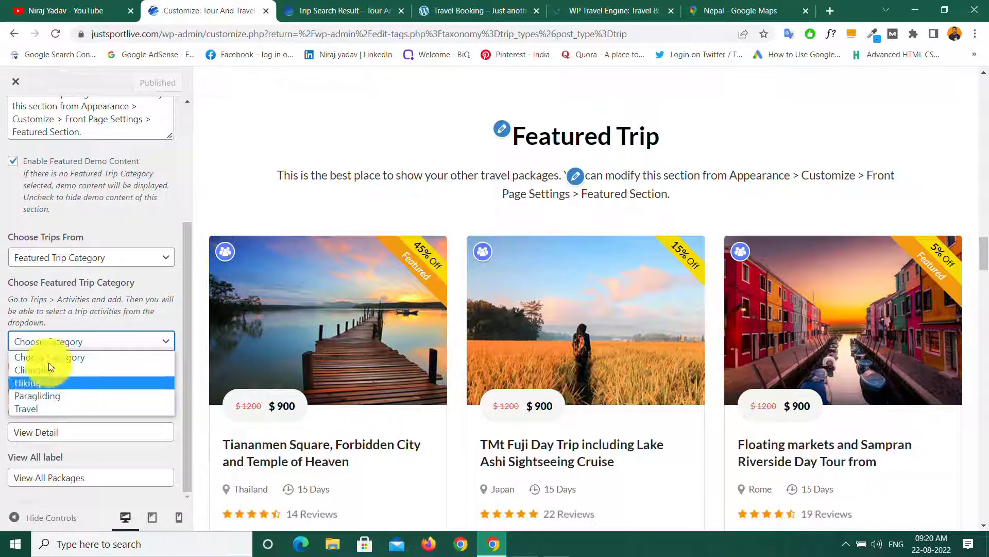
click(137, 232)
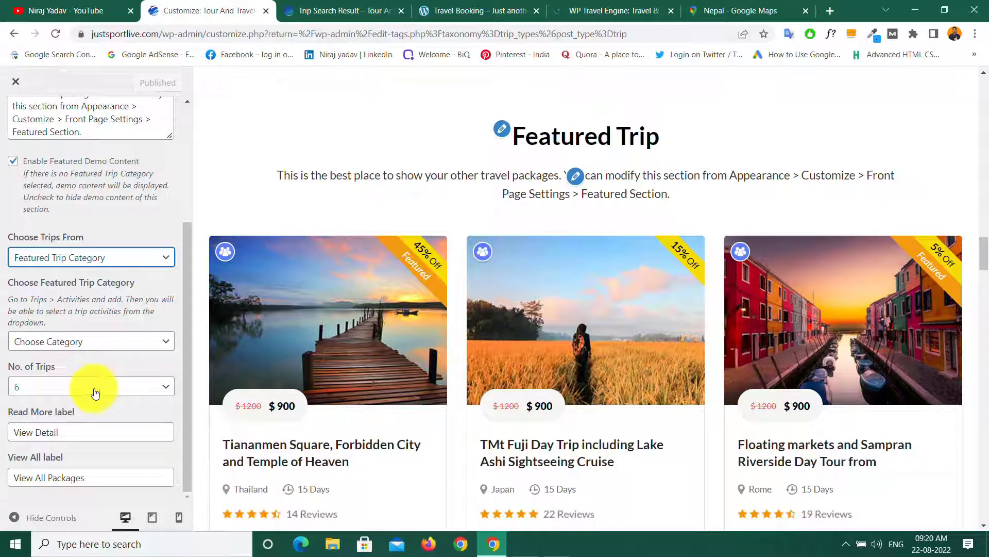
Step: Check the 'View All Packages' label and category options, then return to Front Page Settings
scroll(446, 393, down, 10)
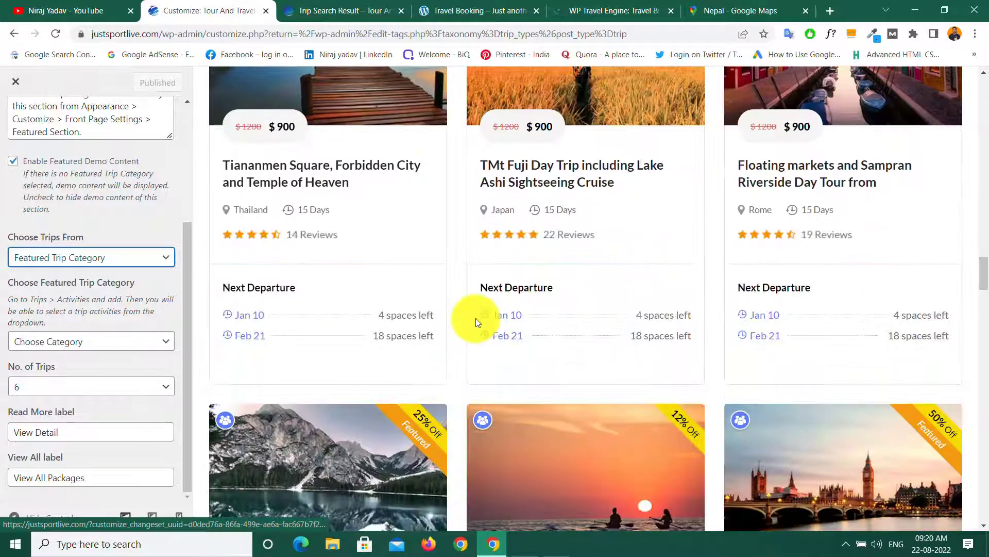
scroll(370, 337, down, 5)
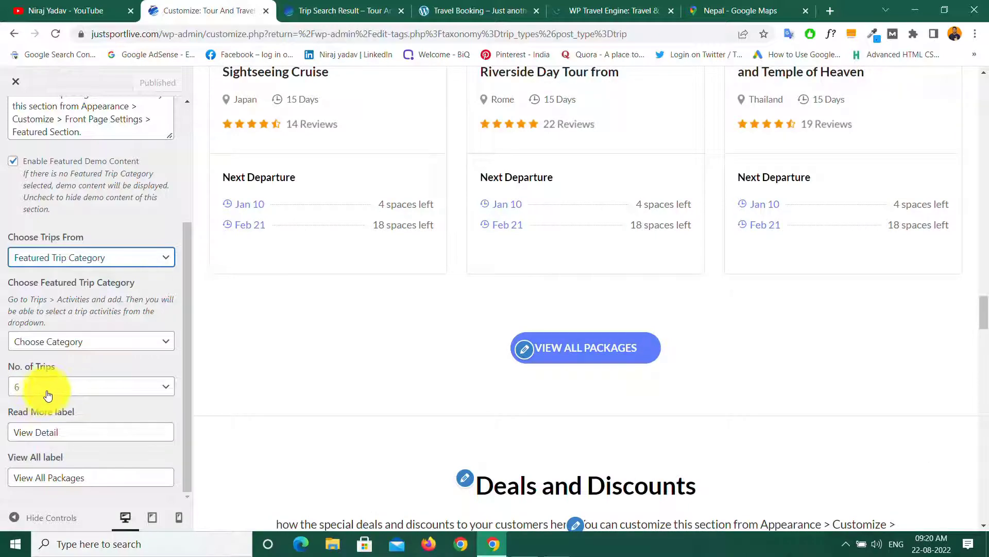
scroll(510, 300, up, 13)
scroll(486, 420, down, 4)
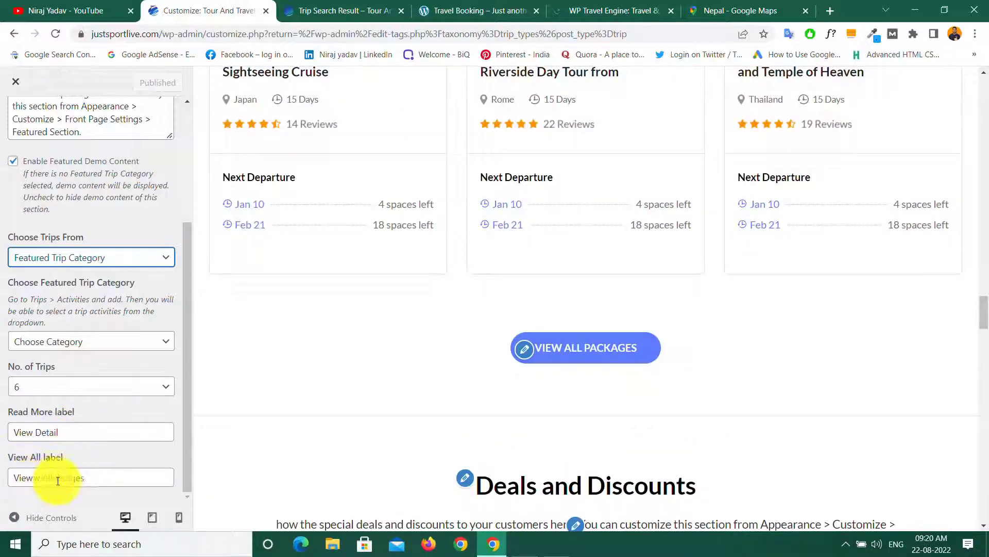
click(90, 478)
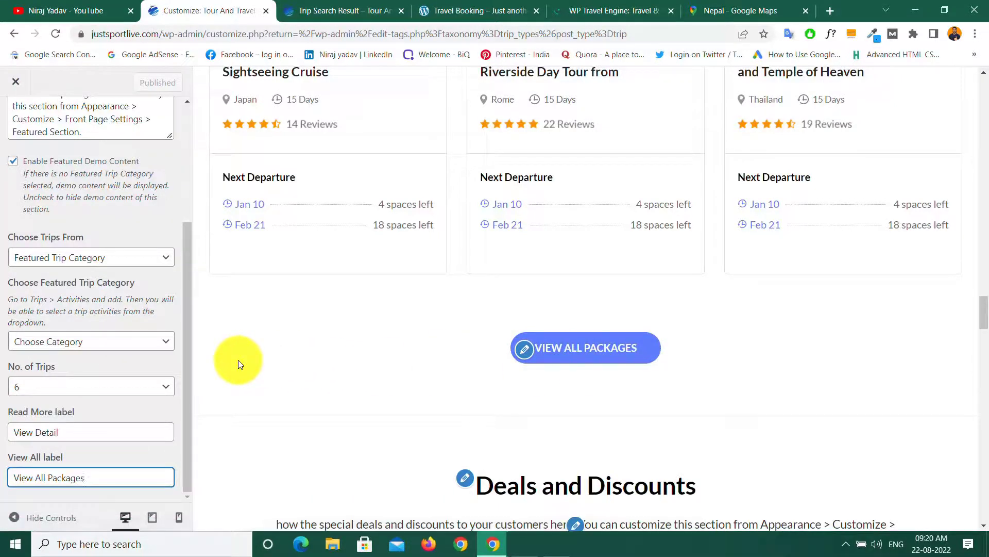
click(165, 342)
click(165, 342)
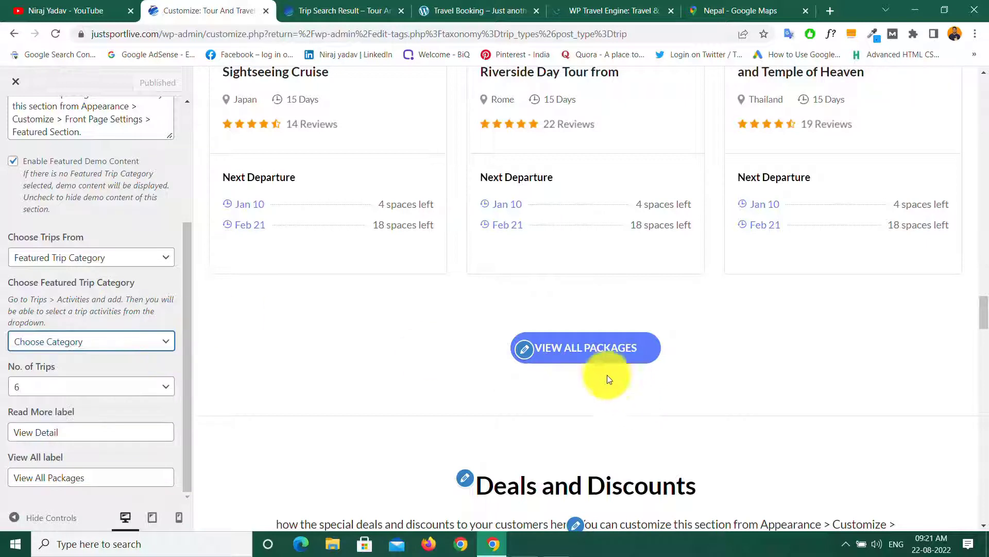
click(165, 314)
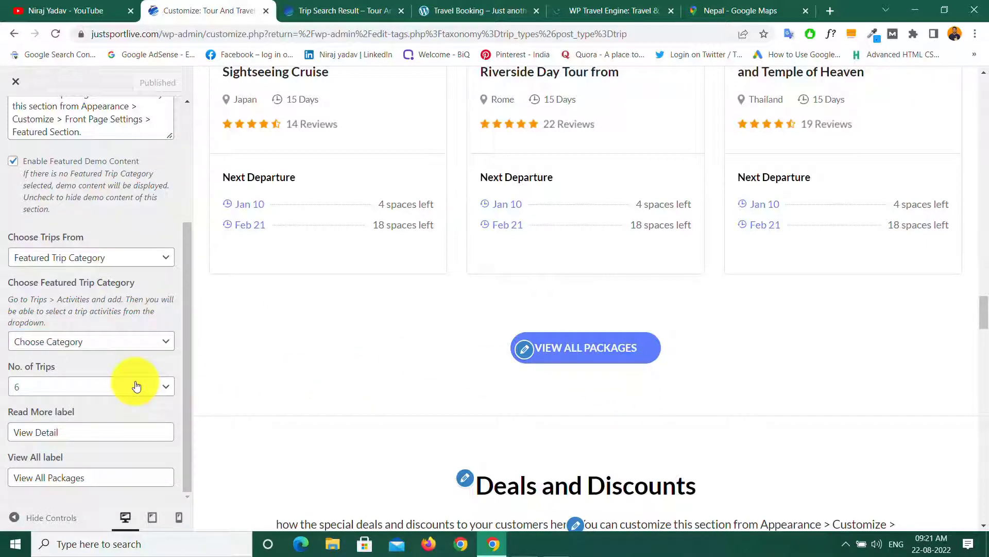
scroll(135, 382, up, 3)
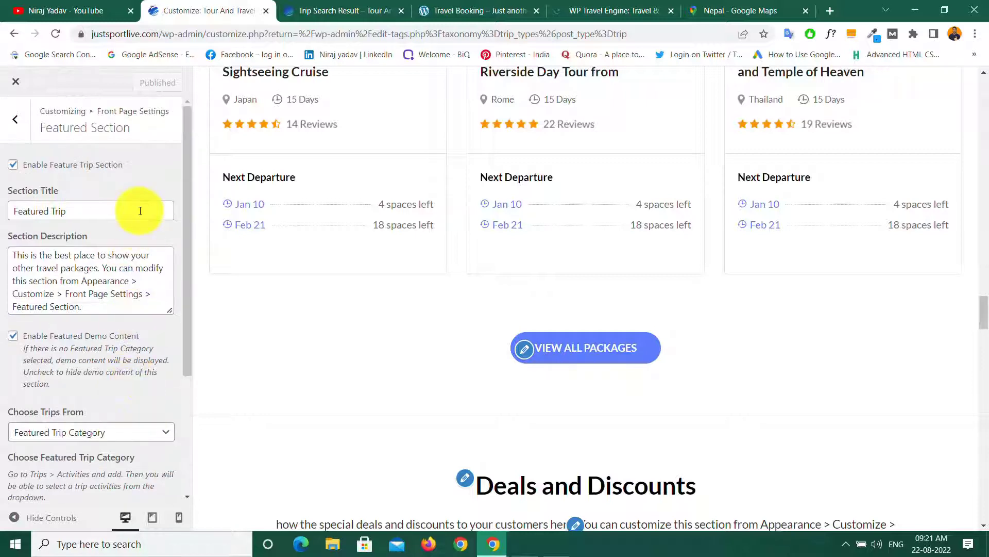
click(16, 120)
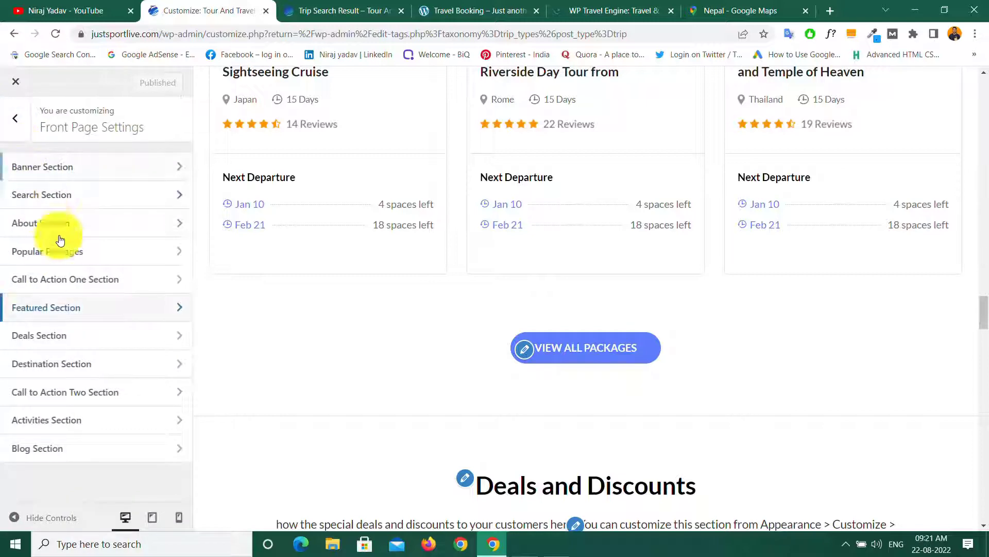
Step: Browse the Deal Post One trips without choosing one, then scroll the preview to View All Deals
click(81, 340)
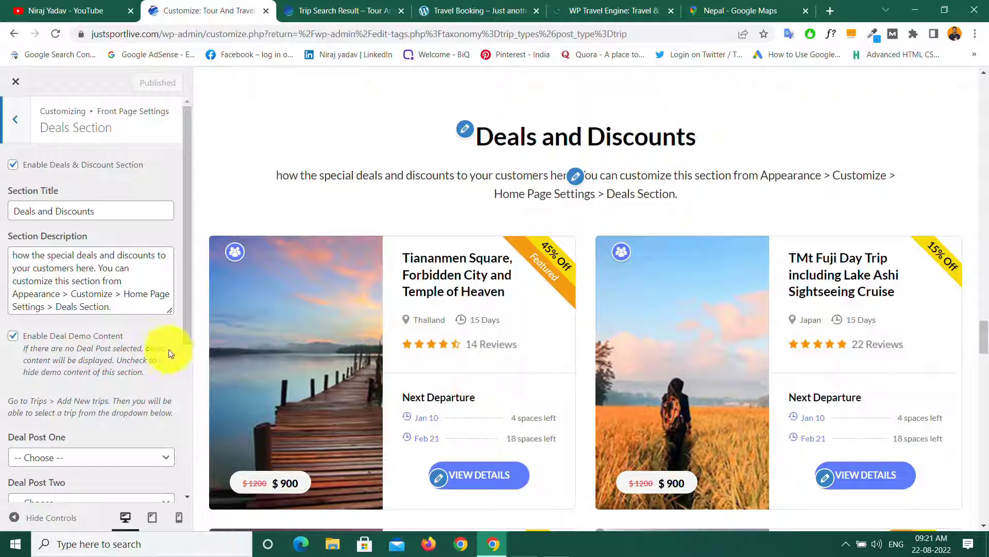
scroll(120, 350, down, 5)
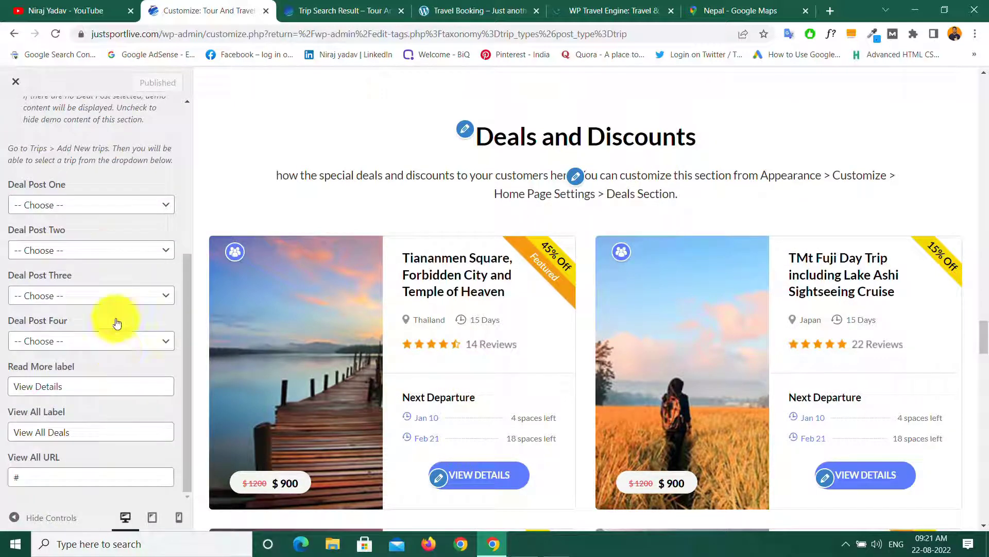
click(122, 208)
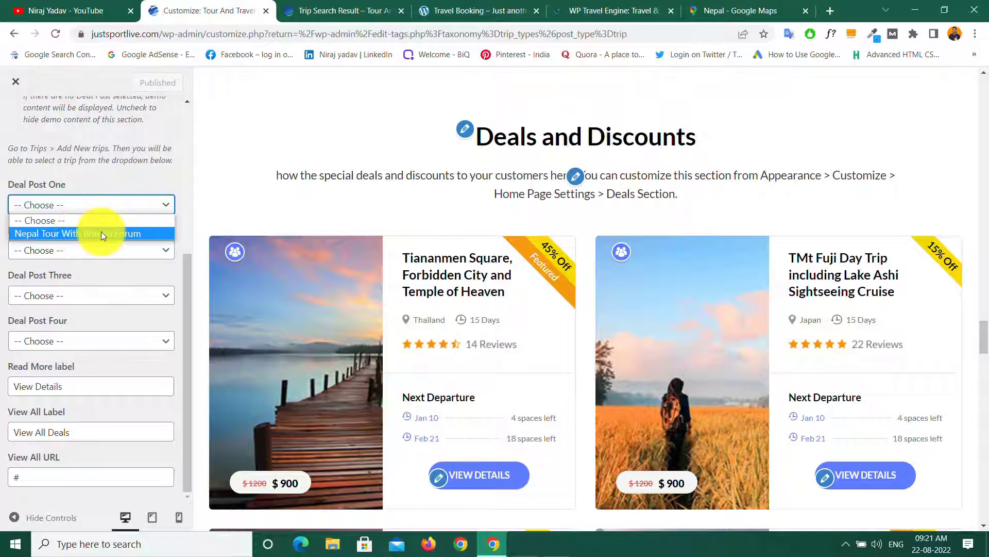
click(138, 195)
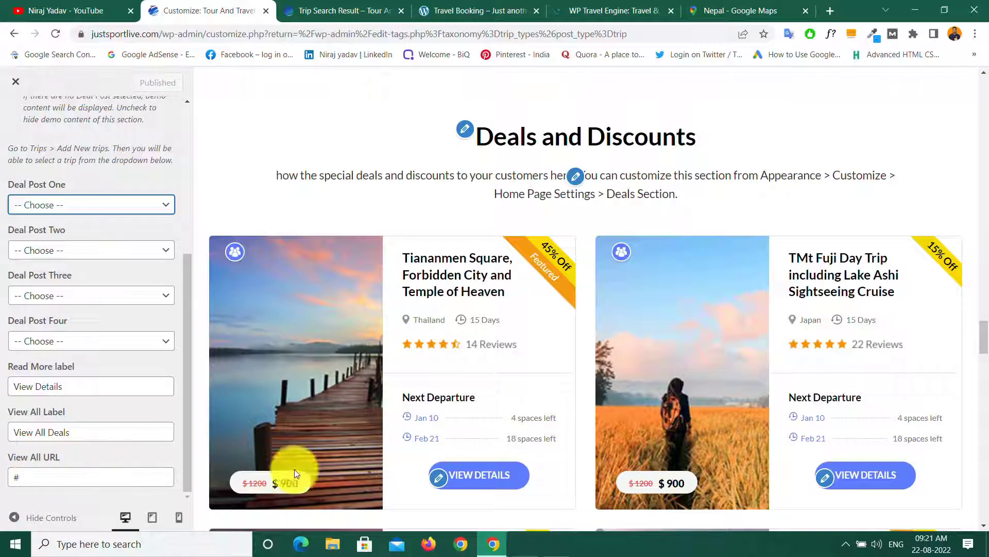
scroll(483, 423, down, 5)
scroll(487, 418, down, 5)
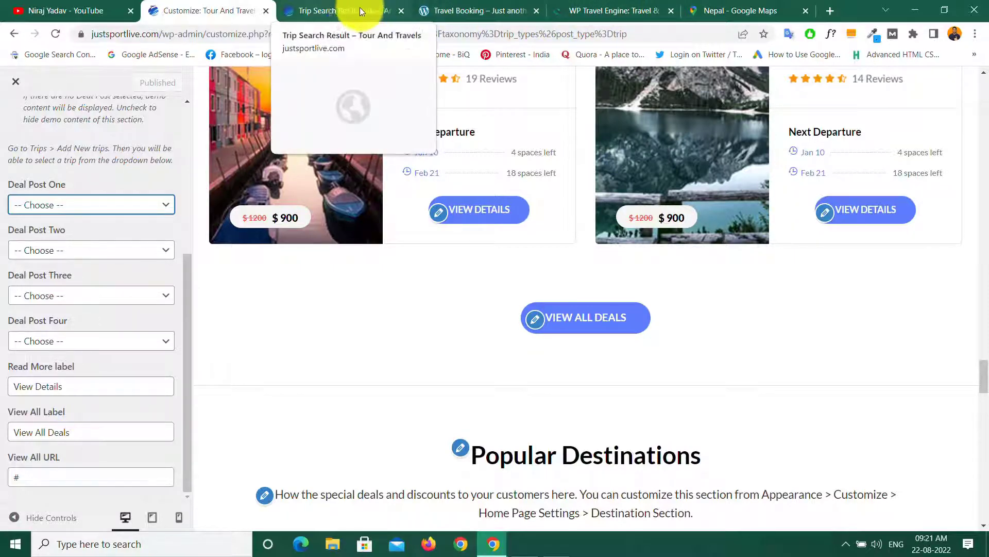
Step: Copy the trip search results page address from its browser tab
click(343, 10)
click(258, 34)
right_click(199, 32)
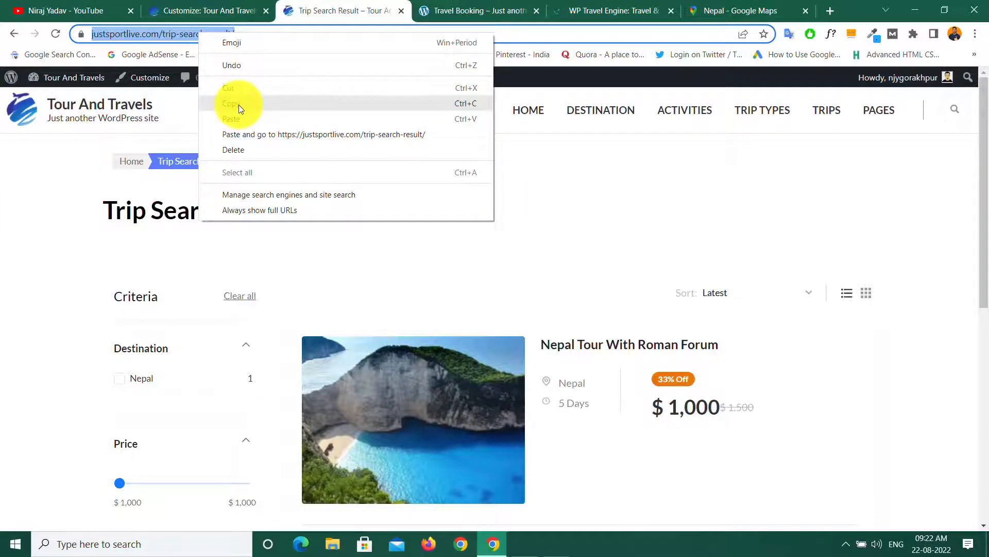
click(239, 104)
click(180, 11)
Step: Replace the Deals View All URL '#' with the trip search results address and publish
drag(37, 476, 11, 477)
right_click(20, 476)
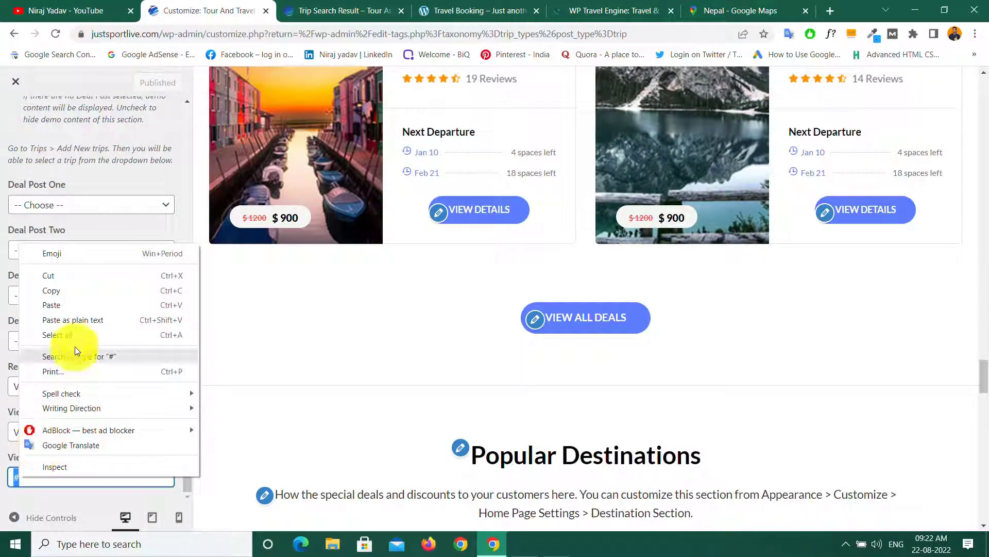
click(60, 302)
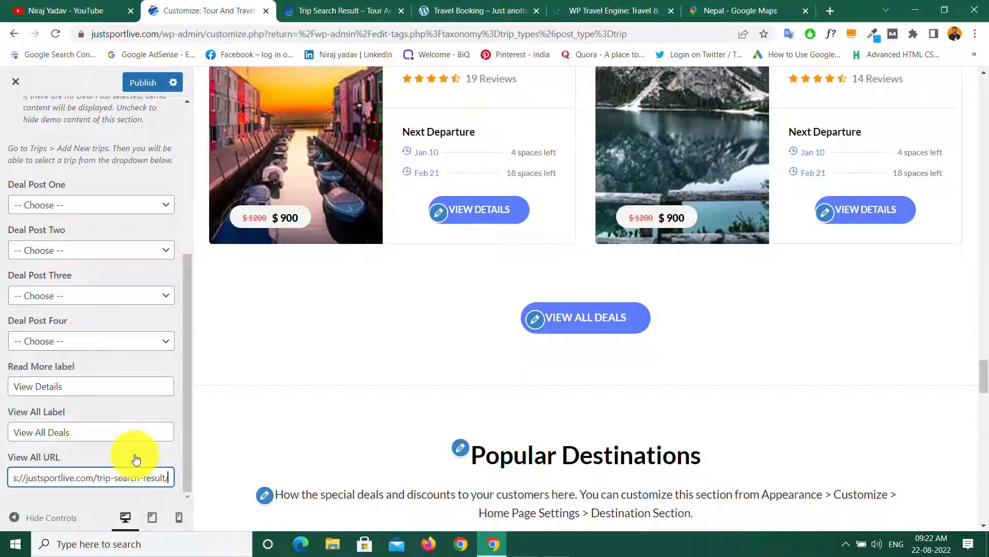
scroll(136, 459, up, 5)
scroll(136, 458, down, 5)
click(137, 89)
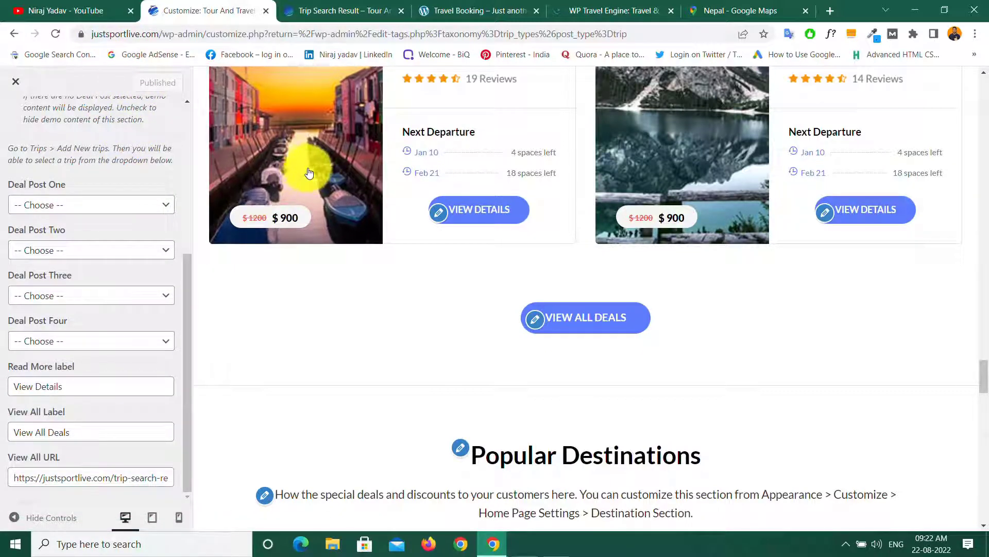
scroll(532, 212, up, 5)
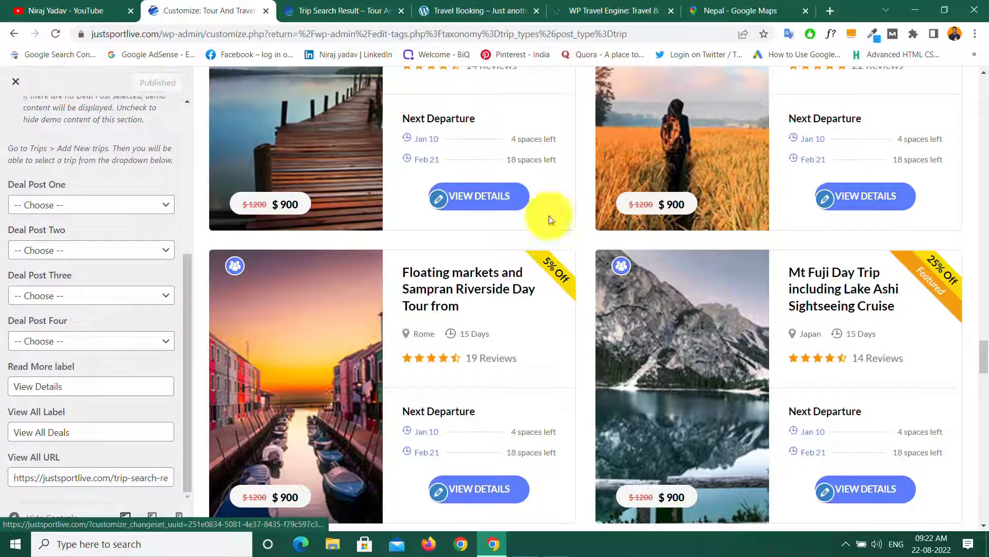
click(162, 208)
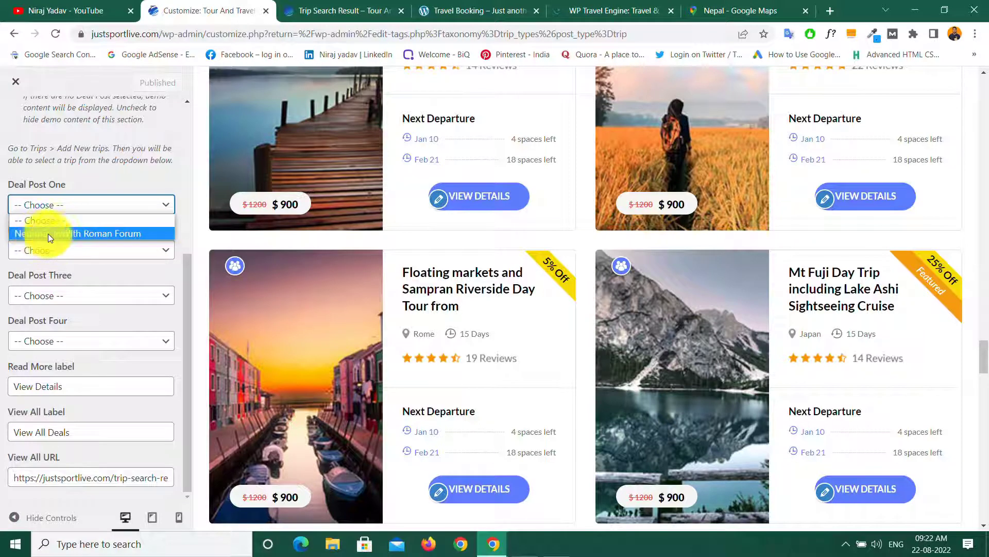
click(95, 235)
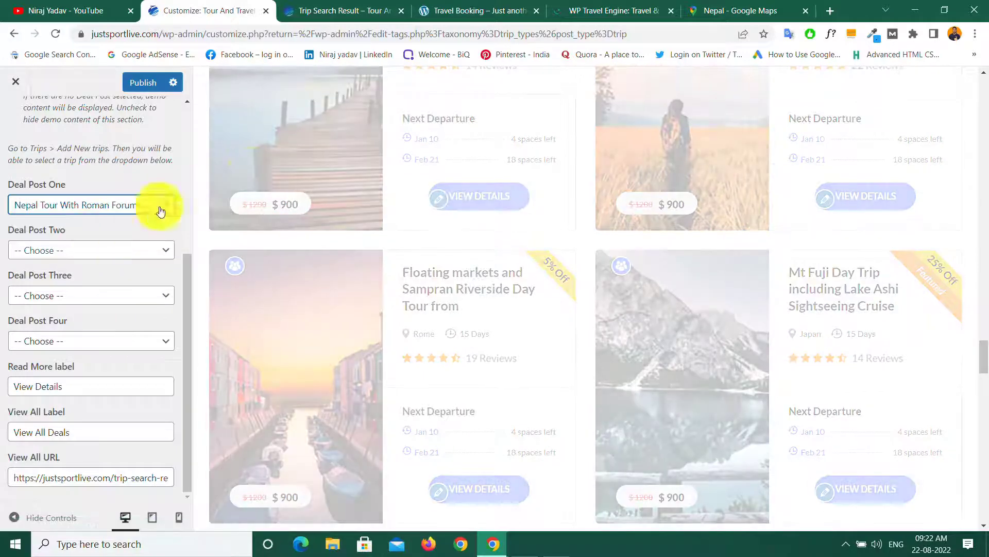
scroll(340, 242, up, 5)
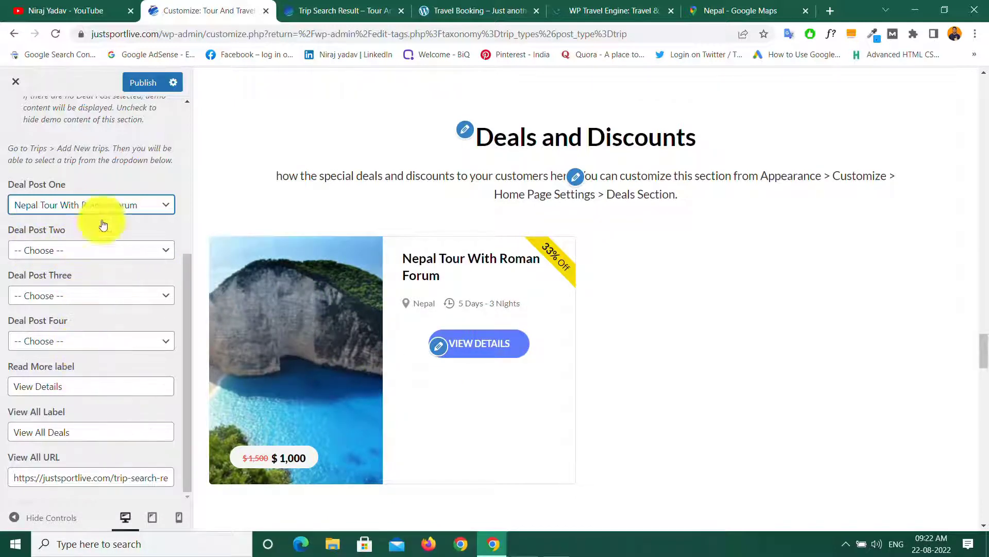
click(165, 211)
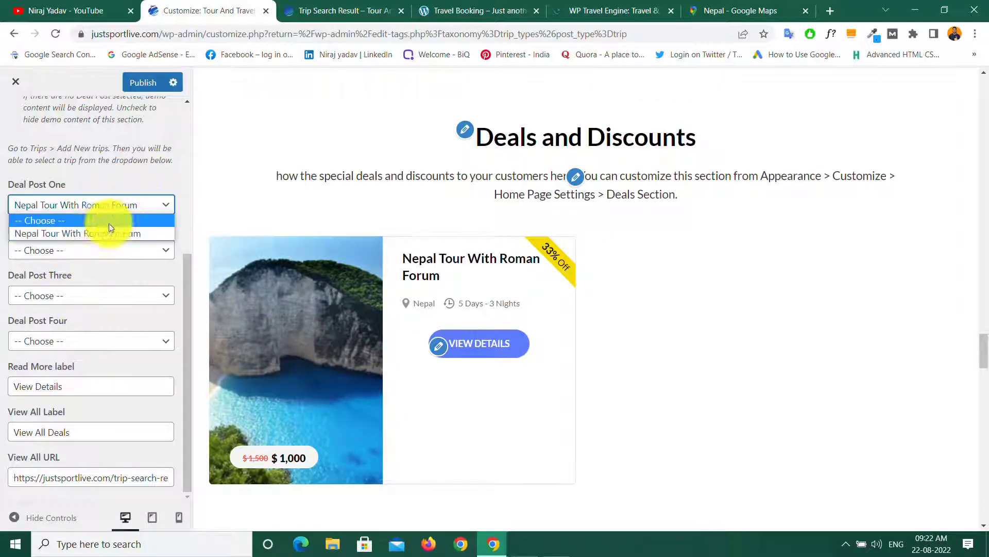
click(57, 222)
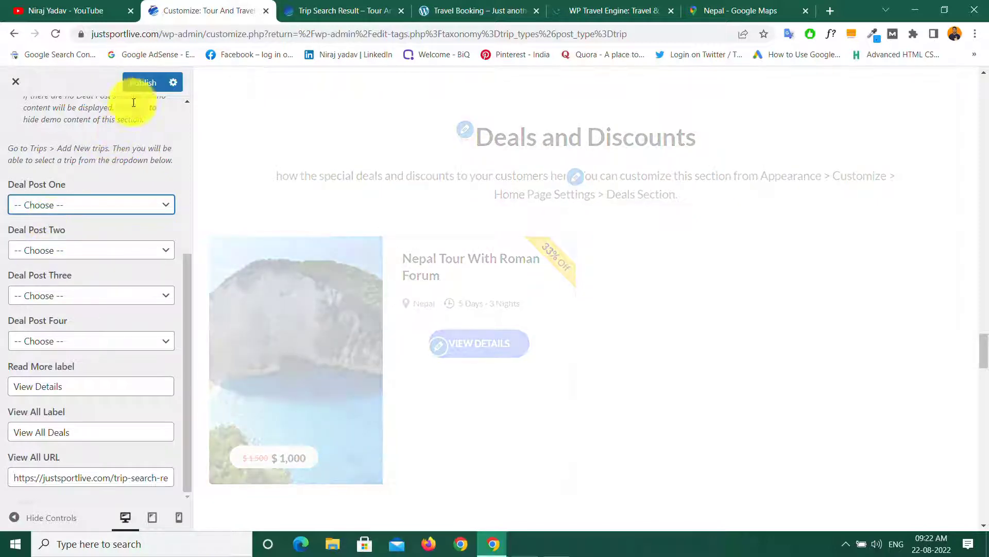
click(145, 87)
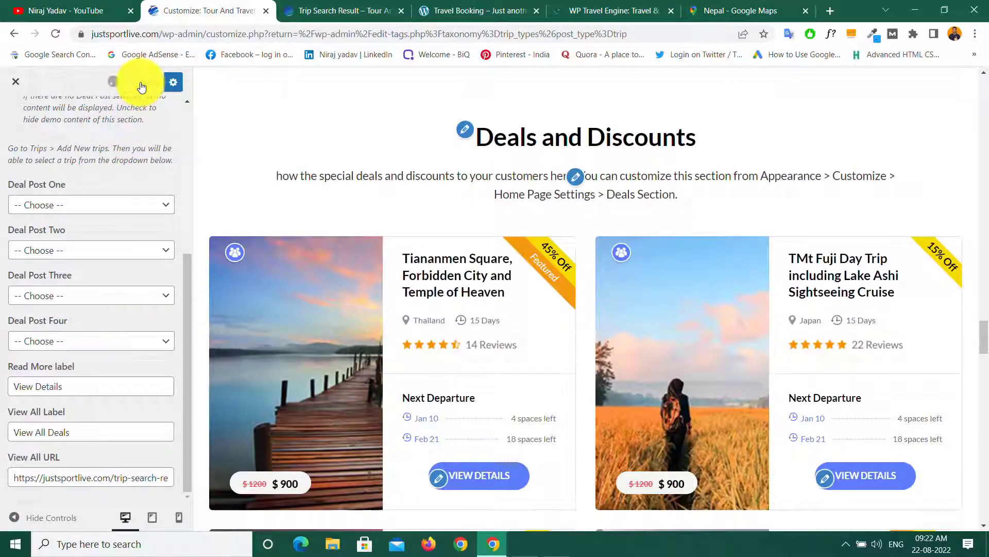
scroll(45, 156, up, 5)
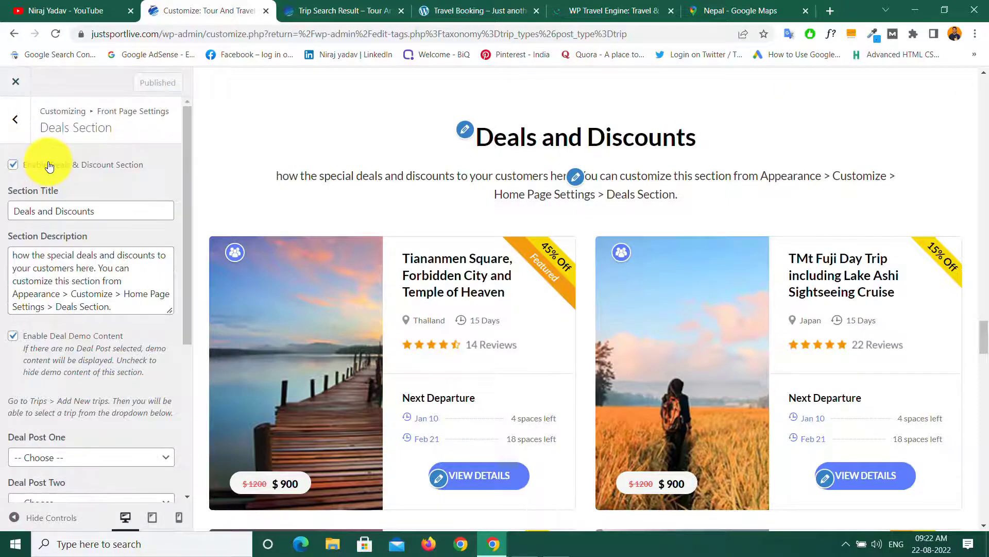
click(15, 114)
Step: Open the Destination section and look over the first and second destination choices
click(64, 361)
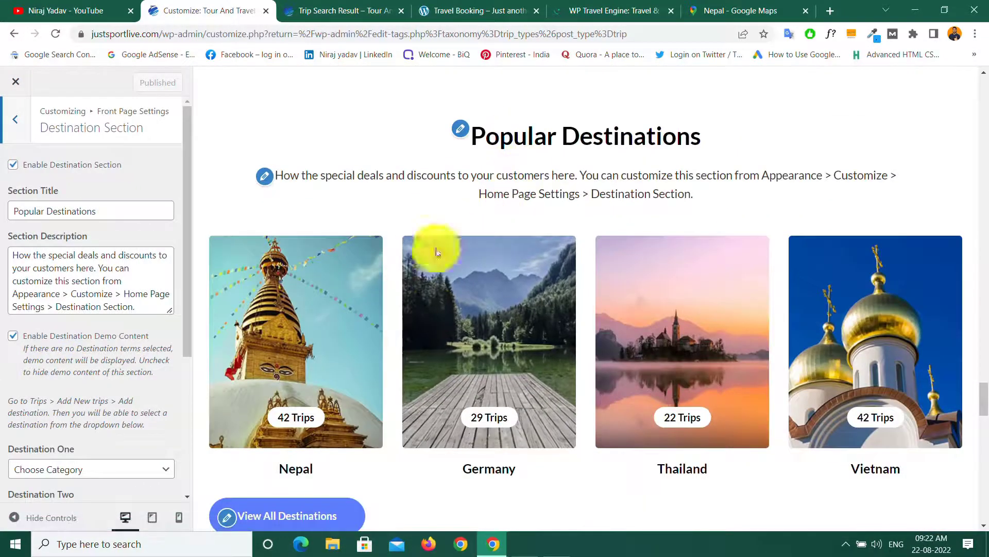
scroll(49, 269, down, 1)
scroll(49, 269, down, 4)
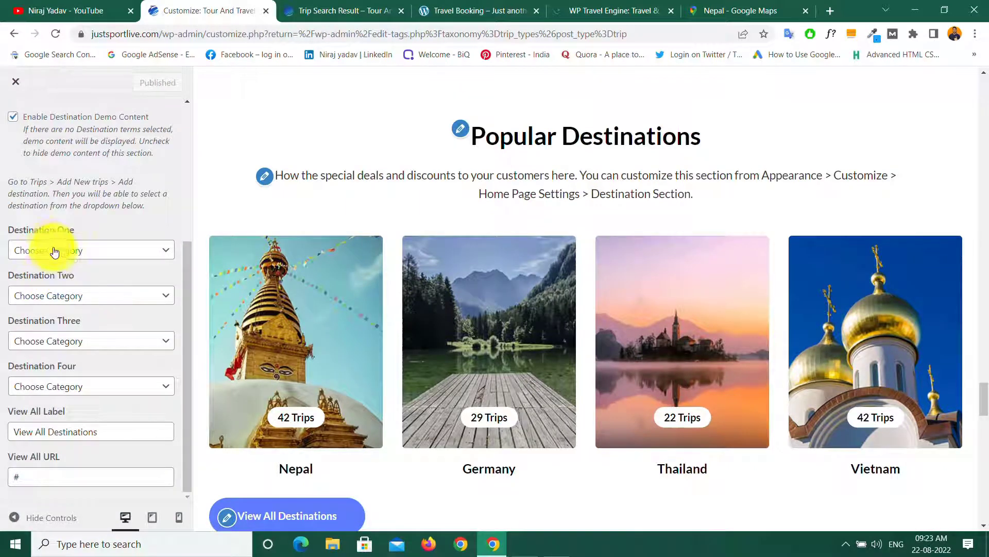
click(134, 256)
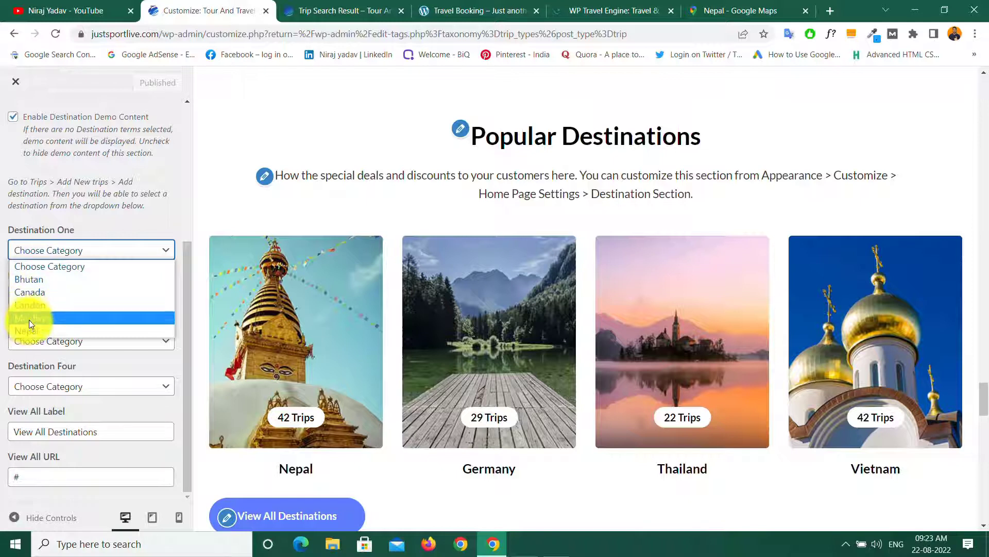
click(125, 223)
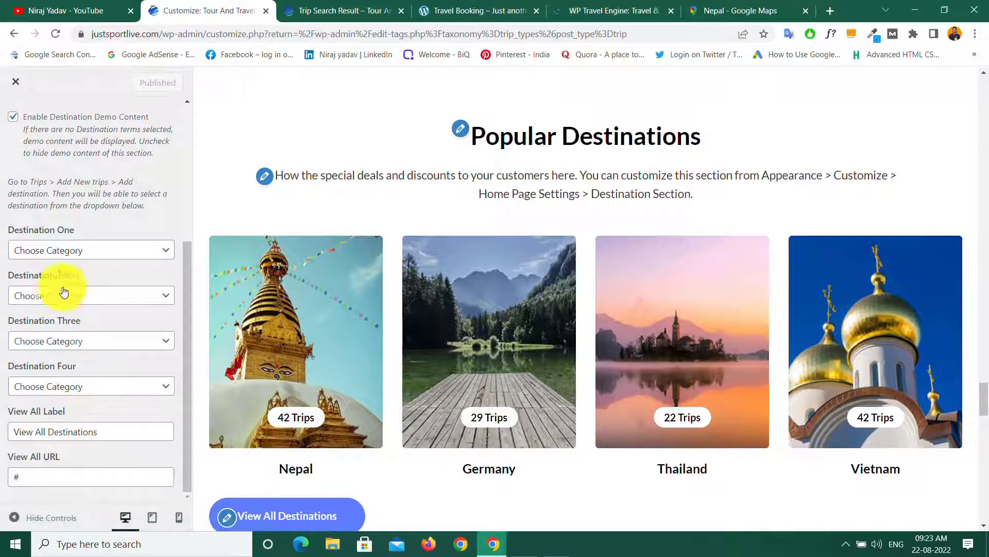
click(108, 302)
click(107, 300)
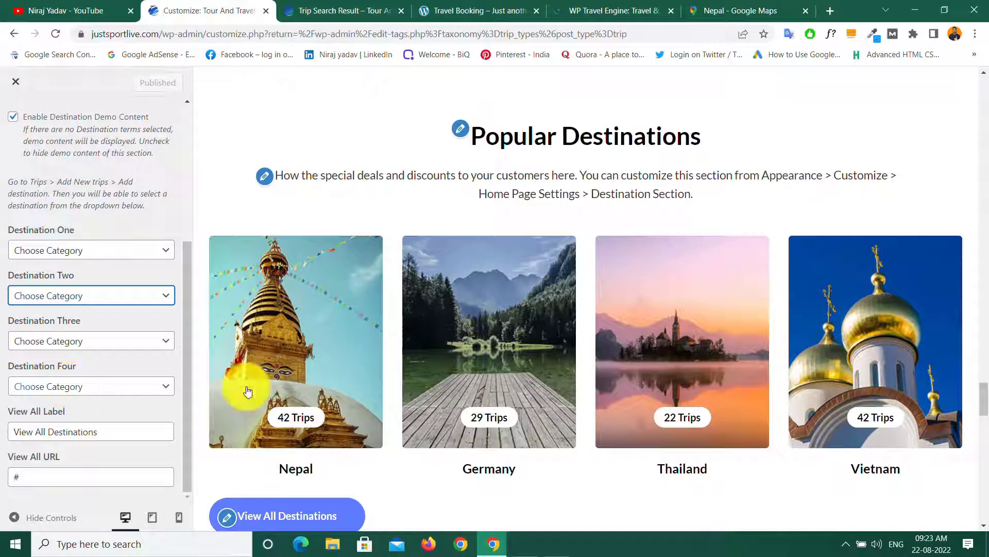
Step: Set Destinations One to Four to Bhutan, Canada, Maldives and Nepal
click(131, 250)
click(51, 278)
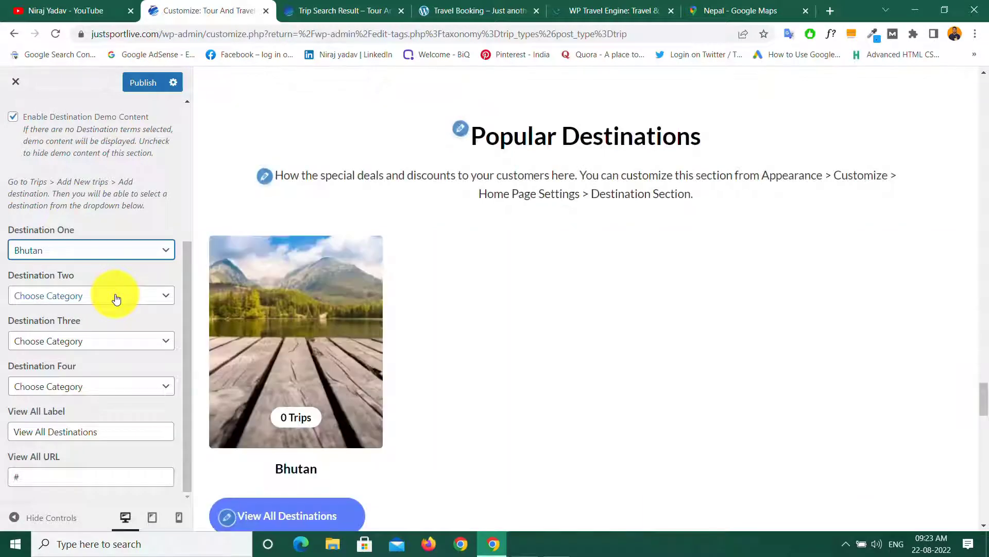
click(116, 297)
click(42, 338)
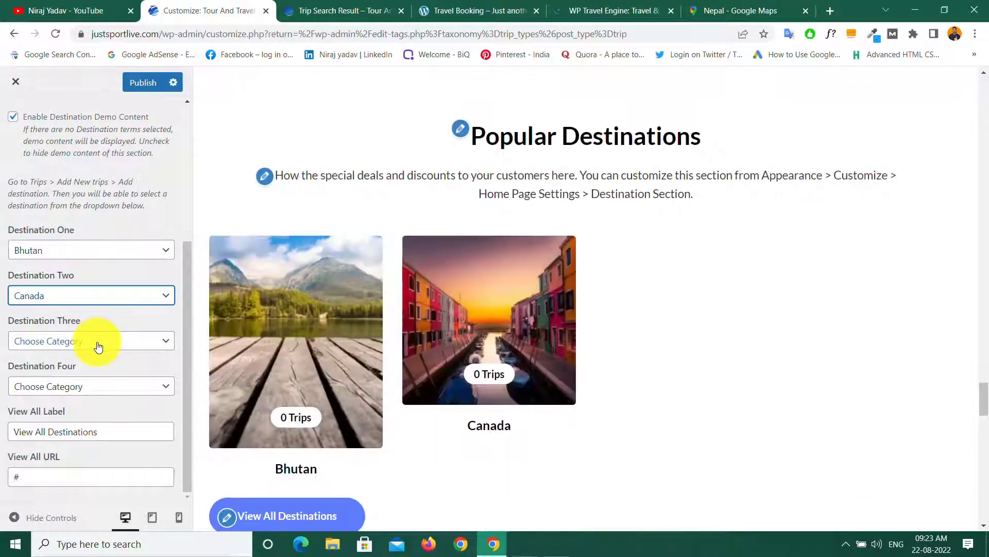
click(98, 343)
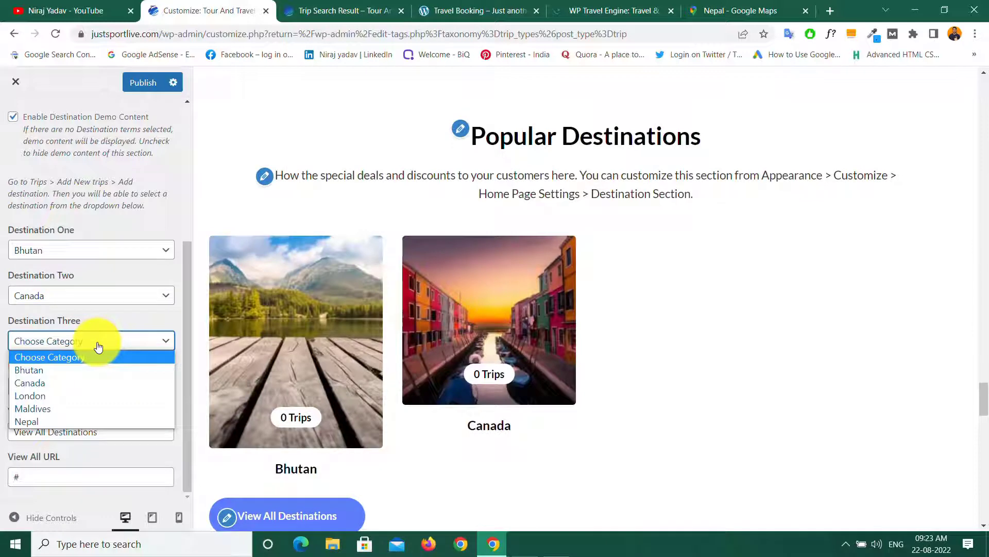
click(36, 409)
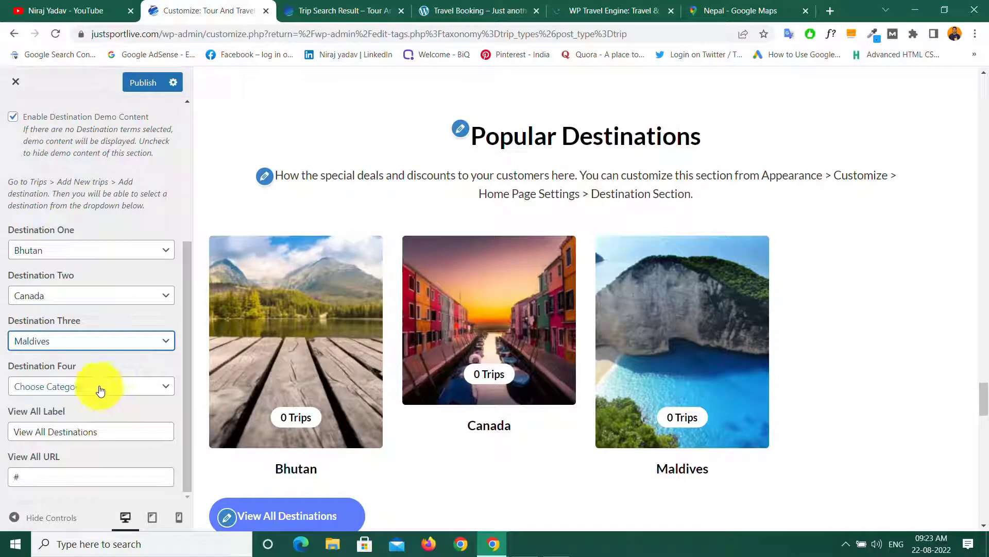
click(125, 386)
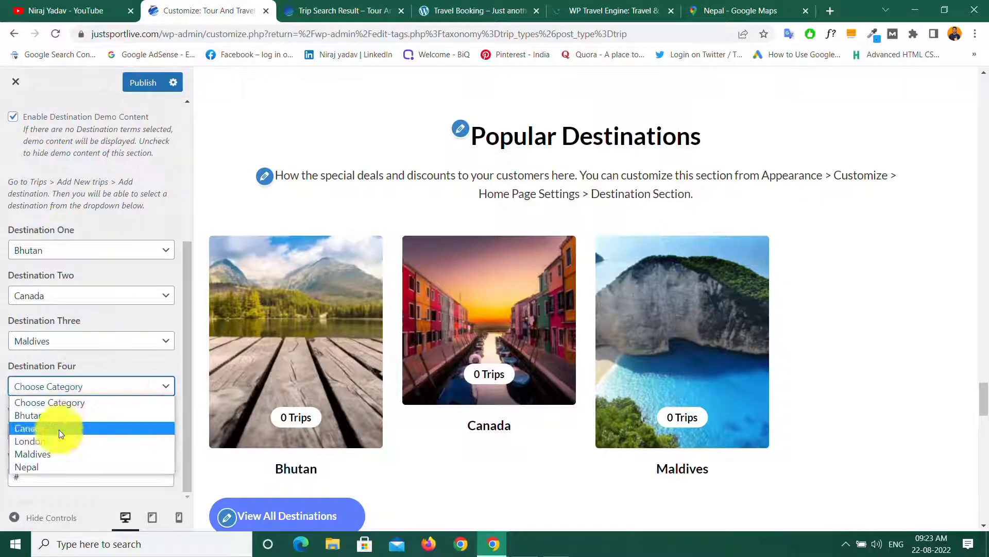
click(33, 467)
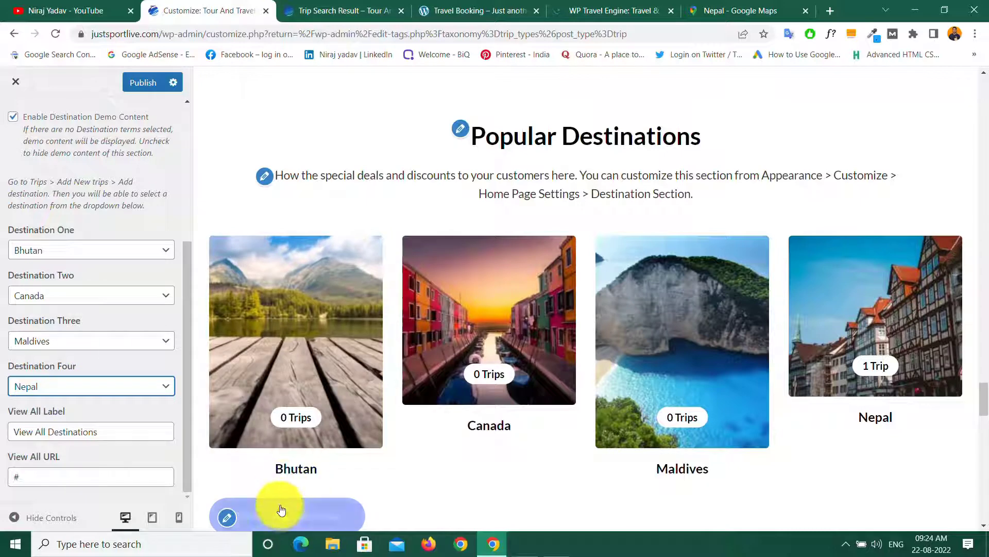
Step: Open the site's DESTINATION page and copy its address for the customizer
click(322, 8)
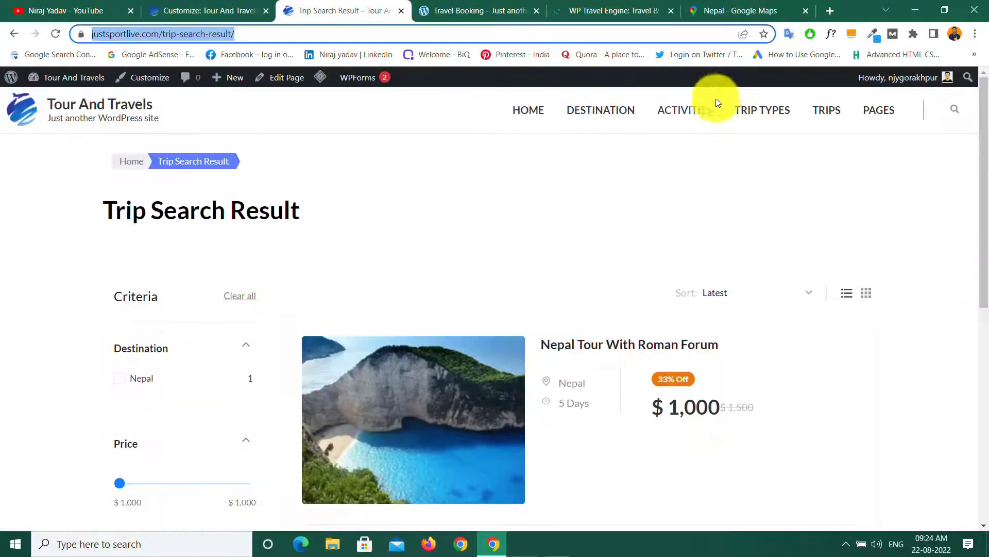
click(602, 112)
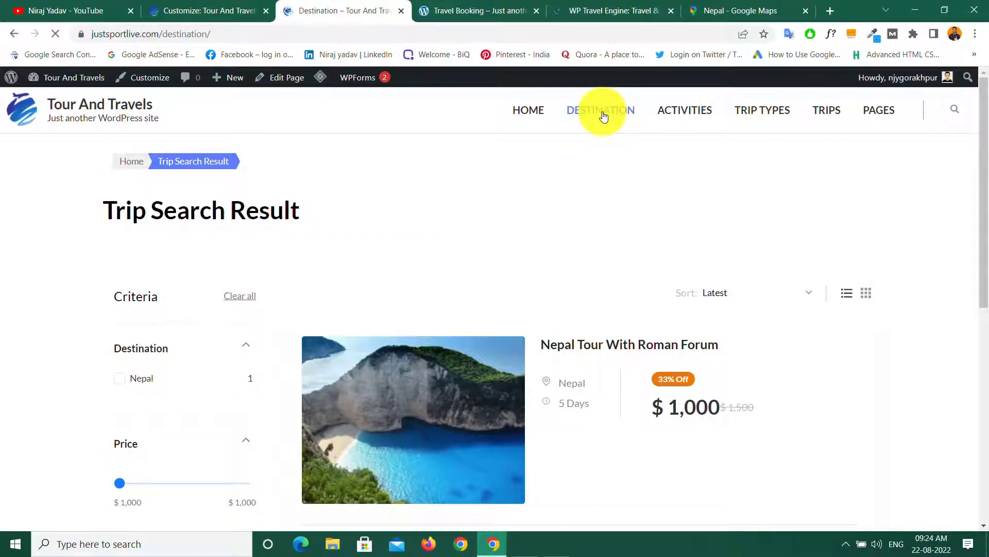
click(228, 28)
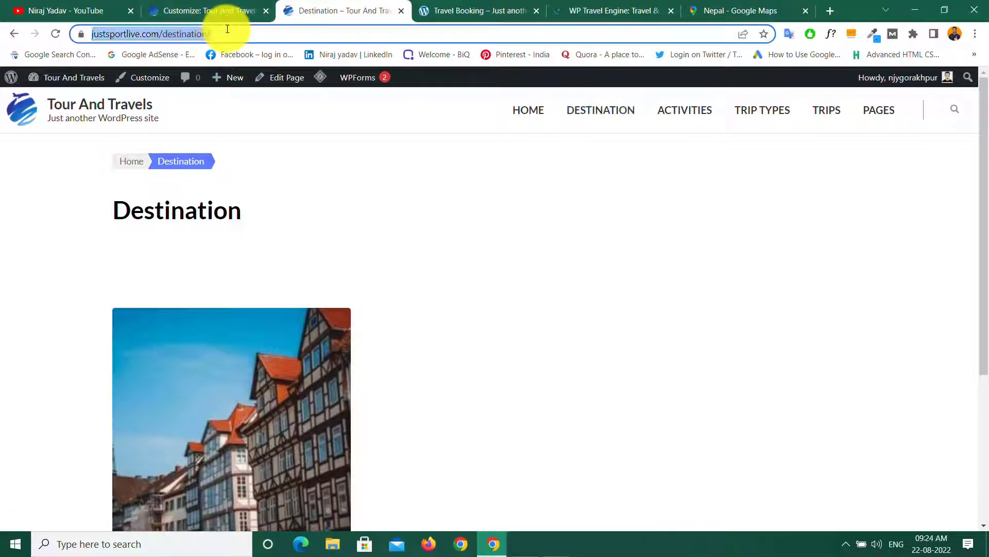
right_click(193, 29)
click(233, 100)
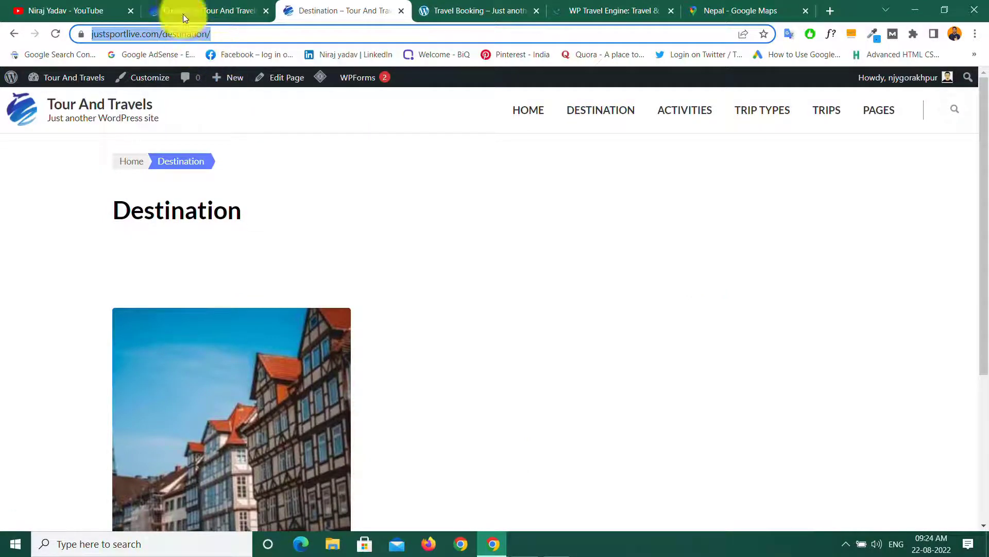
click(180, 12)
Step: Paste the Destination page address into the View All URL and publish
click(19, 479)
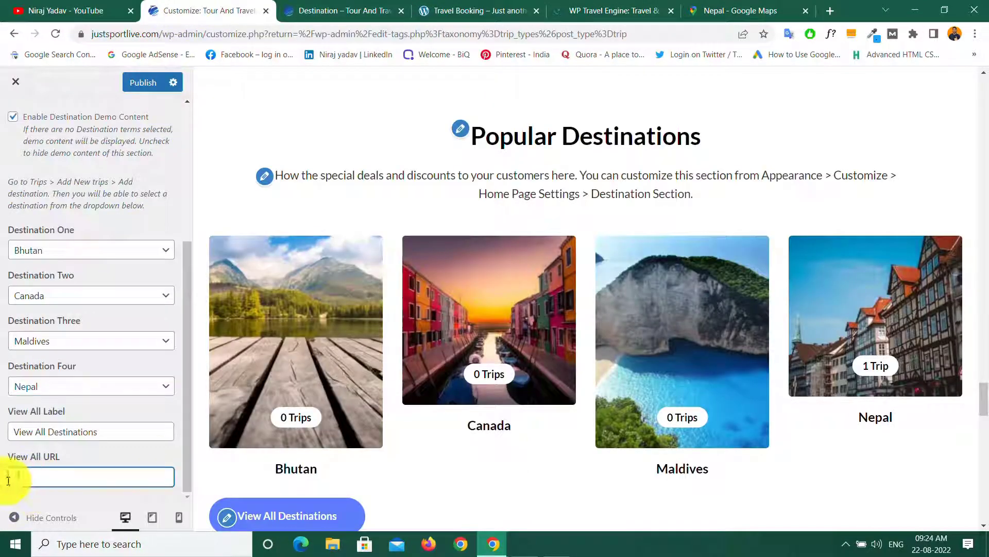
right_click(10, 480)
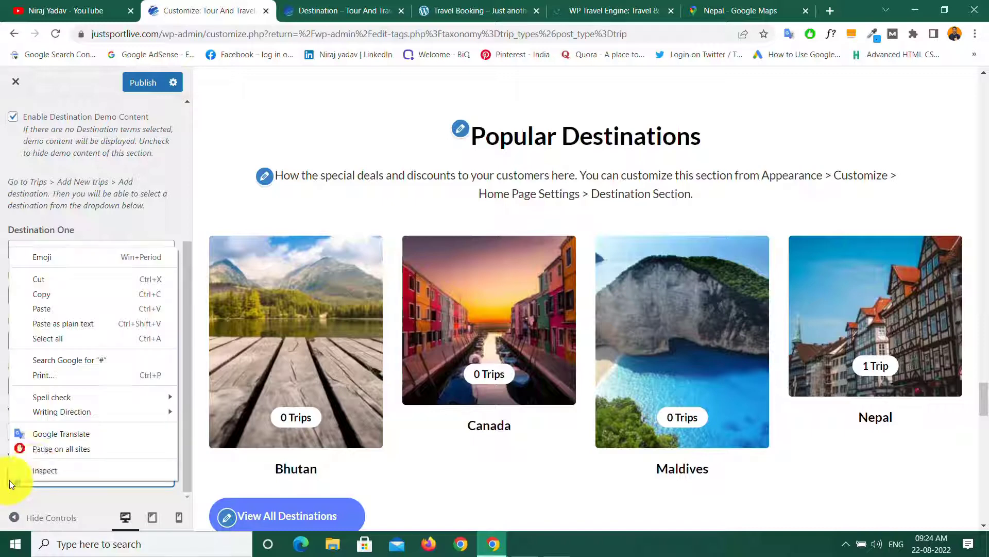
click(41, 311)
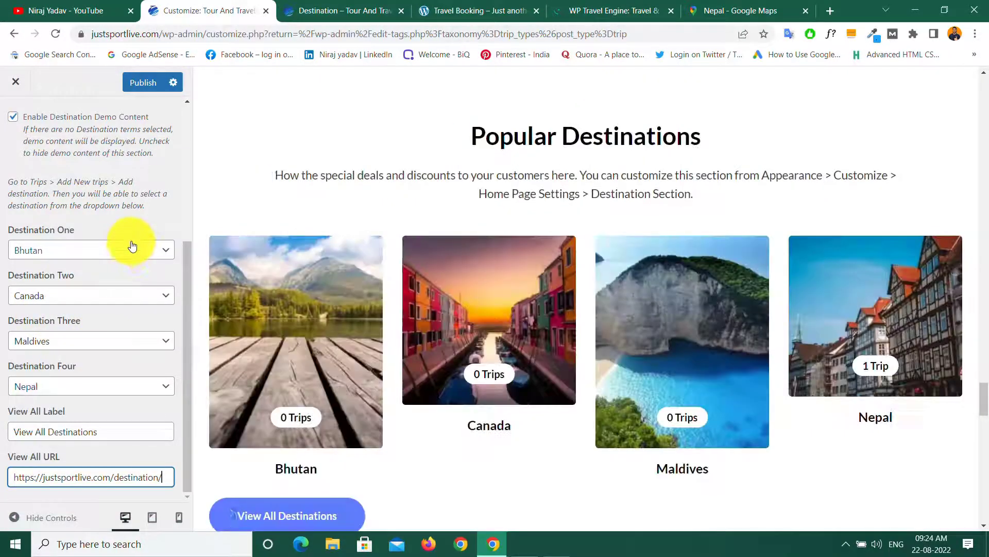
click(146, 84)
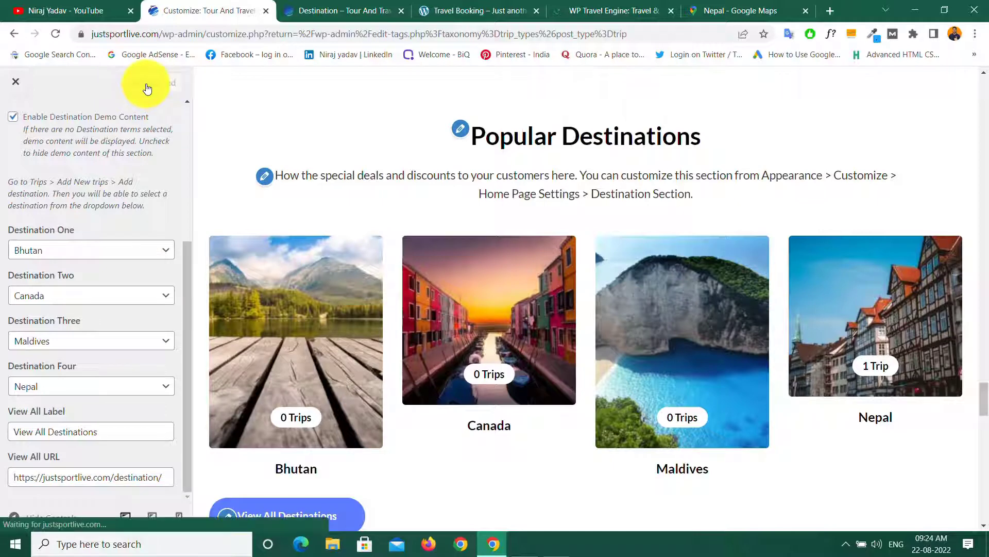
Step: Return to the Front Page Settings section list and review Popular Destinations in the preview
scroll(51, 139, up, 5)
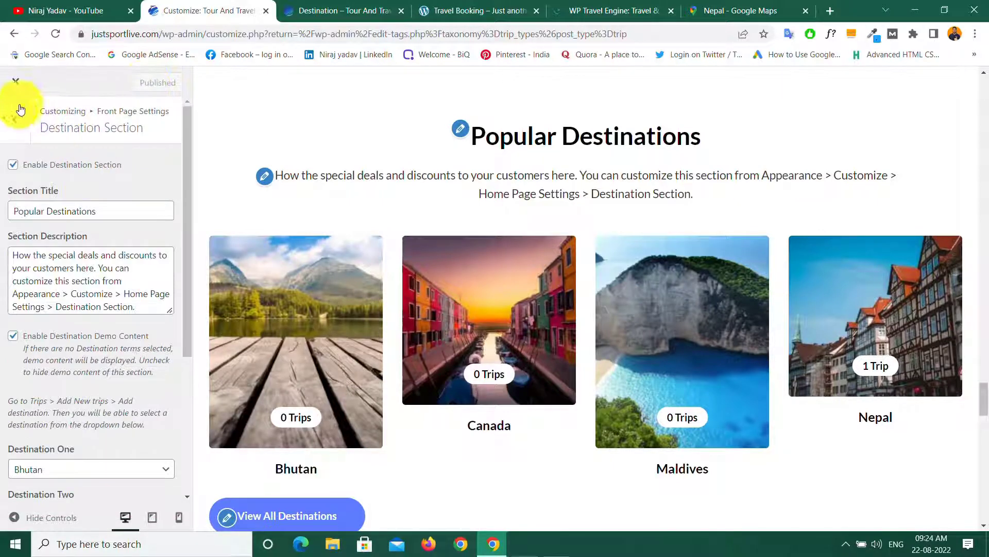
click(15, 117)
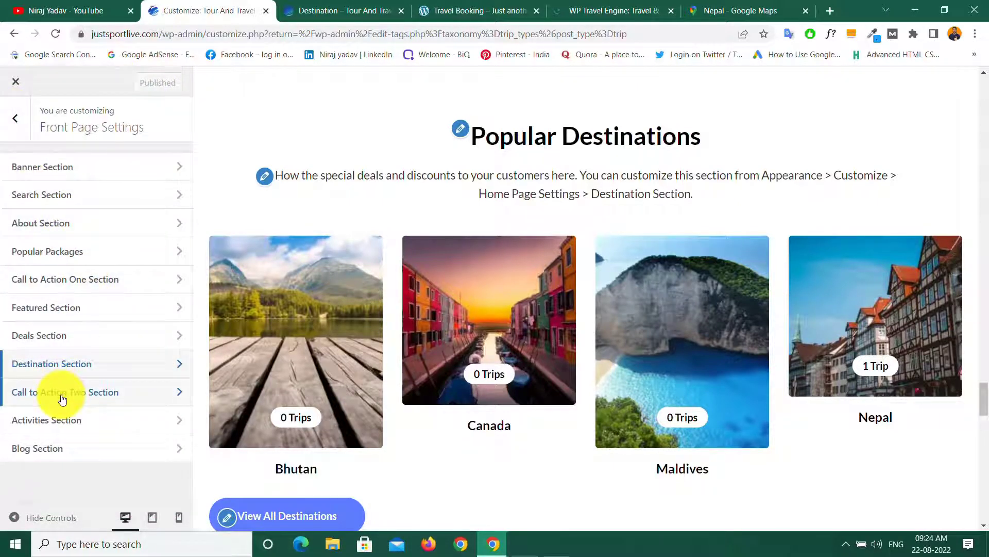
scroll(441, 345, up, 15)
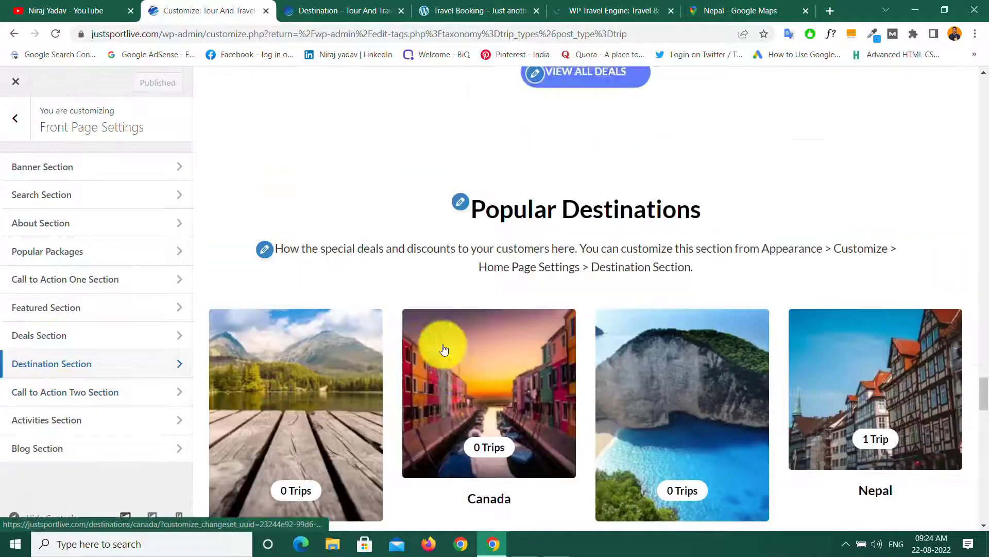
scroll(490, 349, down, 15)
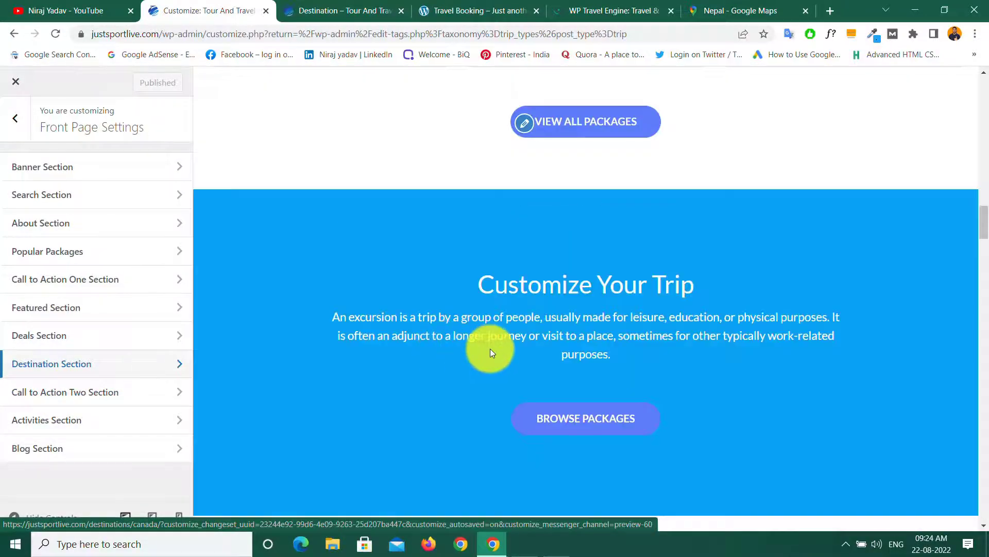
scroll(490, 348, up, 4)
scroll(490, 348, down, 10)
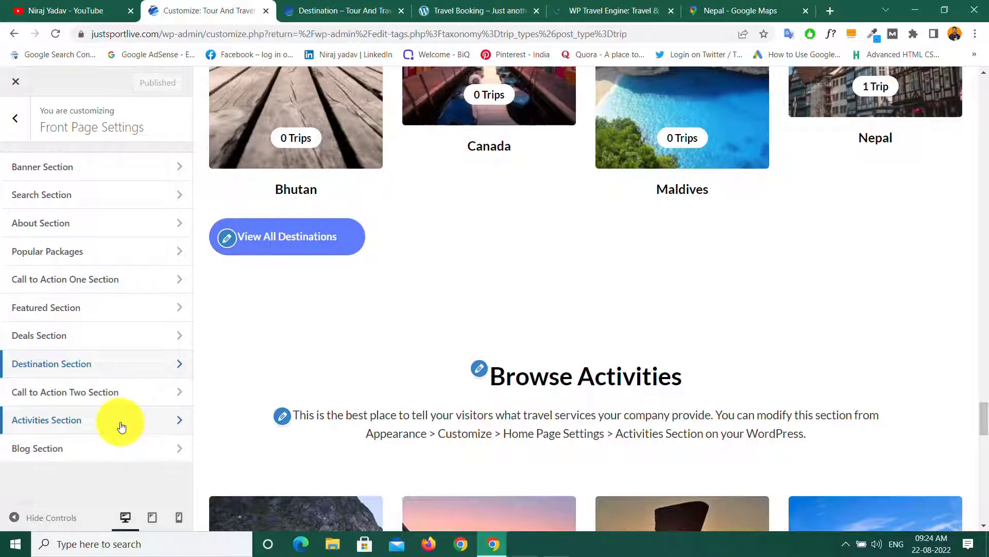
Step: Set Activities One to Three to Climbing, Hiking and Paragliding
click(80, 421)
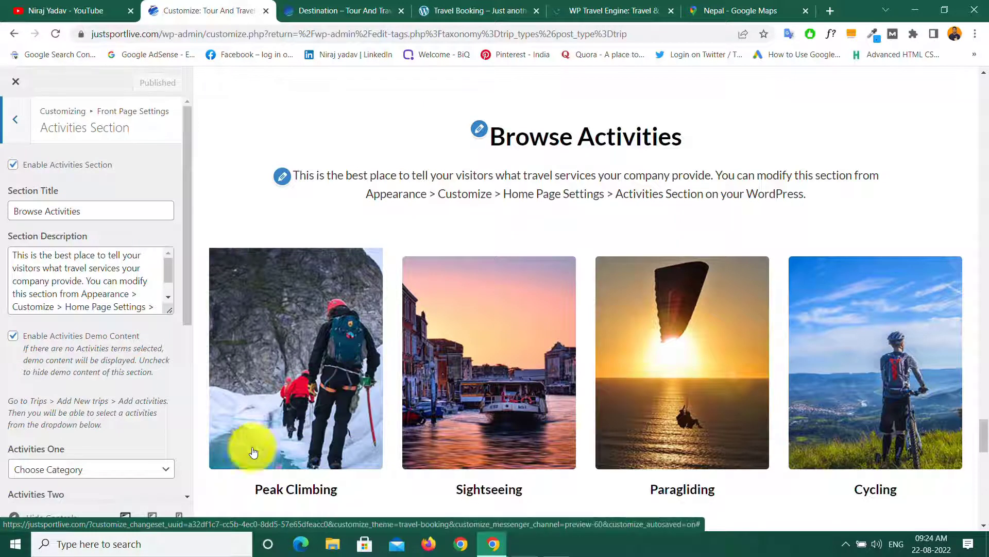
click(160, 472)
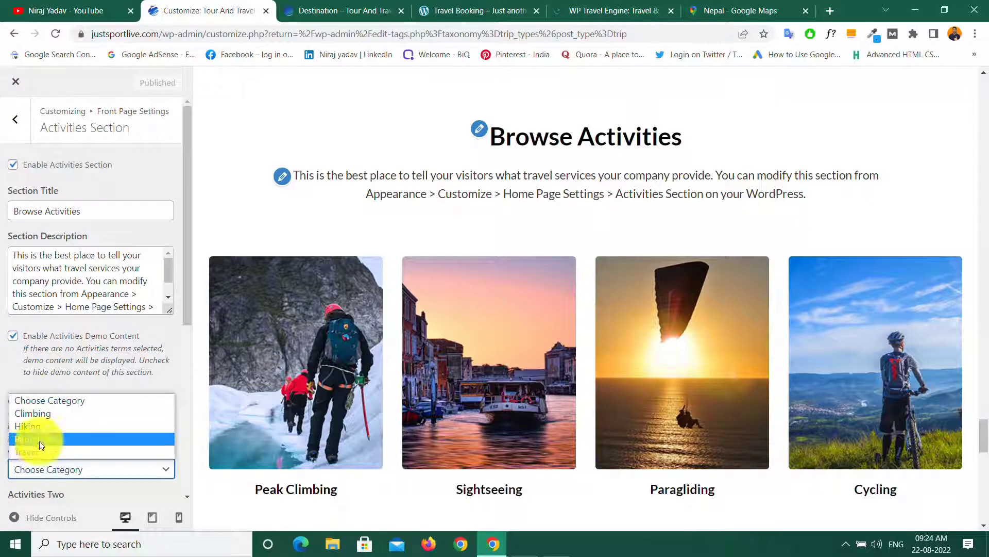
click(41, 412)
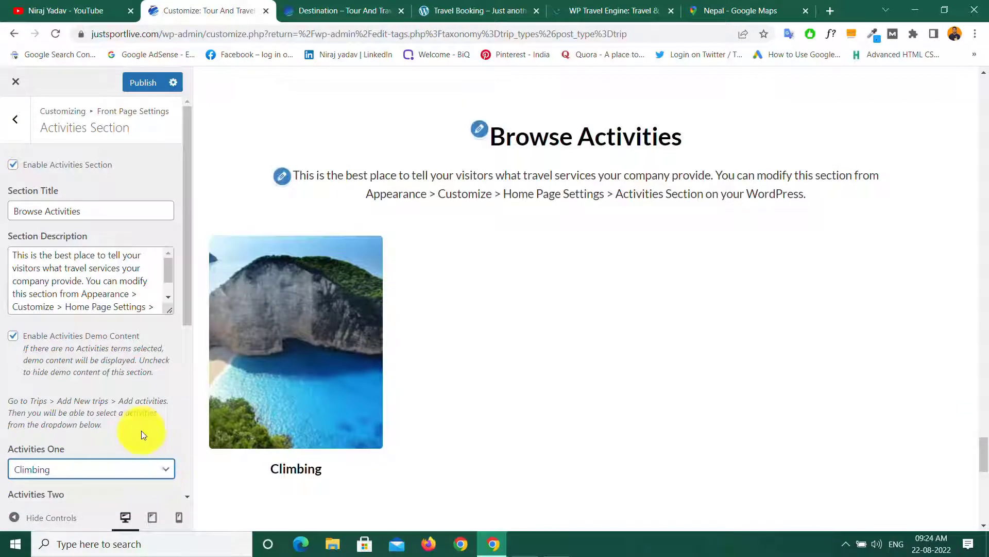
scroll(144, 438, down, 5)
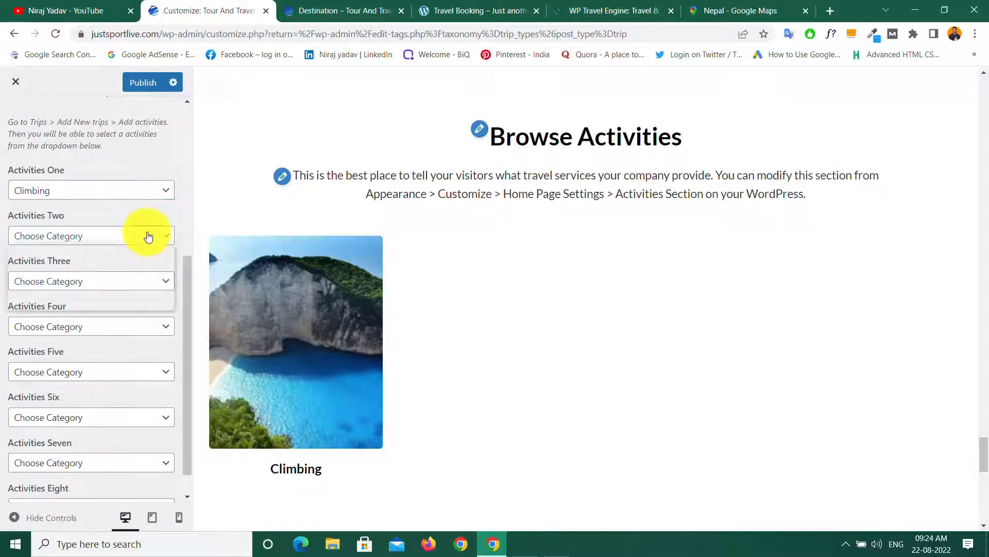
click(149, 236)
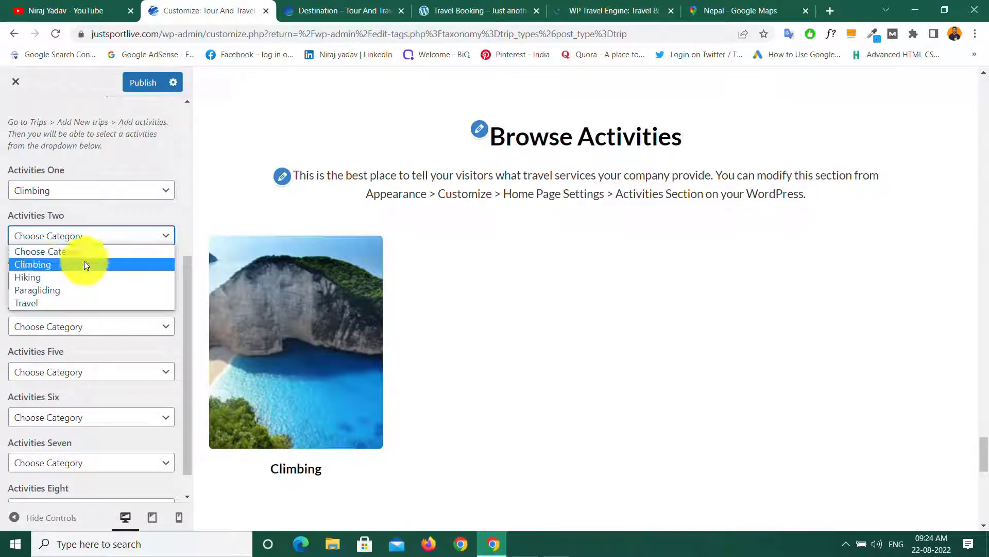
click(29, 278)
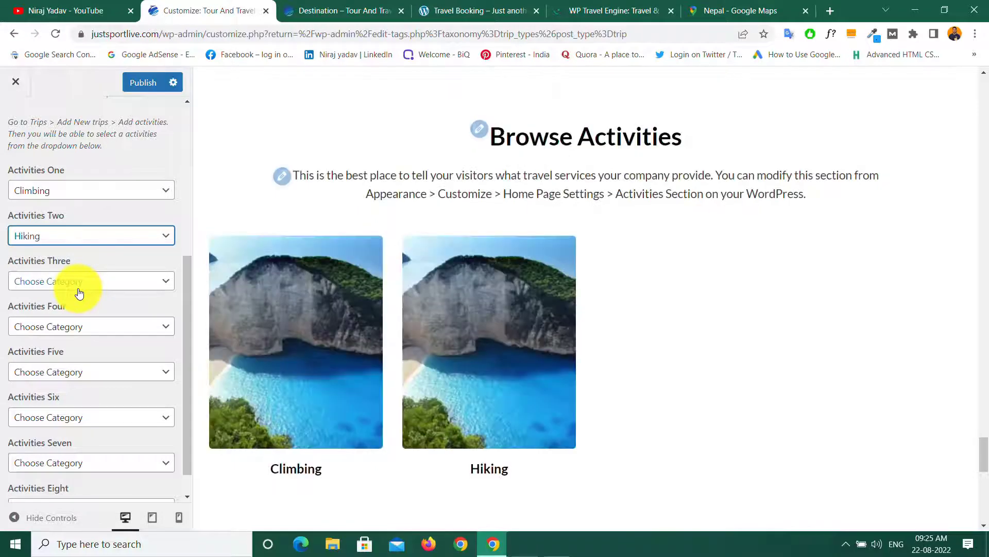
click(146, 282)
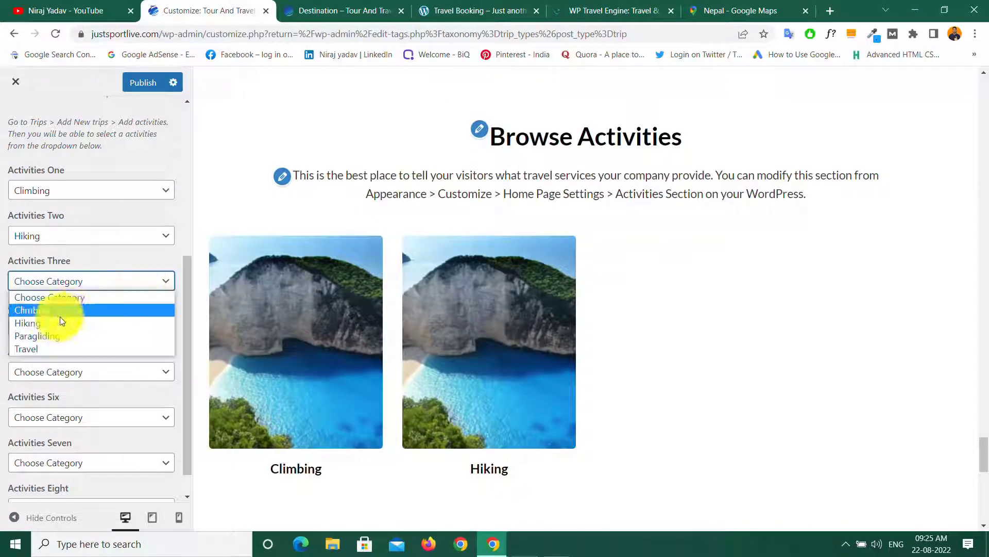
click(36, 335)
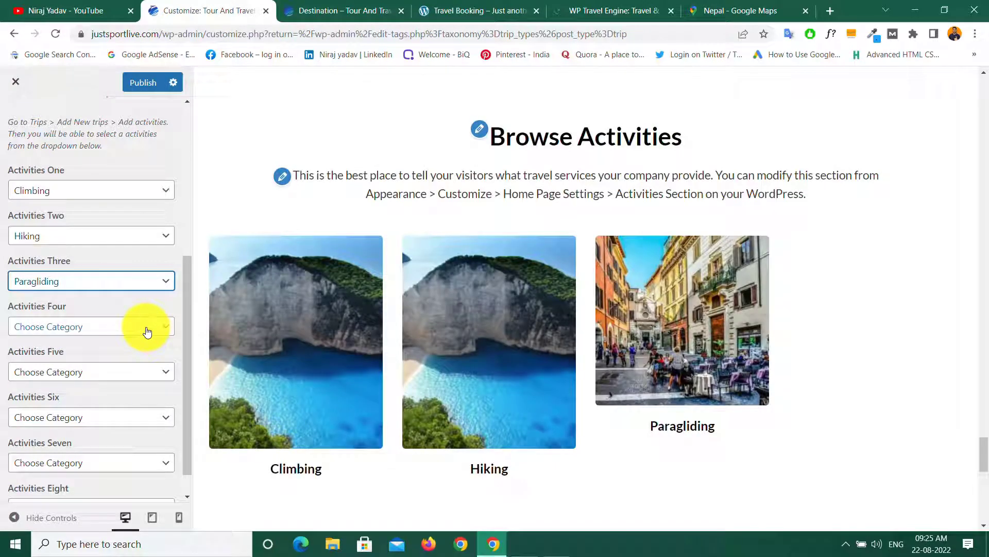
Step: Reset all three activity slots back to Choose Category
scroll(137, 371, down, 1)
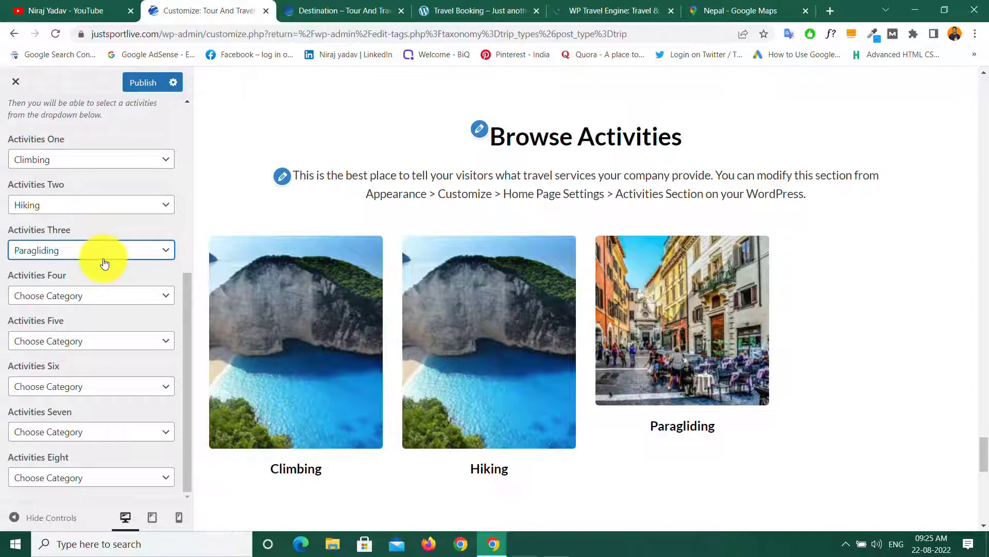
click(138, 159)
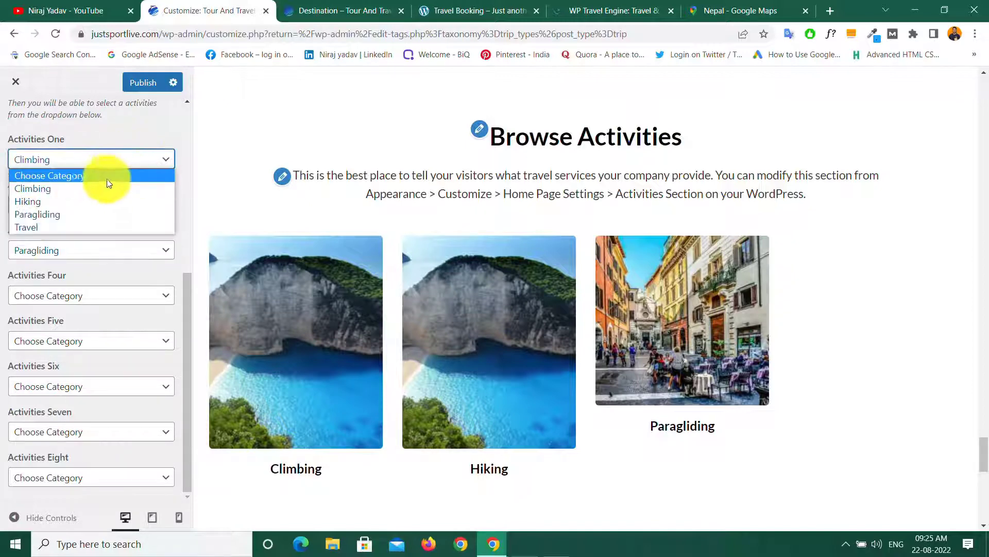
click(81, 178)
click(88, 205)
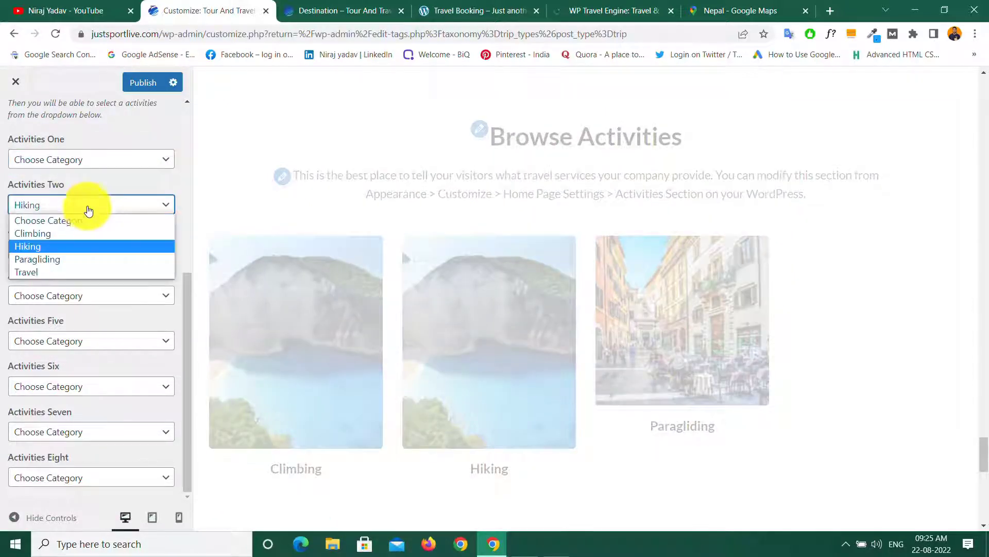
click(67, 221)
click(88, 250)
click(66, 266)
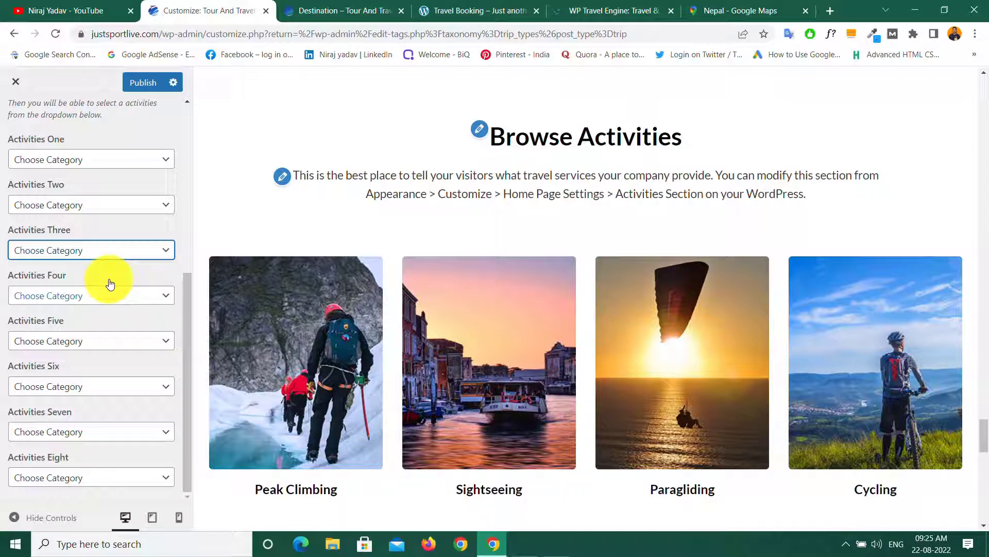
Step: Go back to the front page sections and open the Blog Section settings
scroll(113, 232, up, 6)
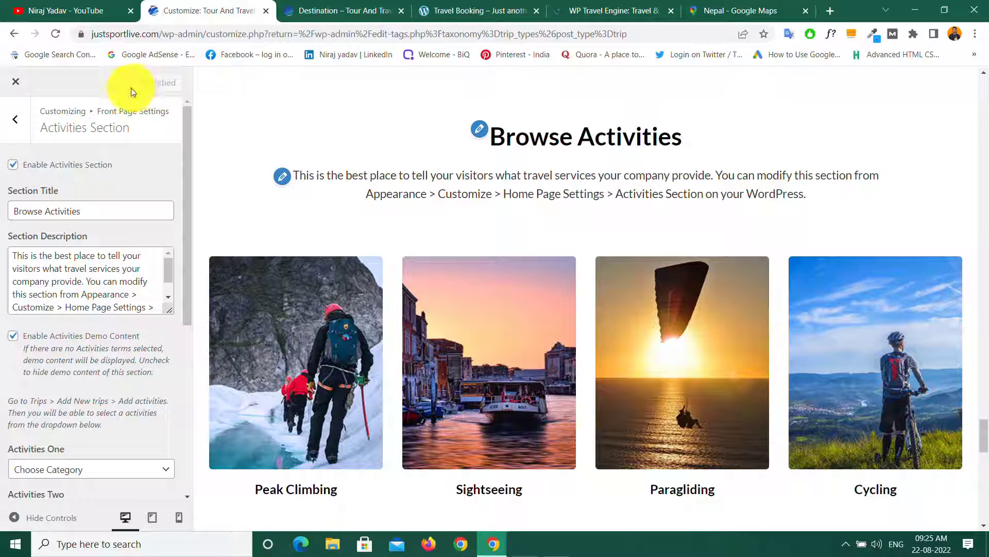
click(16, 123)
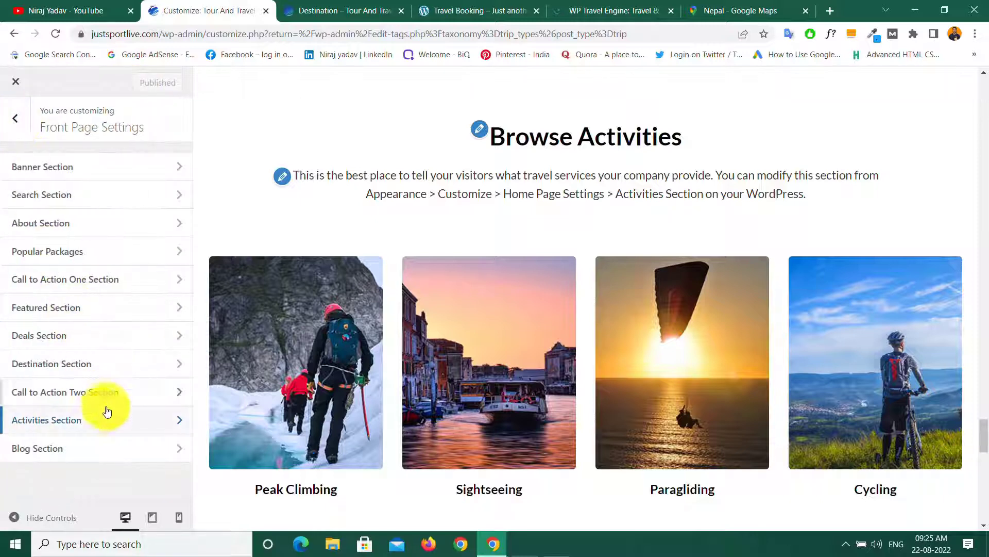
click(78, 454)
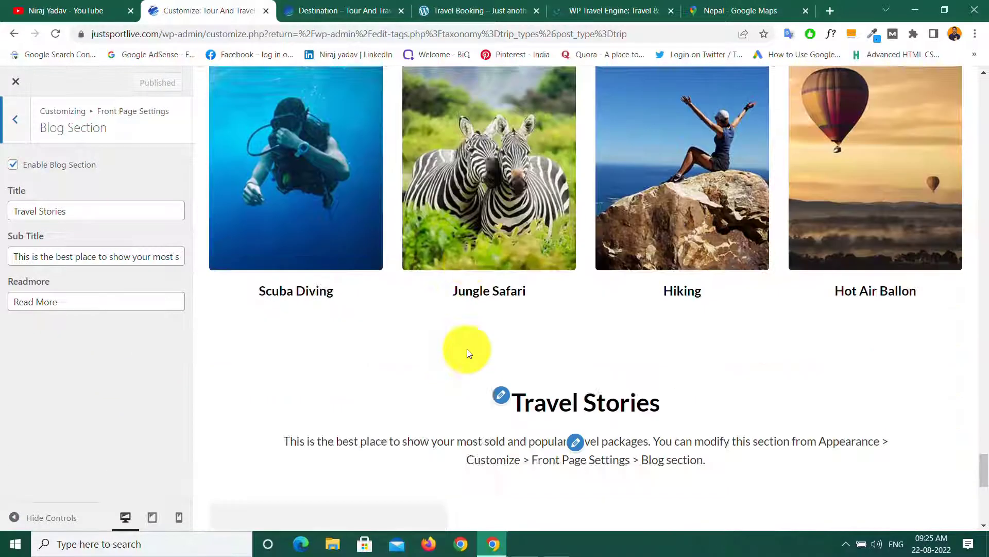
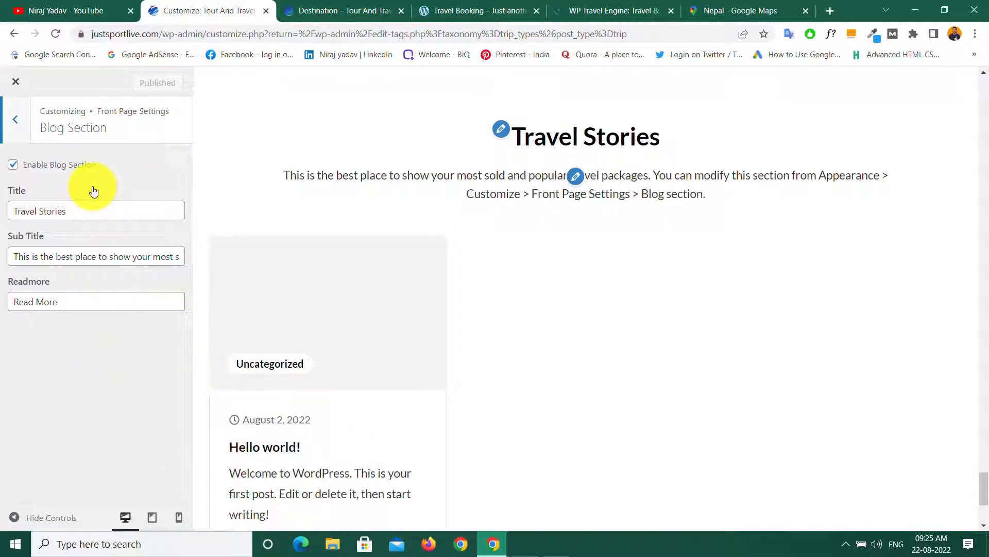
Step: Exit the Customizer and open the Hello world! post from the Posts list
click(19, 86)
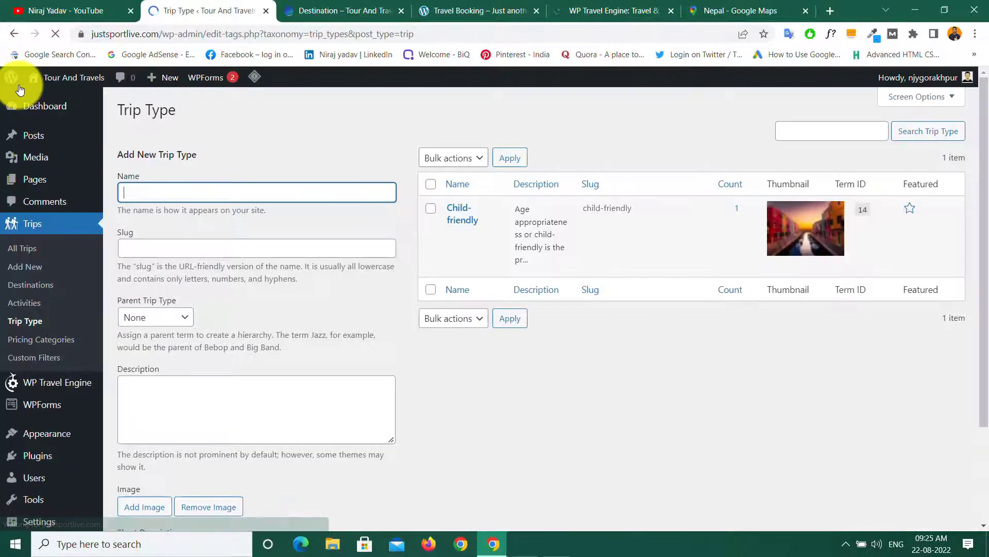
mouse_move(38, 142)
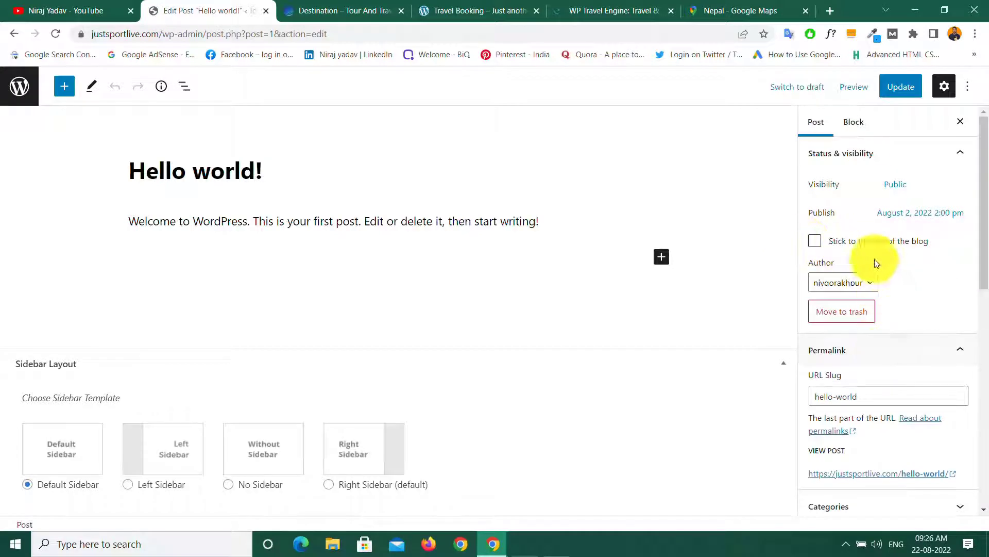
Step: Set the coastal bay photo as the Hello world! featured image and update the post
scroll(884, 247, down, 10)
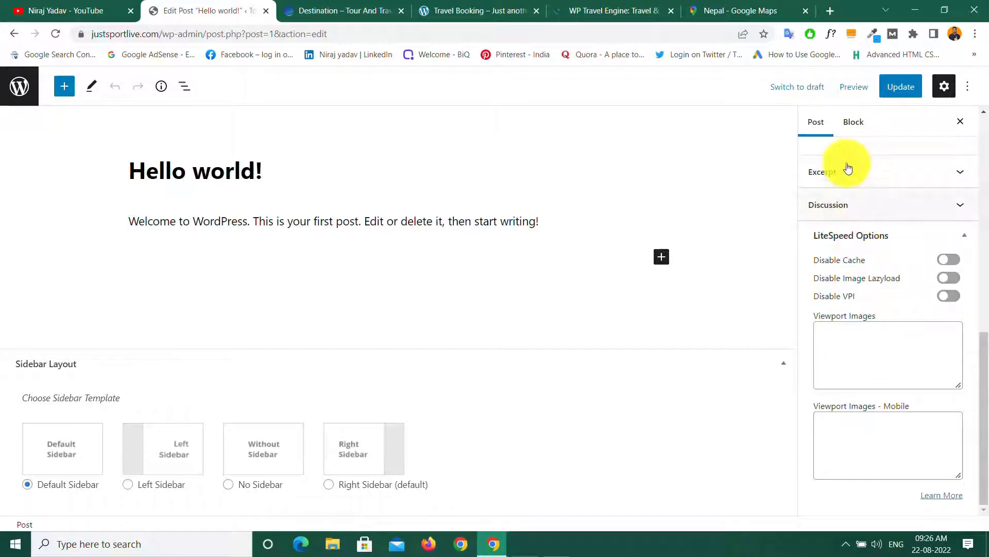
scroll(848, 248, up, 5)
click(865, 397)
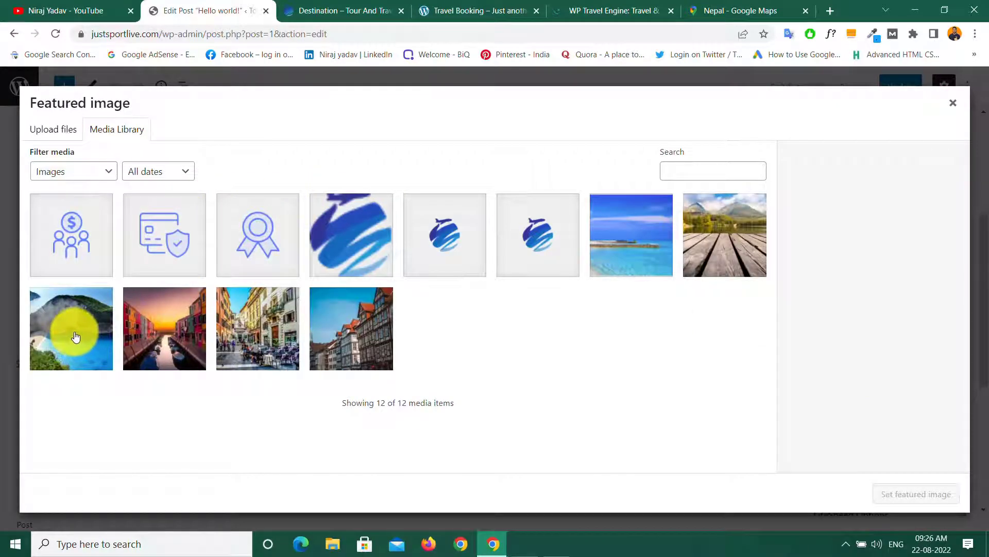
click(77, 336)
click(899, 494)
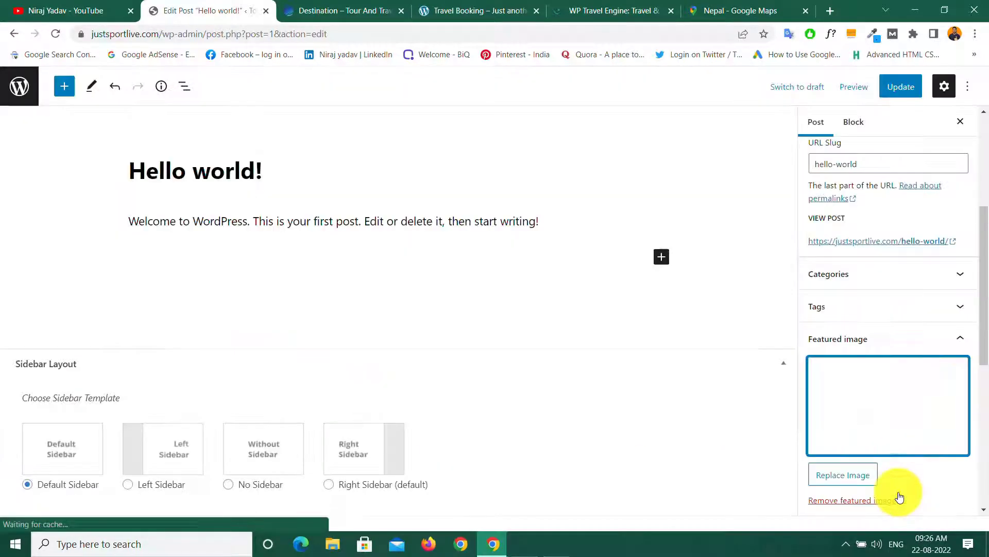
click(902, 86)
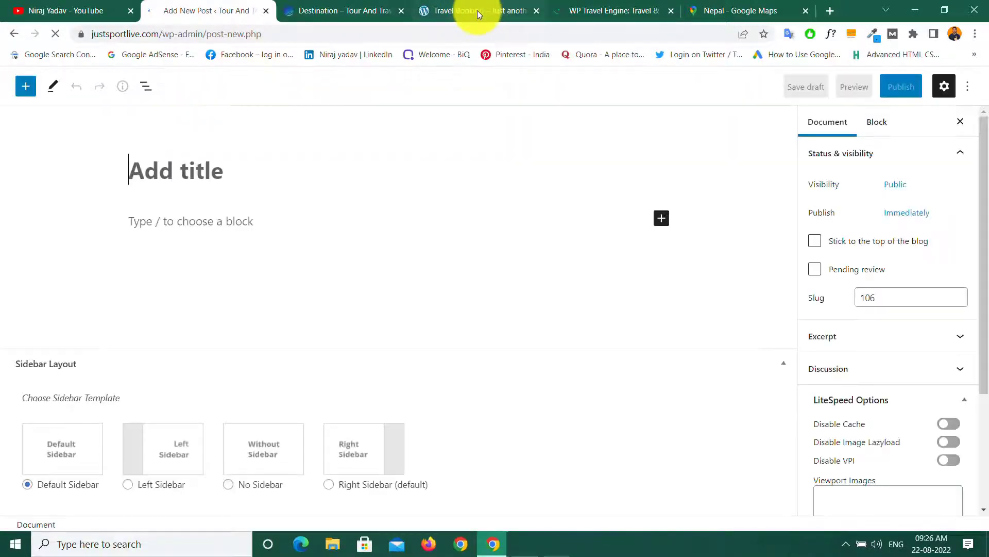
Step: Copy the demo article's title 'Tips for taking a longterm holiday plan this 2018' into the new post
click(479, 9)
scroll(455, 239, down, 5)
scroll(454, 239, down, 20)
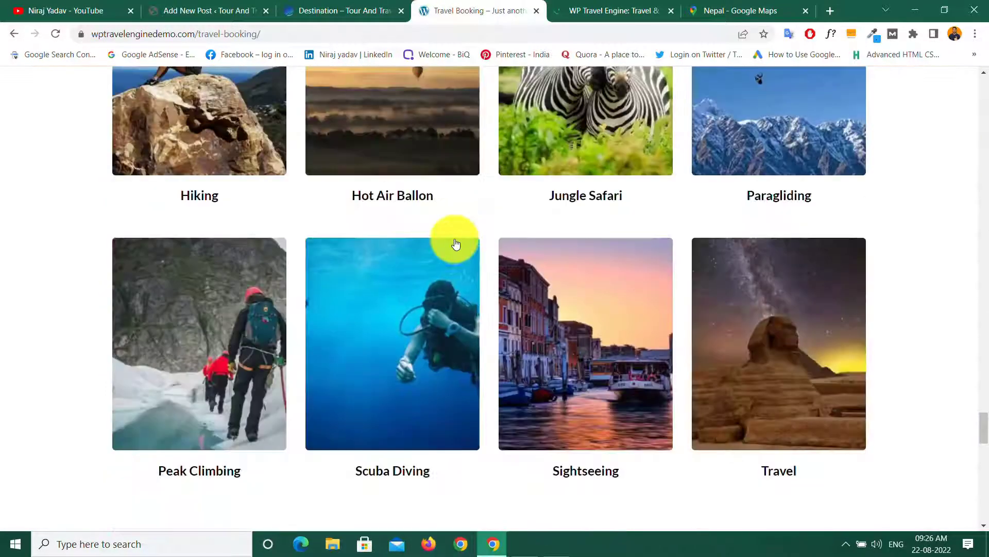
scroll(455, 239, up, 6)
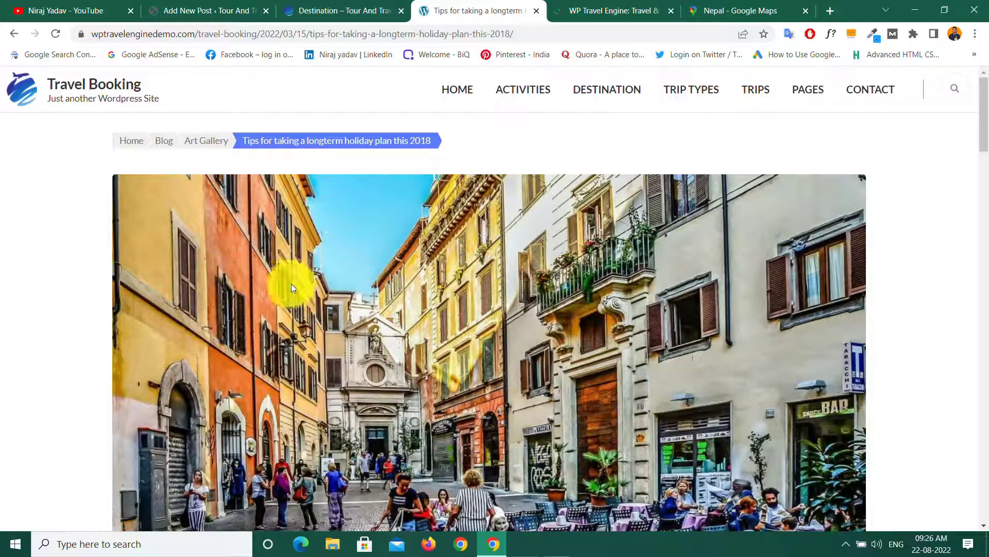
scroll(354, 278, down, 10)
drag(115, 118, 662, 122)
right_click(622, 116)
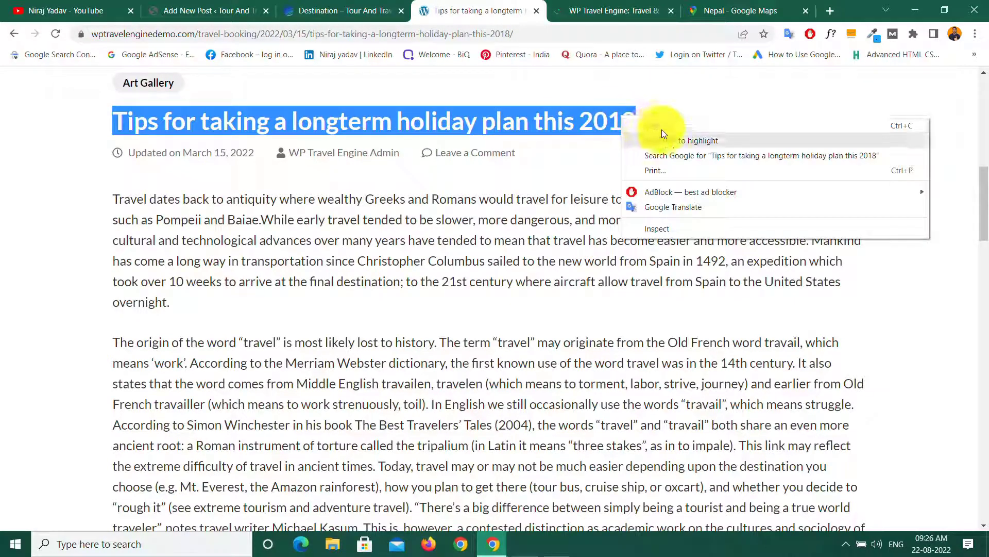
click(662, 123)
click(209, 14)
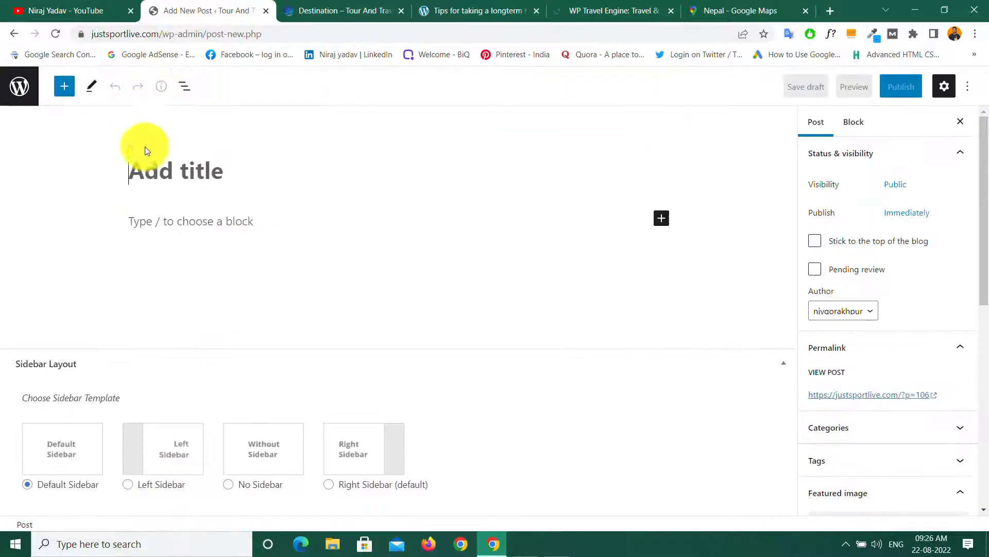
right_click(154, 173)
click(199, 270)
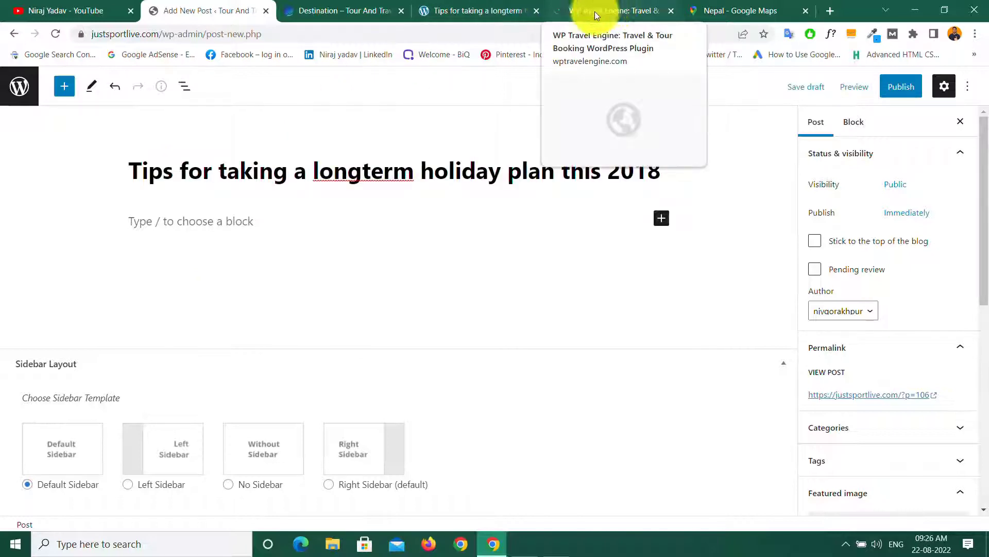
Step: Copy the demo article's first paragraph into the new post body
click(460, 12)
drag(112, 198, 185, 305)
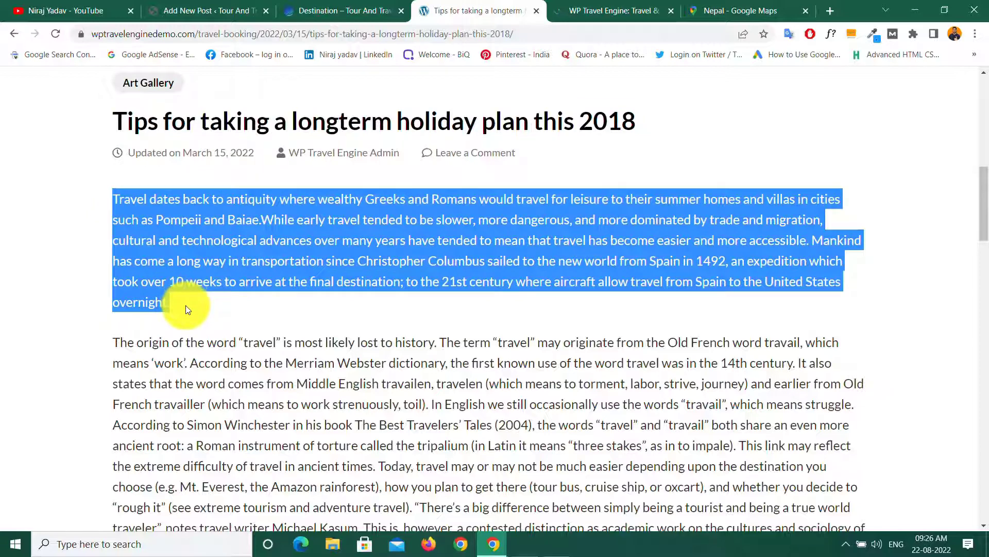
right_click(192, 263)
click(240, 274)
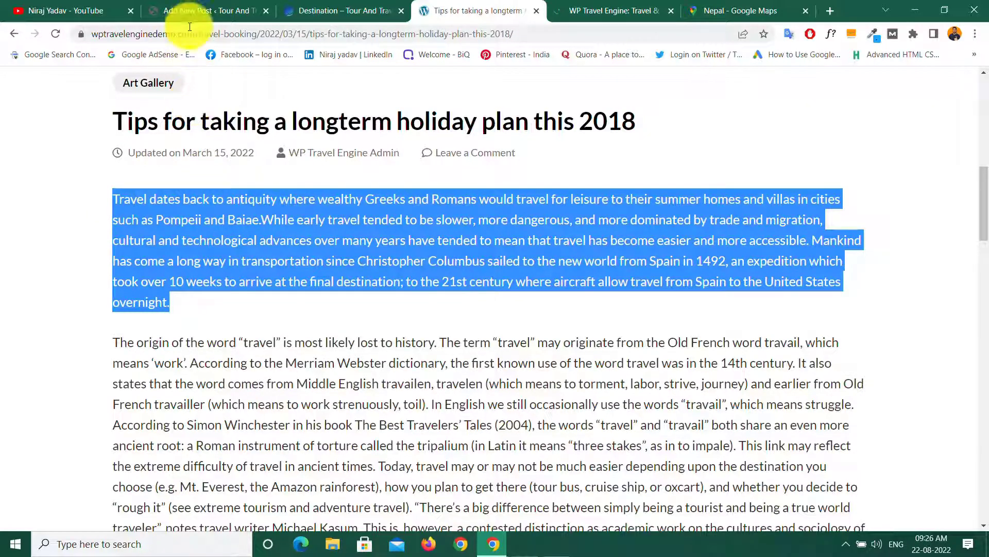
click(189, 11)
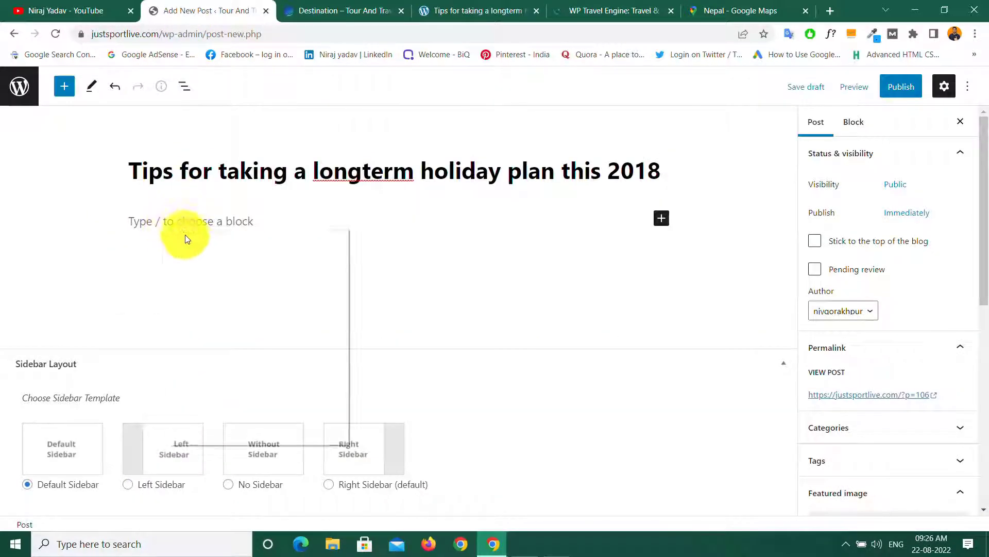
right_click(170, 227)
click(205, 325)
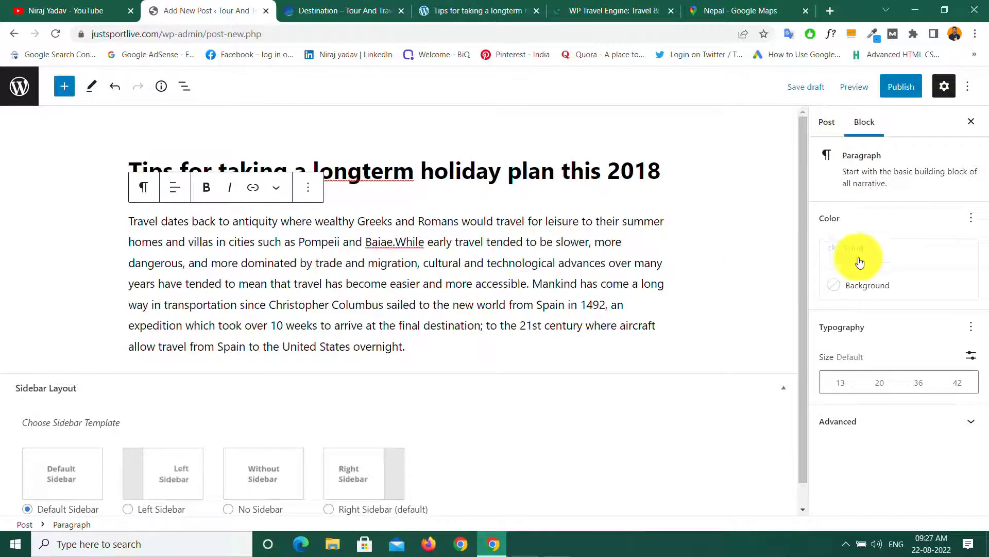
Step: Set the canal boats at sunset photo as featured image and publish the post
click(833, 125)
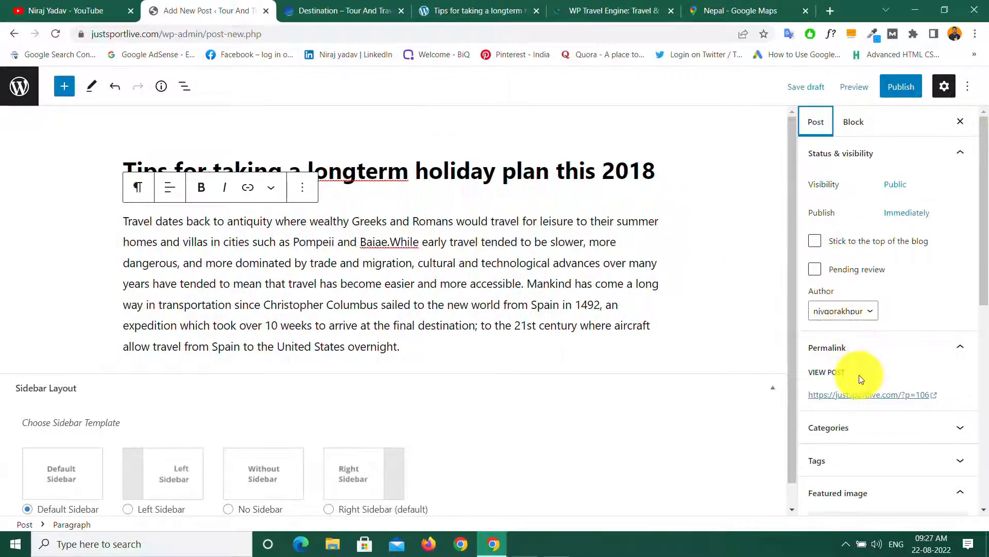
scroll(861, 376, down, 5)
click(883, 271)
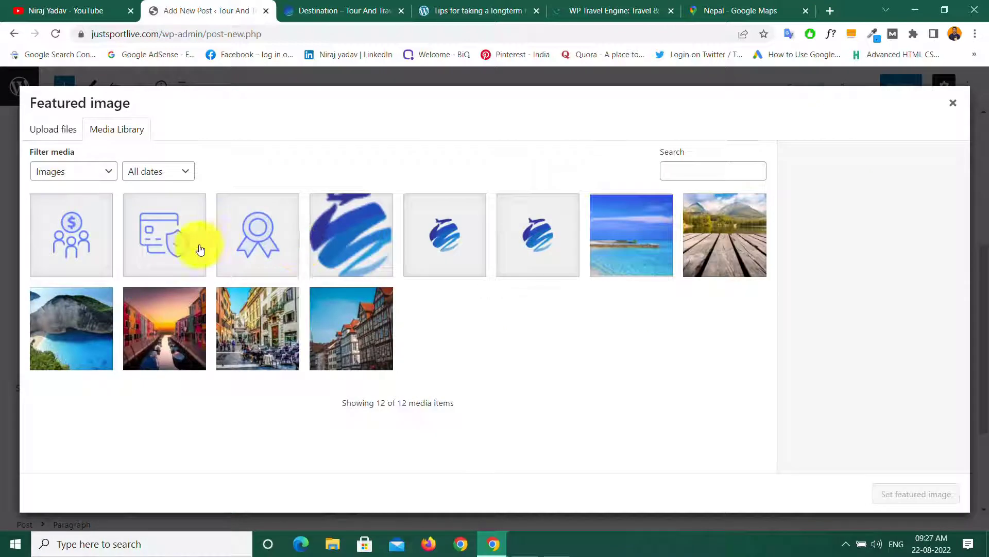
click(175, 342)
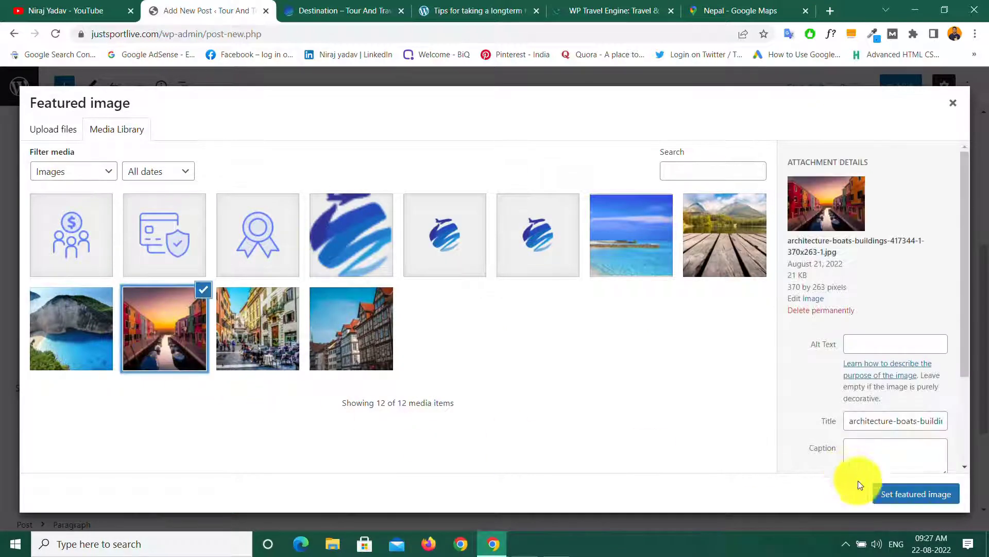
click(897, 494)
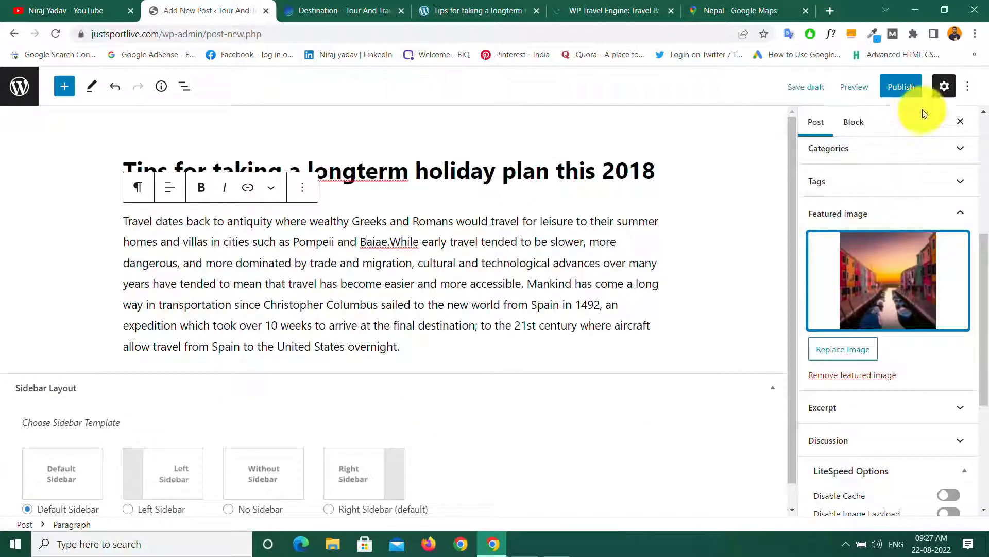
click(901, 88)
click(897, 92)
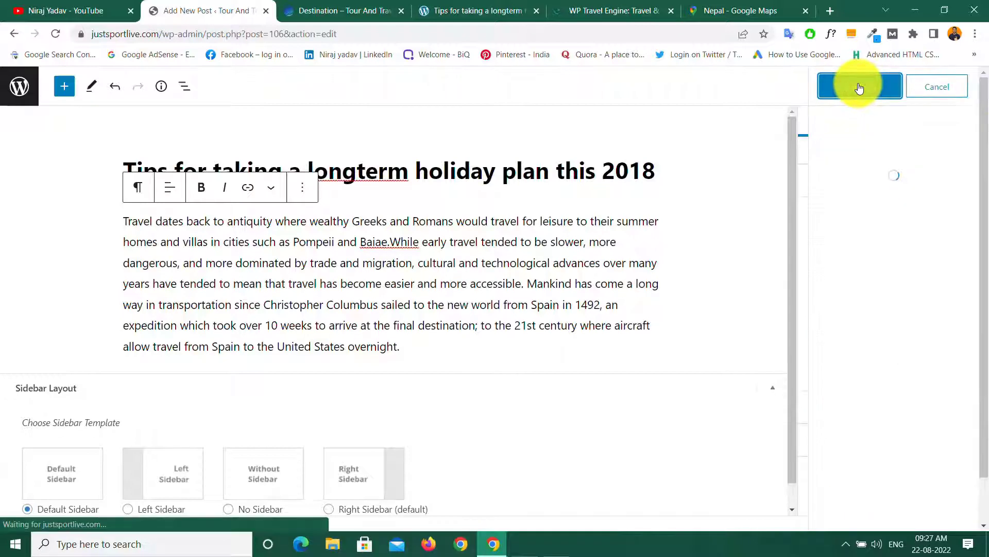
click(11, 92)
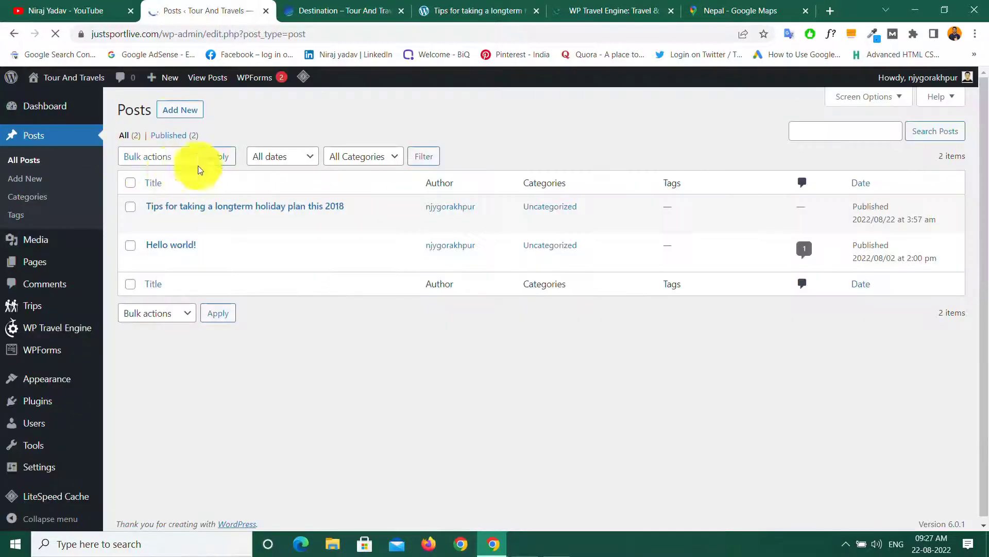
Step: Start another new post and paste in the demo article's holiday-plan title
click(170, 109)
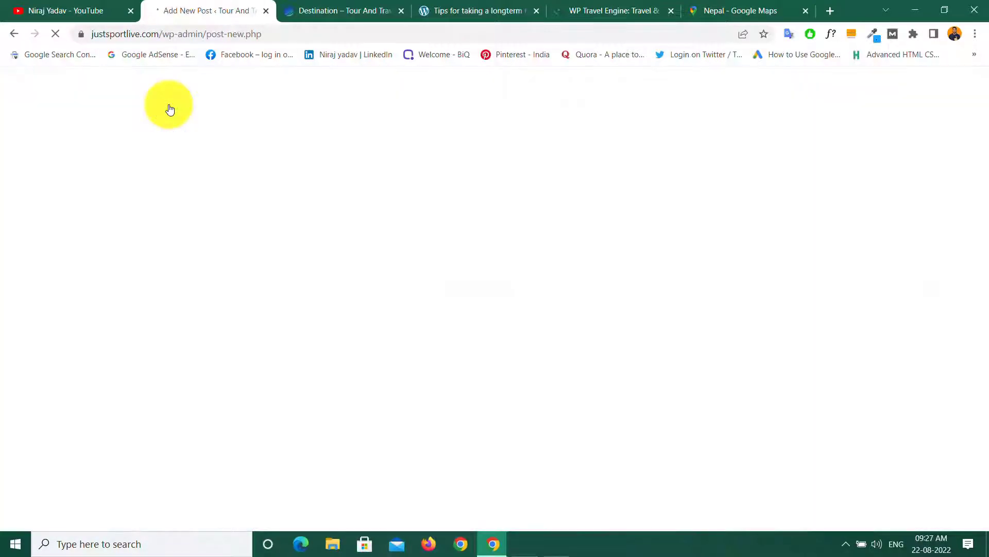
click(482, 12)
scroll(474, 205, down, 10)
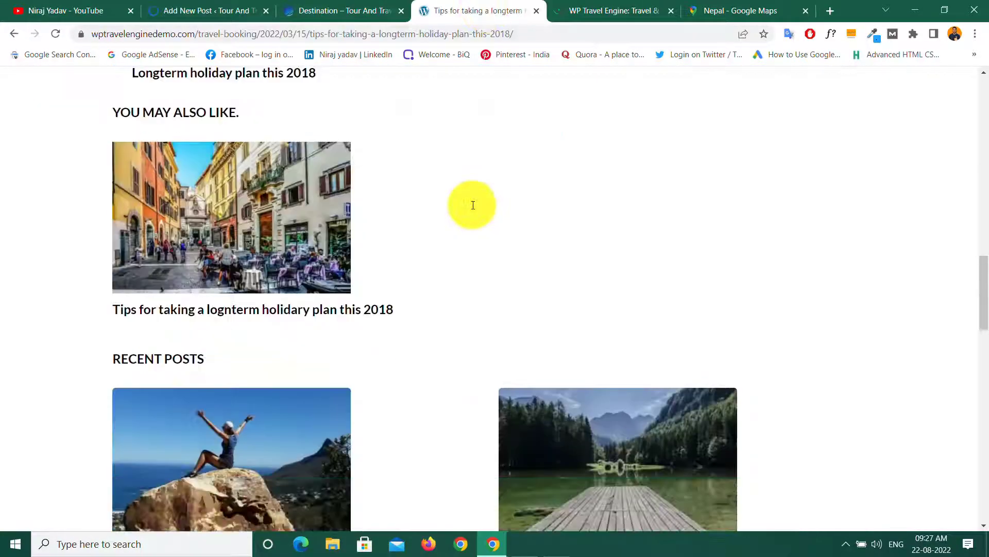
scroll(473, 205, up, 10)
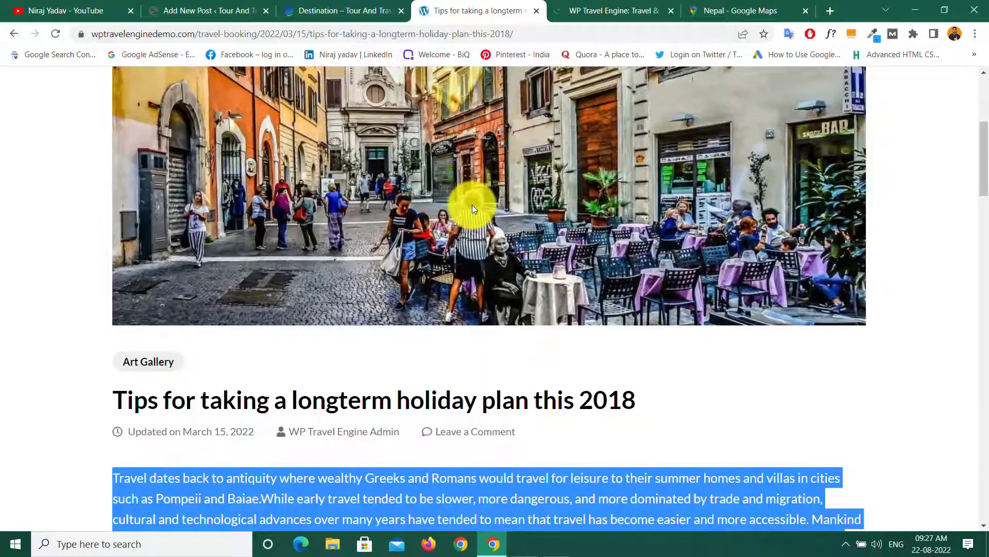
drag(116, 397, 548, 407)
right_click(548, 407)
click(579, 417)
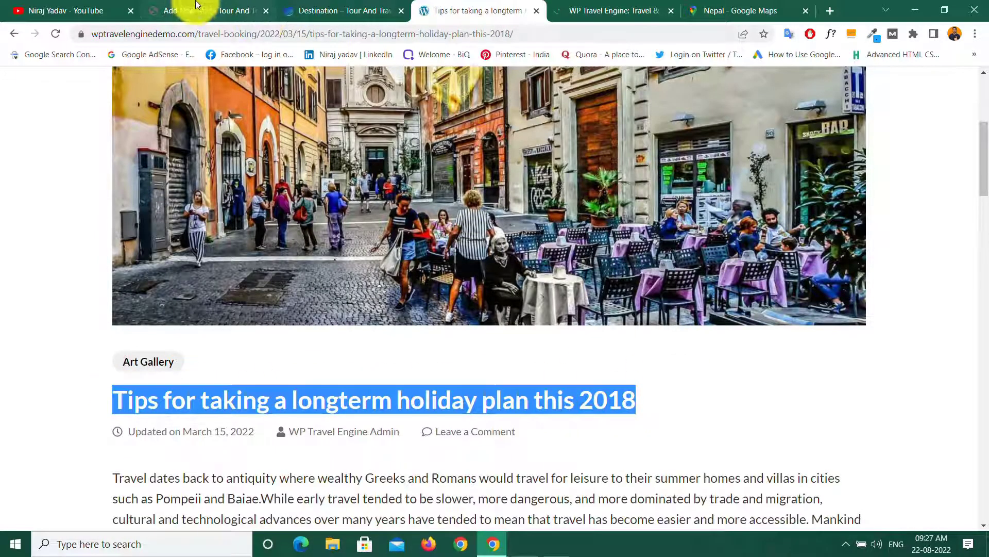
click(196, 7)
right_click(161, 159)
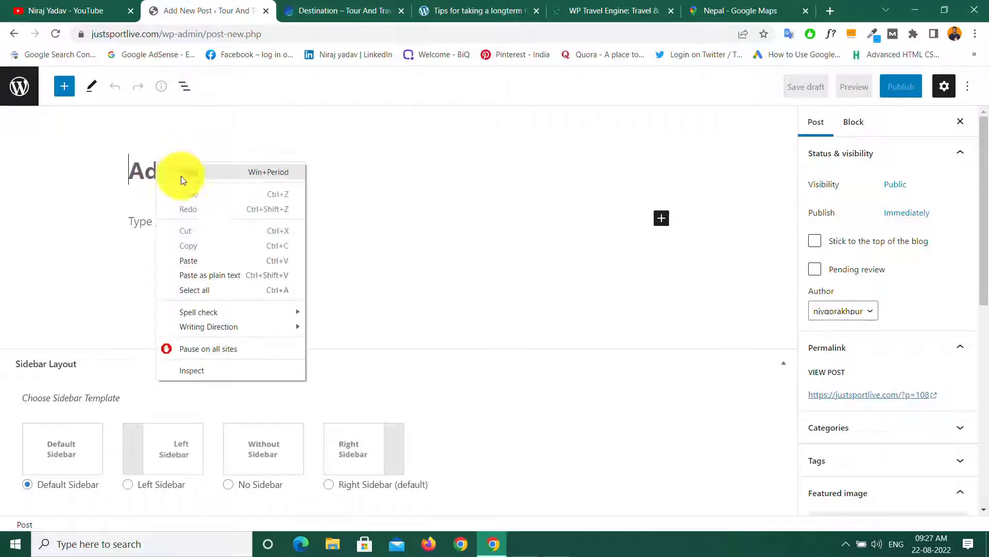
click(191, 258)
Step: Paste the demo article's first paragraph into the new post body
click(181, 222)
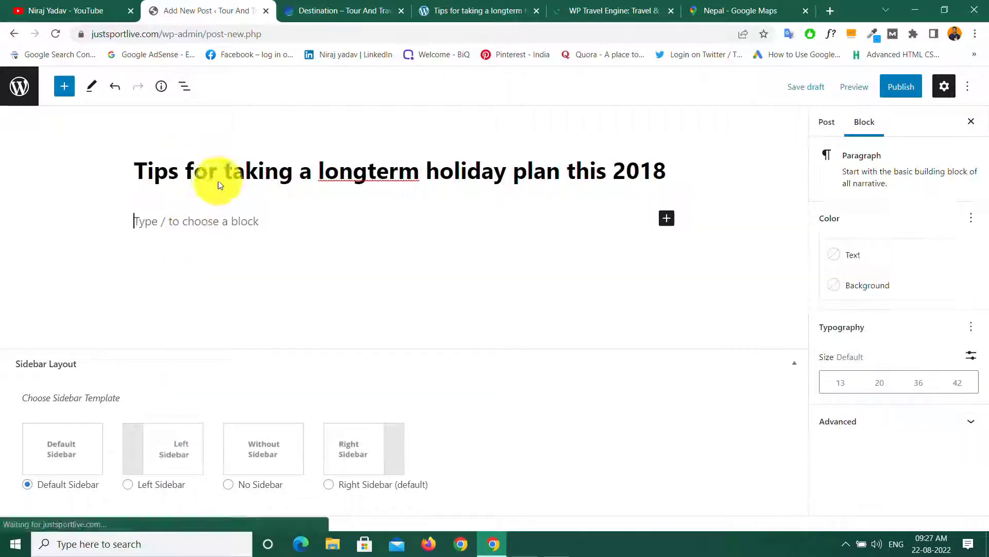
click(479, 7)
scroll(404, 205, down, 5)
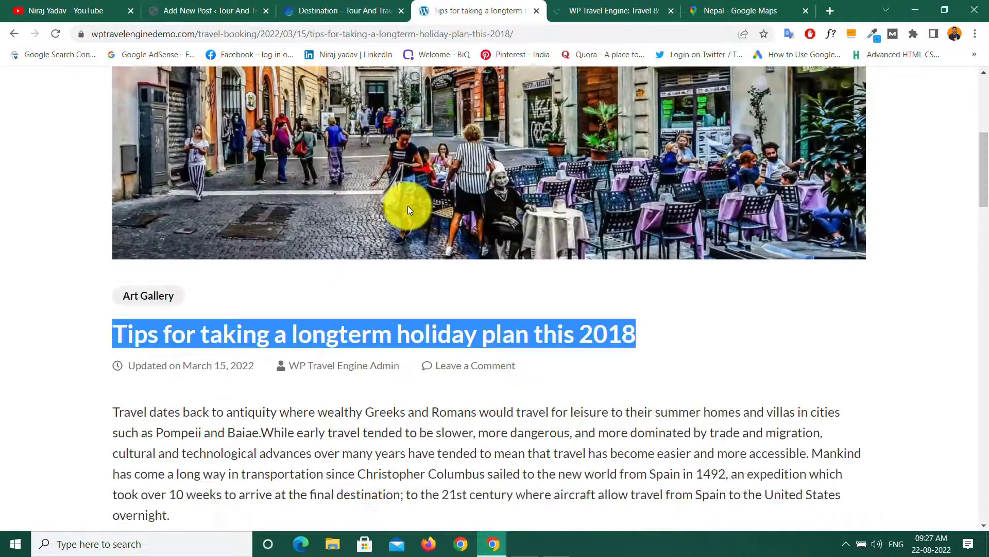
drag(109, 202, 199, 308)
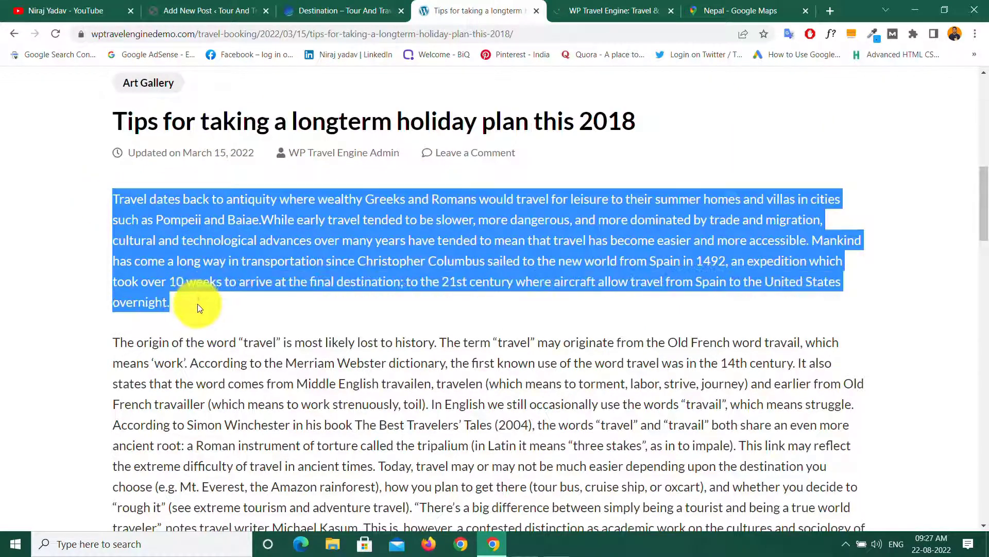
right_click(203, 289)
click(242, 301)
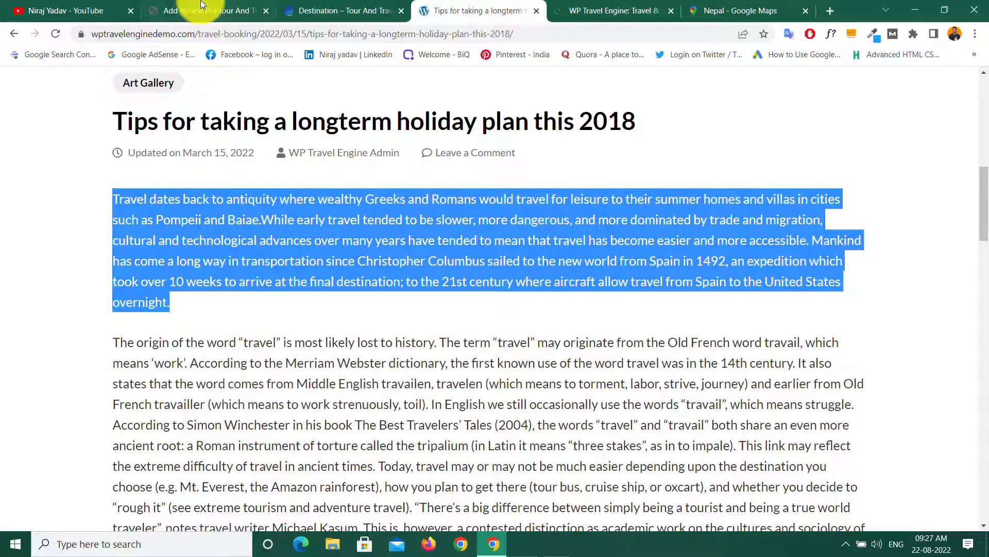
click(206, 11)
right_click(172, 227)
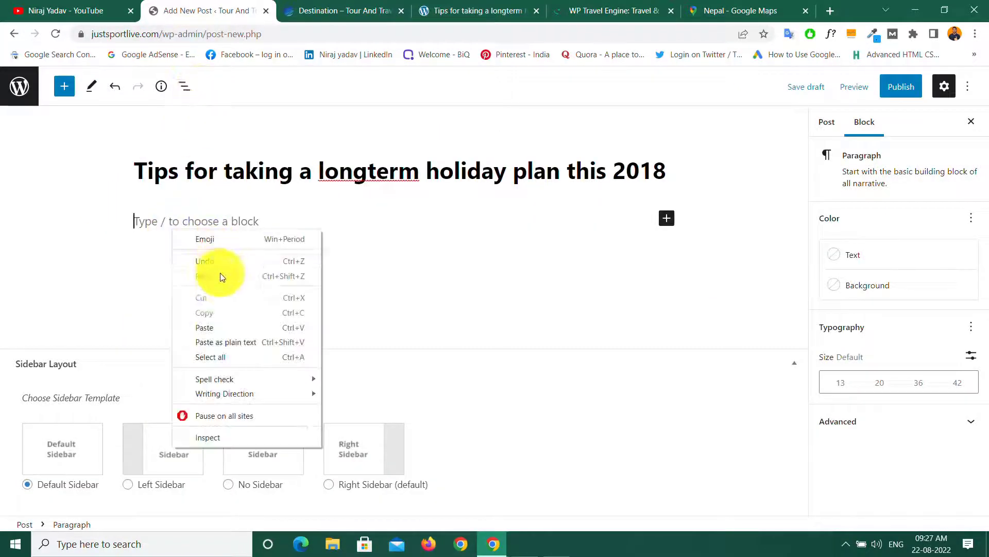
click(205, 327)
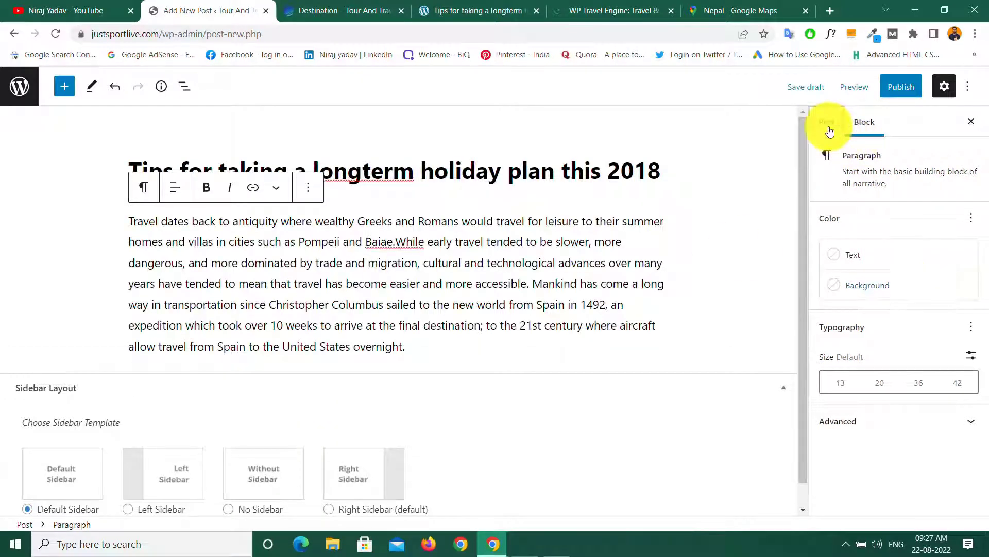
Step: Make the Italian street café photo the featured image and publish the post
click(824, 124)
scroll(854, 317, down, 5)
click(865, 267)
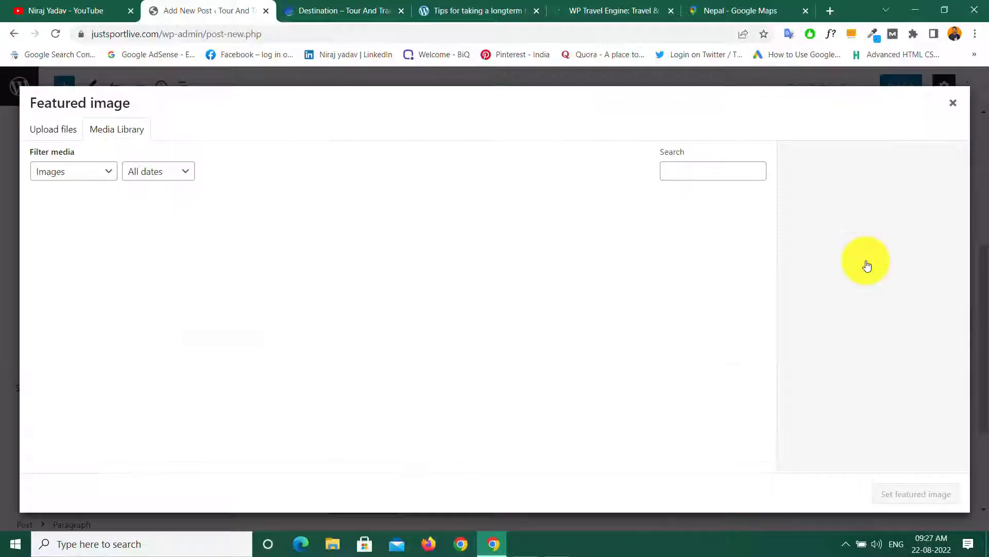
click(258, 332)
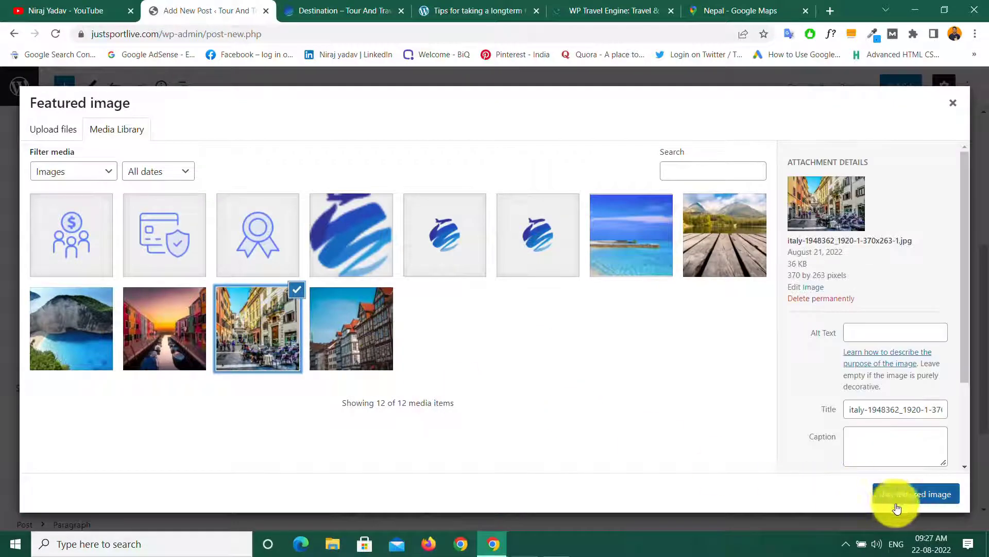
click(918, 494)
click(901, 87)
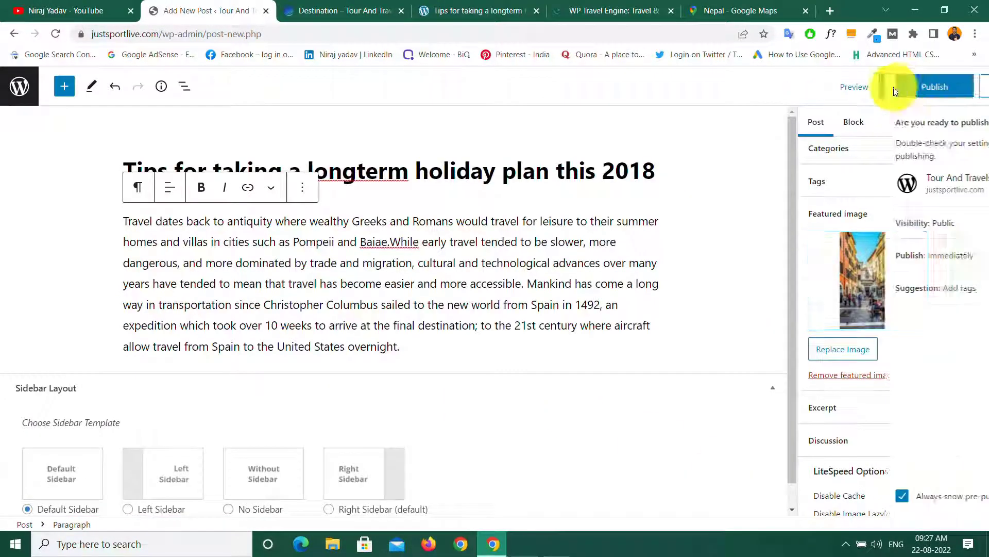
click(861, 94)
click(13, 89)
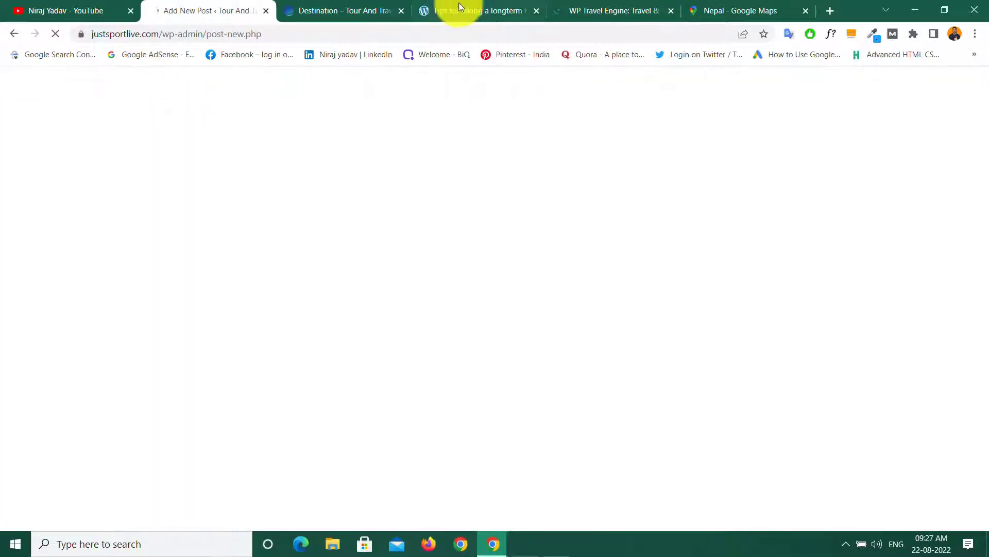
Step: Copy the demo article's full title into the new post's title
click(456, 10)
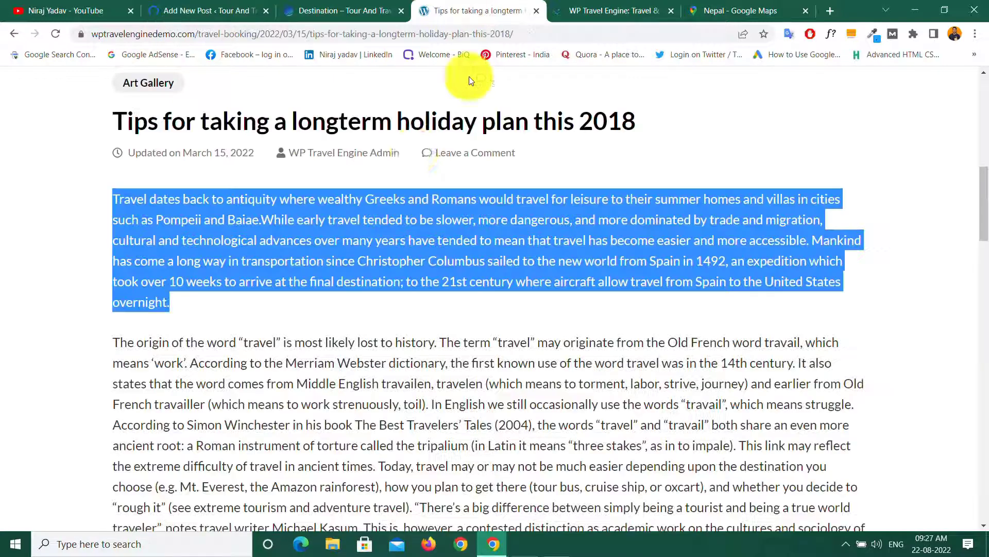
drag(113, 123, 684, 128)
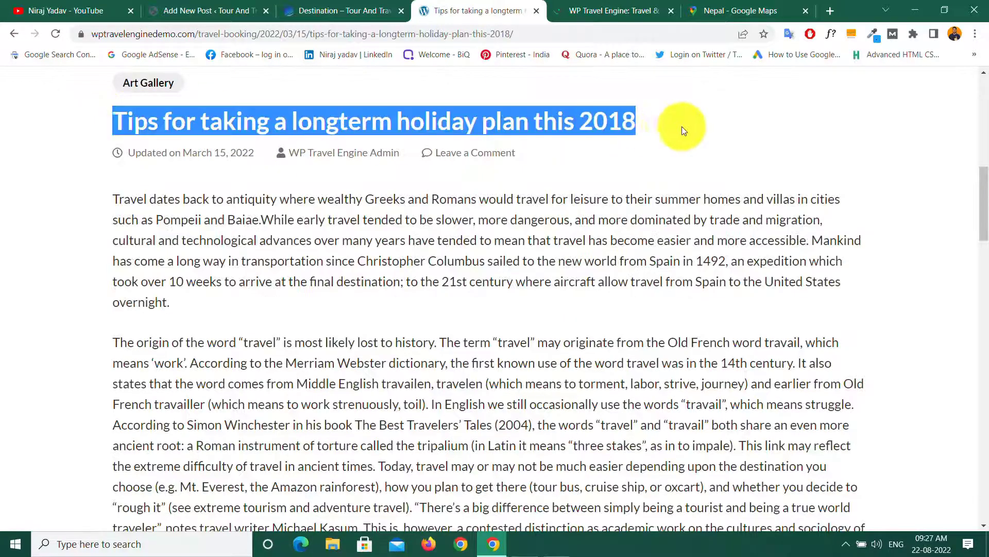
right_click(580, 125)
click(610, 134)
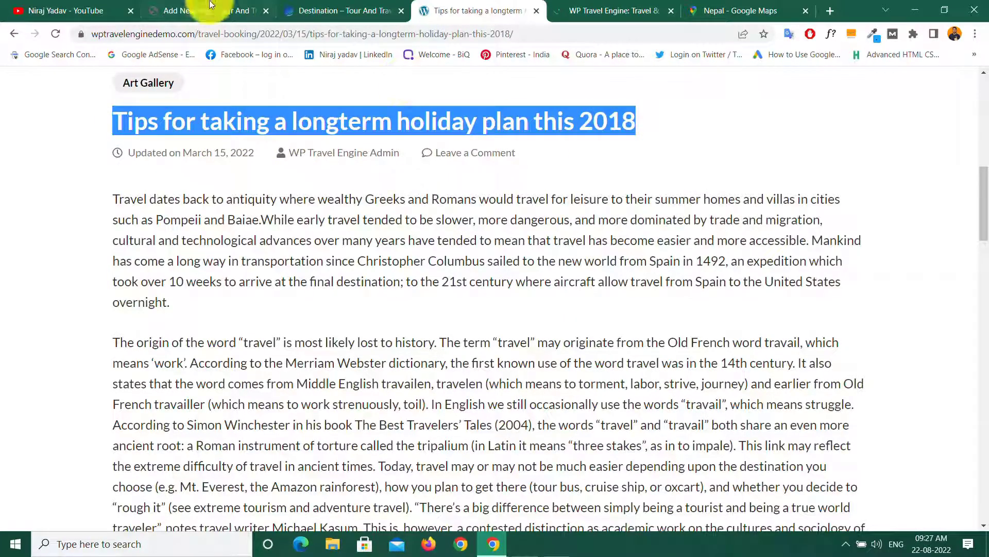
click(203, 11)
right_click(172, 170)
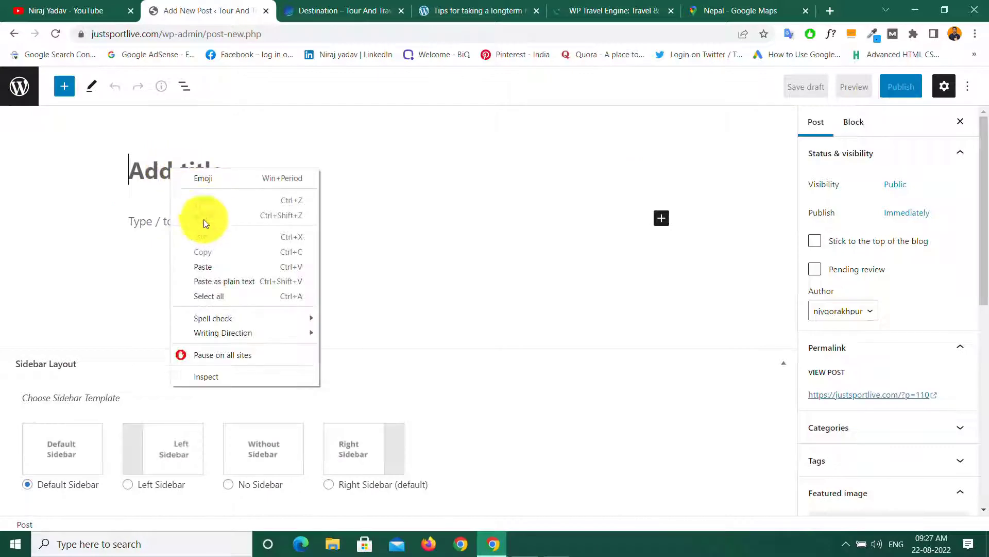
click(210, 264)
Step: Copy the demo article's opening paragraph into the new post body
click(441, 9)
drag(96, 188, 212, 298)
right_click(218, 254)
click(245, 263)
click(178, 10)
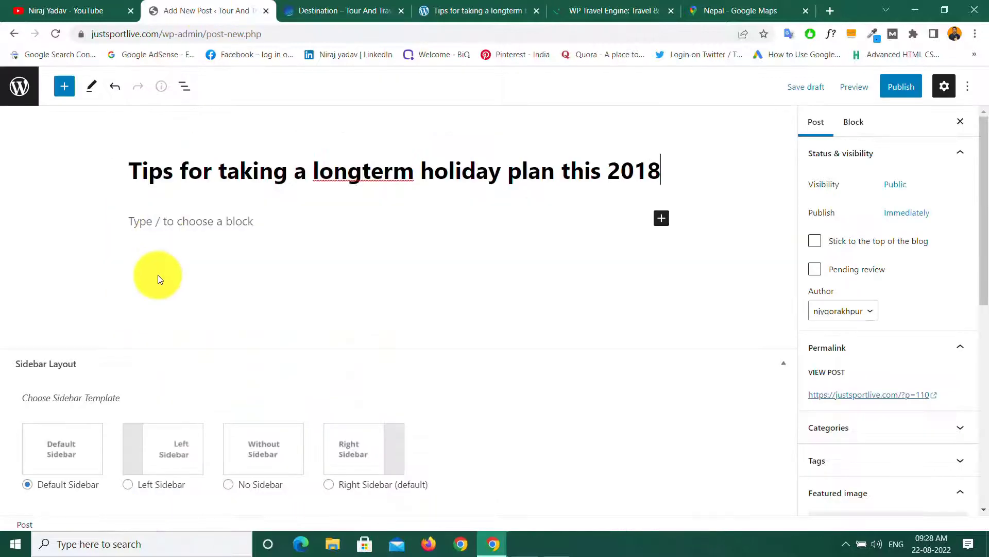
click(162, 223)
right_click(162, 223)
click(205, 323)
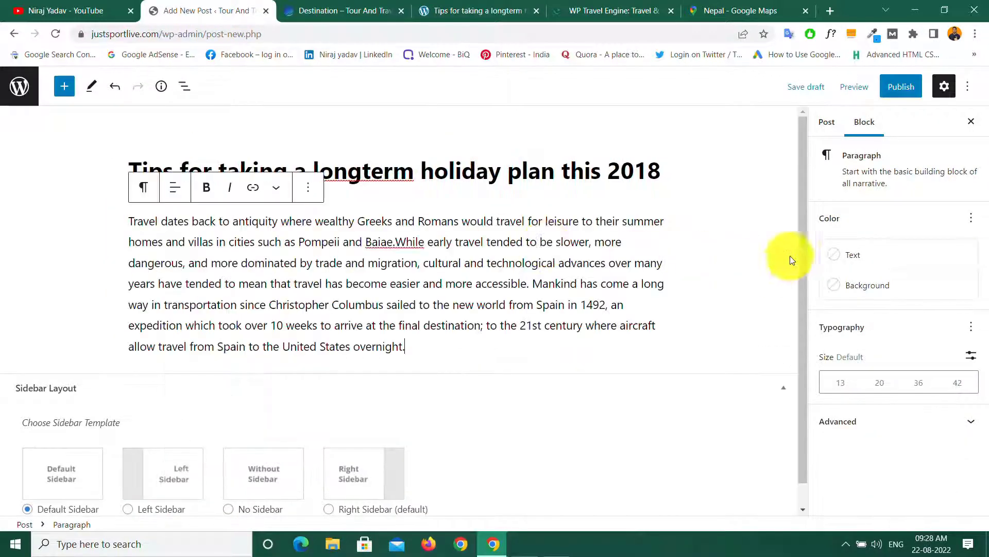
Step: Set the half-timbered houses photo as featured image and publish the post
click(827, 121)
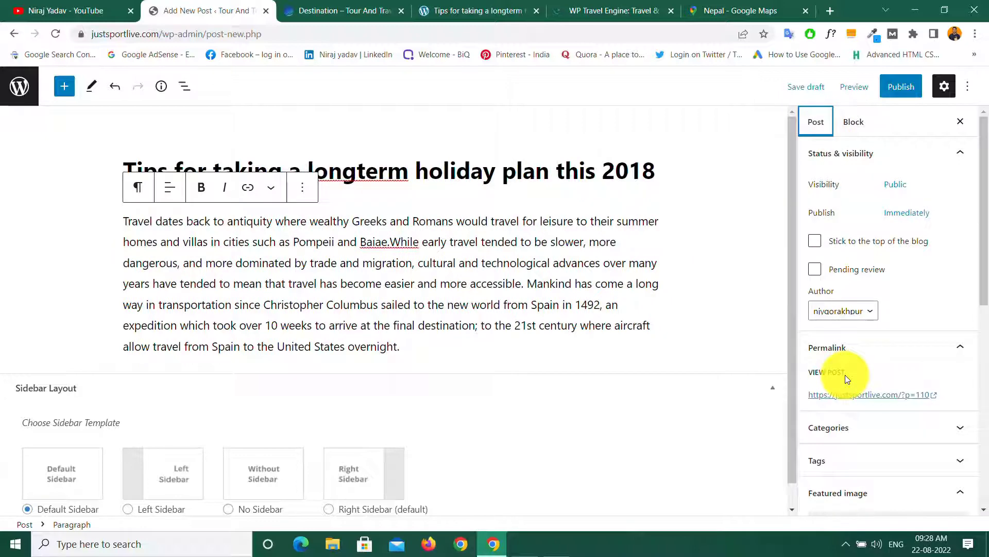
scroll(846, 376, down, 5)
click(858, 258)
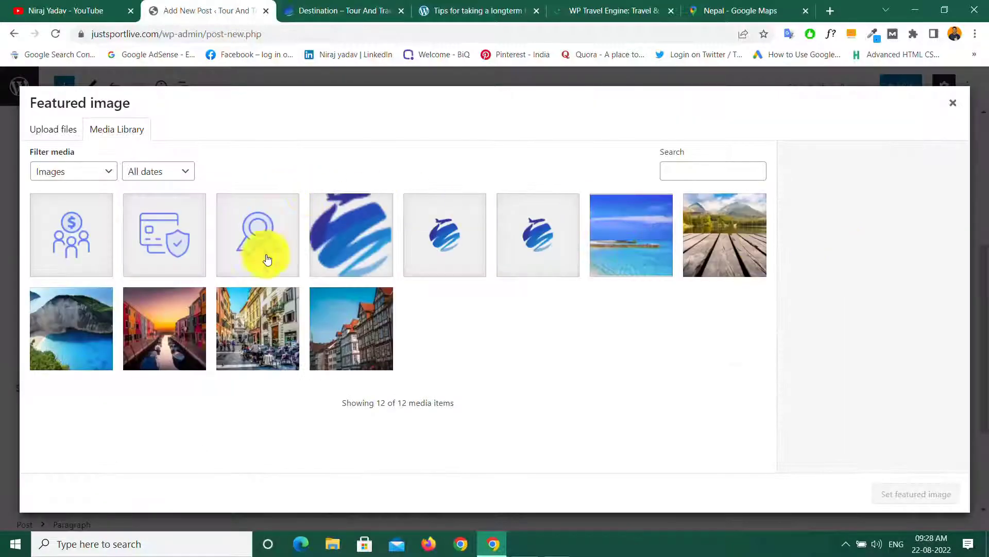
click(366, 347)
click(901, 504)
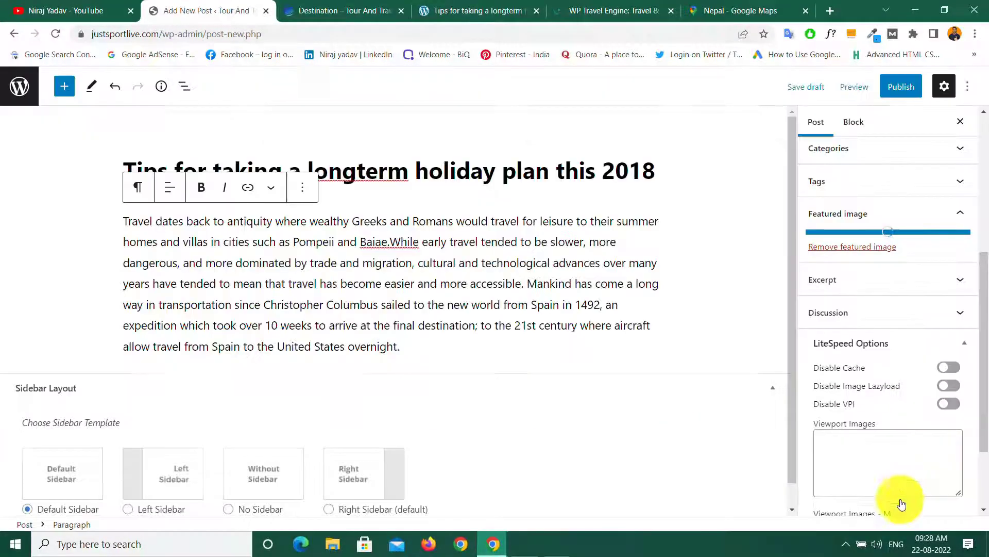
click(898, 87)
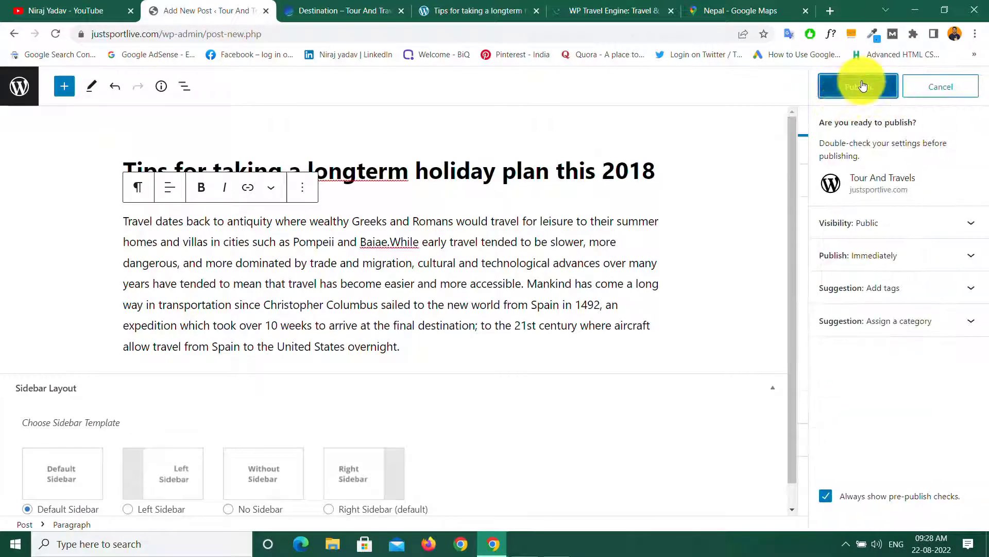
click(863, 85)
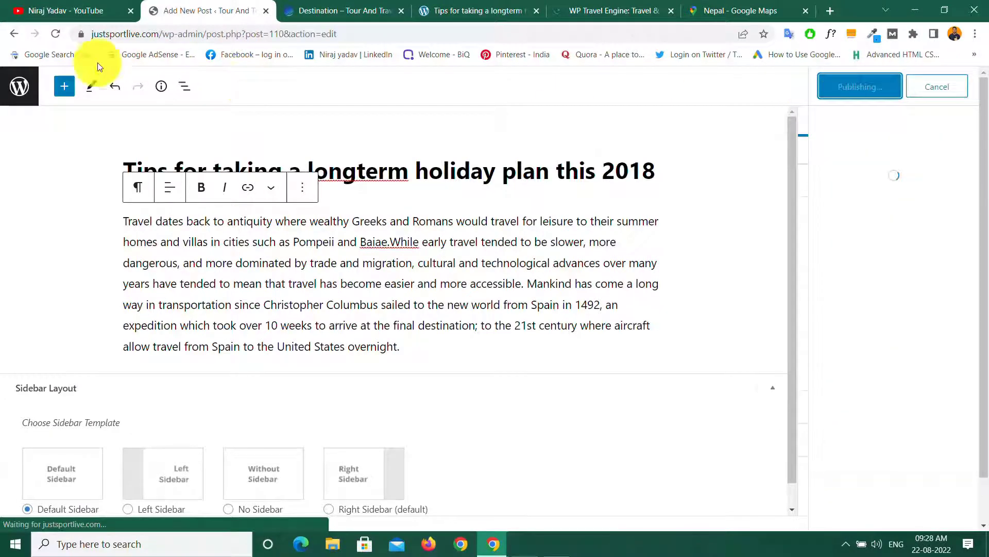
Step: Open the Customizer's Front Page Settings Blog Section
click(17, 91)
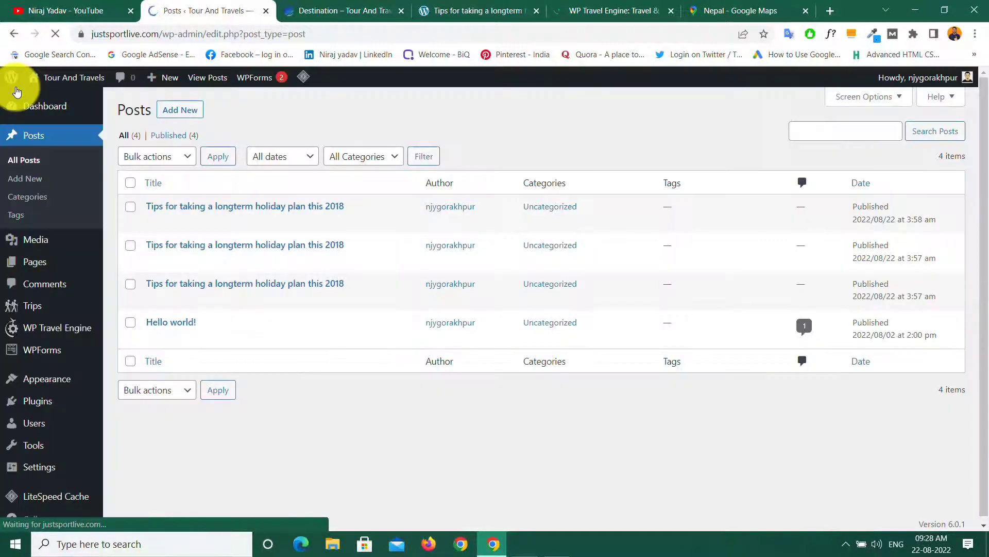
mouse_move(48, 379)
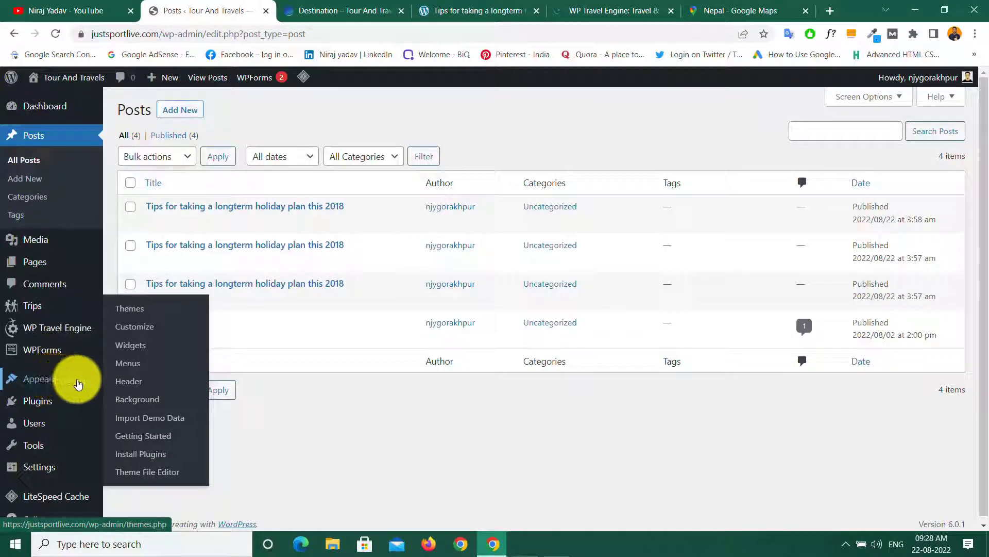
click(130, 329)
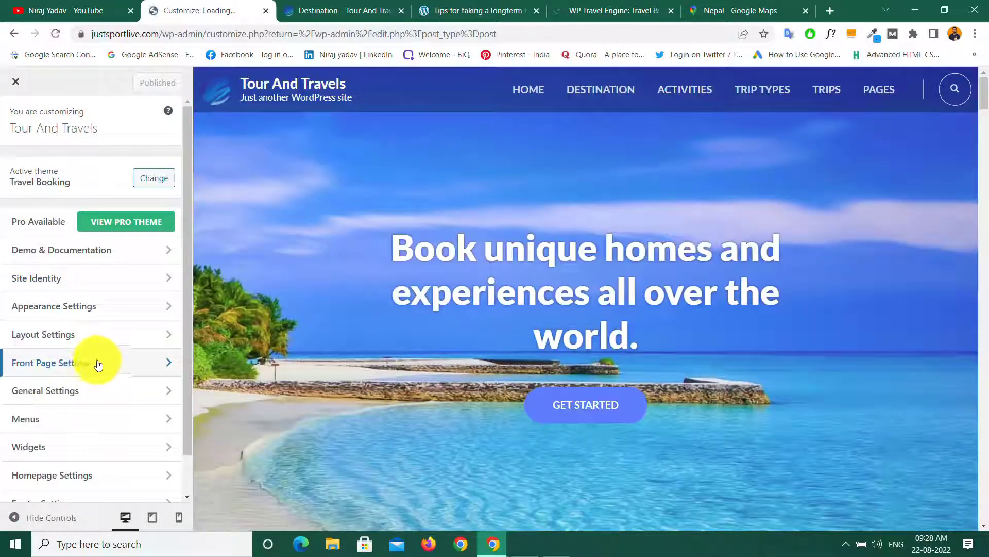
click(101, 365)
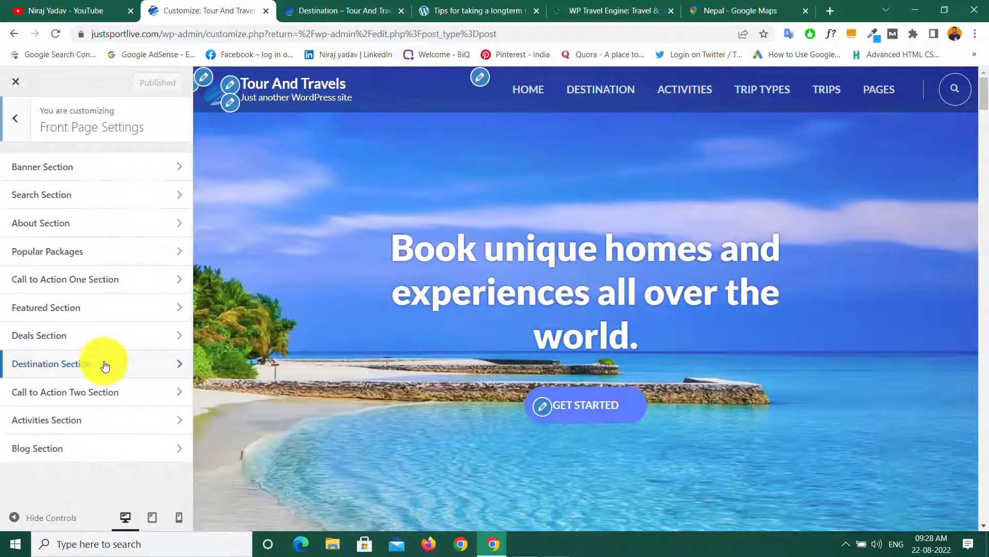
click(82, 450)
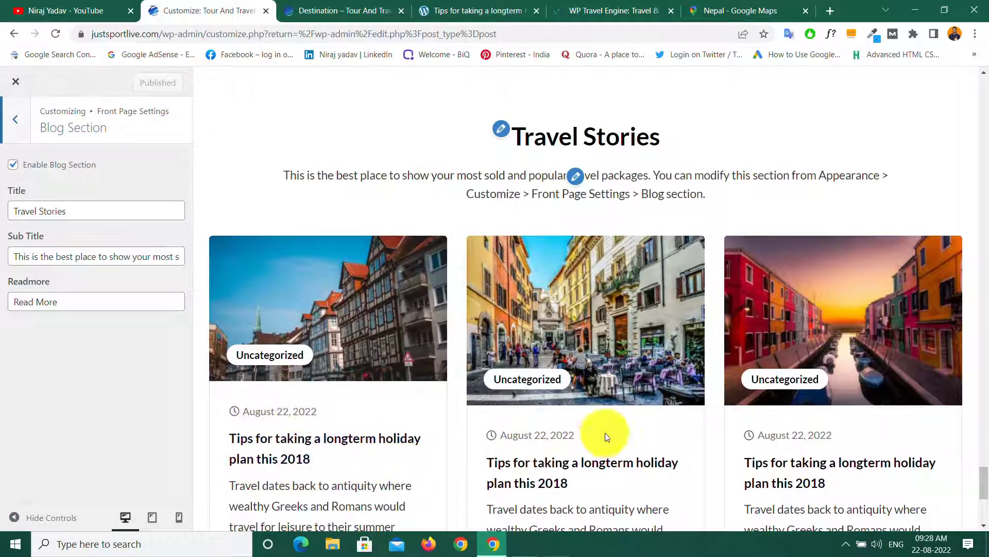
Step: Change the blog section title to 'Latest Post', publish, and close the Customizer
scroll(618, 396, down, 5)
scroll(515, 360, up, 5)
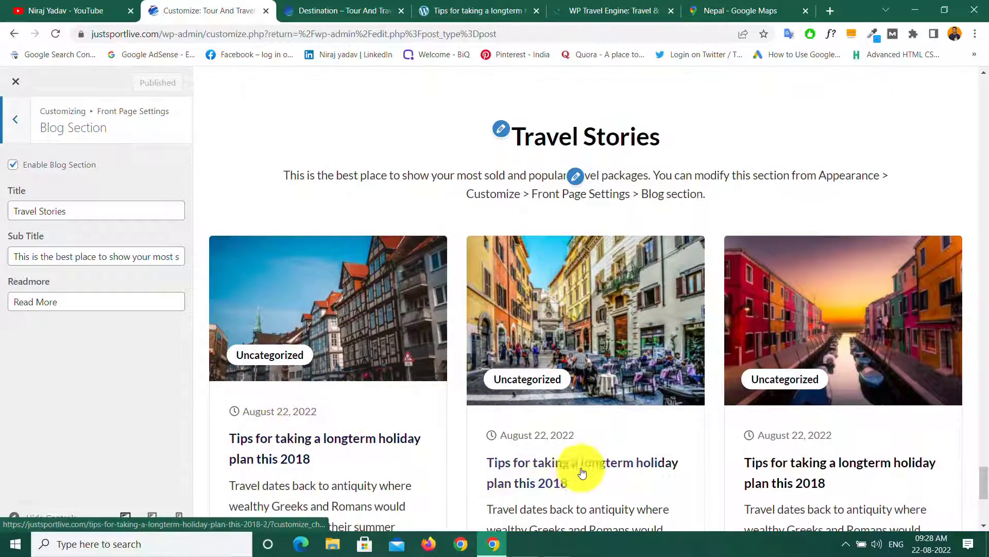
scroll(809, 413, down, 5)
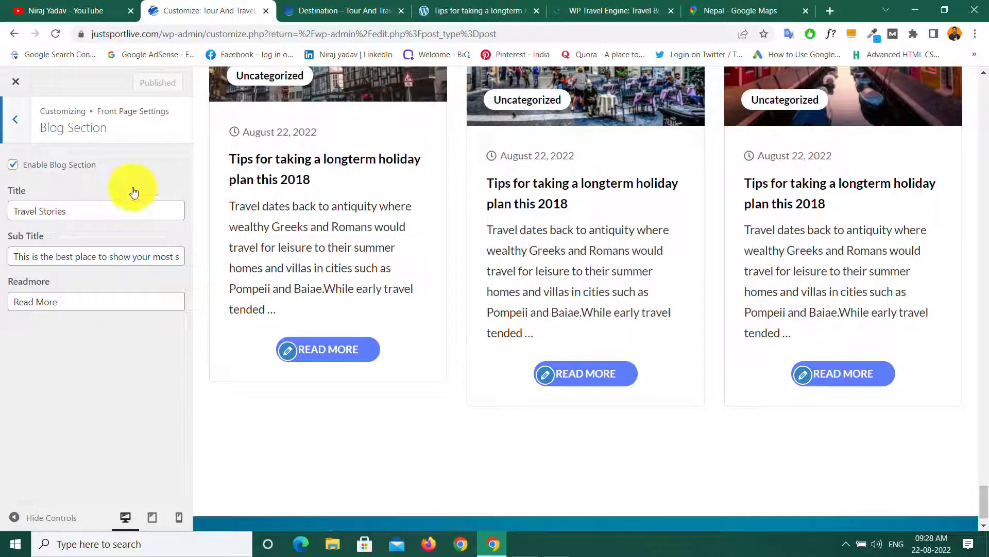
scroll(500, 281, up, 5)
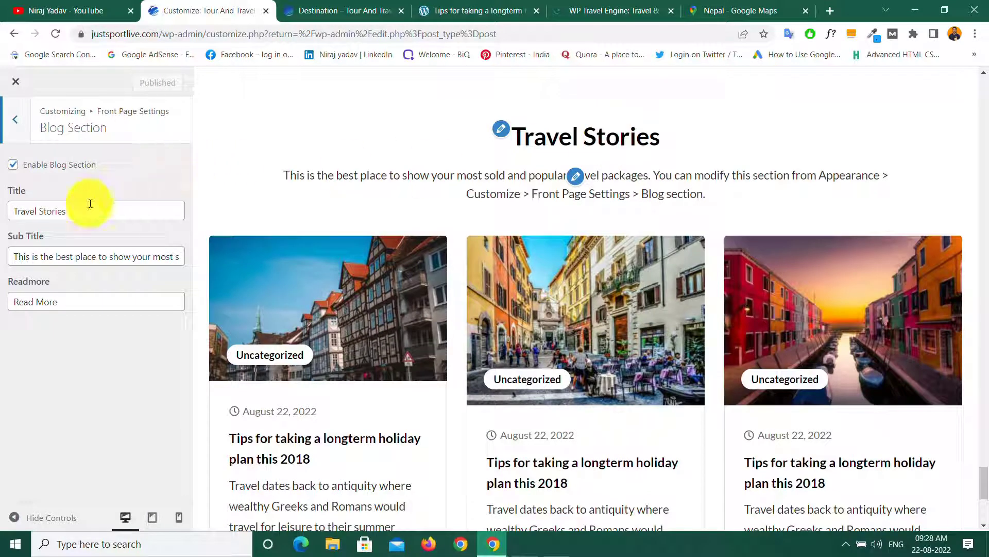
drag(78, 210, 7, 217)
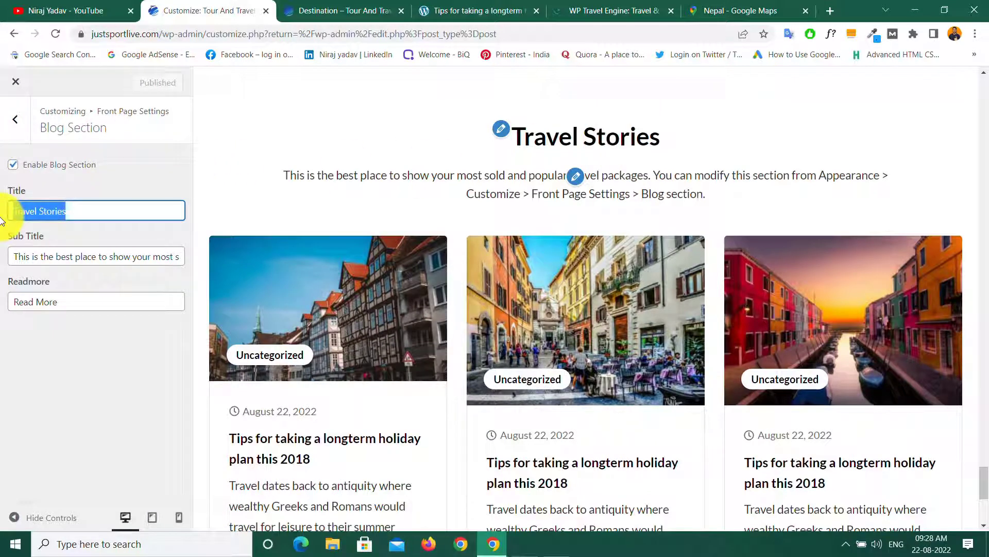
text(Lates)
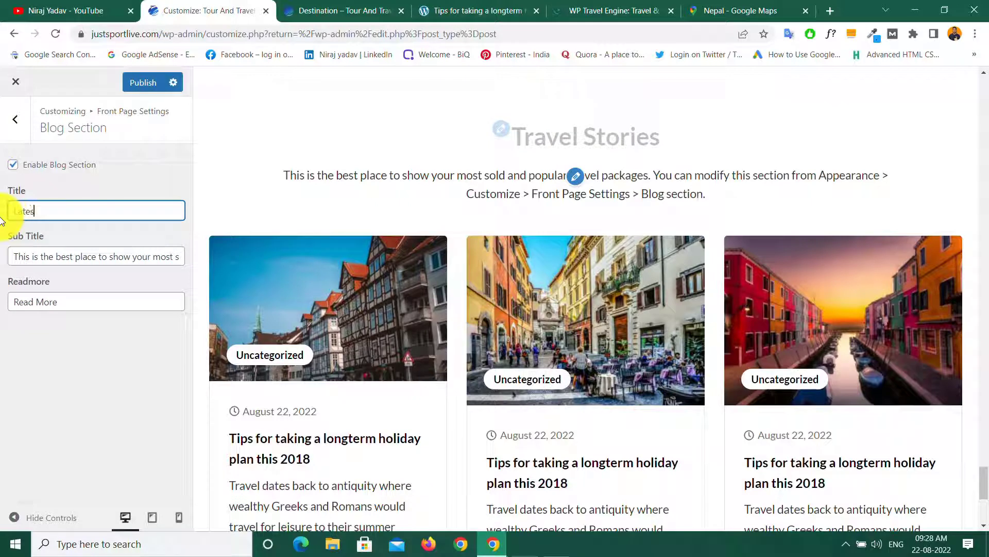
text(t Post)
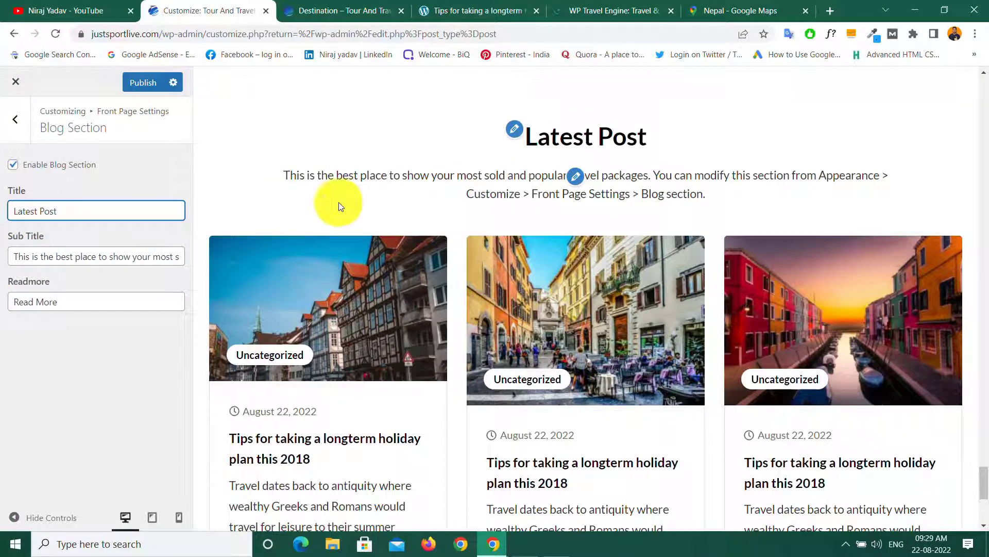
click(147, 85)
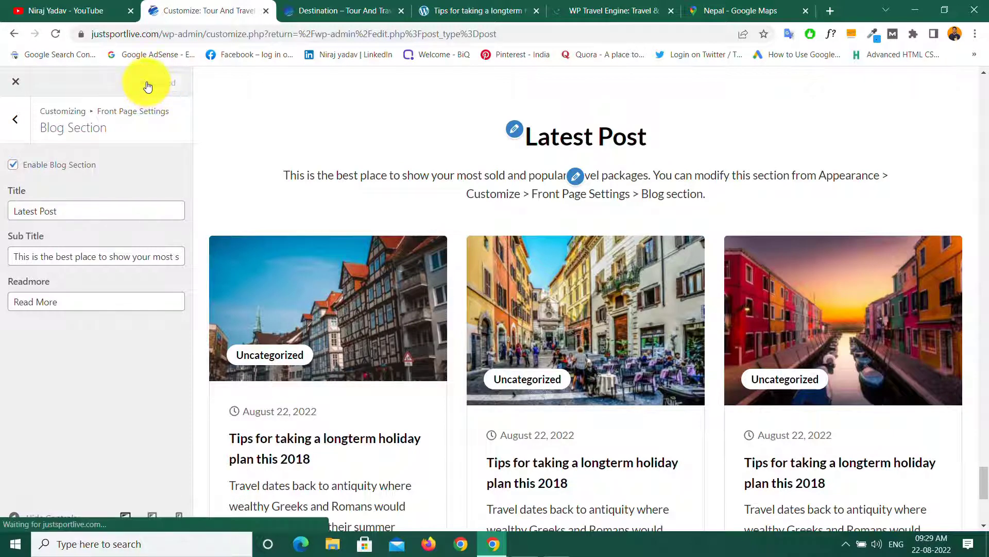
click(18, 84)
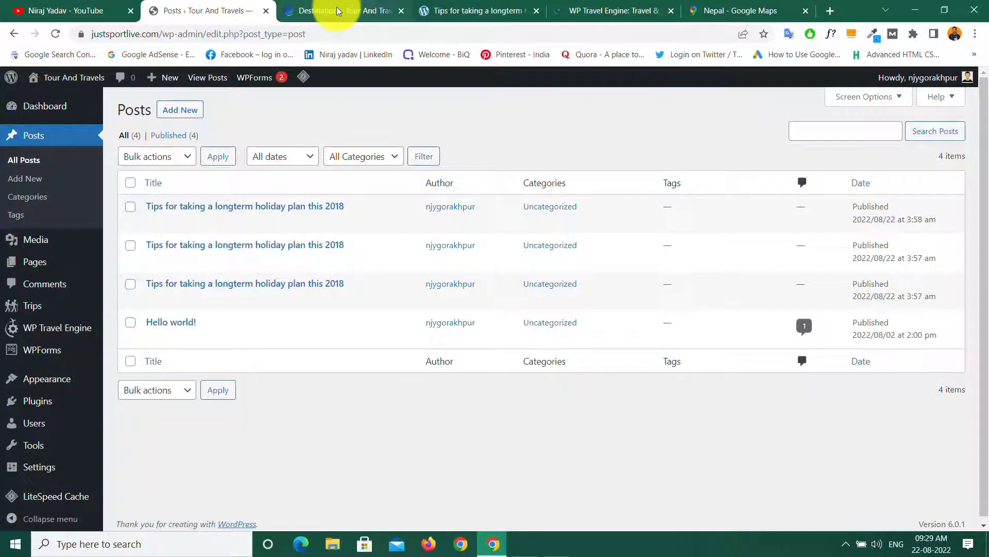
Step: On the home page, pick Nepal and Travel in the trip search and check the Duration and Budget ranges
click(336, 10)
click(100, 110)
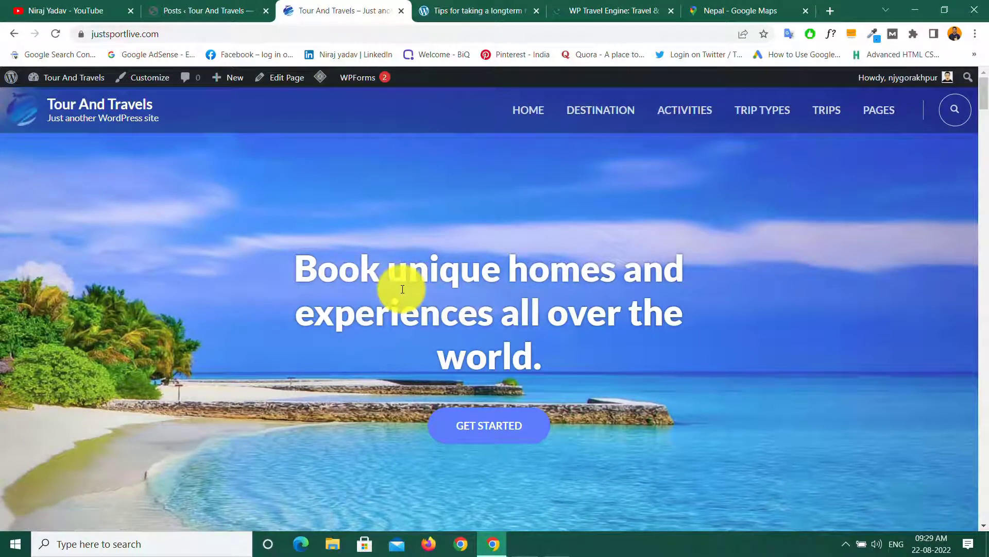
scroll(403, 289, down, 5)
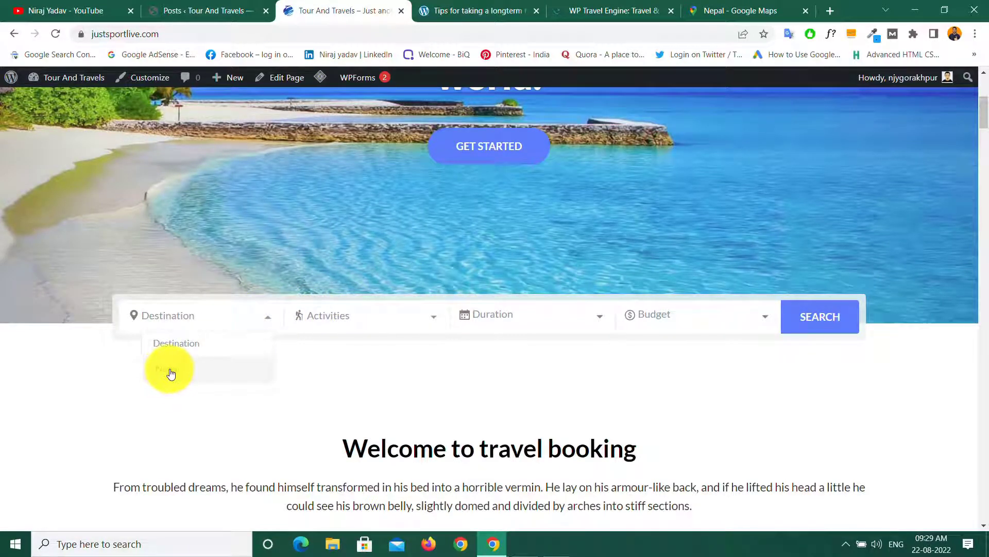
click(176, 373)
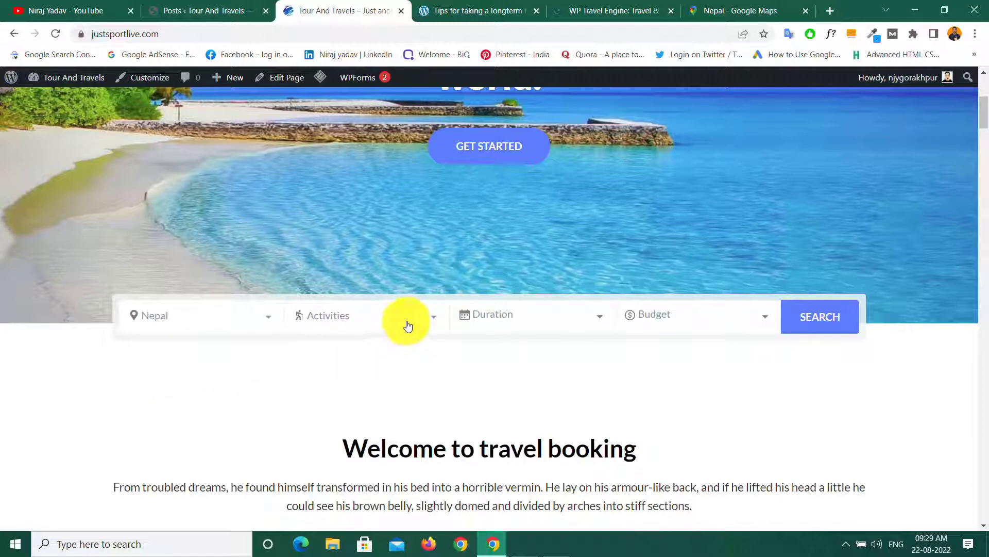
click(330, 367)
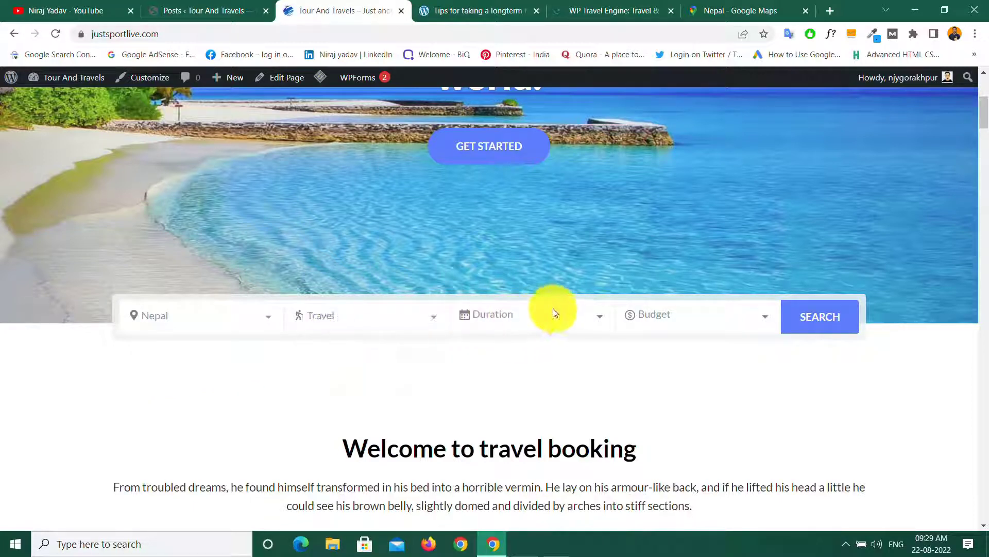
click(569, 317)
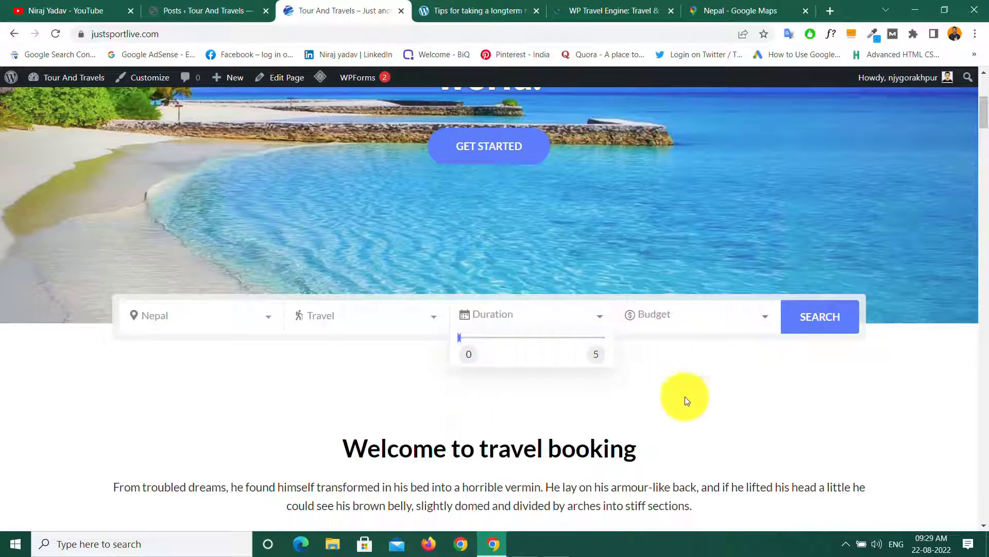
click(598, 314)
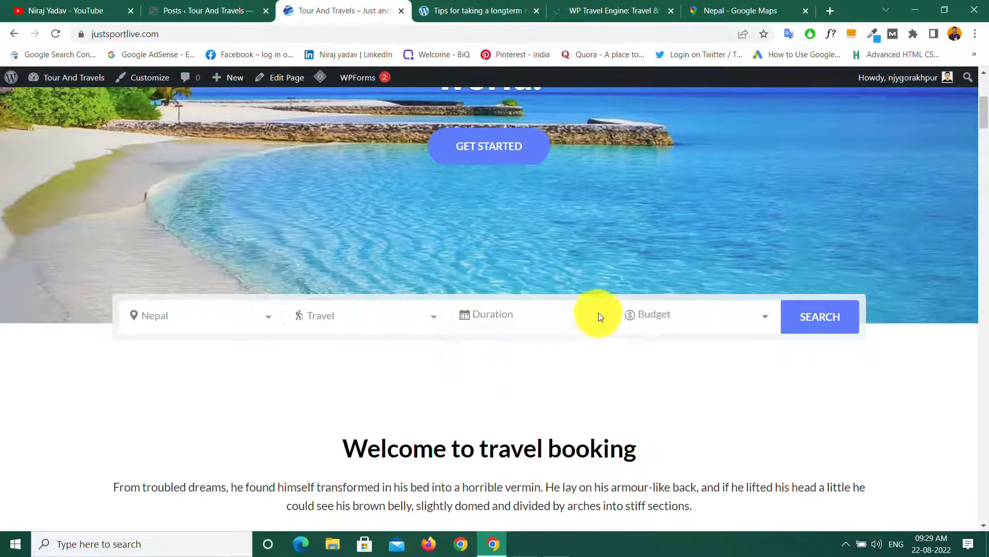
click(716, 312)
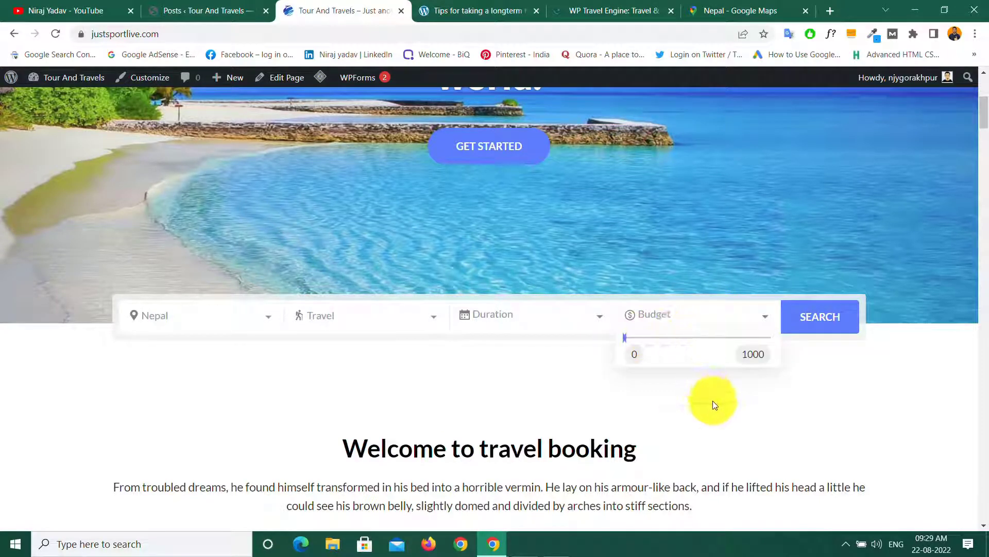
click(729, 315)
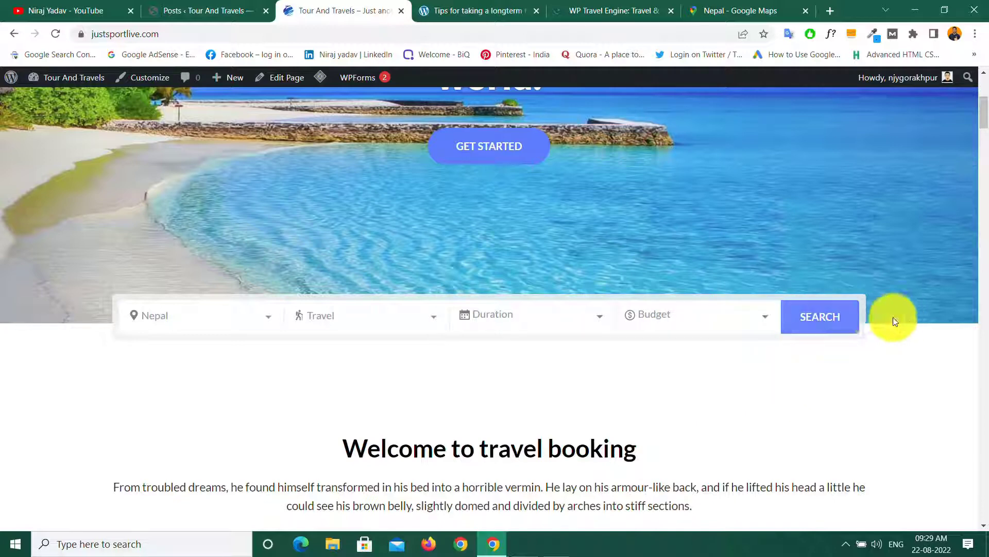
Step: Scroll the homepage down to the footer, then return to the admin Posts list
scroll(531, 371, down, 5)
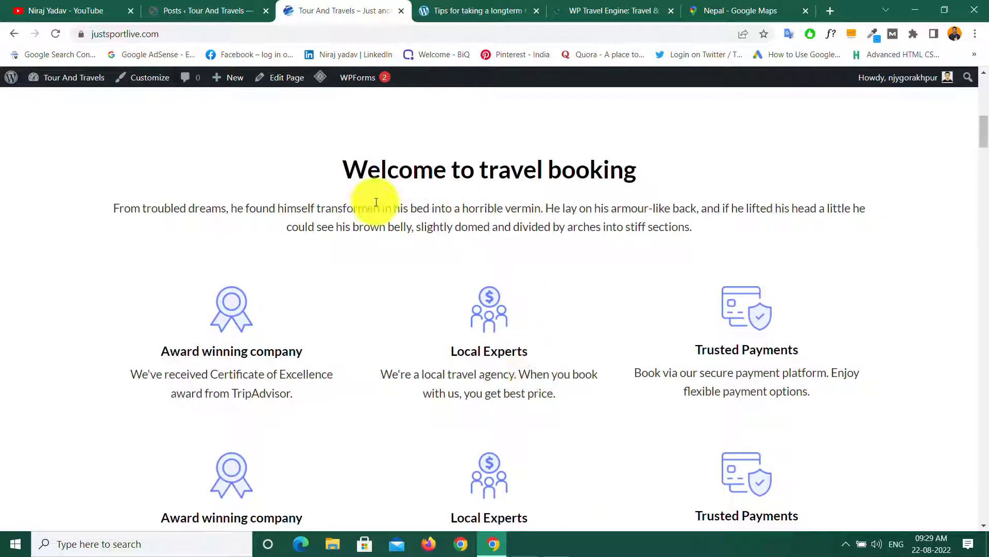
scroll(492, 245, down, 5)
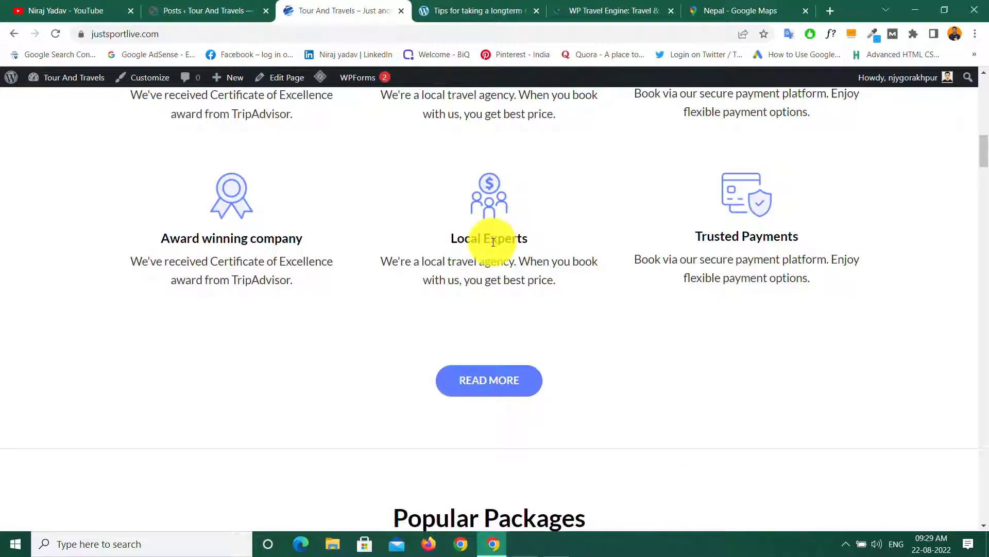
scroll(492, 243, down, 5)
scroll(533, 277, down, 10)
scroll(532, 276, up, 4)
scroll(471, 235, down, 4)
scroll(563, 257, down, 4)
scroll(565, 270, down, 1)
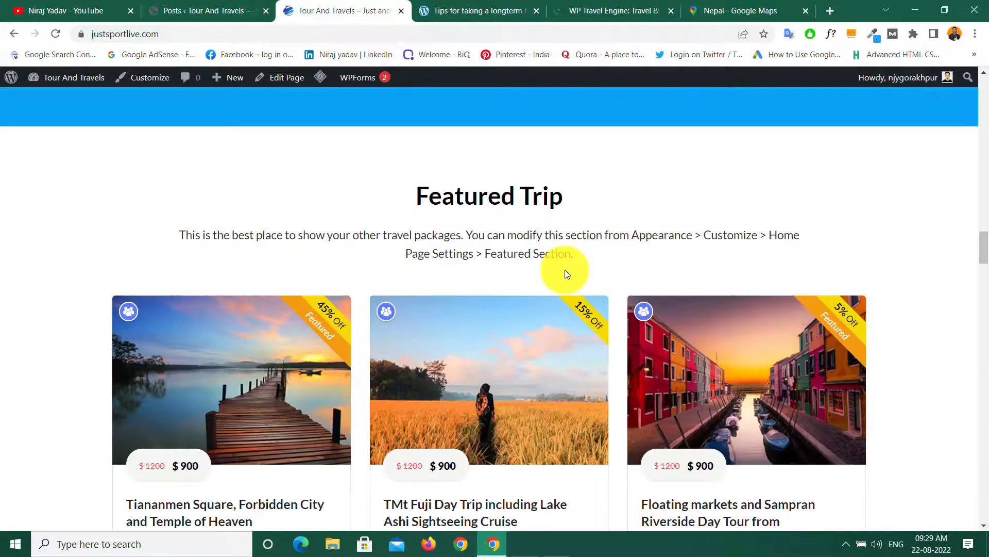
scroll(548, 309, down, 5)
scroll(552, 303, down, 8)
scroll(542, 295, down, 12)
scroll(515, 330, down, 5)
scroll(515, 330, down, 15)
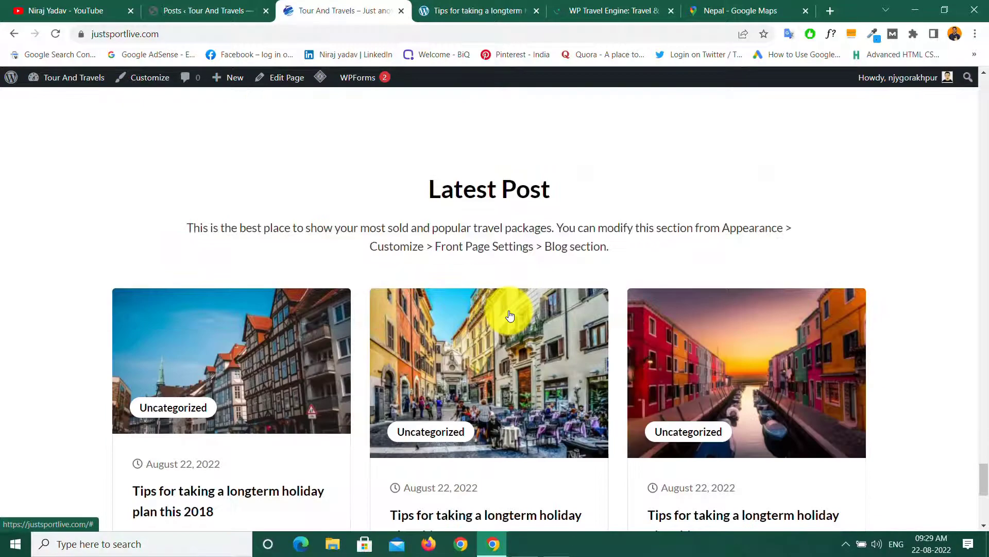
scroll(402, 283, down, 7)
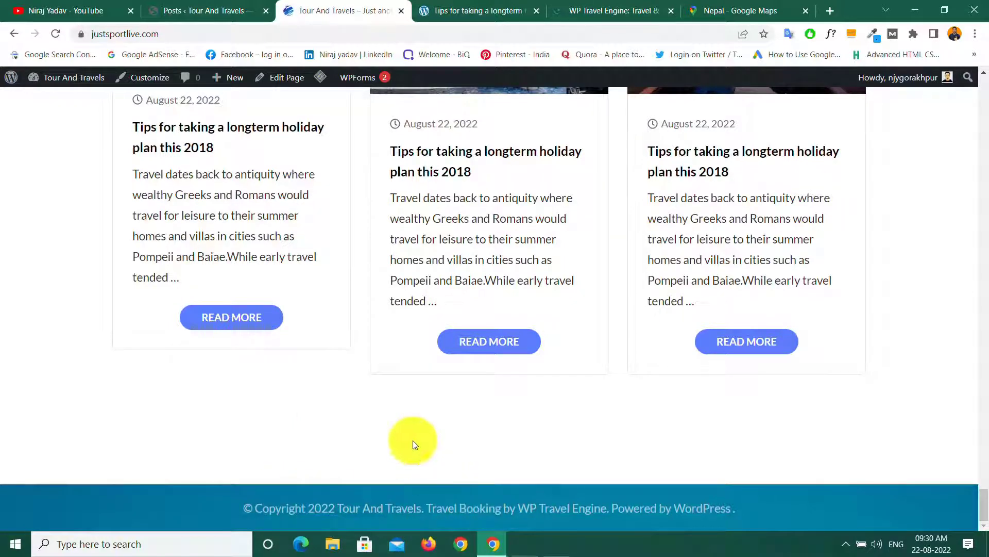
click(191, 12)
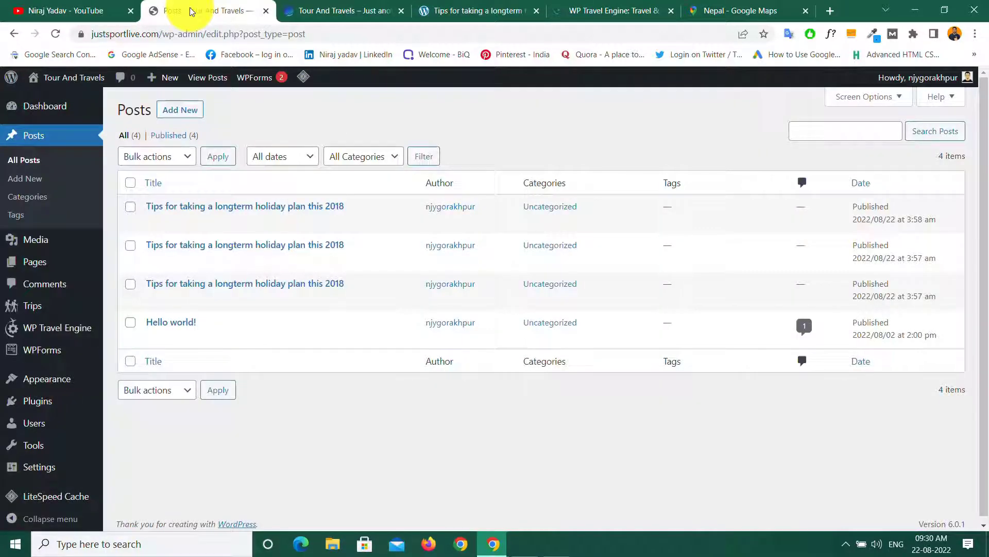
Step: Open the theme customizer and scan the demo site's post page for reference
mouse_move(44, 379)
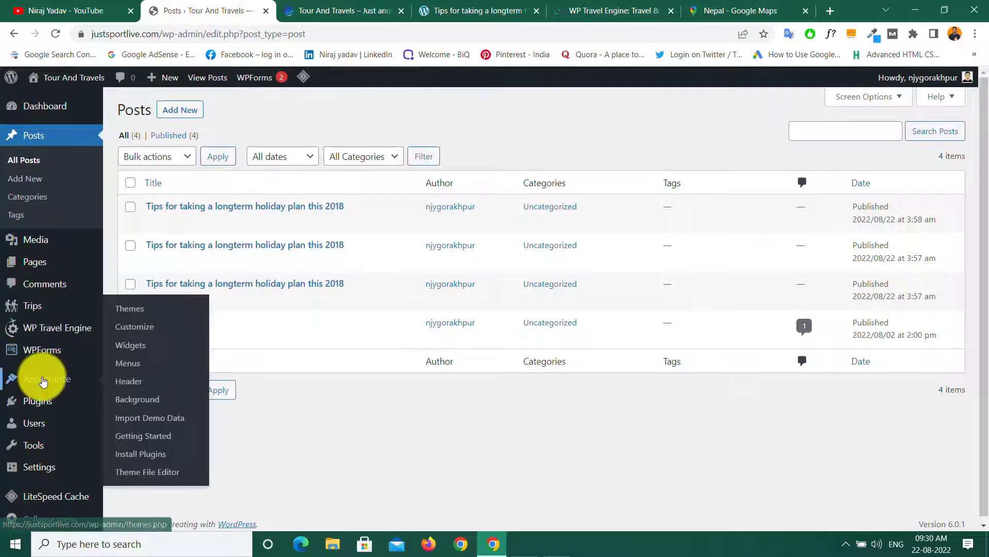
click(137, 332)
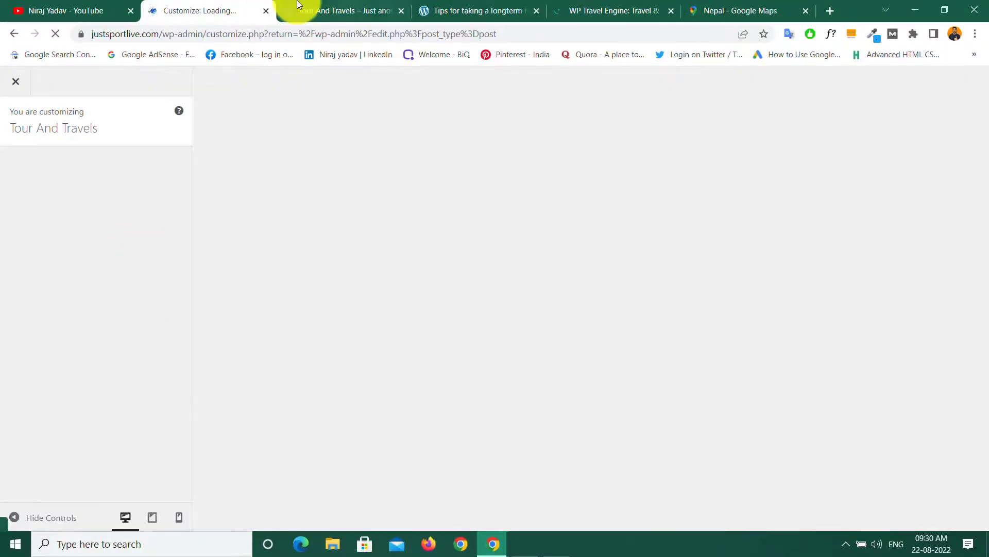
click(440, 6)
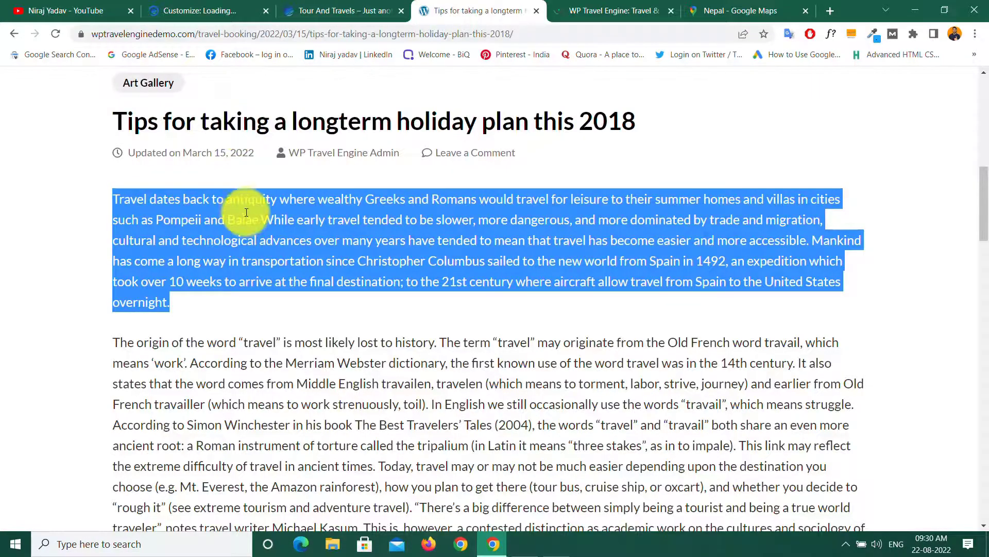
scroll(249, 215, up, 10)
scroll(251, 214, down, 20)
scroll(251, 215, down, 8)
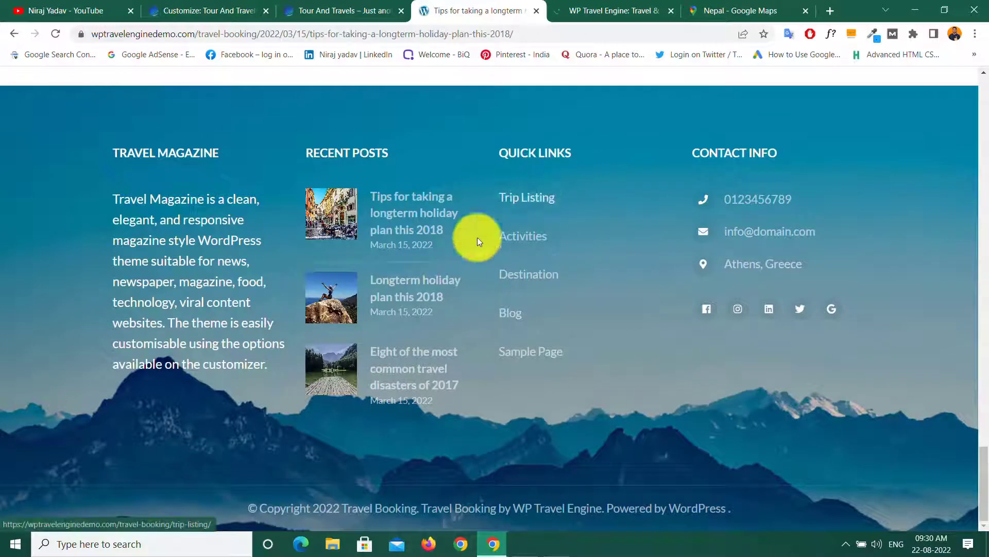
click(193, 10)
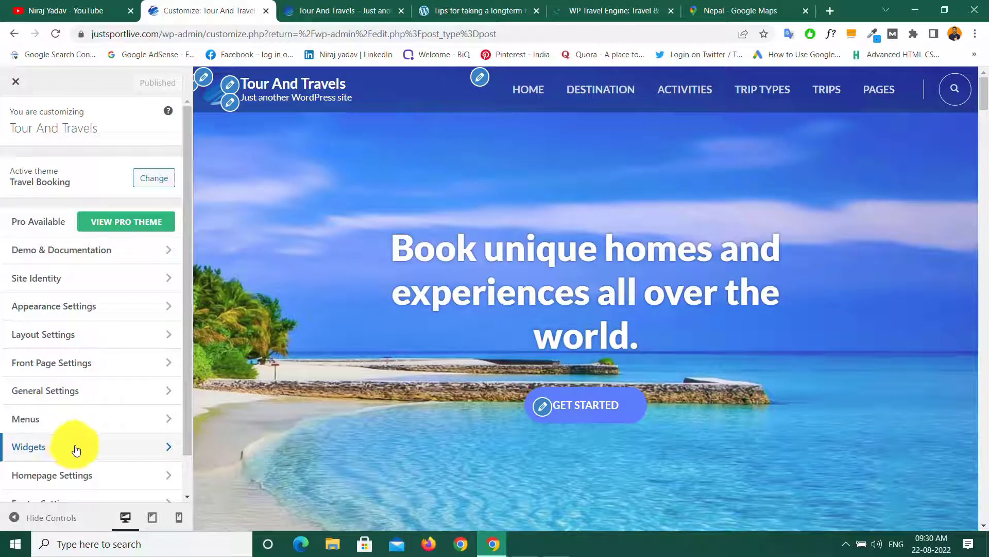
Step: Open the Footer One widget area and bring up its available widgets
click(74, 452)
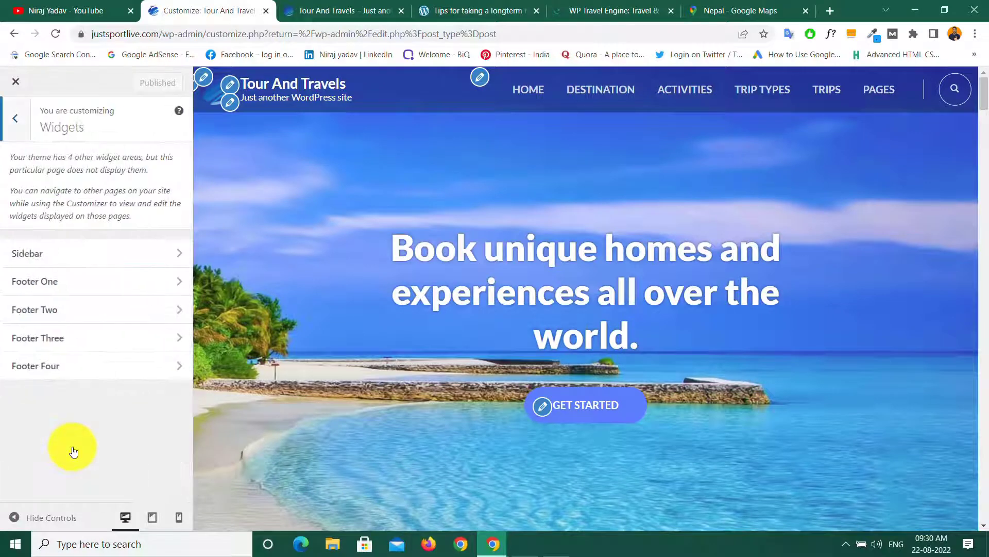
click(67, 282)
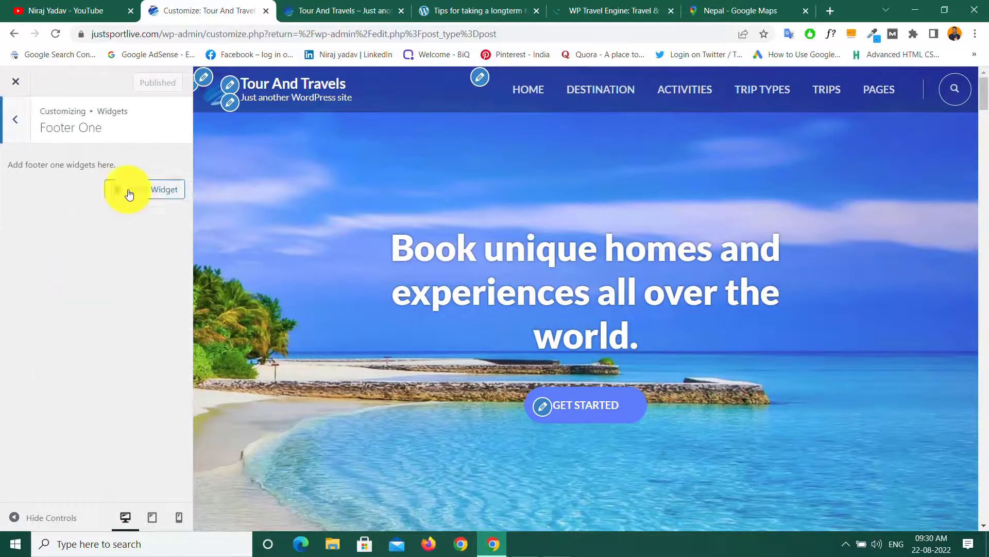
click(146, 191)
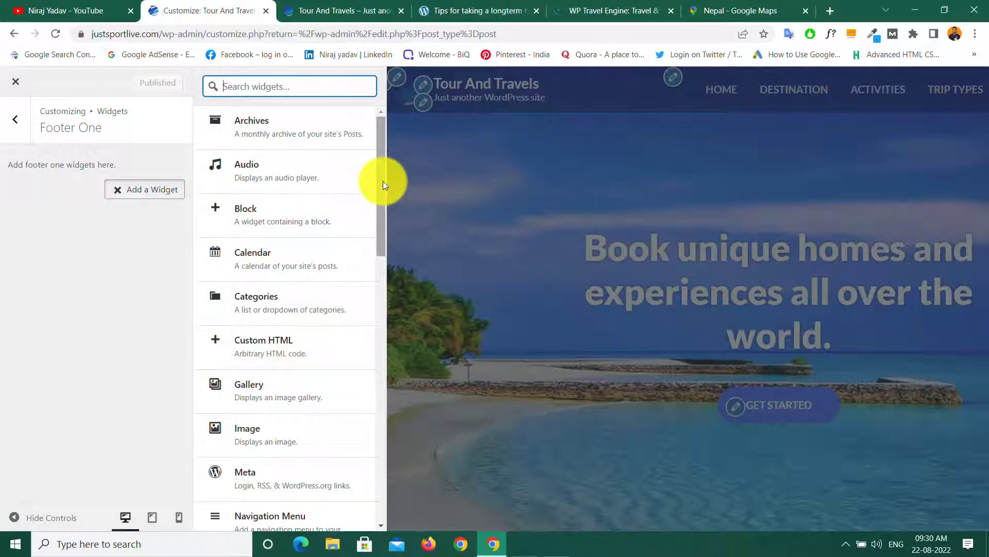
drag(383, 181, 382, 202)
scroll(382, 202, down, 1)
Step: Add a Text widget to Footer One holding the demo footer's Travel Magazine paragraph
click(467, 18)
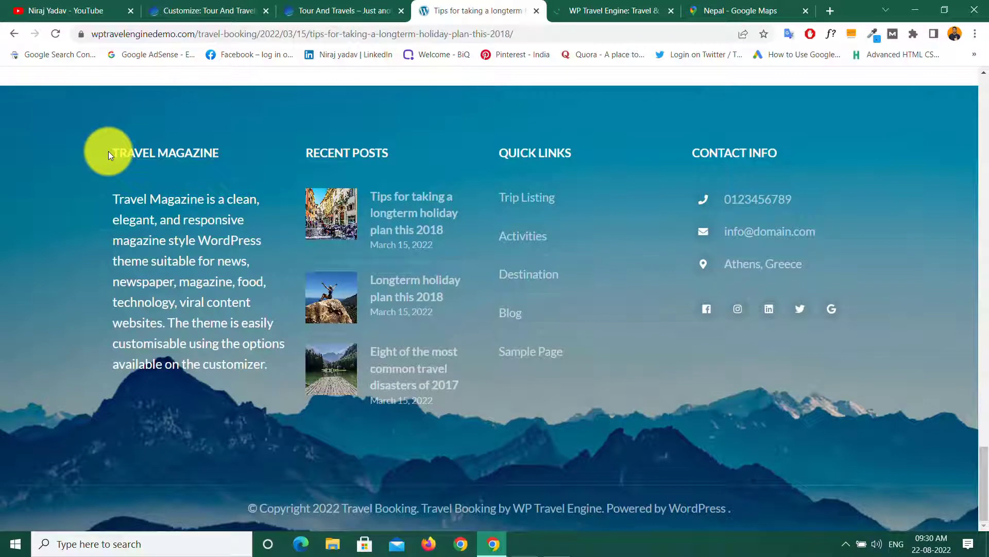
drag(114, 201, 266, 366)
key(ctrl+c)
right_click(197, 298)
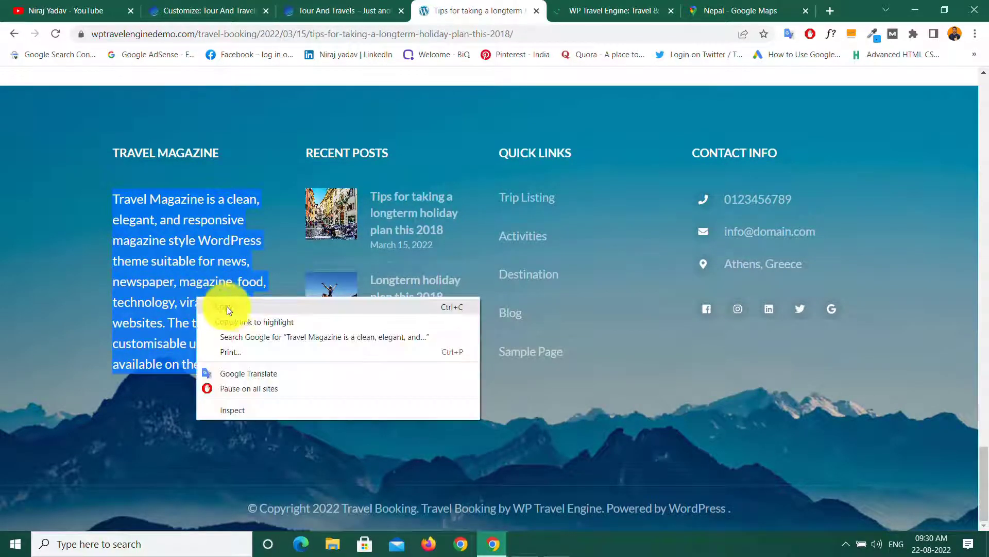
click(233, 307)
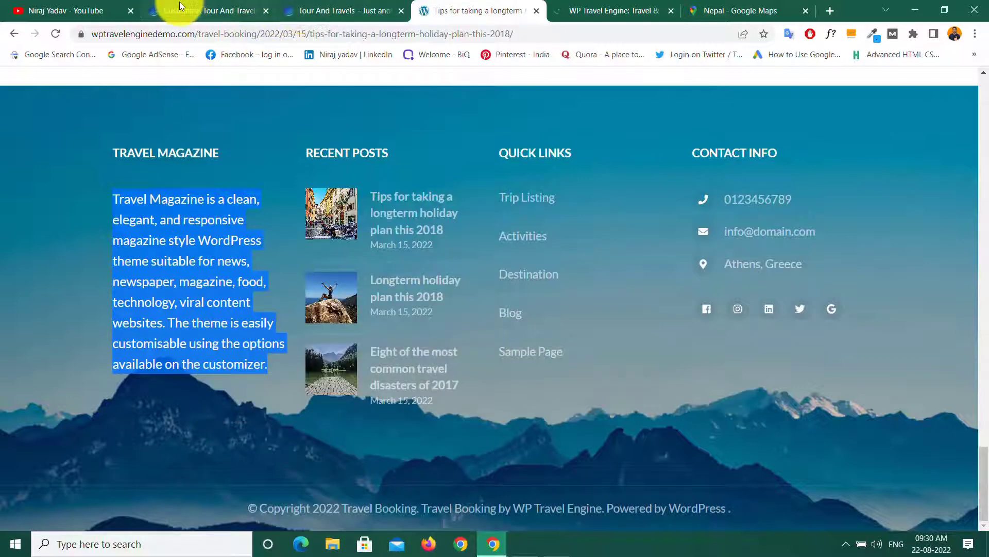
click(186, 9)
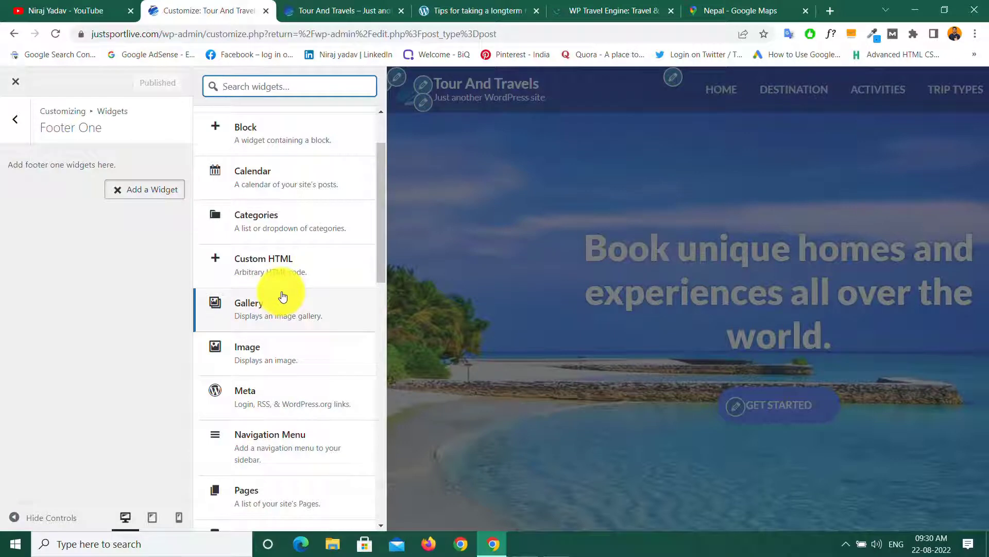
scroll(276, 361, down, 5)
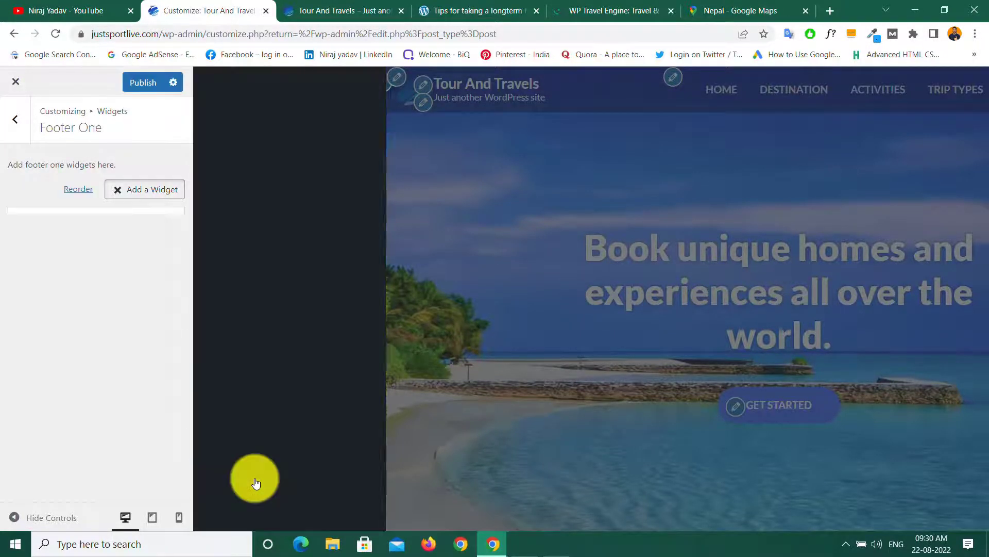
click(257, 481)
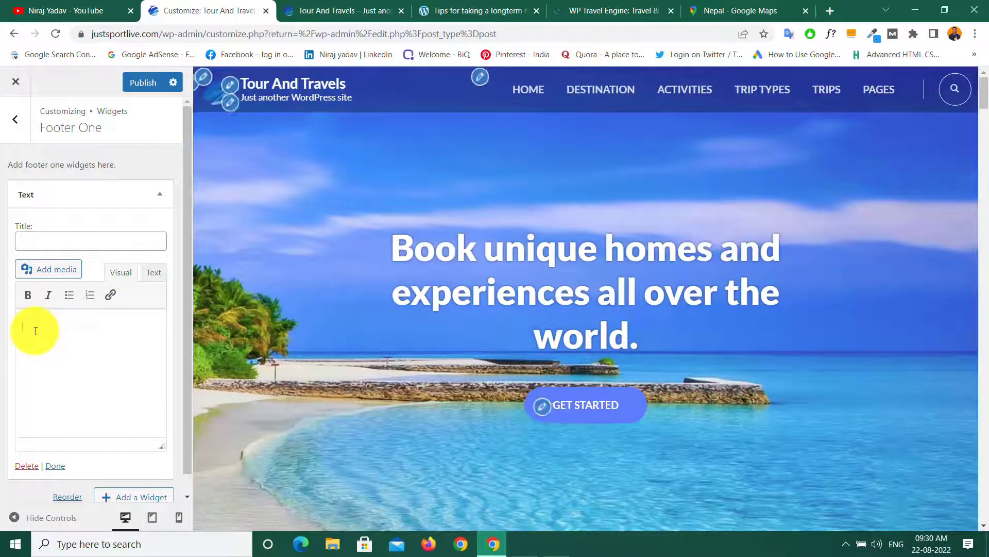
right_click(35, 332)
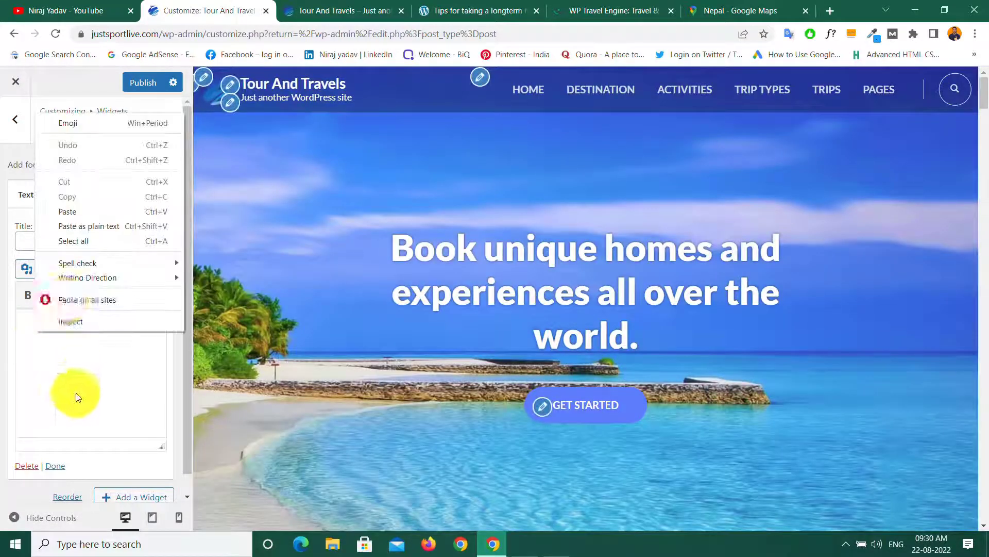
click(69, 211)
Step: Title the Text widget 'TRAVEL MAGAZINE', copied from the demo post heading
click(463, 11)
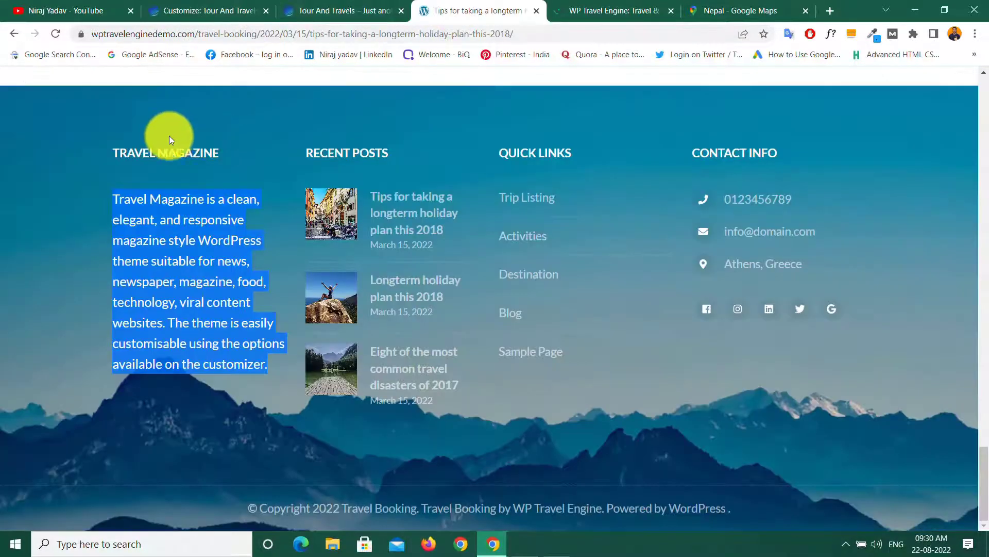
drag(109, 152, 227, 151)
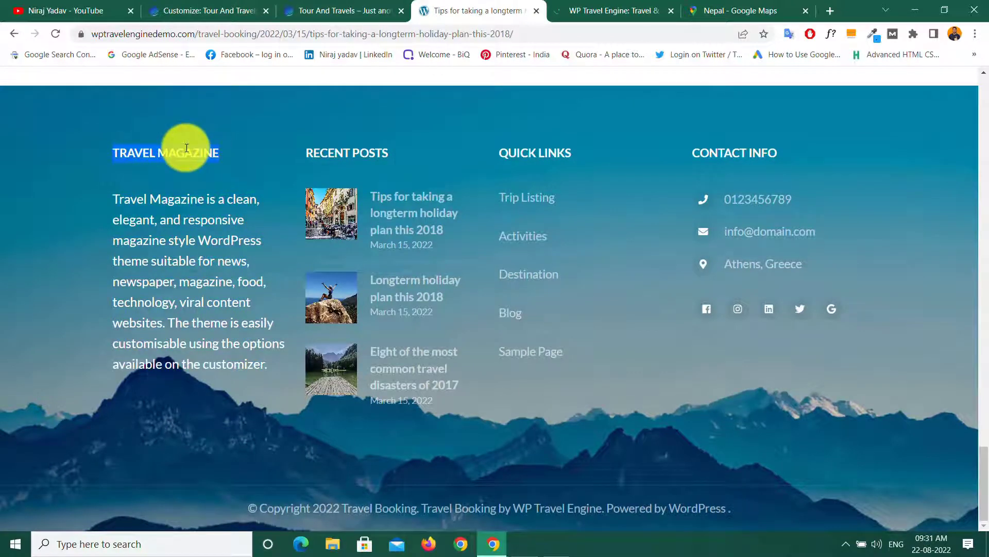
right_click(186, 148)
click(228, 159)
click(189, 10)
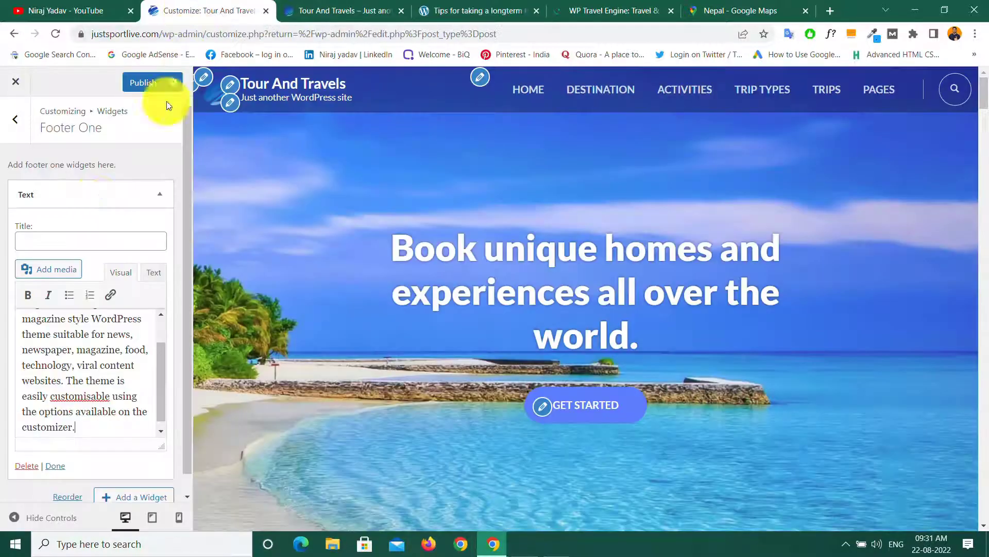
right_click(30, 240)
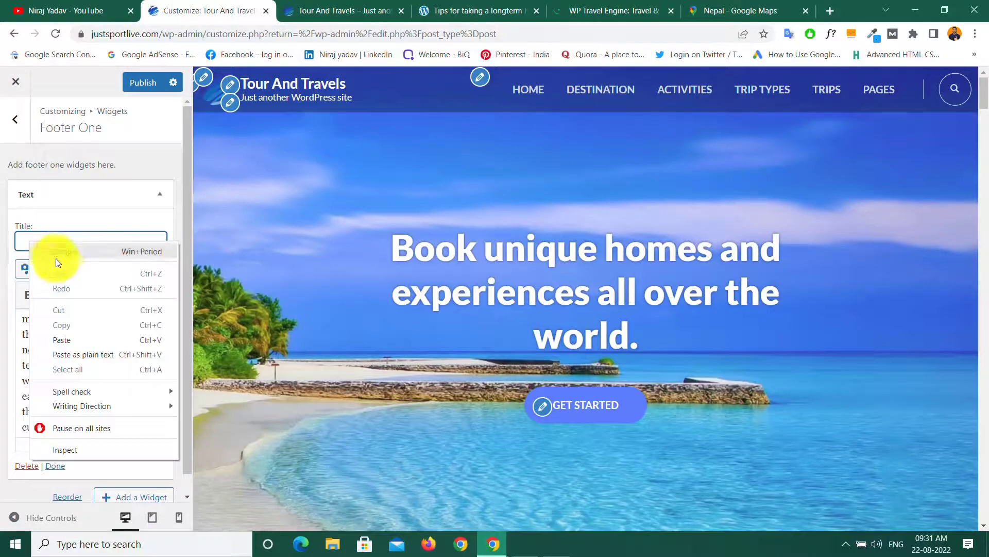
click(63, 338)
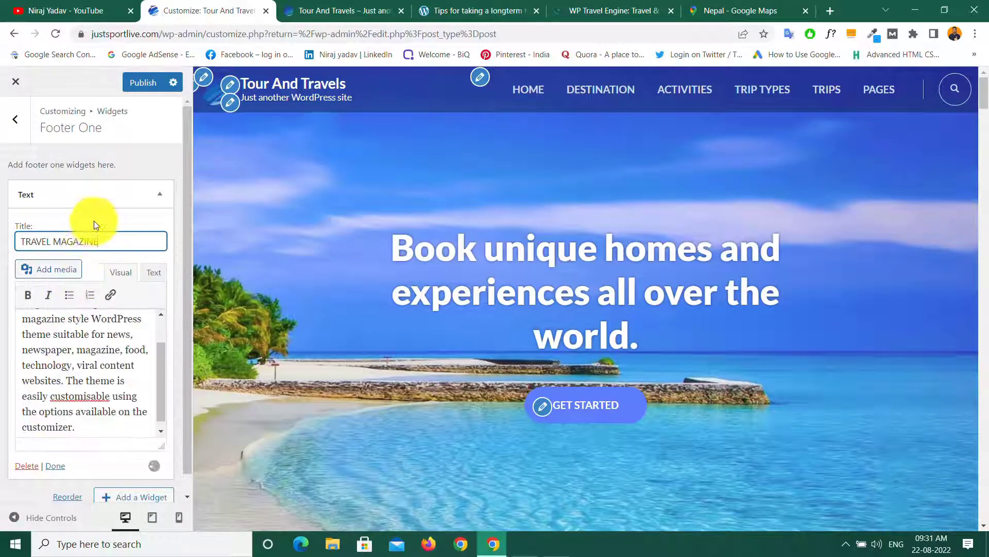
scroll(443, 335, down, 20)
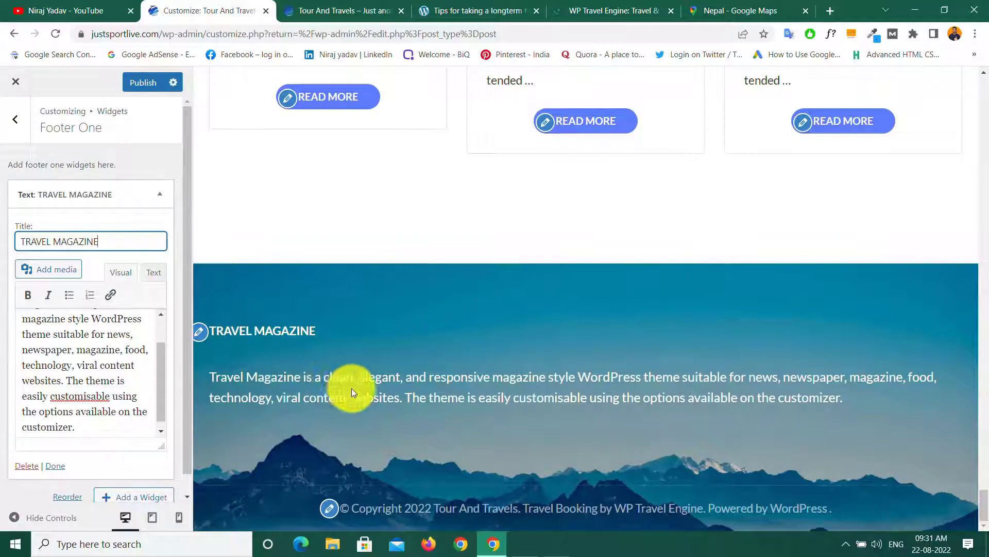
click(101, 217)
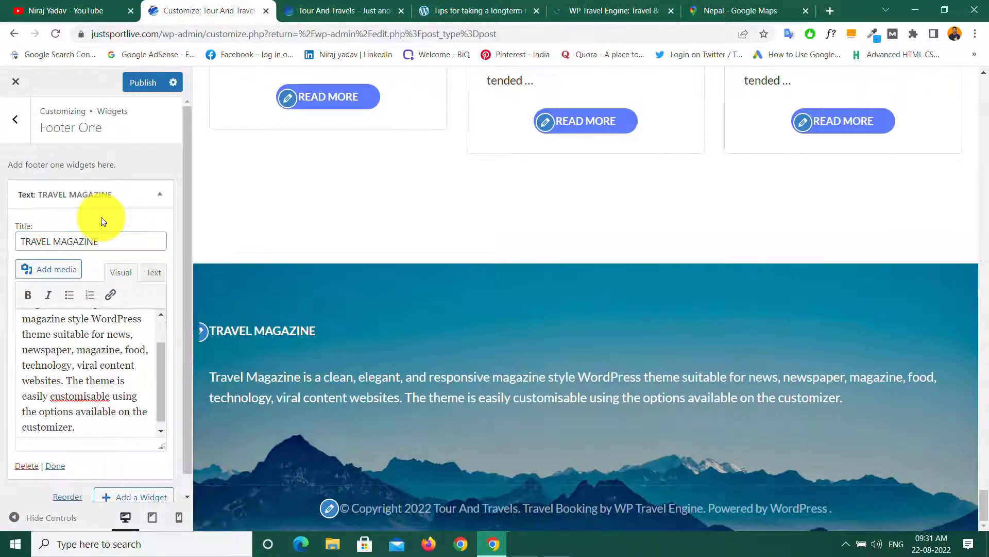
Step: Close the widget, publish Footer One and return to the widget areas list
click(57, 470)
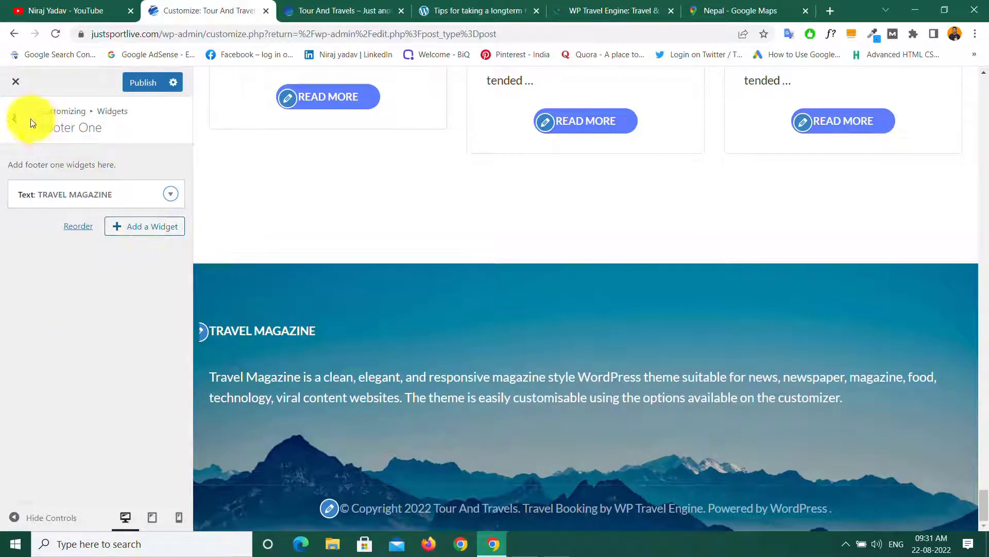
click(133, 87)
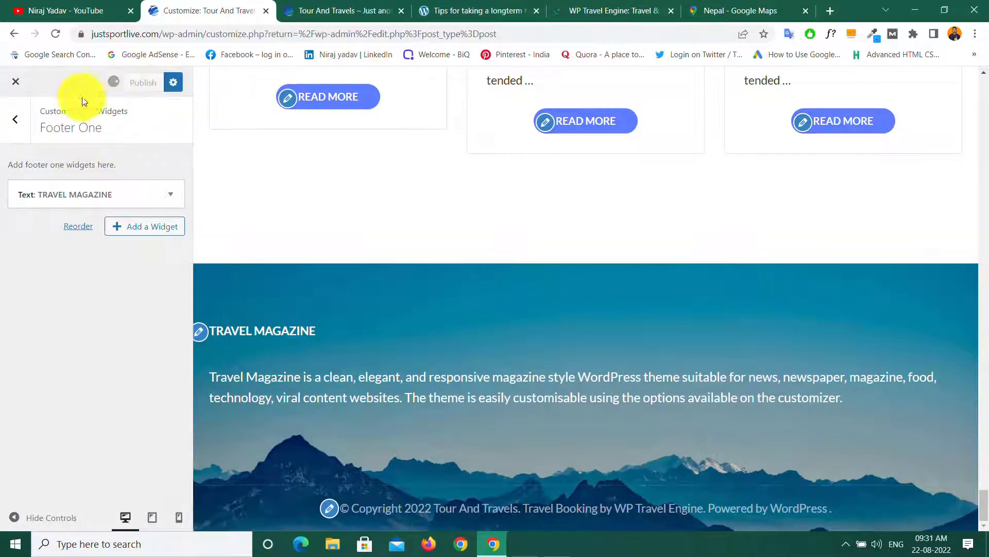
click(15, 120)
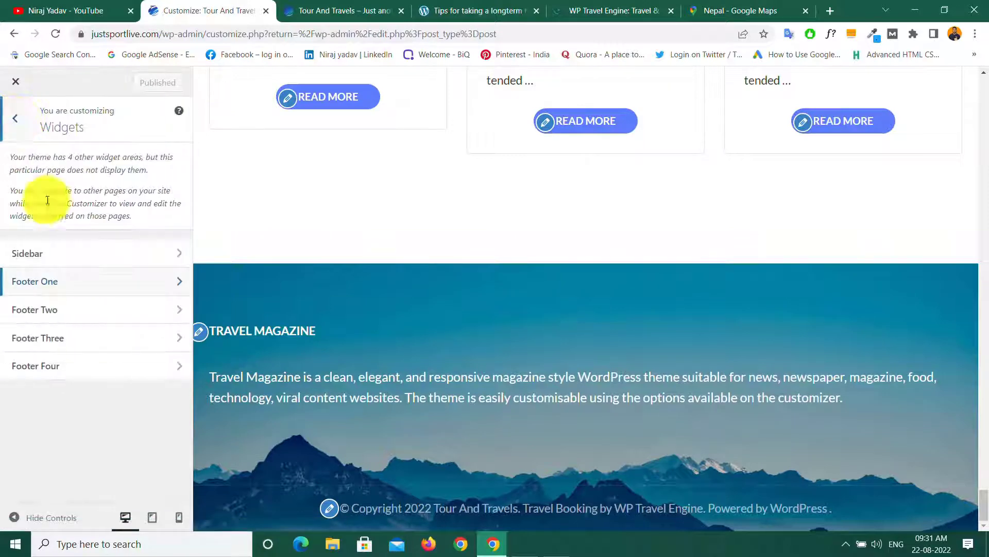
Step: Add a WP Travel Engine Recent Posts widget to Footer Two after checking the demo footer
click(103, 309)
click(132, 191)
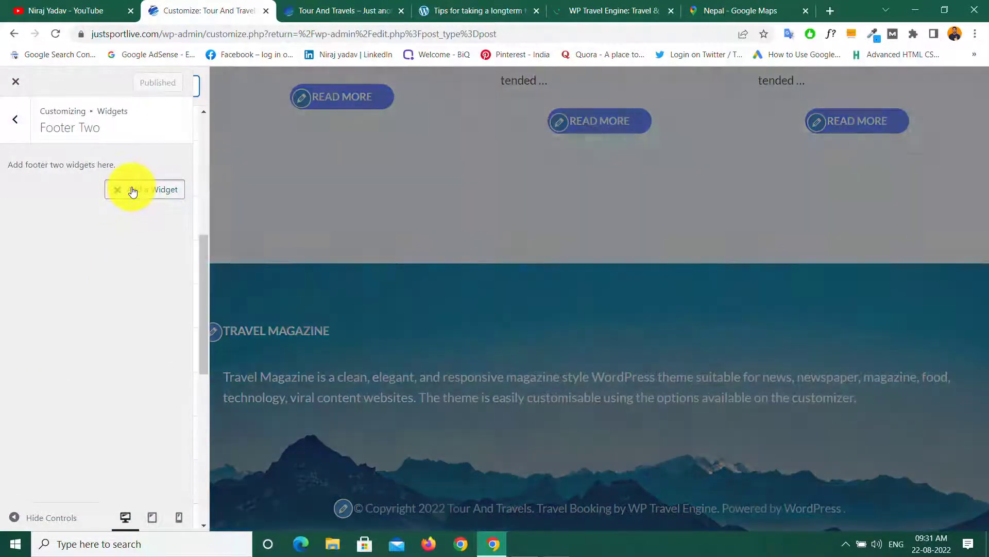
click(454, 14)
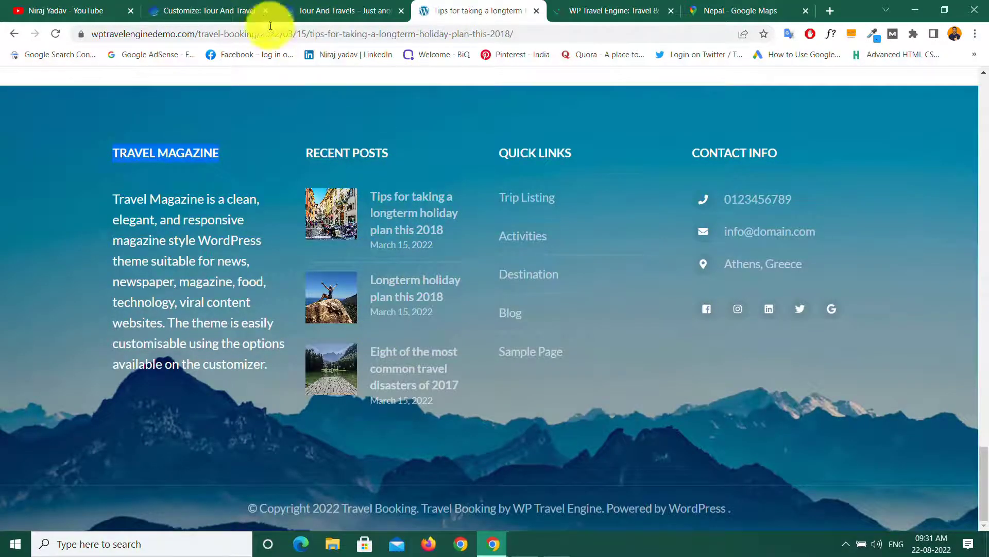
click(189, 14)
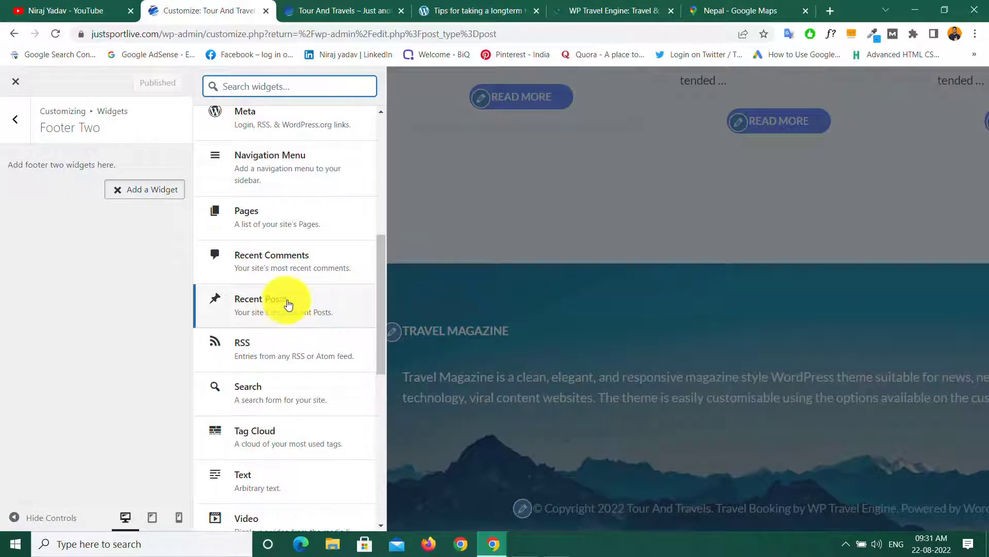
scroll(293, 305, down, 8)
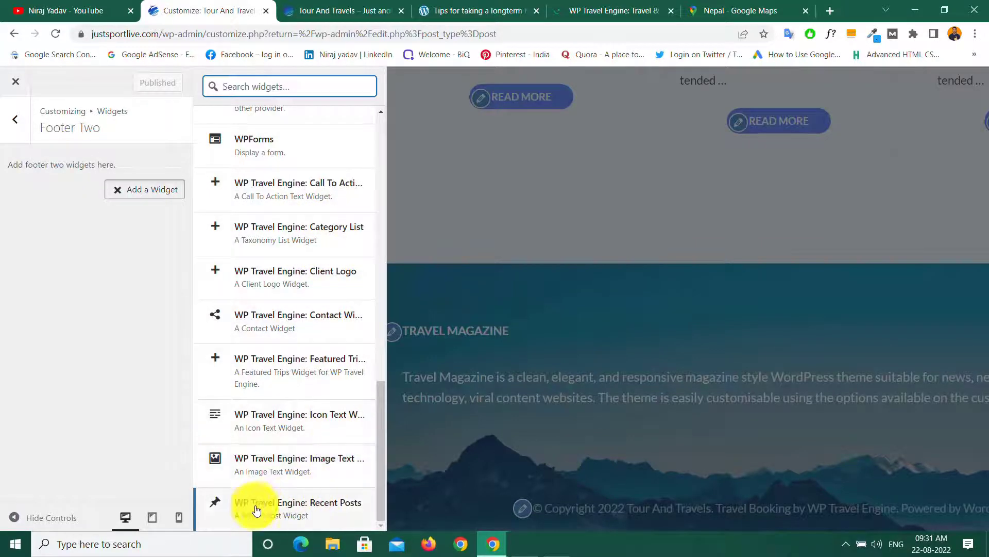
click(288, 508)
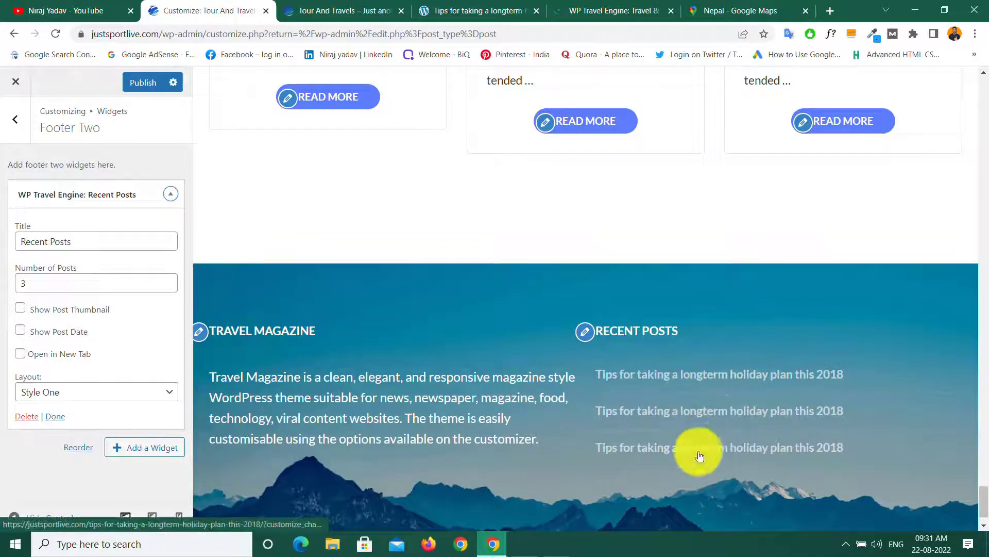
Step: Try Style Two and Style Three layouts, settle on Style One, and return to widget areas
click(152, 392)
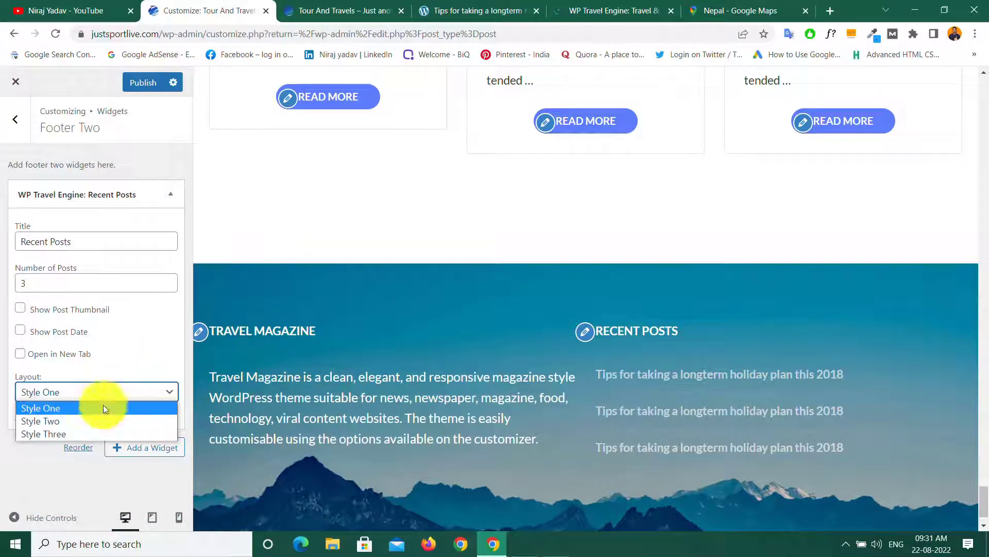
click(58, 421)
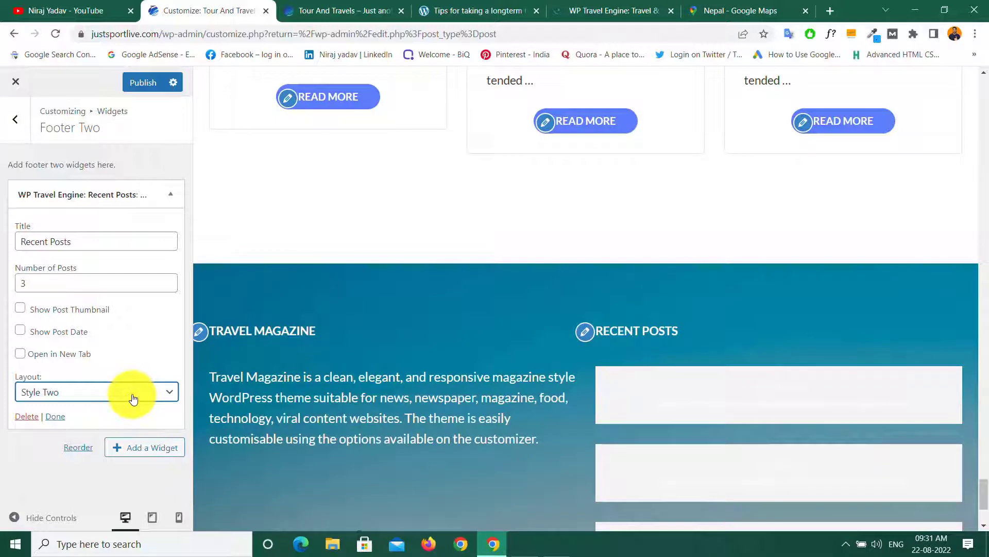
click(133, 398)
click(70, 431)
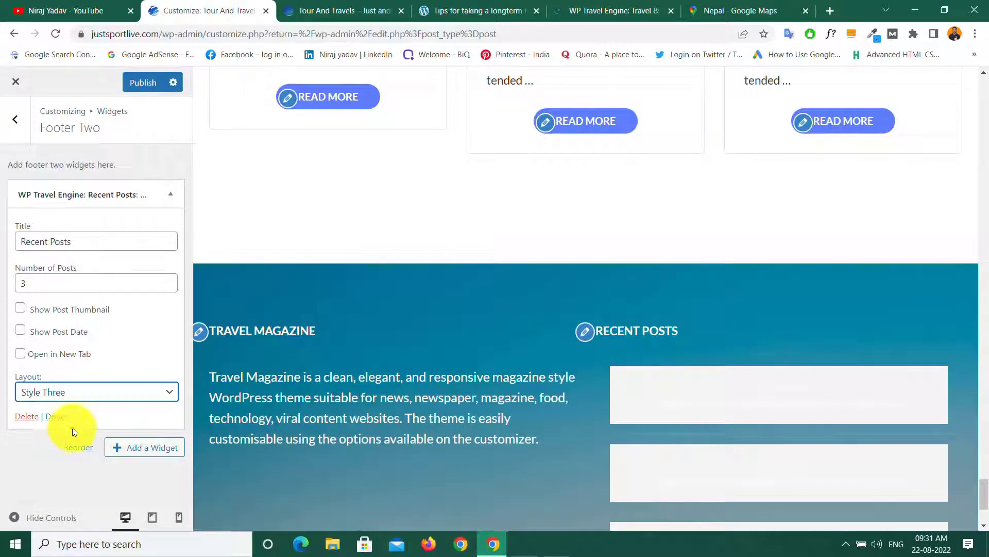
click(82, 392)
click(55, 405)
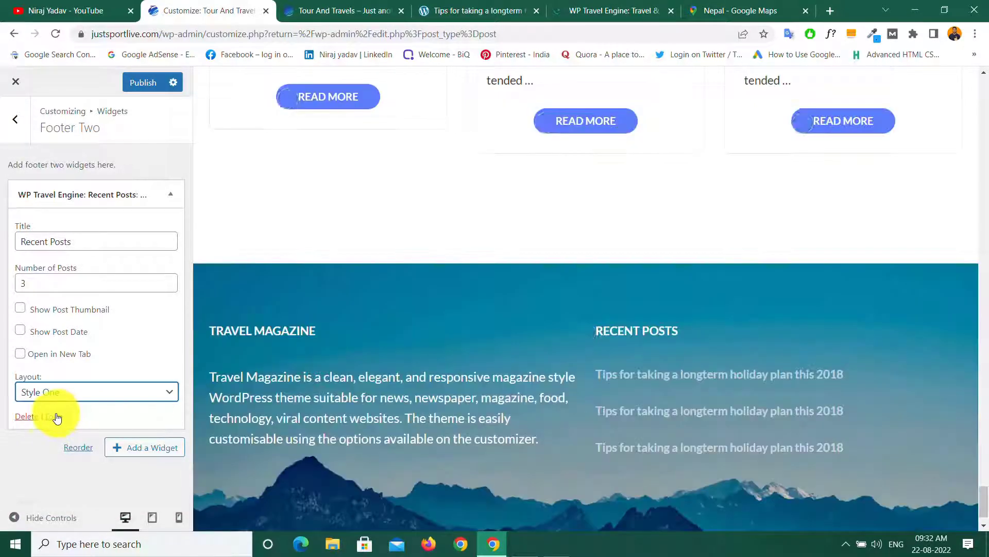
click(59, 422)
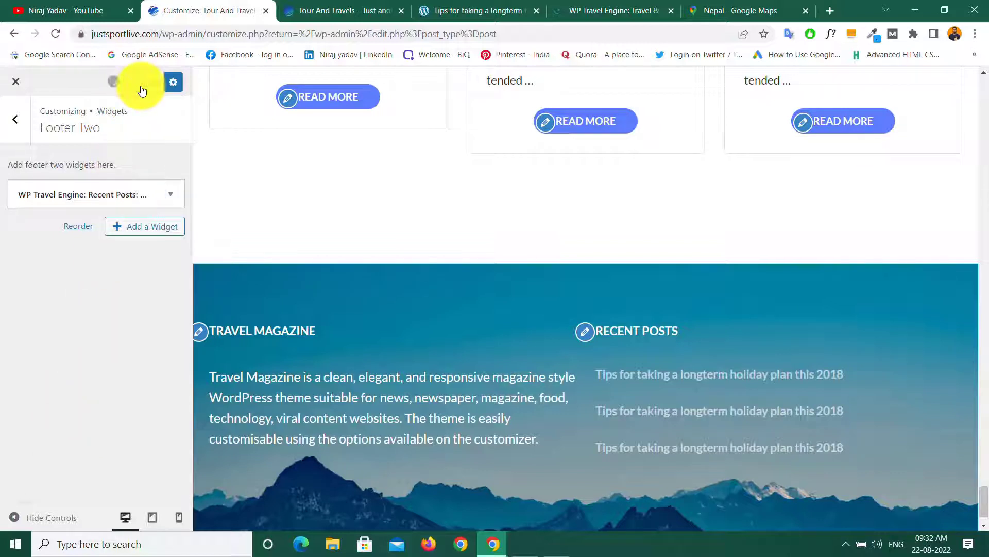
click(14, 123)
Step: Add a WP Travel Engine Category List widget to Footer Three after checking the demo footer
click(95, 347)
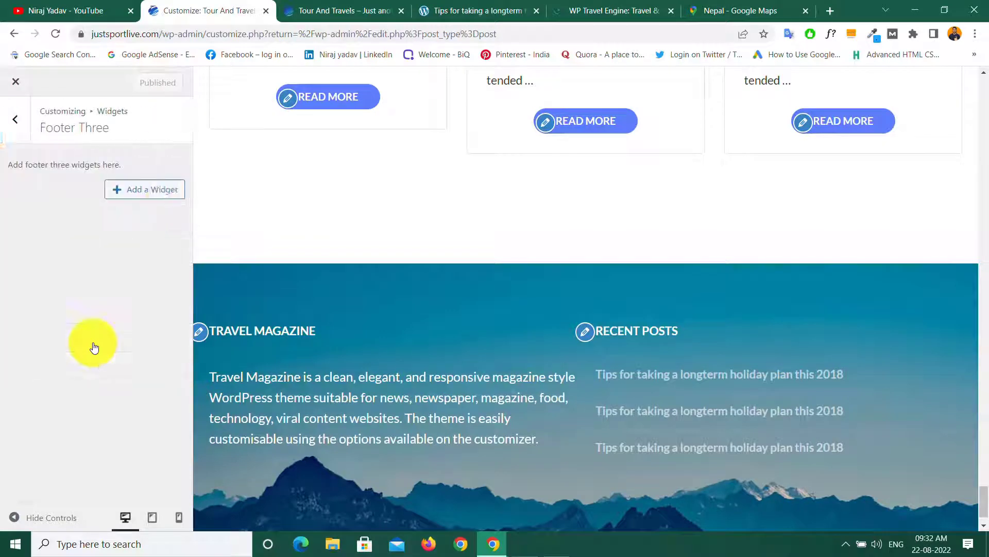
click(467, 8)
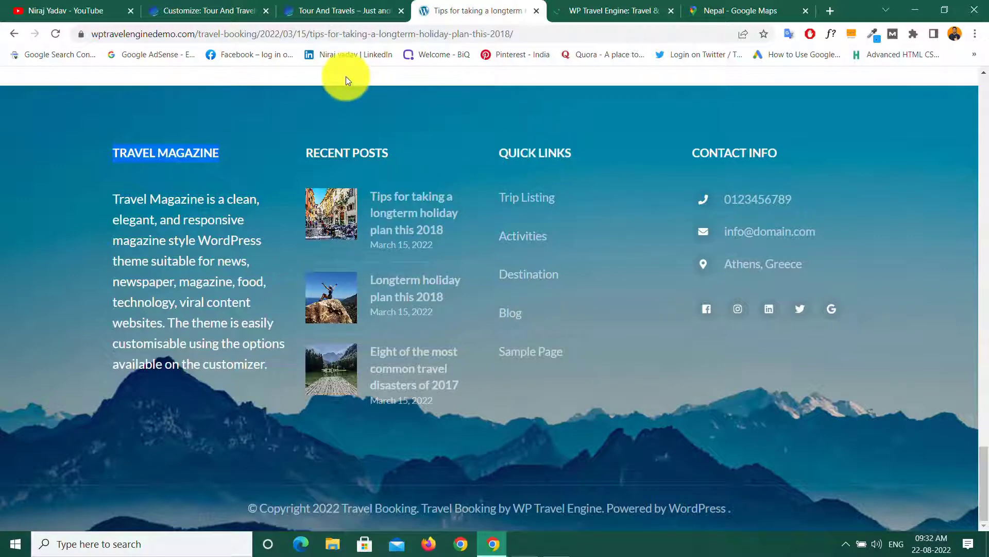
click(181, 11)
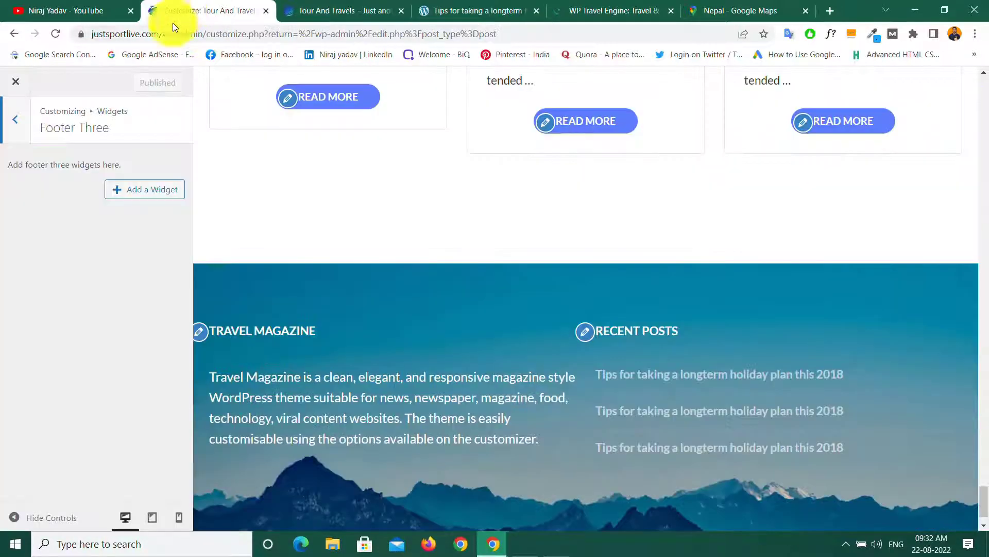
click(152, 192)
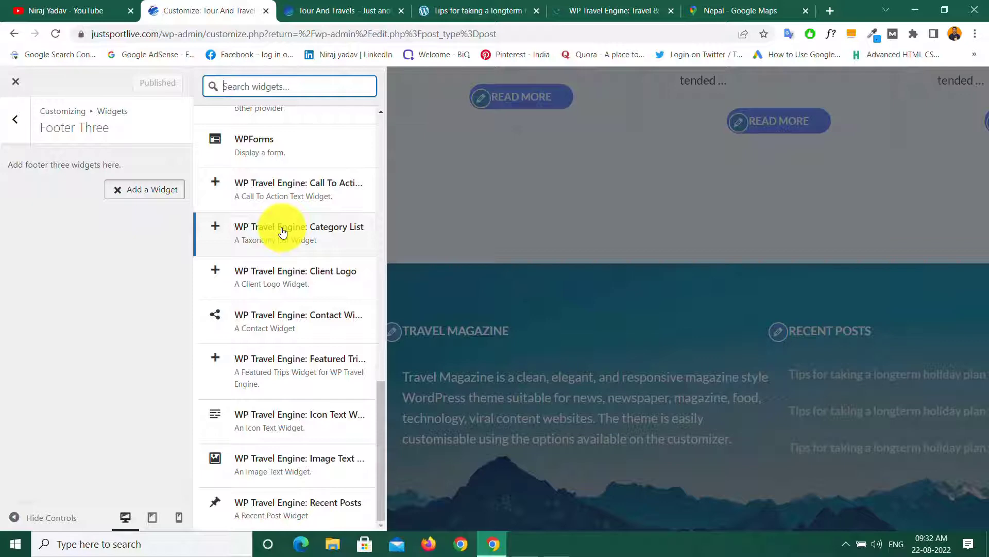
click(215, 229)
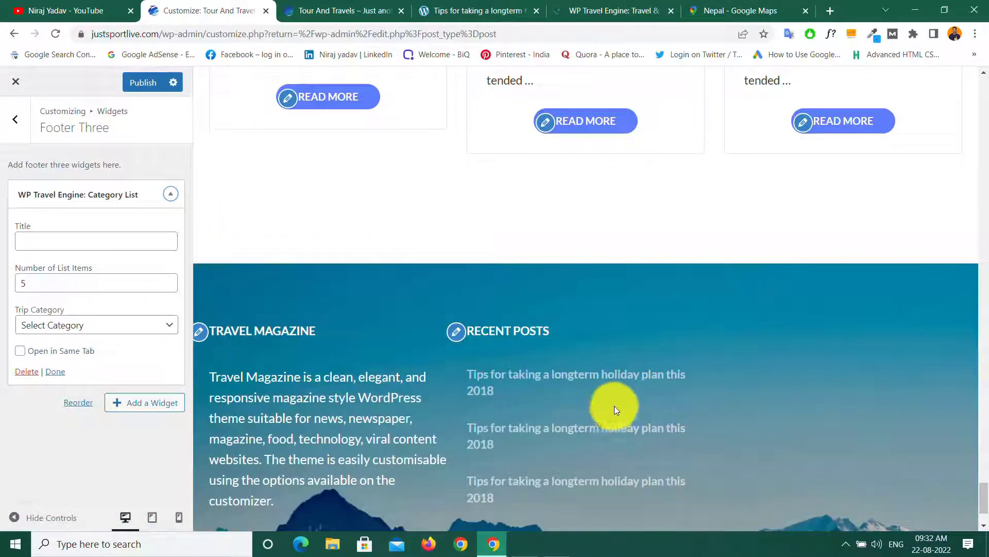
Step: Title the widget 'Quick Links', list the Destination trip category, publish and go back
scroll(615, 409, down, 2)
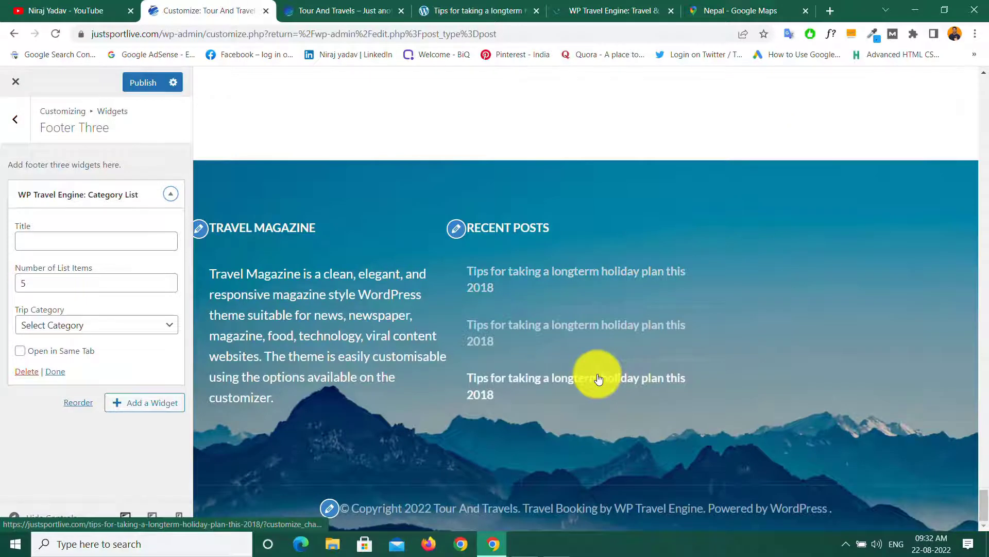
click(51, 243)
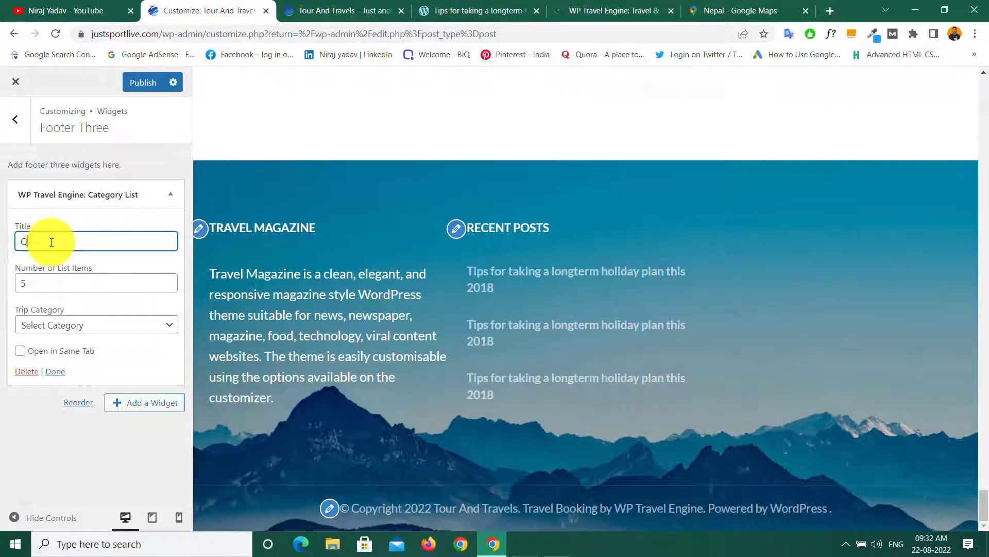
text(Quick Links)
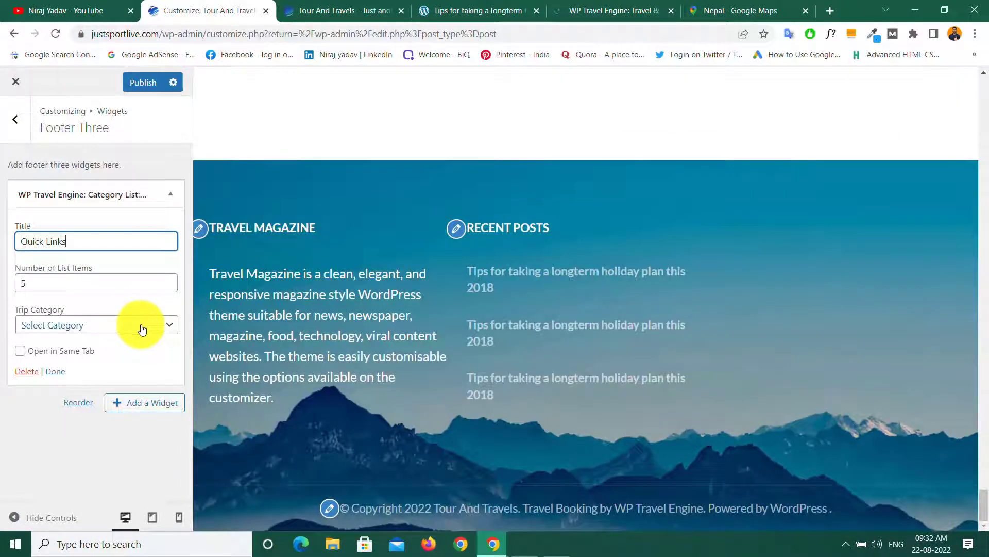
click(141, 327)
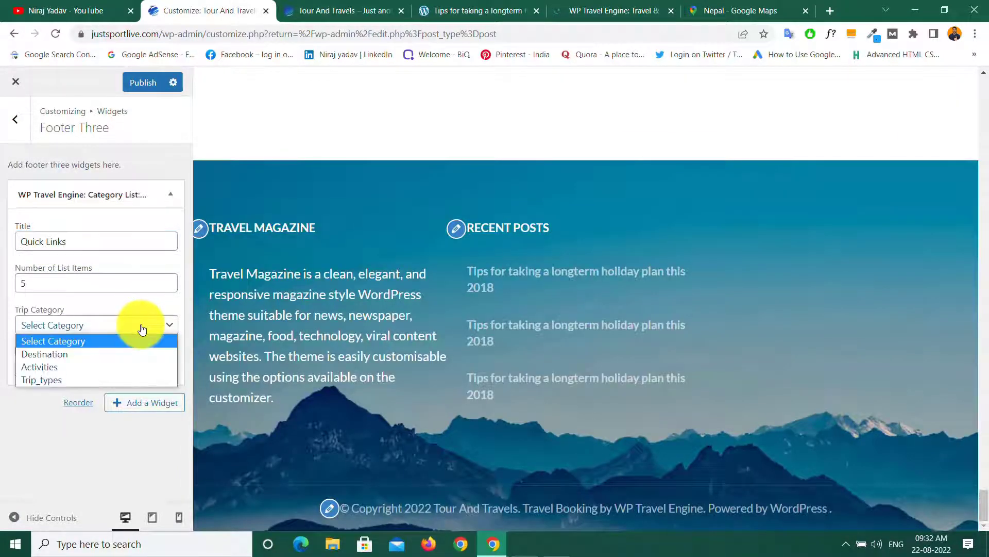
click(50, 357)
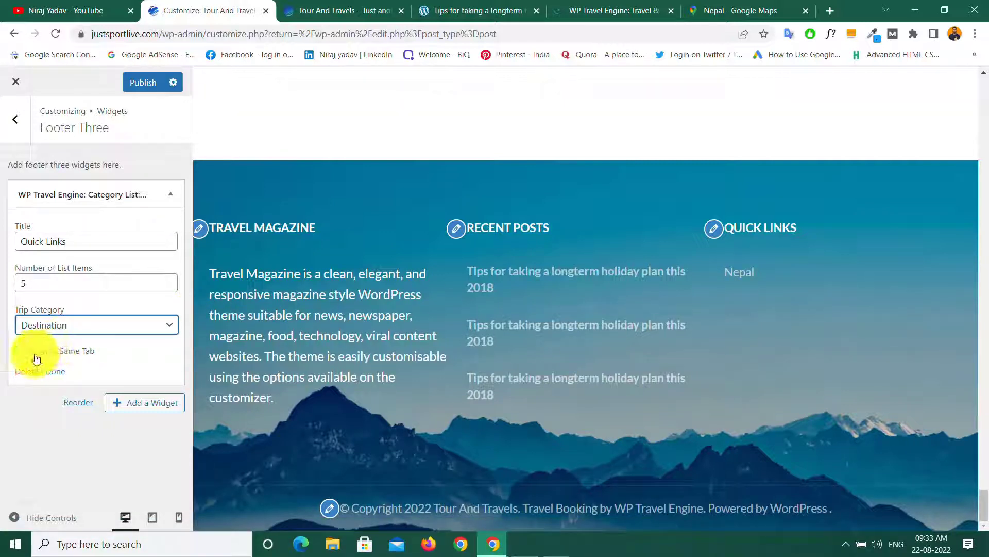
click(57, 373)
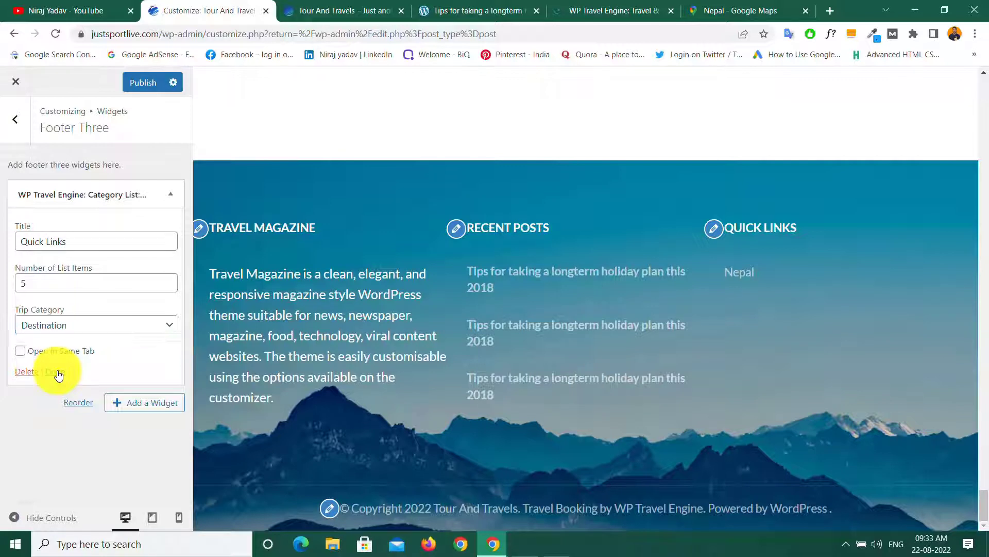
click(141, 88)
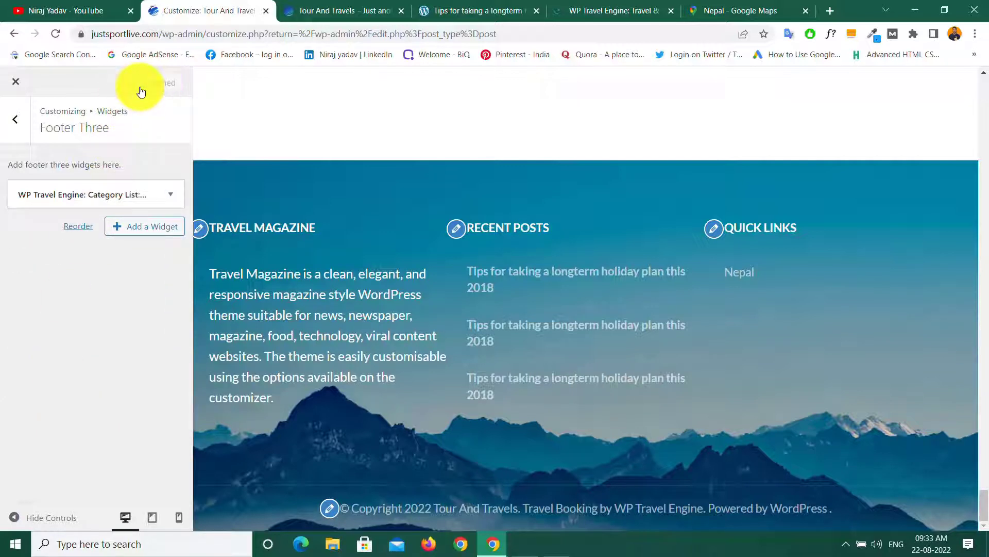
click(16, 129)
Step: Add a WP Travel Engine Contact widget titled 'Contact' to Footer Four
click(84, 369)
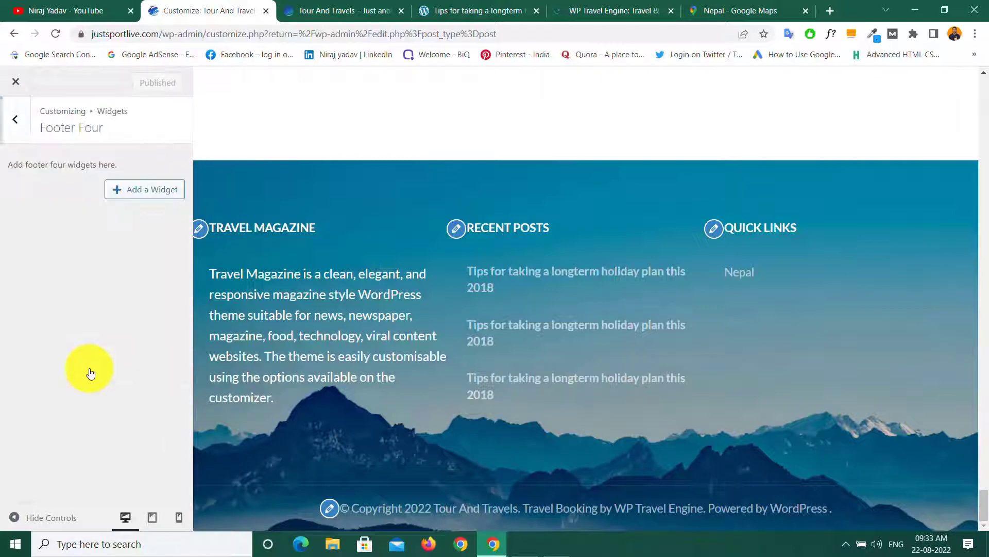
click(140, 189)
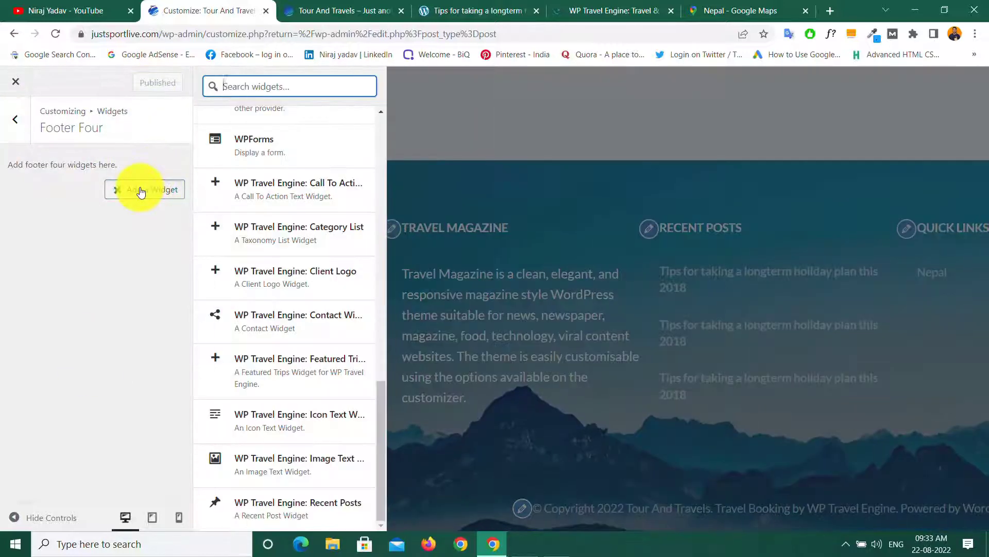
click(458, 12)
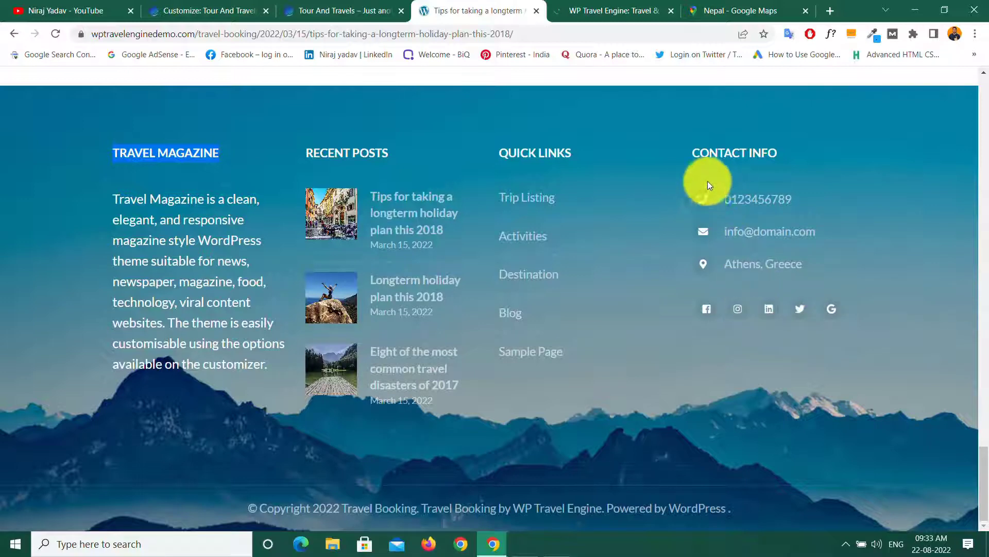
click(186, 11)
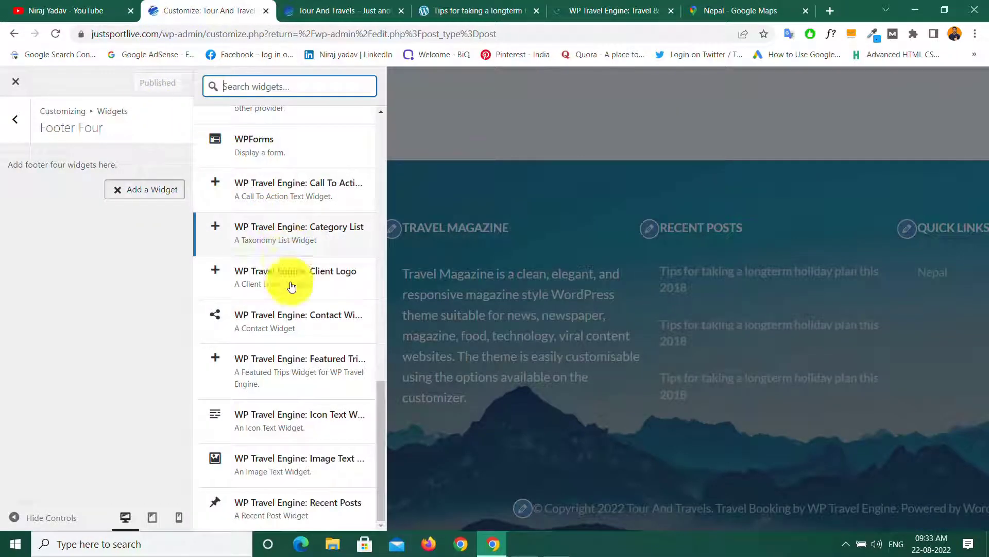
click(288, 320)
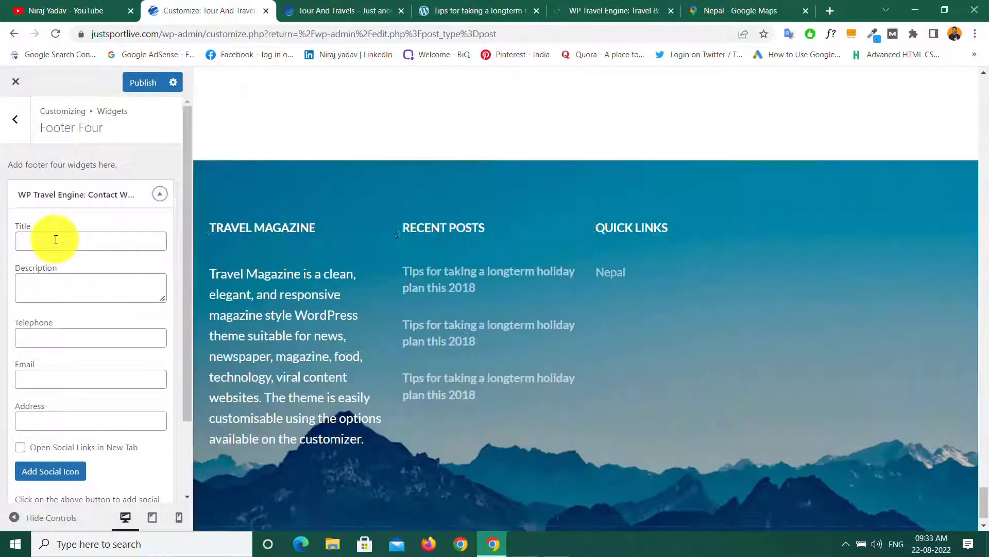
click(56, 240)
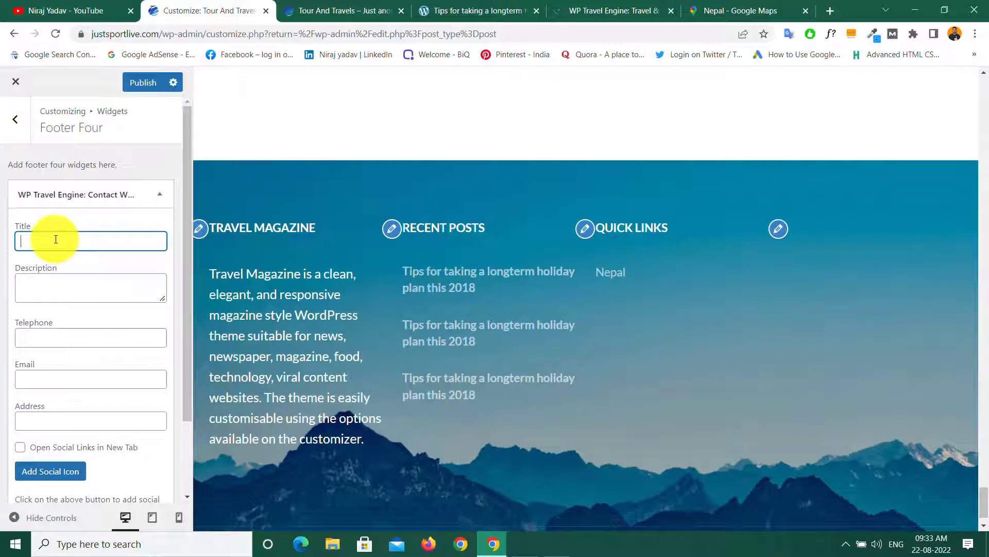
text(Contact)
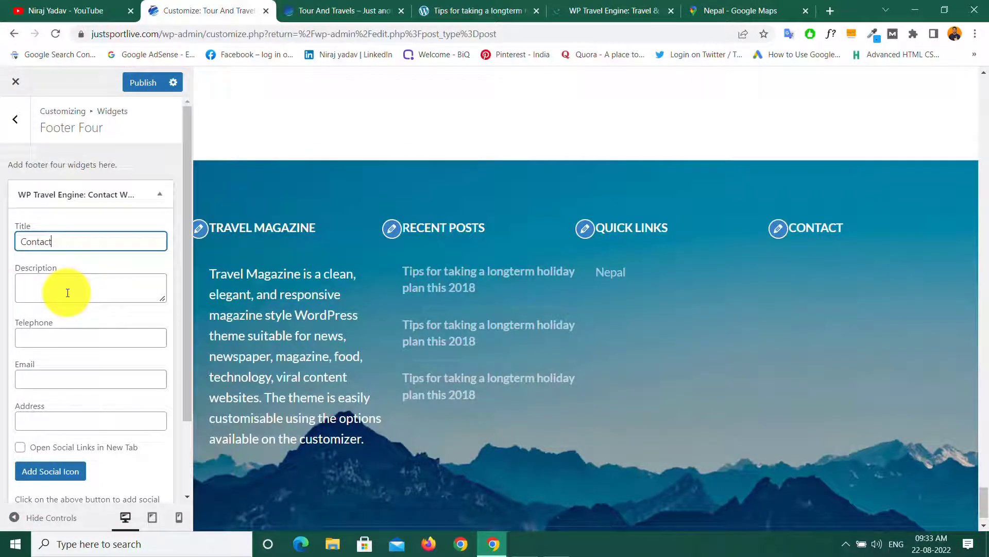
Step: Fill in the widget's sample telephone number, e-mail address and postal address
click(447, 4)
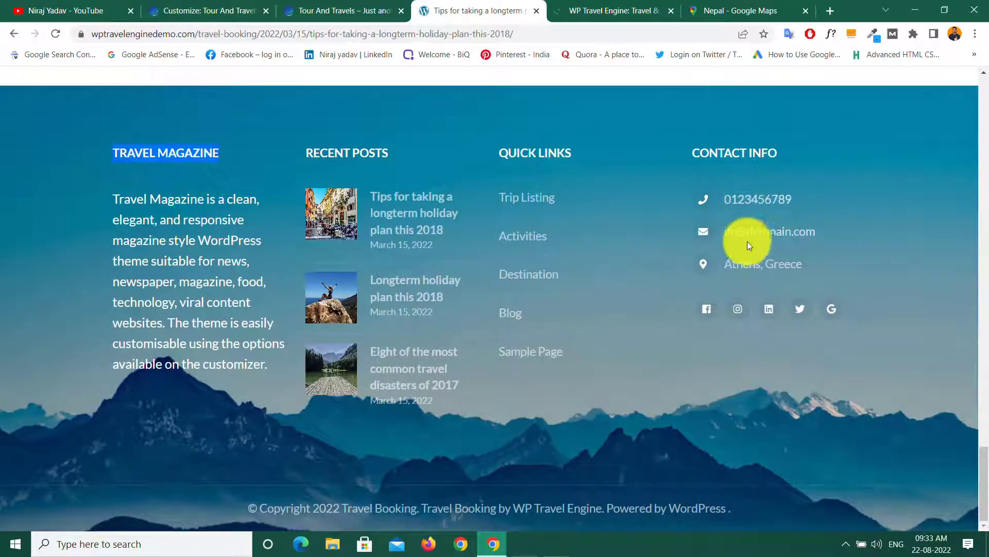
click(186, 7)
click(47, 339)
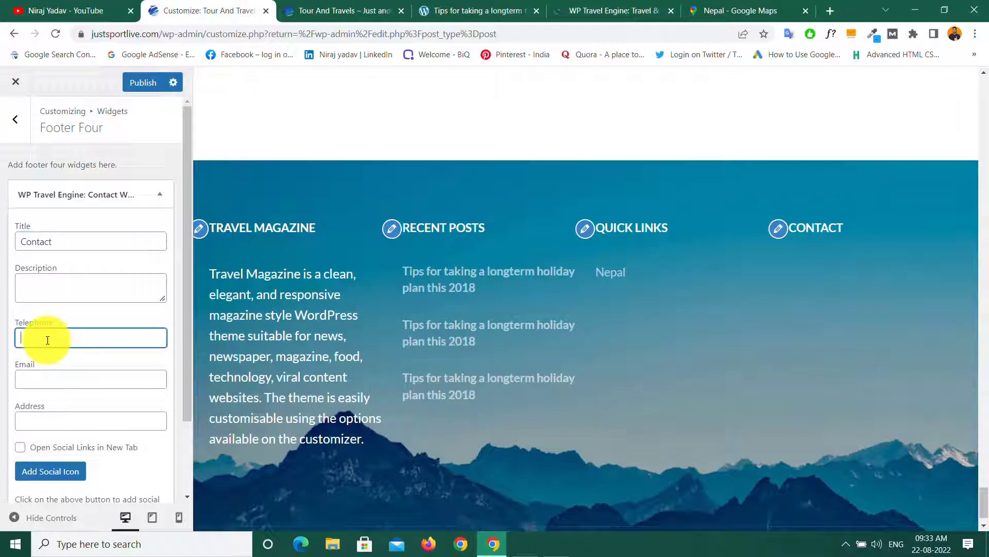
text(12345)
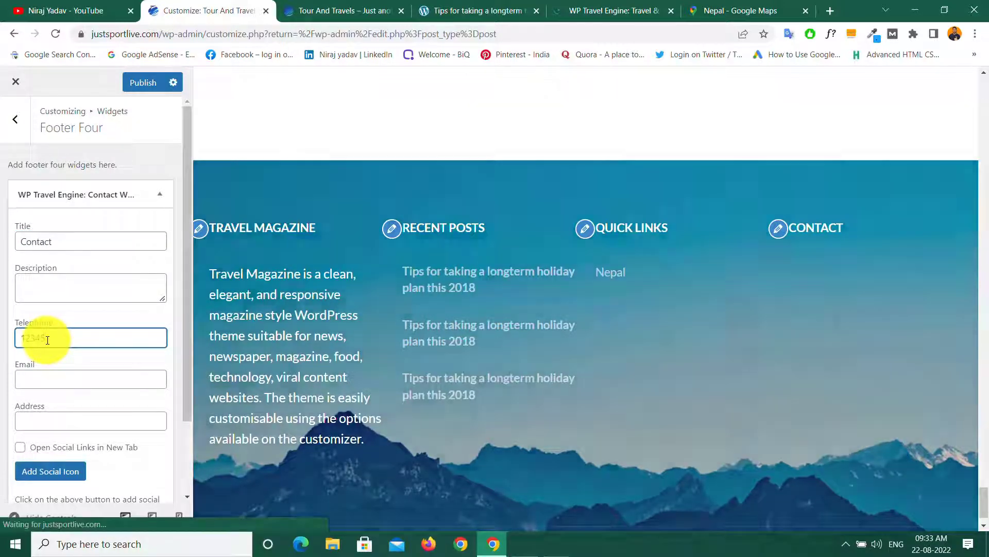
click(33, 382)
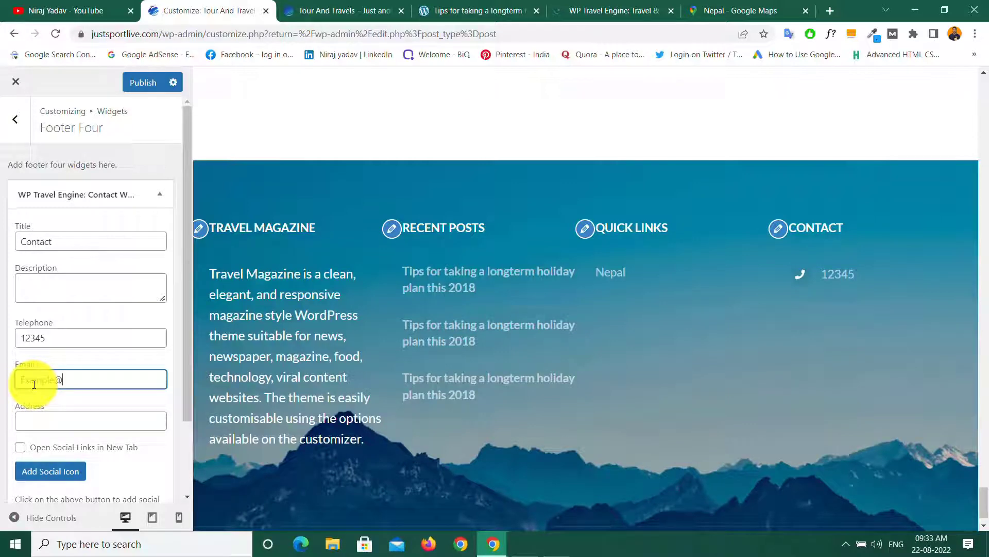
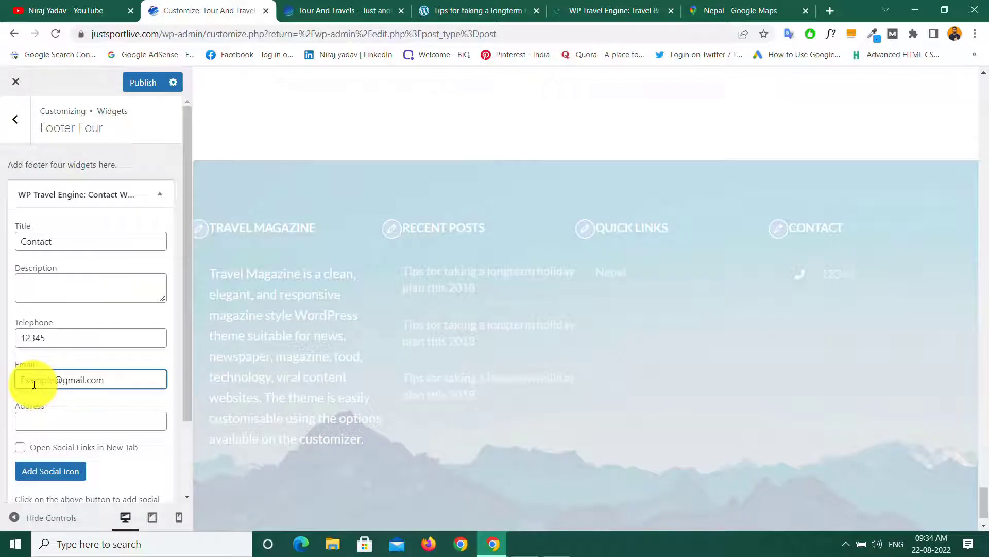
click(41, 419)
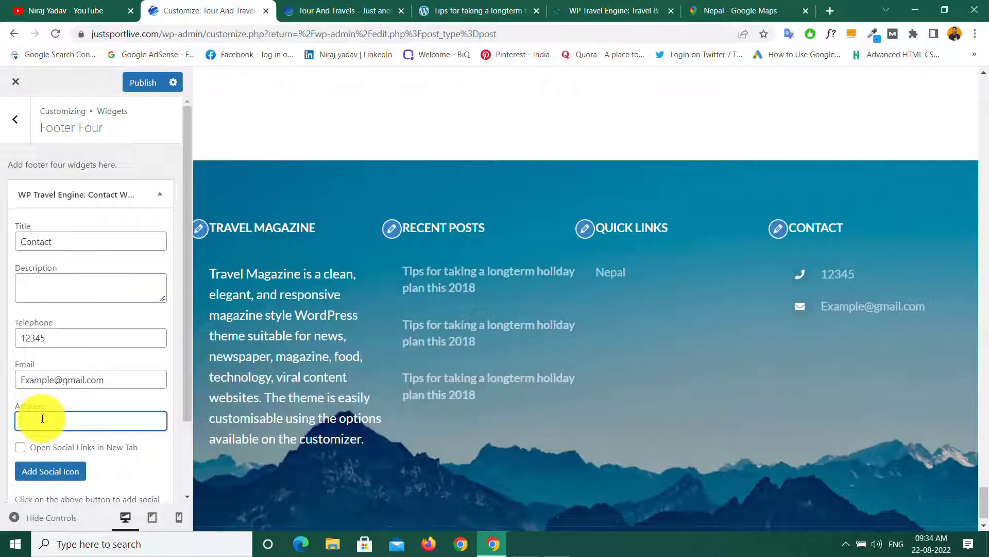
text(Pl)
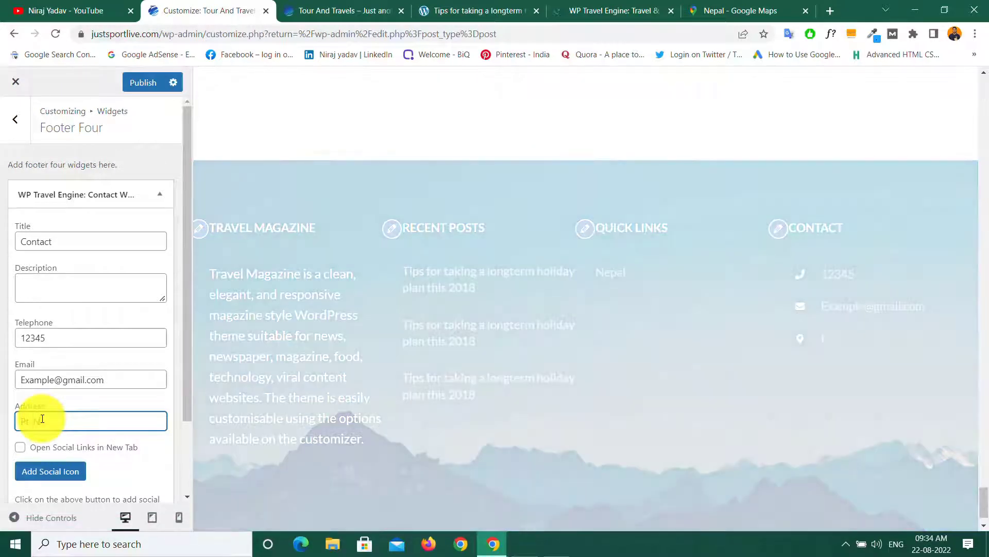
text( Nehru Place)
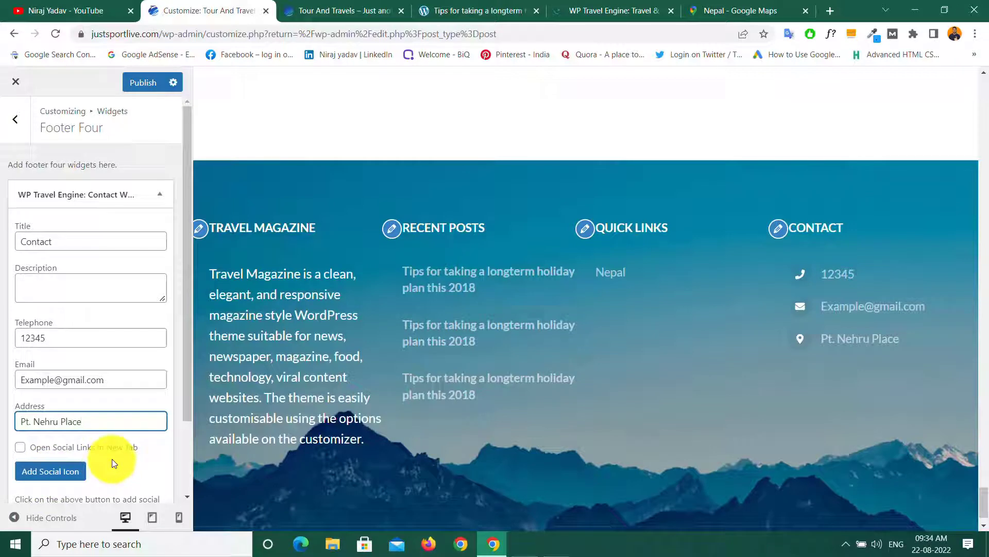
Step: Close the Contact widget, publish Footer Four and return to the widget areas list
scroll(113, 459, down, 2)
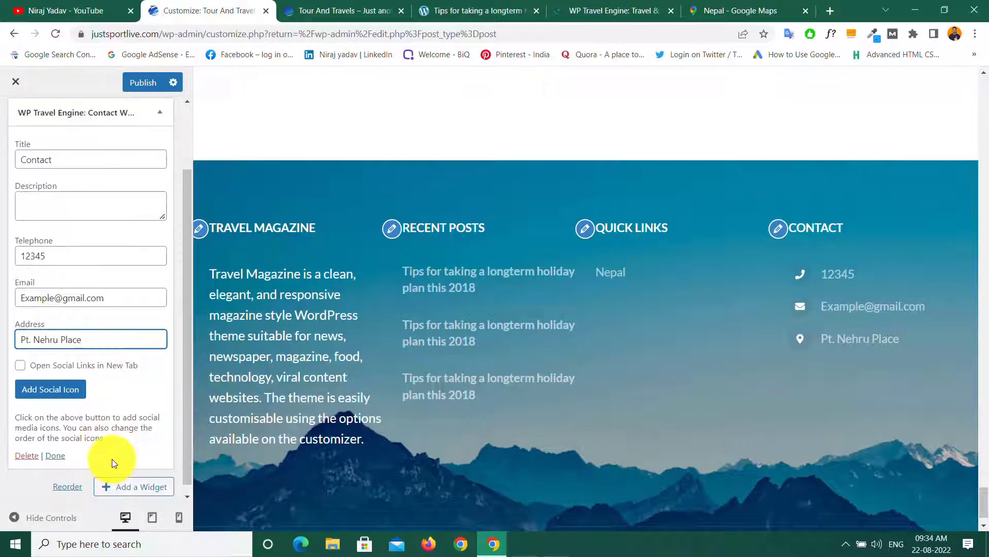
click(60, 447)
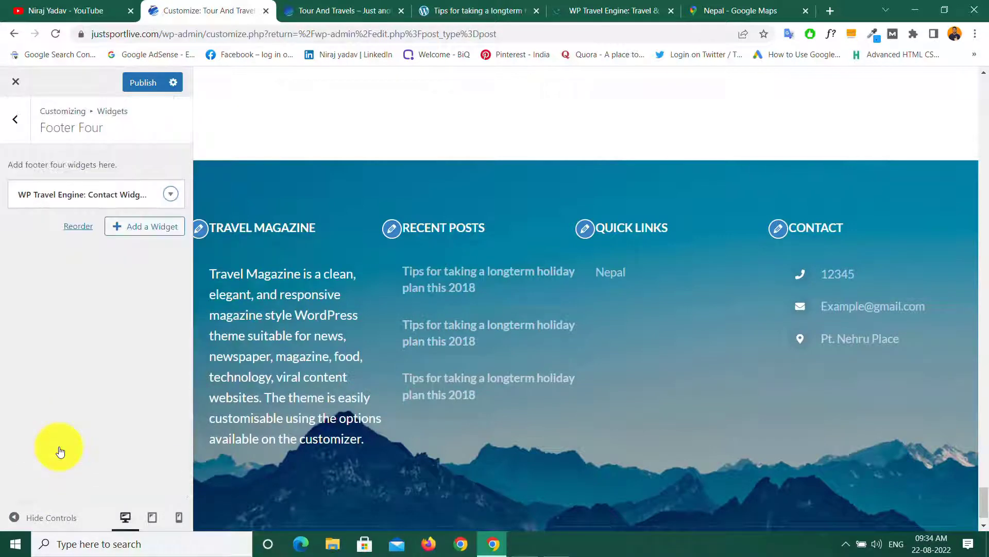
click(143, 84)
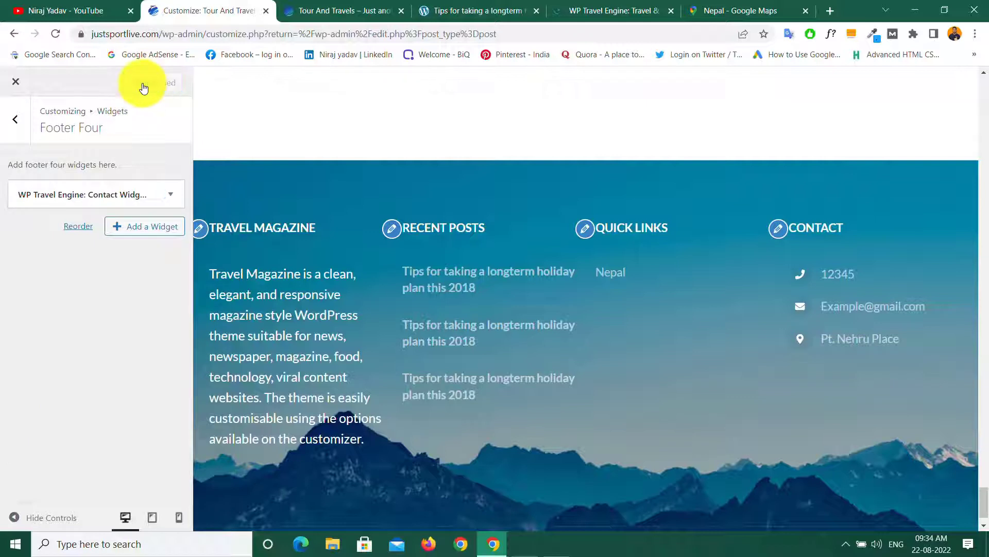
click(15, 117)
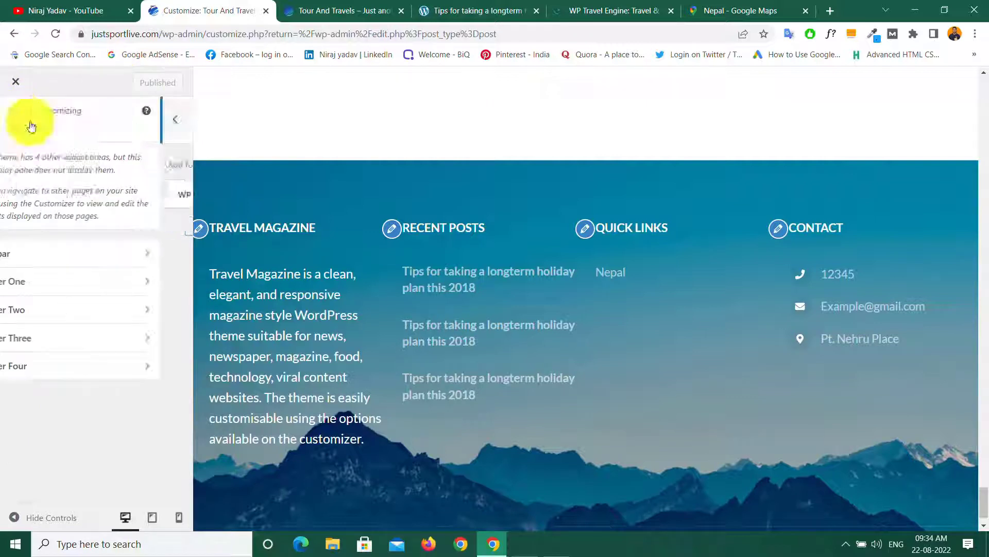
click(340, 8)
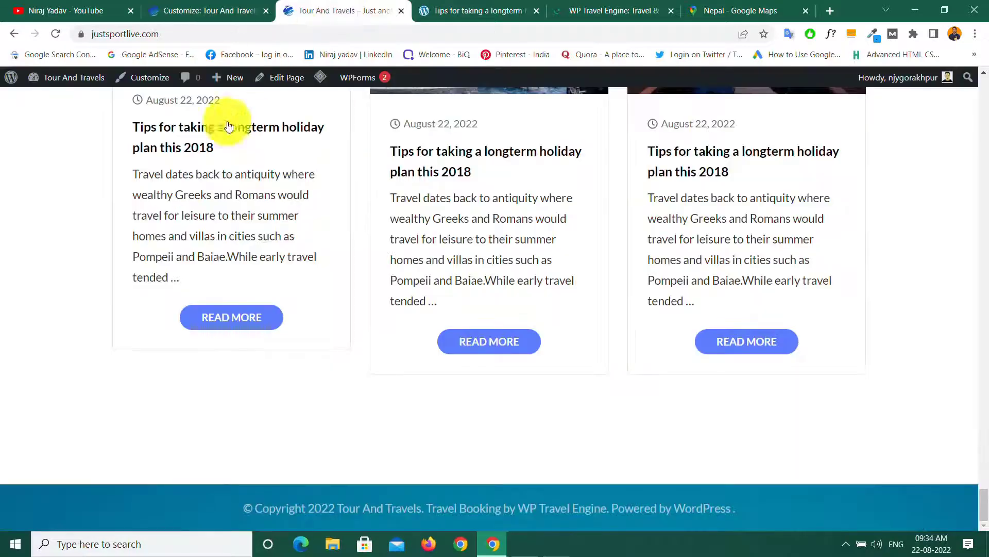
click(56, 34)
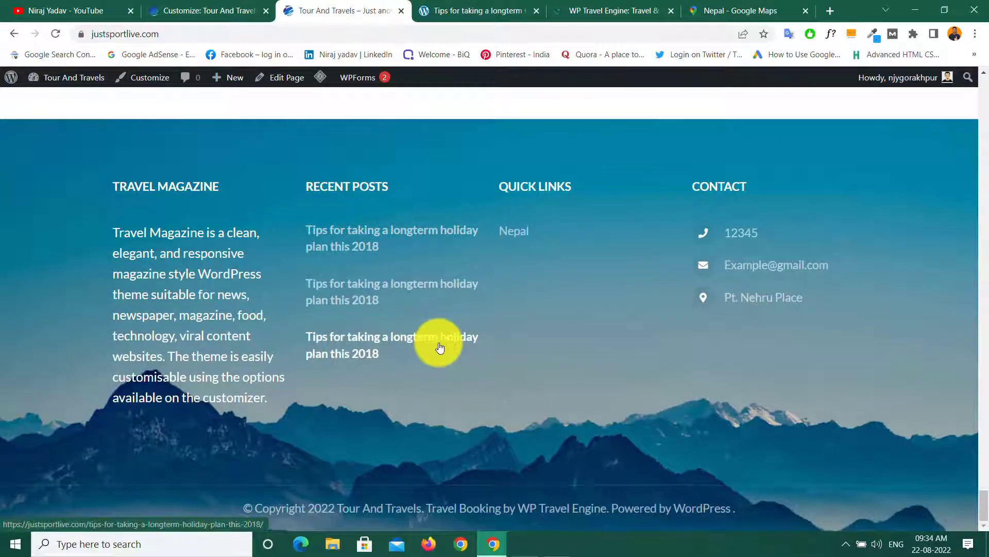
scroll(508, 360, up, 15)
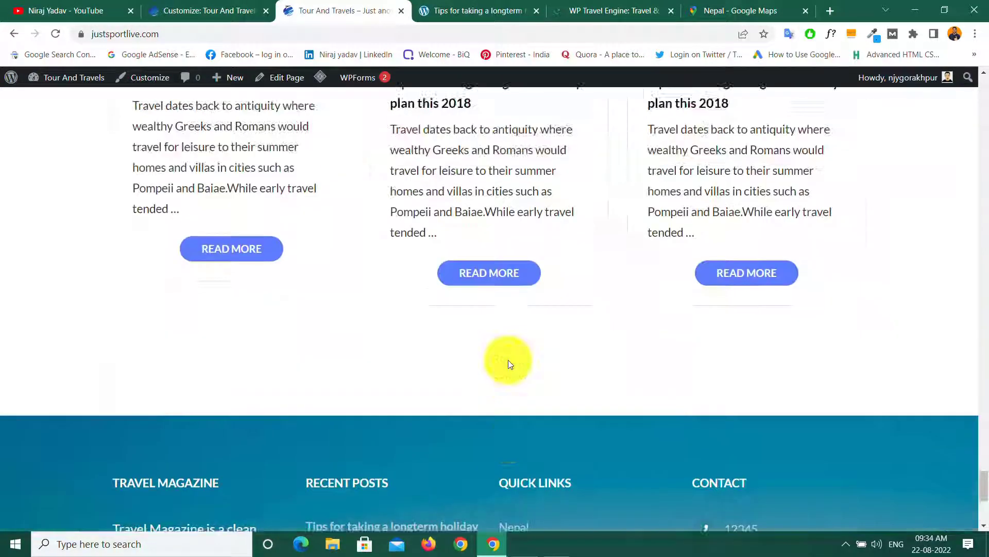
scroll(508, 360, up, 10)
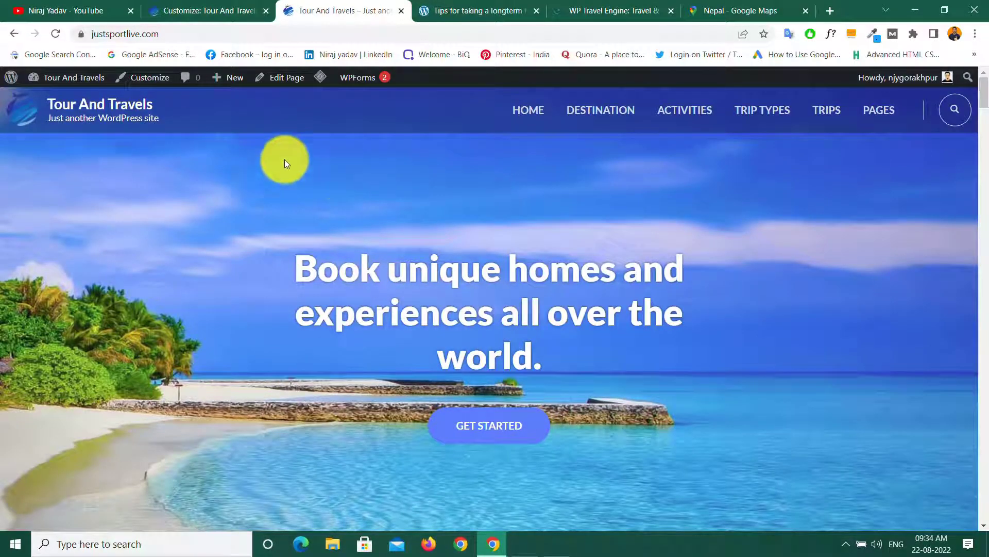
click(172, 7)
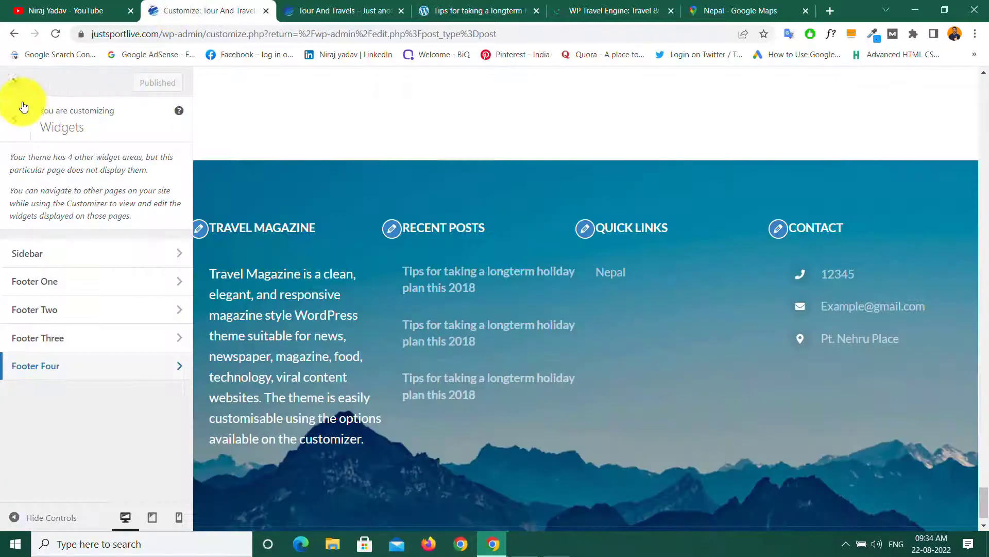
Step: Leave the customizer and start a new WP Travel Engine coupon from the Coupons list
click(15, 80)
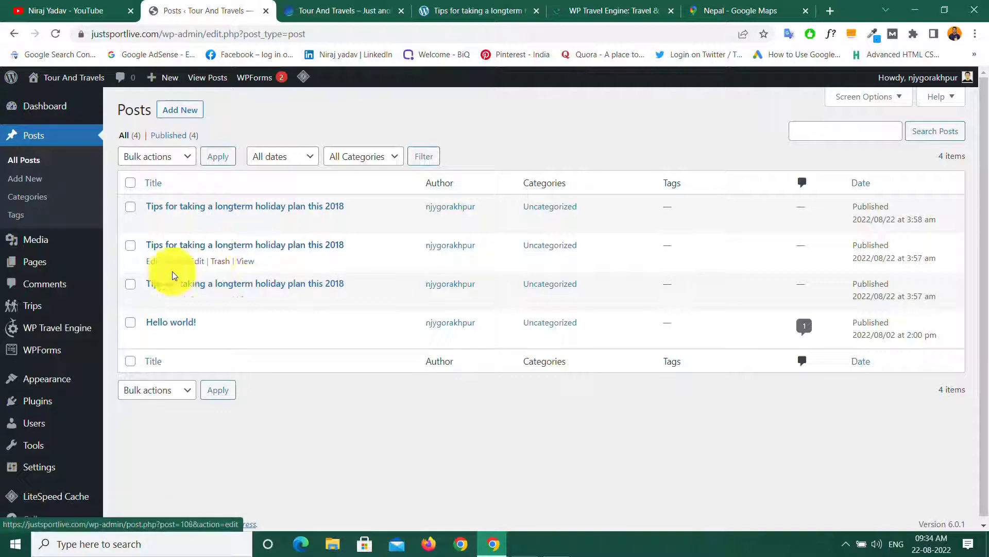
mouse_move(61, 335)
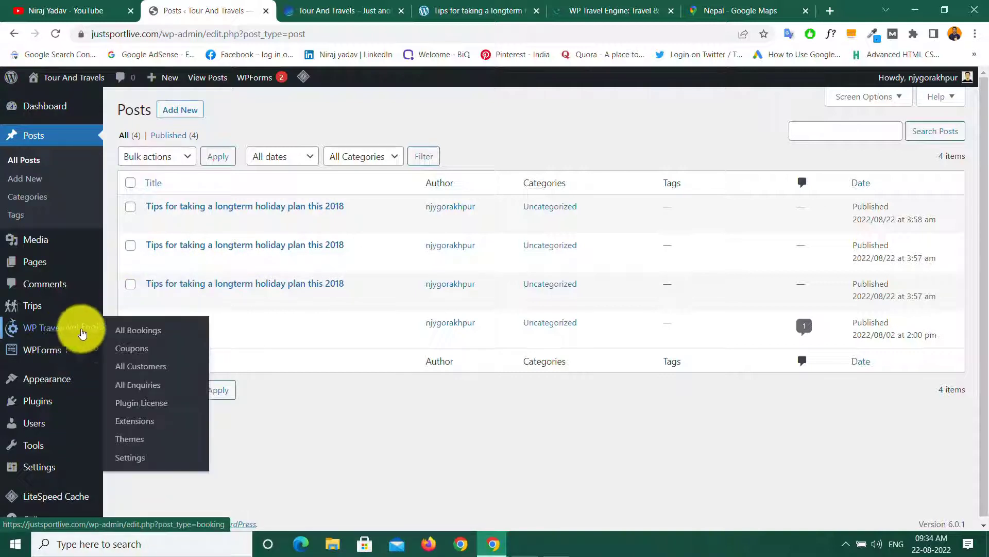
click(137, 351)
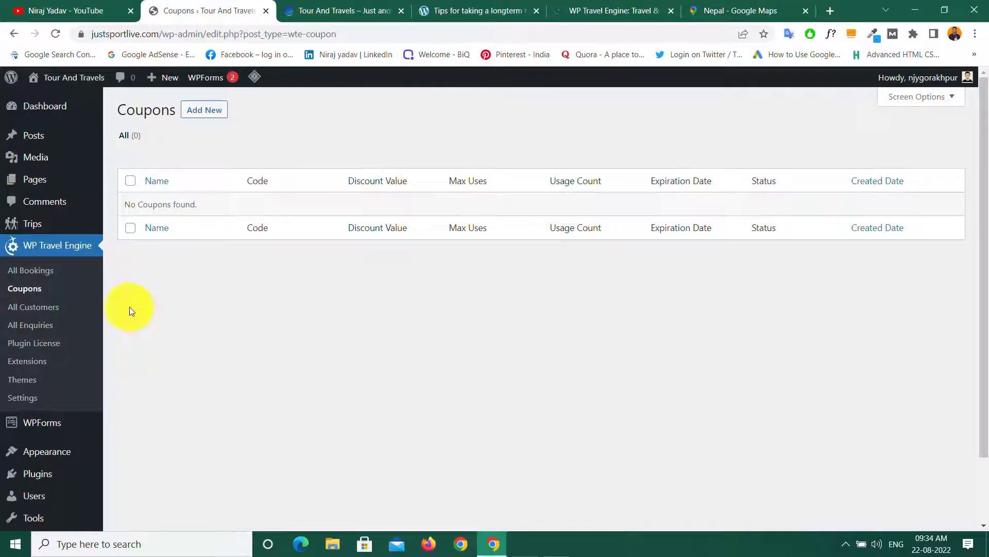
click(204, 111)
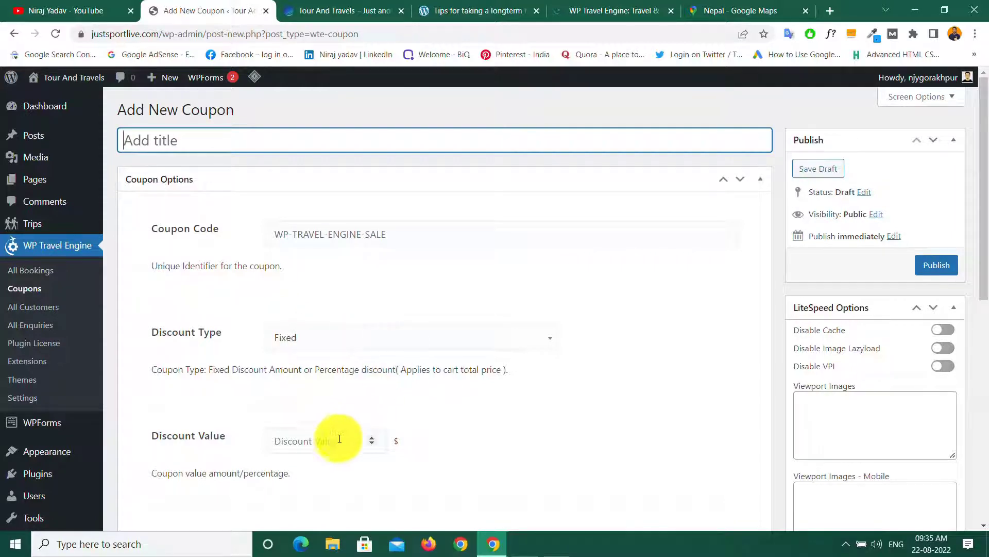
scroll(358, 442, down, 5)
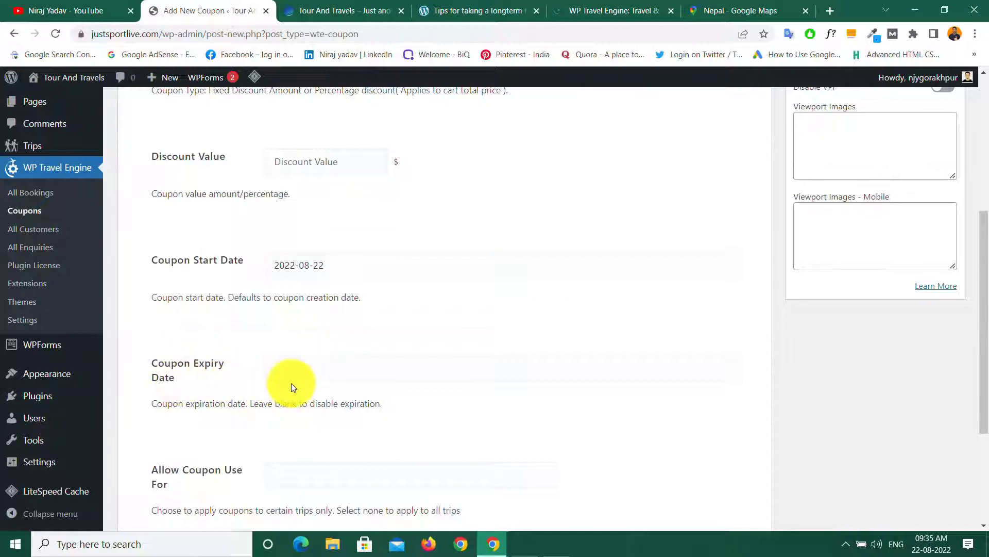
scroll(289, 386, down, 3)
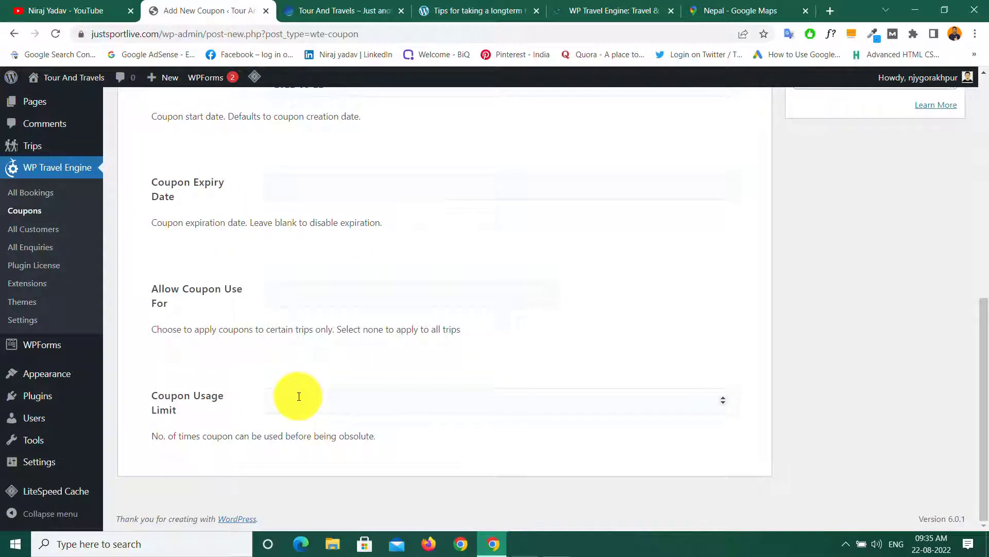
scroll(299, 396, up, 10)
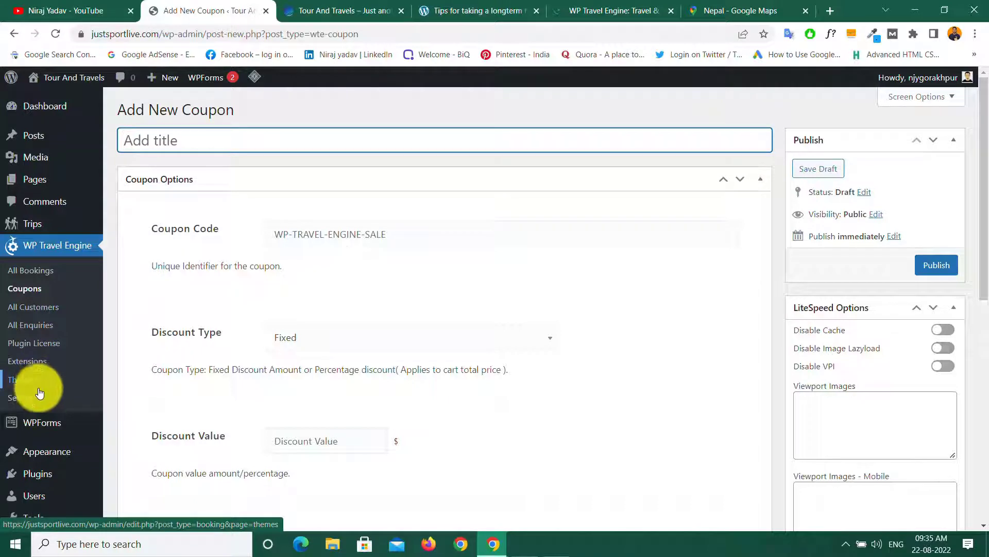
Step: In the payment settings, turn on debug mode and make Direct Bank Transfer the default gateway
click(25, 398)
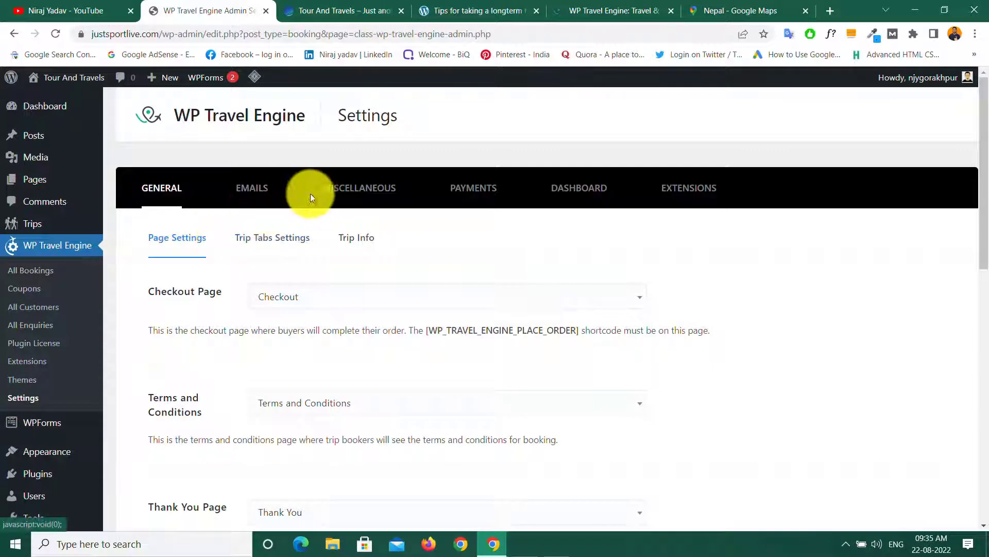
click(477, 191)
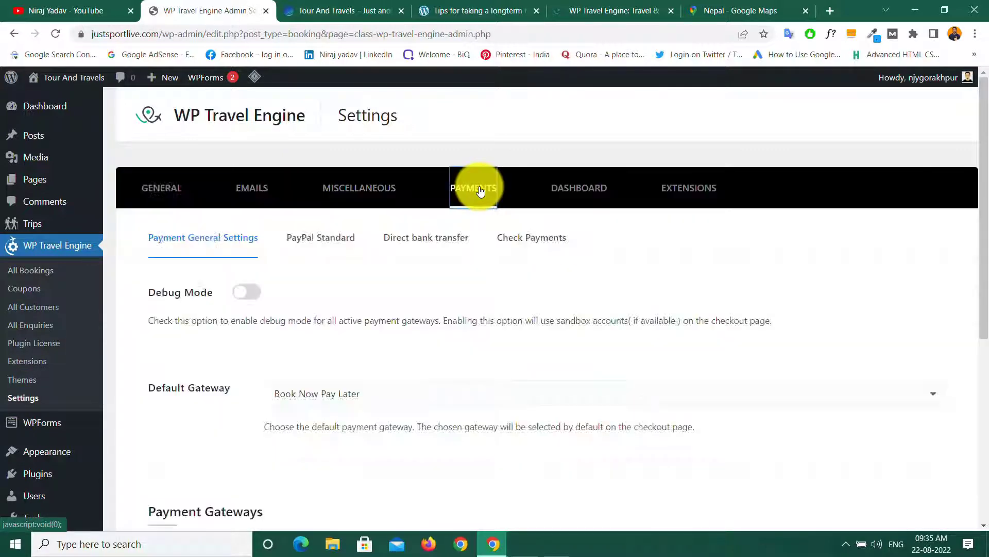
click(245, 293)
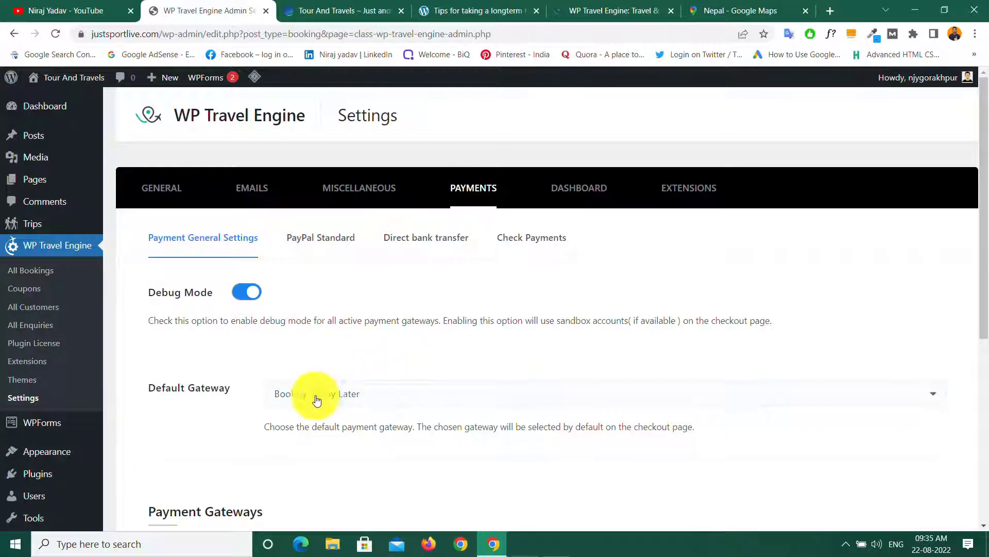
click(420, 393)
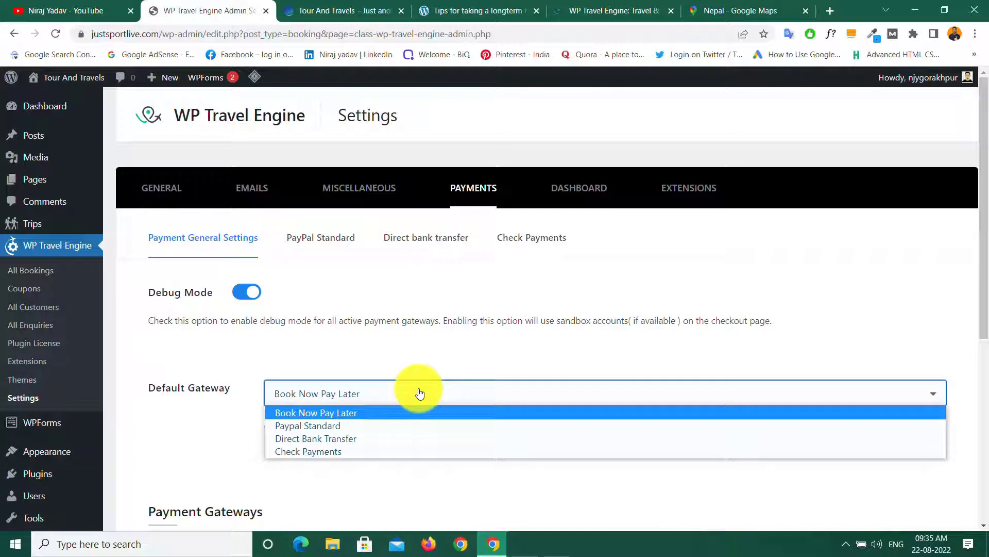
click(339, 443)
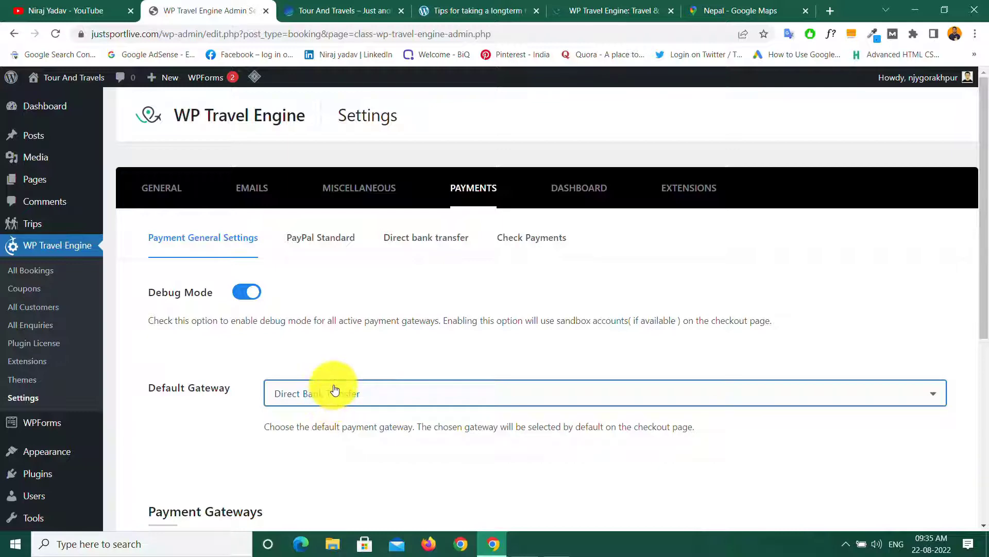
Step: Enable the Direct Bank Transfer and Check Payments gateways and save the settings
scroll(335, 390, down, 5)
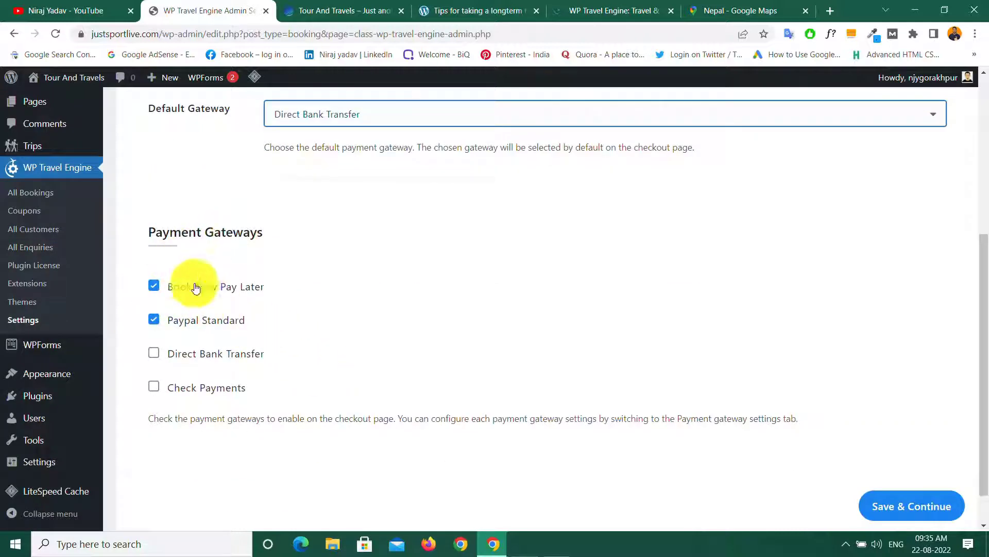
click(154, 353)
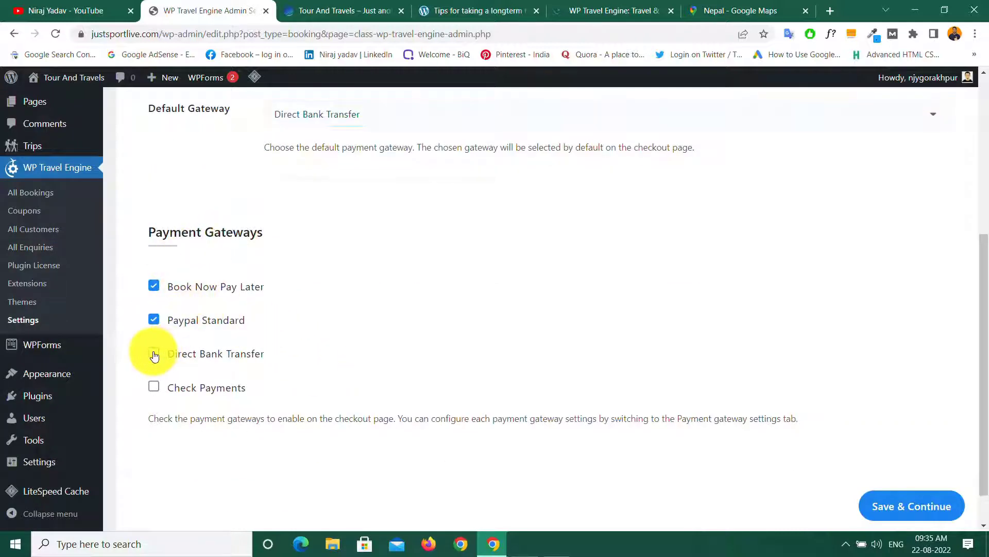
click(154, 387)
scroll(426, 380, up, 5)
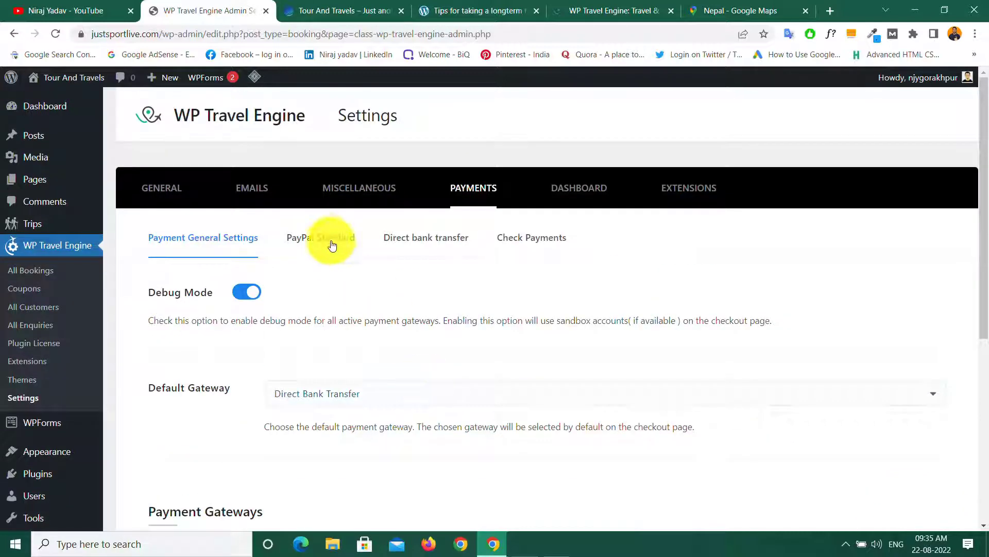
scroll(651, 465, down, 5)
click(929, 522)
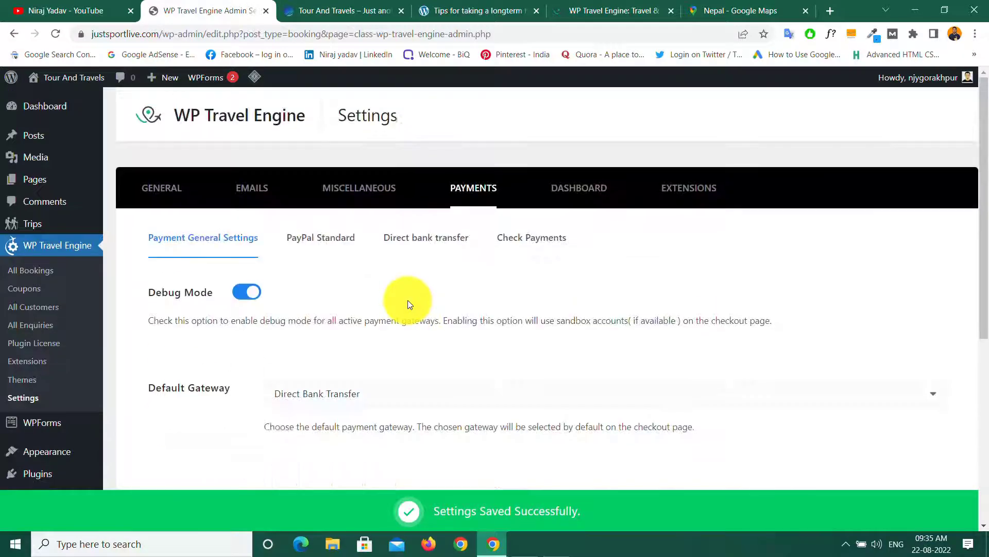
Step: Save PayPal Standard, then add an empty bank account row to Direct bank transfer and save
click(320, 237)
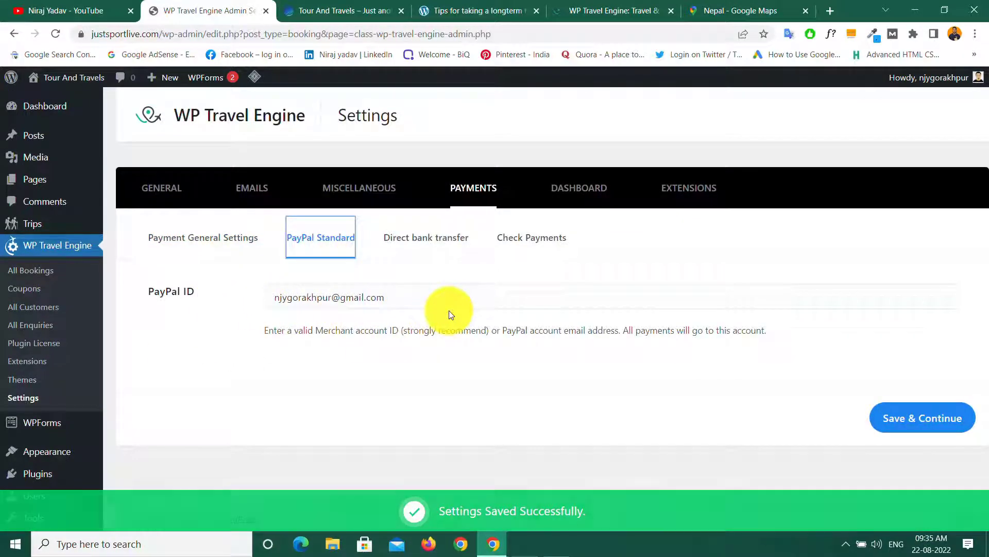
click(912, 420)
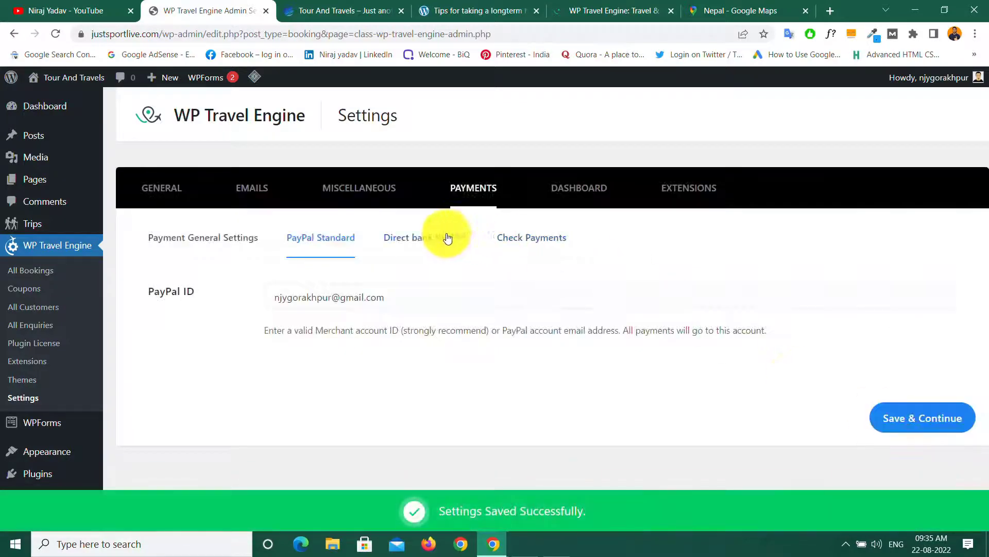
click(433, 239)
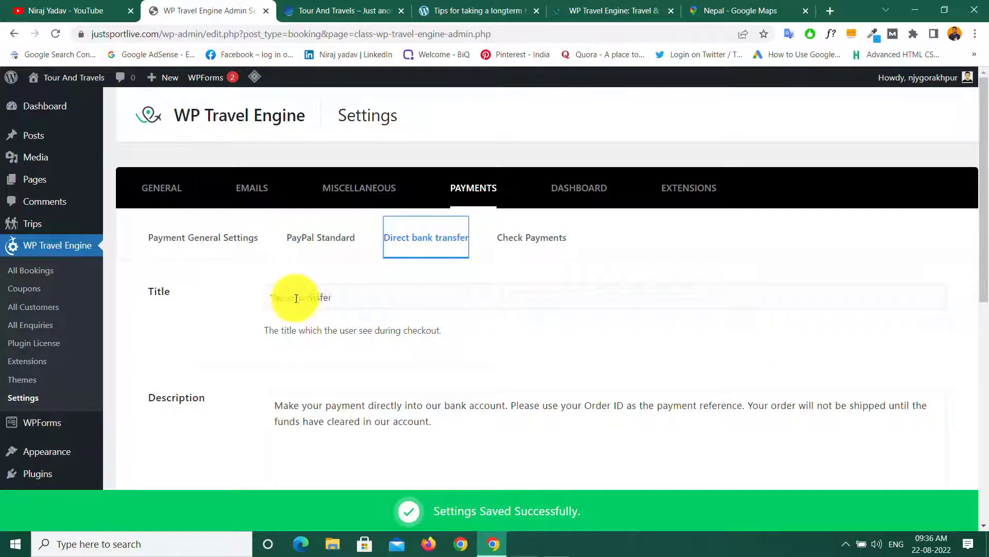
scroll(354, 342, down, 5)
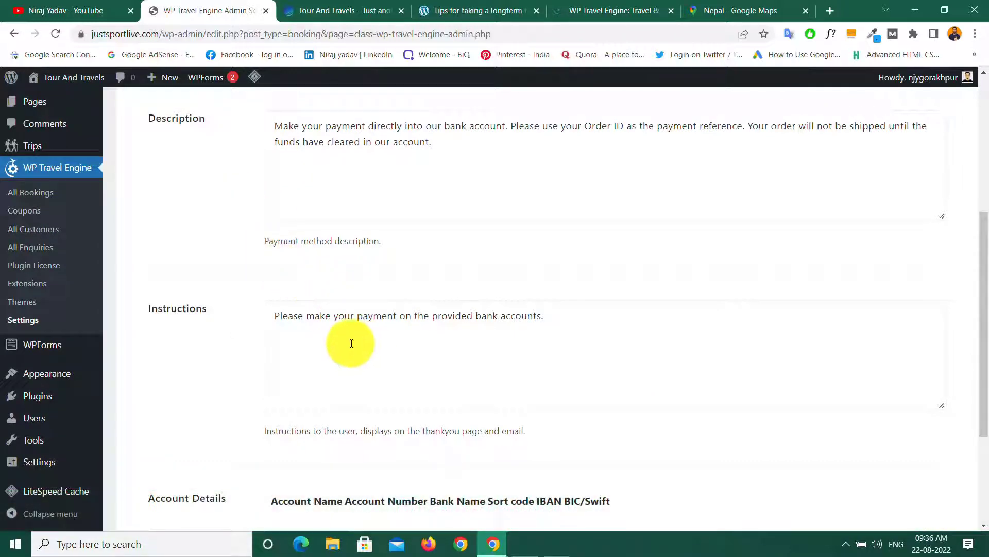
scroll(370, 350, down, 3)
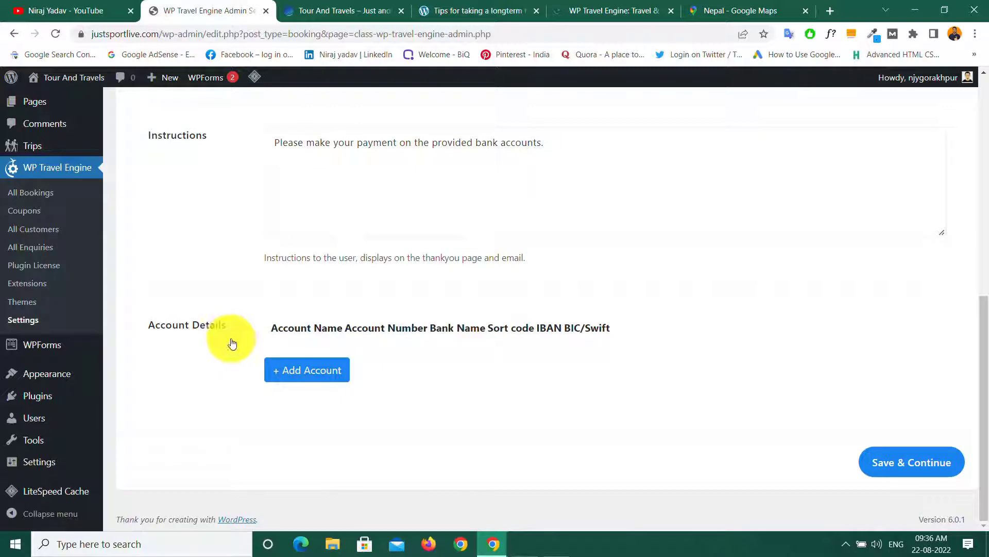
click(305, 370)
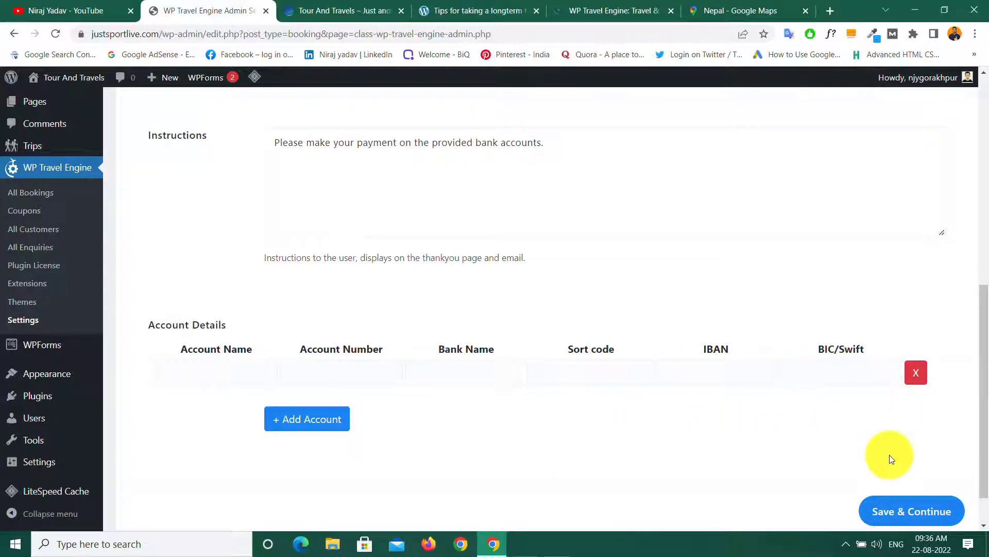
click(909, 510)
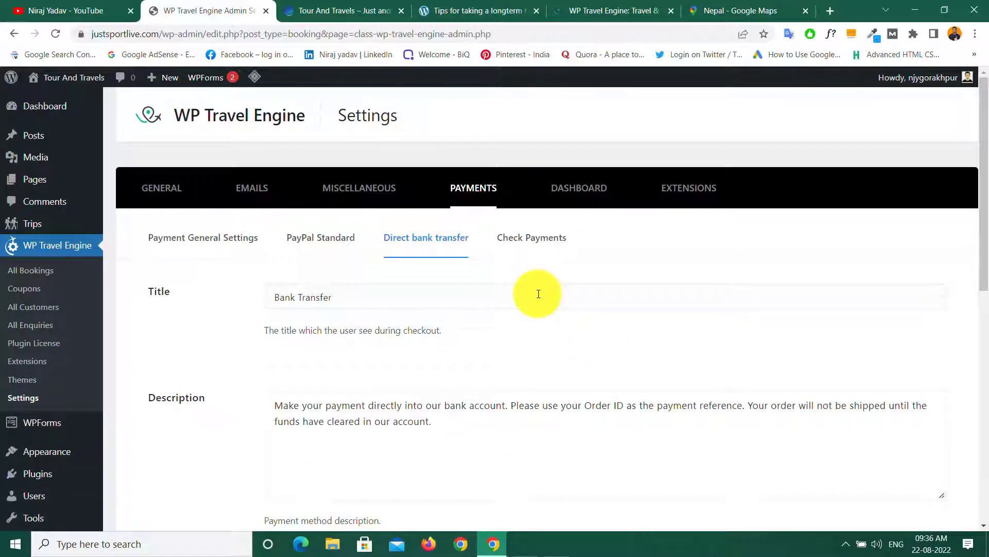
Step: Show the Check Payments gateway settings with its default title and instructions
click(529, 242)
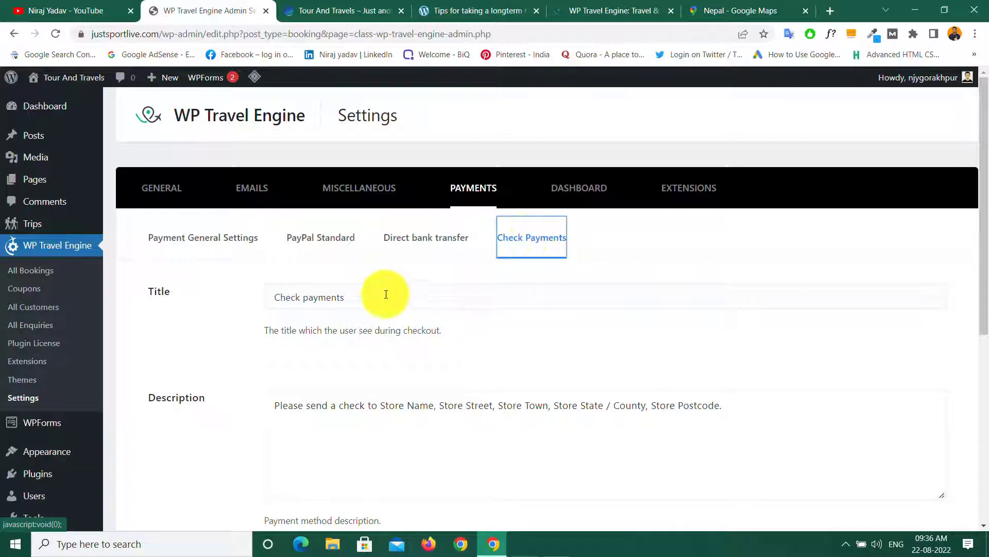
scroll(375, 325, down, 5)
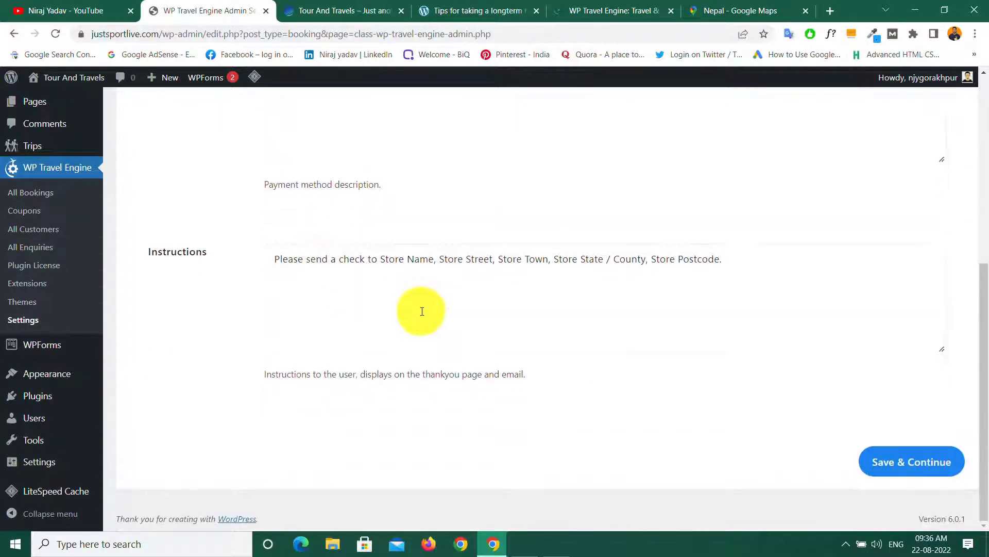
scroll(392, 309, up, 5)
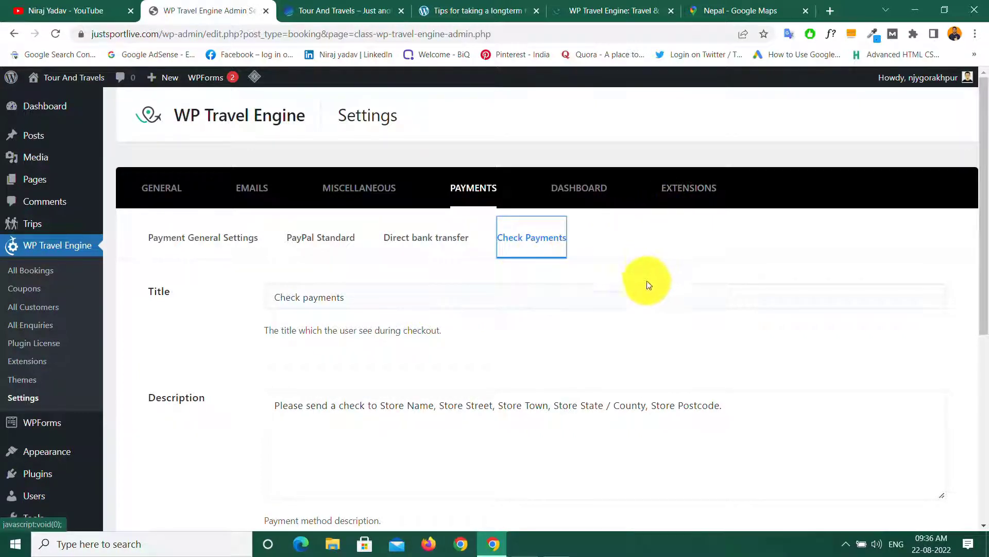
Step: Show the Extensions tab and look through the Trip Search hide toggles, leaving all off
click(682, 194)
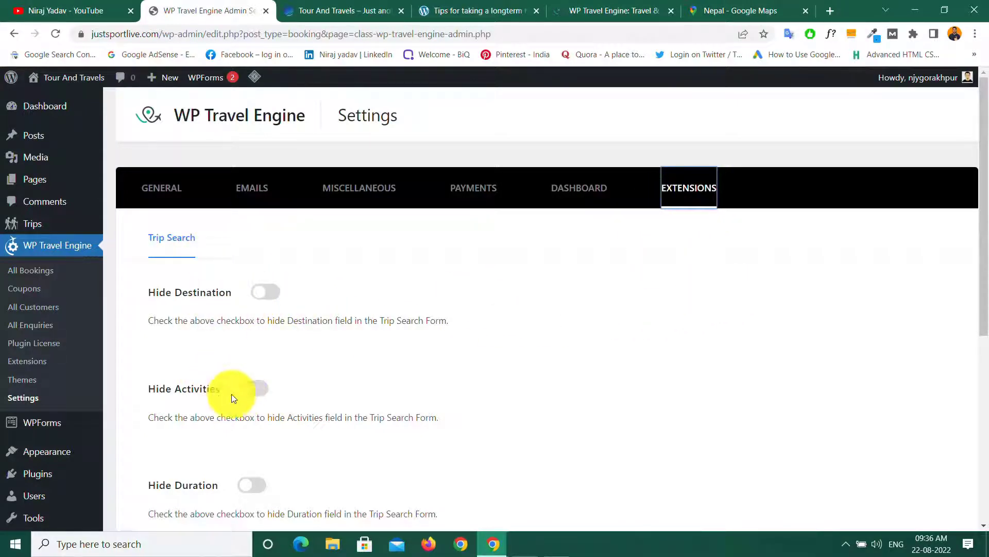
scroll(220, 396, down, 5)
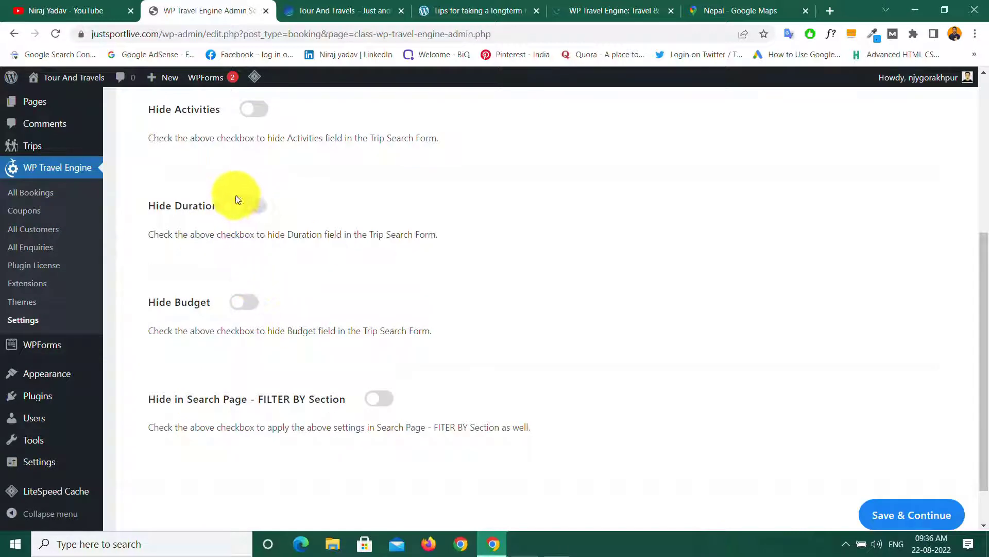
scroll(505, 379, down, 1)
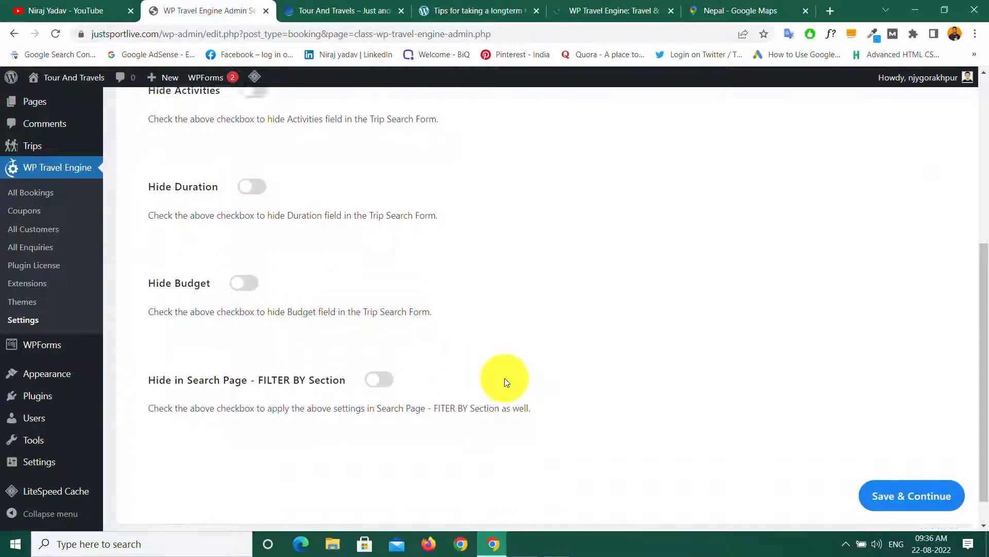
scroll(505, 376, up, 6)
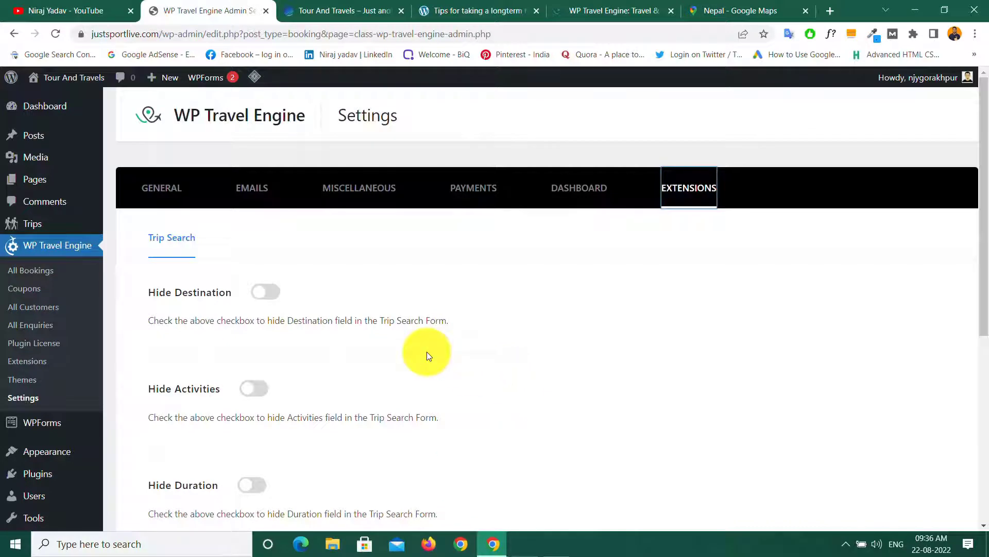
Step: Browse the WP Travel Engine extension cards, then return to the WordPress Dashboard
click(29, 365)
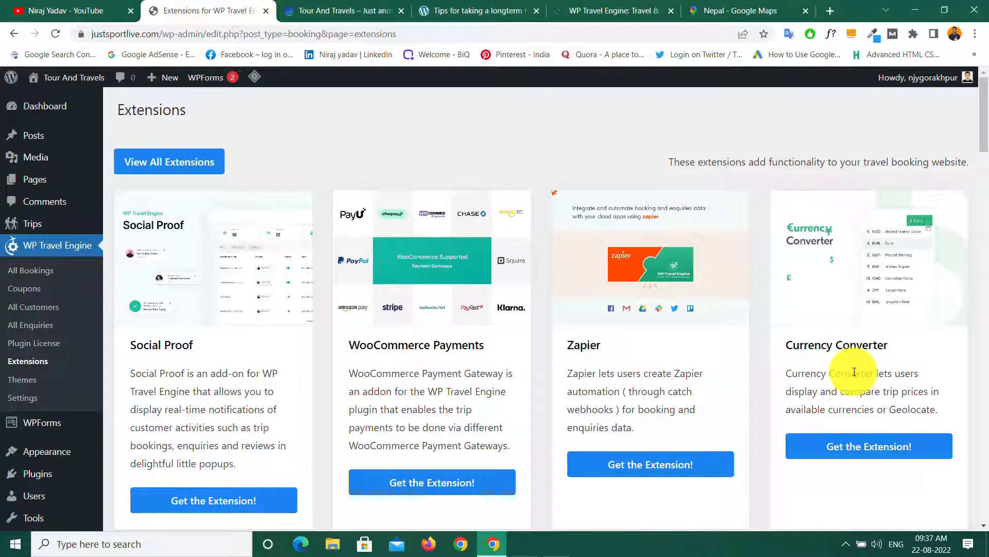
scroll(854, 371, down, 5)
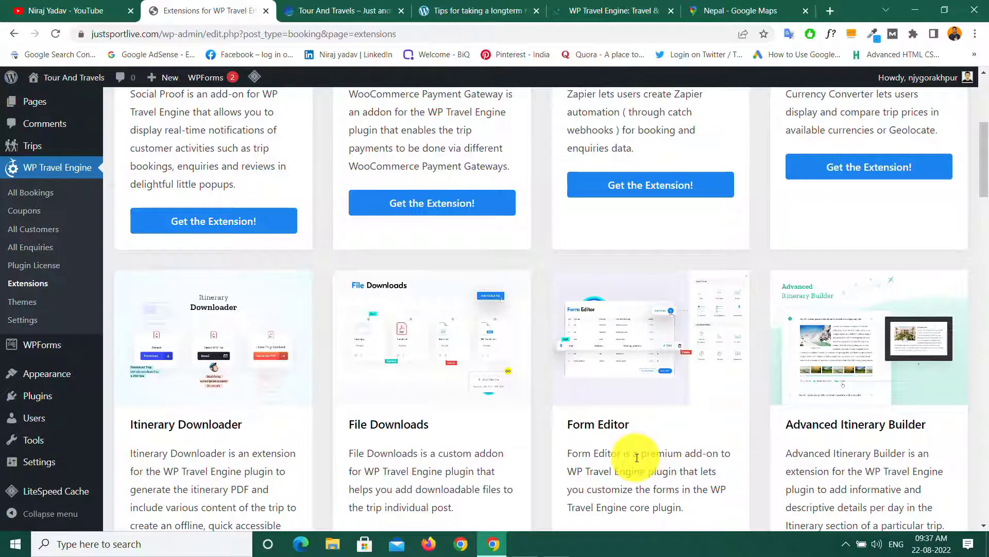
scroll(637, 457, down, 5)
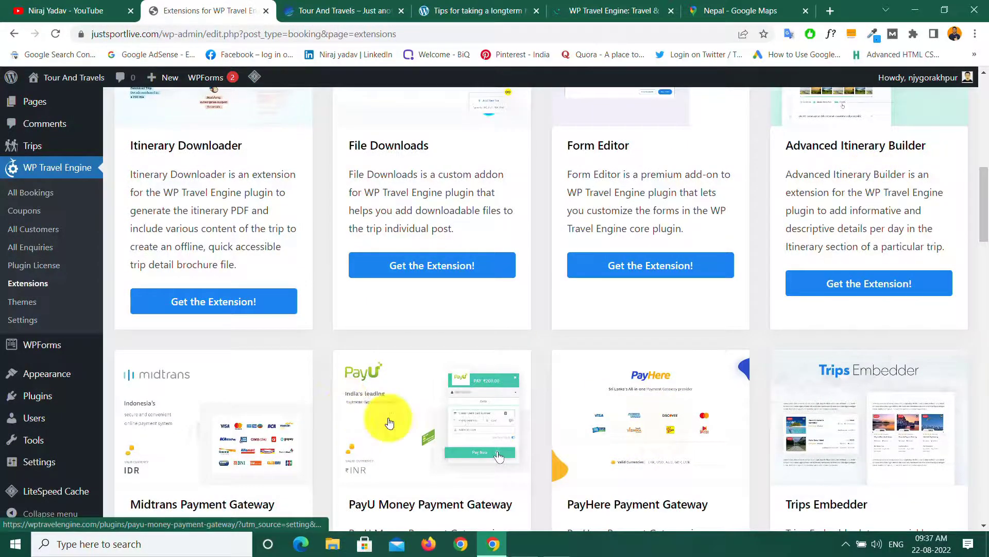
scroll(389, 421, down, 5)
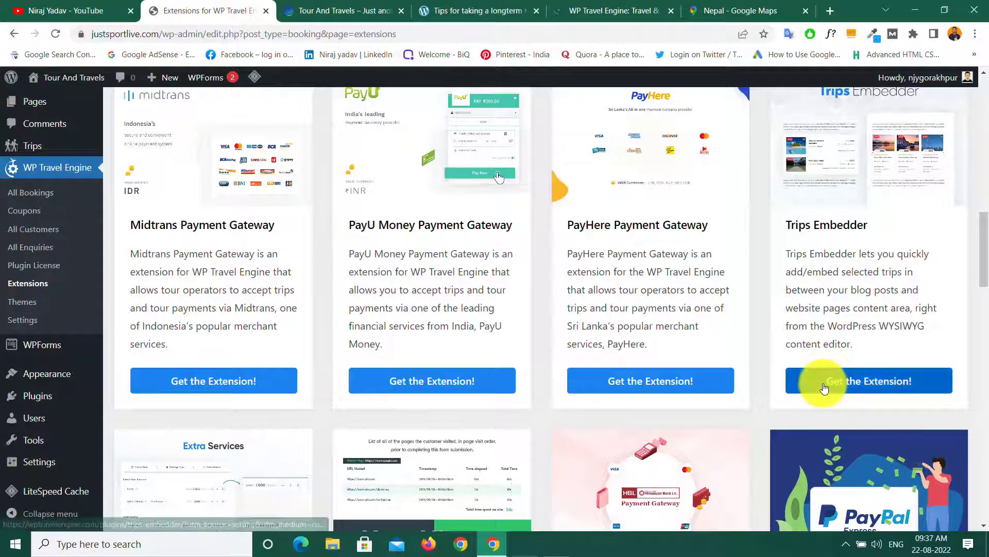
scroll(821, 380, down, 5)
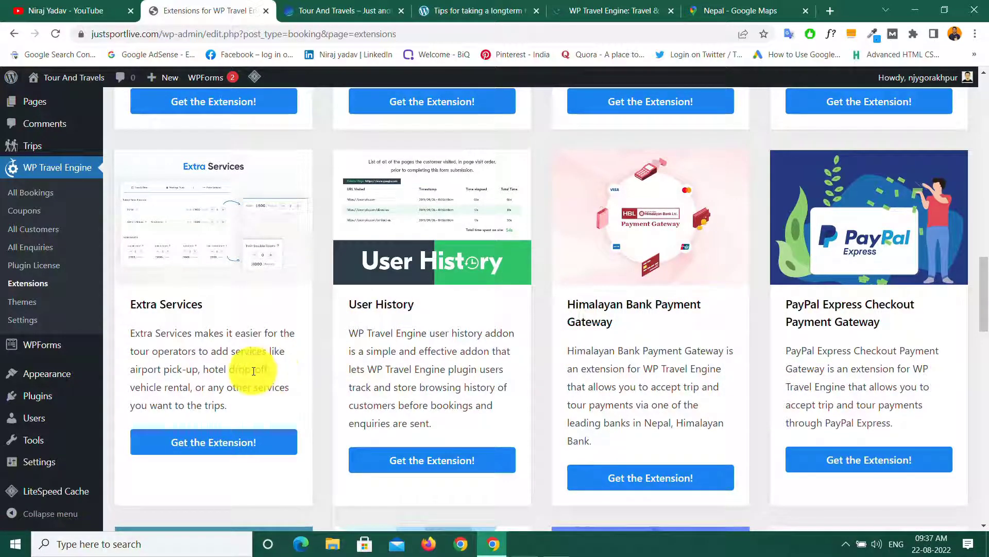
scroll(254, 376, down, 10)
scroll(254, 375, down, 10)
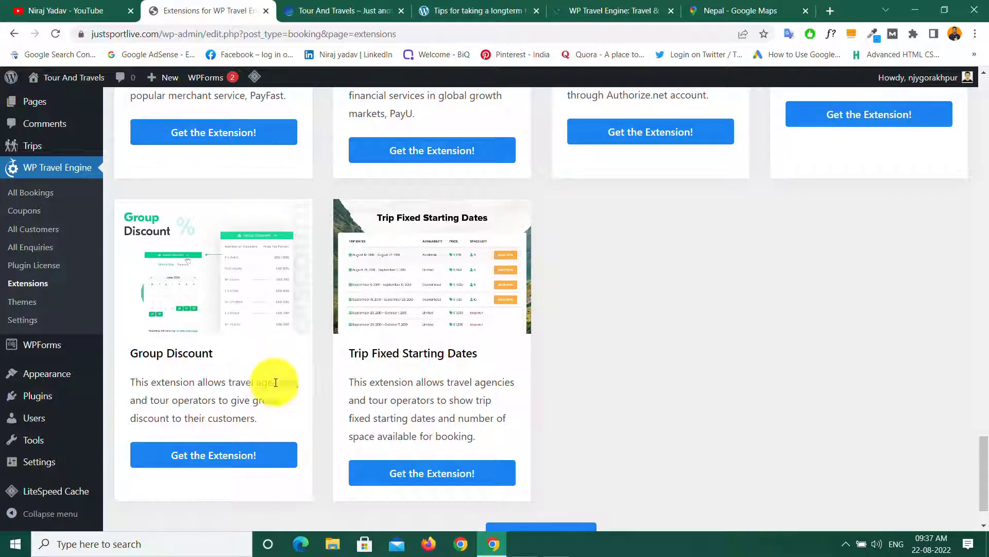
scroll(416, 383, down, 1)
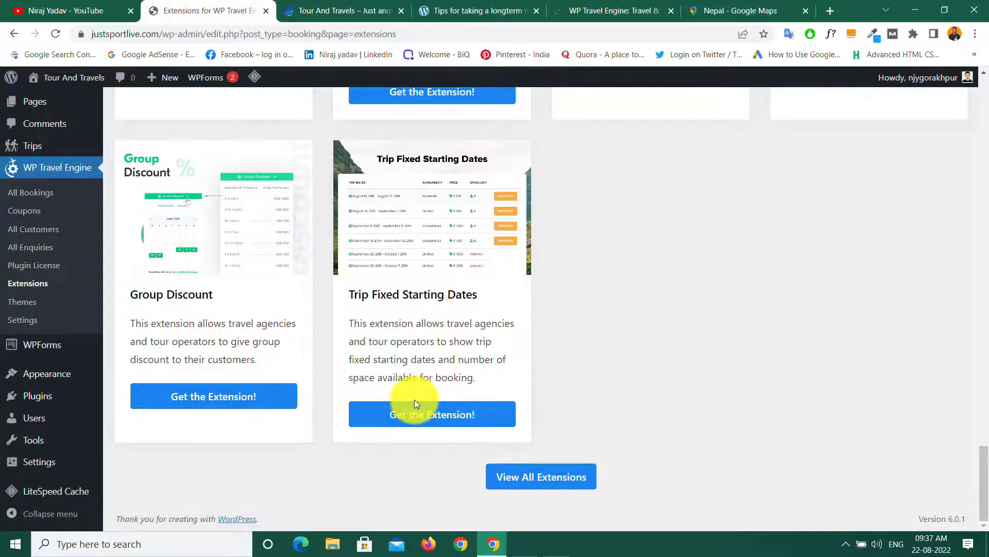
scroll(414, 402, up, 20)
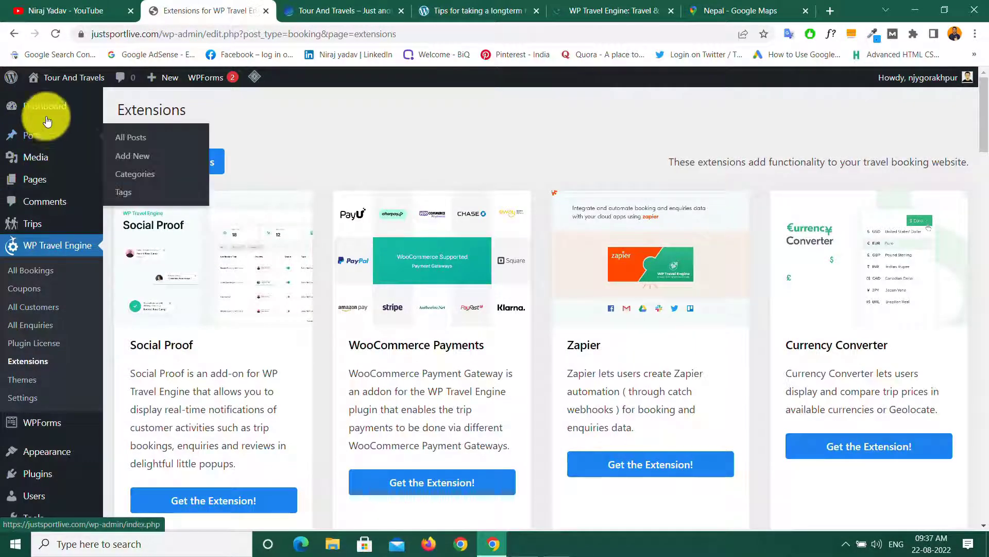
mouse_move(45, 112)
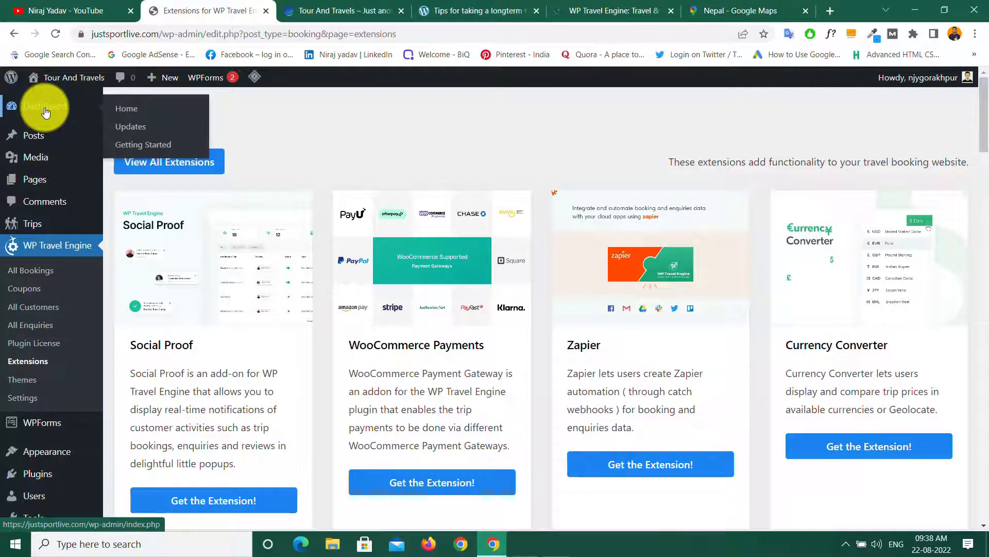
click(46, 113)
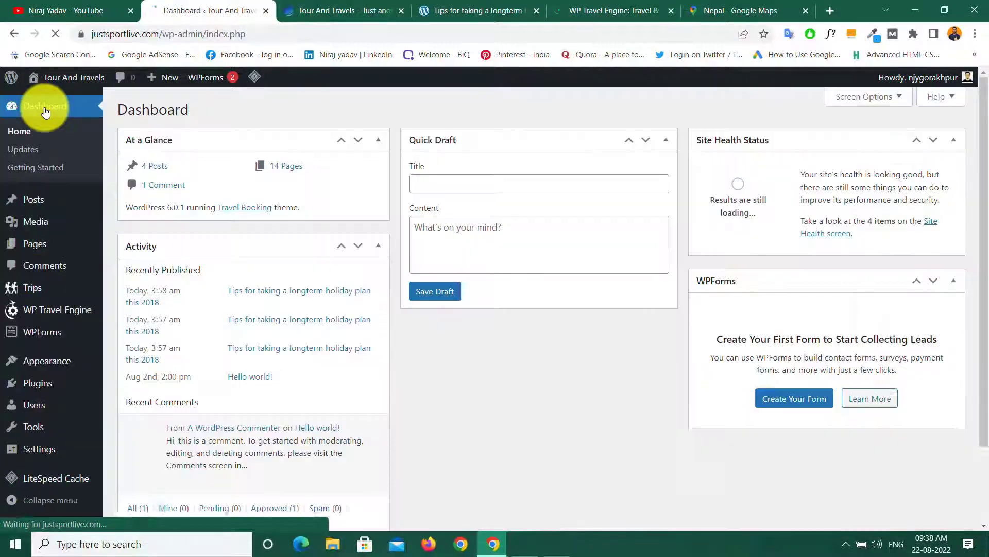